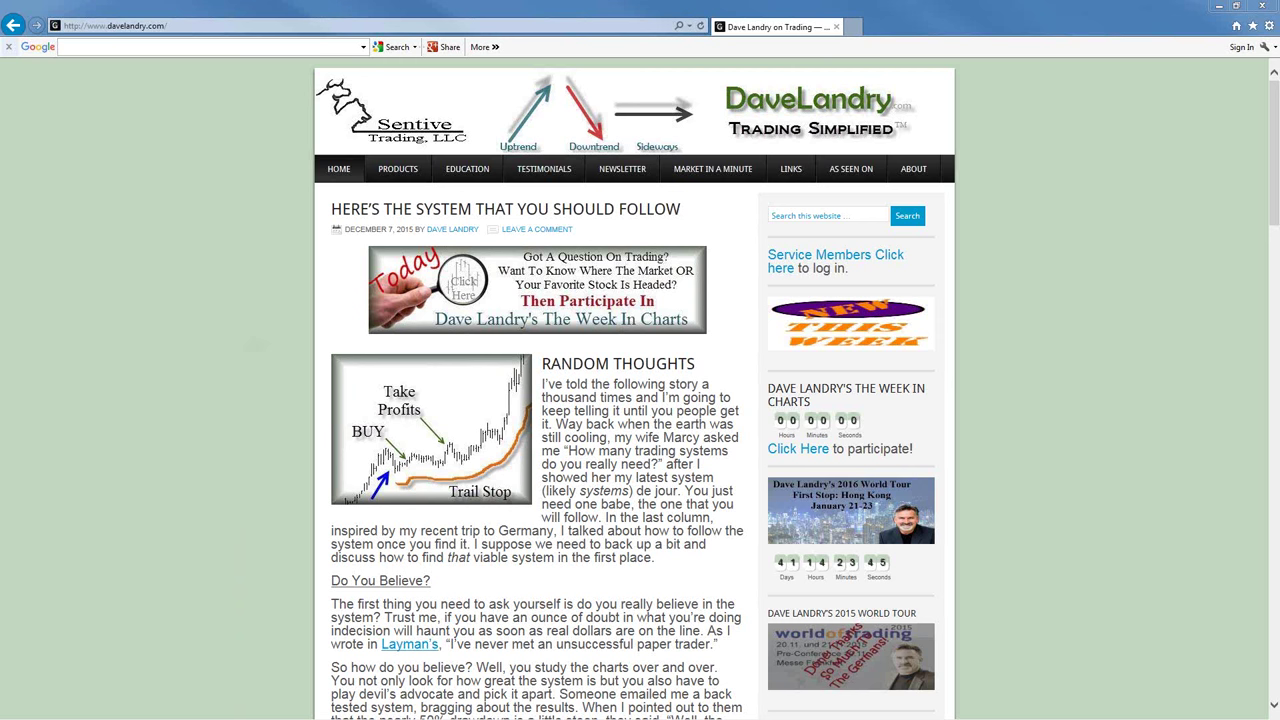
Switch to TeleChart Platinum, maximize it, and enlarge the workspace around the chart by revealing the watchlist and collapsing the chat area
key(alt+Tab)
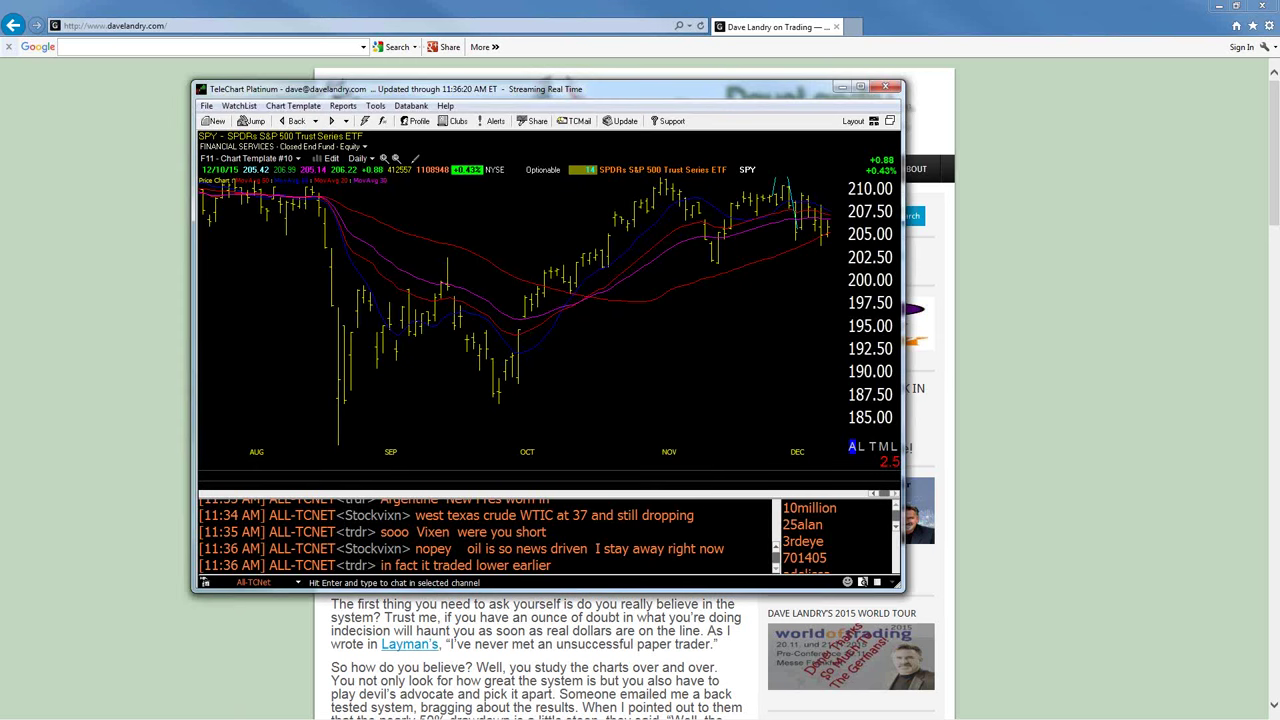
click(860, 88)
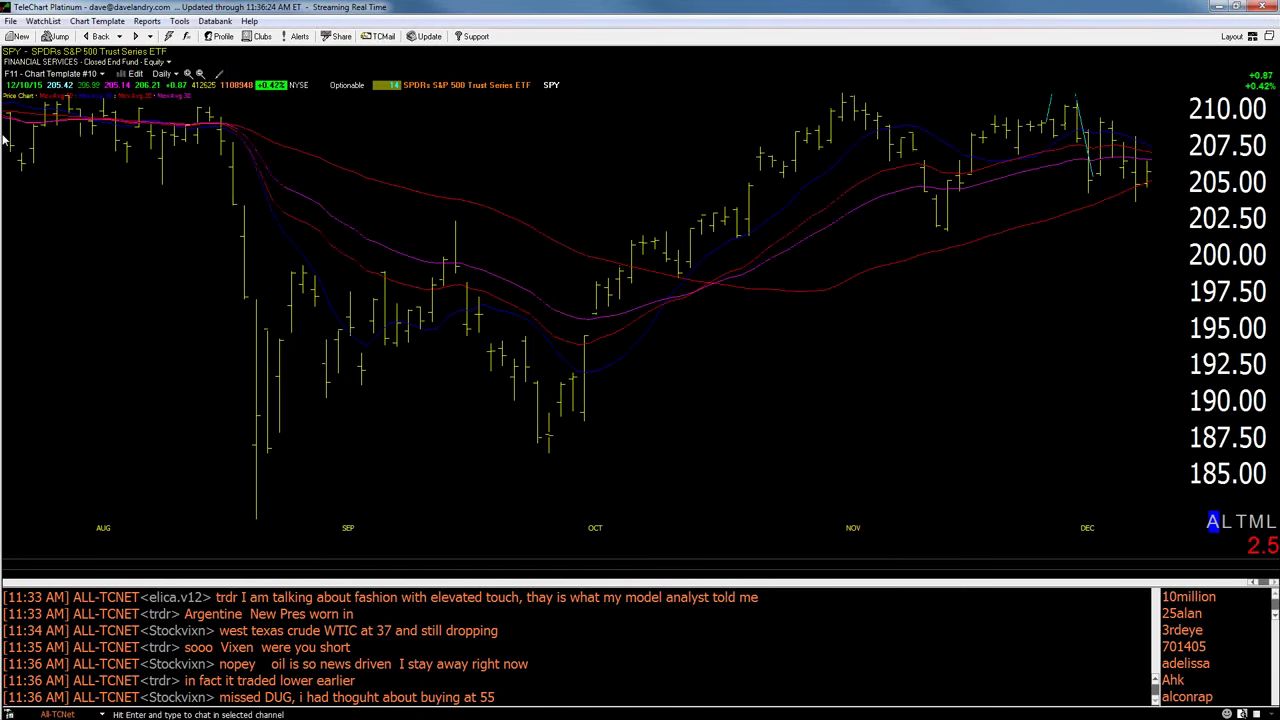
drag(3, 140, 196, 145)
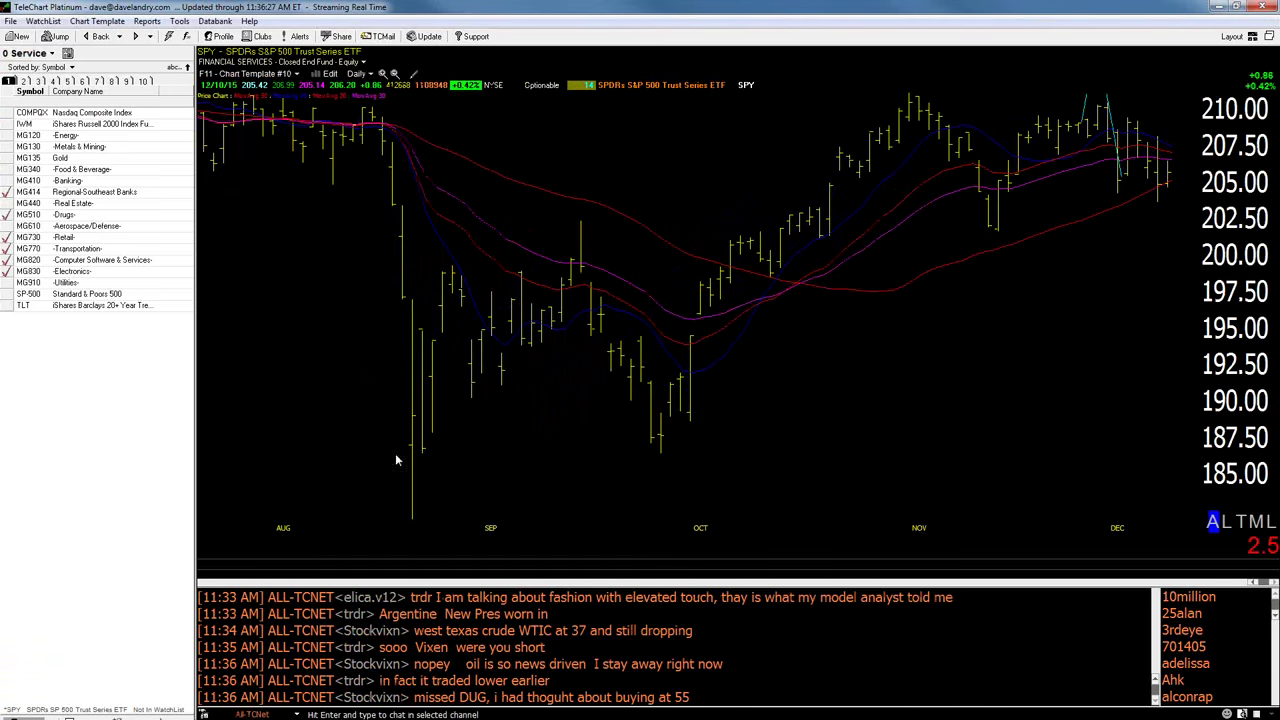
drag(434, 586, 438, 700)
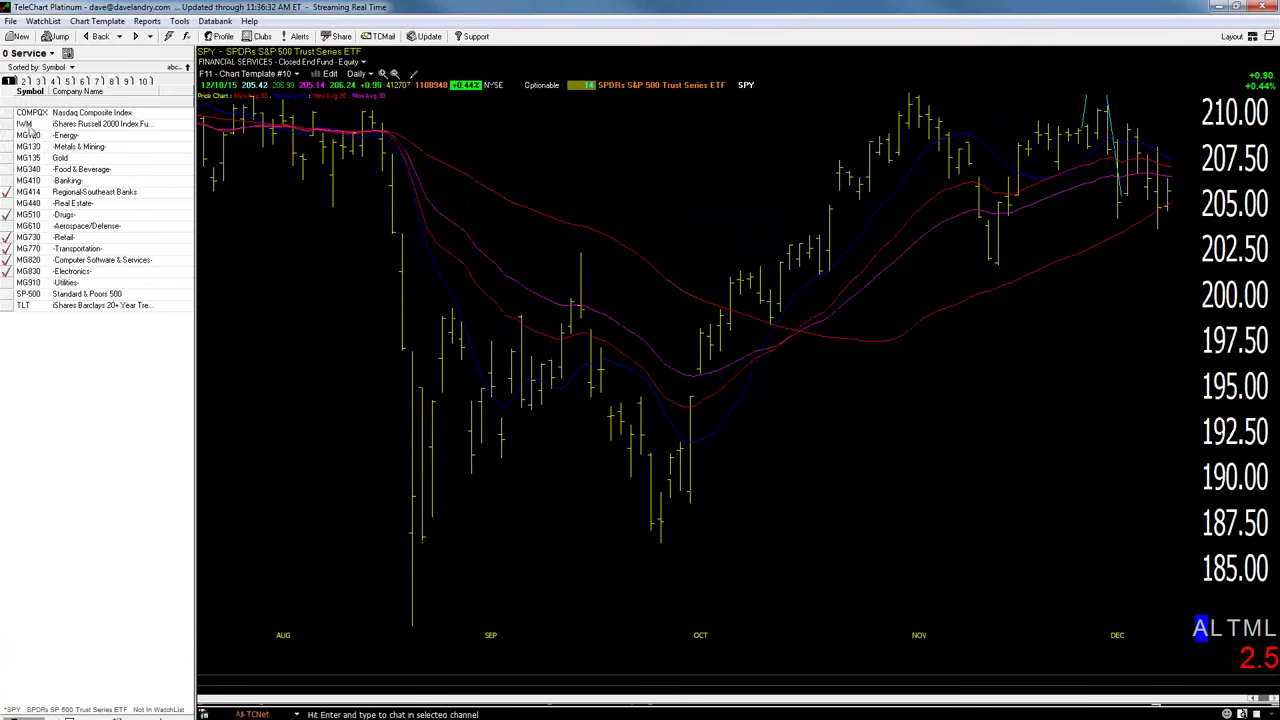
On the Energy group chart, extend the lowest horizontal support line to the latest bar and draw a falling trendline along the December drop
click(30, 135)
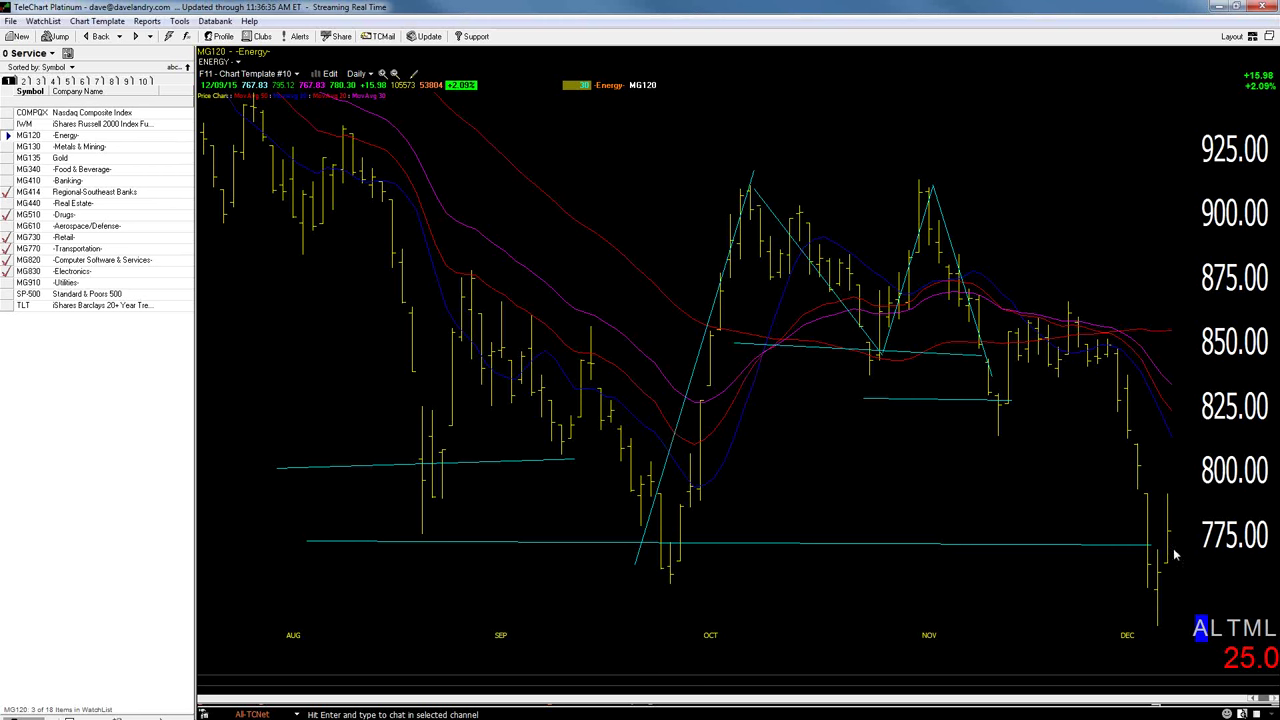
mouse_move(1175, 555)
mouse_down()
mouse_move(1196, 550)
mouse_move(1158, 548)
mouse_up()
mouse_move(1104, 421)
mouse_down()
mouse_move(1154, 514)
mouse_move(1170, 598)
mouse_up()
Apply the Blank chart template and extend the Metals & Mining support line horizontally into December
key(F2)
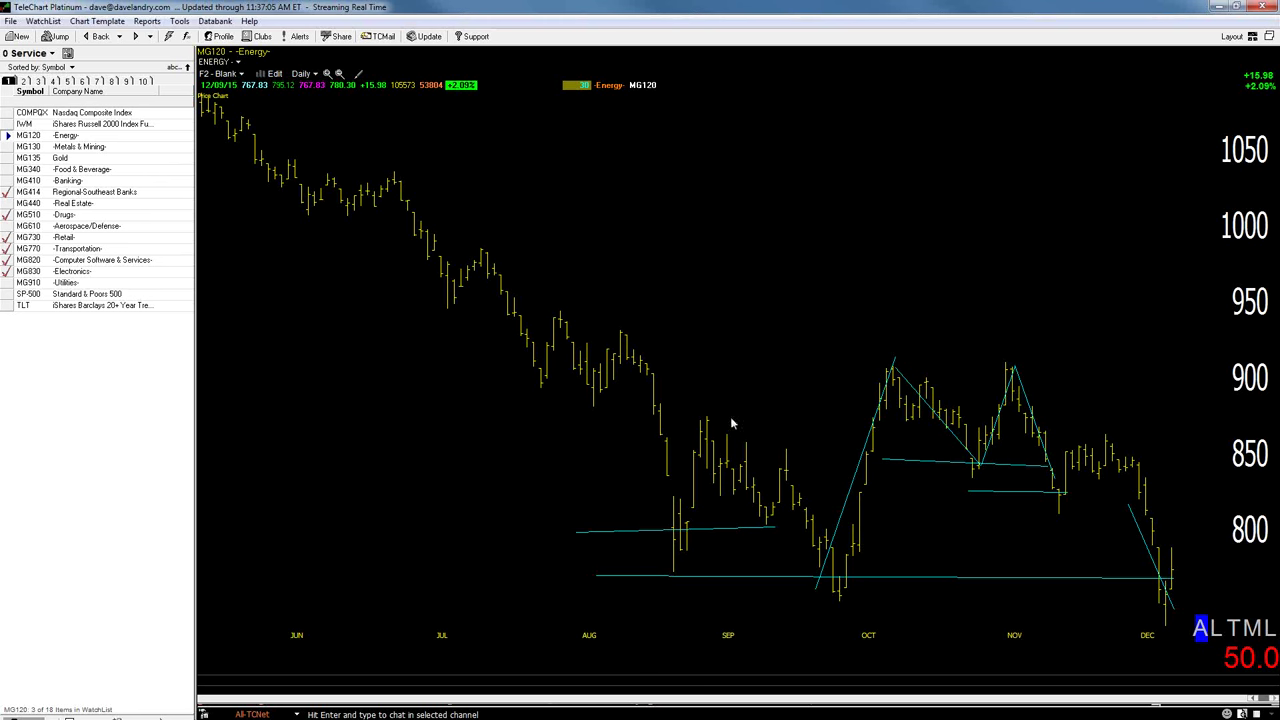
click(74, 146)
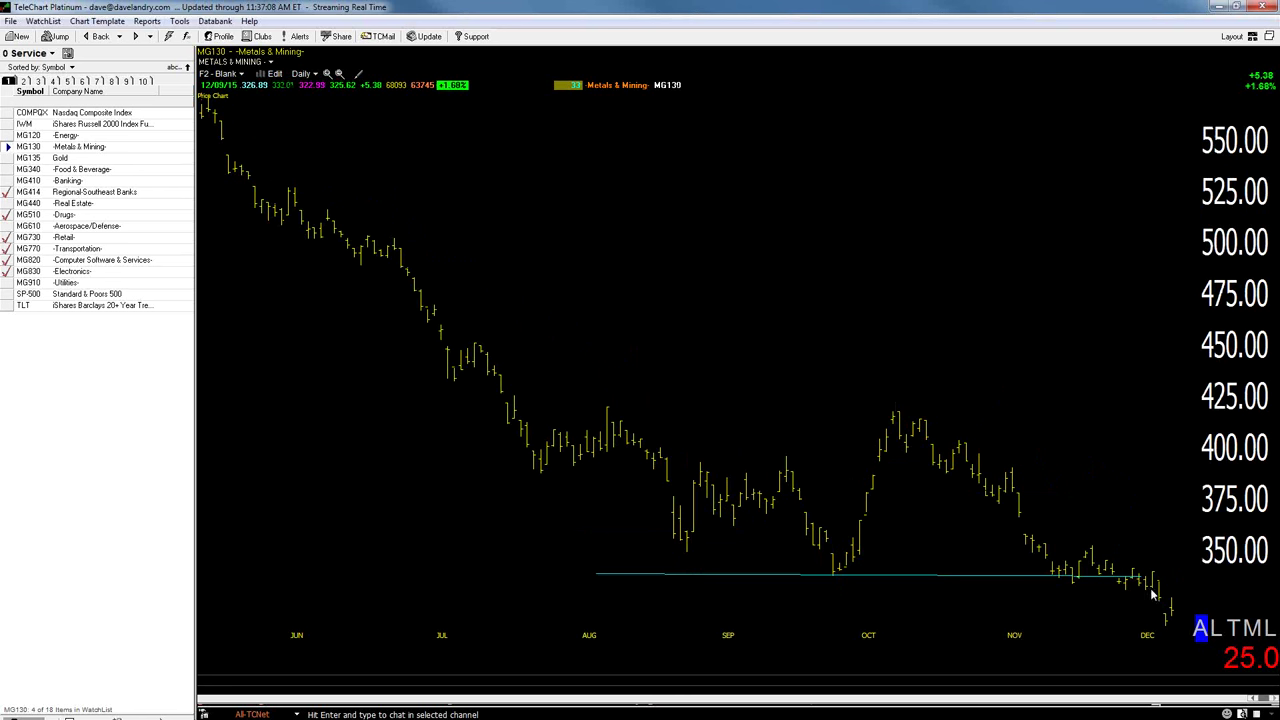
drag(1143, 580, 1160, 574)
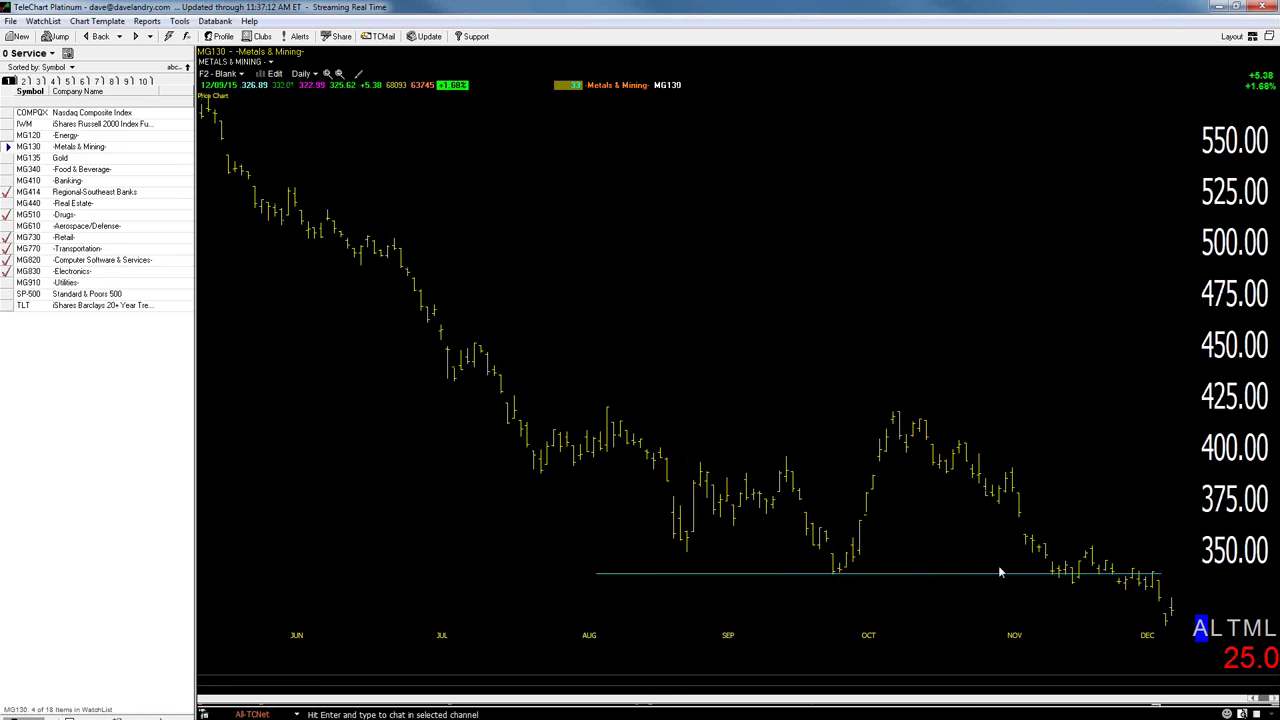
On the Gold chart, draw a rising trendline from the mid-November low to the latest December bar
click(85, 159)
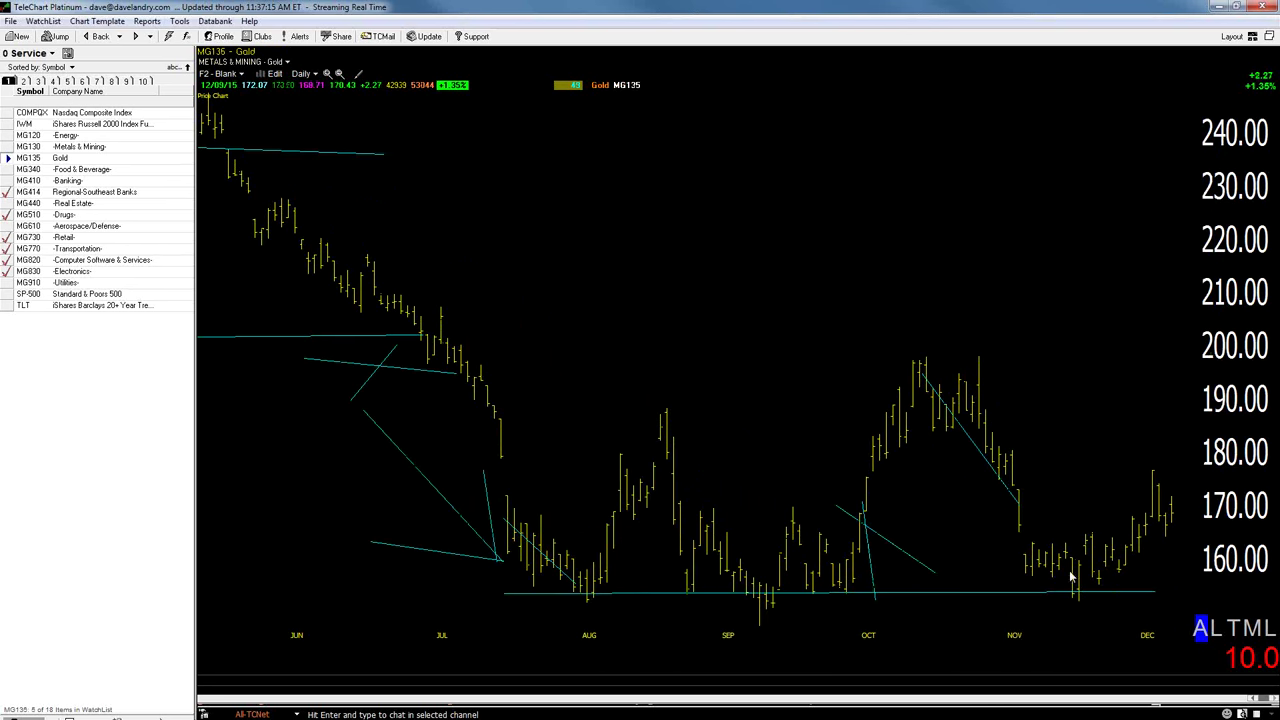
drag(1056, 589, 1176, 515)
Open the 0 0 MAJOR MIG watchlist and examine its charts one after another, from the Nasdaq Composite through Drugs
click(30, 55)
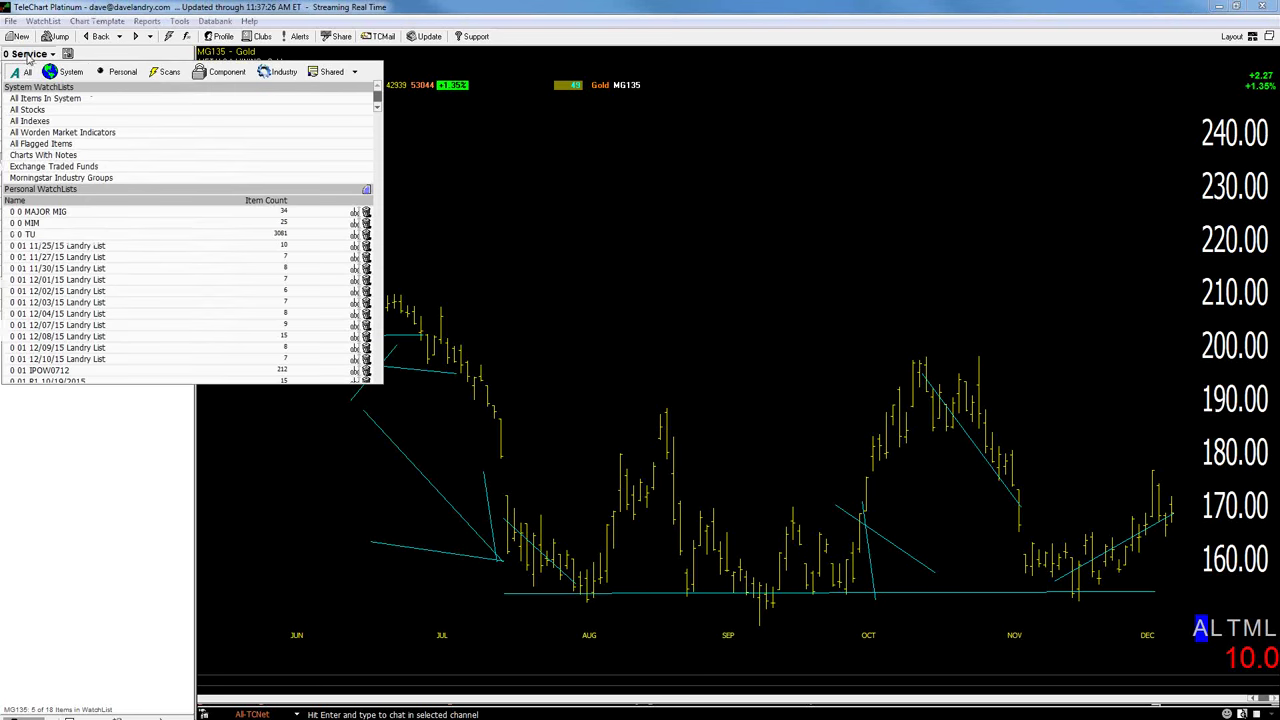
click(47, 212)
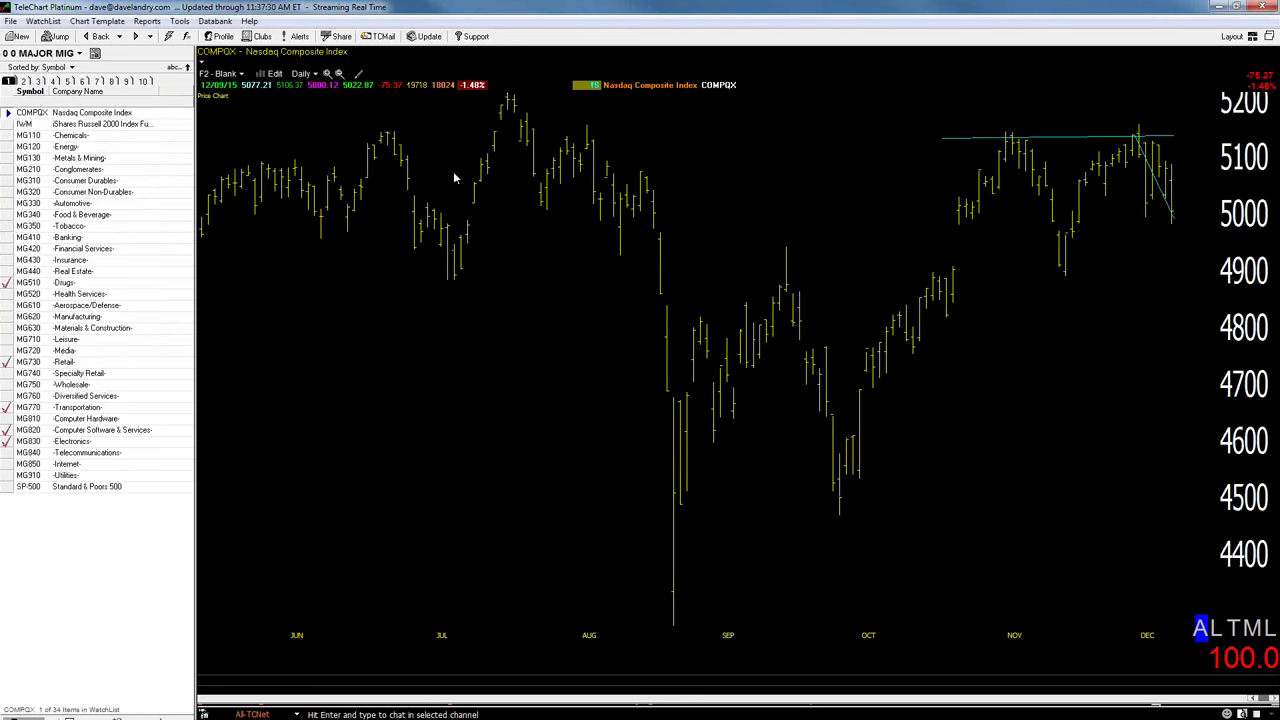
key(space)
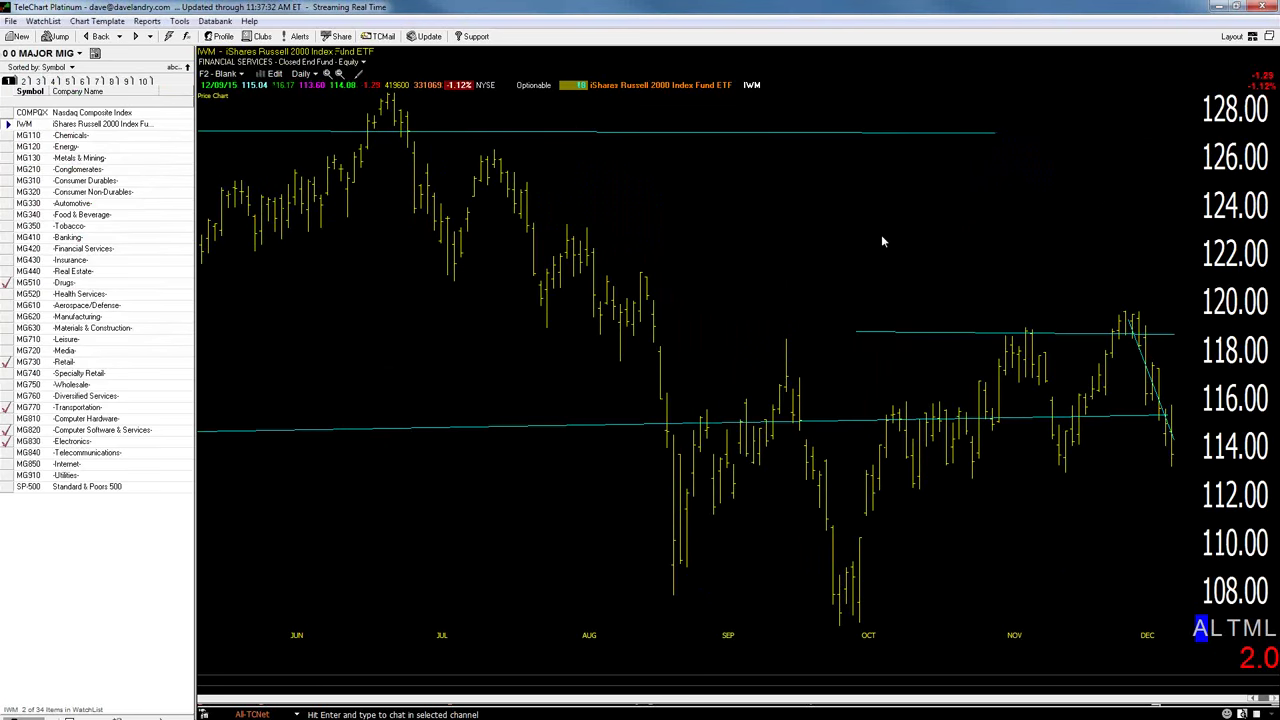
key(space)
key(space)
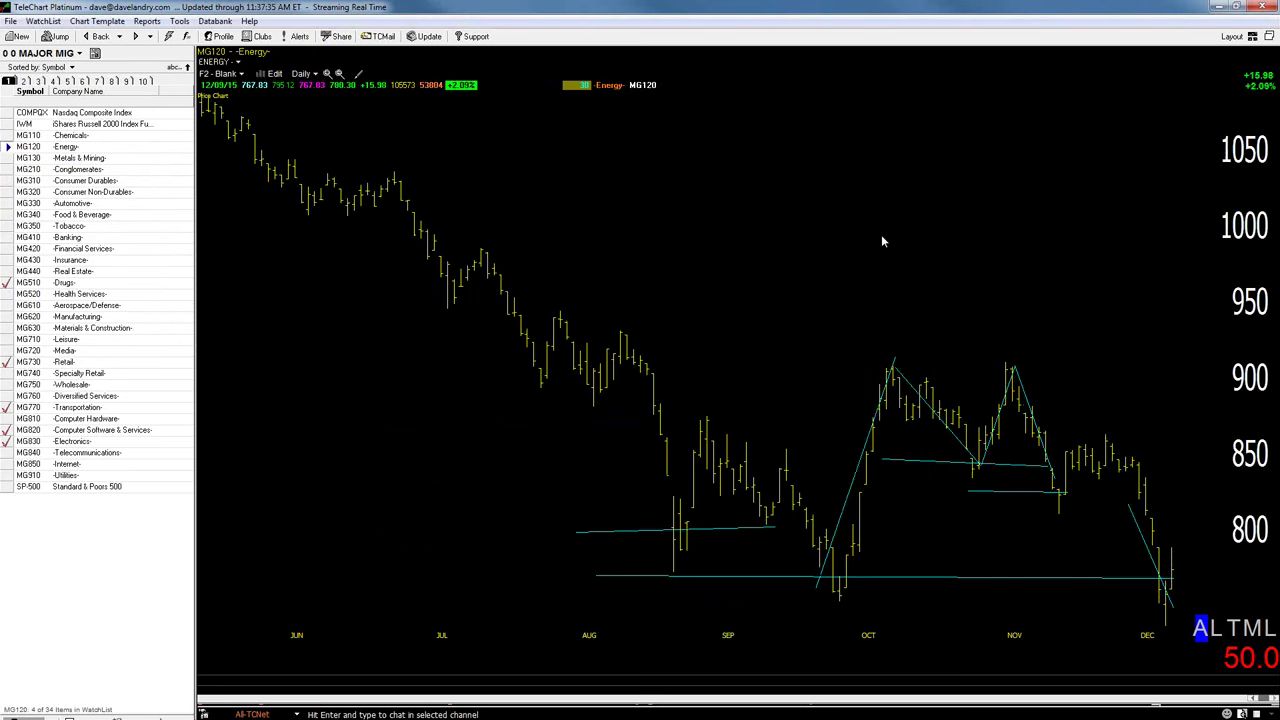
key(space)
key(space)
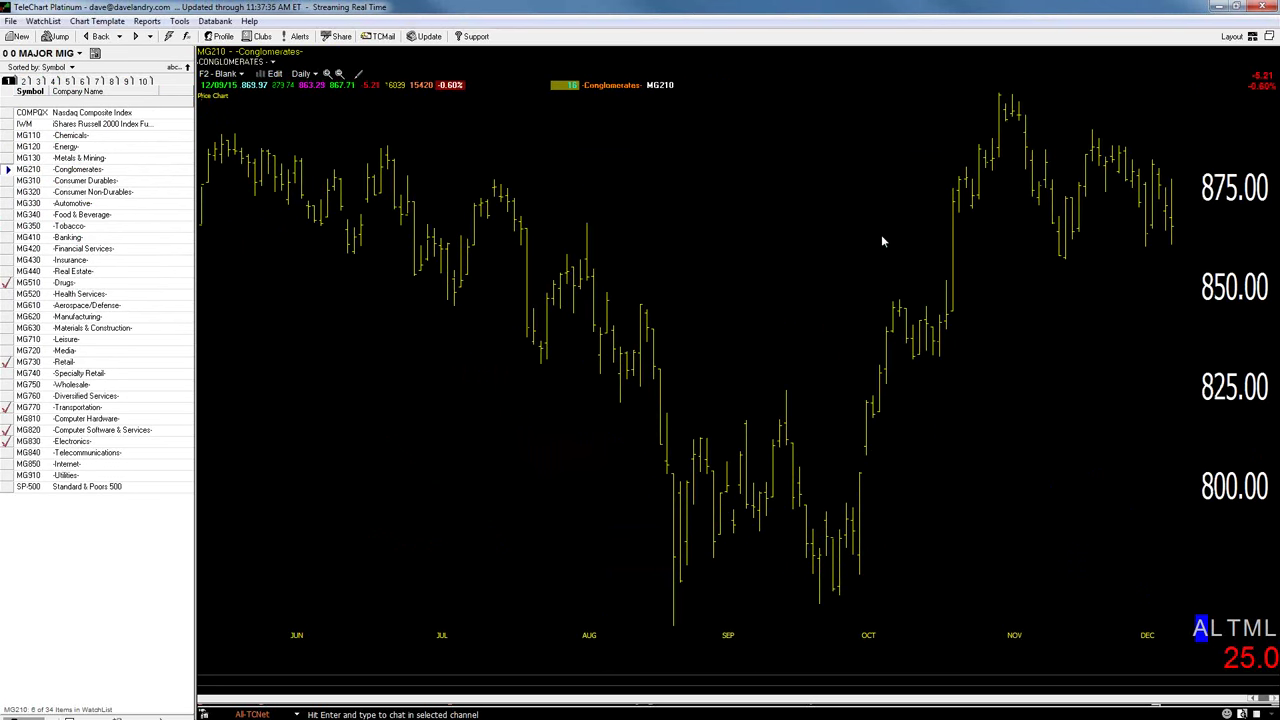
key(space)
key(space)
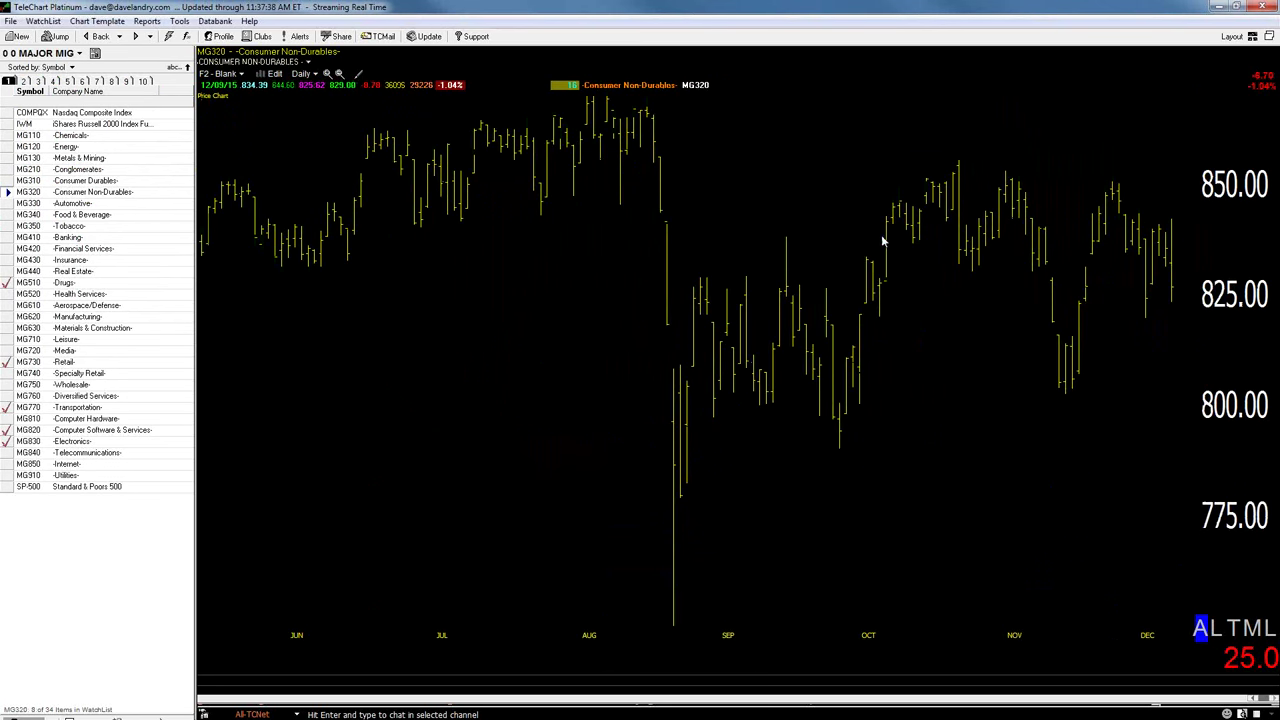
key(space)
key(space)
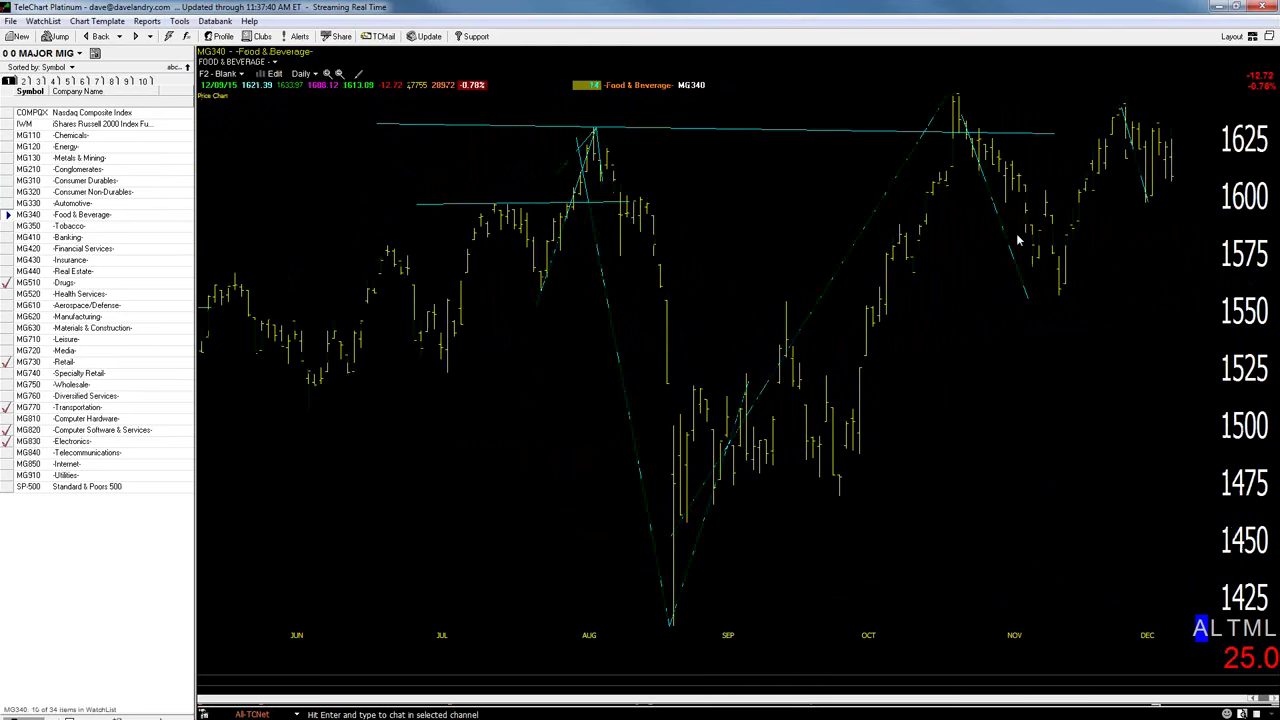
key(space)
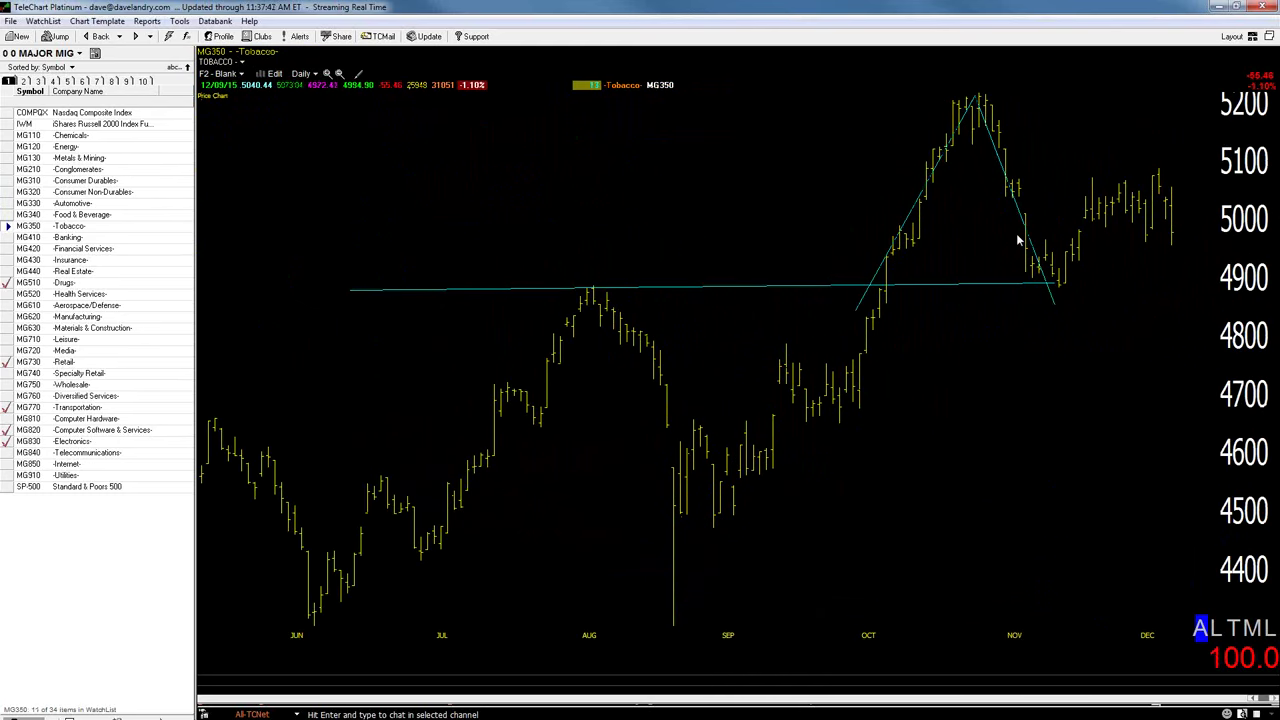
key(space)
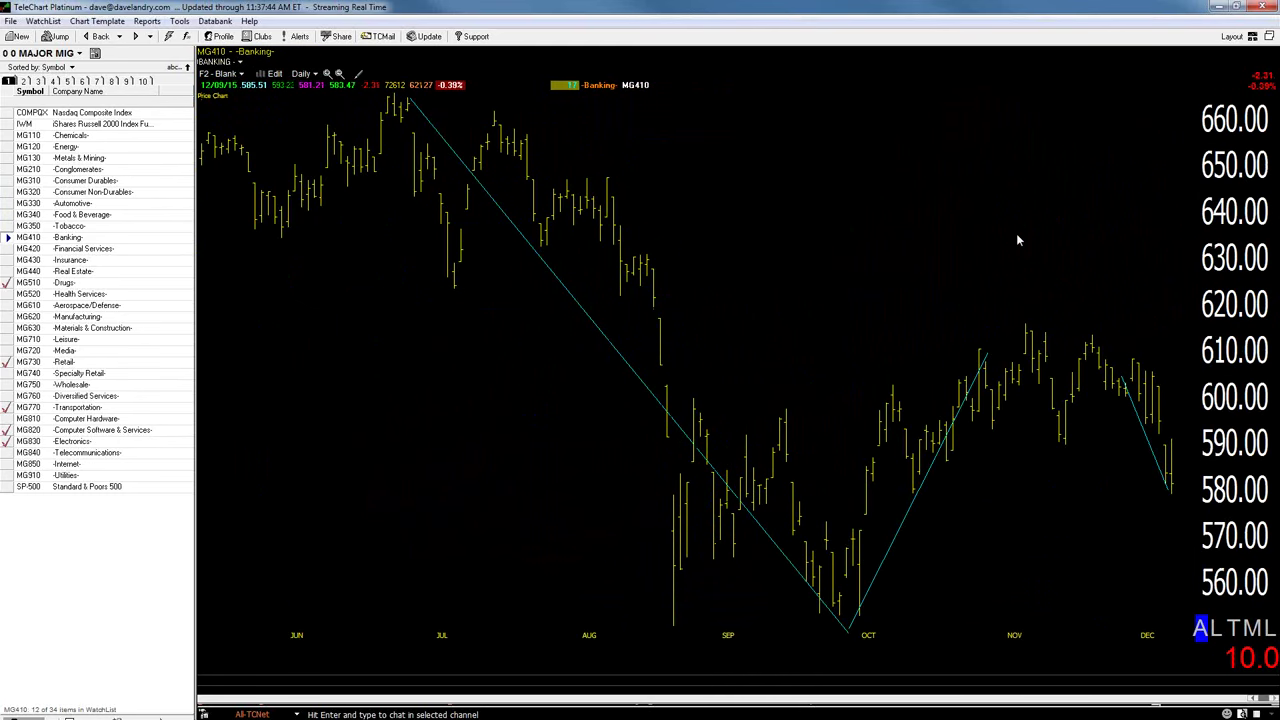
key(space)
key(space)
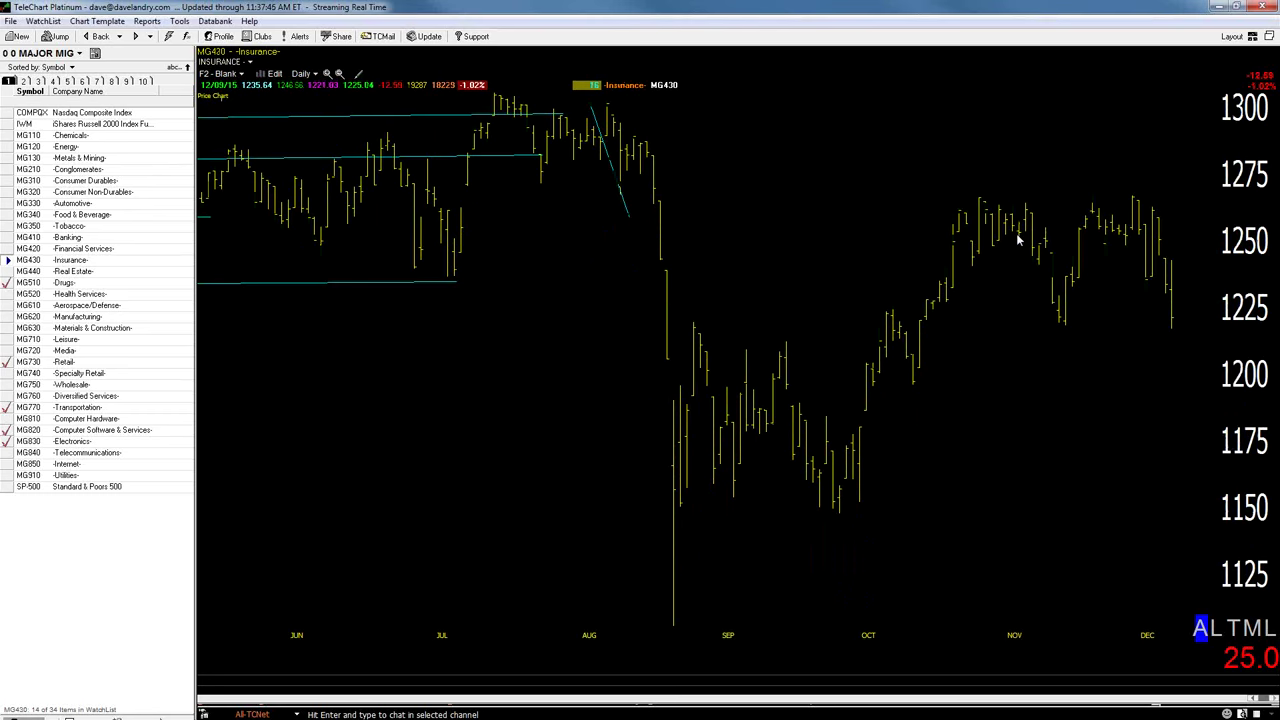
key(space)
key(space)
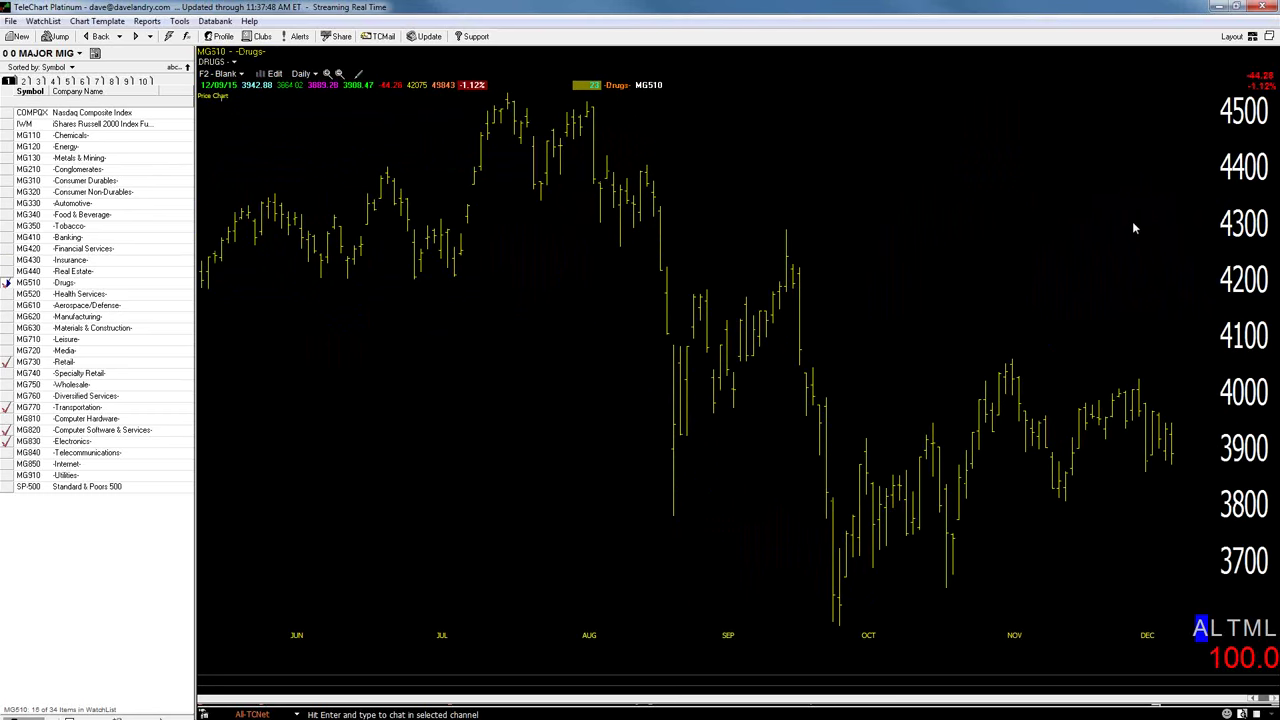
On the Aerospace/Defense chart, draw a horizontal line from the late-October highs to December and trendlines along the November rise and following decline
key(space)
key(space)
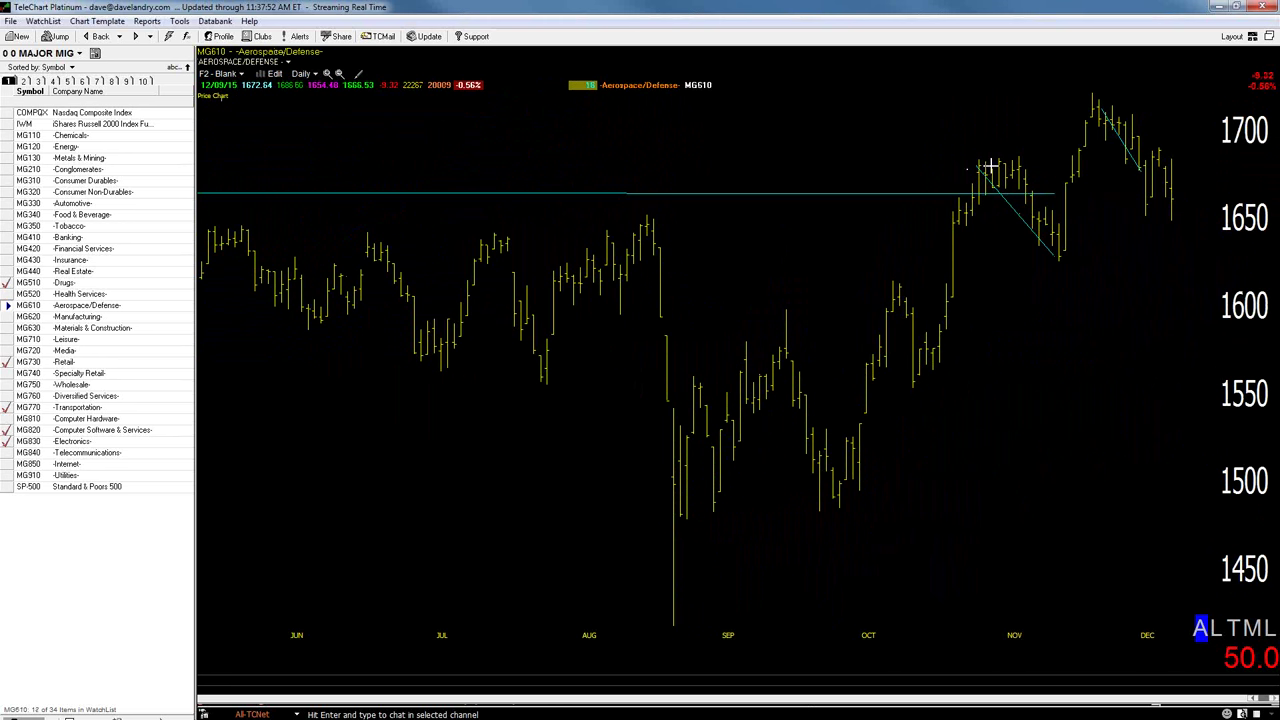
drag(989, 166, 1182, 168)
mouse_move(1030, 224)
mouse_down()
mouse_move(1117, 96)
mouse_move(1172, 236)
mouse_up()
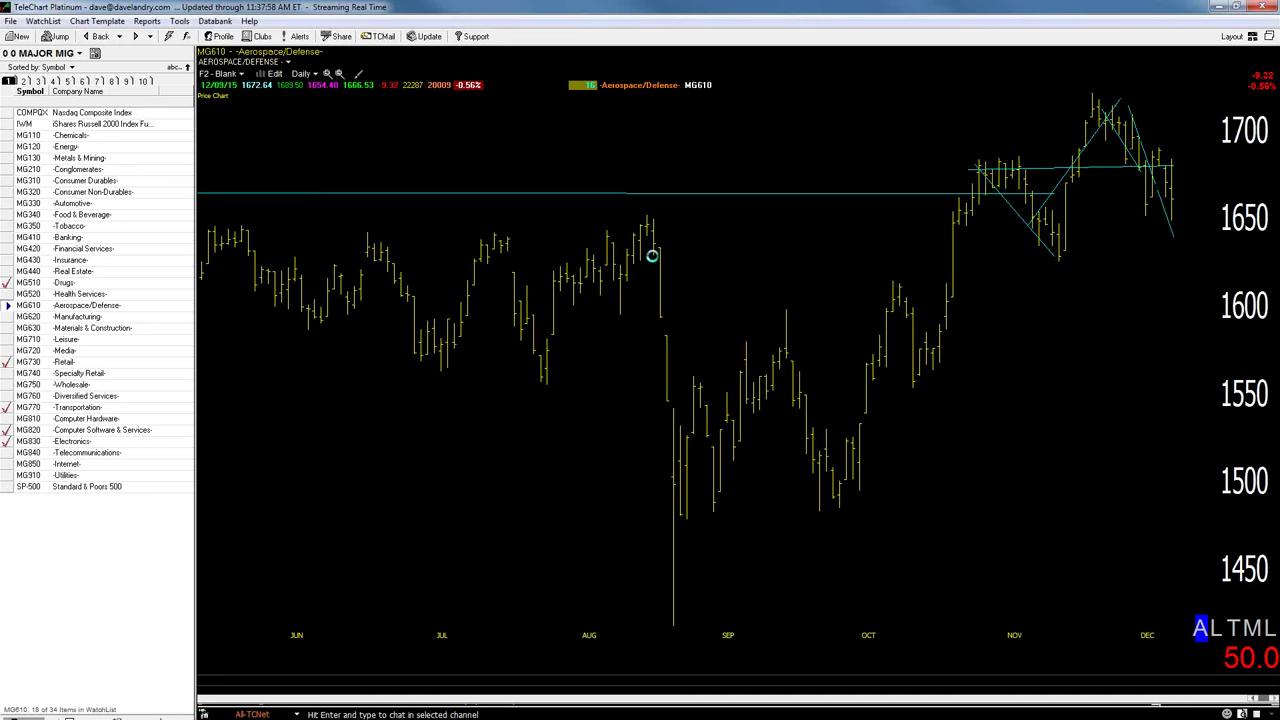
Examine the remaining sector charts in the watchlist one after another, from Manufacturing through Utilities
key(space)
key(space)
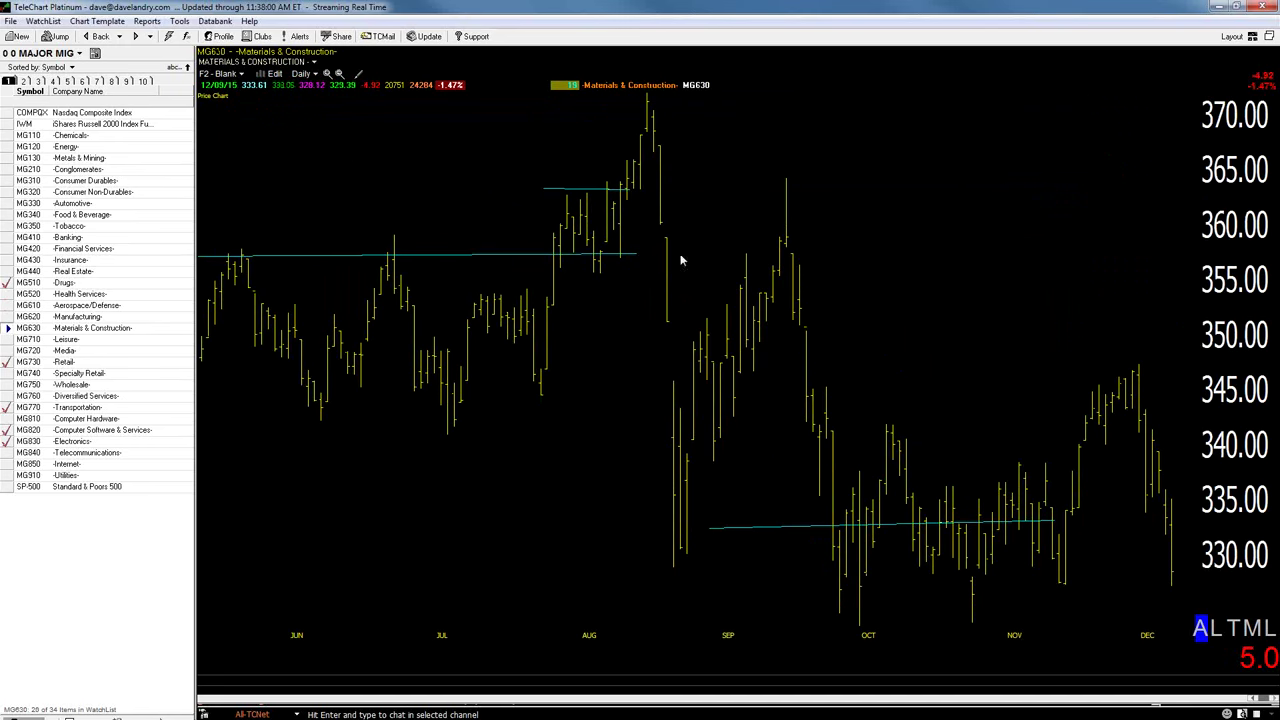
key(space)
key(space)
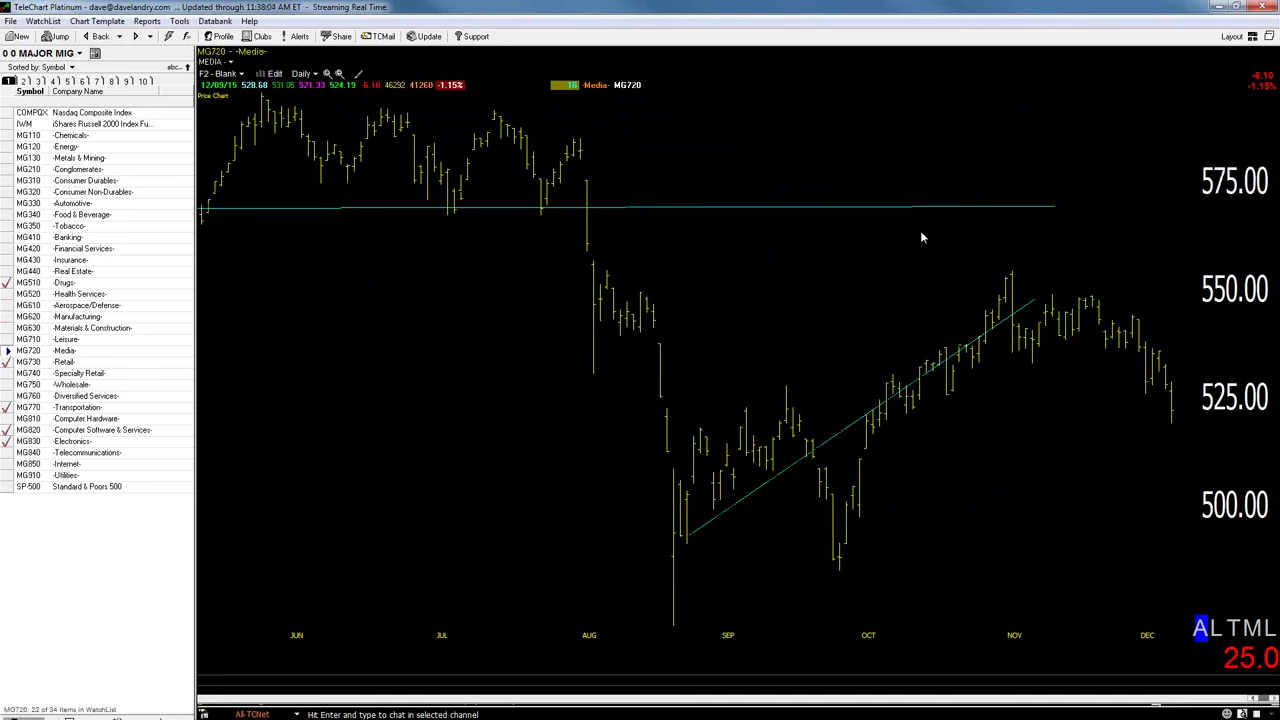
key(space)
key(space)
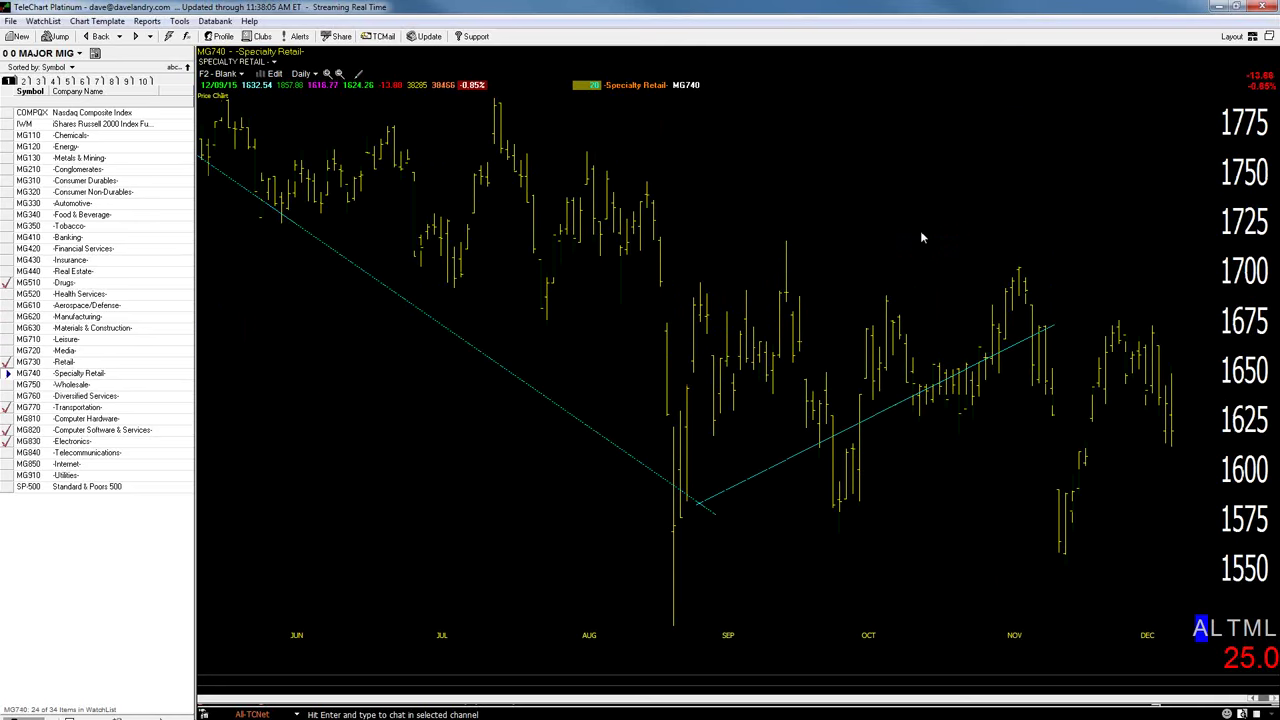
key(space)
key(space)
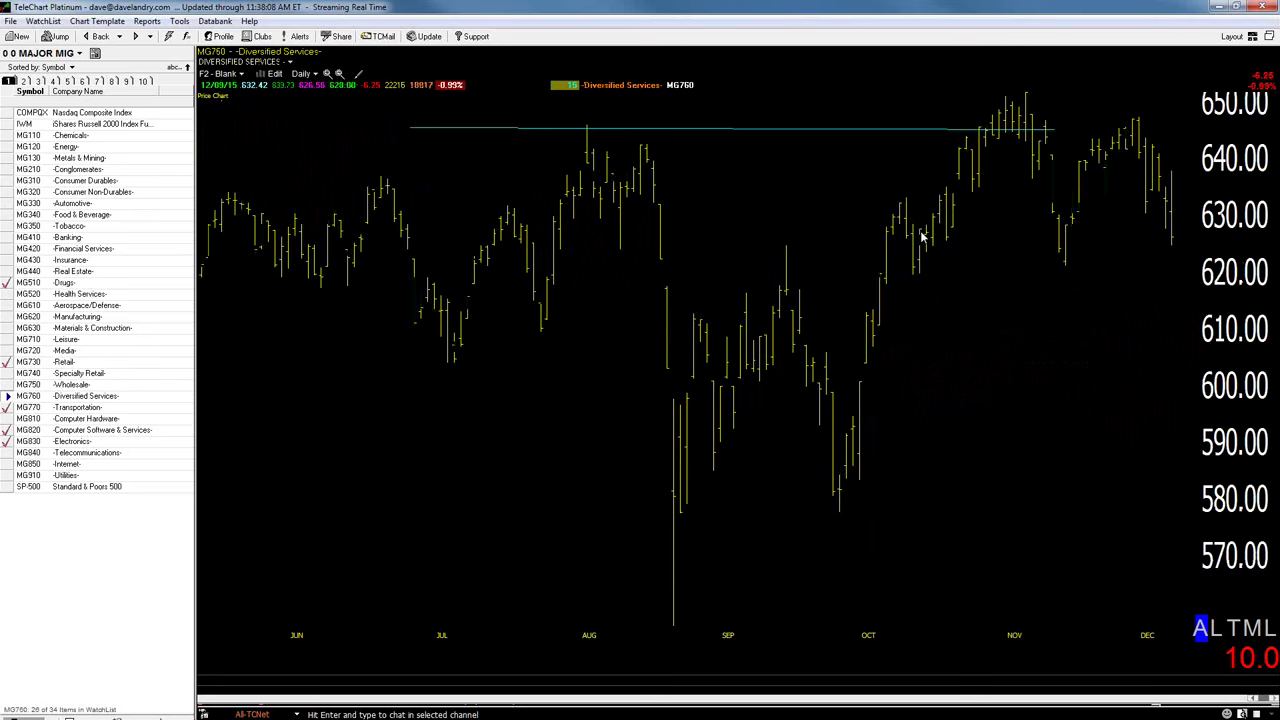
key(space)
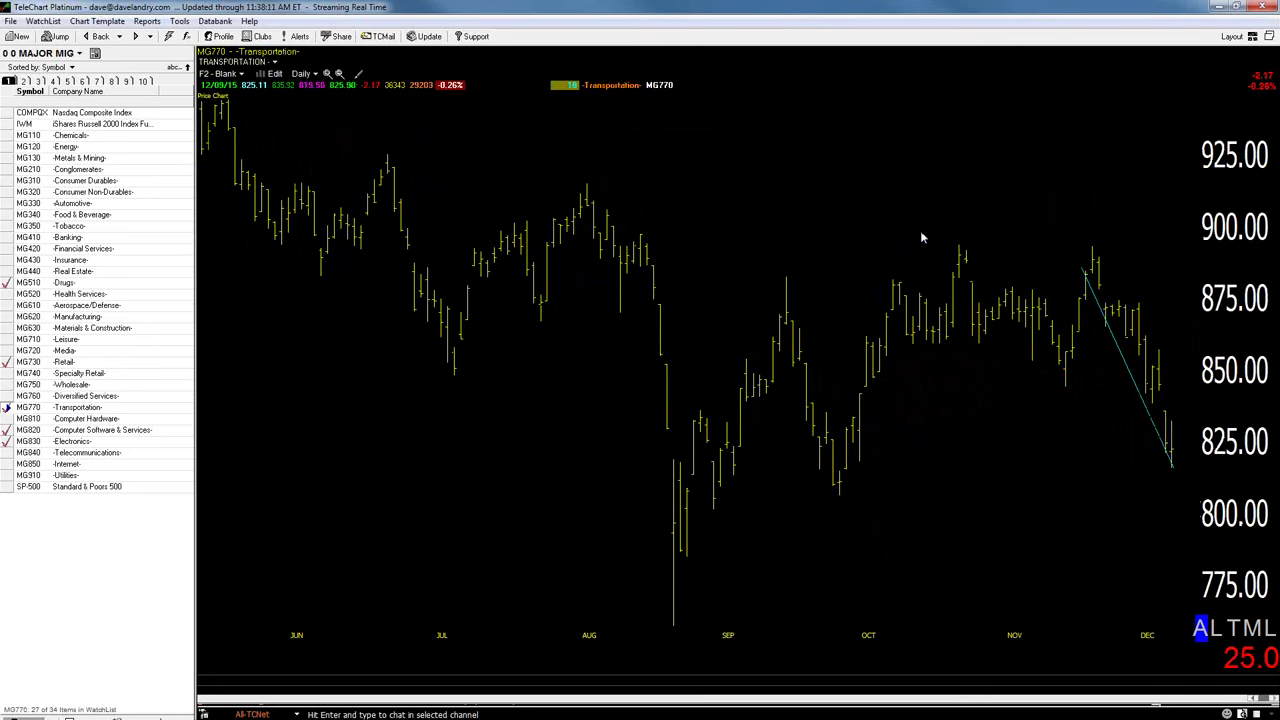
key(space)
key(space)
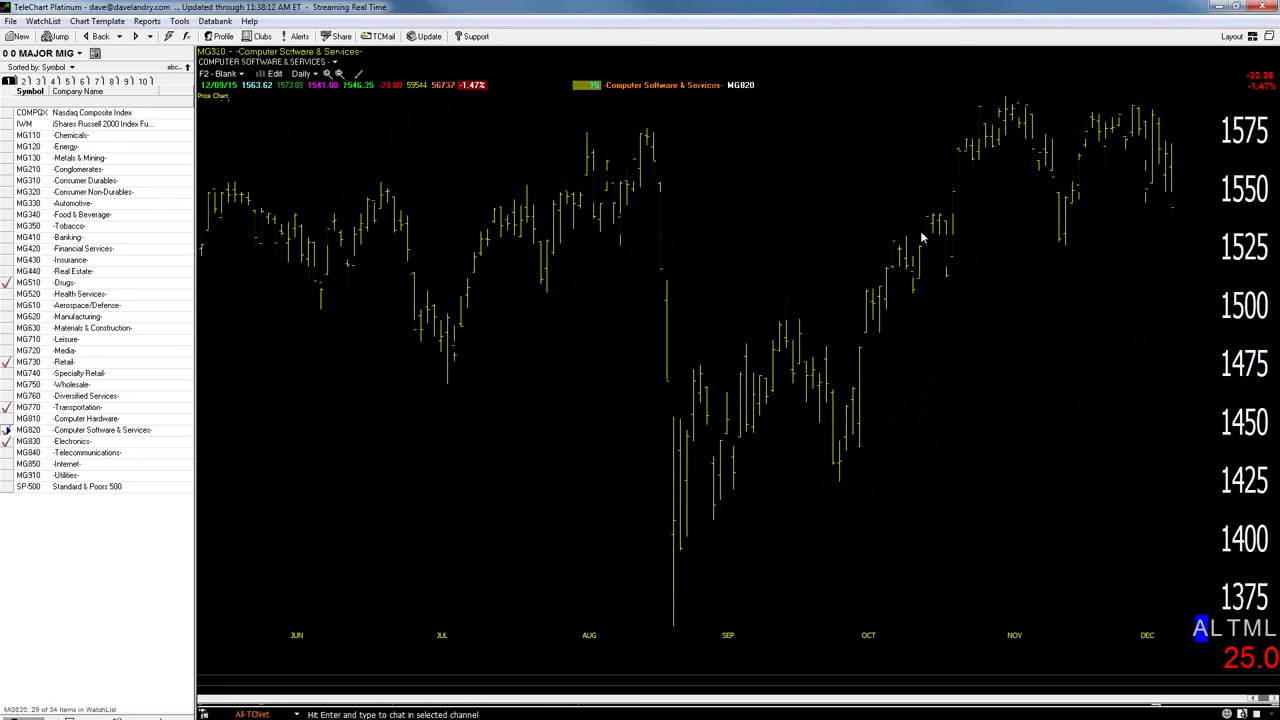
key(space)
key(space)
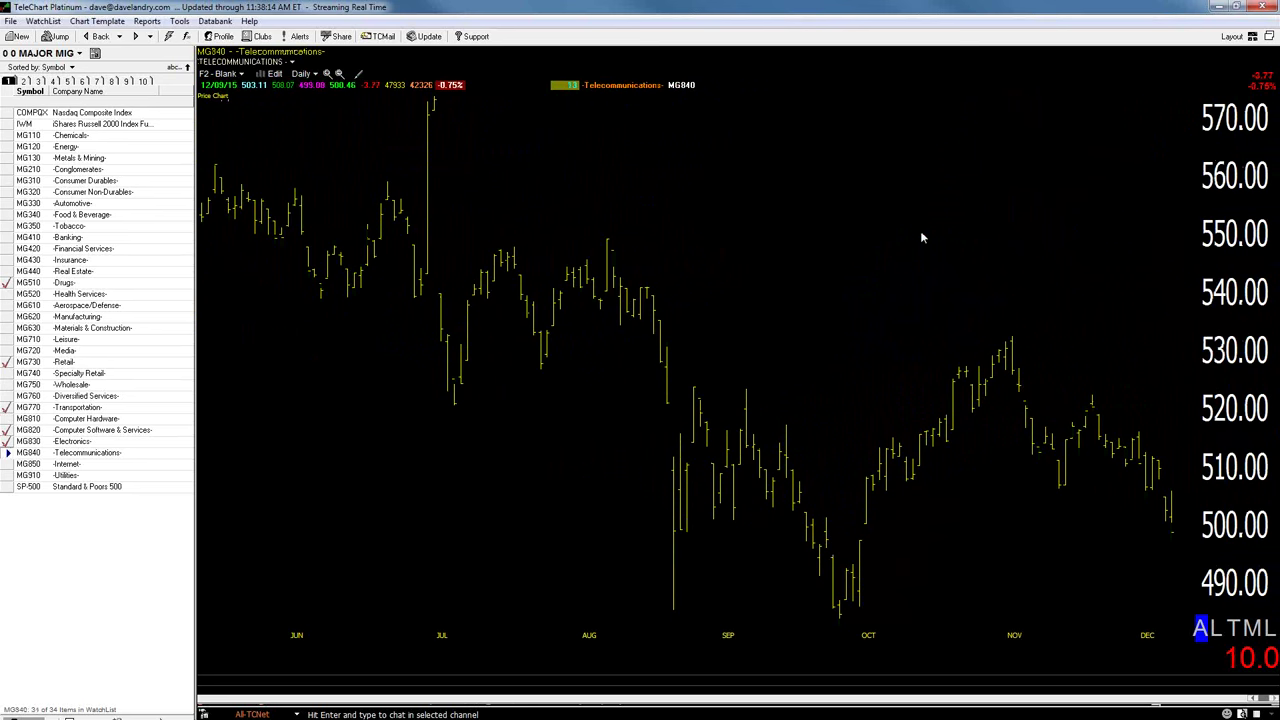
key(space)
key(space)
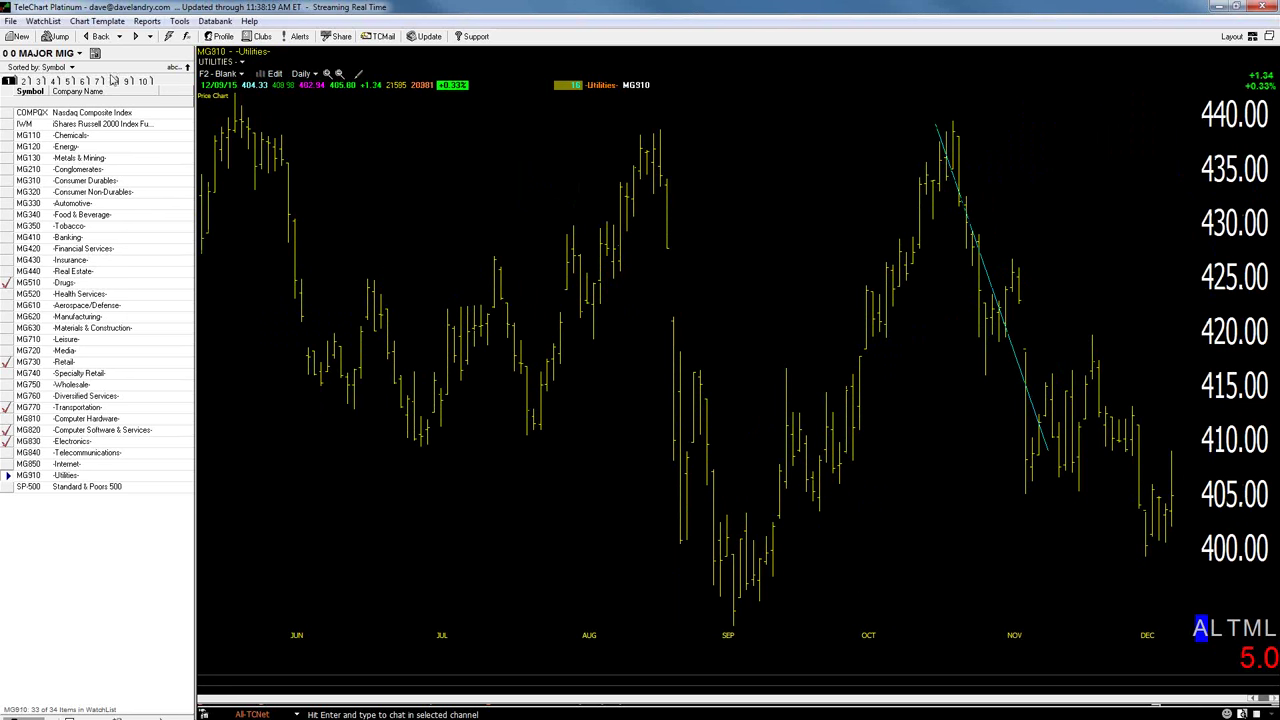
Sort the All Stocks watchlist by the 250kVol condition and widen the watchlist until its Sort Value column shows
click(35, 53)
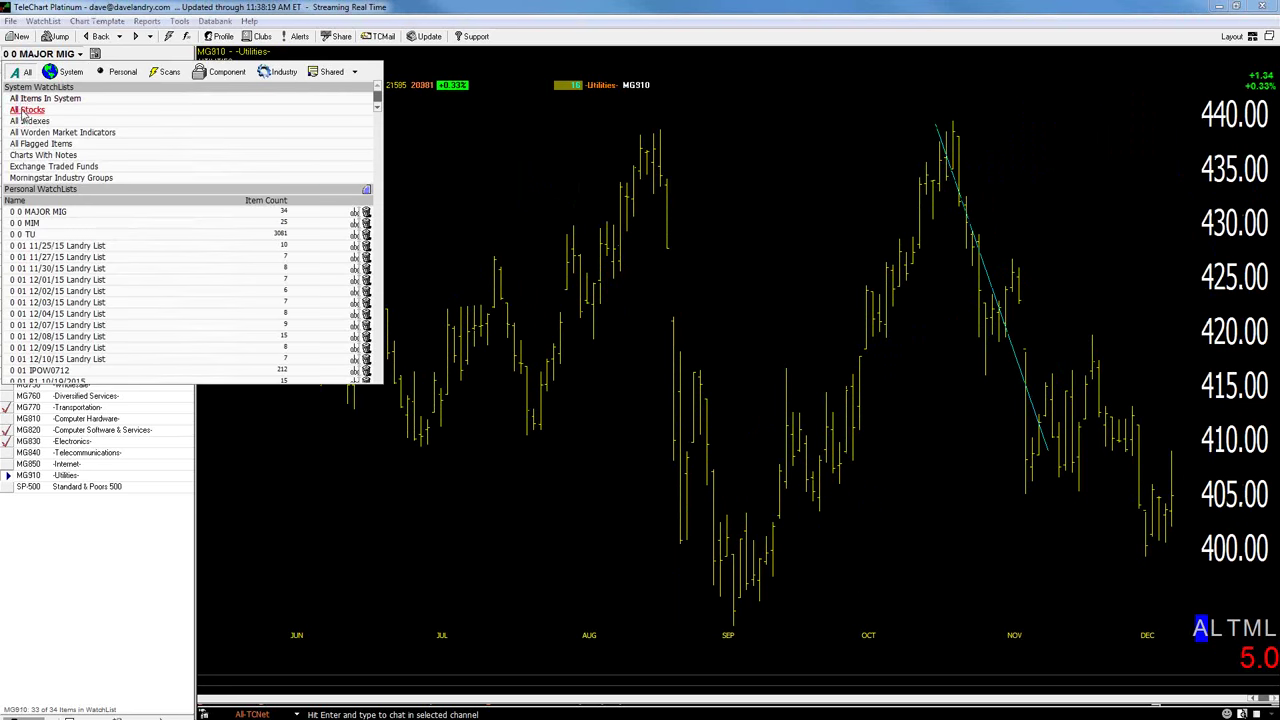
click(24, 111)
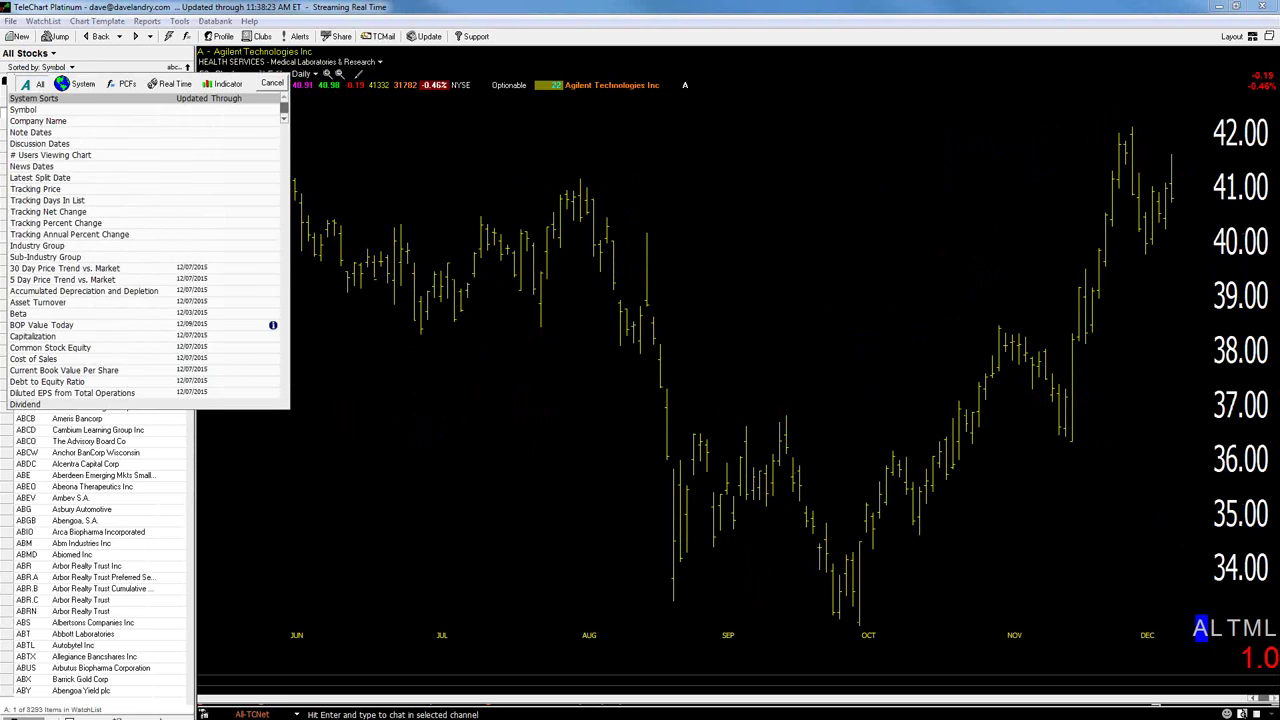
click(62, 68)
click(127, 84)
text(250)
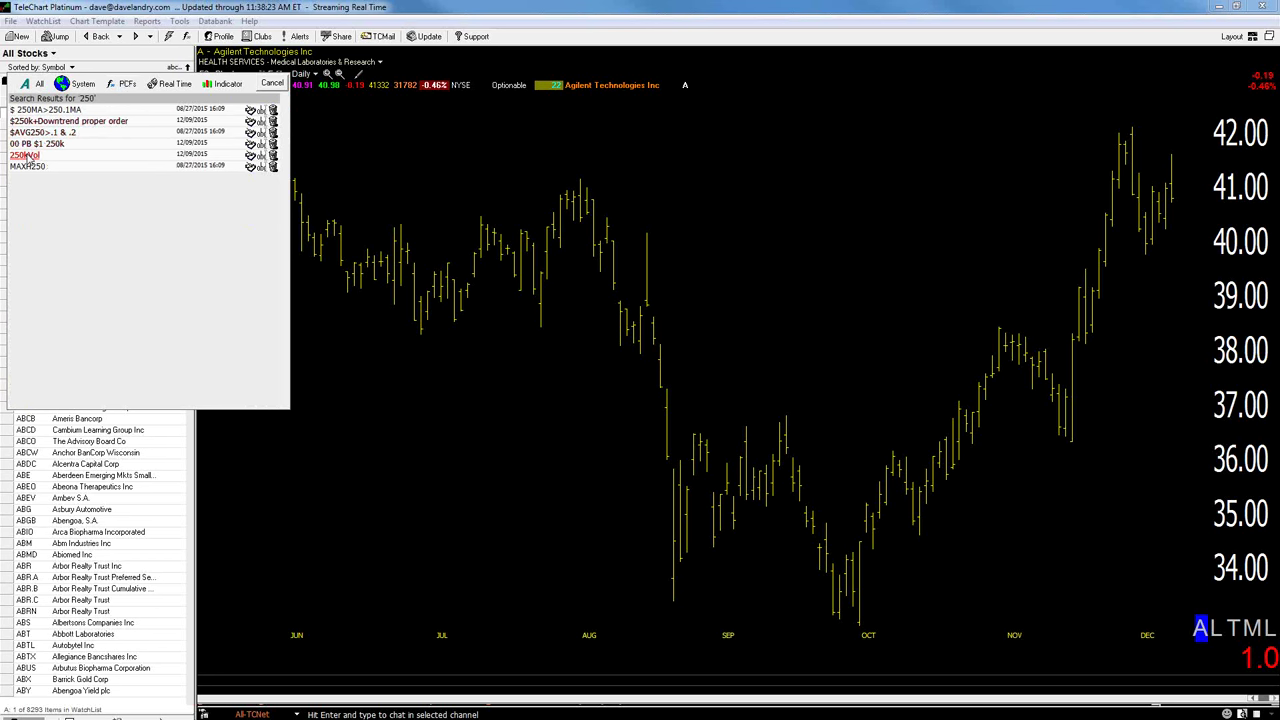
click(26, 155)
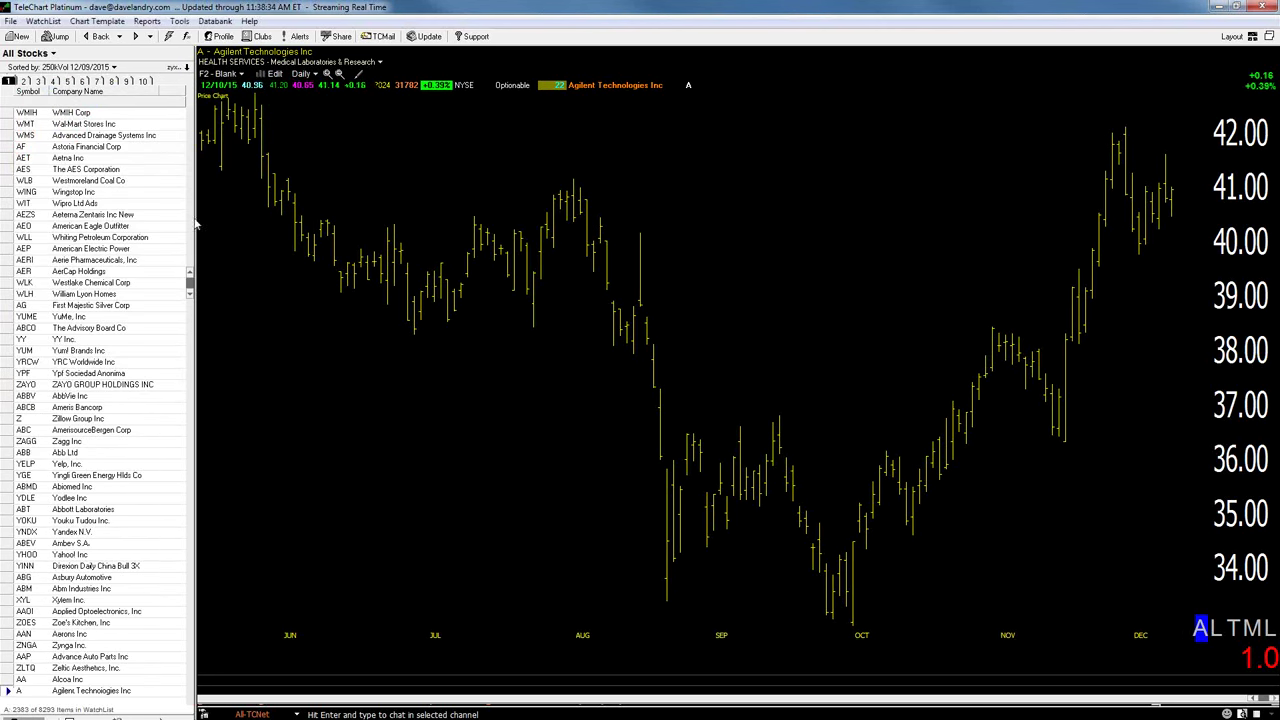
drag(340, 216, 372, 222)
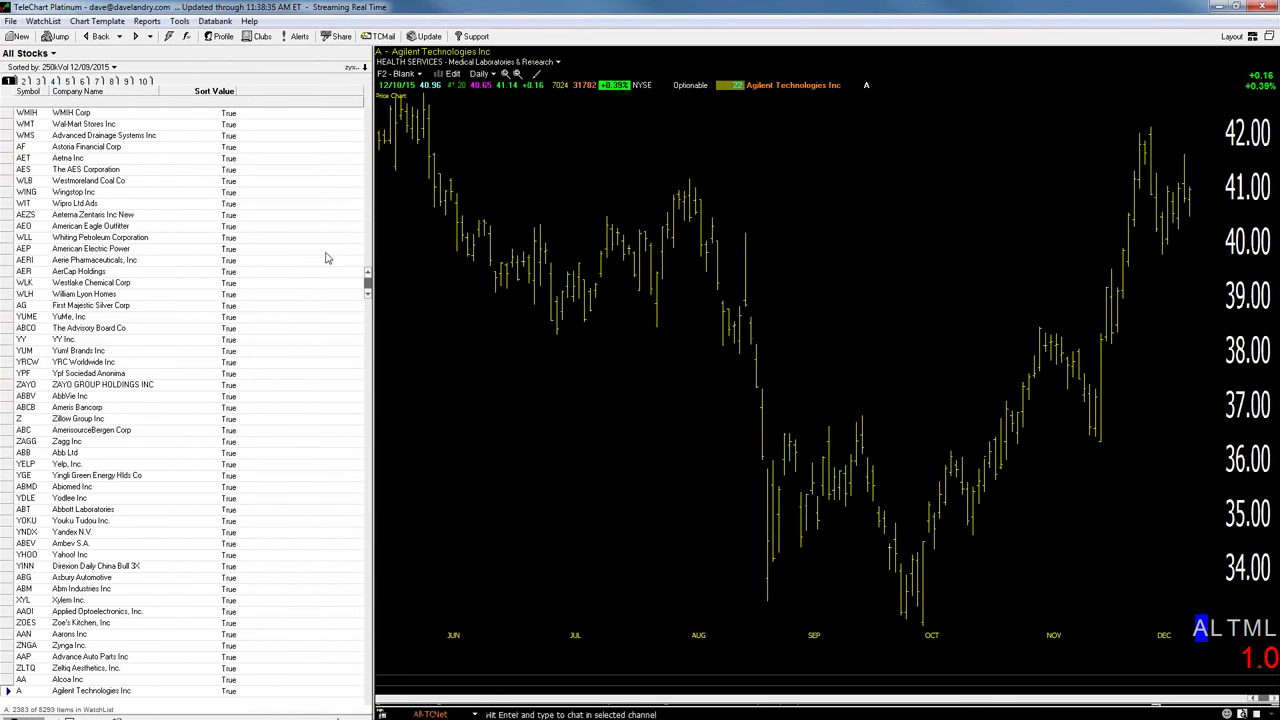
In the sorted All Stocks watchlist, flag all symbols above ProShares Short S&P500 ETF, the last one meeting the 250kVol condition
click(363, 283)
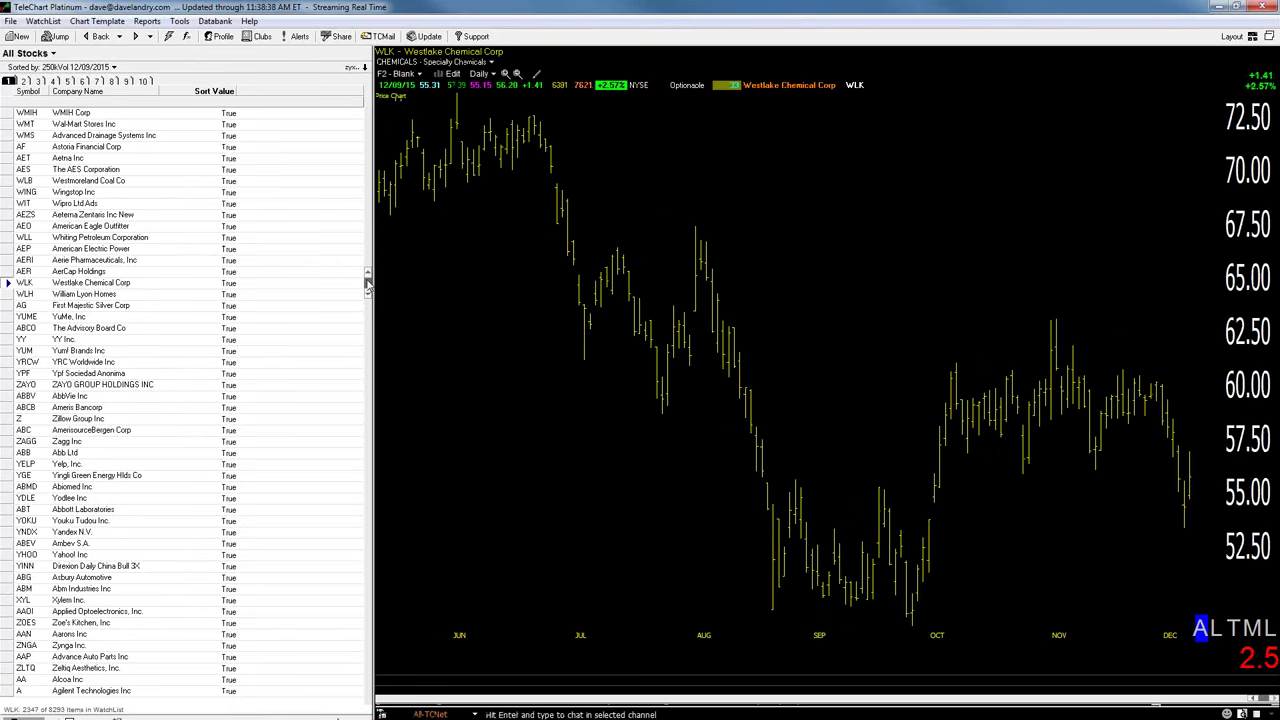
drag(367, 290, 367, 319)
click(173, 237)
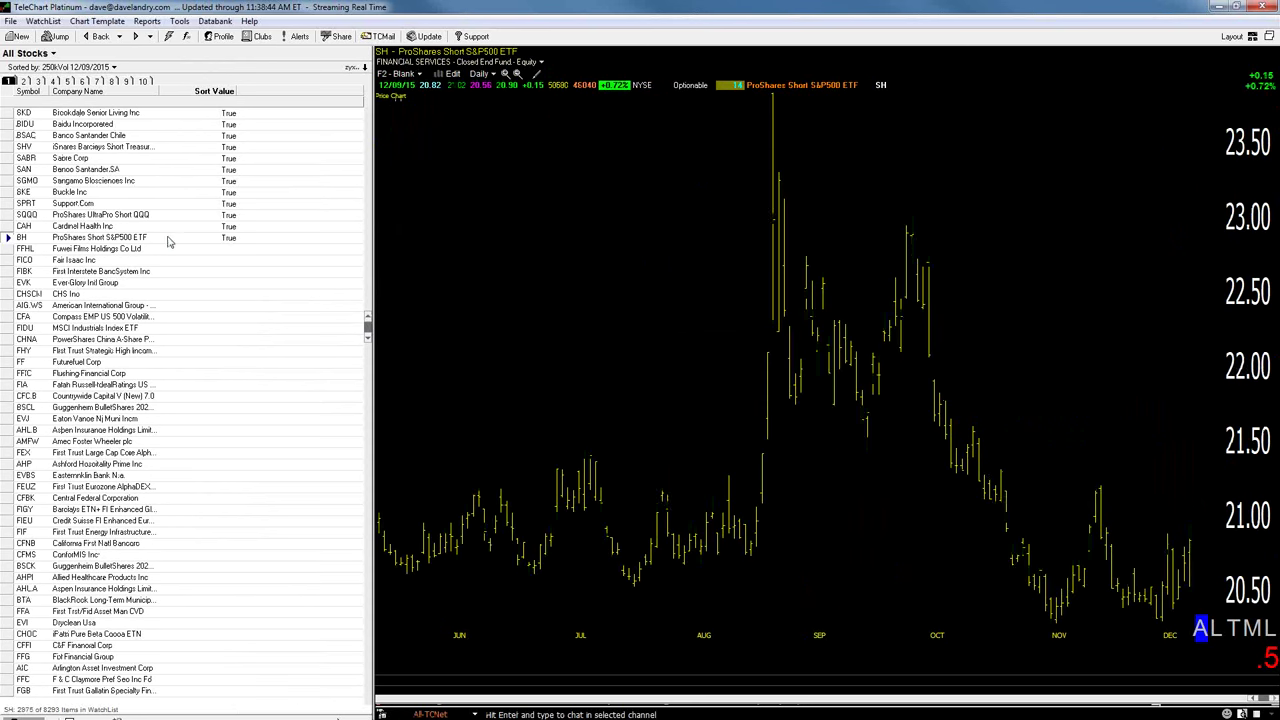
click(44, 21)
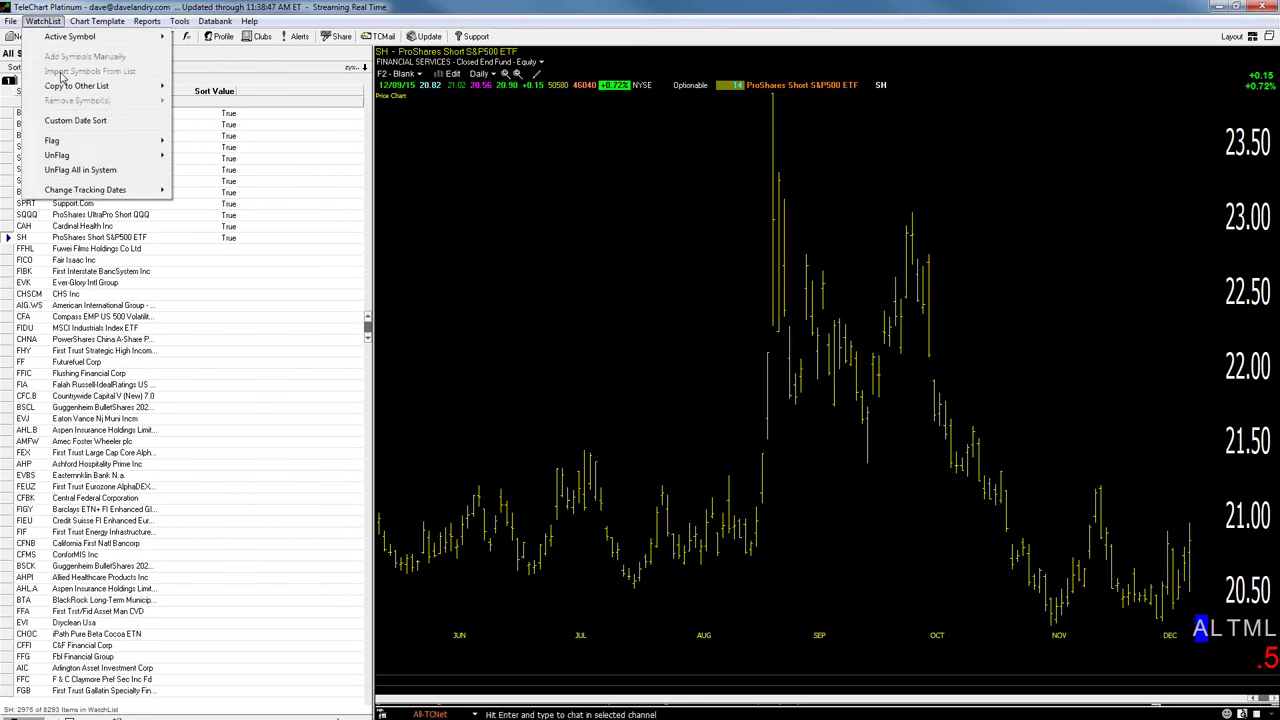
click(44, 21)
mouse_move(110, 146)
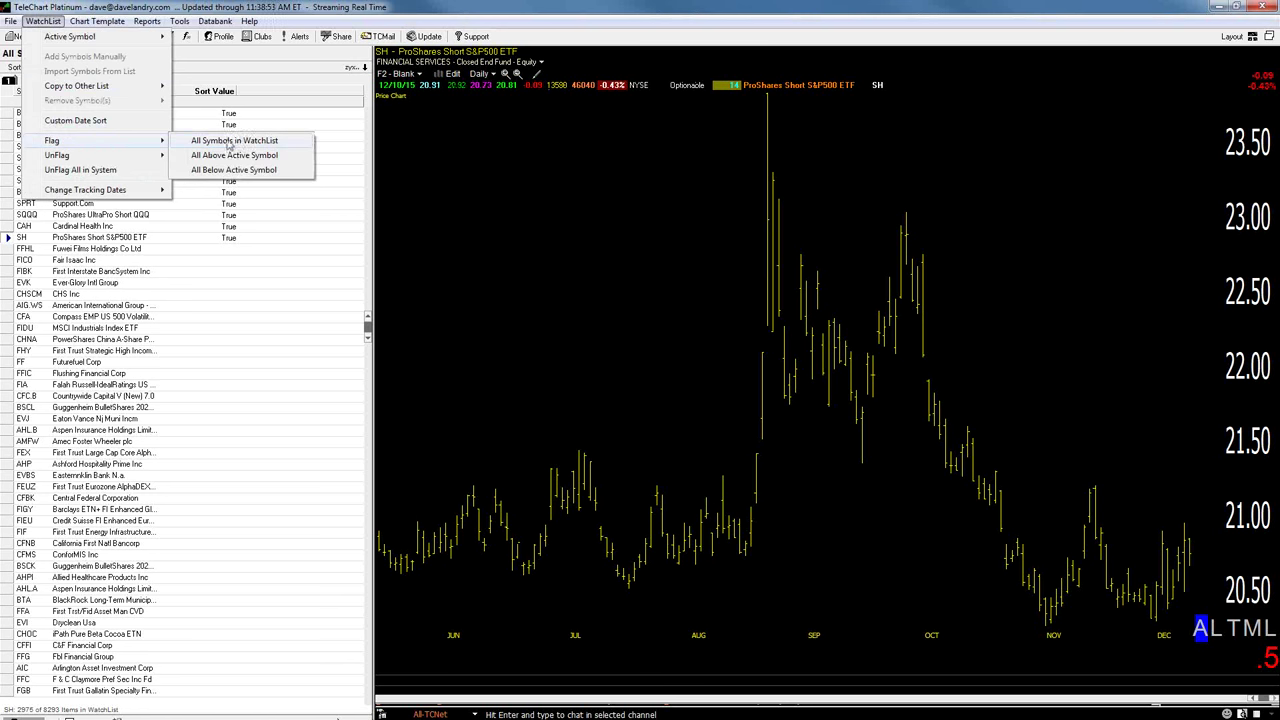
click(236, 157)
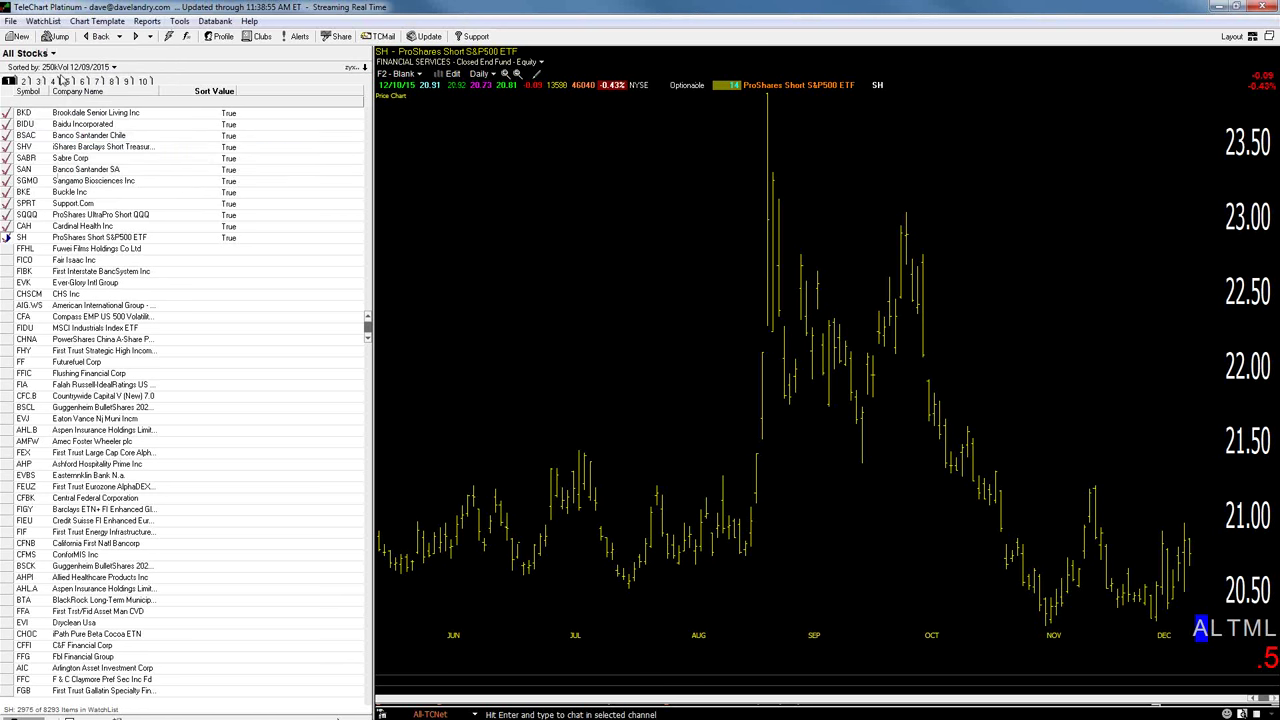
Copy all symbols of the All Stocks watchlist into the 0 0 TU watchlist and open that list
click(36, 24)
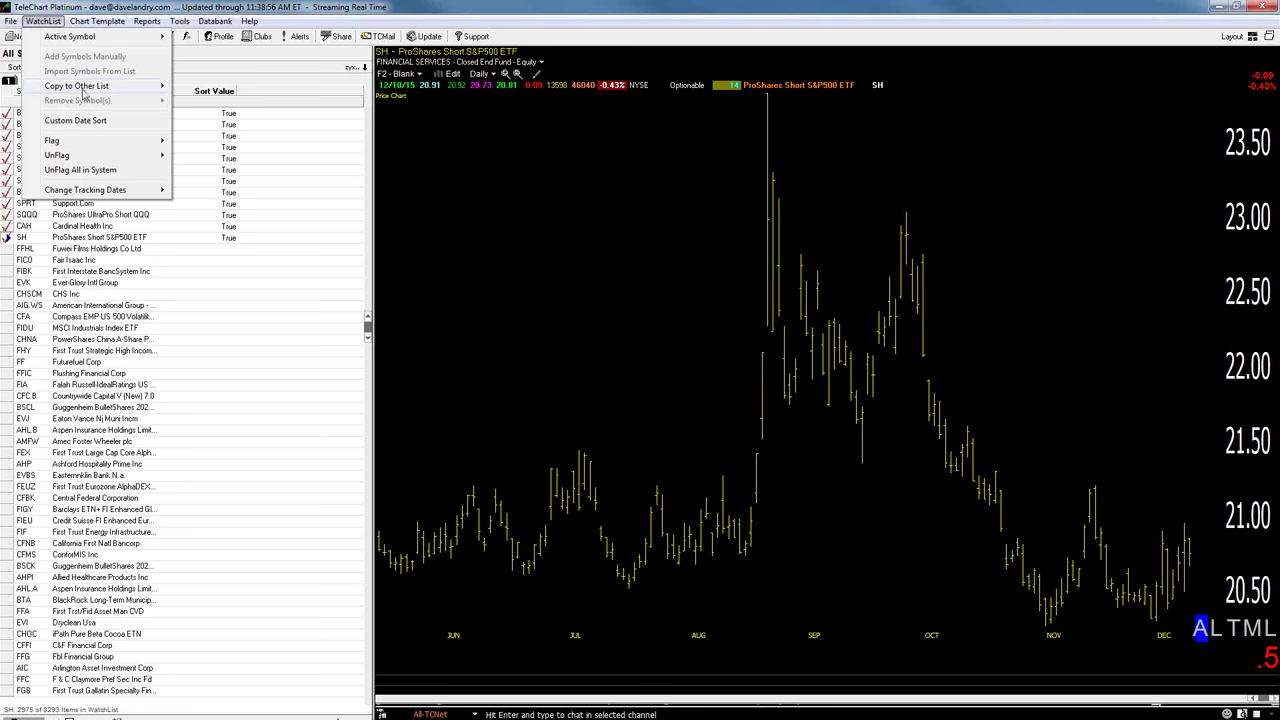
mouse_move(84, 89)
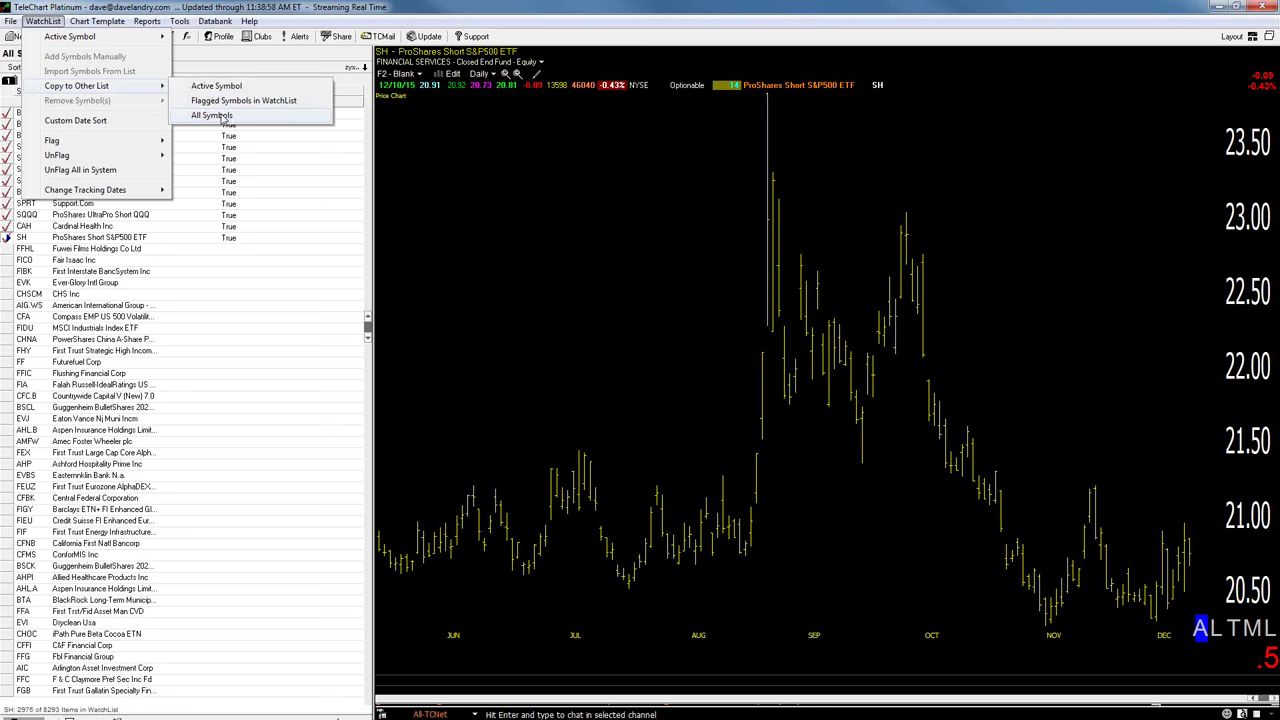
click(221, 114)
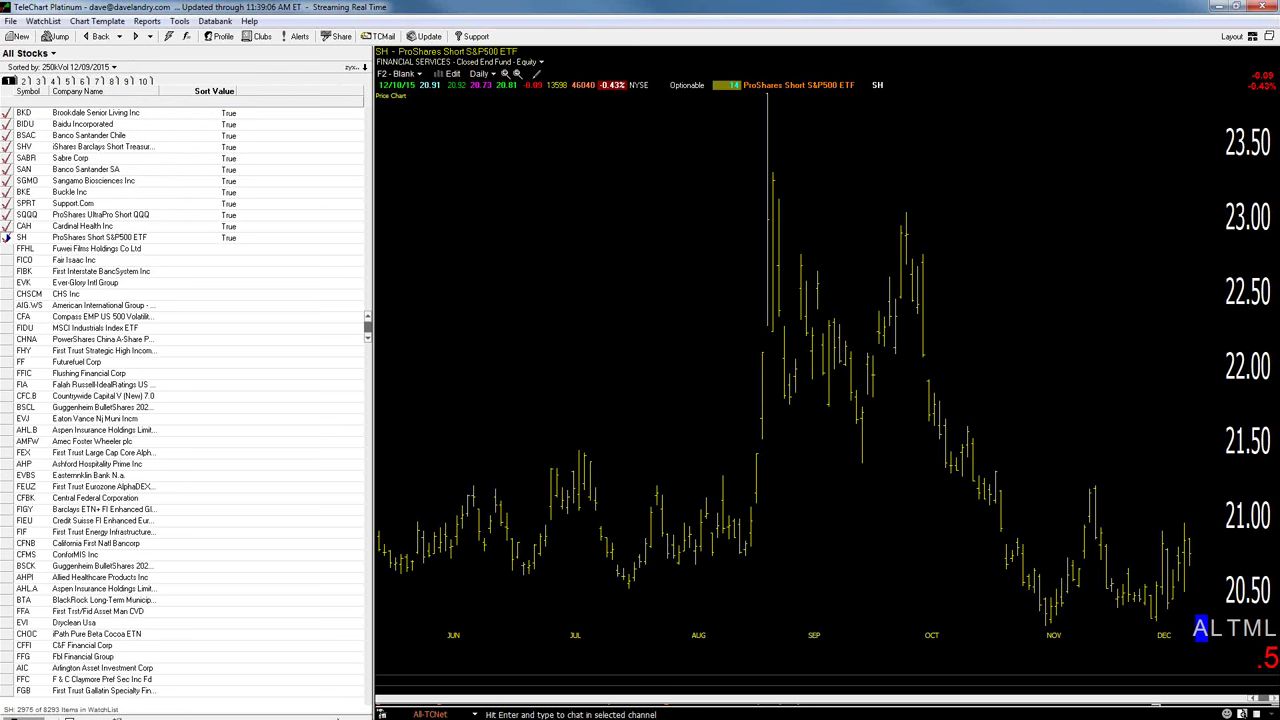
click(48, 54)
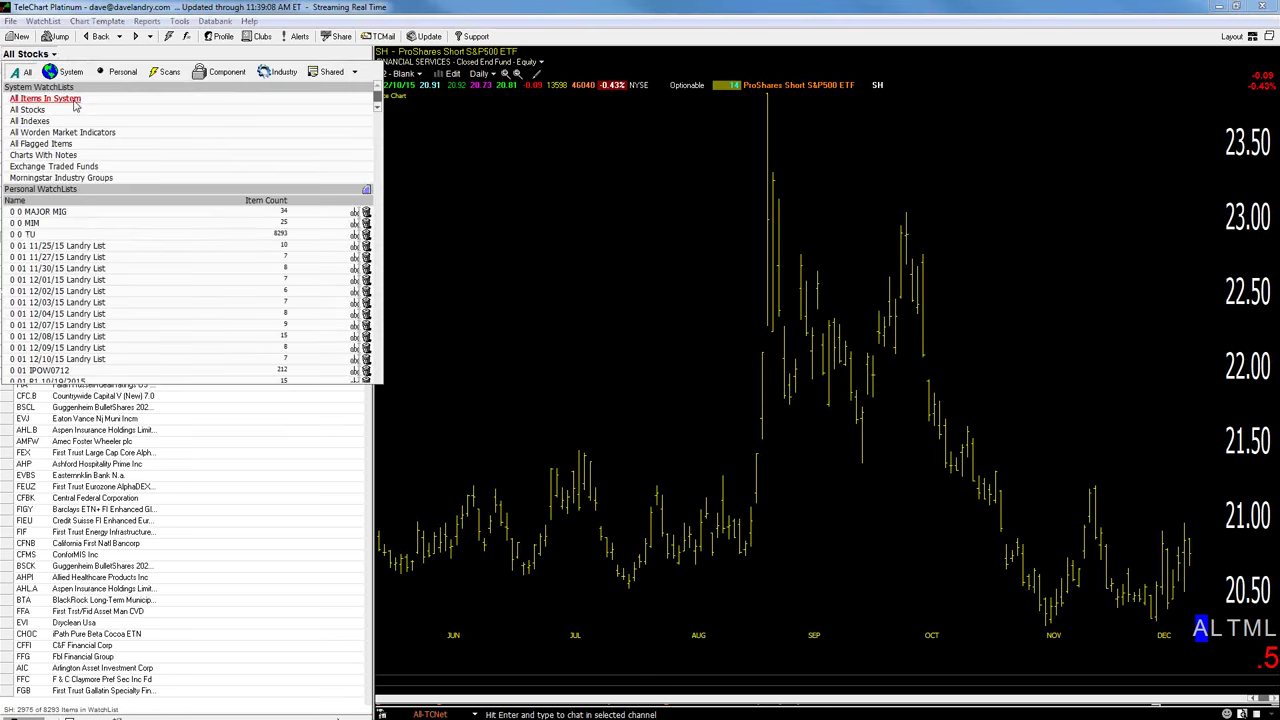
click(30, 235)
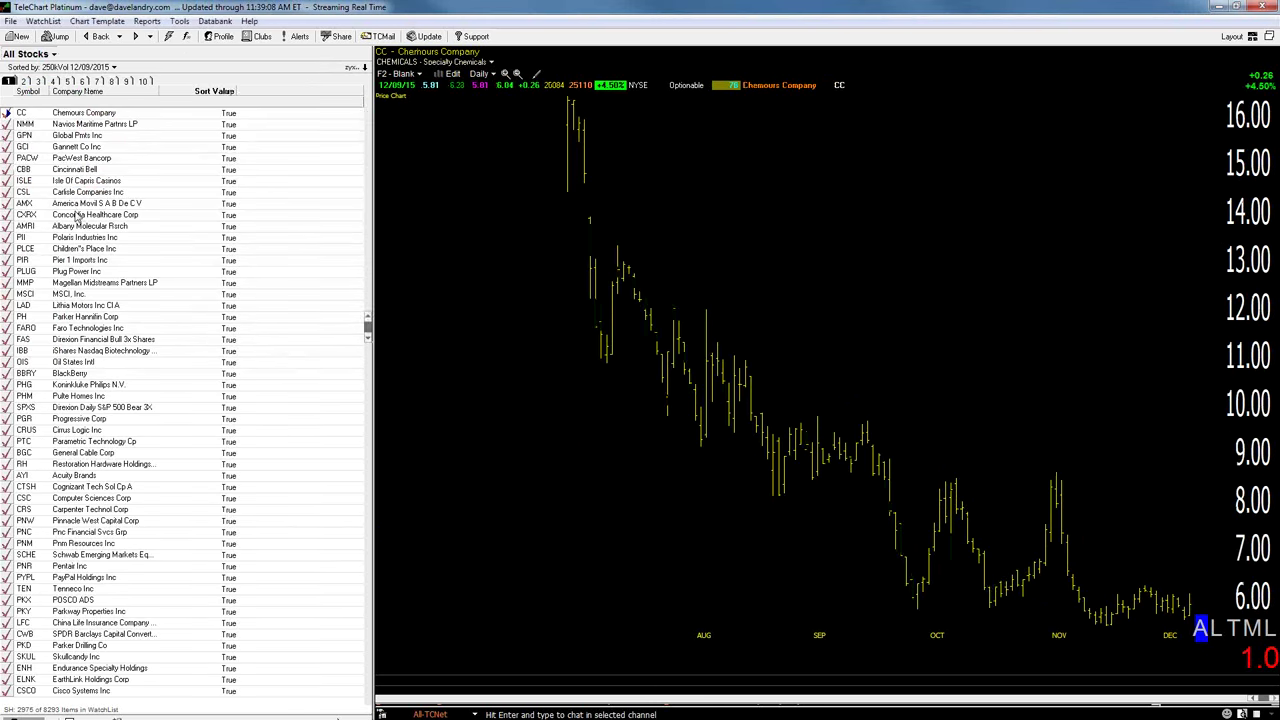
Remove all symbols from the 0 0 TU watchlist
click(46, 22)
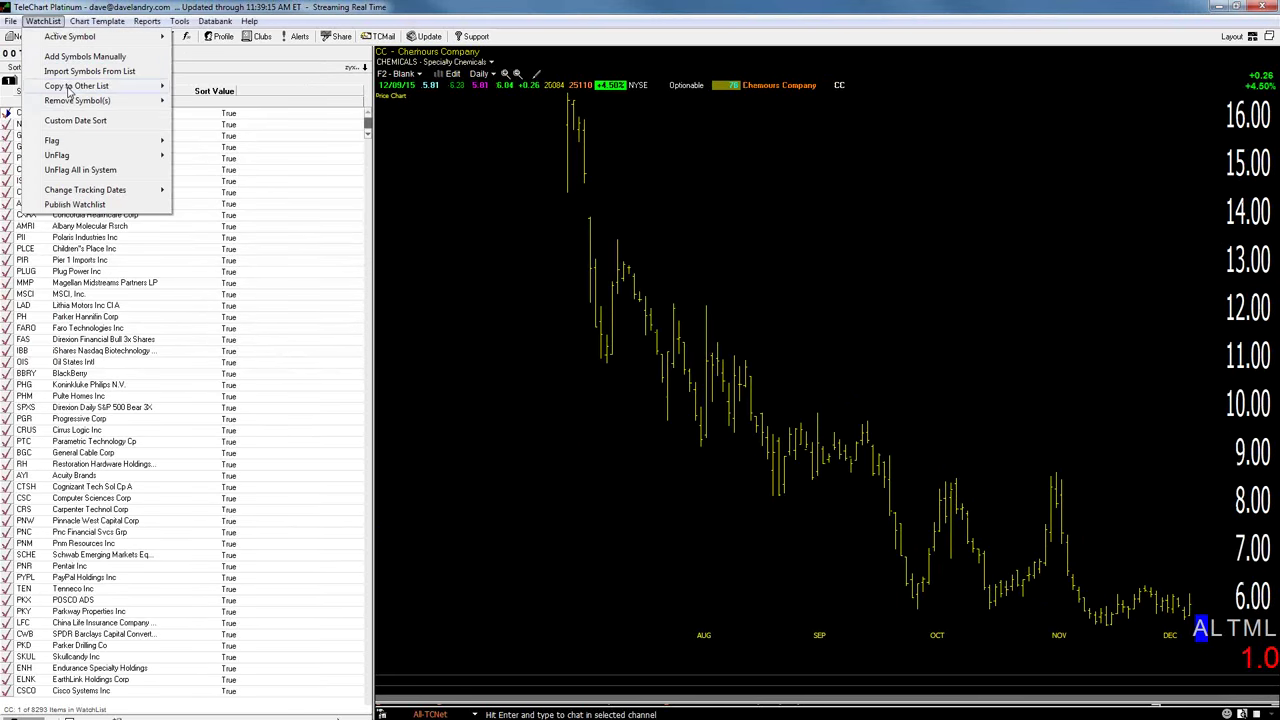
mouse_move(78, 102)
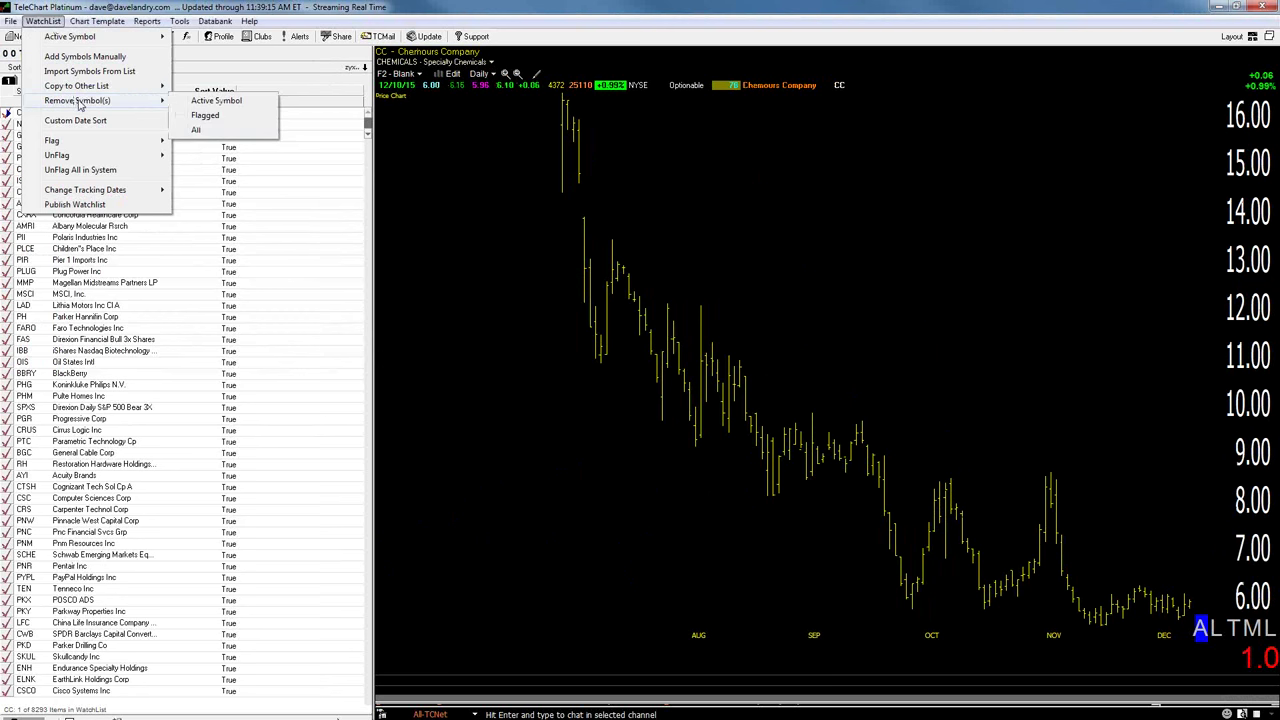
click(196, 131)
Return to the All Stocks watchlist and copy only its flagged symbols into the 0 0 TU watchlist
click(30, 53)
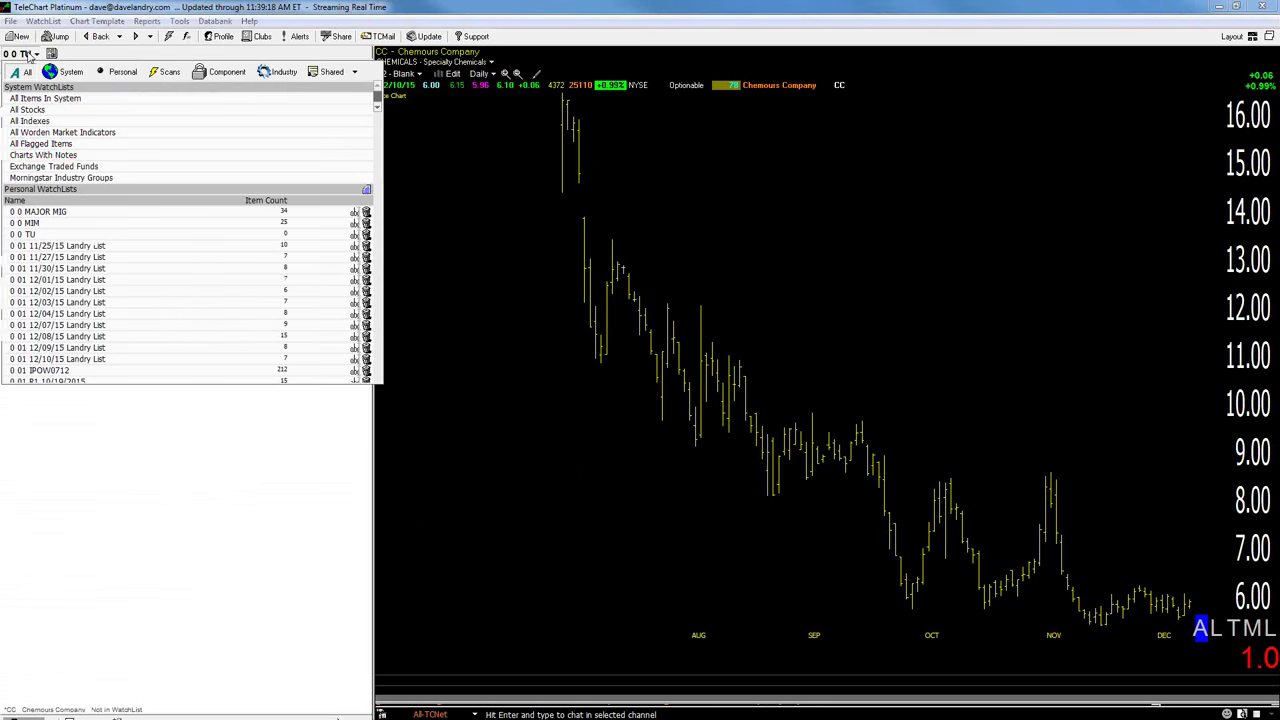
click(28, 110)
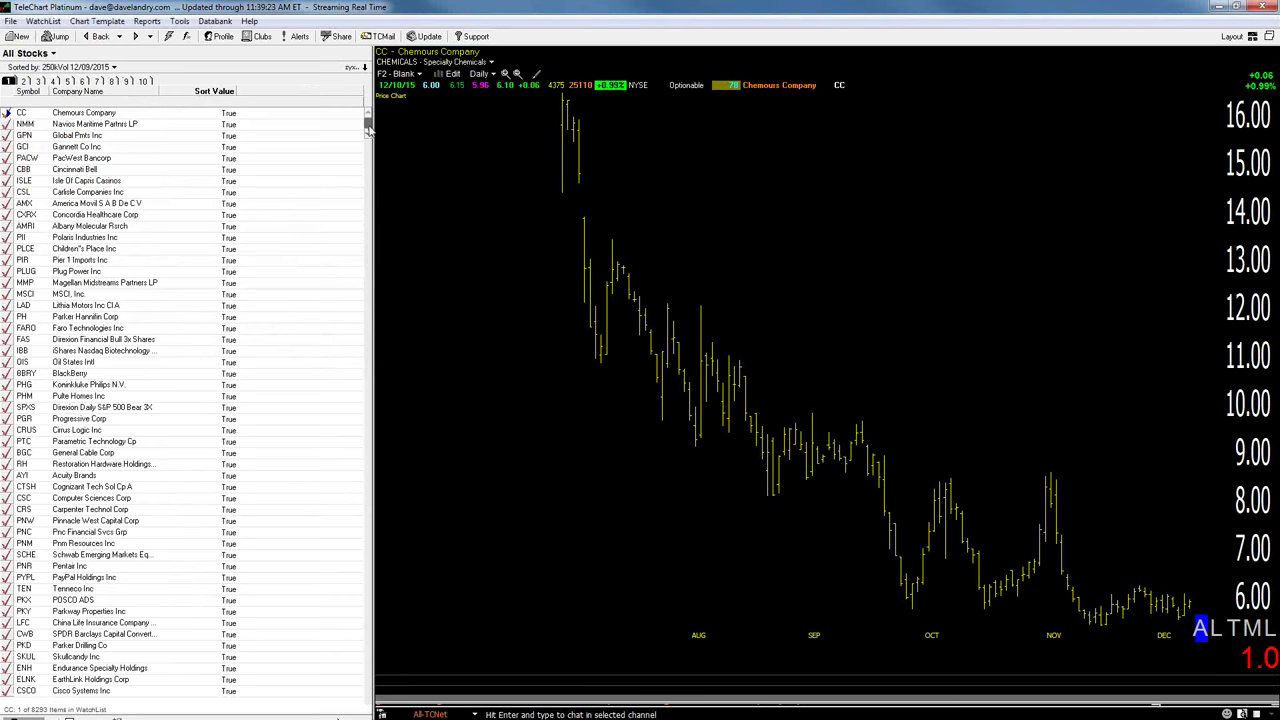
drag(368, 136, 367, 336)
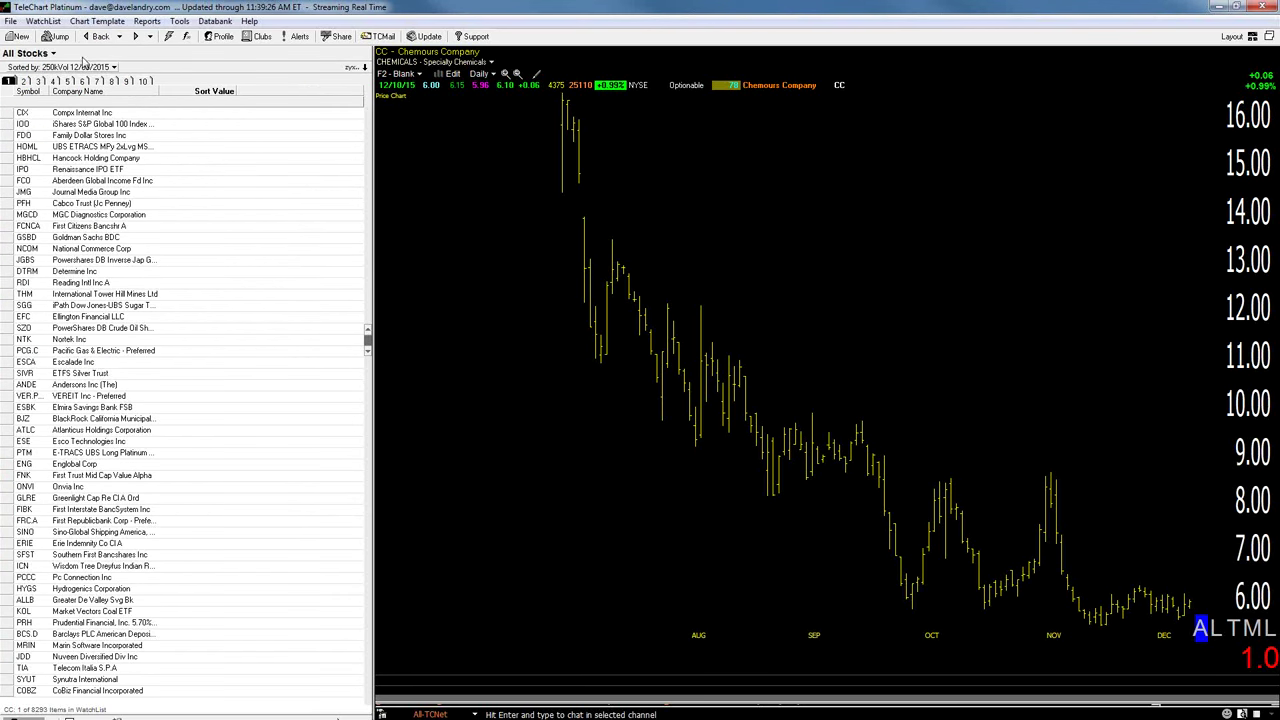
click(43, 20)
mouse_move(80, 85)
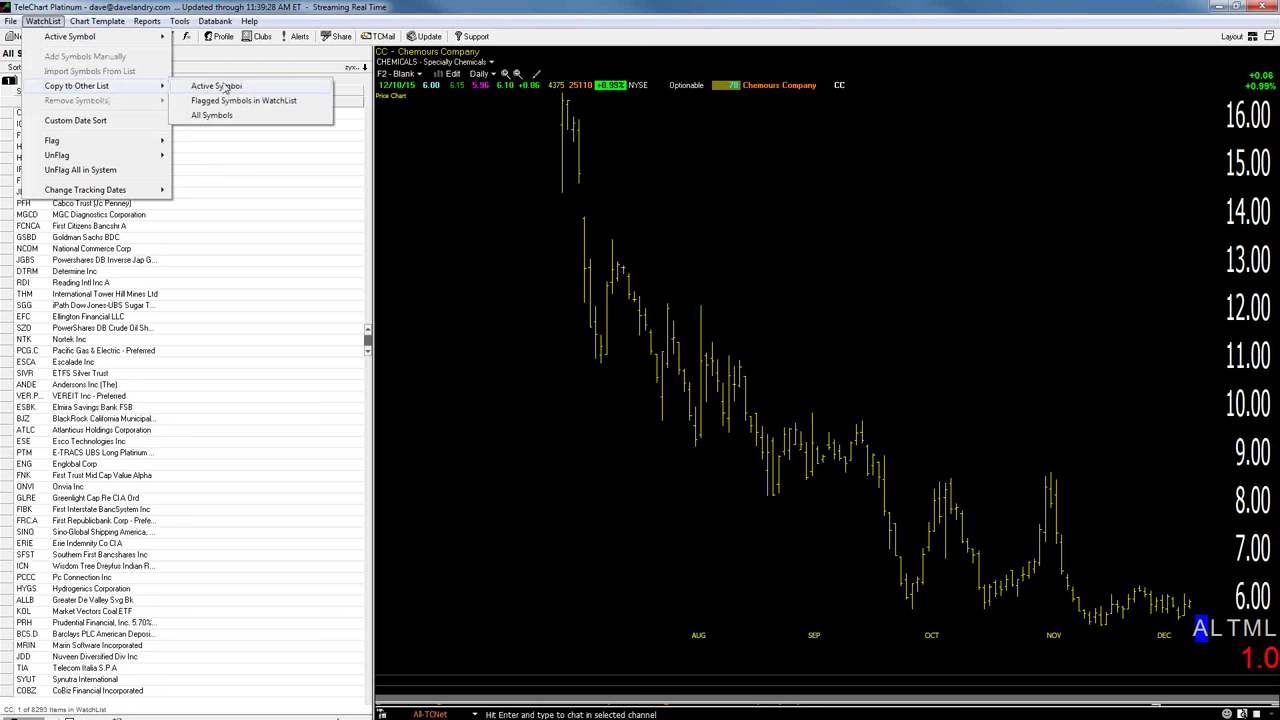
click(232, 101)
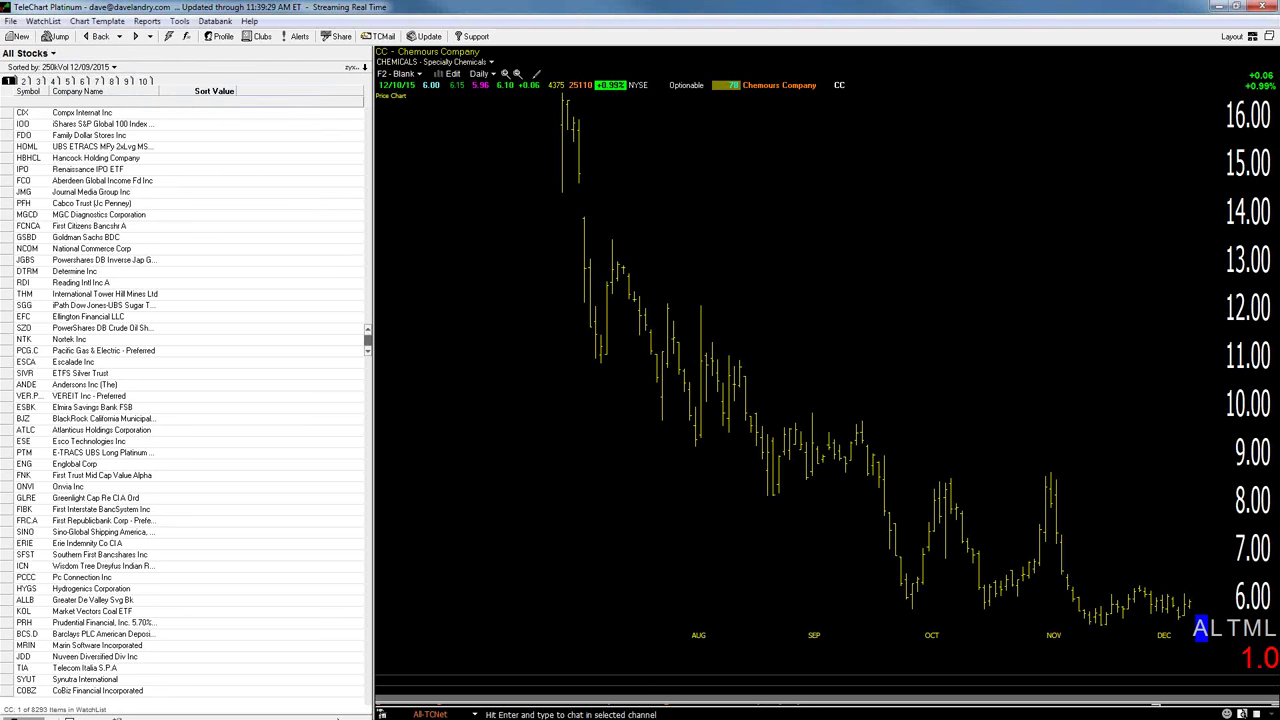
Open the 0 0 TU watchlist and unflag all symbols in the system
click(28, 53)
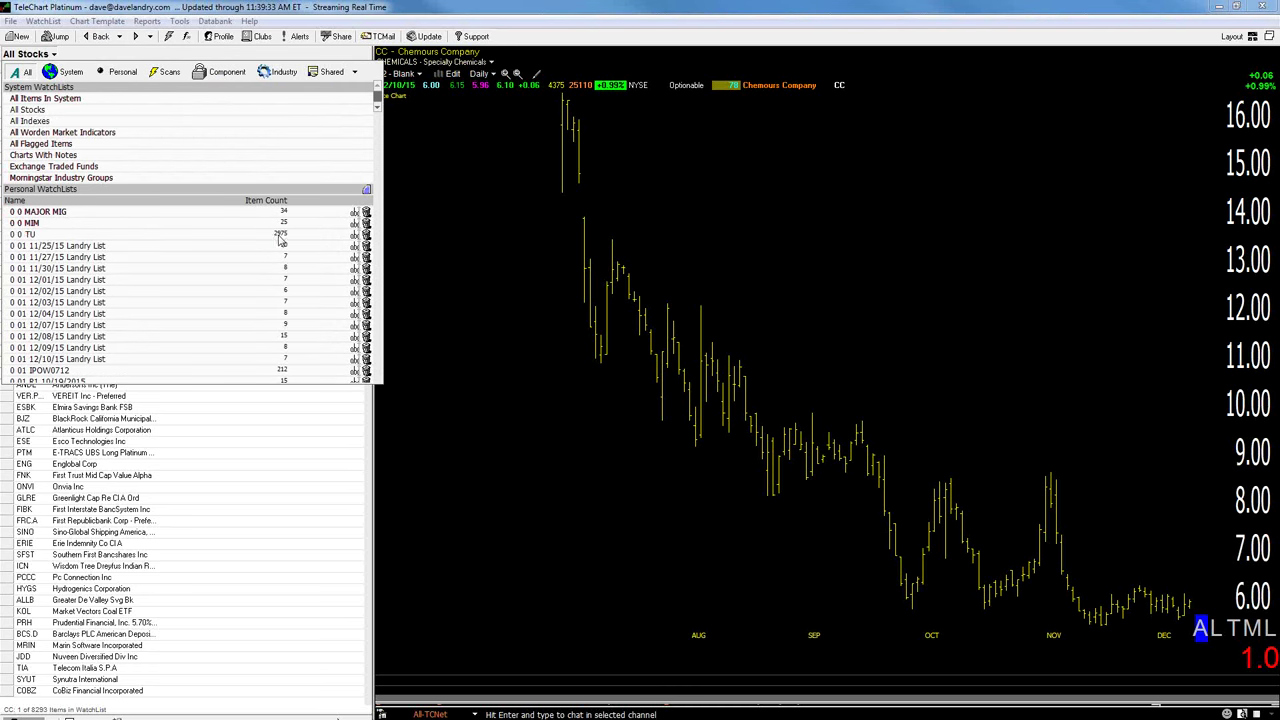
click(22, 234)
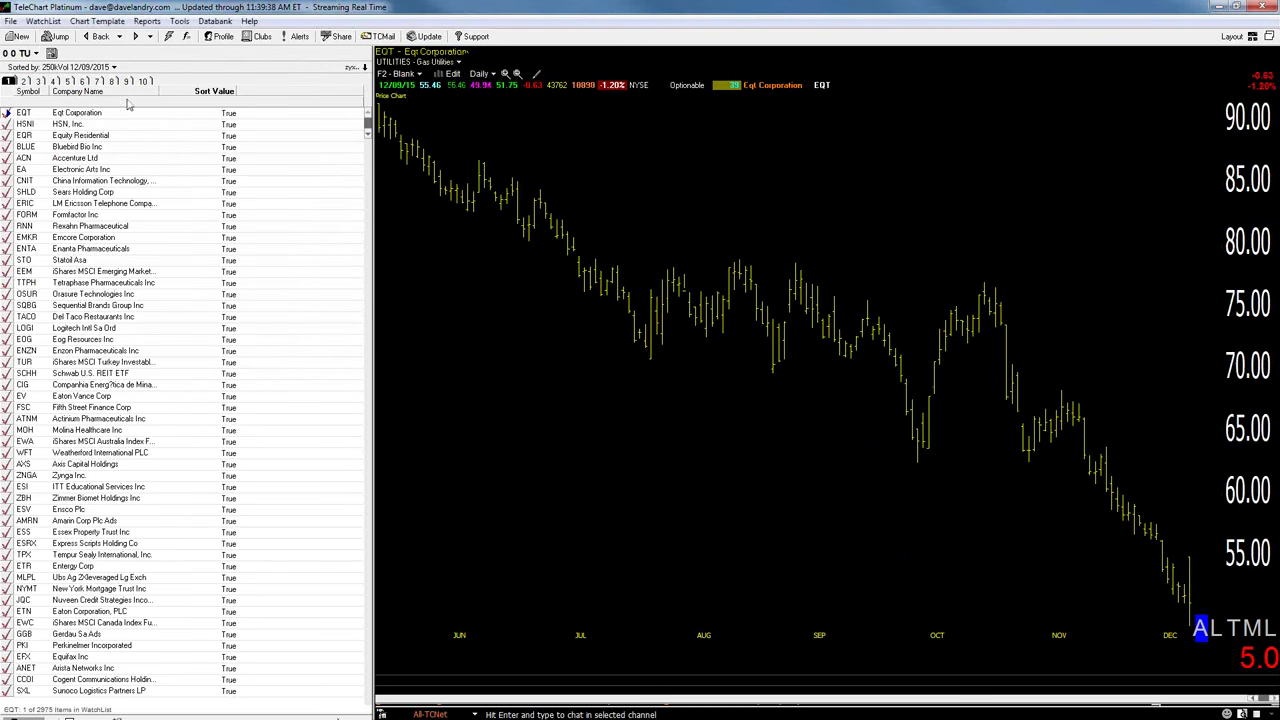
click(43, 21)
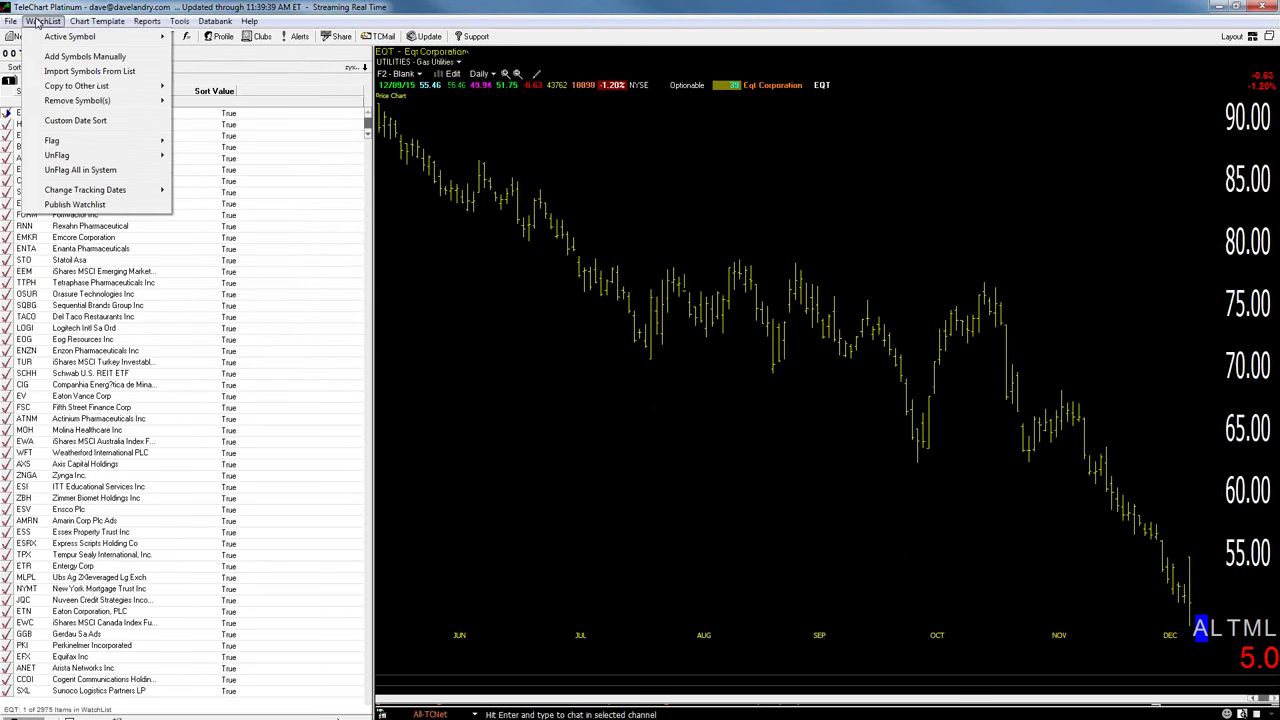
click(80, 170)
Find the price sorts and sort the 0 0 TU watchlist by Price as Percent of 52 Week High
click(52, 66)
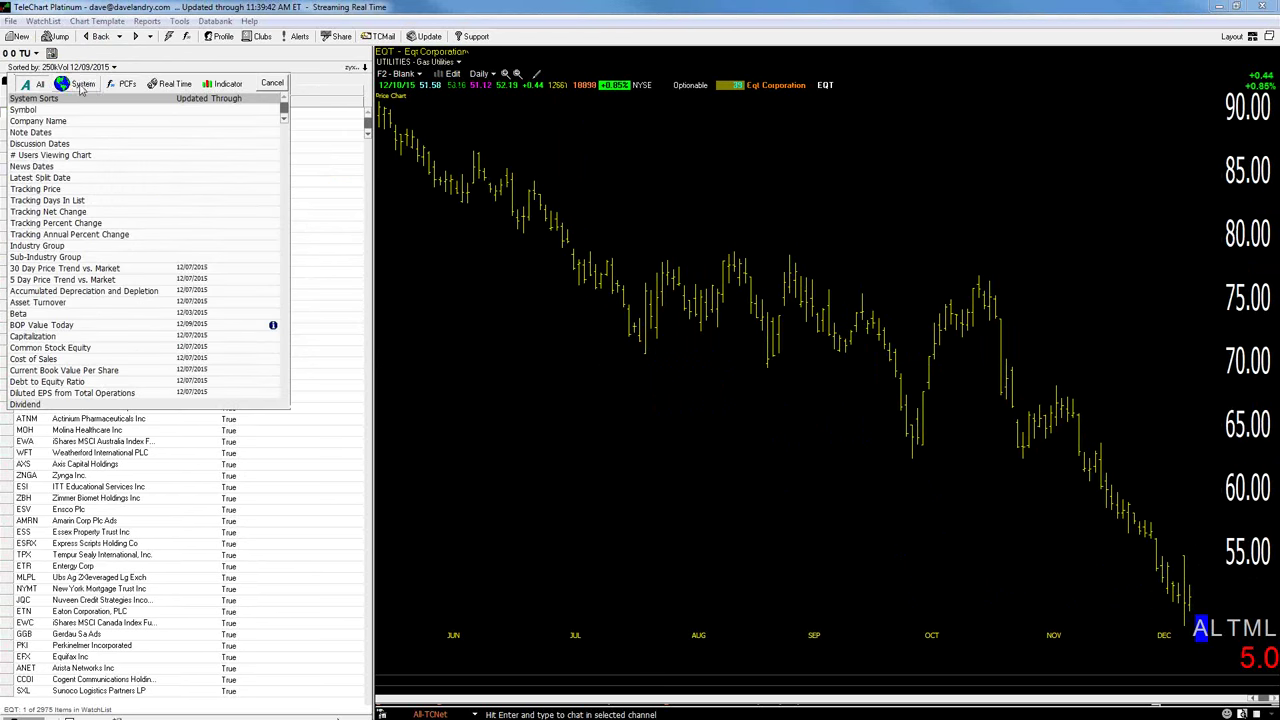
text(price)
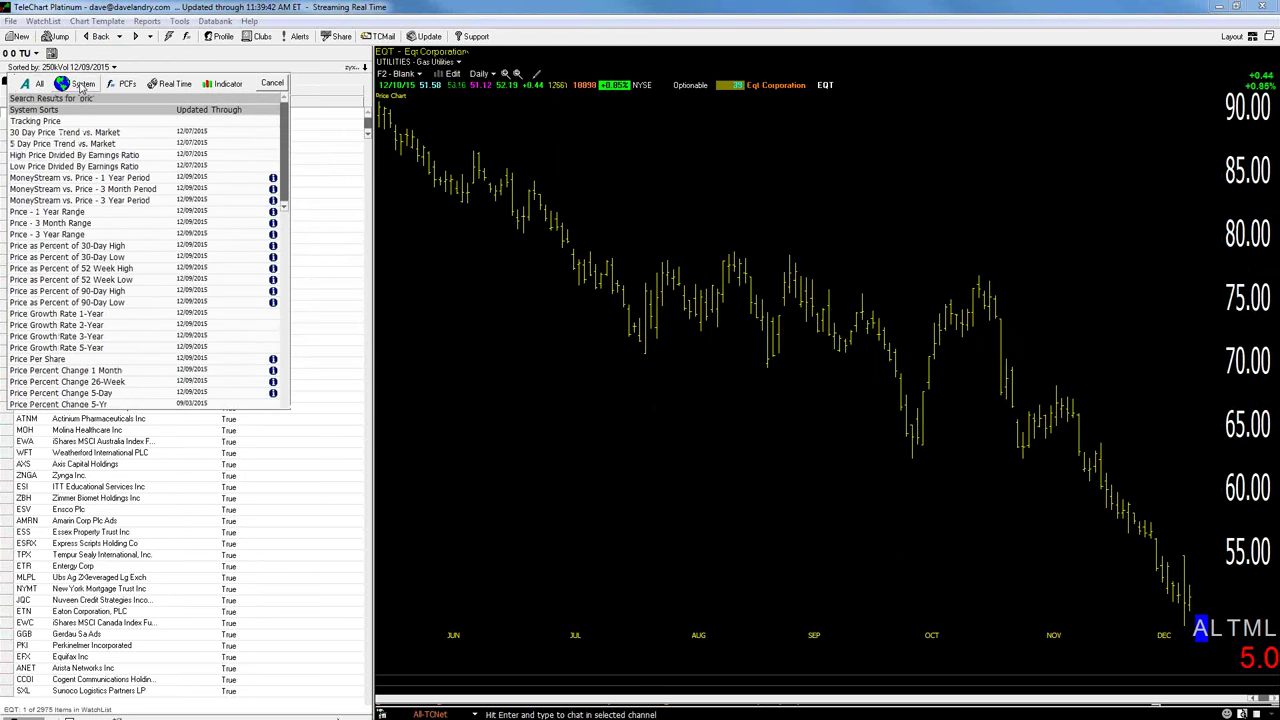
click(86, 270)
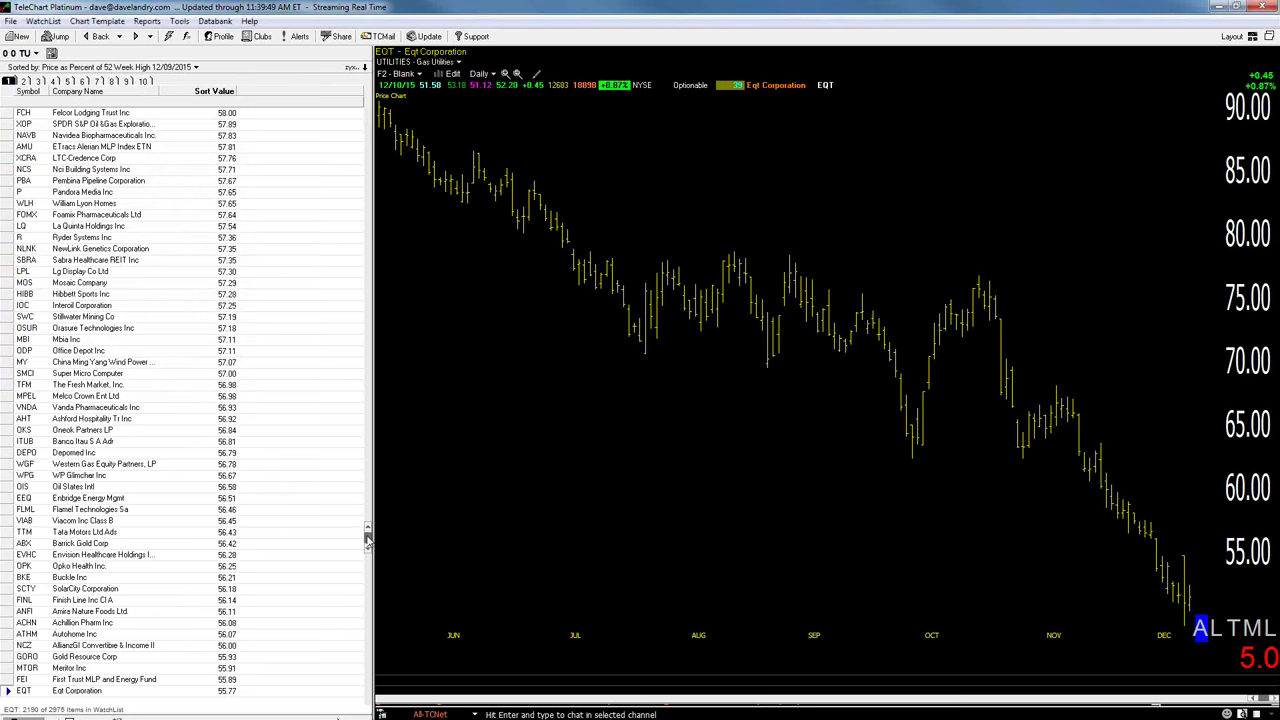
Examine the charts nearest their 52-week highs one after another, from Premiere Global Services through the SPDR Lehman Short Term Municipal Bond ETF
drag(368, 538, 364, 112)
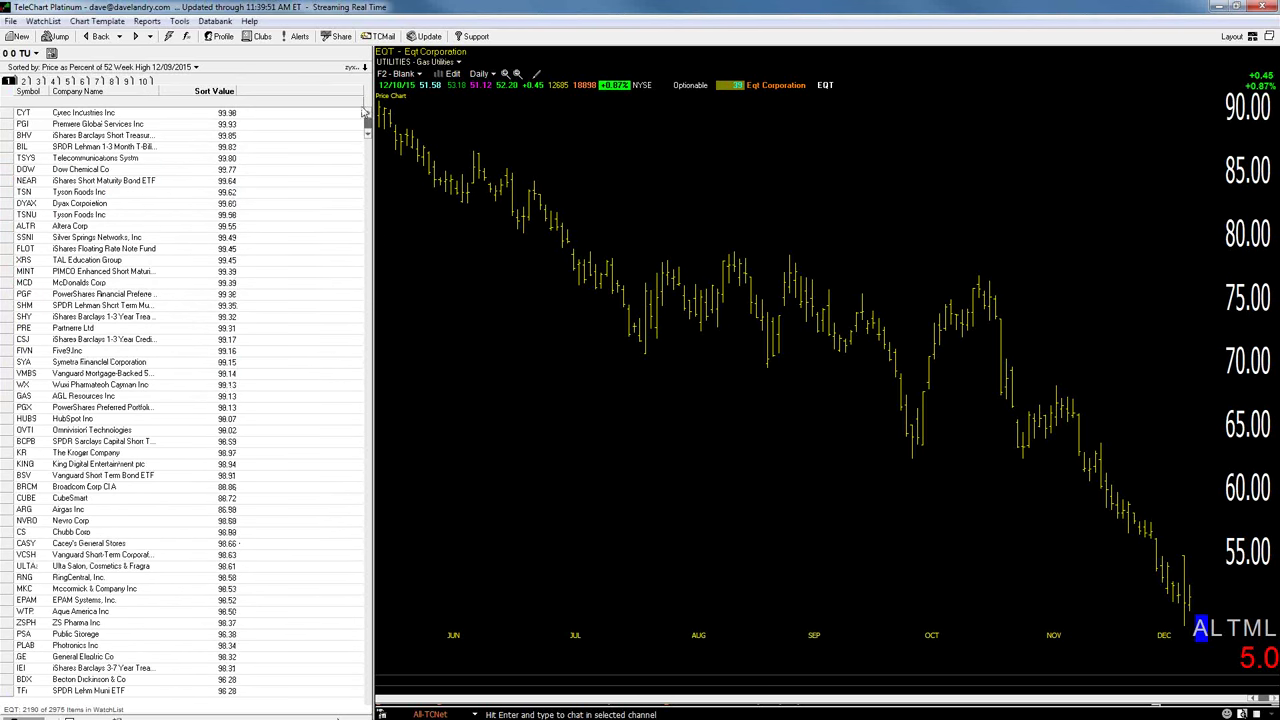
click(132, 124)
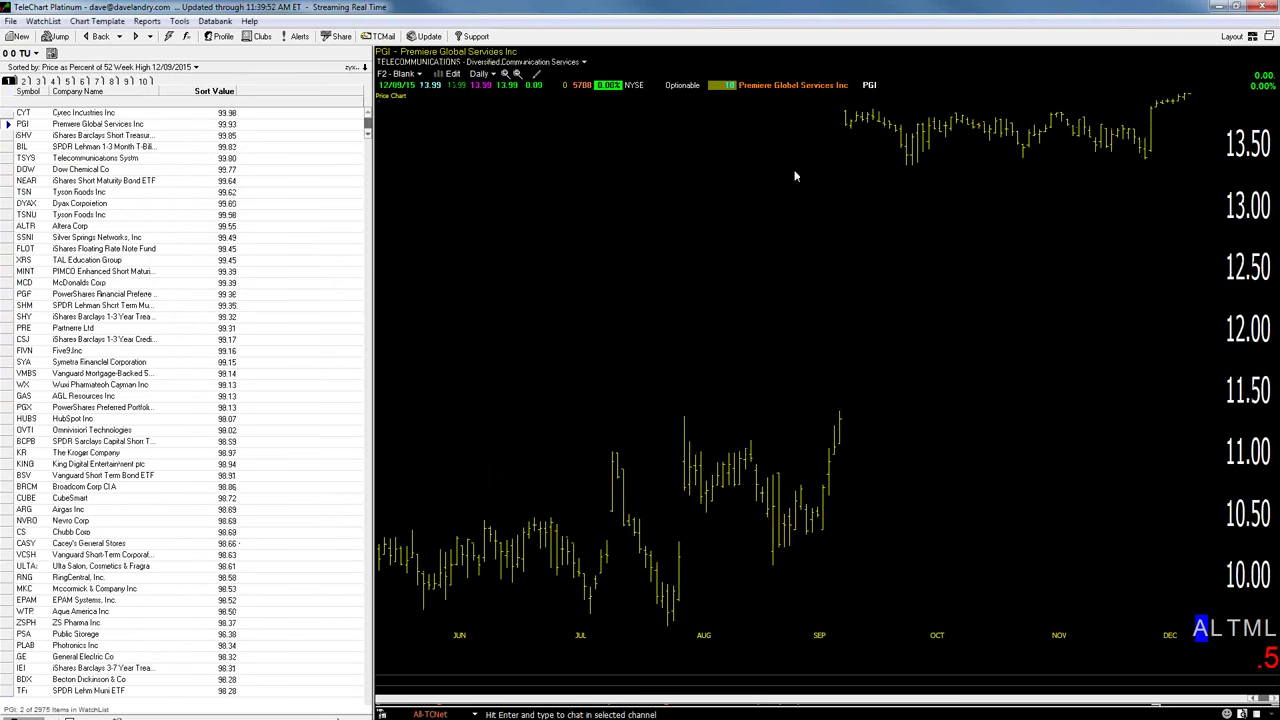
key(Down)
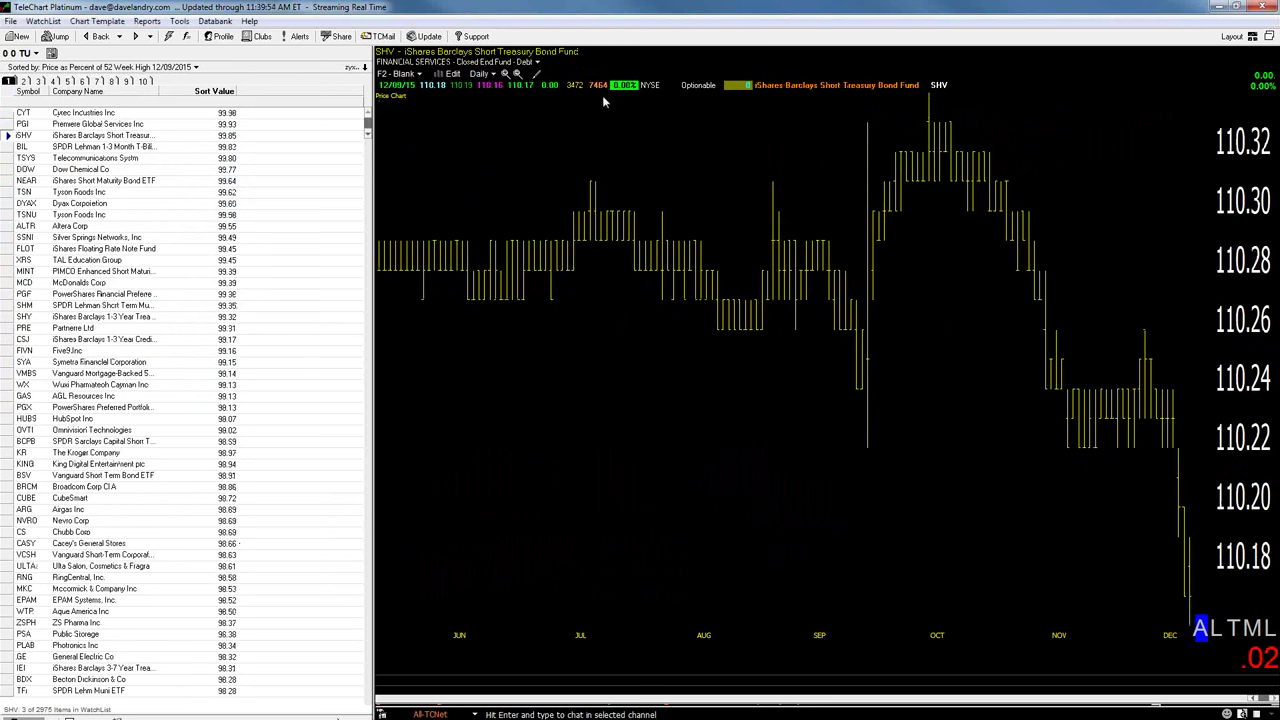
key(Down)
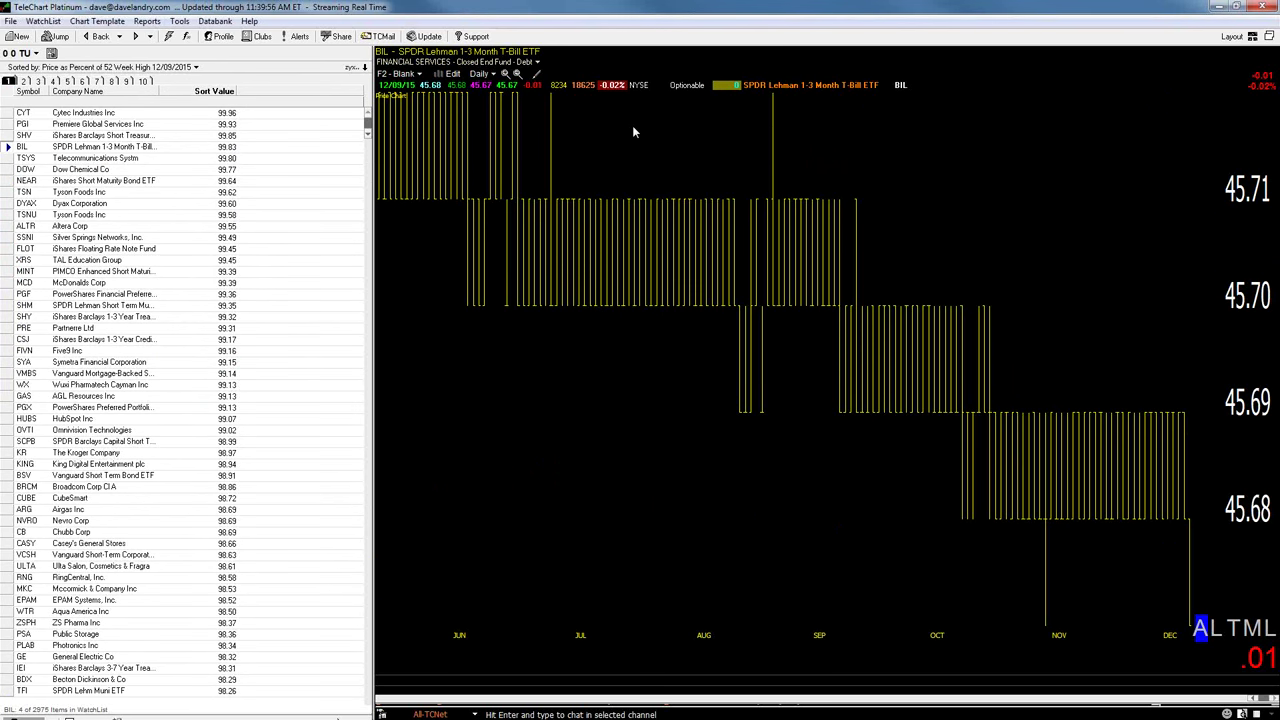
key(Down)
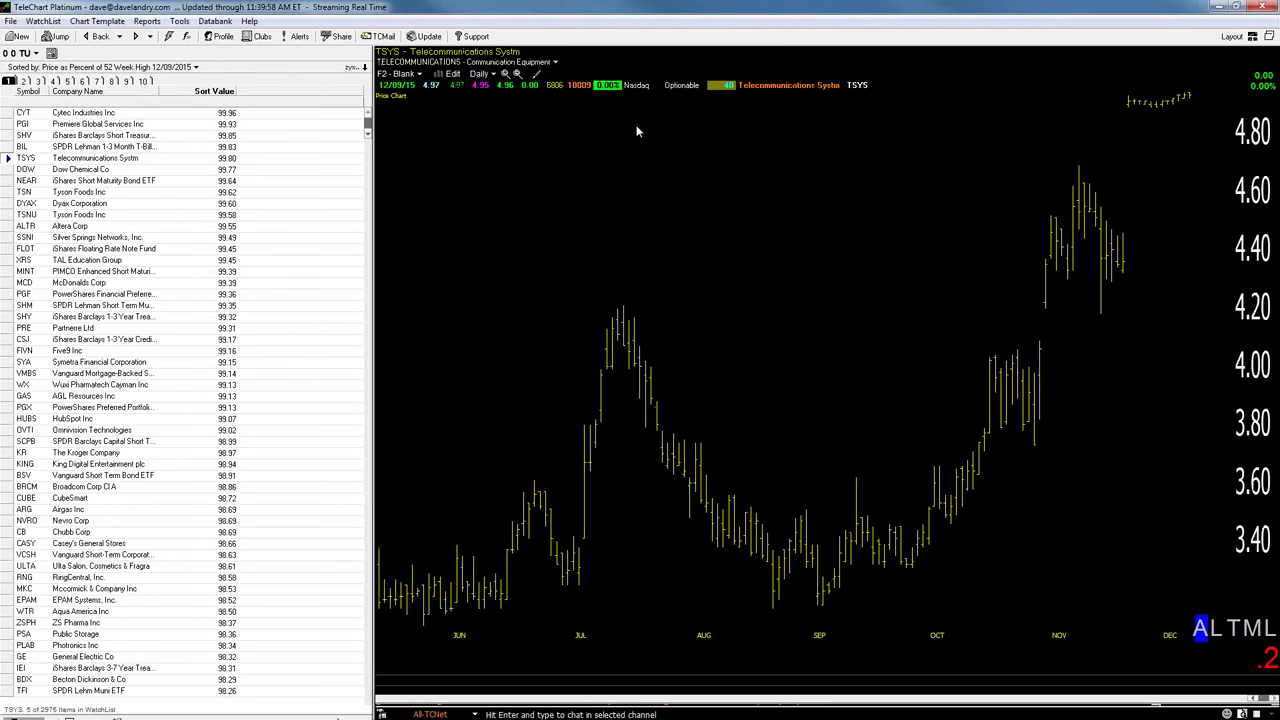
key(Down)
key(Down)
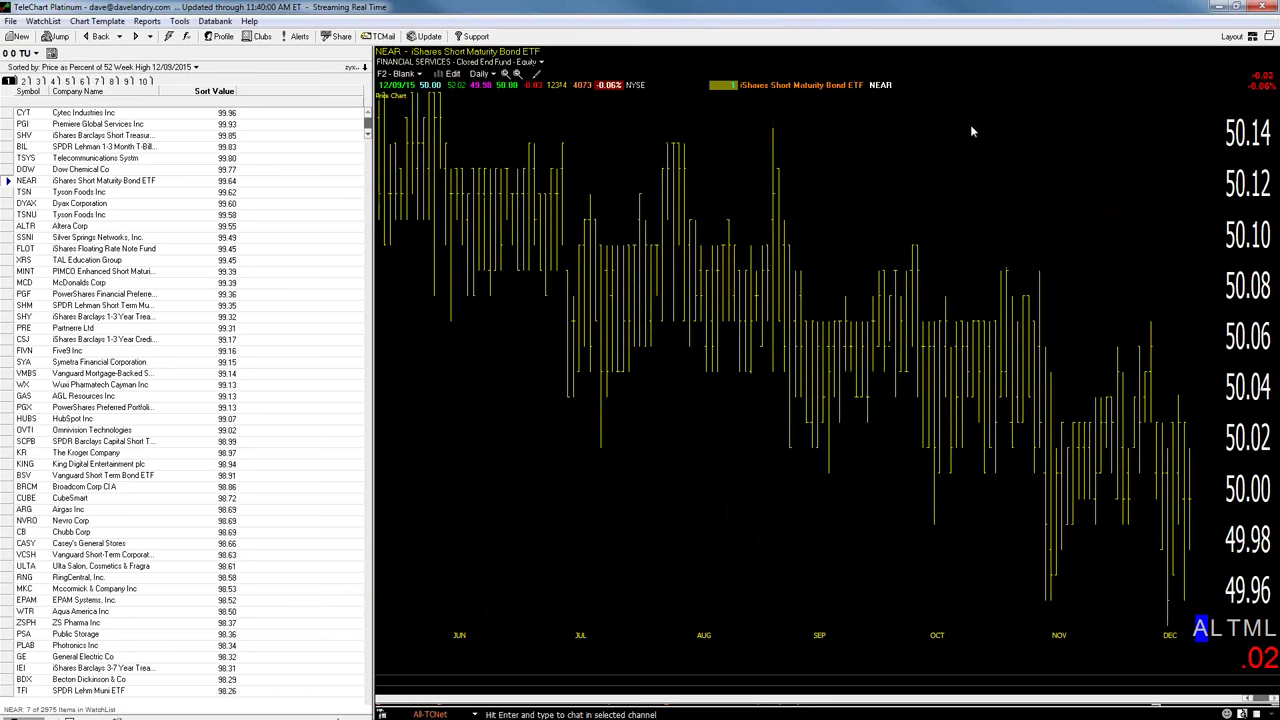
key(Down)
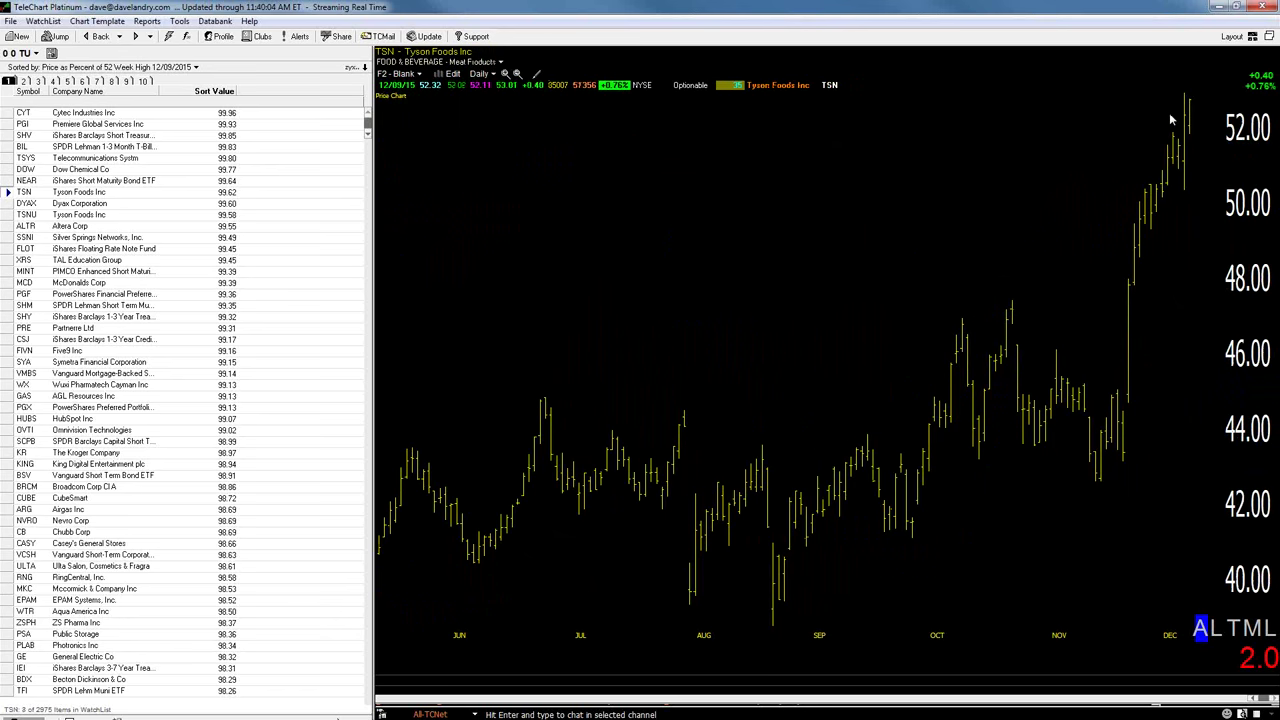
key(Down)
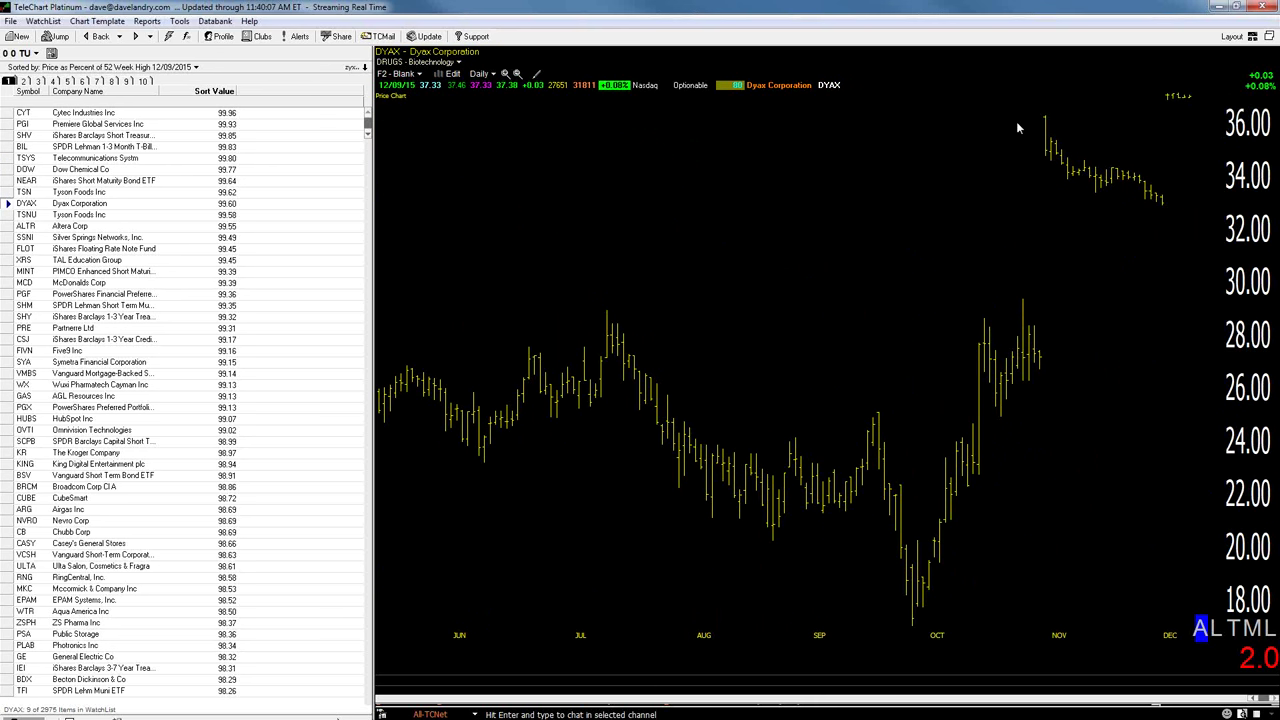
key(Down)
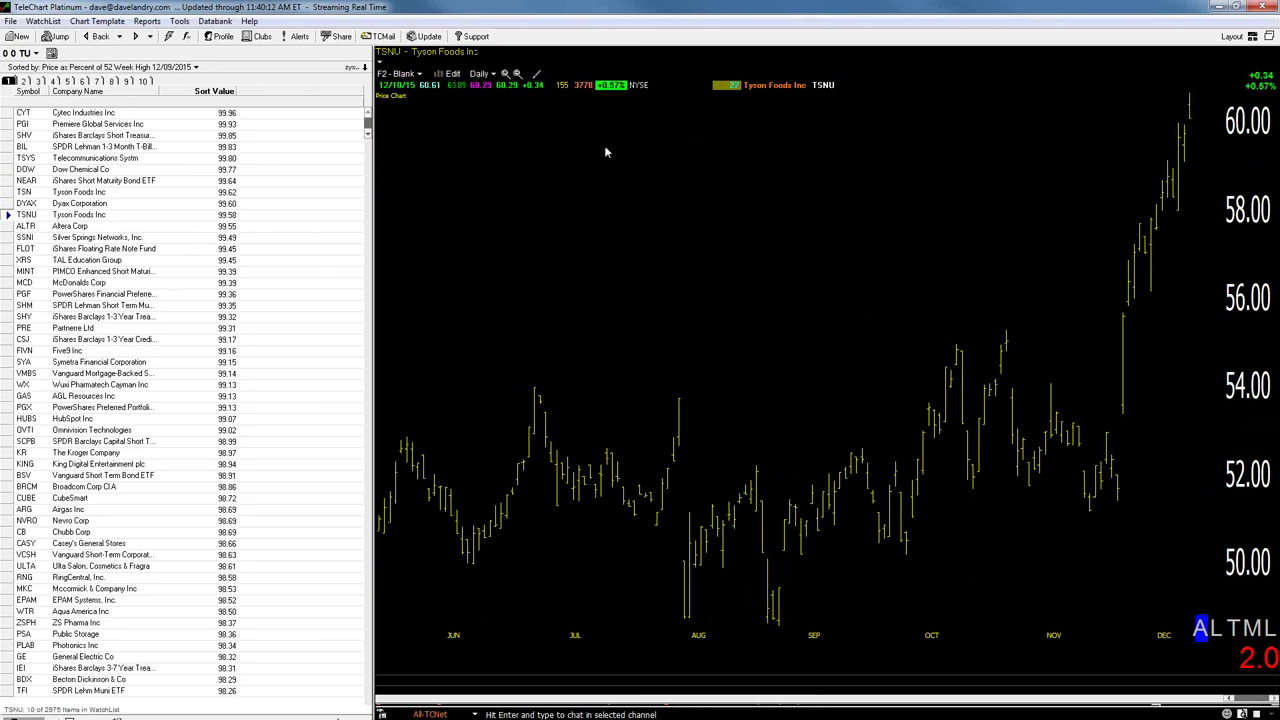
key(Down)
key(Down)
key(Down)
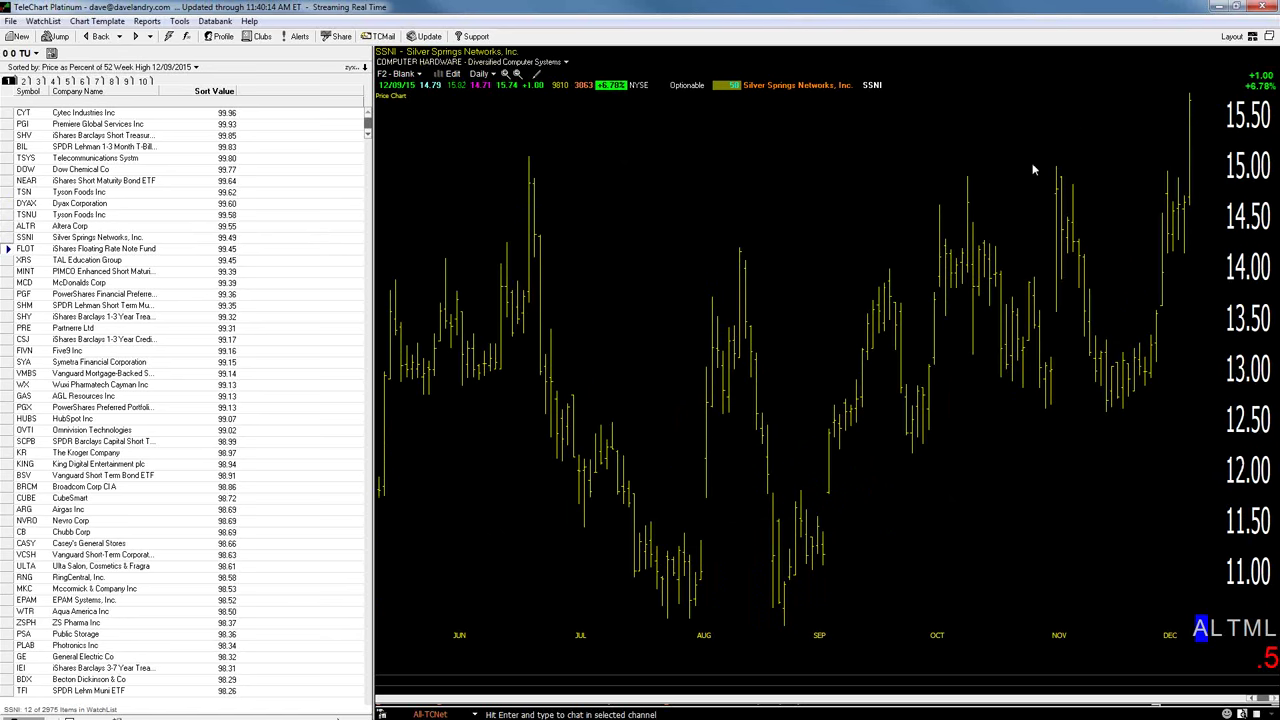
key(Down)
key(Down)
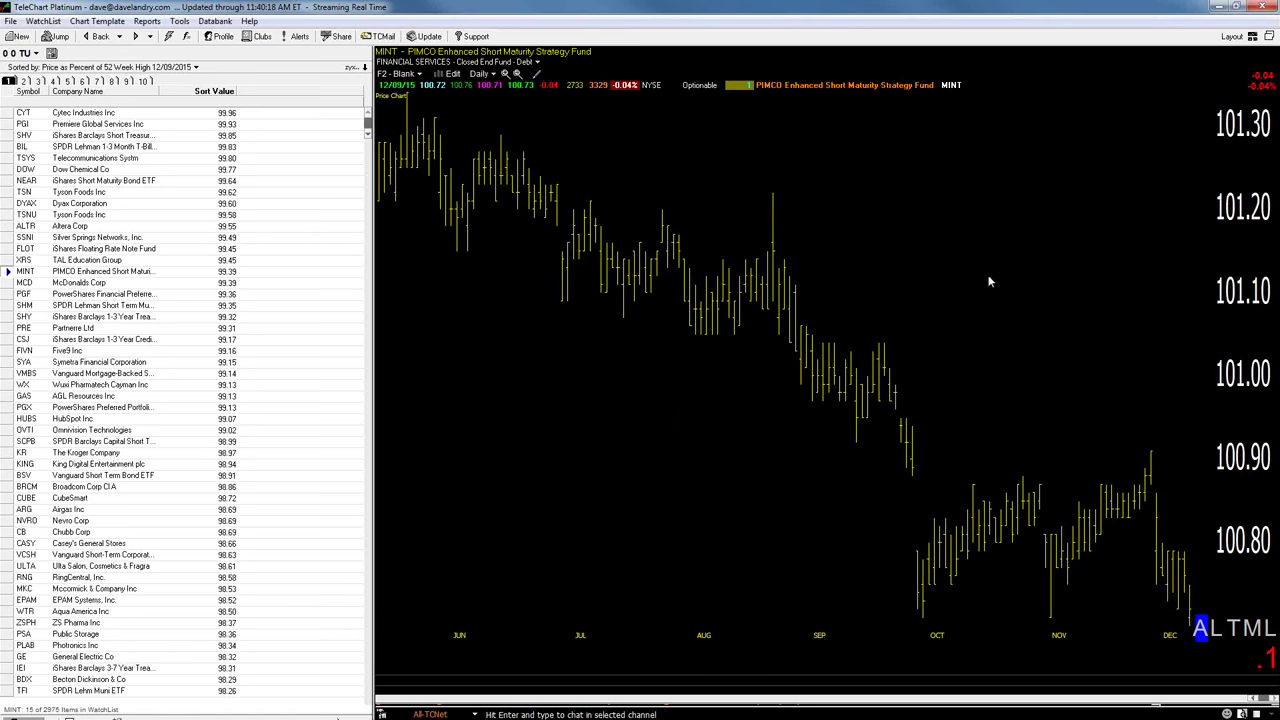
key(Down)
key(Down)
key(Down)
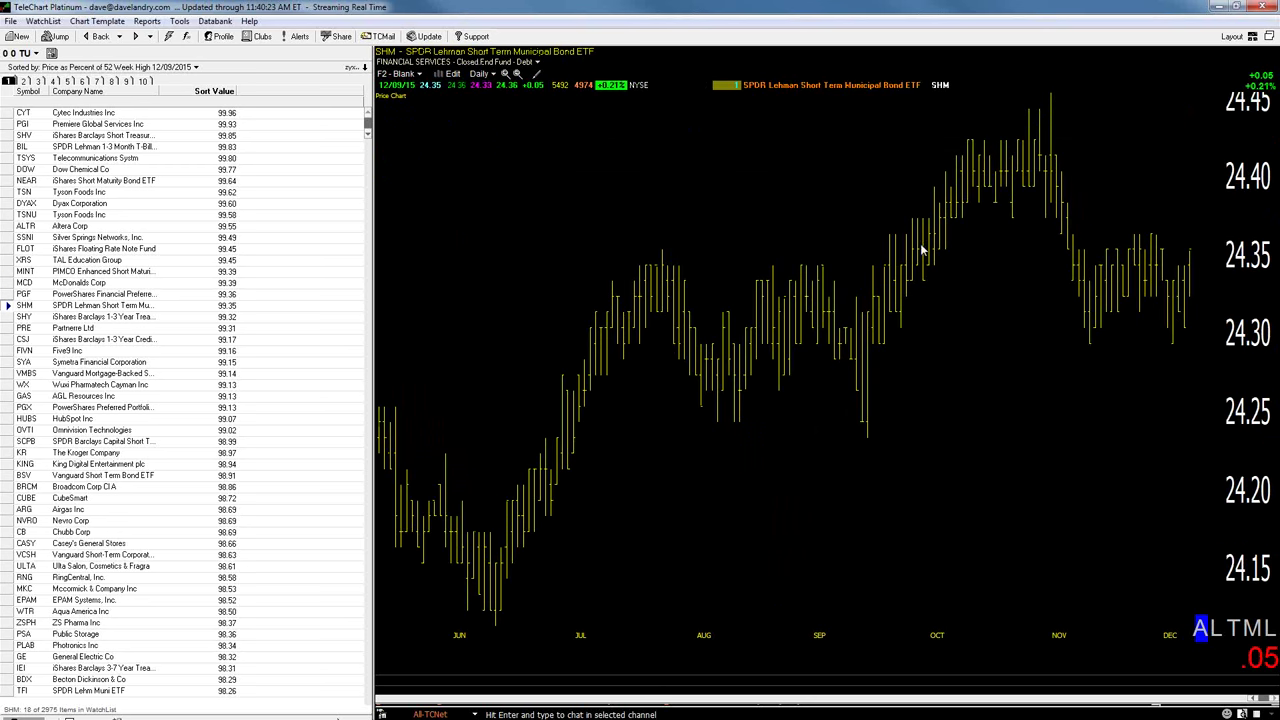
Examine the charts from iShares Barclays 1-3 Year Treasury through Symetra Financial, and return to Five9 to view its next day's bar
key(Down)
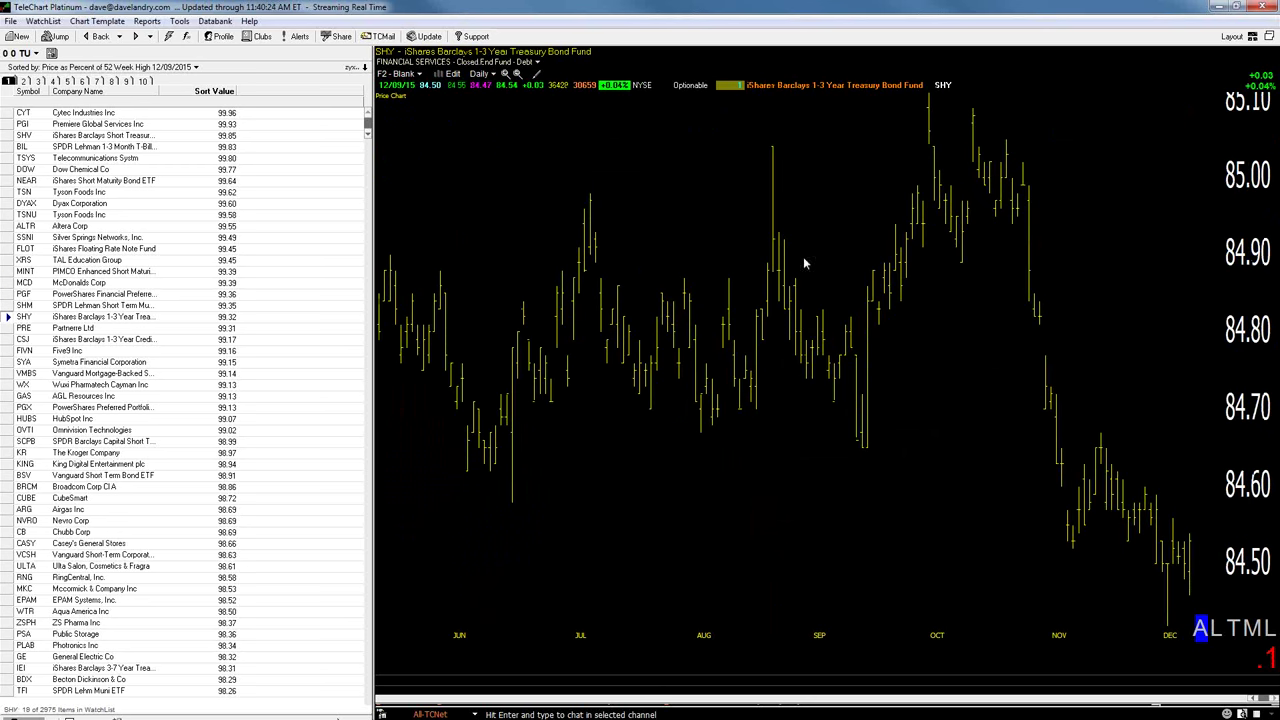
key(Down)
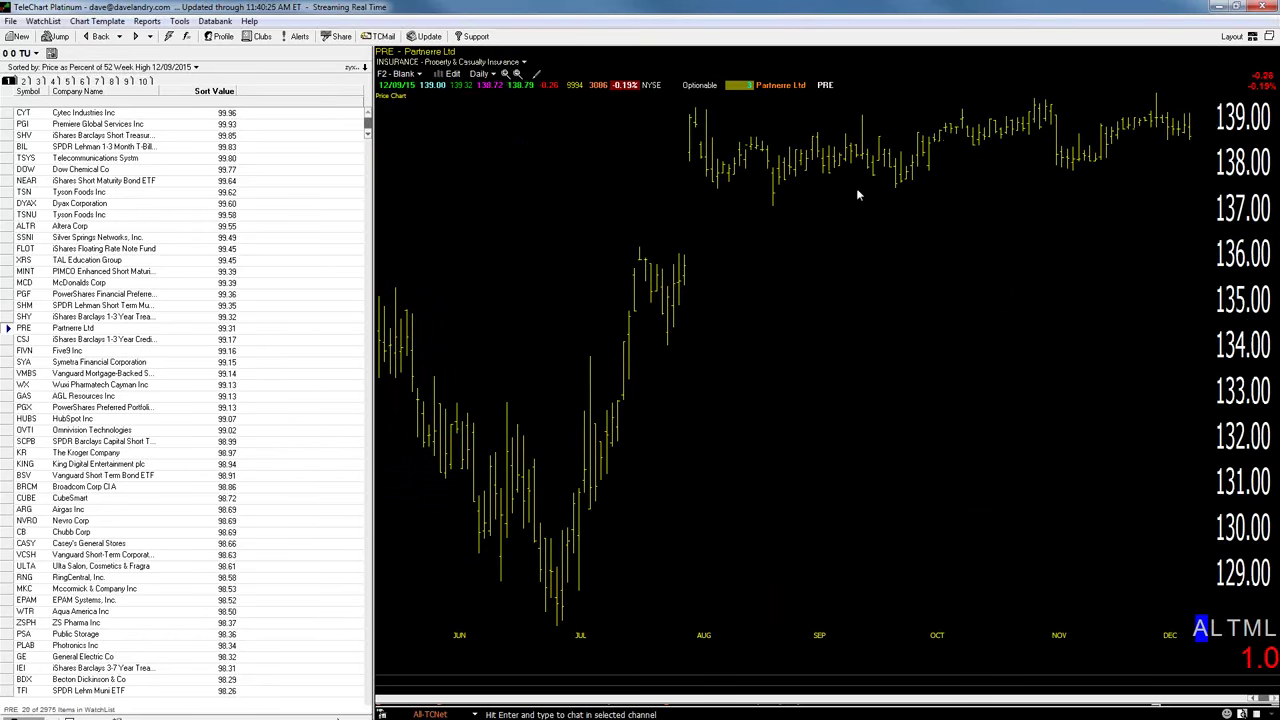
key(Down)
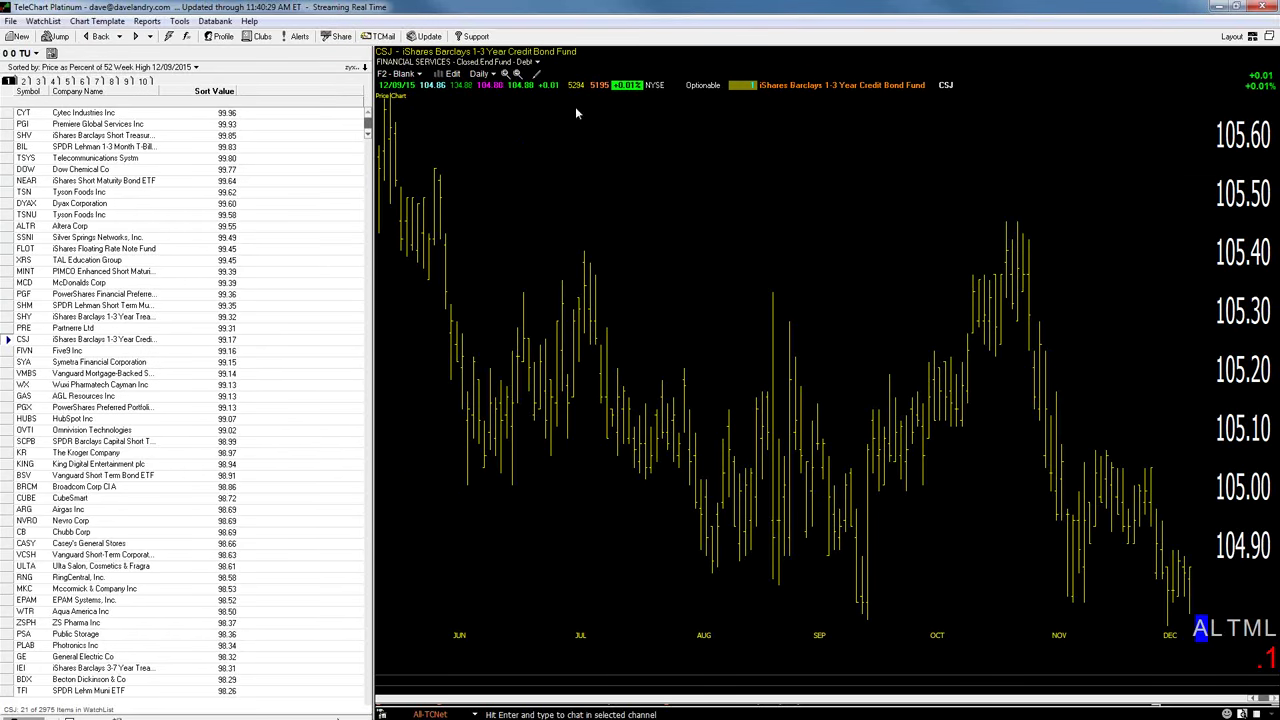
key(Down)
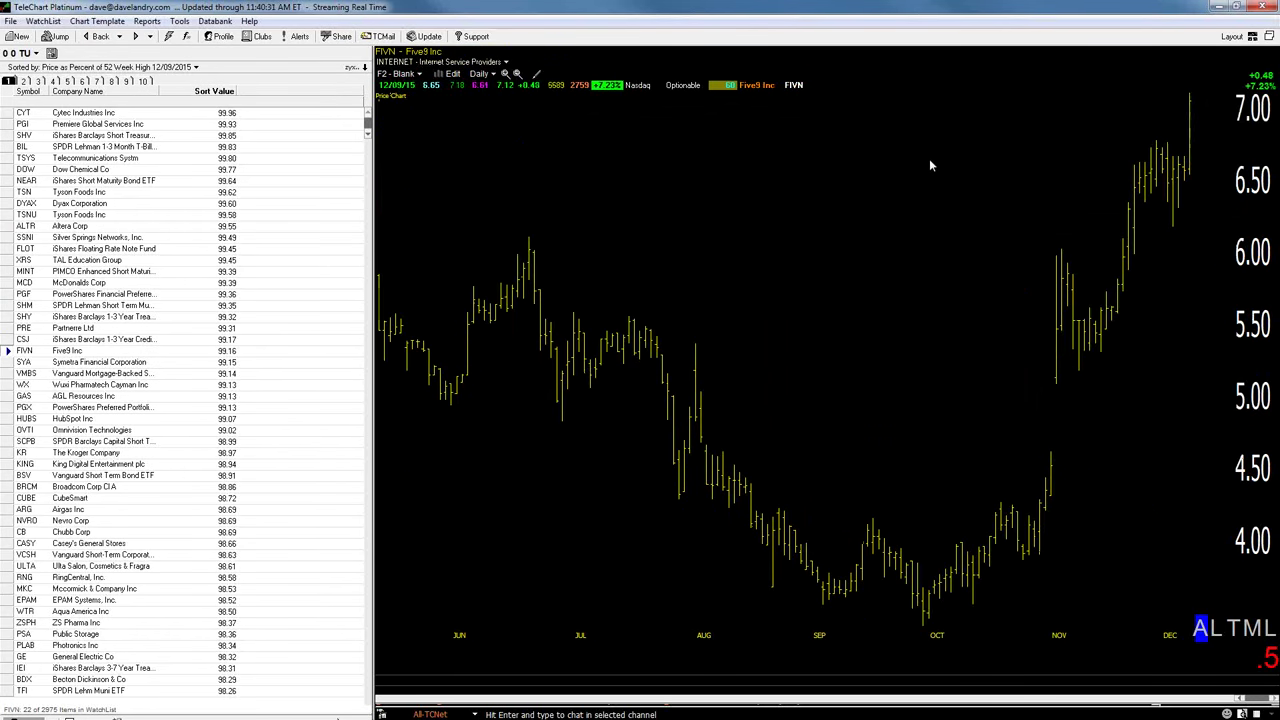
key(Down)
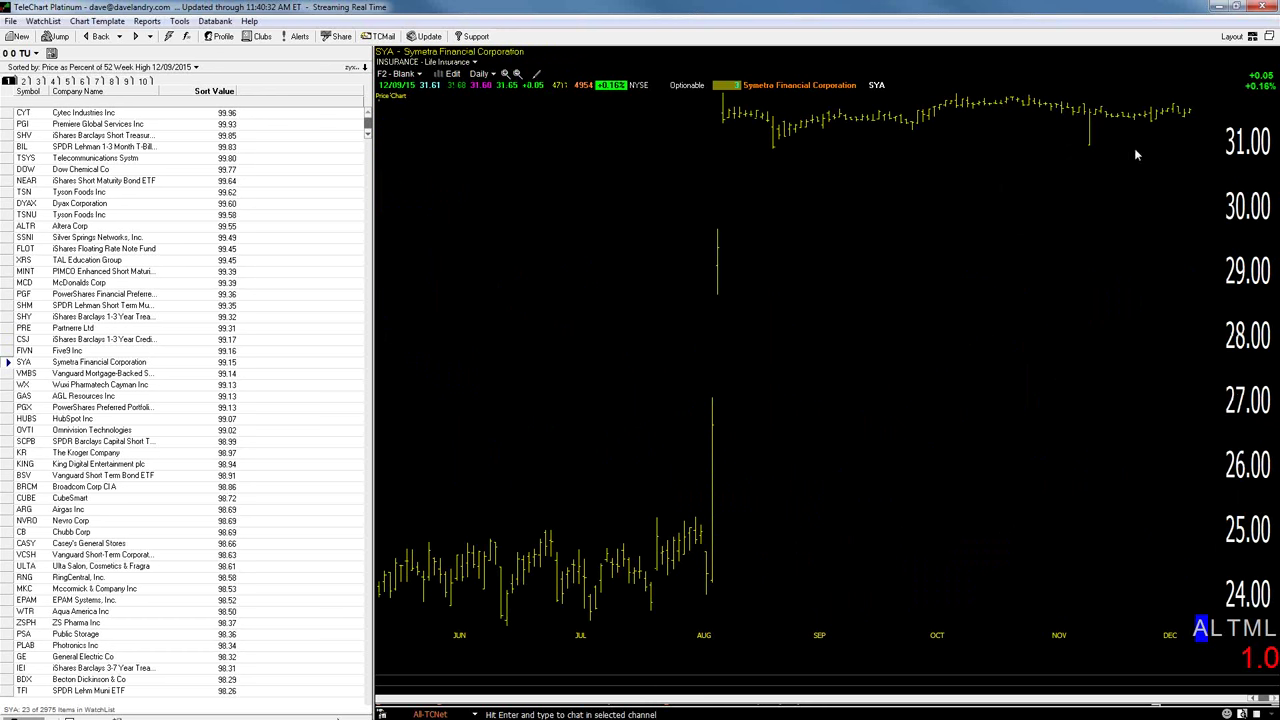
click(95, 354)
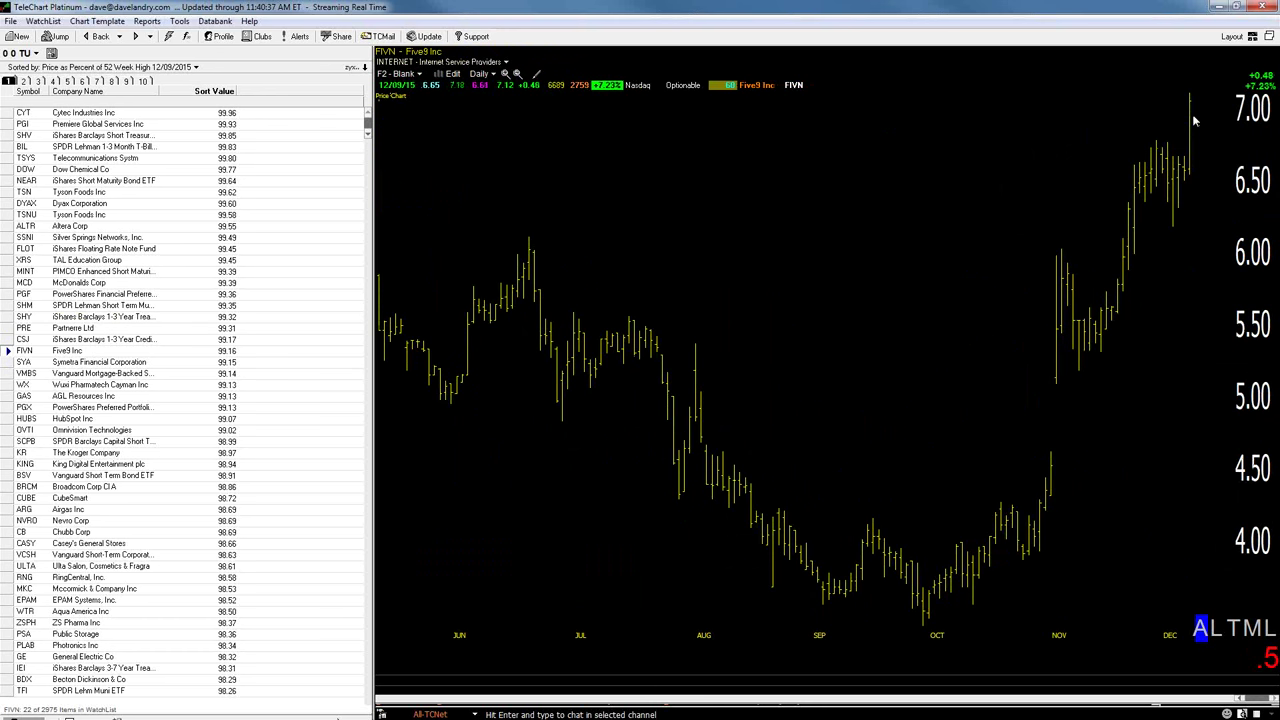
key(Right)
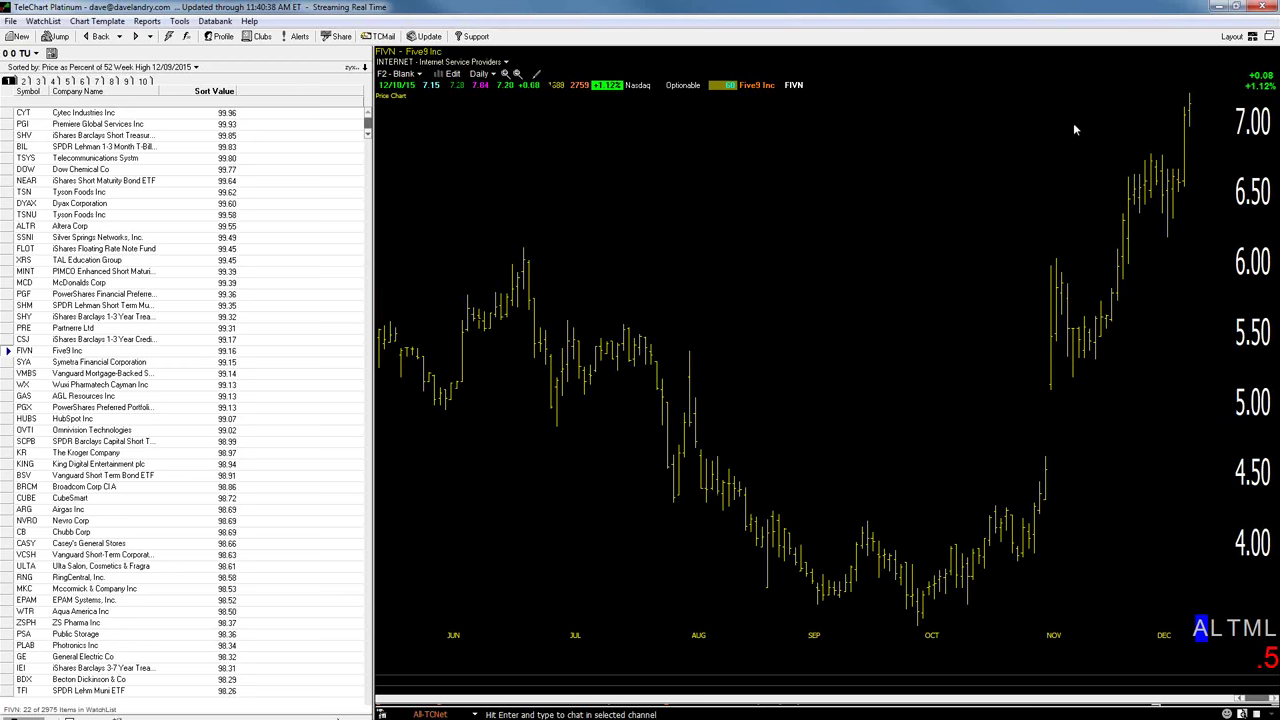
Examine the following charts in the 52-week-high sort, from Vanguard Mortgage-Backed Securities through SPDR Barclays Capital Short Term Corp Bond
key(space)
key(space)
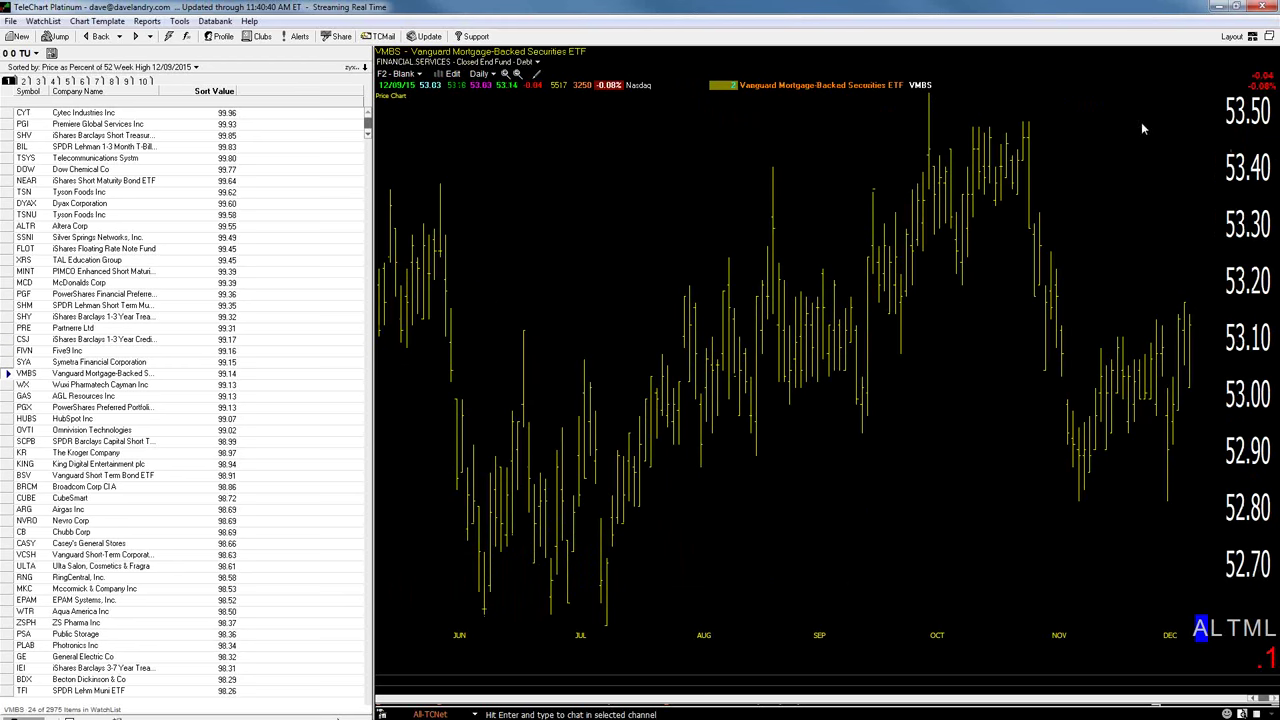
key(Right)
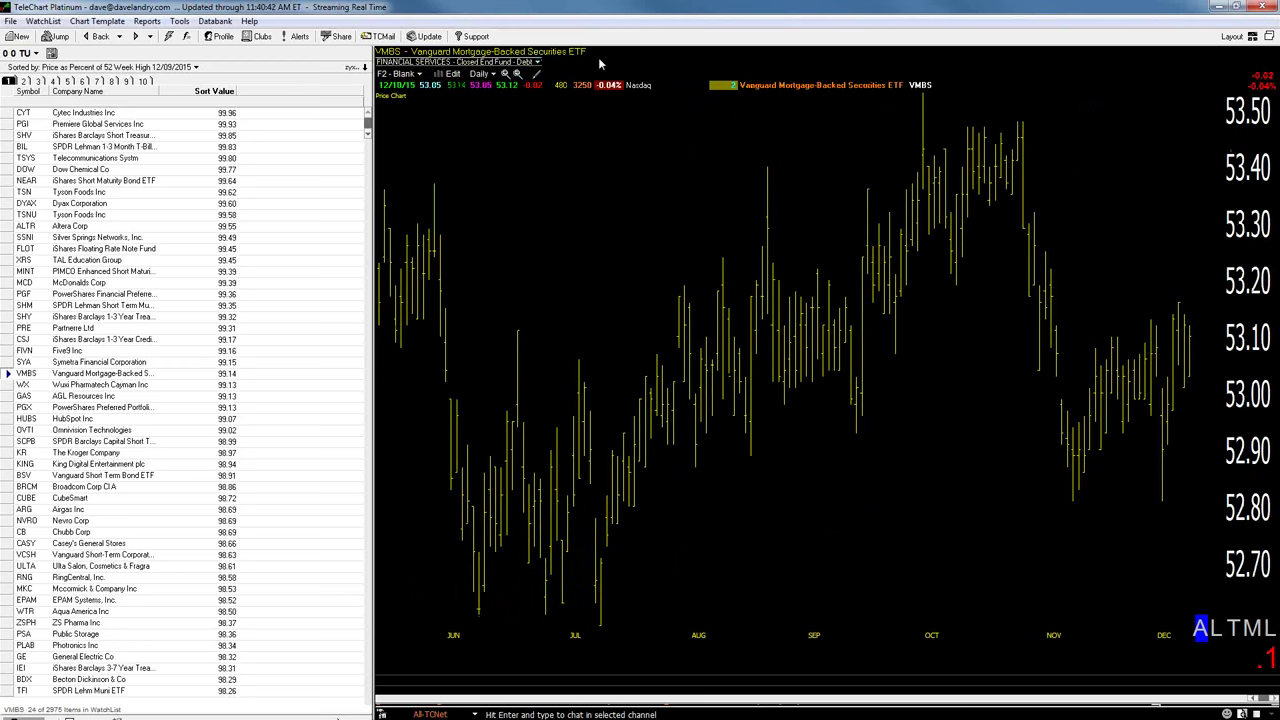
key(space)
key(space)
key(space)
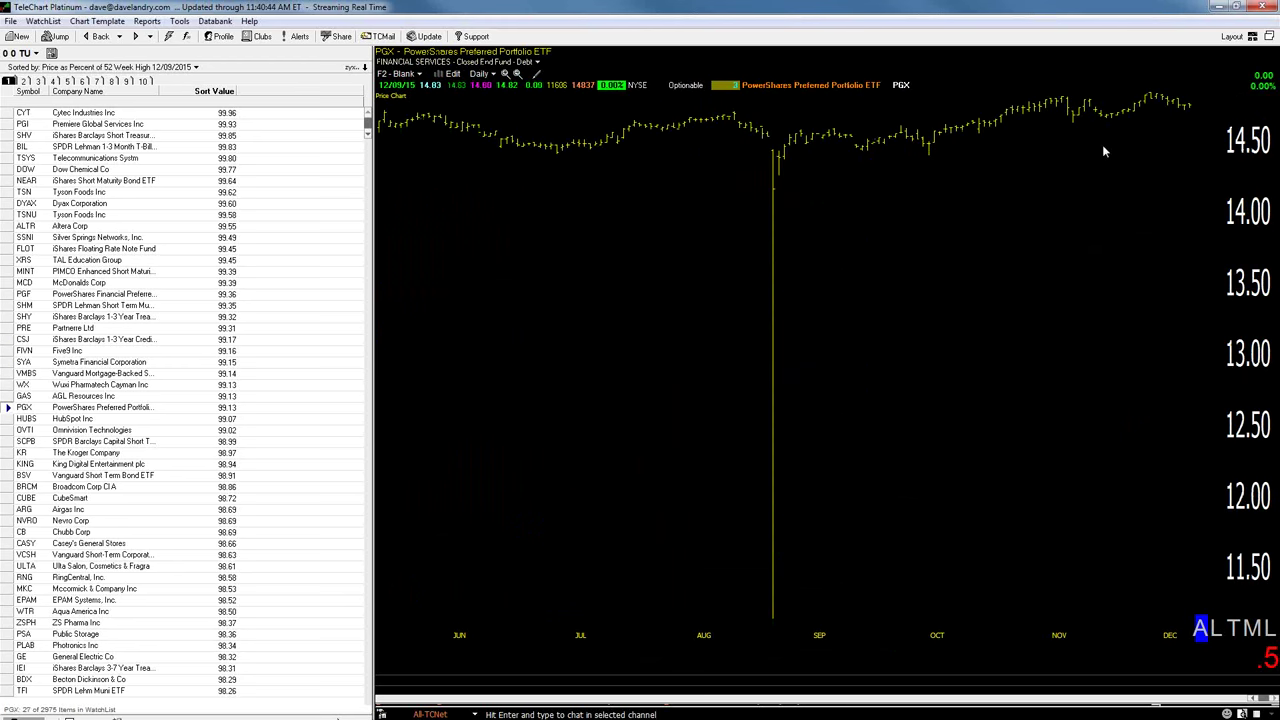
key(space)
key(space)
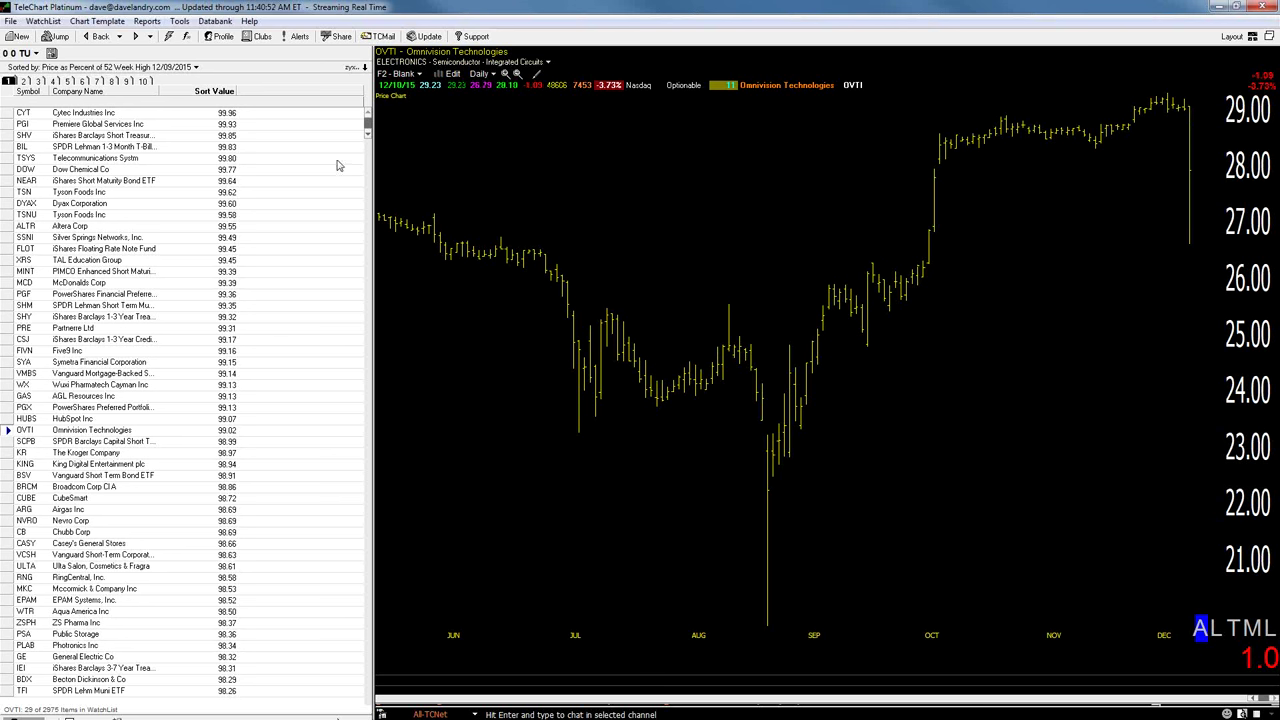
key(space)
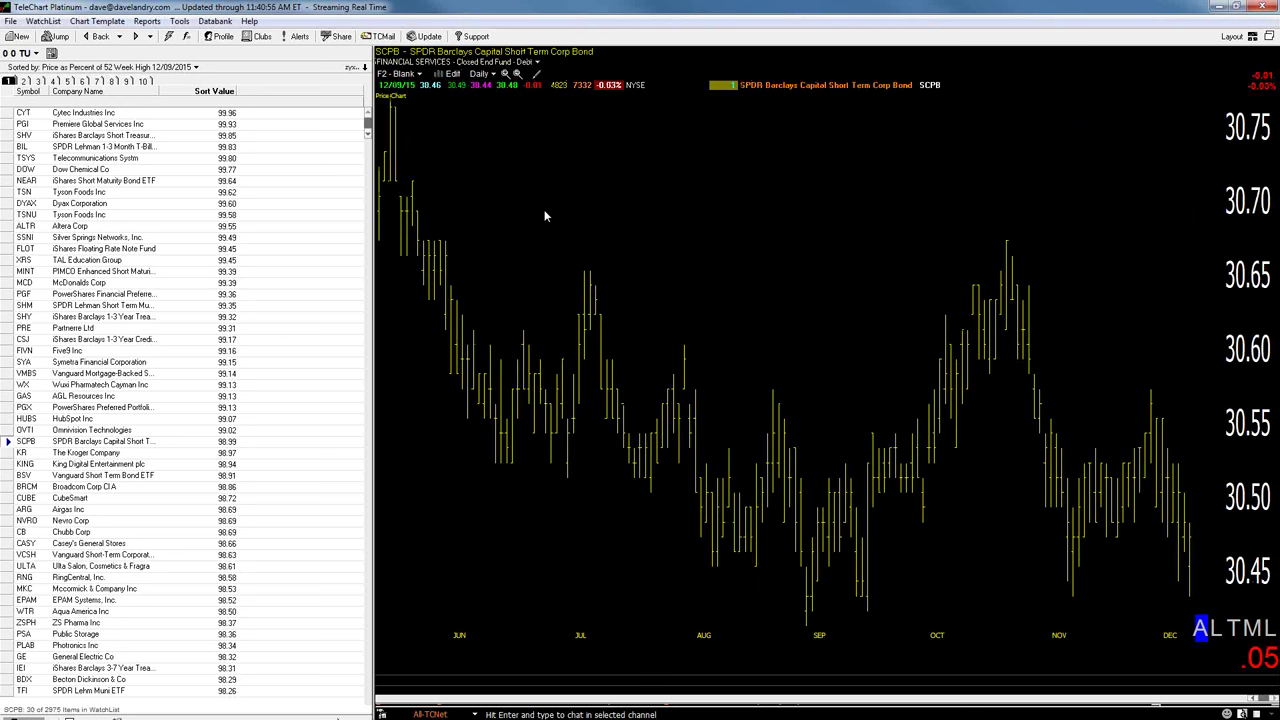
click(28, 54)
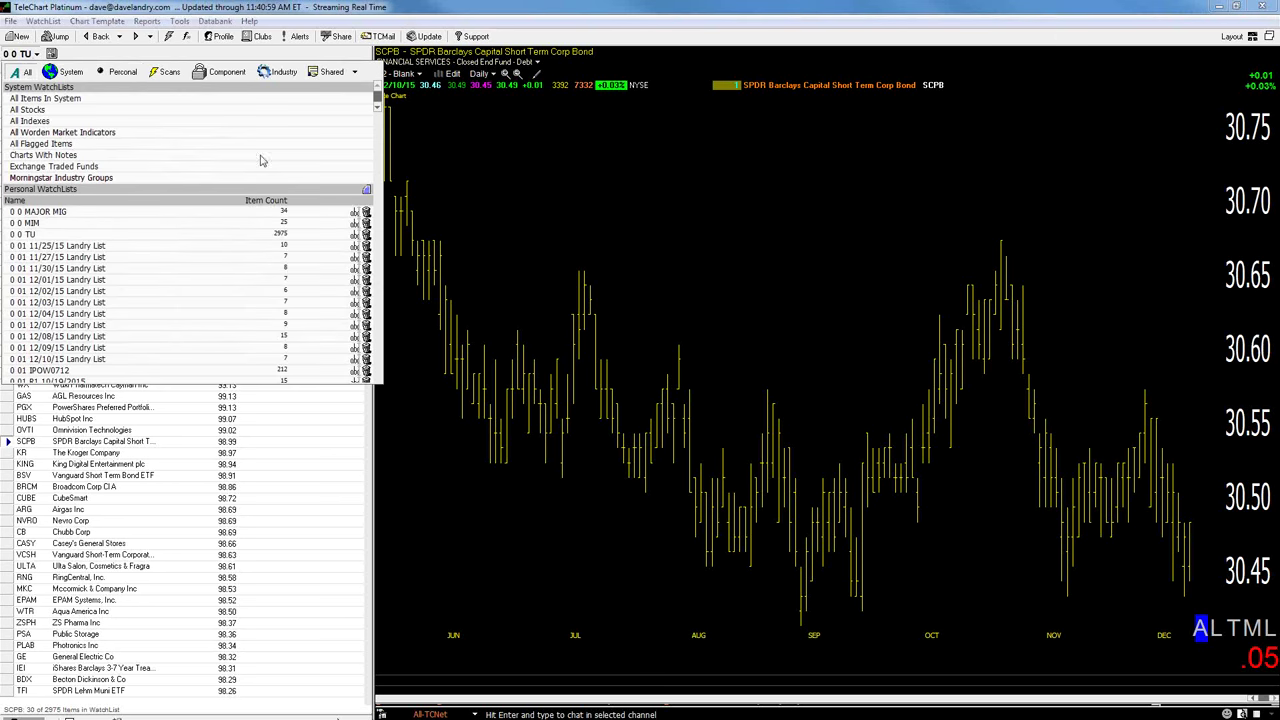
click(117, 74)
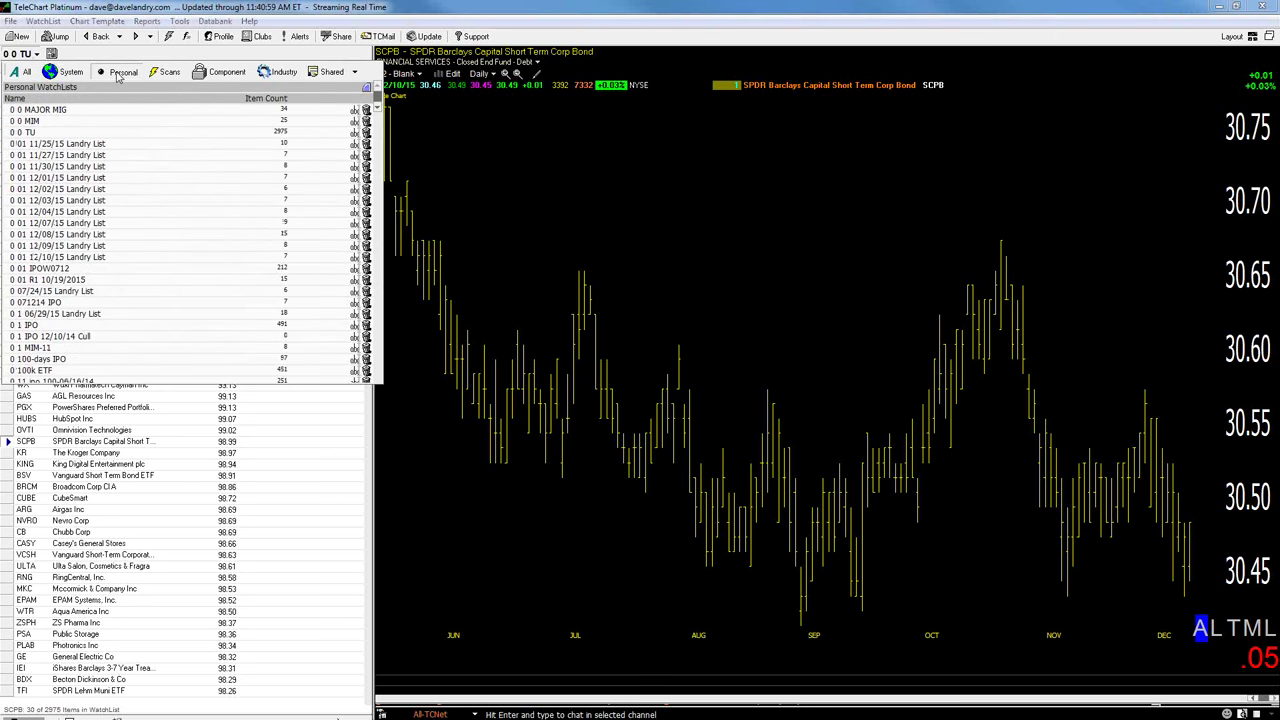
text(50)
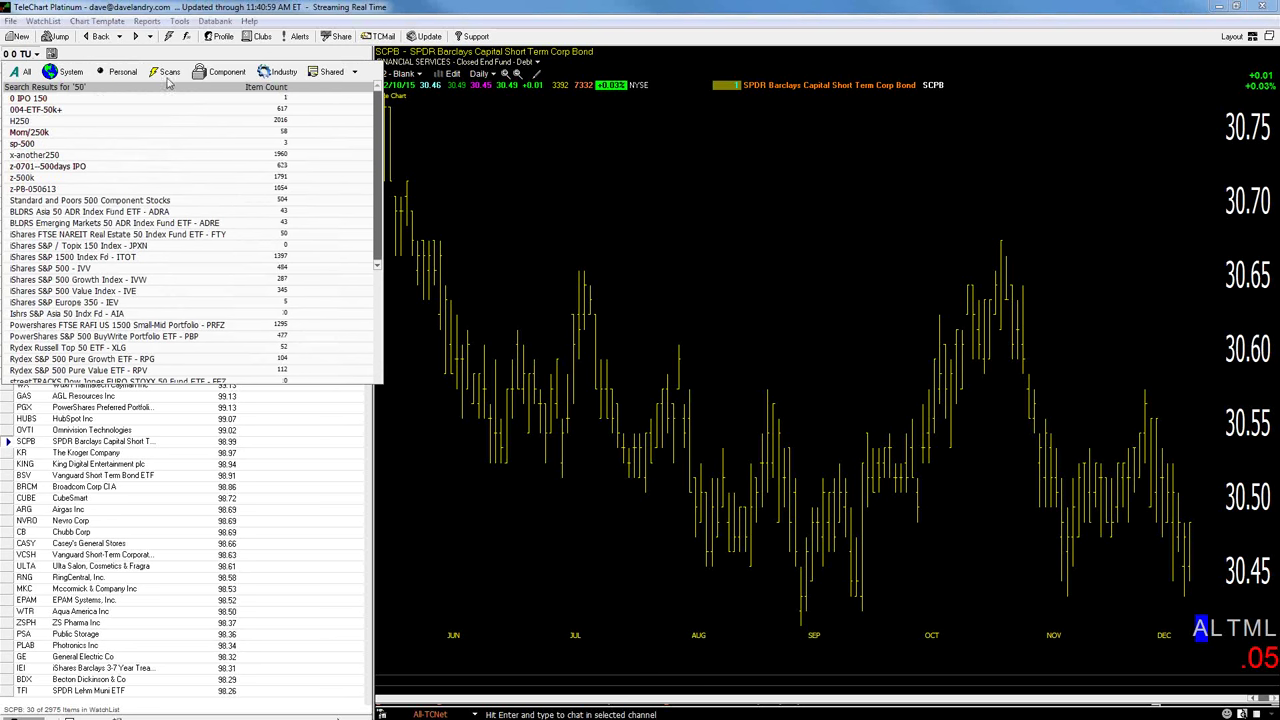
click(115, 55)
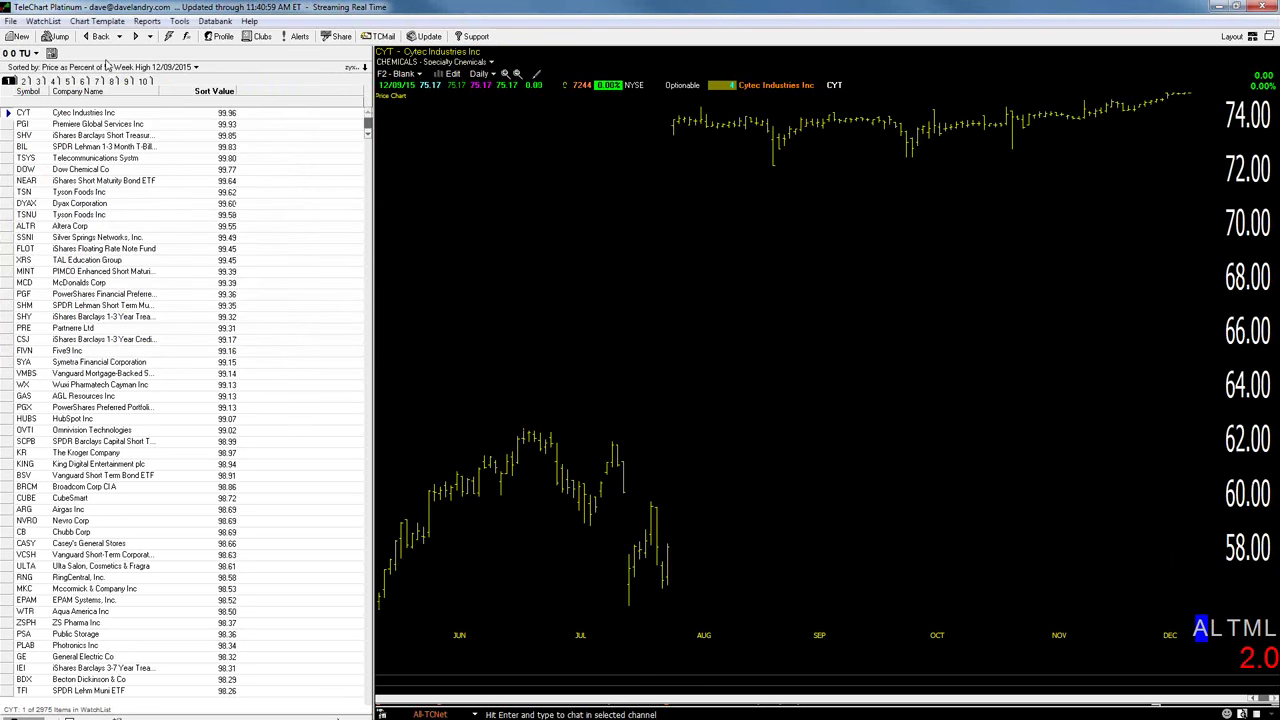
Find the sorts matching 50 and sort the 0 0 TU watchlist by 50 Day HV
click(102, 68)
click(122, 84)
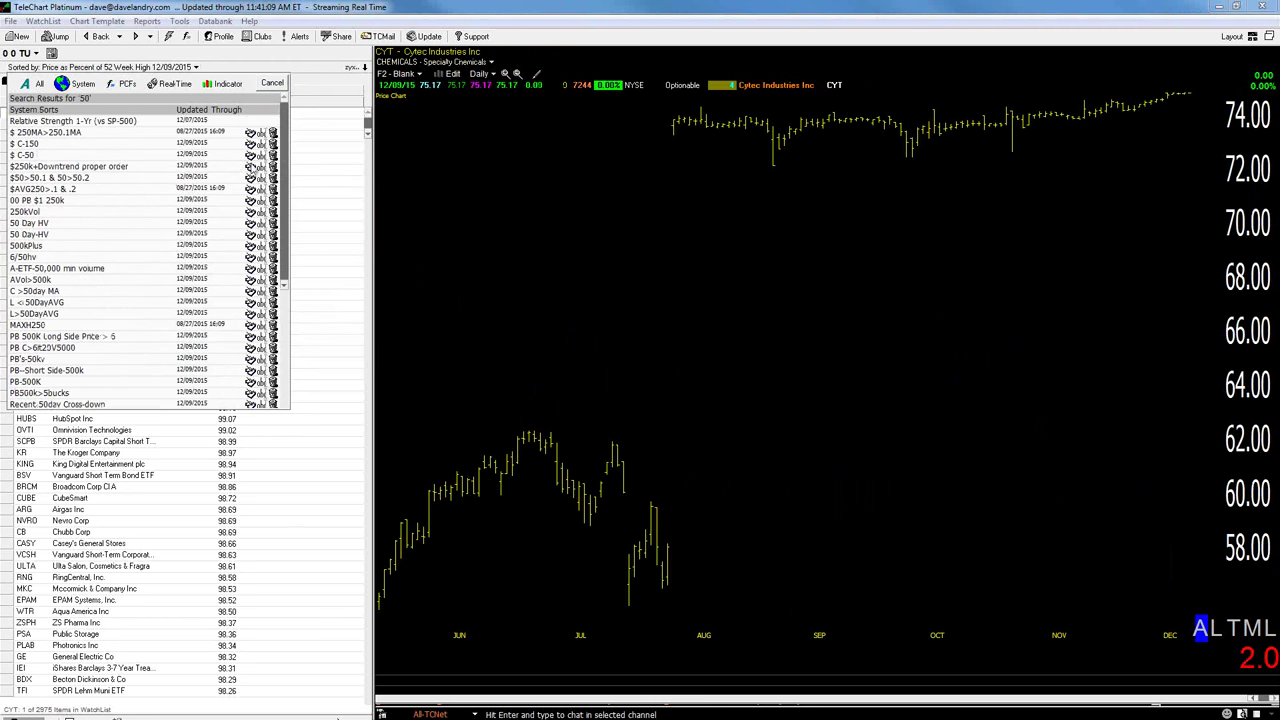
click(32, 223)
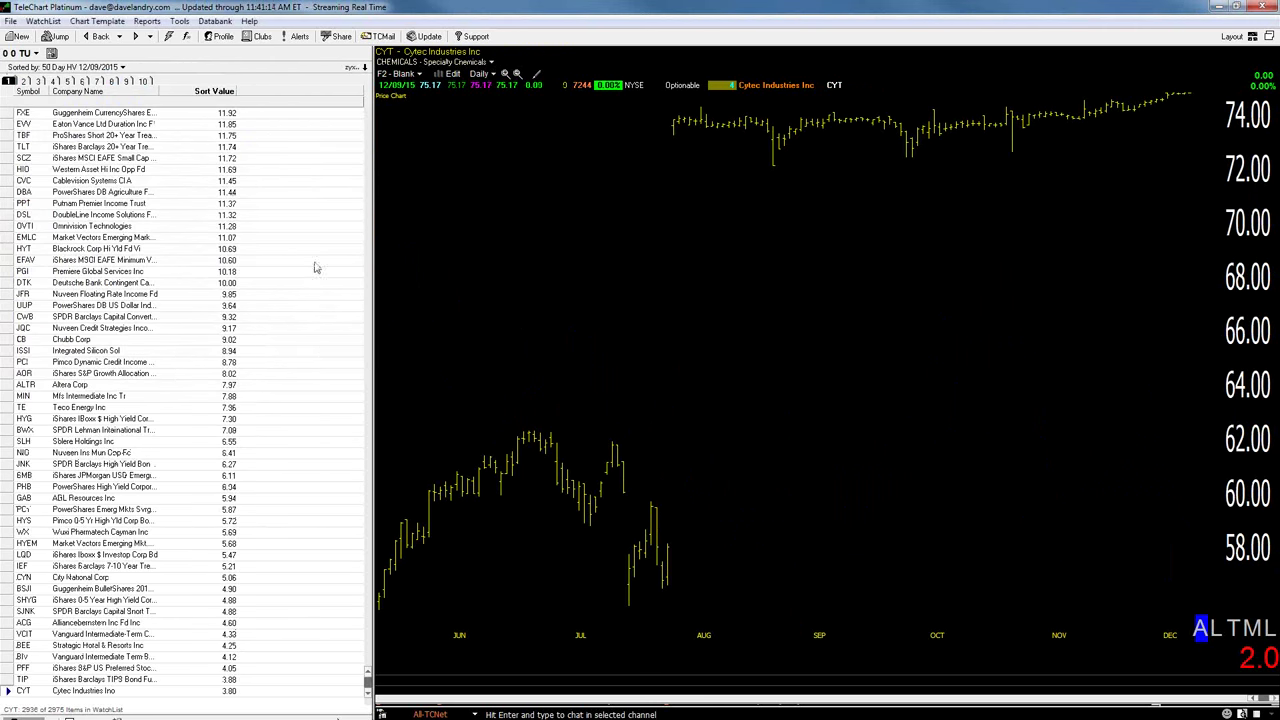
Expand the chart to the full window and examine the volatility-sorted stocks from Opexa Therapeutics through NantKwest
drag(368, 690, 205, 147)
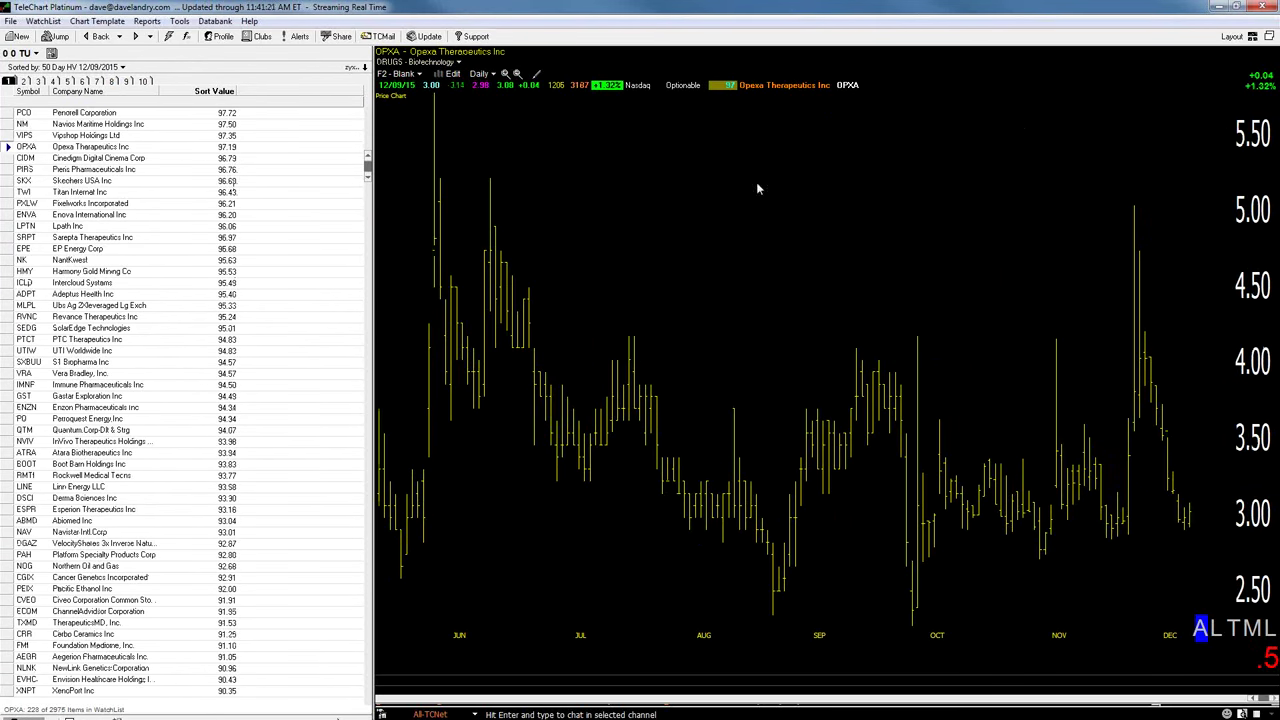
click(1268, 37)
key(space)
key(space)
key(space)
key(space)
key(space)
key(space)
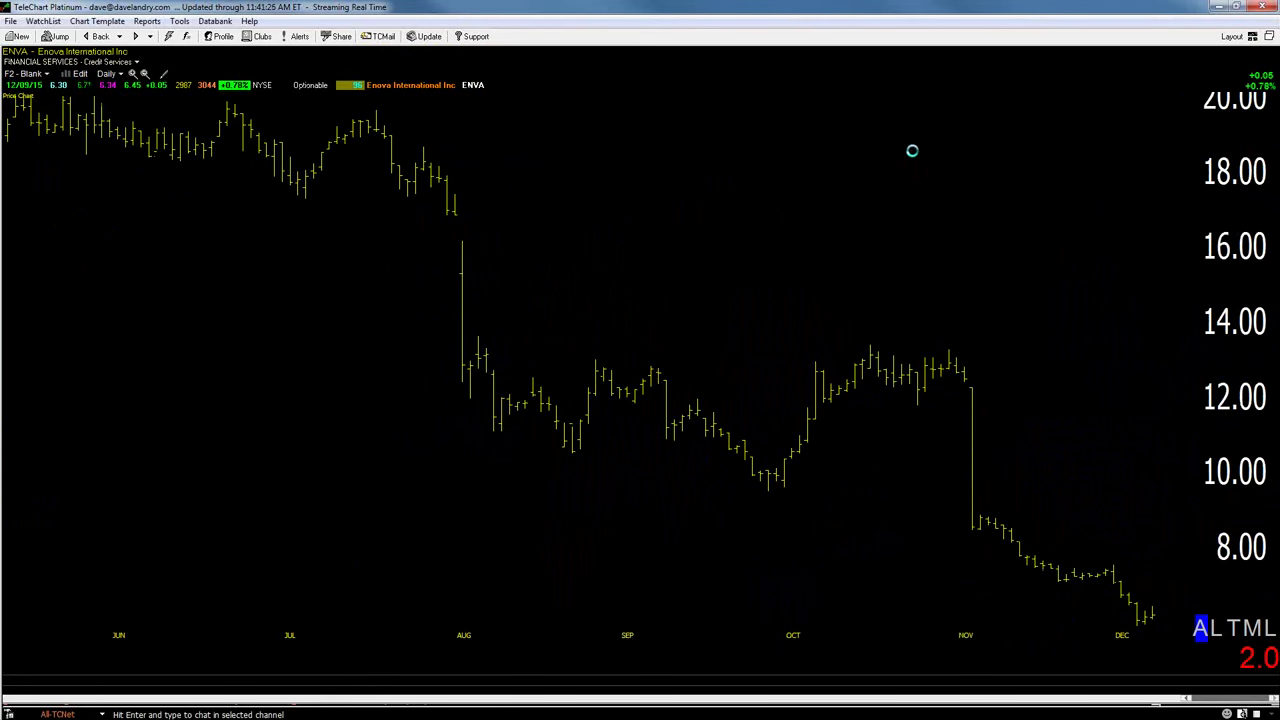
key(space)
key(space)
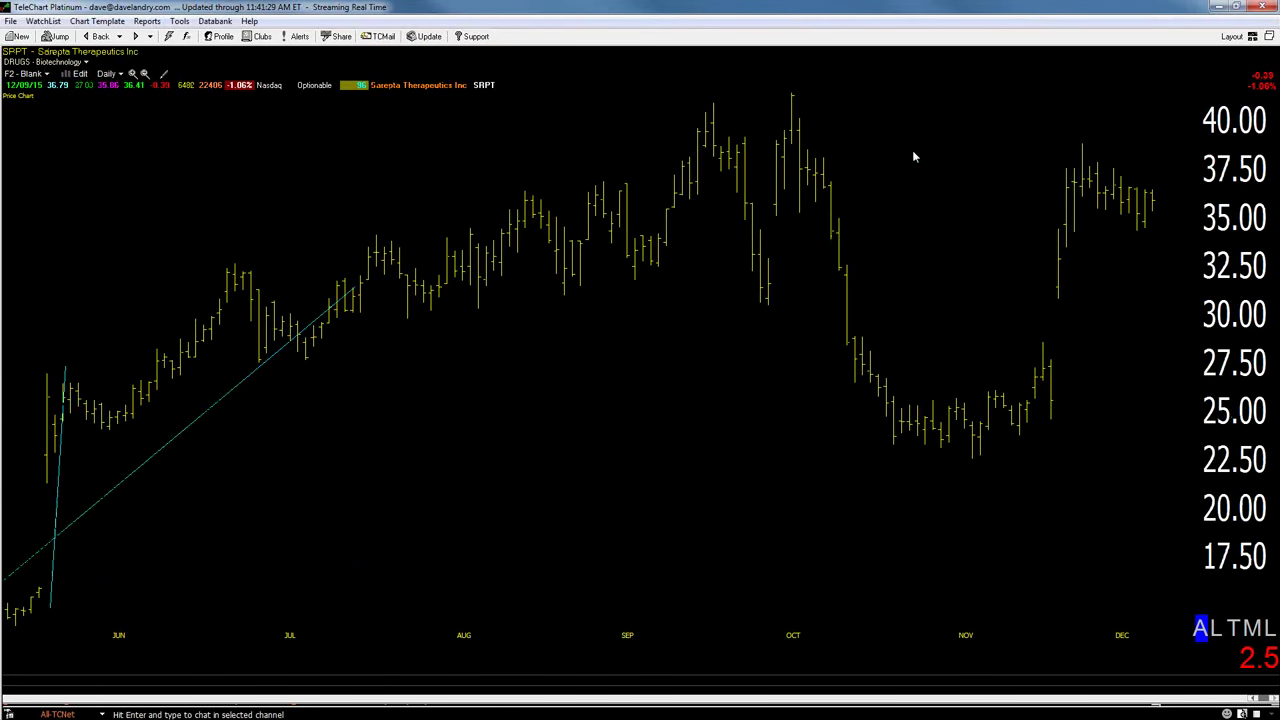
key(space)
key(space)
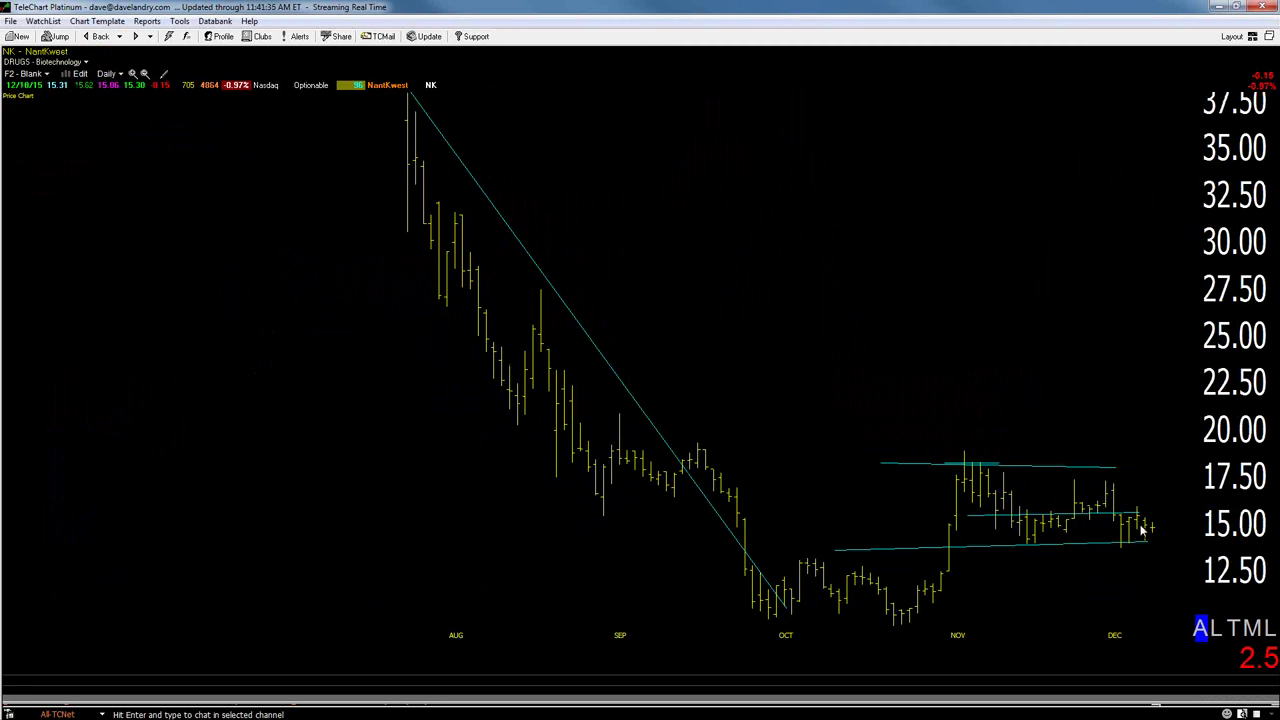
Examine the charts from Harmony Gold Mining through Vera Bradley, advancing Vera Bradley to its next day's bar
key(space)
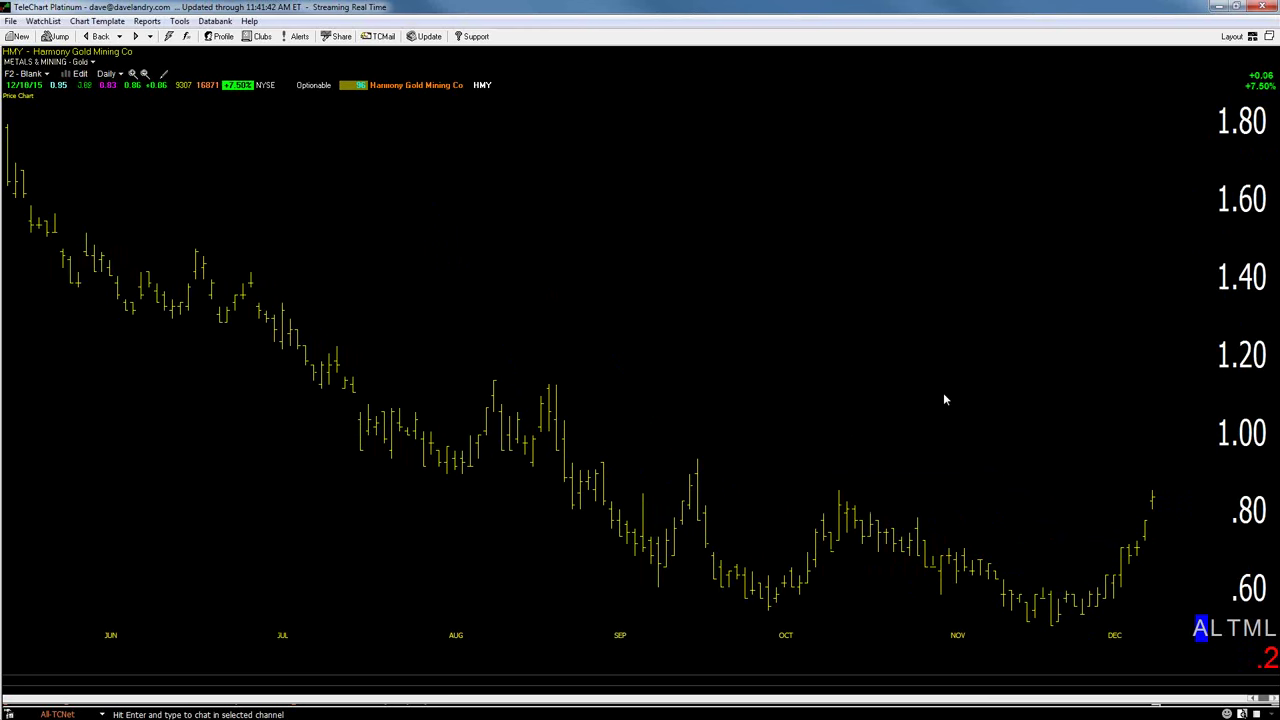
key(space)
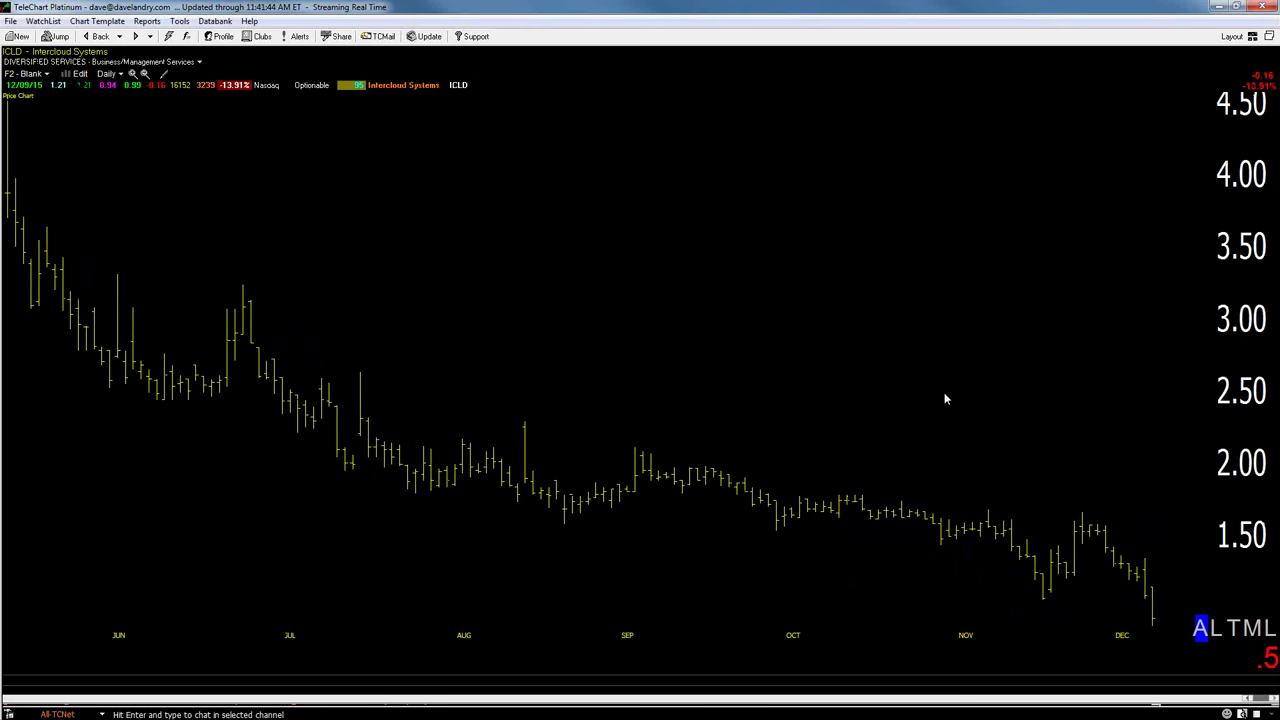
key(space)
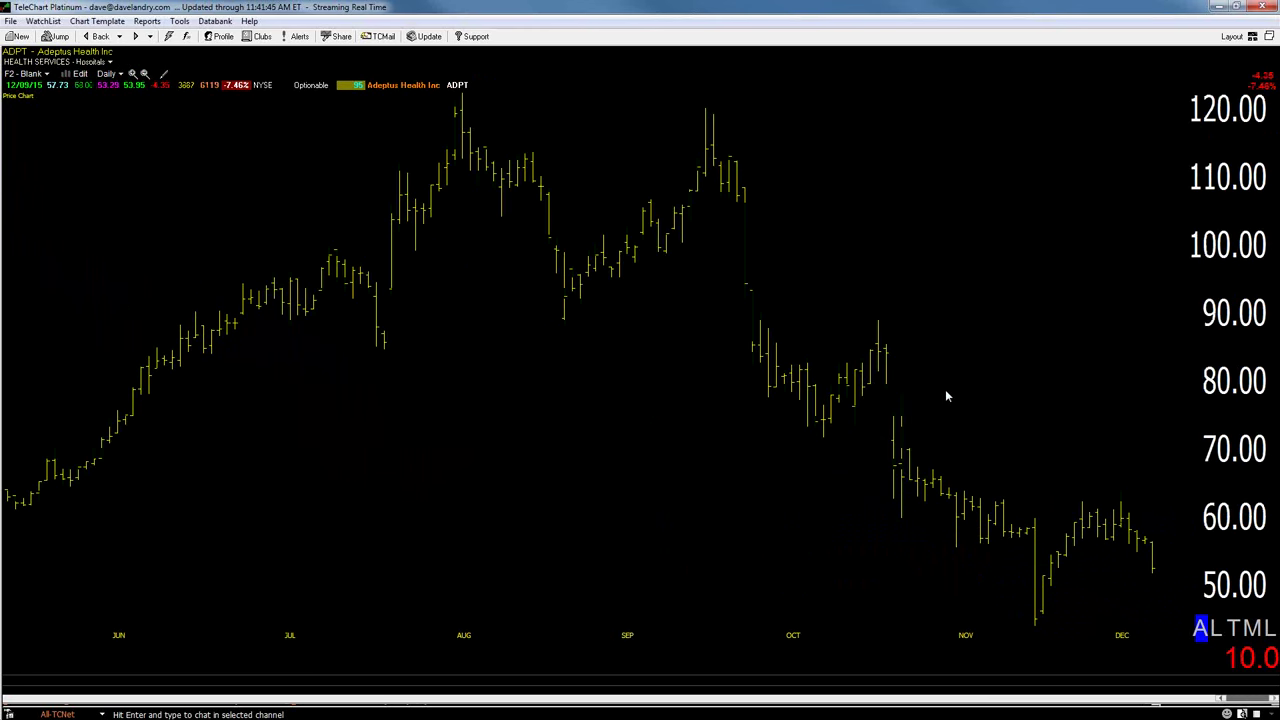
key(space)
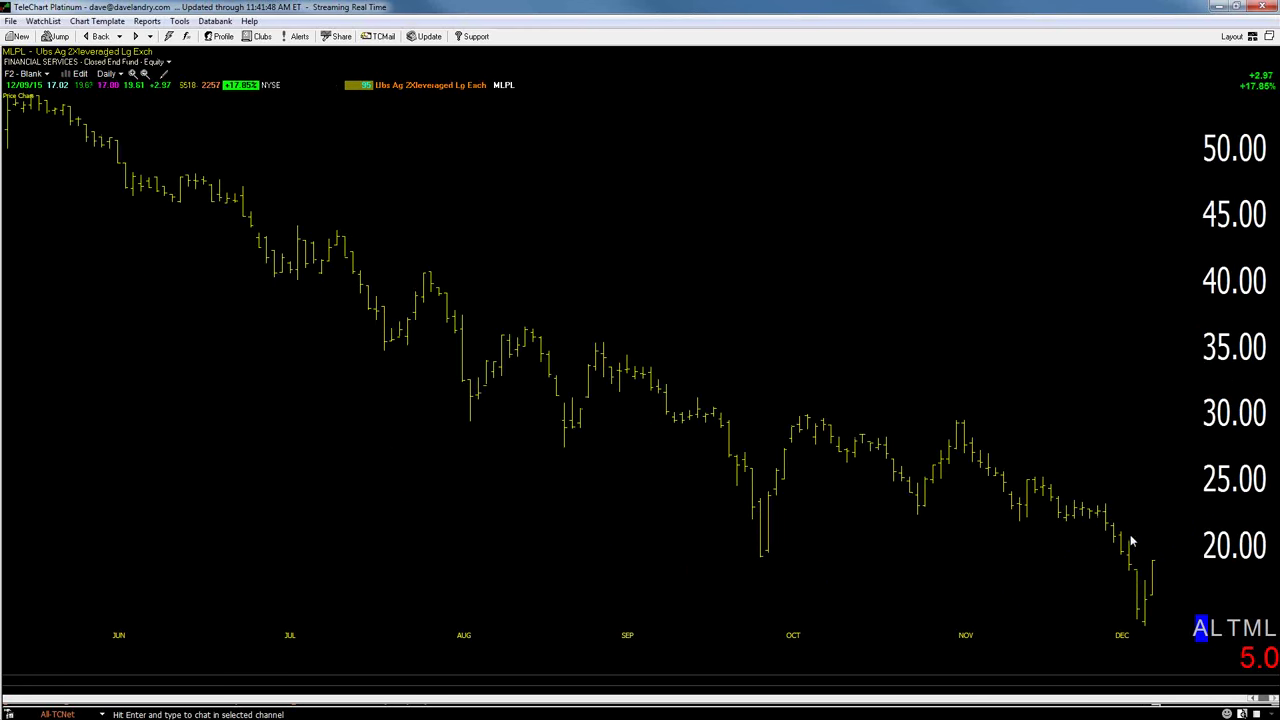
key(space)
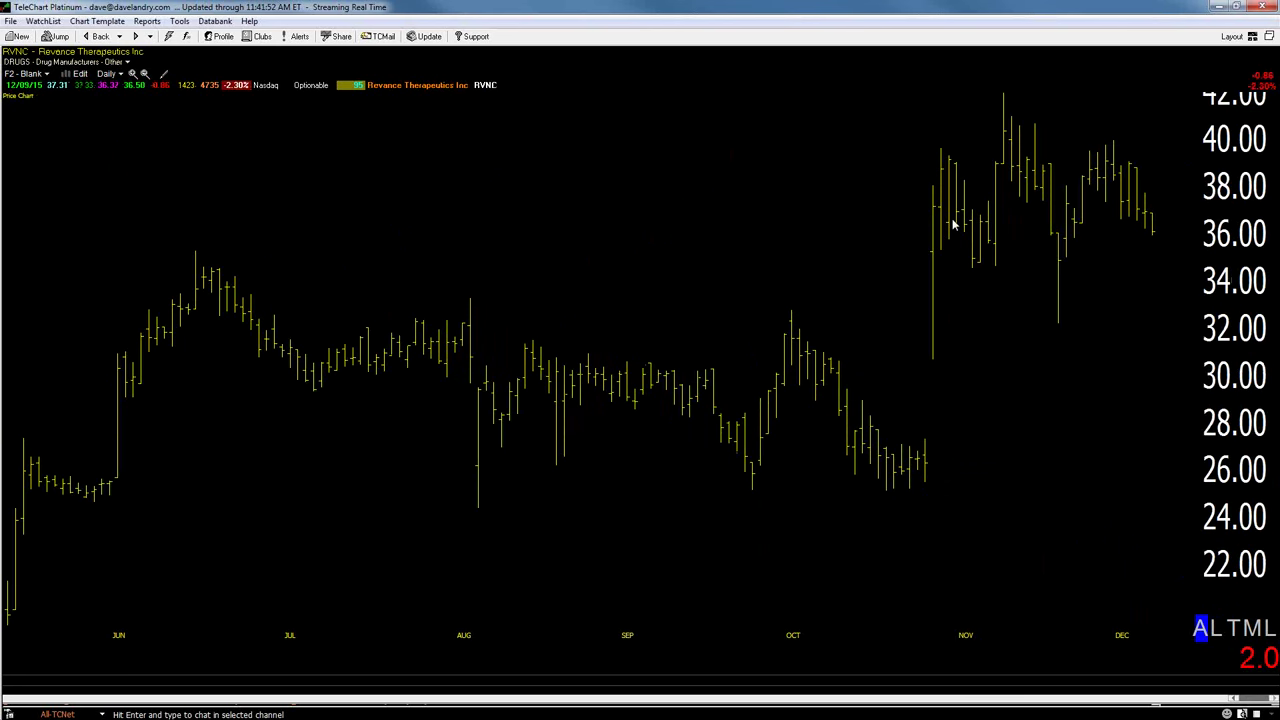
key(space)
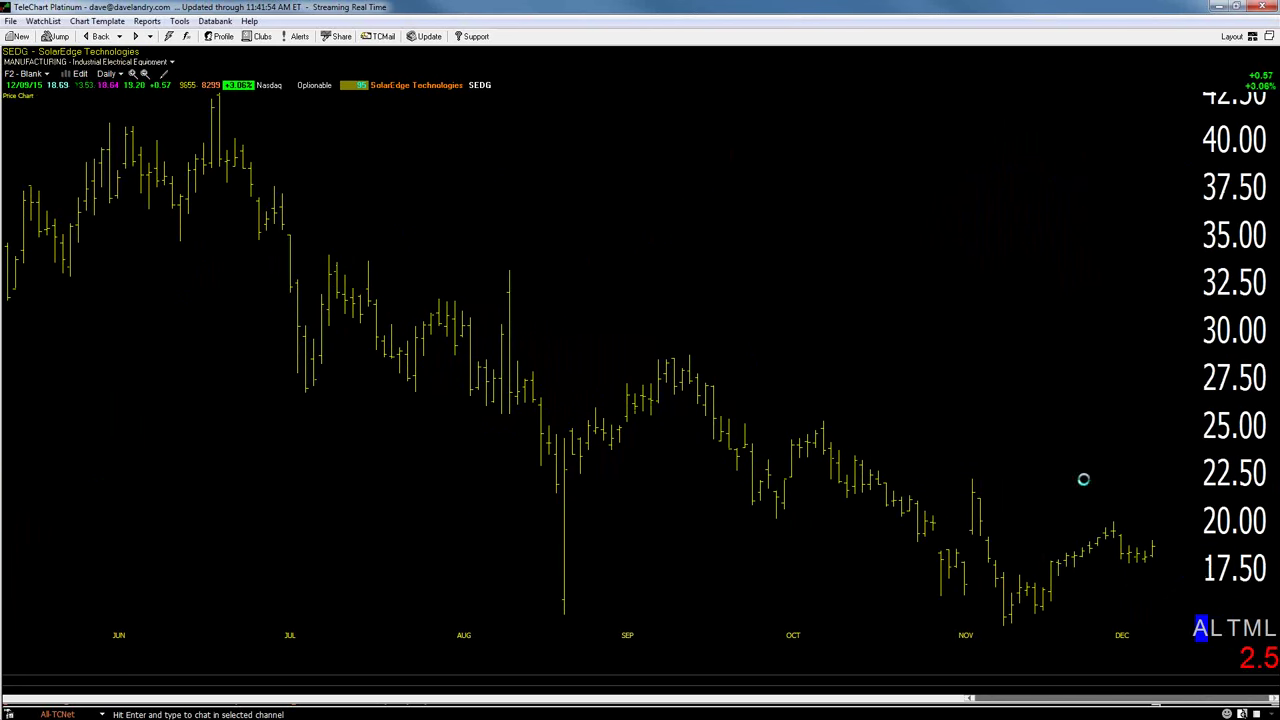
key(space)
key(space)
key(space)
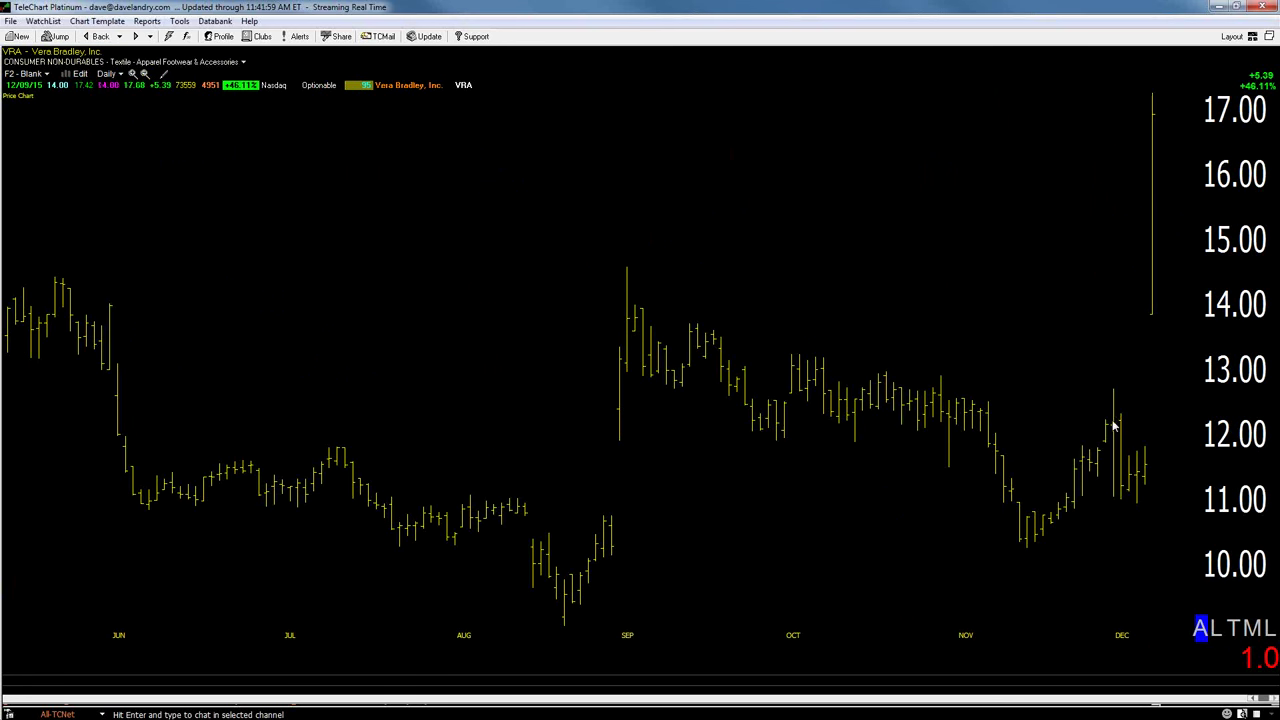
key(Right)
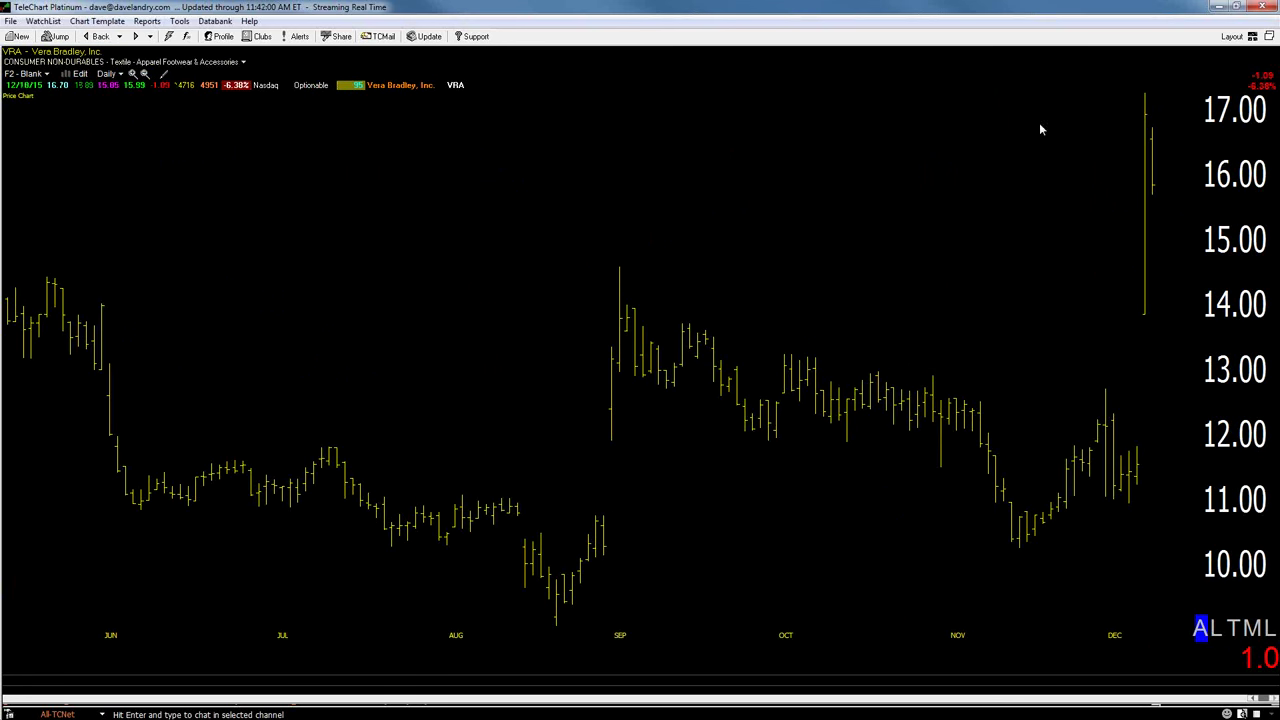
Examine the volatility-sorted charts from Immune Pharmaceuticals through Atara Biotherapeutics one after another
key(space)
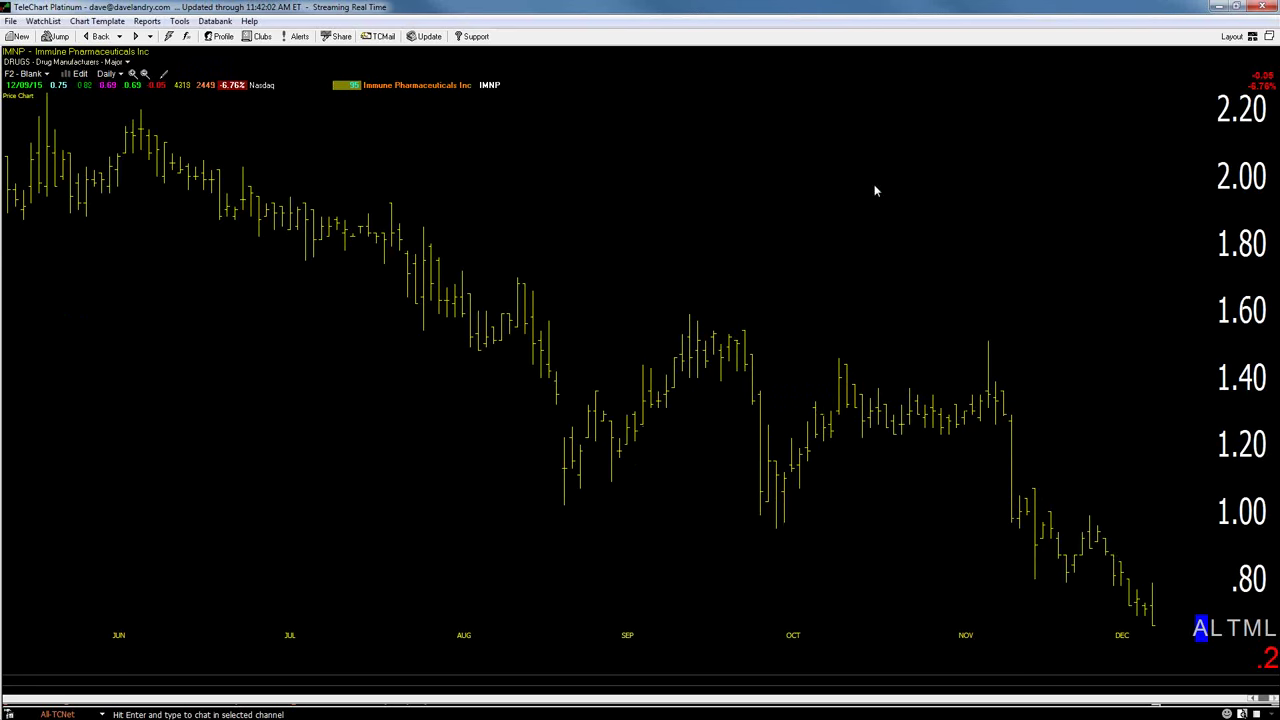
key(space)
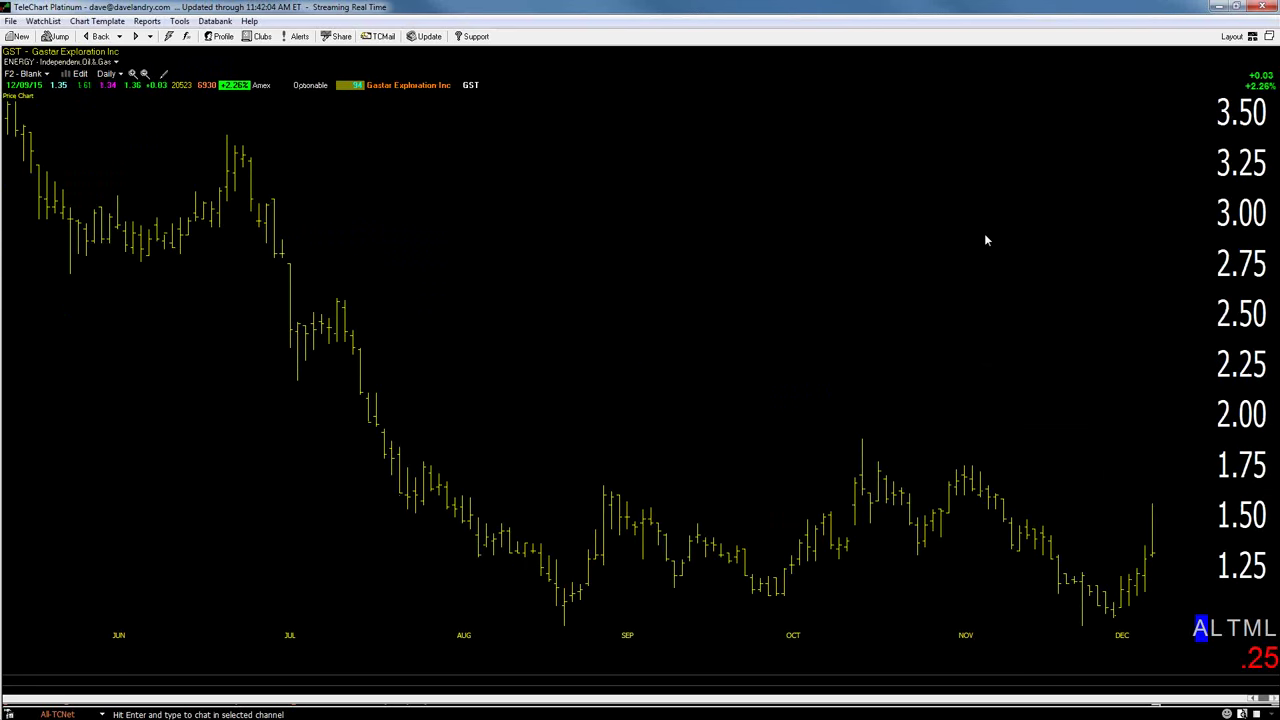
key(space)
key(space)
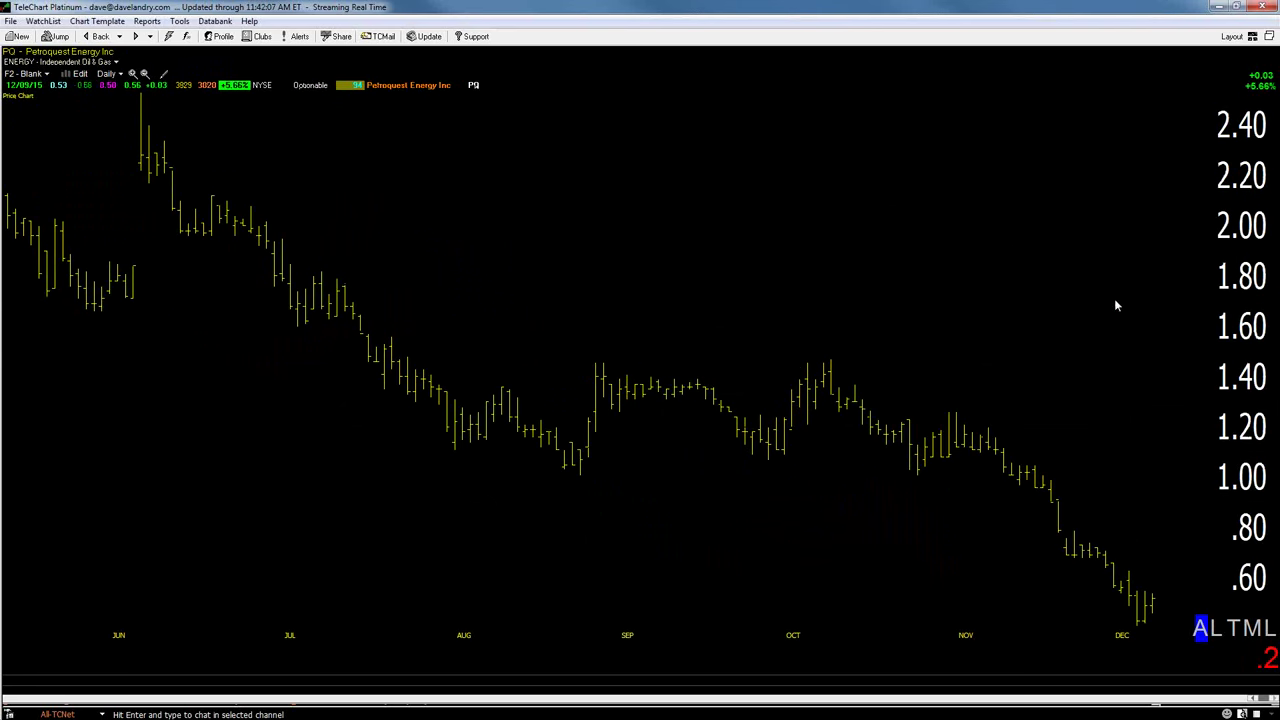
key(space)
key(space)
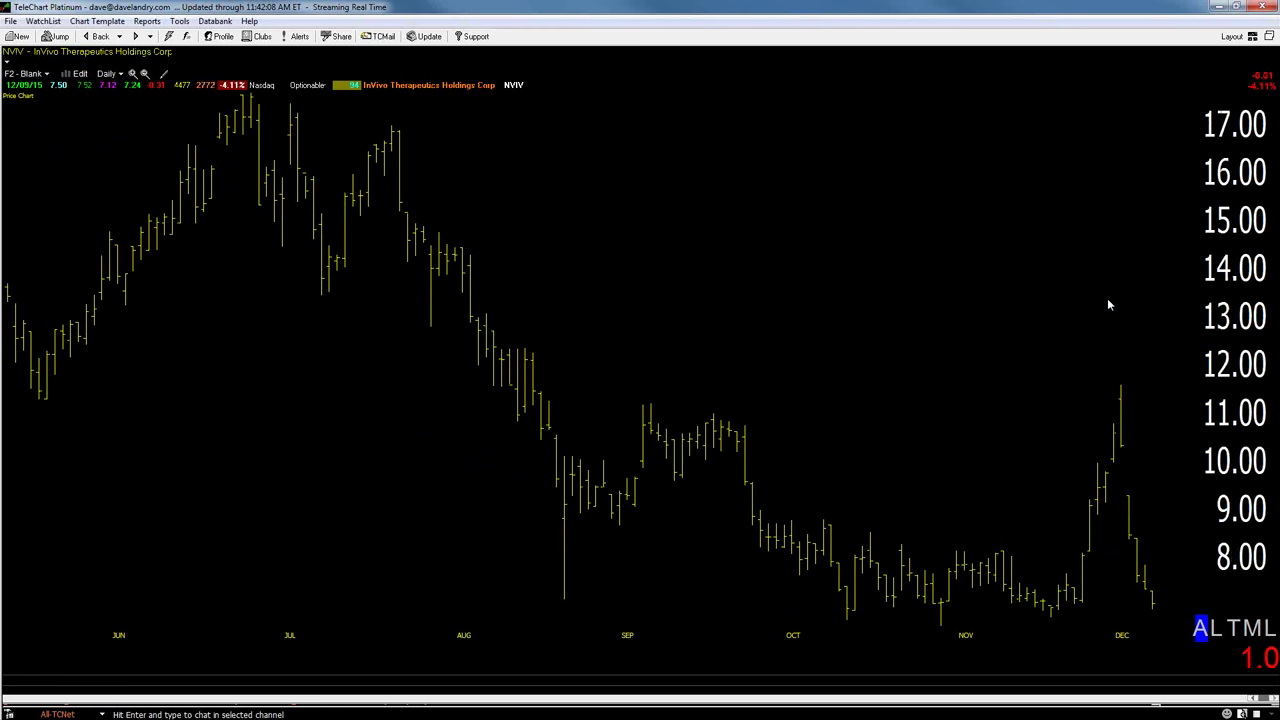
key(space)
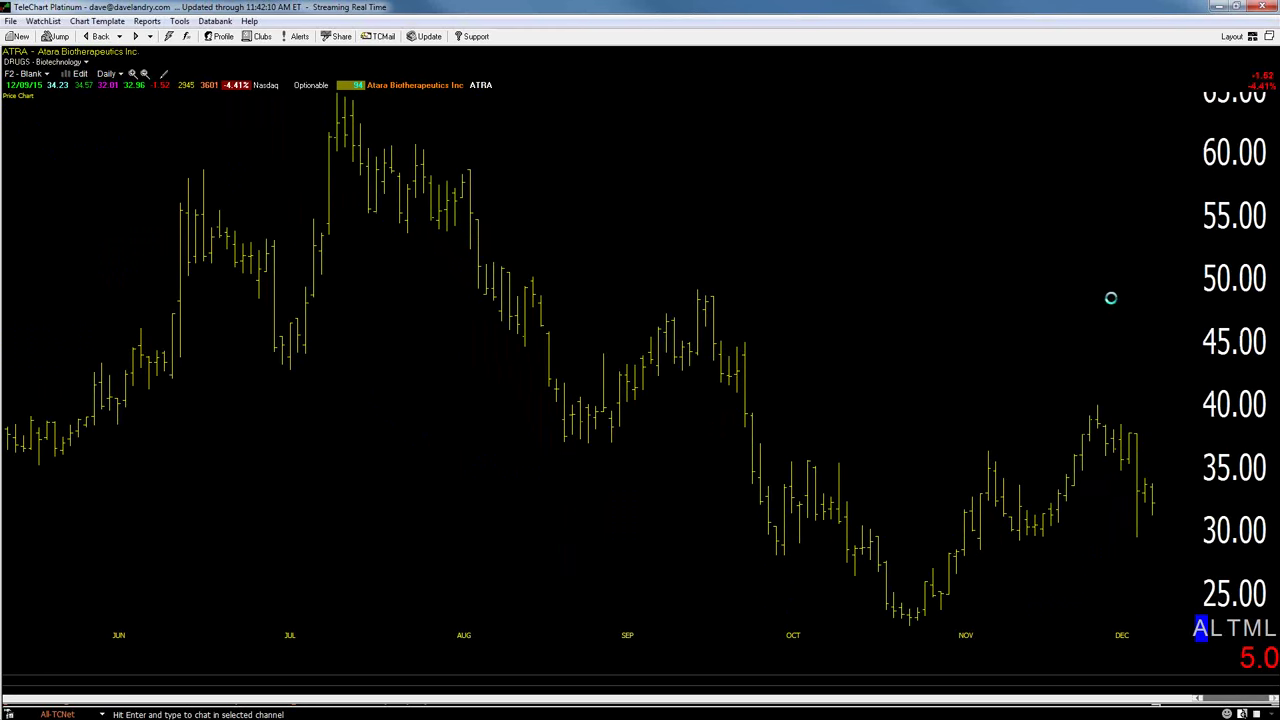
Examine the volatility-sorted charts from Boot Barn Holdings through VelocityShares 3x Inverse Natural Gas ETN
key(space)
key(space)
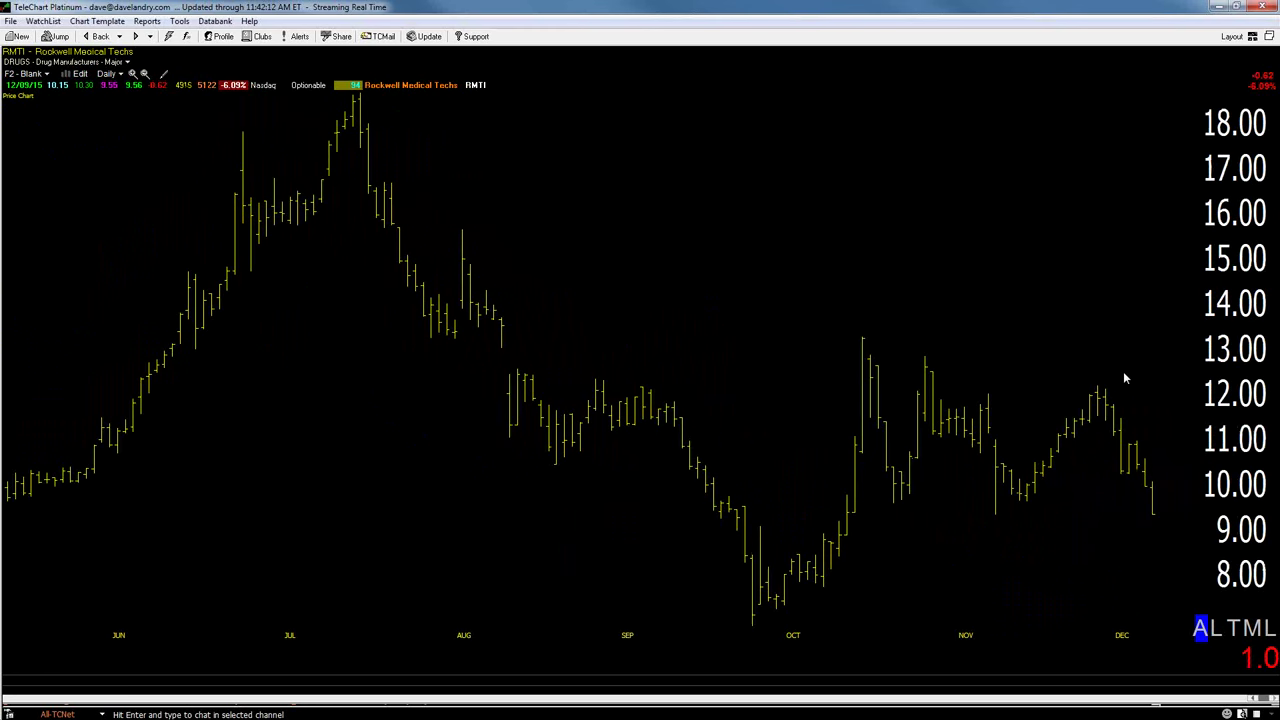
key(space)
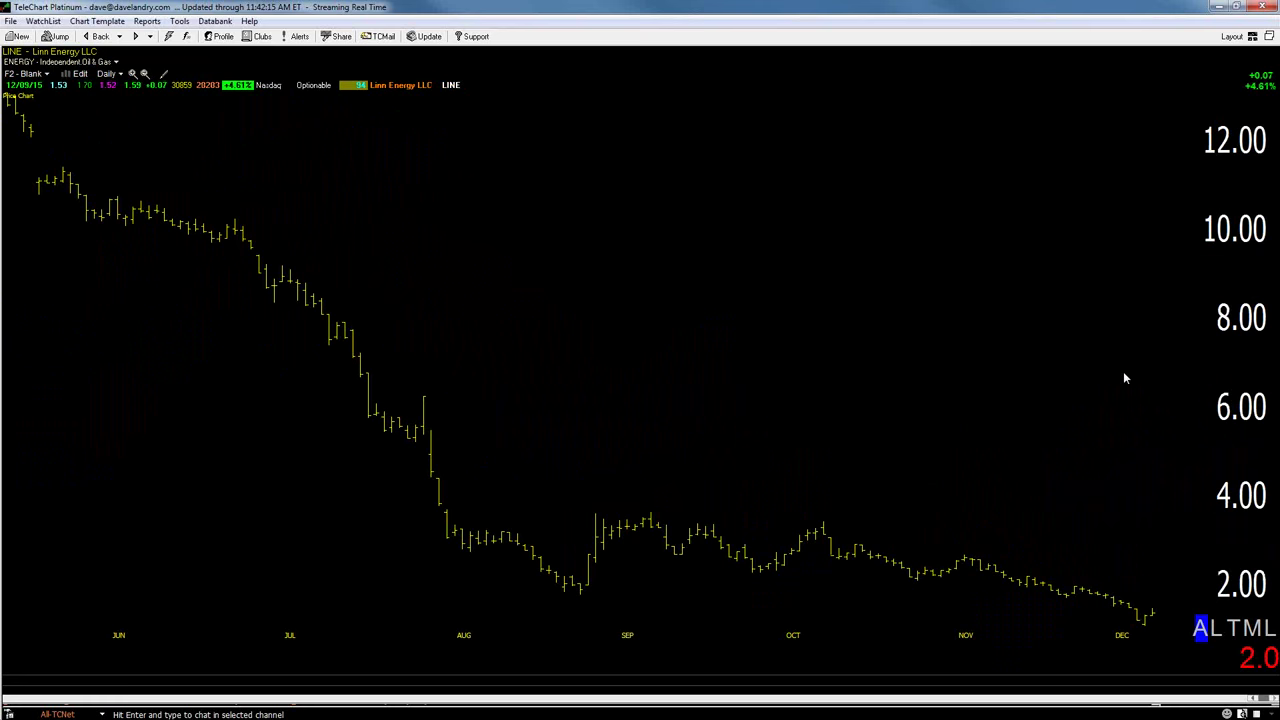
key(space)
key(space)
key(space)
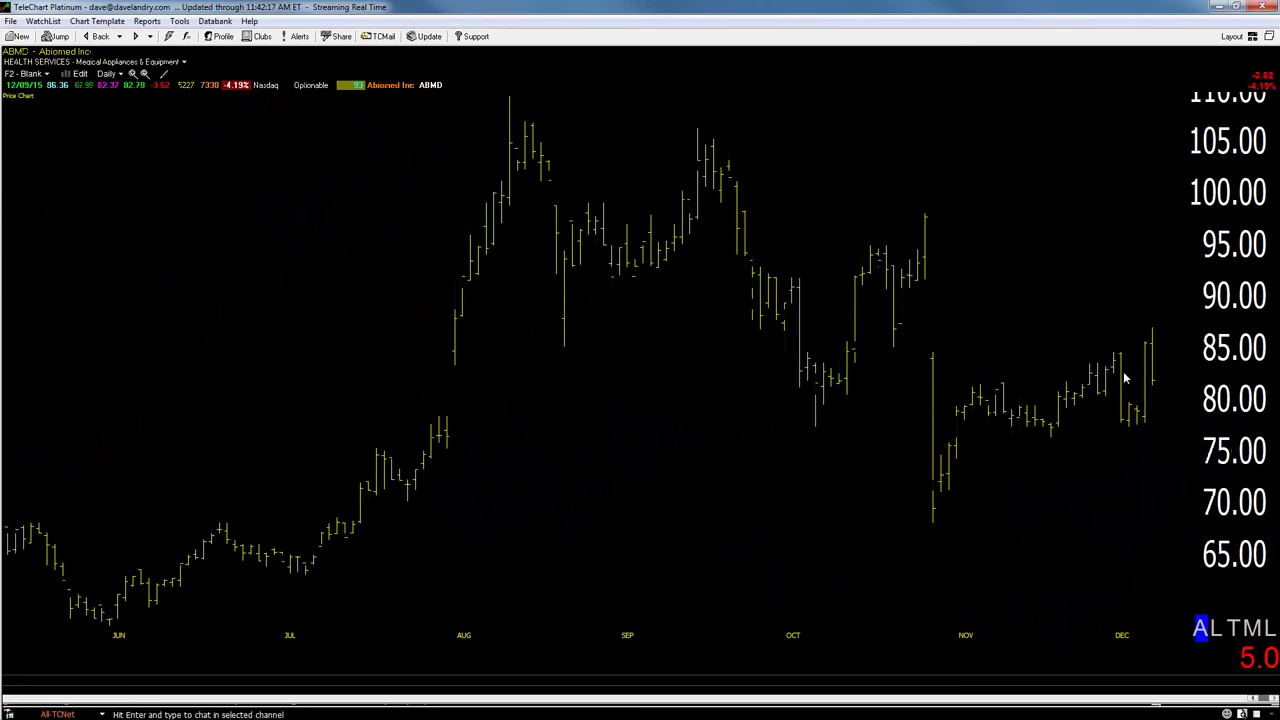
key(space)
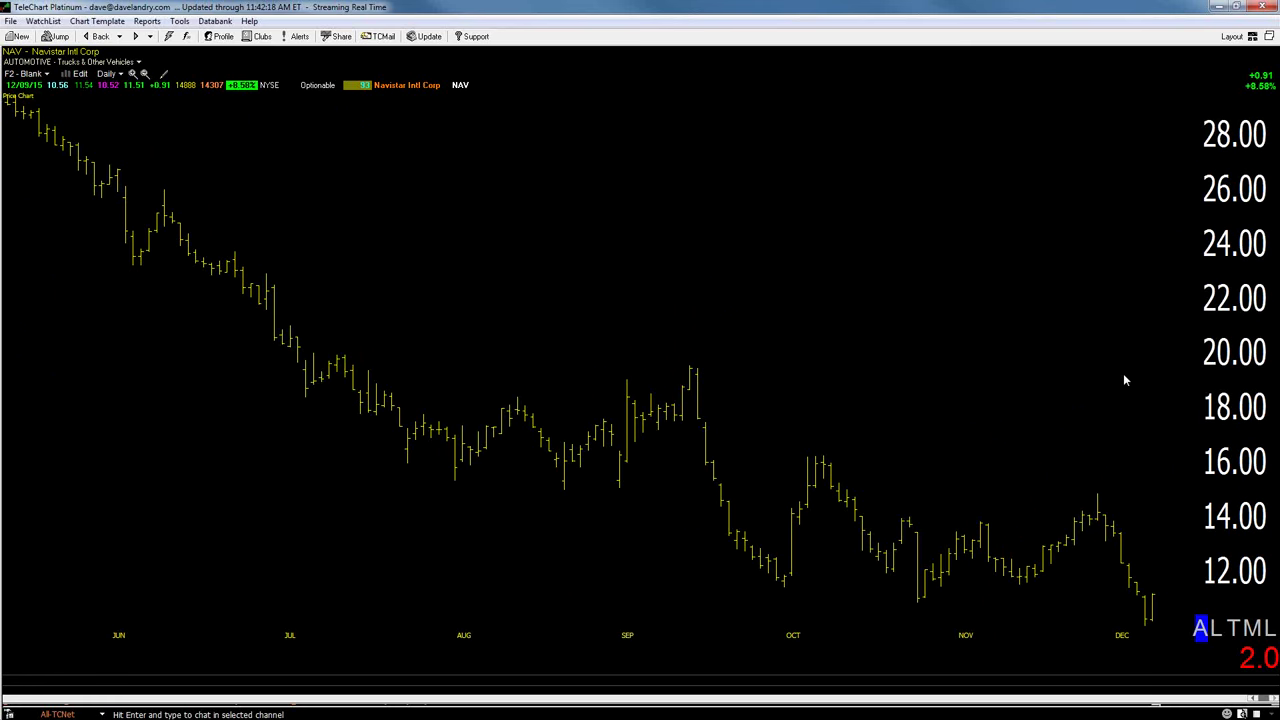
key(space)
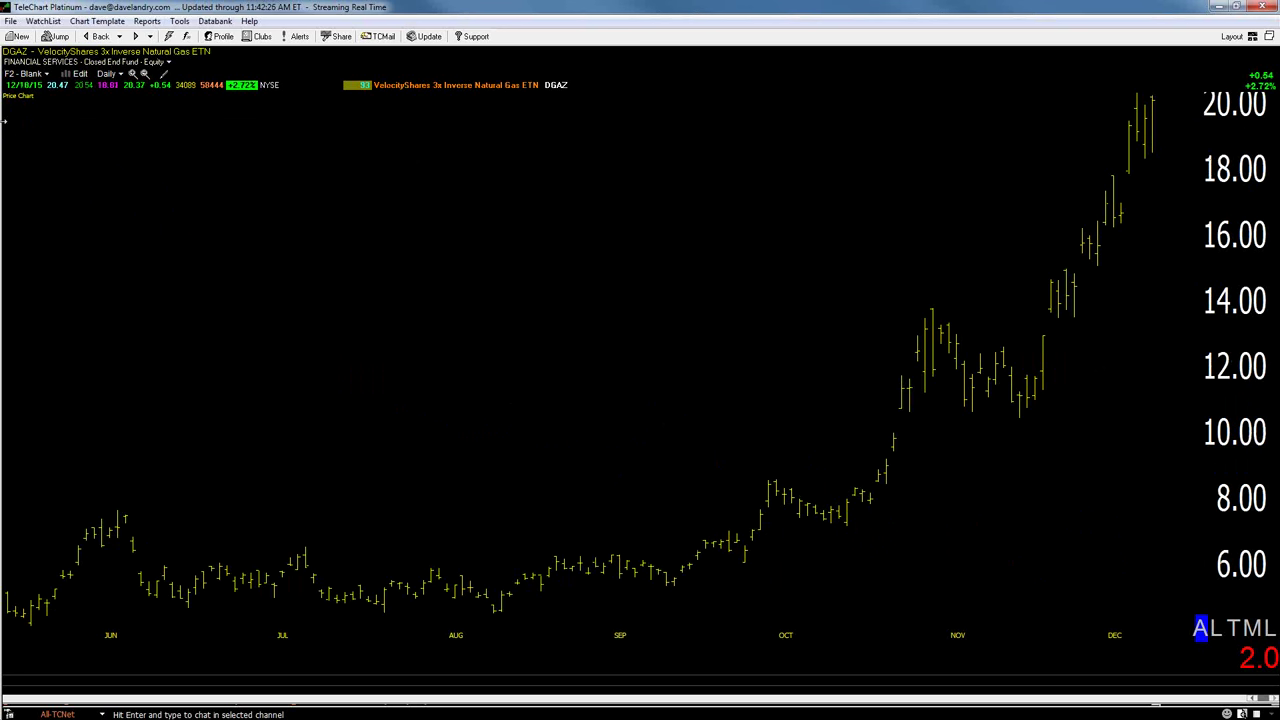
Bring the watchlist back beside the chart and load the Exchange Traded Funds system watchlist
drag(5, 120, 340, 130)
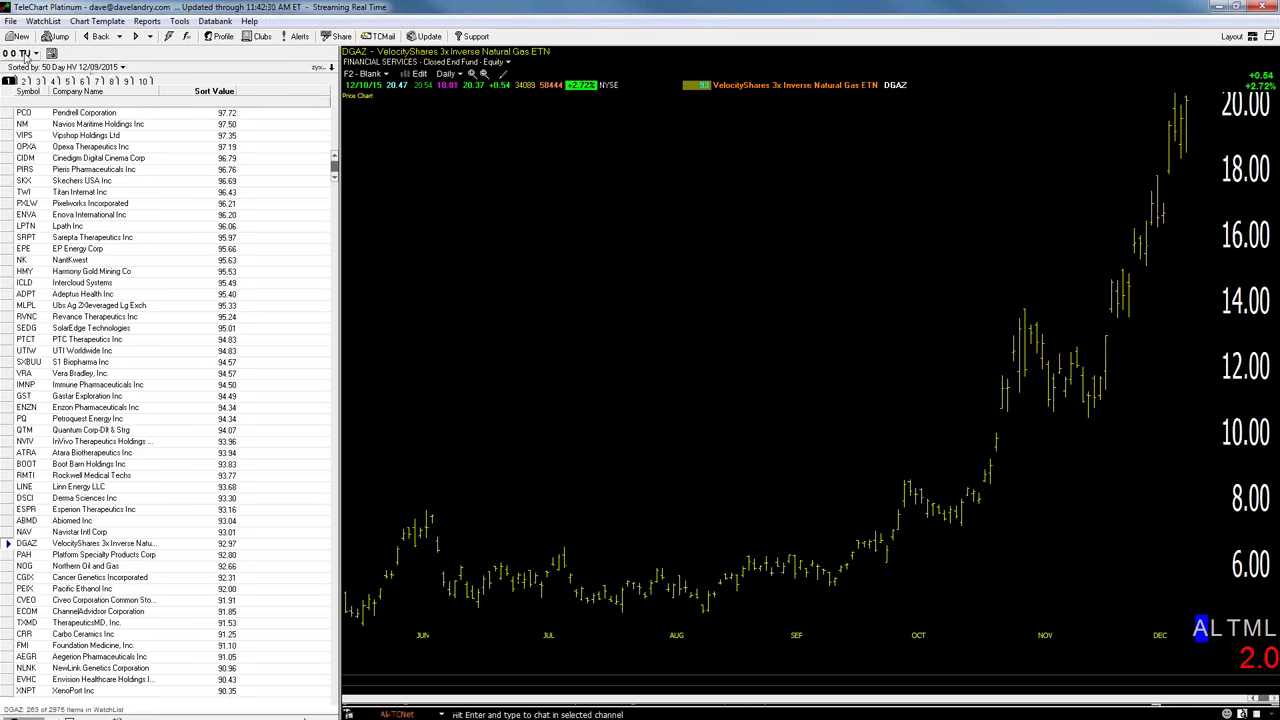
click(43, 21)
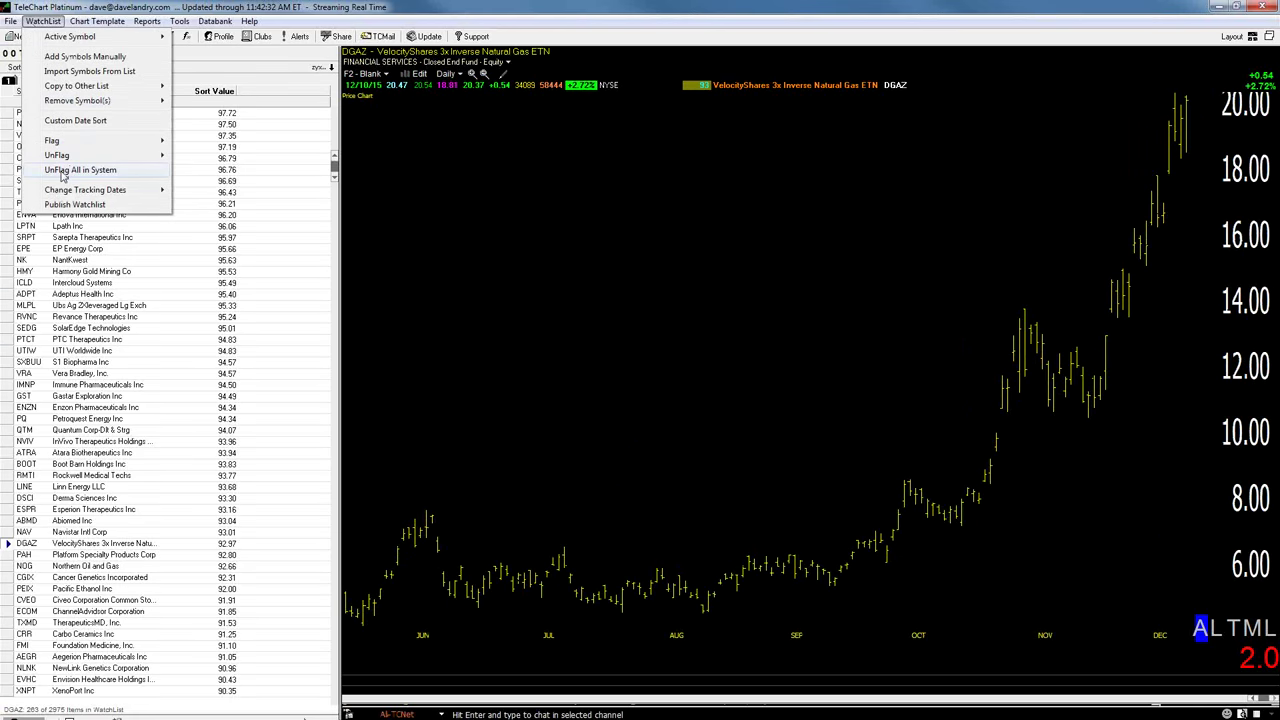
click(40, 86)
click(37, 54)
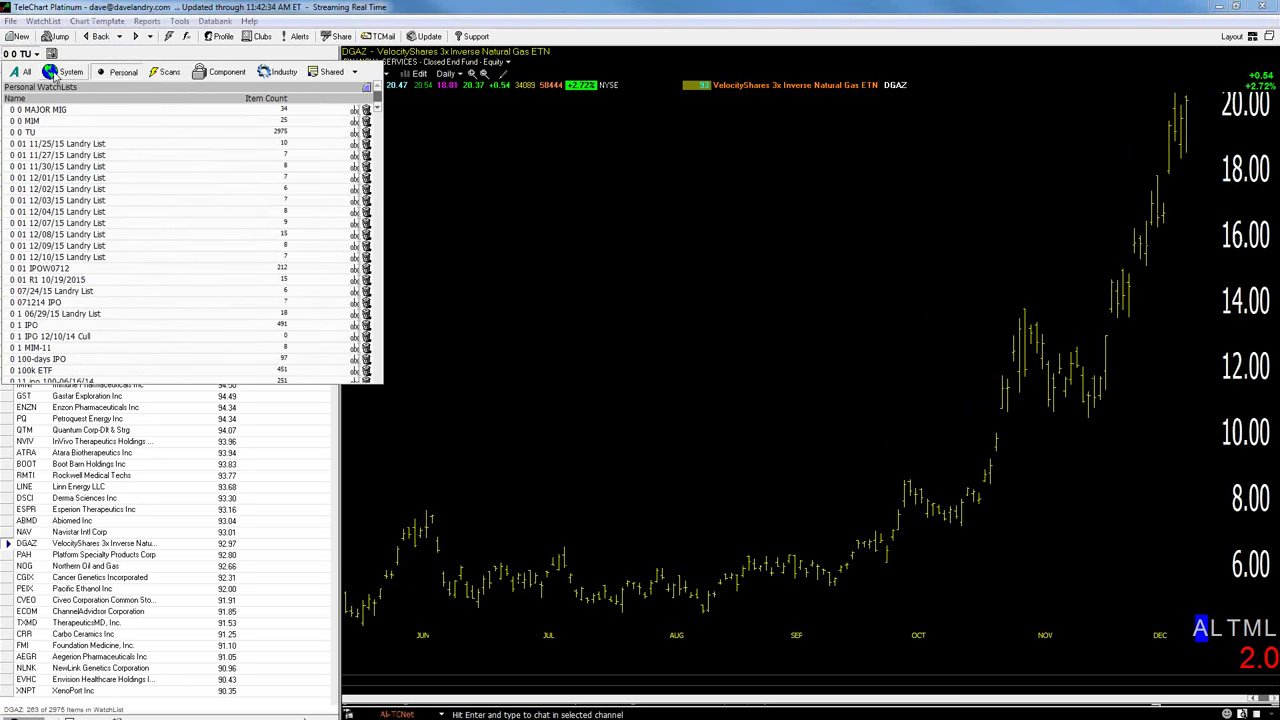
click(209, 74)
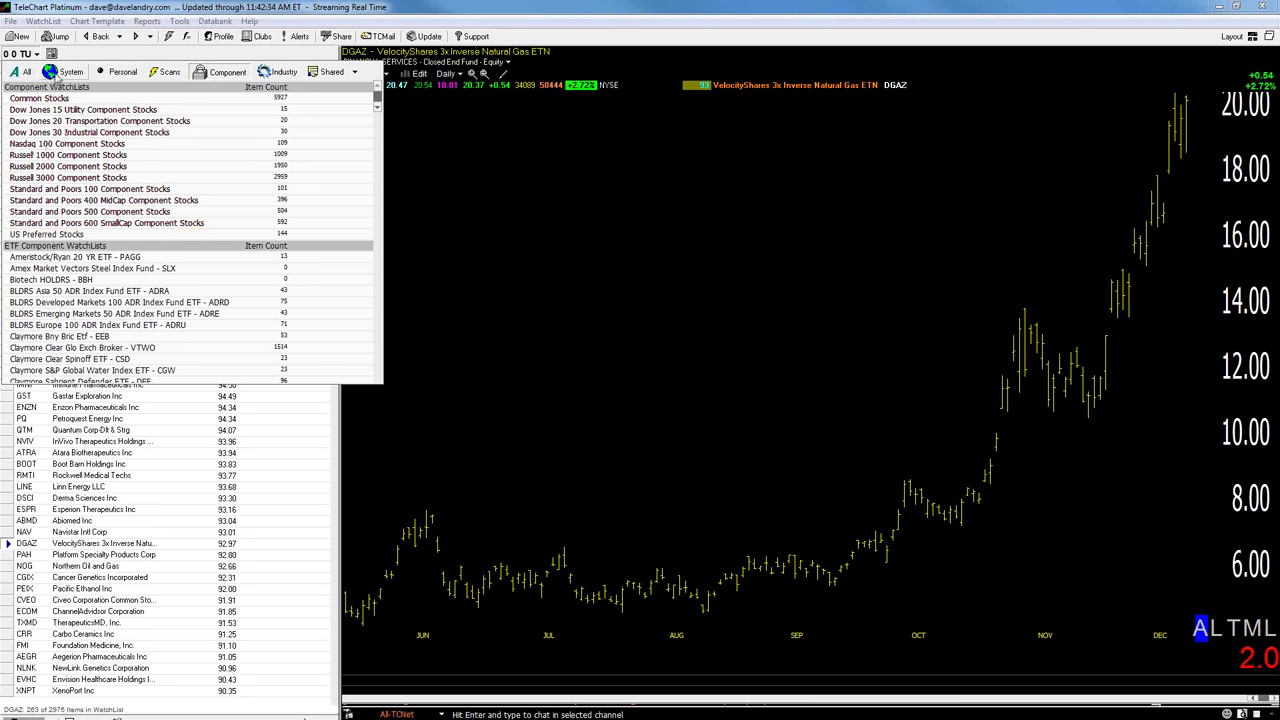
click(57, 75)
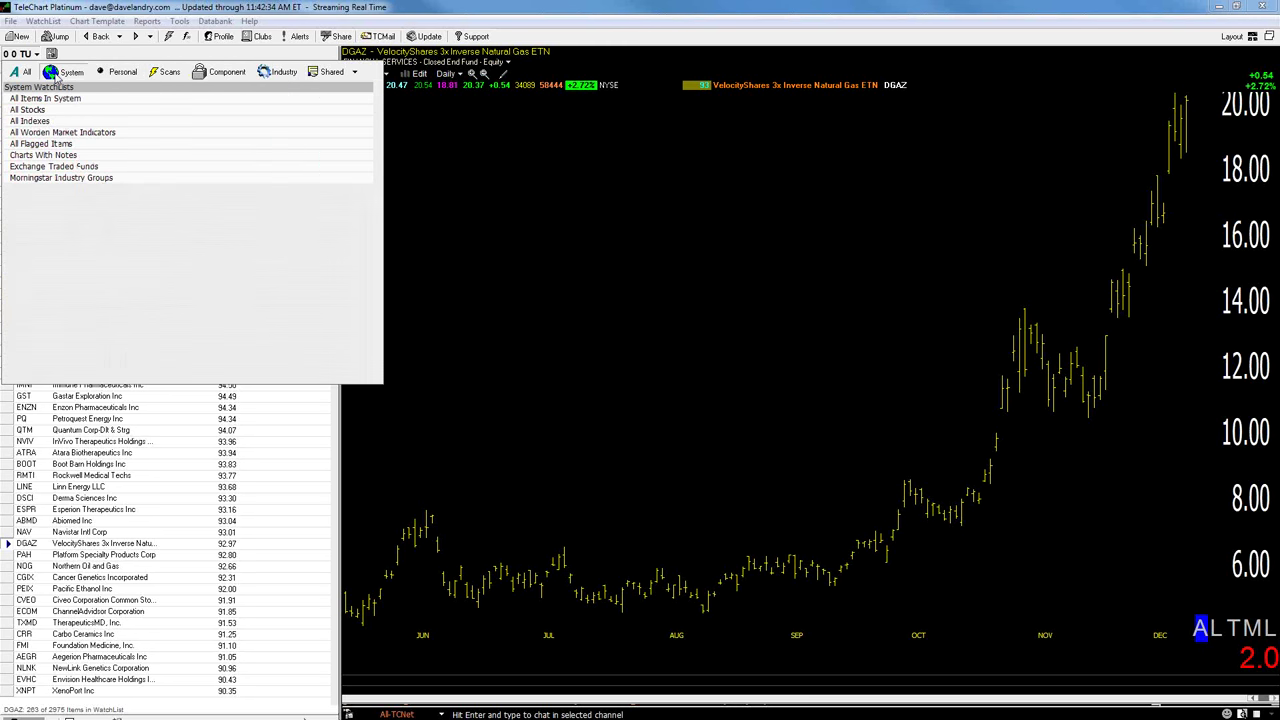
click(35, 167)
Flag all symbols in the Exchange Traded Funds watchlist
click(43, 21)
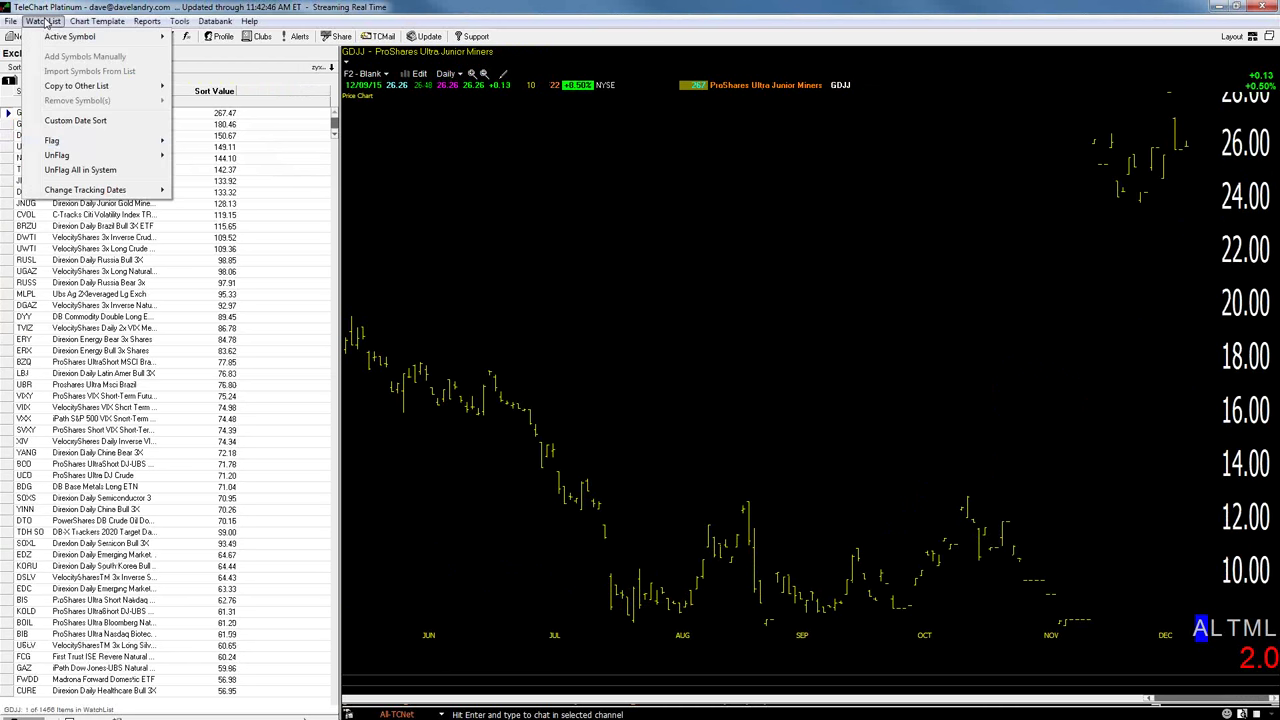
mouse_move(55, 141)
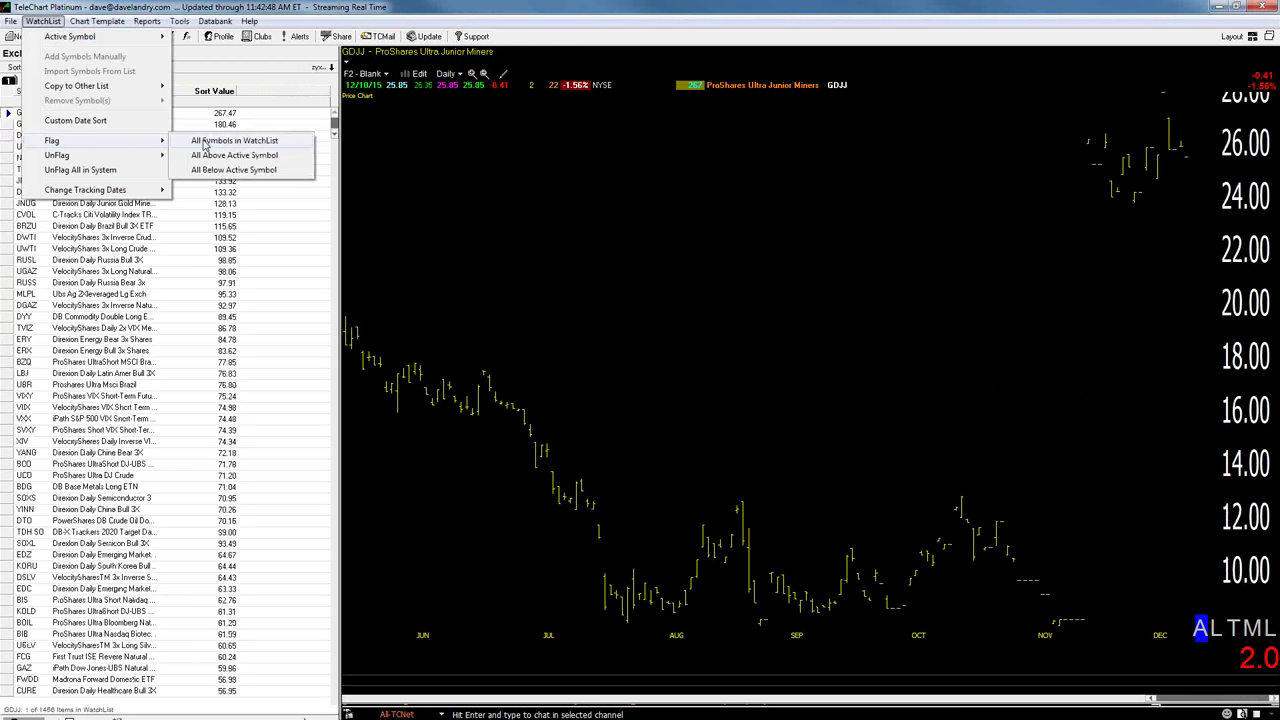
click(204, 142)
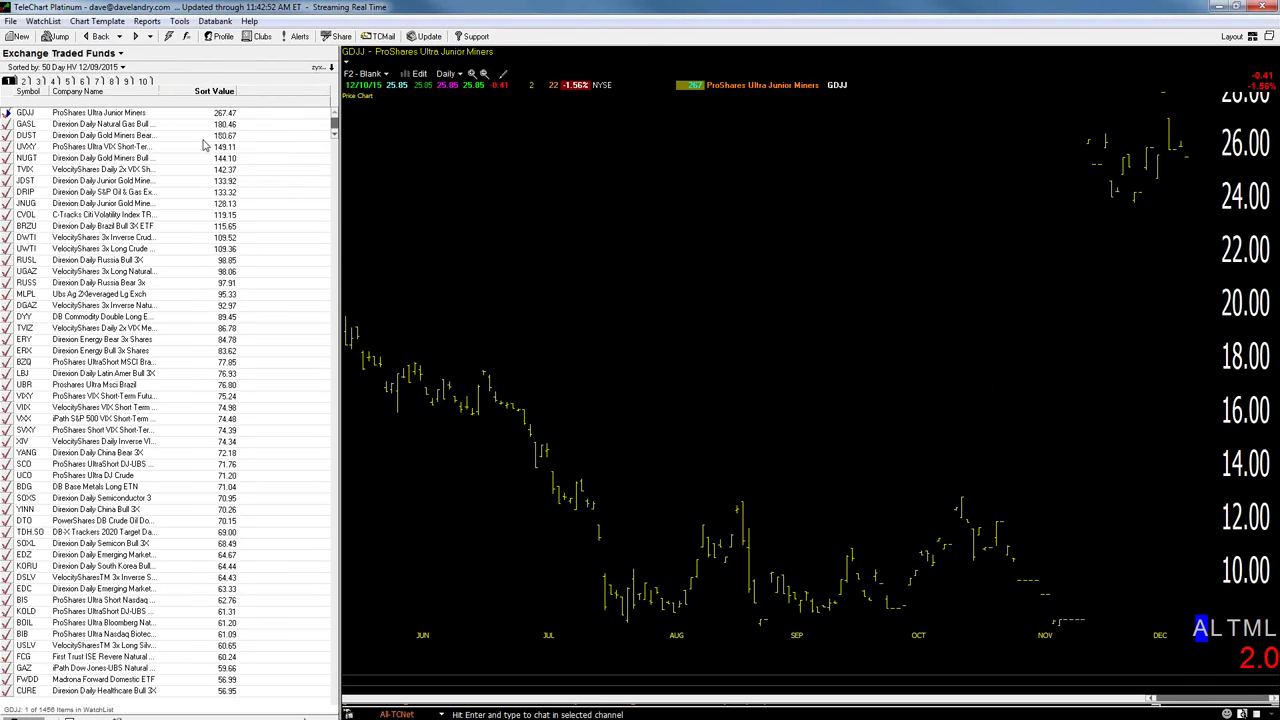
Return to the personal 0 0 TU watchlist and remove the flagged symbols from it
click(50, 57)
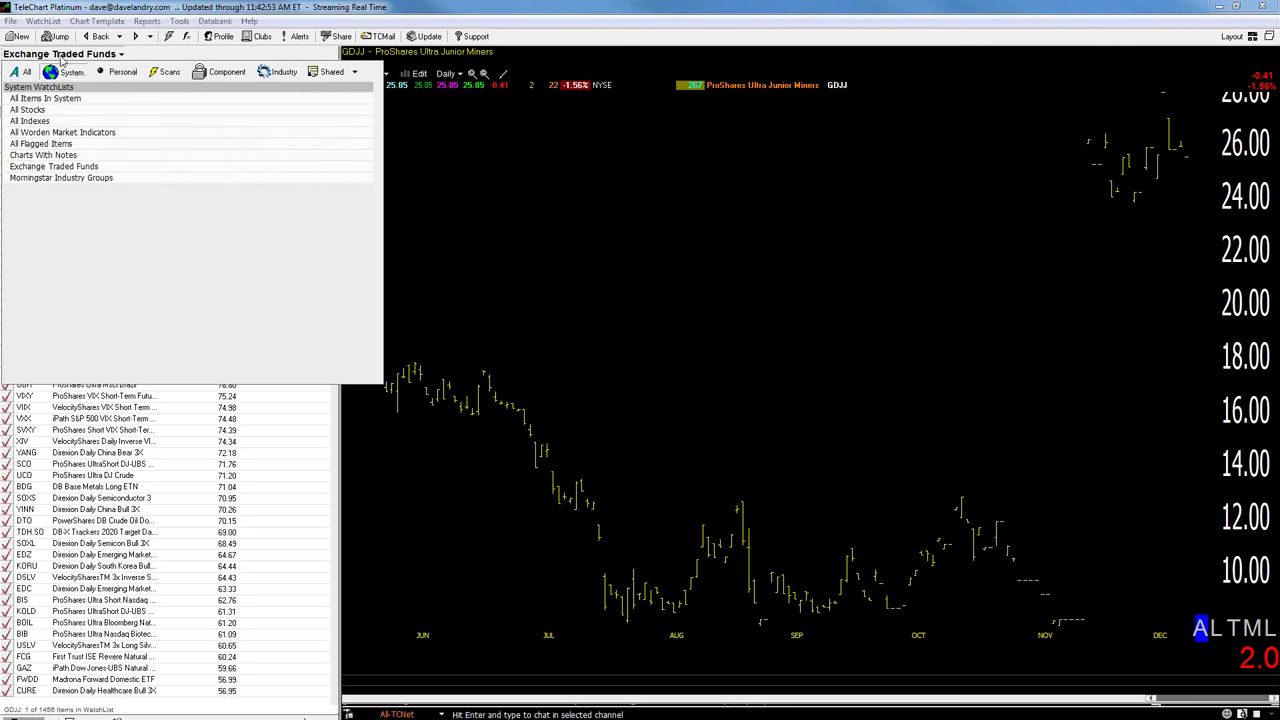
click(122, 72)
click(28, 132)
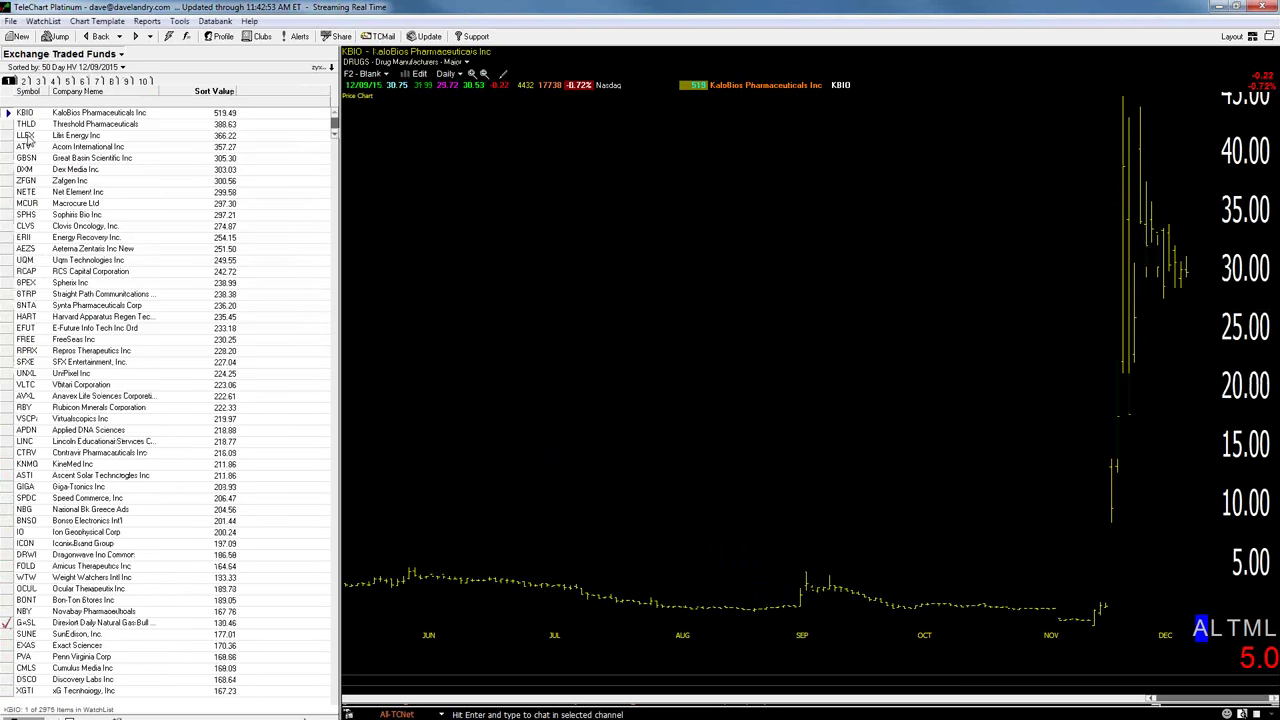
click(43, 21)
mouse_move(80, 103)
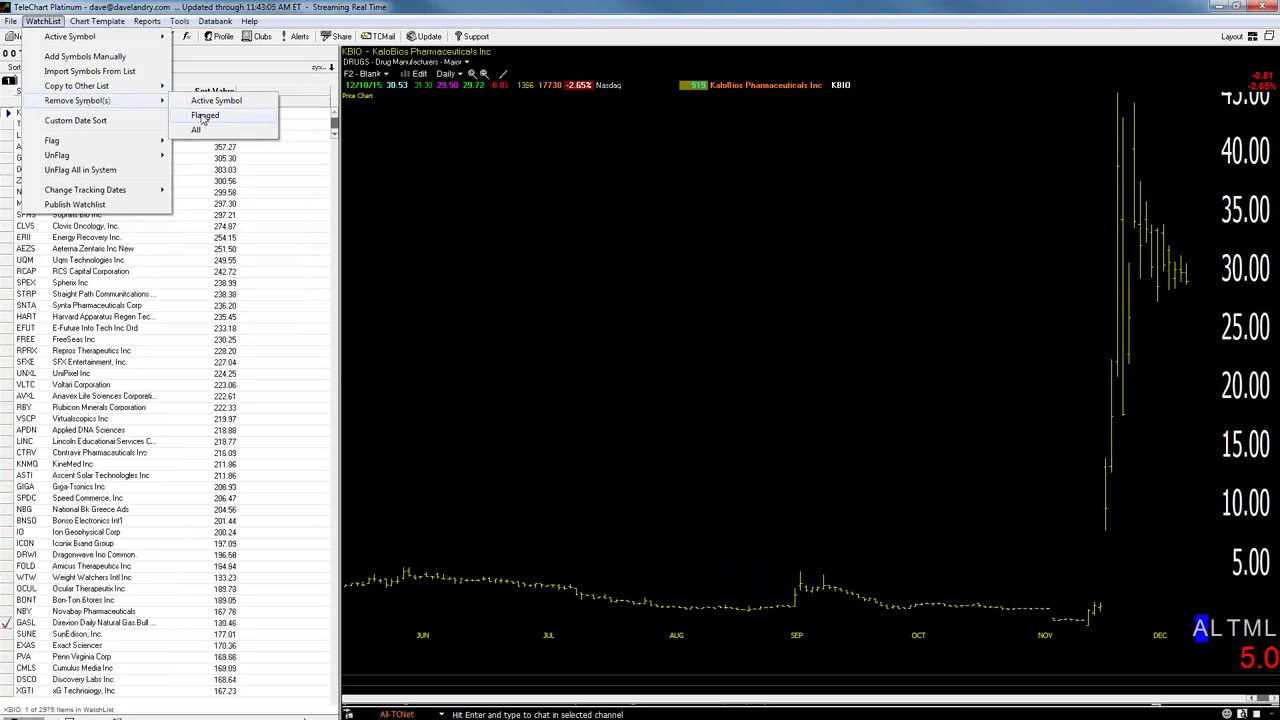
click(204, 116)
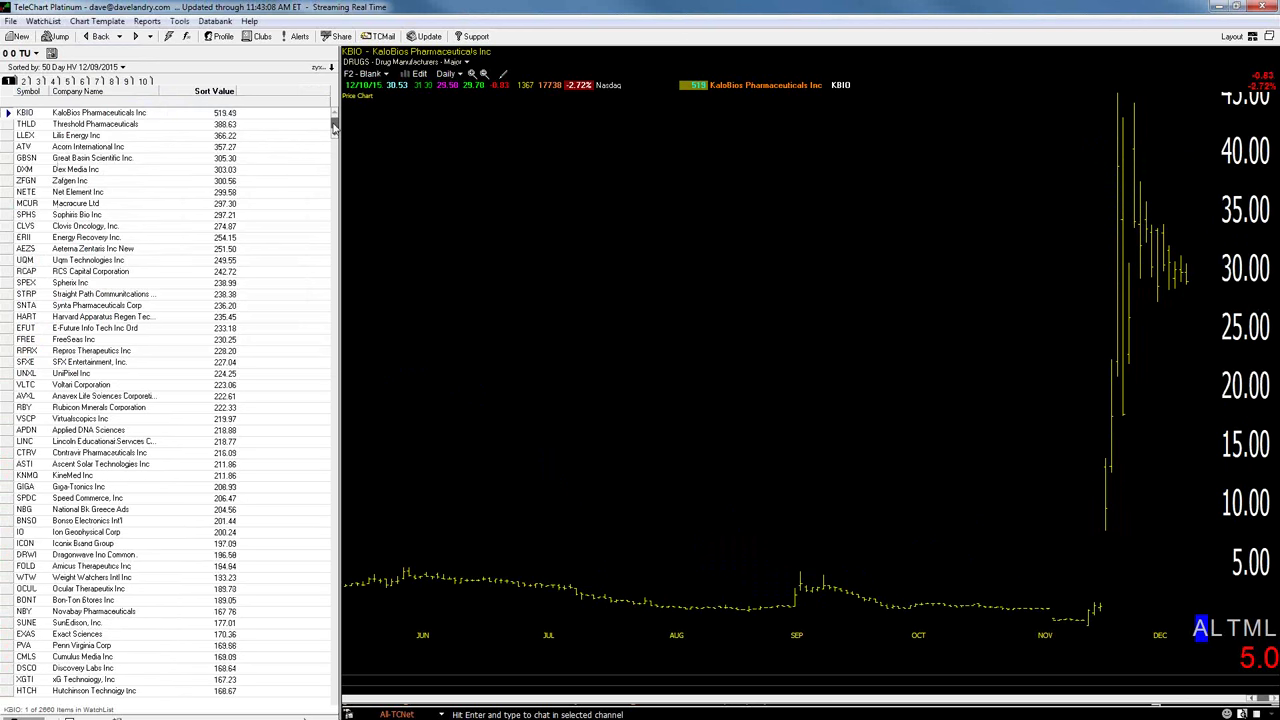
Examine the charts of the mid-70s volatility stocks in 0 0 TU from Infinity Pharmaceuticals through Sunrun
drag(334, 127, 334, 215)
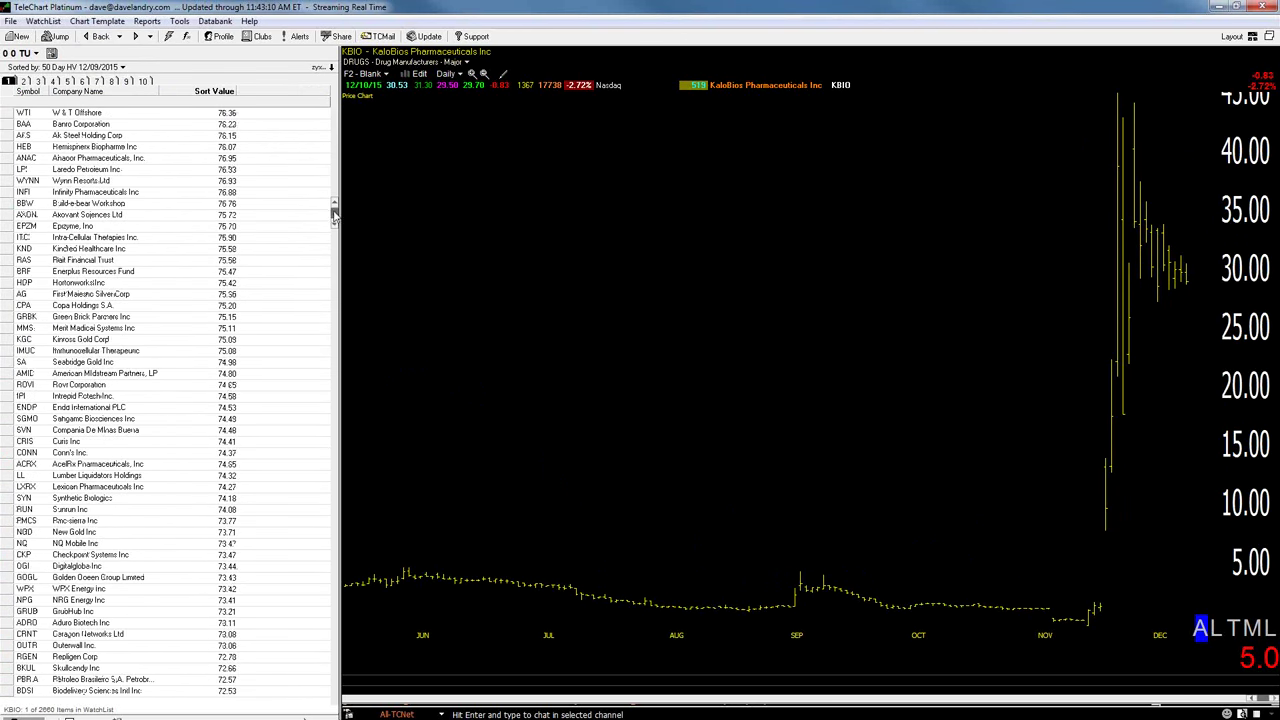
click(132, 195)
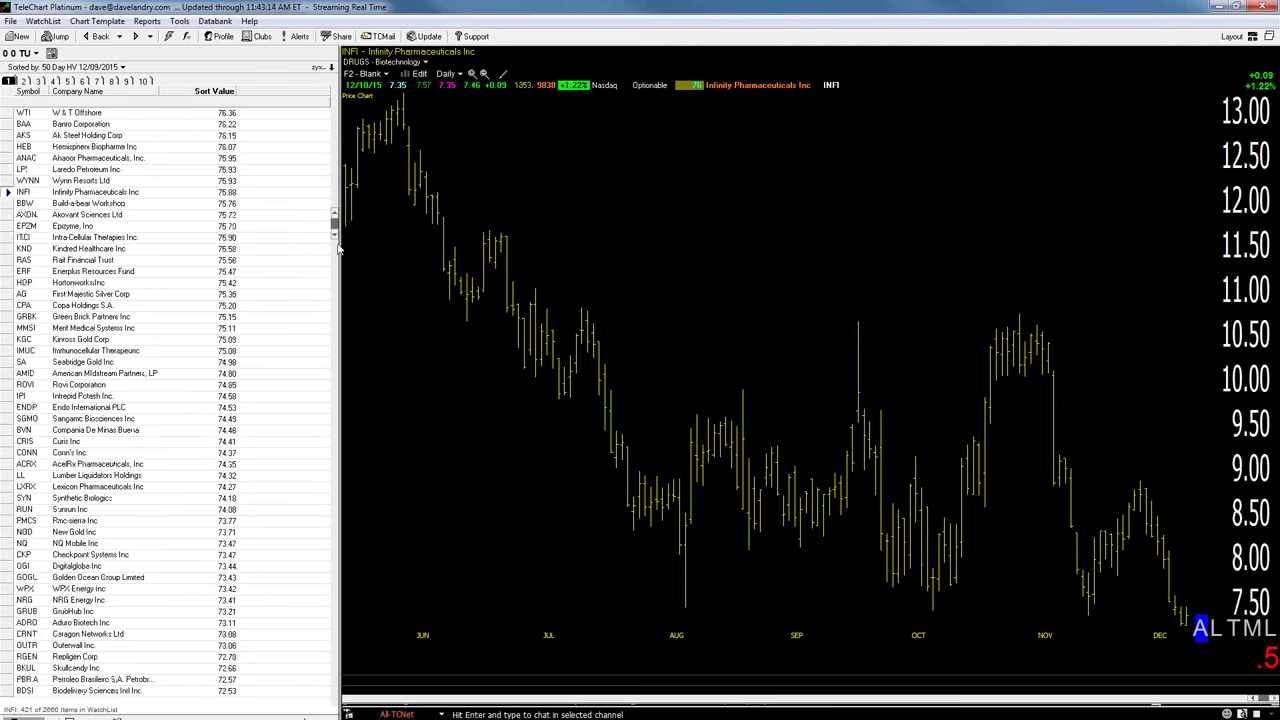
scroll(267, 249, down, 3)
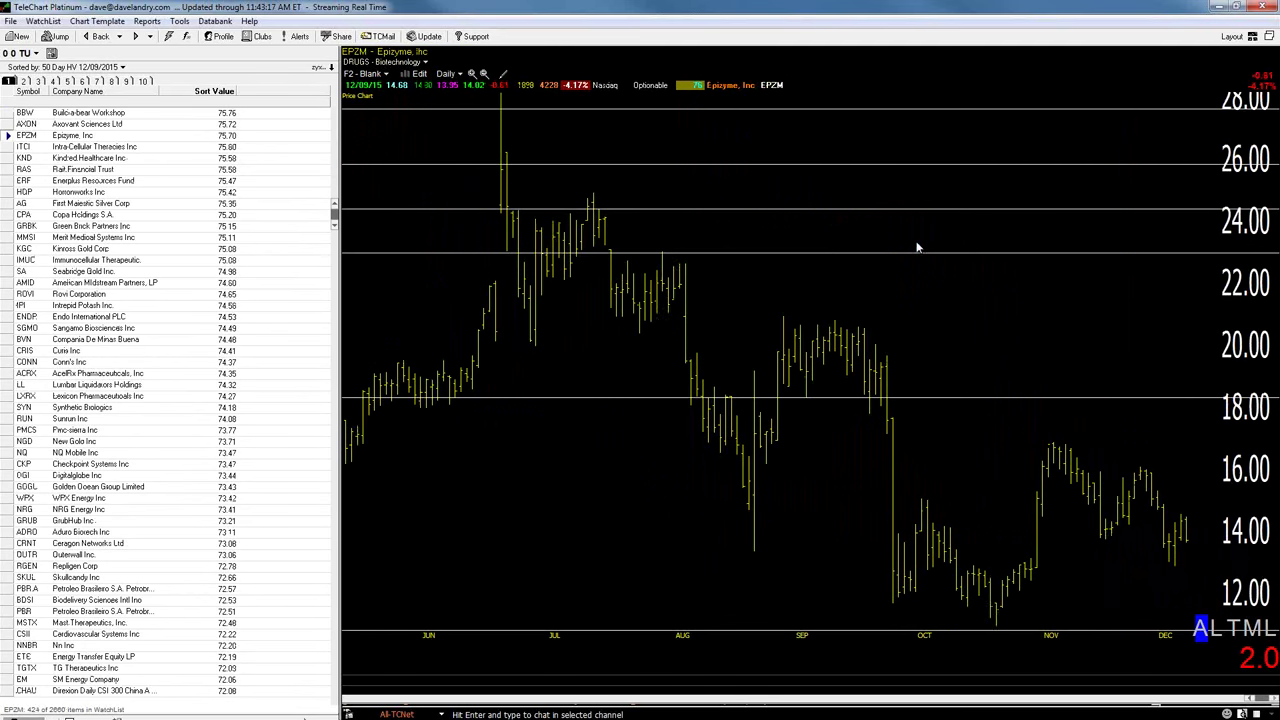
scroll(918, 247, down, 4)
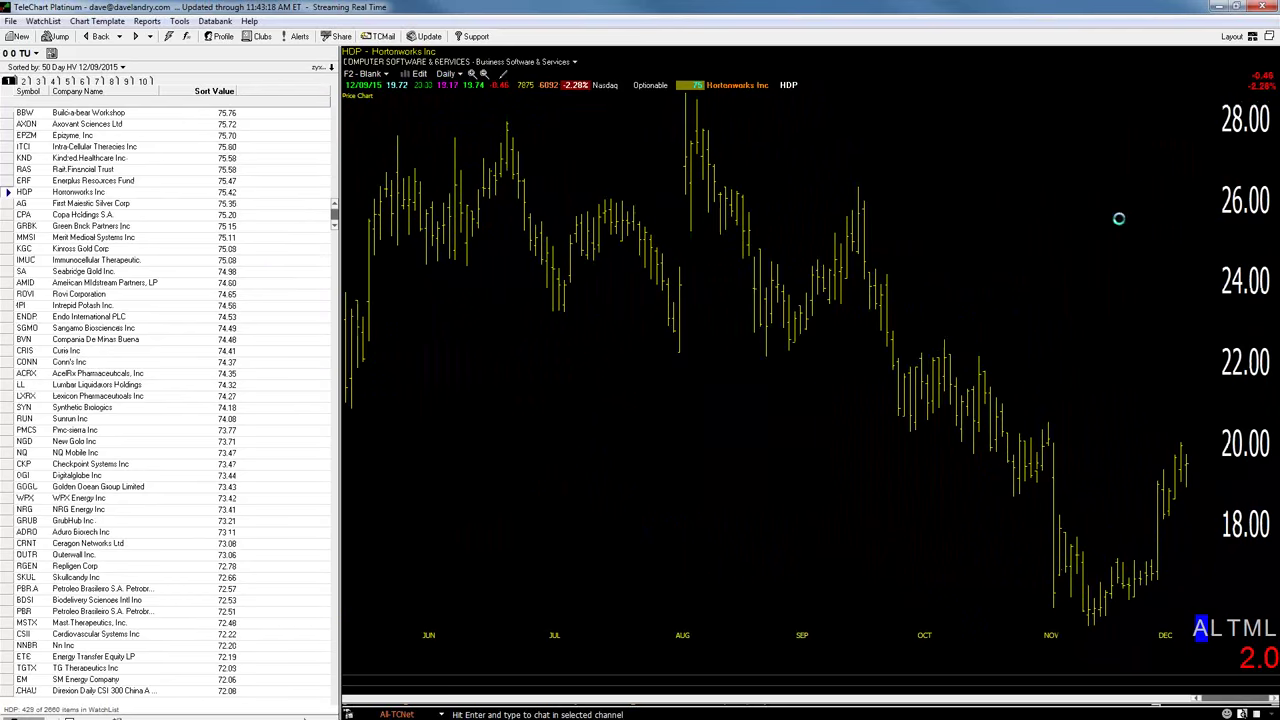
scroll(1119, 218, down, 4)
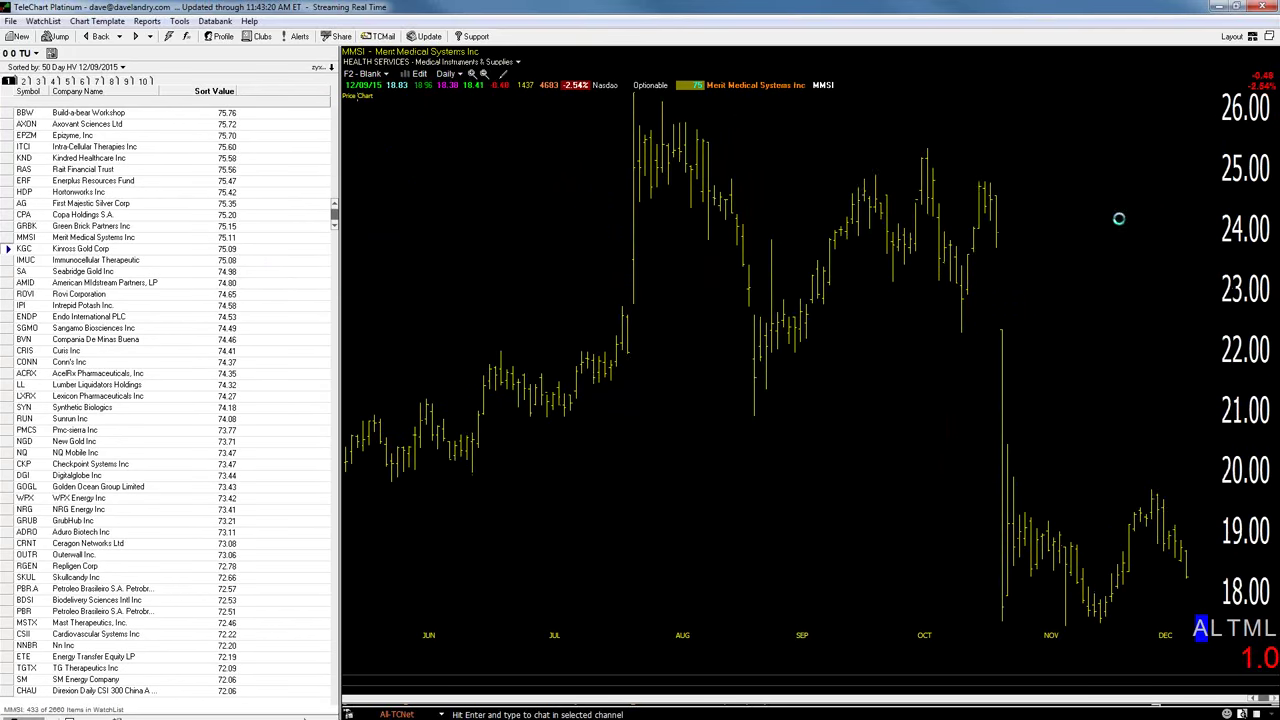
scroll(1119, 218, down, 4)
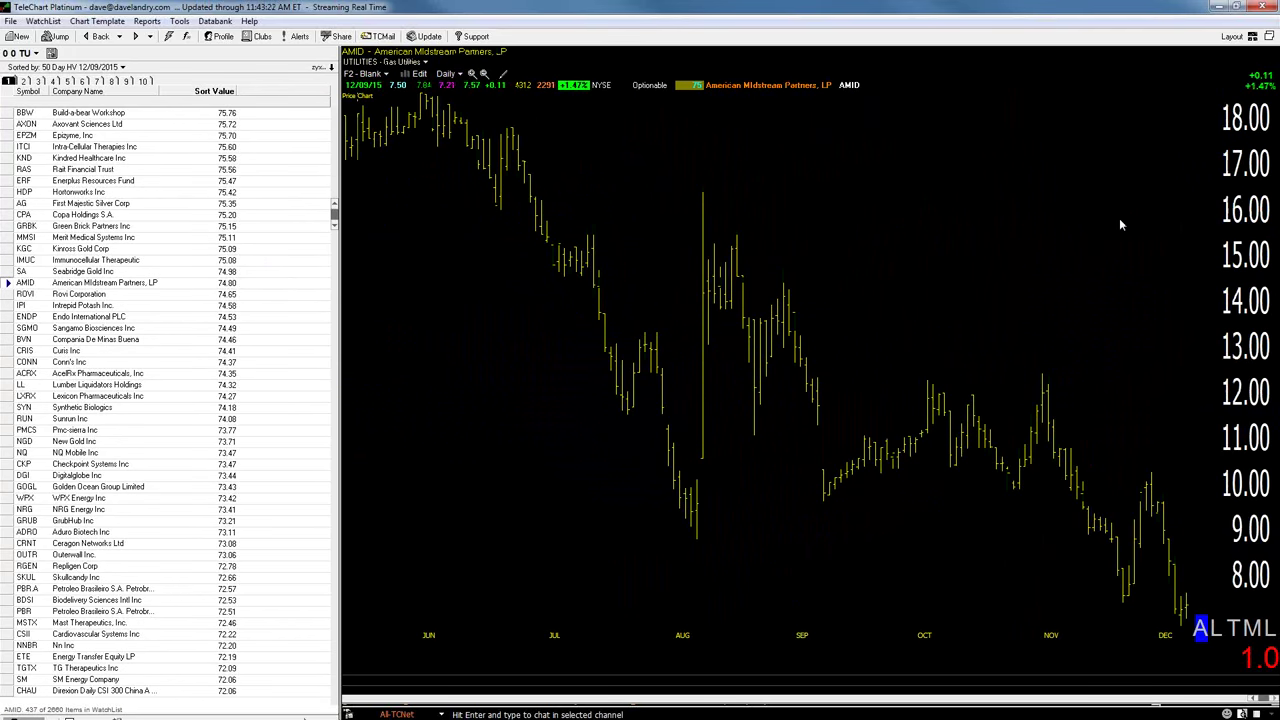
scroll(1119, 218, down, 3)
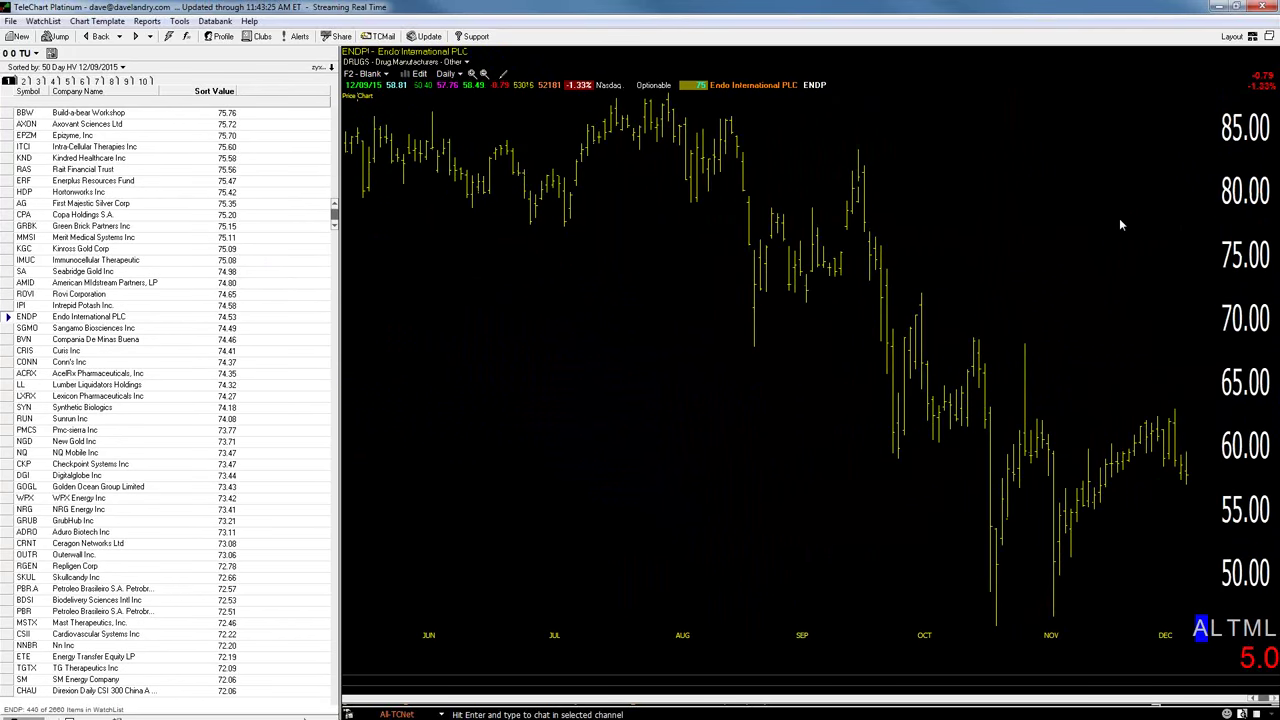
scroll(1119, 218, down, 4)
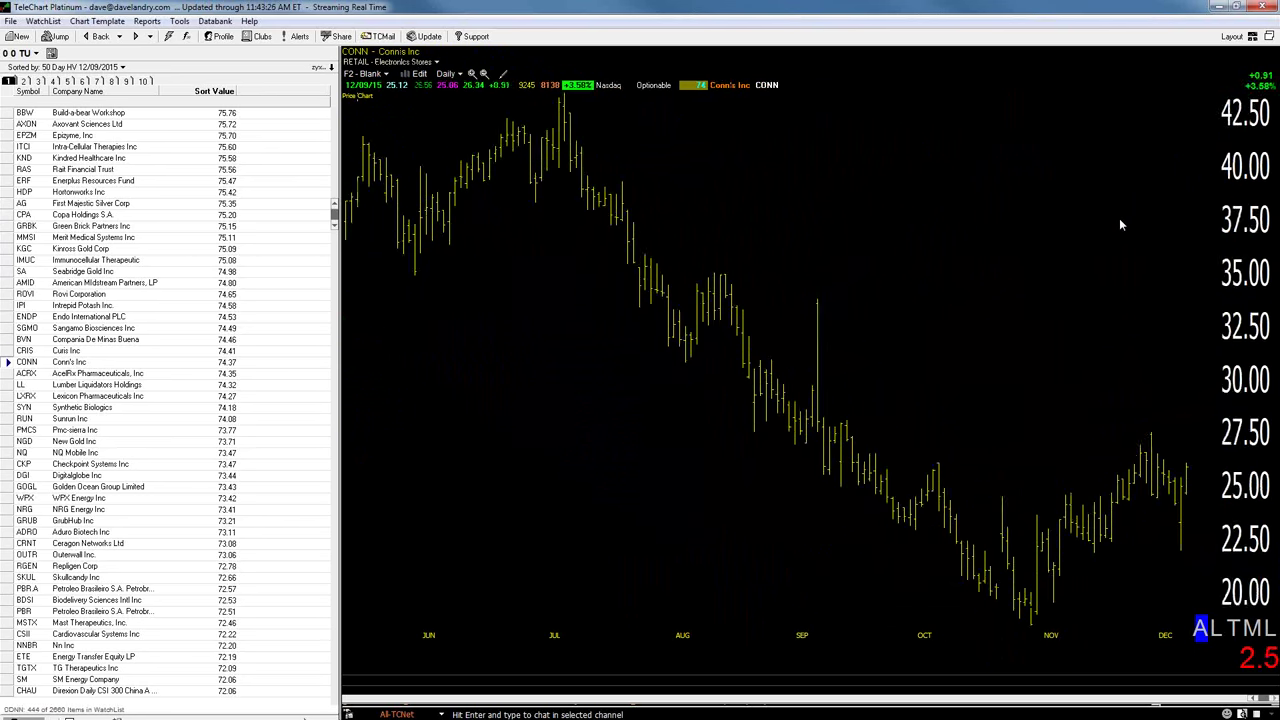
scroll(1119, 218, down, 5)
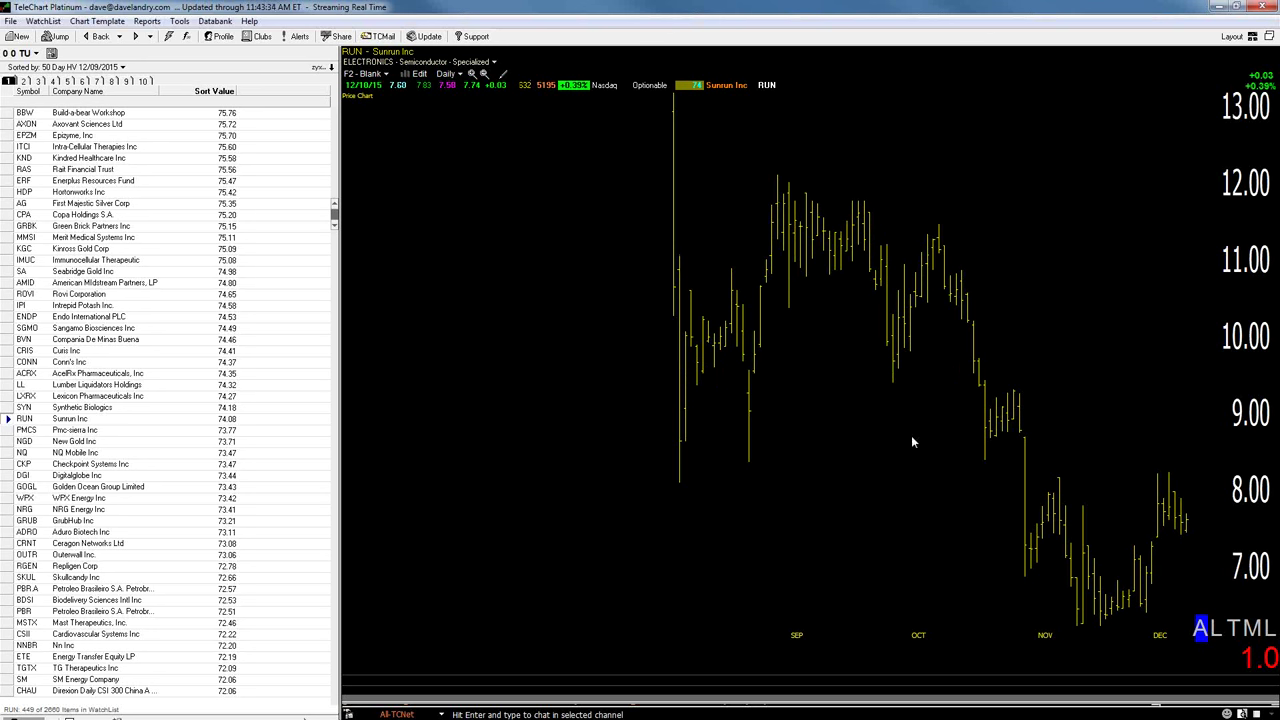
Examine the volatility-sorted charts below Sunrun, from Pmc-sierra through Axcelis Technologies, one after another
scroll(988, 431, down, 3)
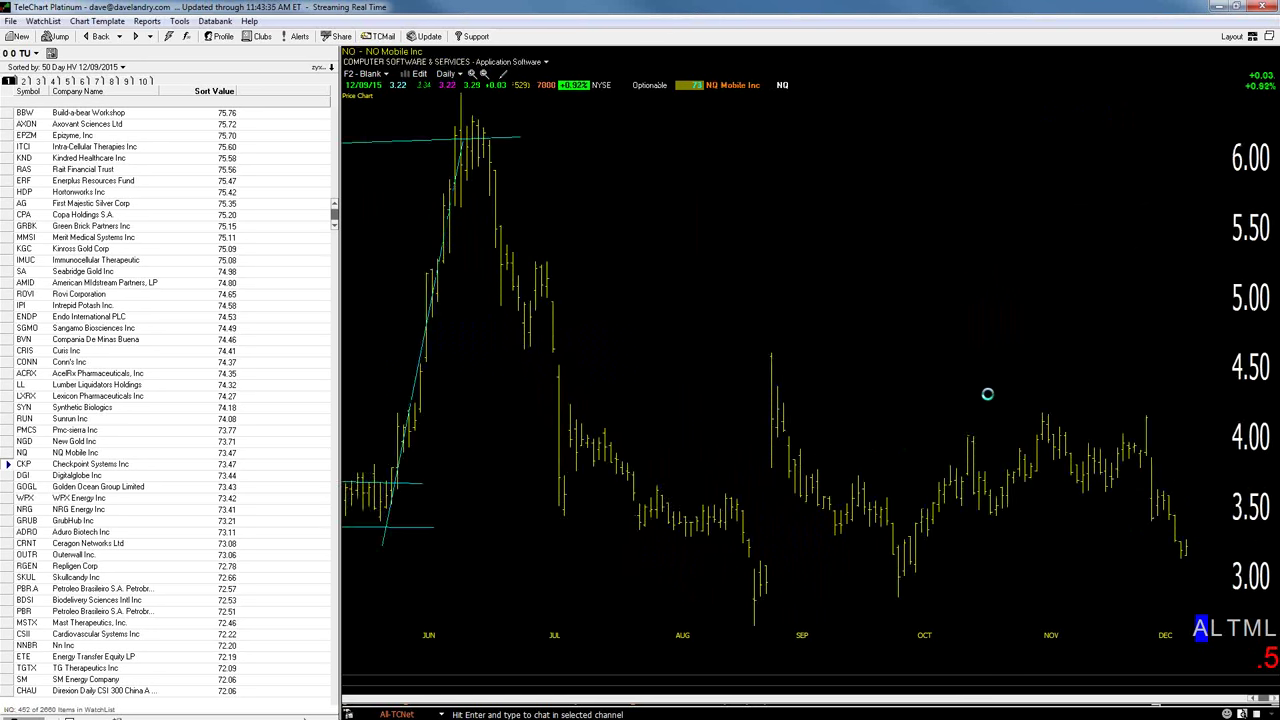
scroll(988, 396, down, 3)
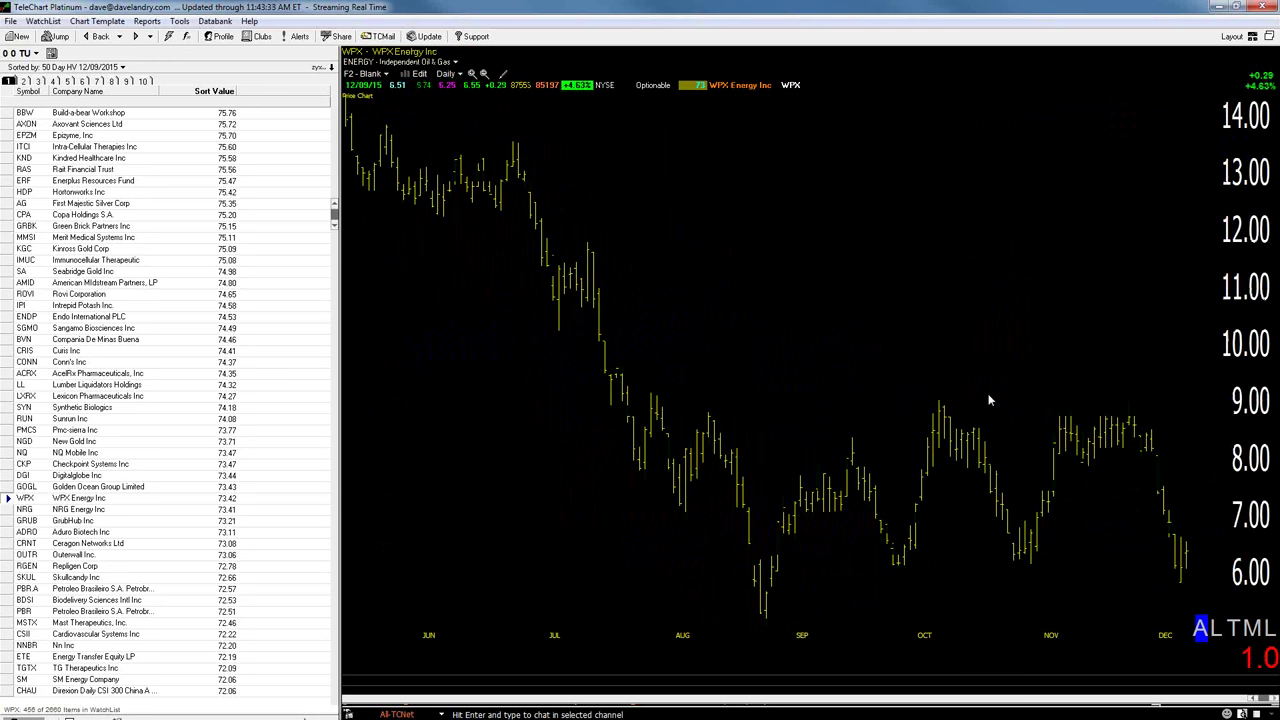
scroll(988, 400, down, 4)
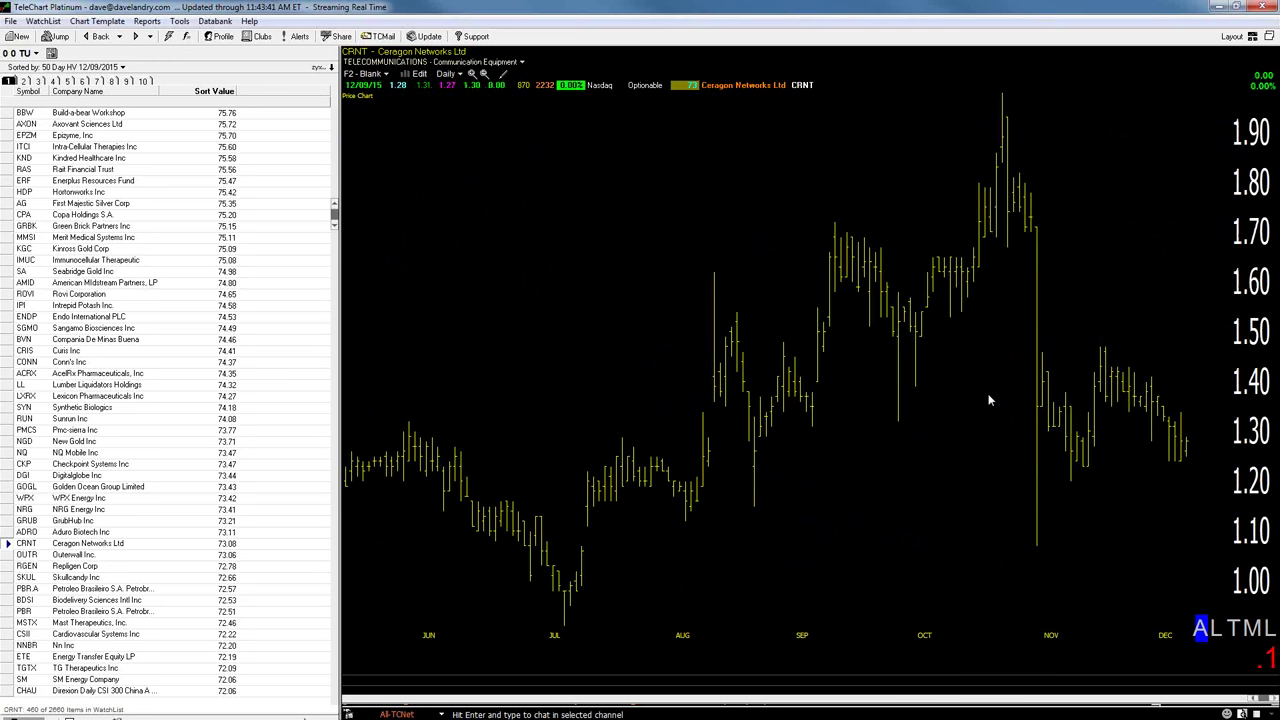
scroll(988, 400, down, 1)
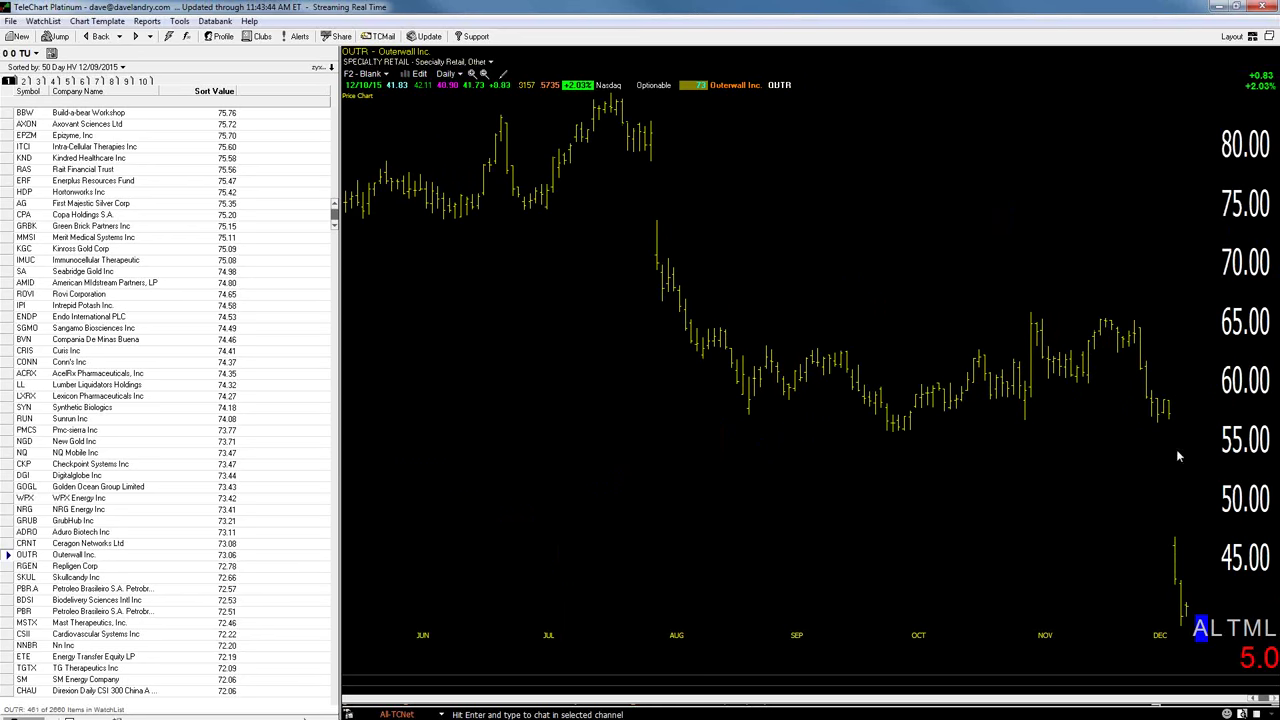
scroll(1073, 406, down, 4)
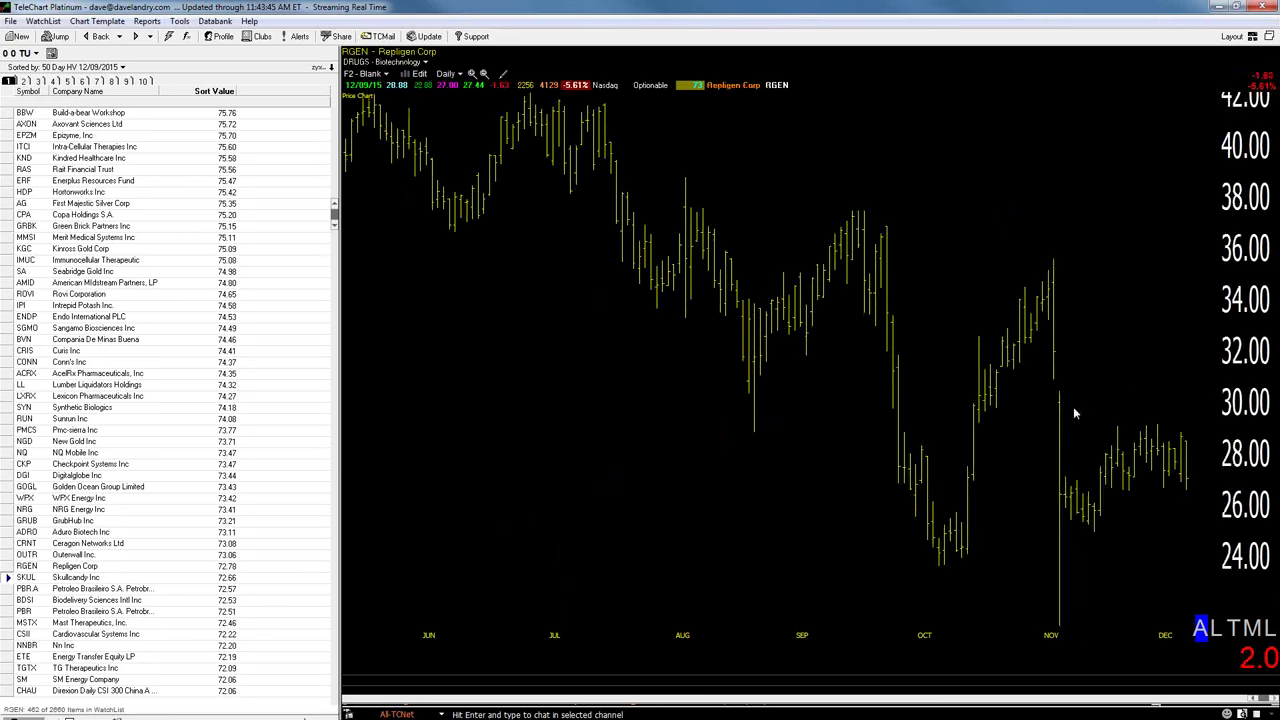
scroll(1000, 360, down, 3)
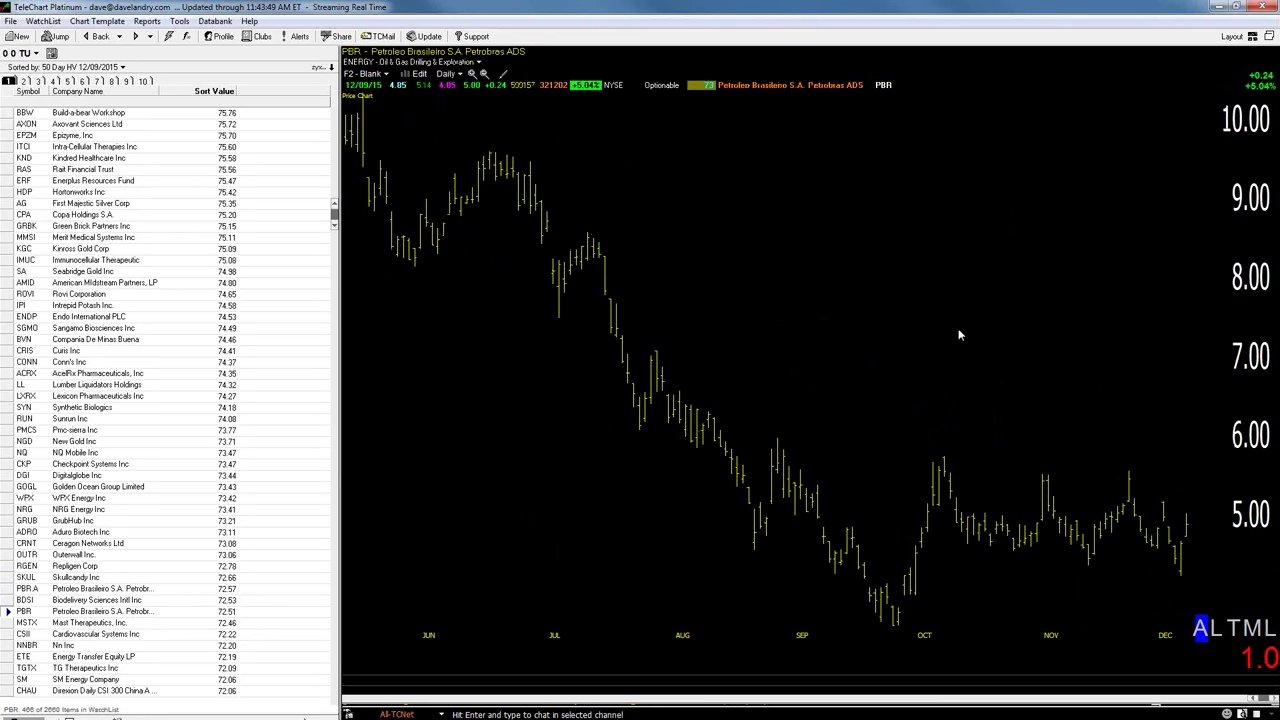
scroll(958, 323, down, 3)
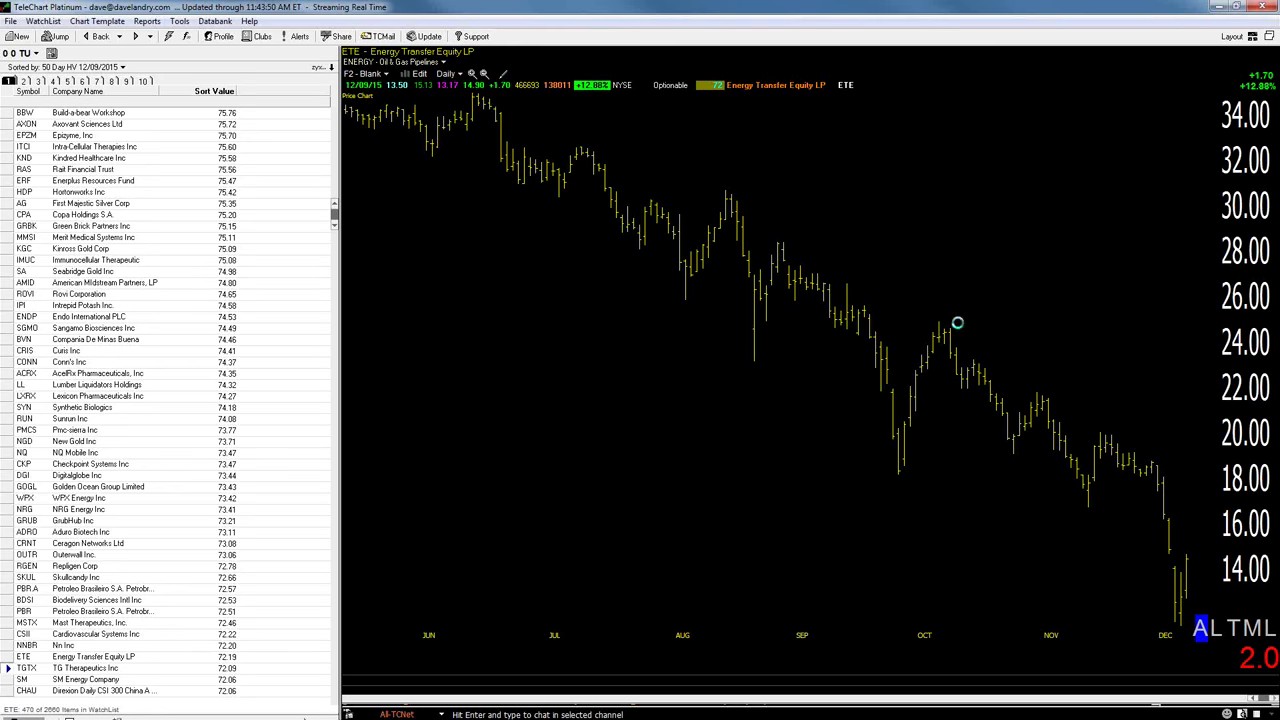
scroll(958, 324, down, 5)
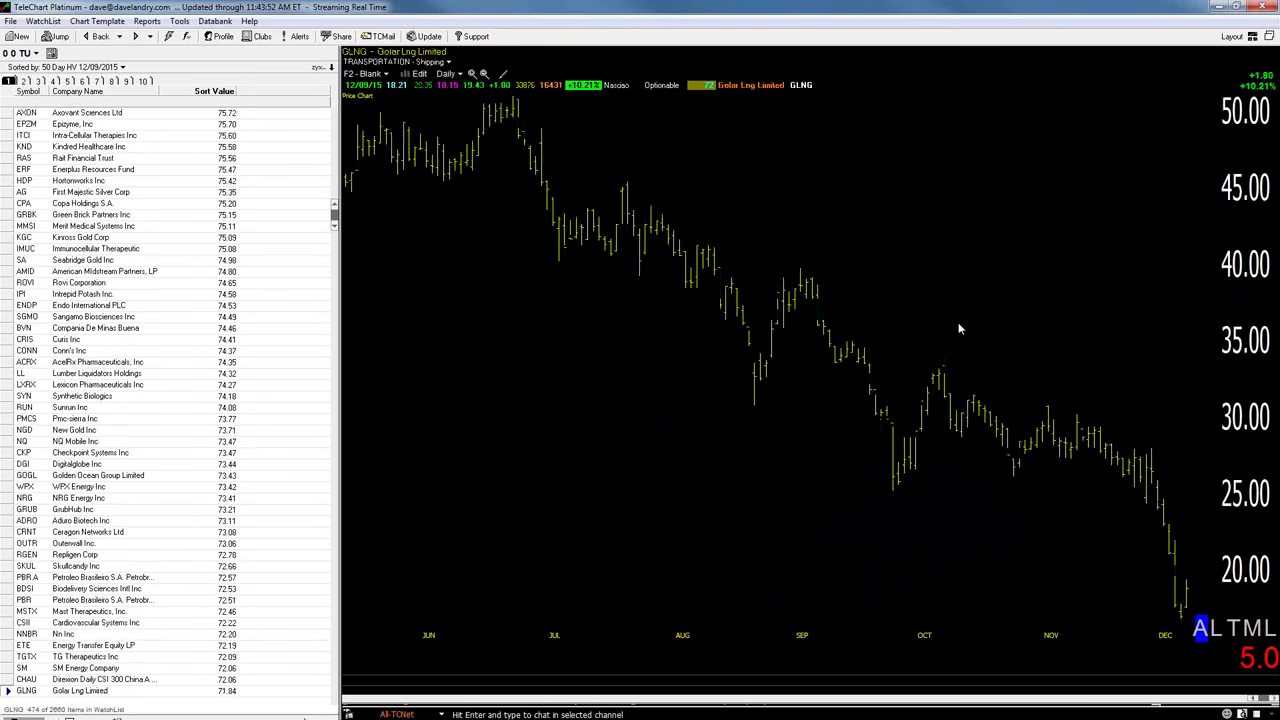
scroll(958, 328, down, 4)
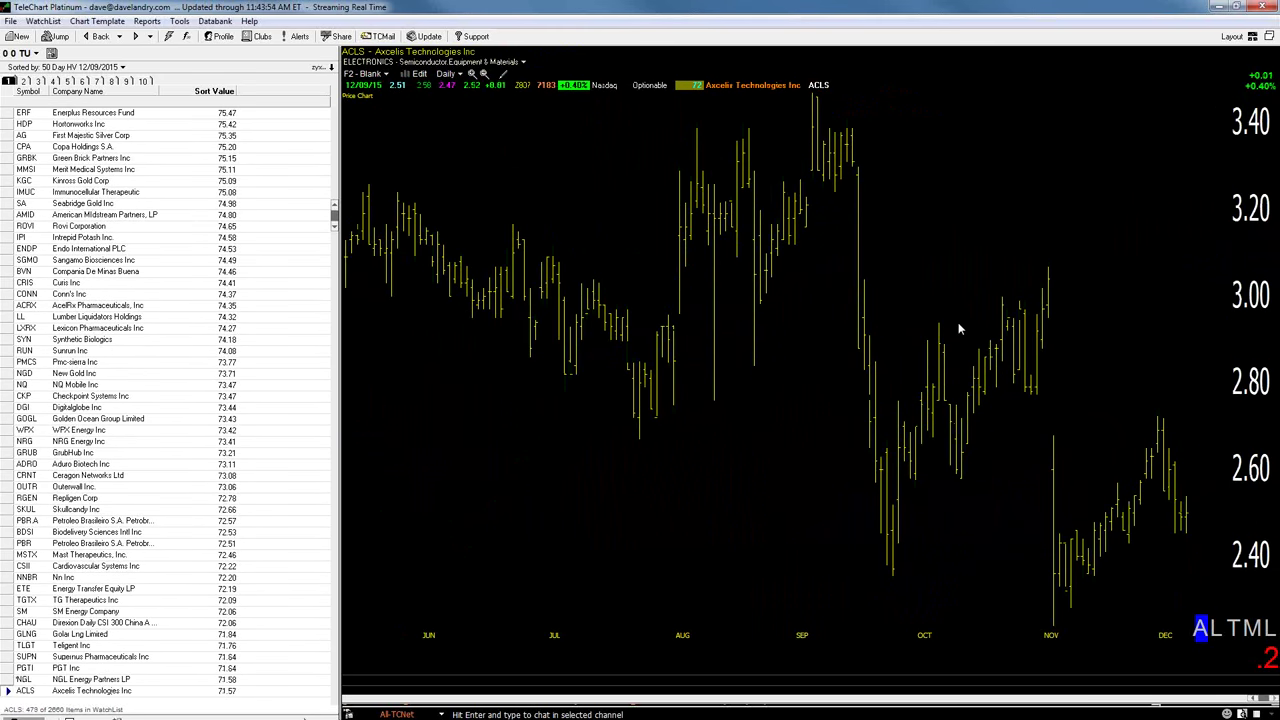
Examine the charts below Axcelis Technologies in 0 0 TU, from Gold Fields through Ohr Pharmaceuticals
scroll(958, 325, down, 2)
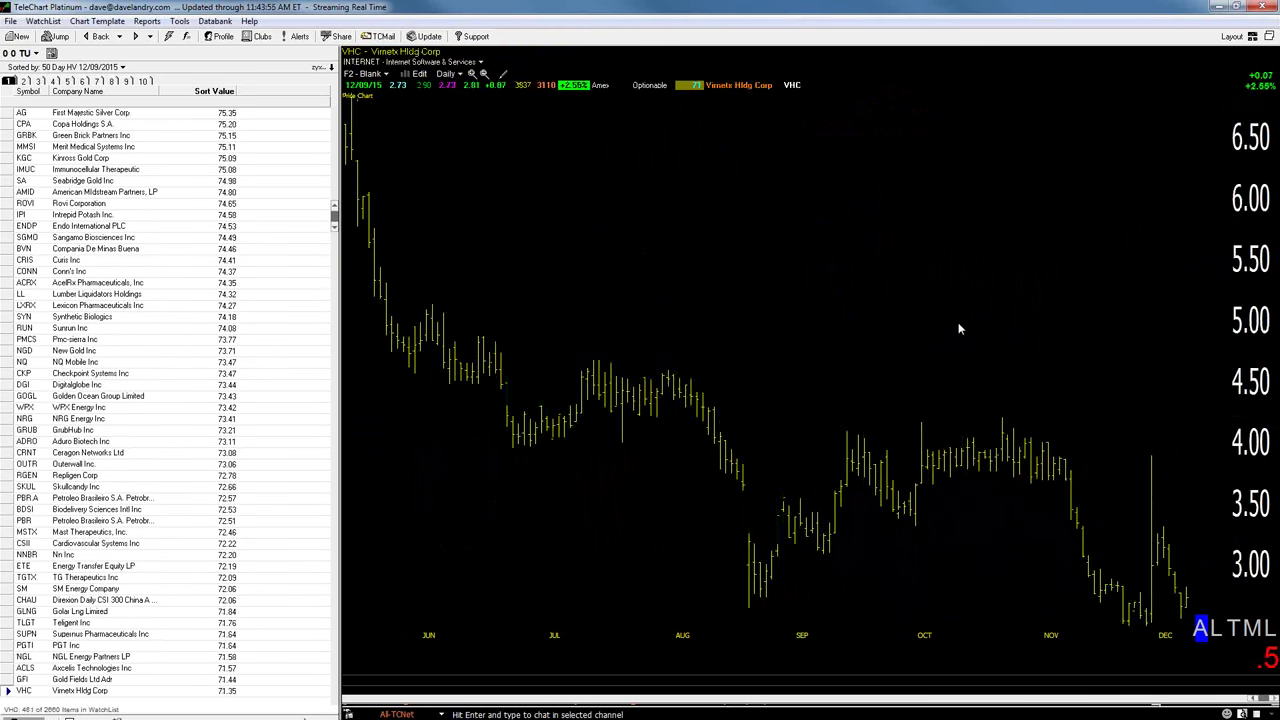
scroll(958, 325, down, 3)
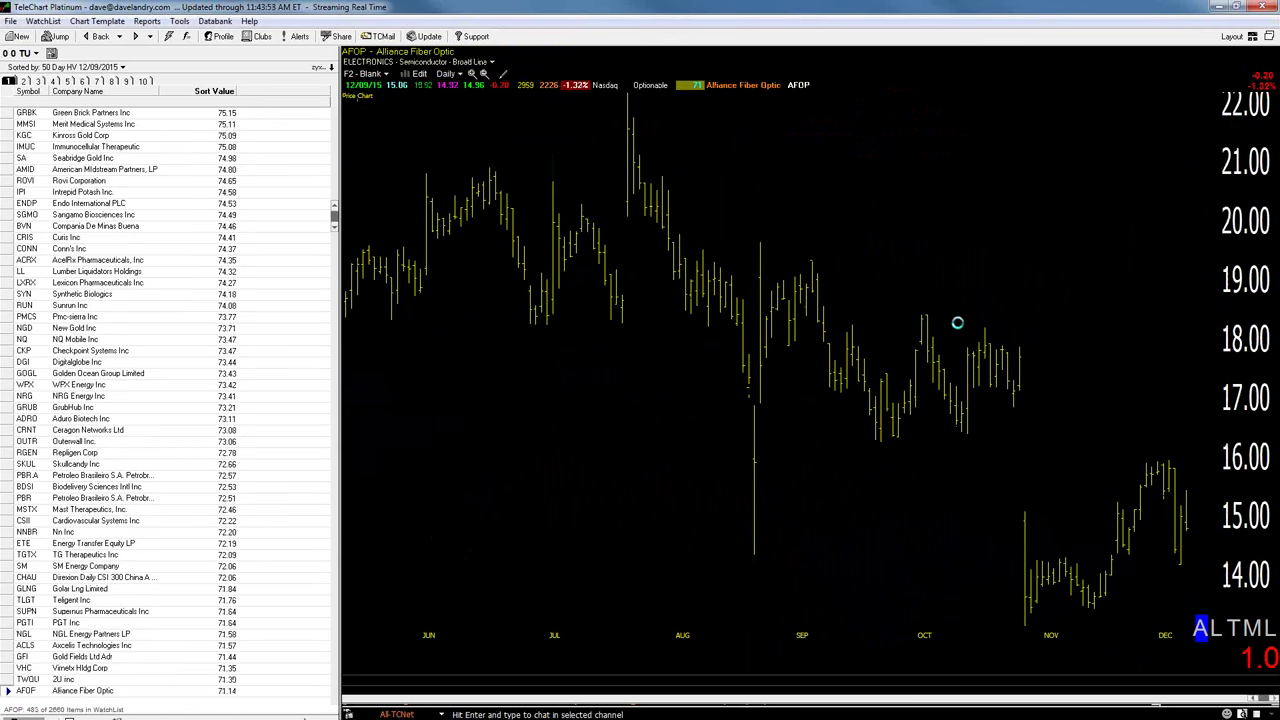
scroll(958, 328, down, 4)
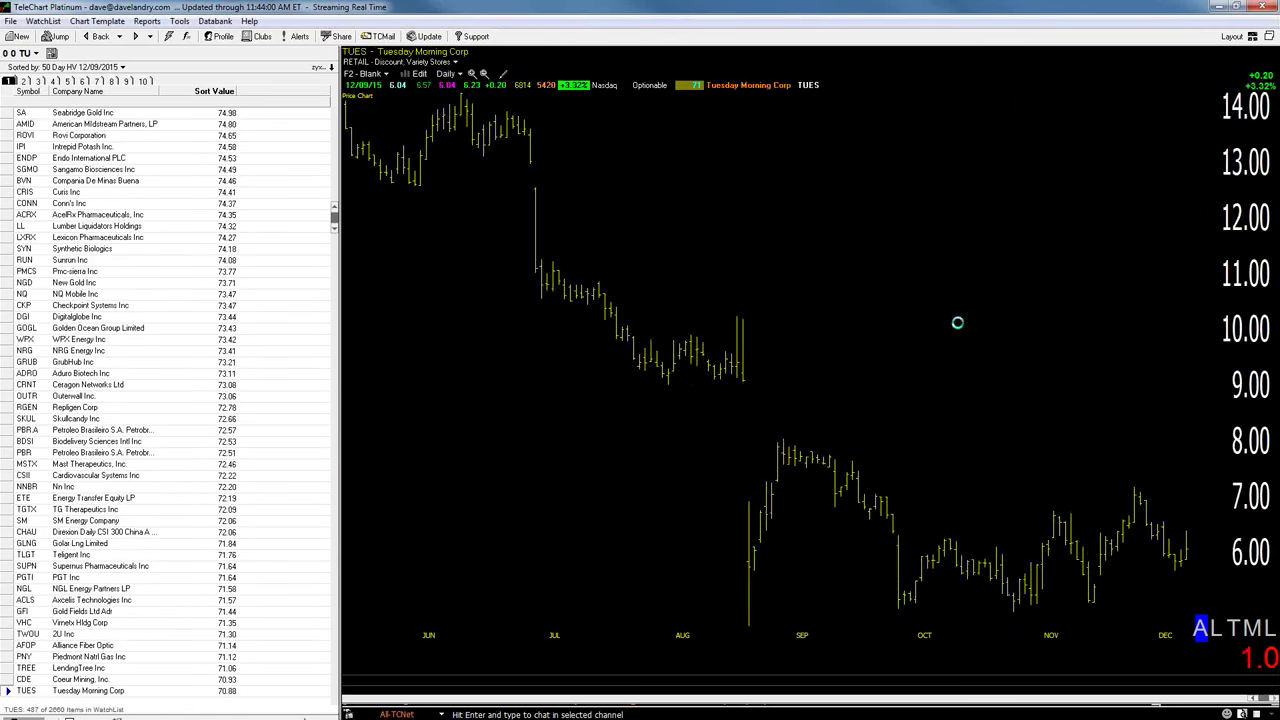
scroll(958, 328, down, 4)
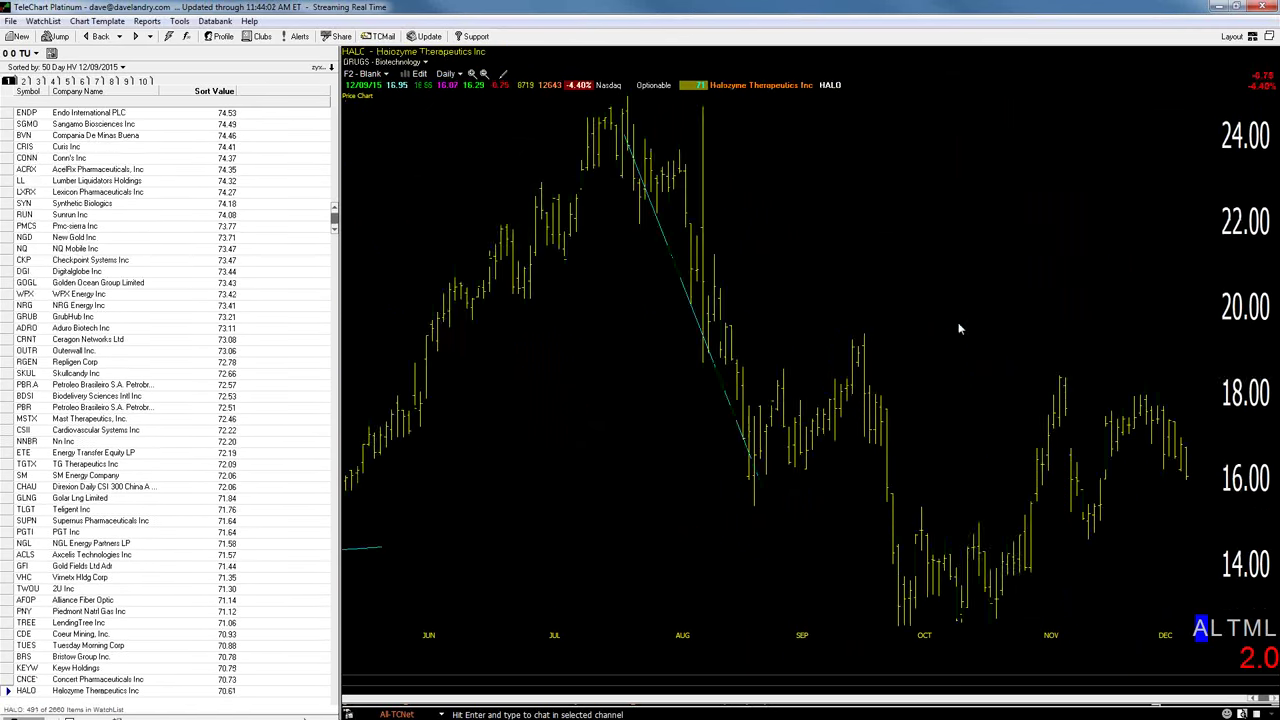
scroll(958, 328, down, 4)
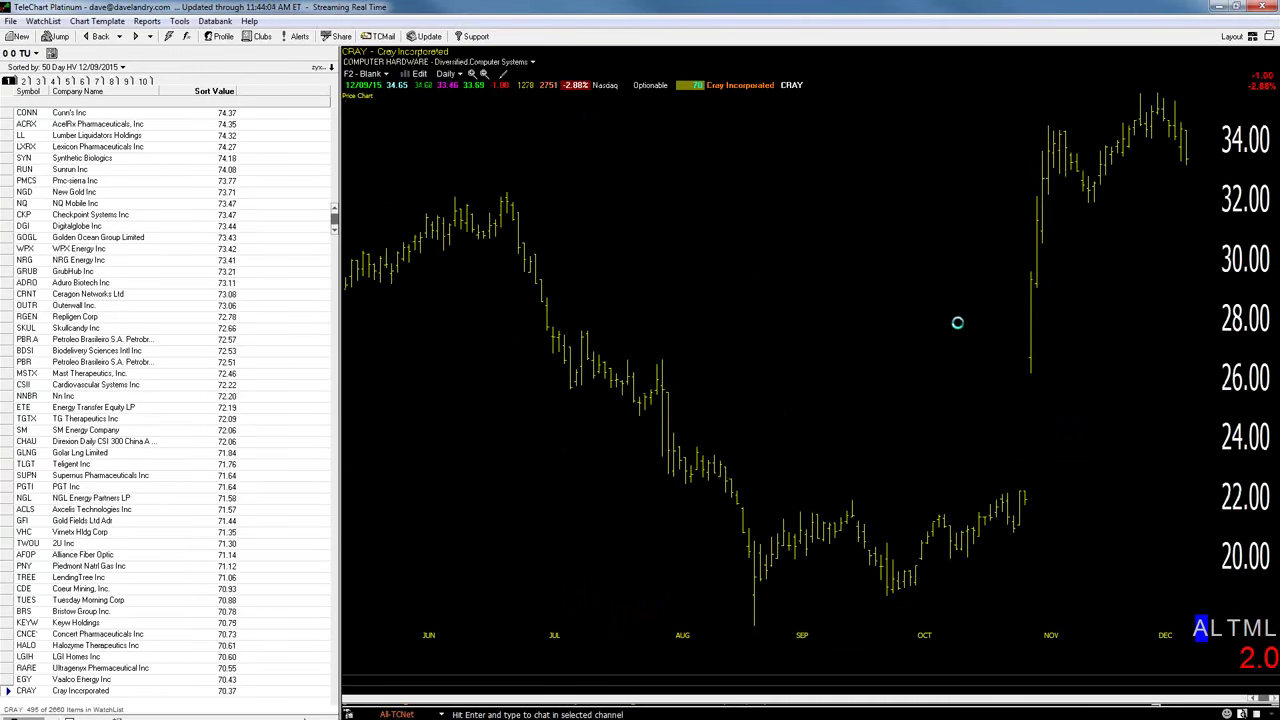
scroll(958, 328, down, 5)
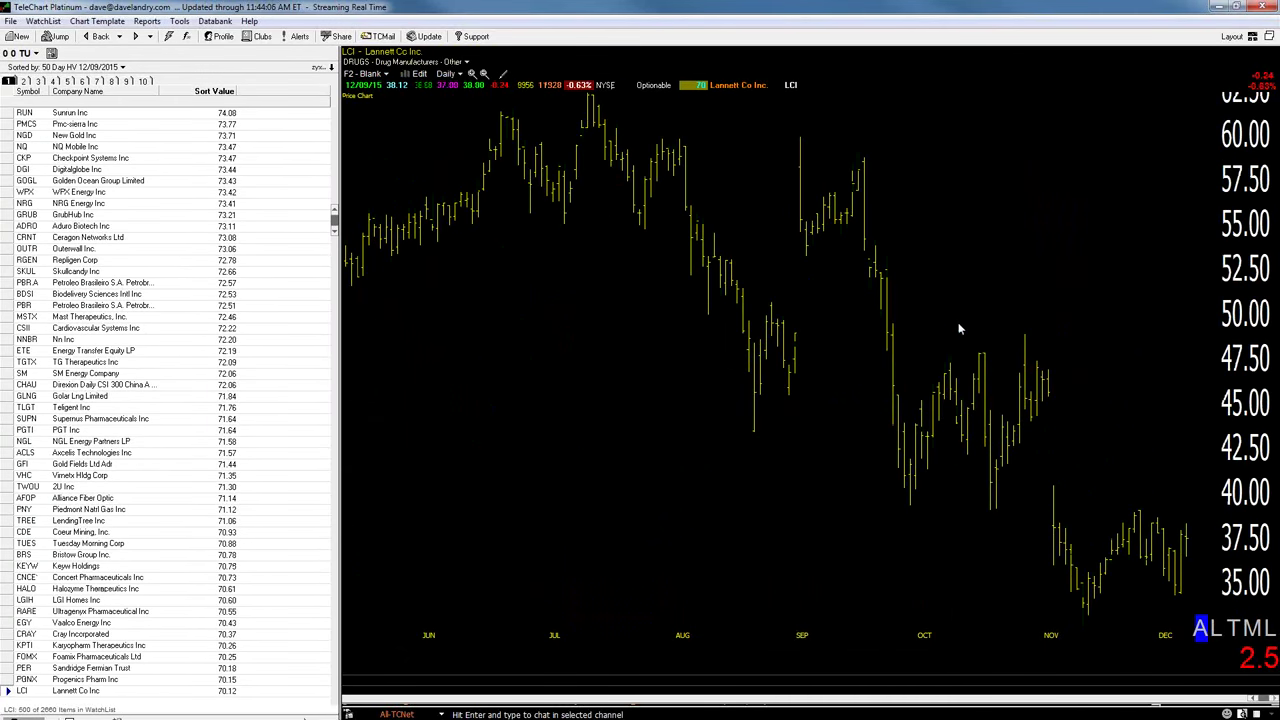
scroll(958, 328, down, 4)
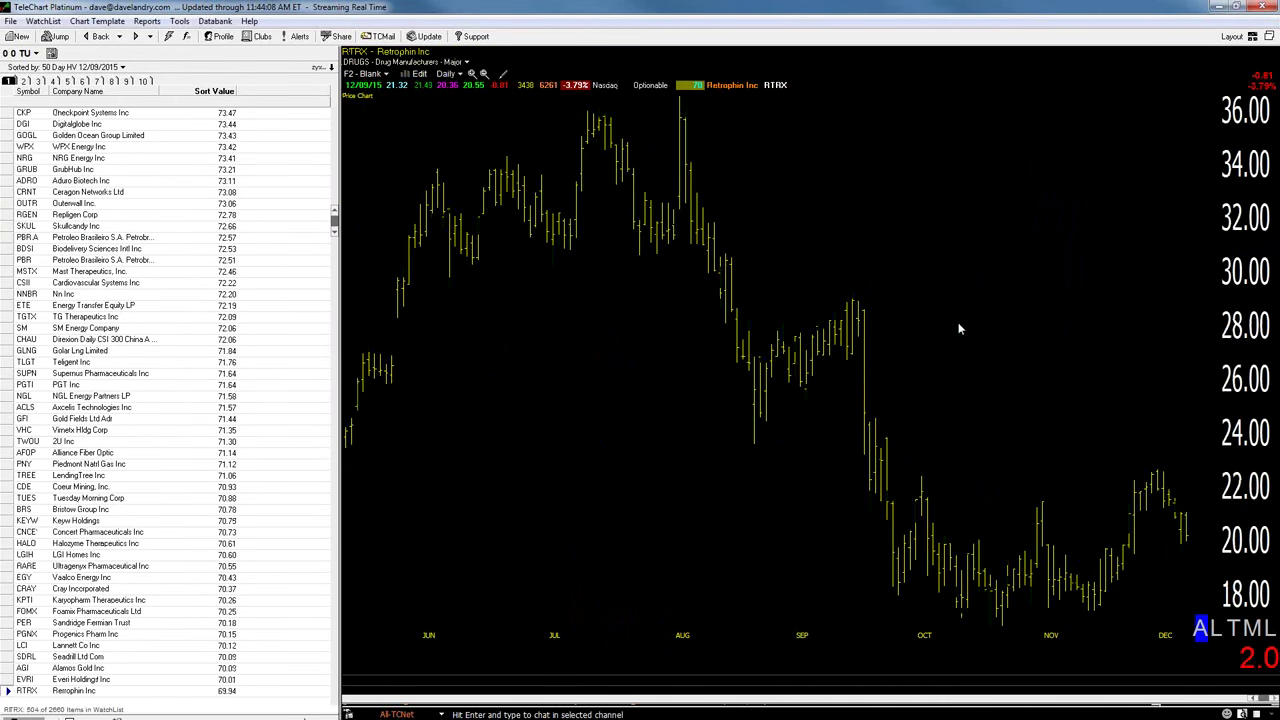
scroll(958, 324, down, 2)
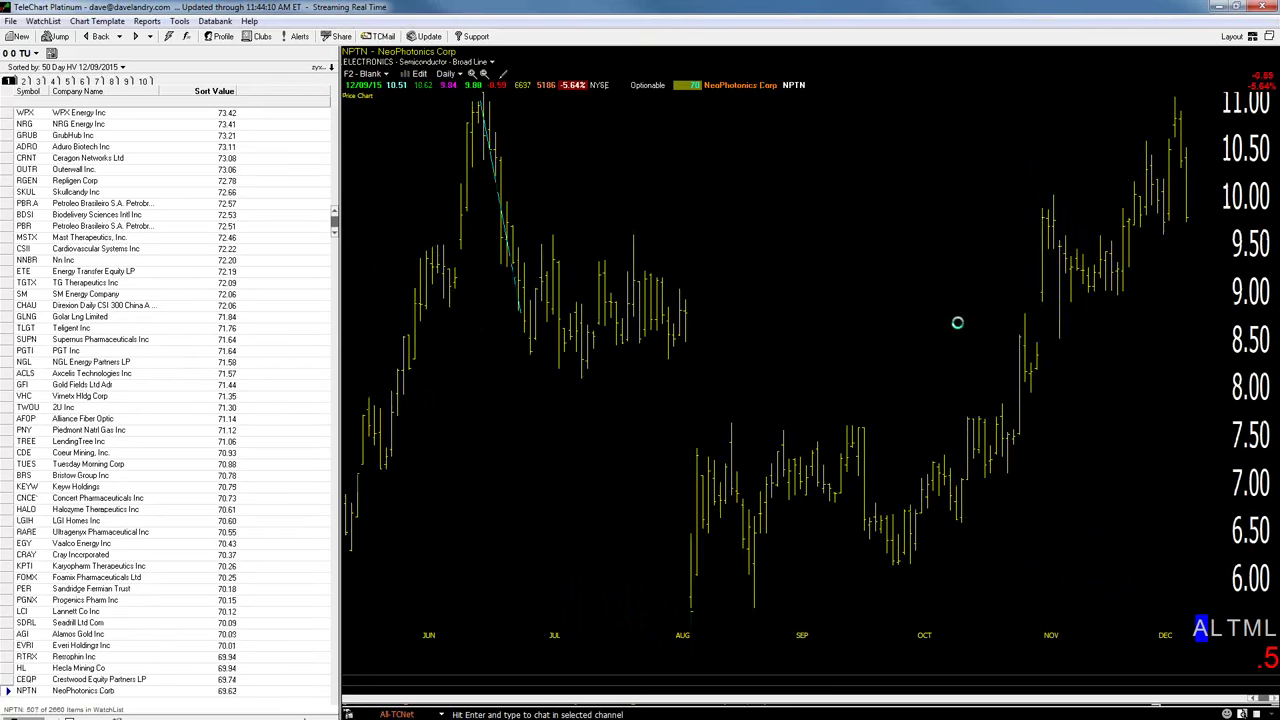
scroll(958, 326, down, 1)
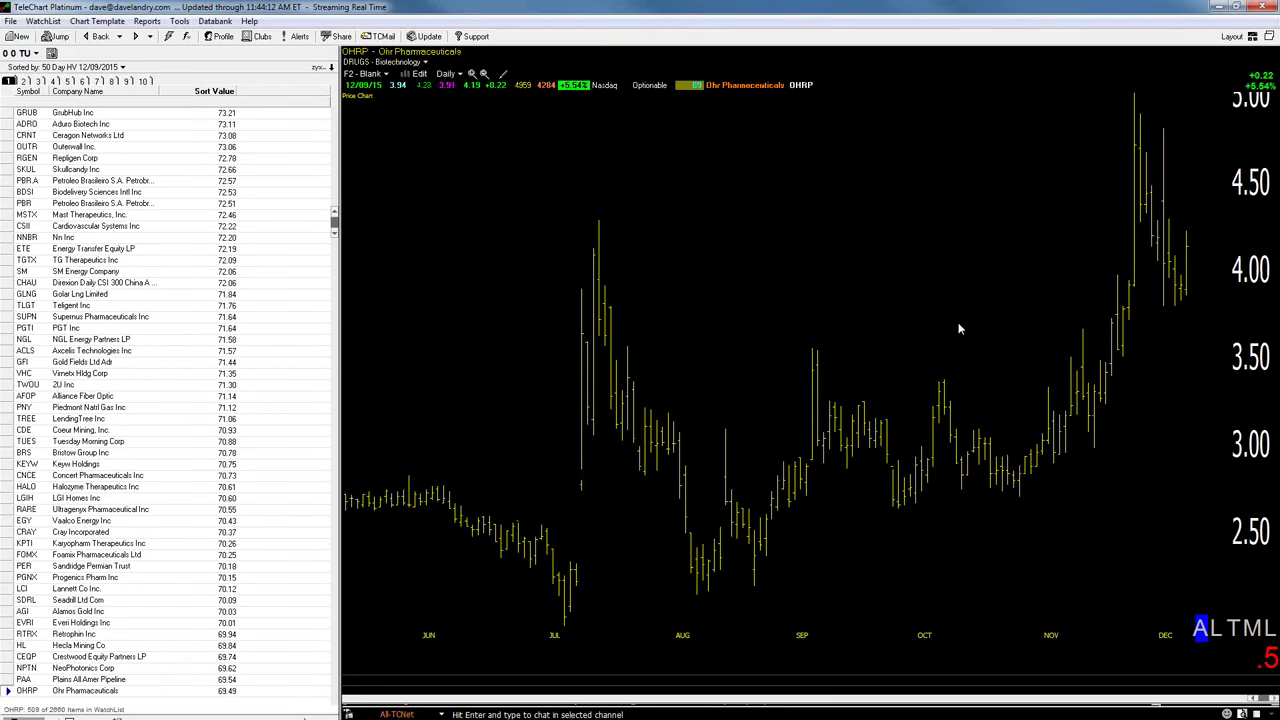
Revisit the NeoPhotonics chart, then draw a descending trendline on the Plains All Amer Pipeline chart from mid-August to the latest December bar
scroll(958, 326, up, 2)
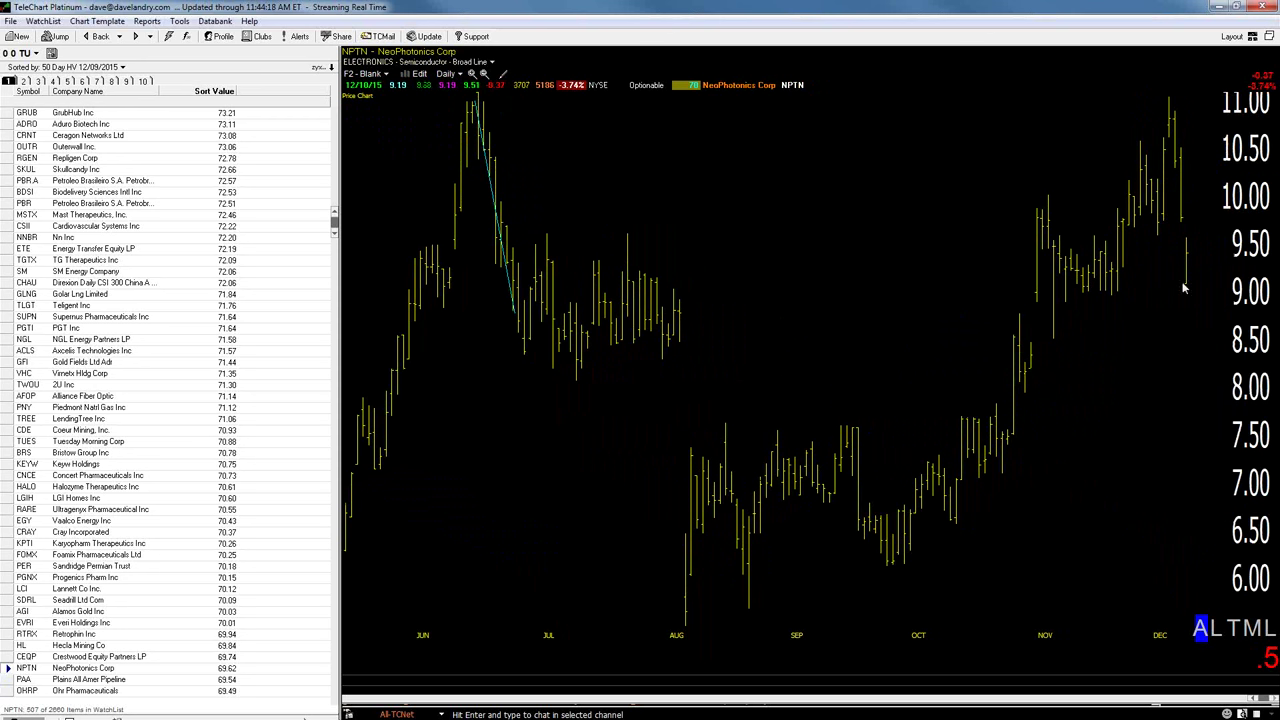
drag(1188, 256, 988, 264)
key(space)
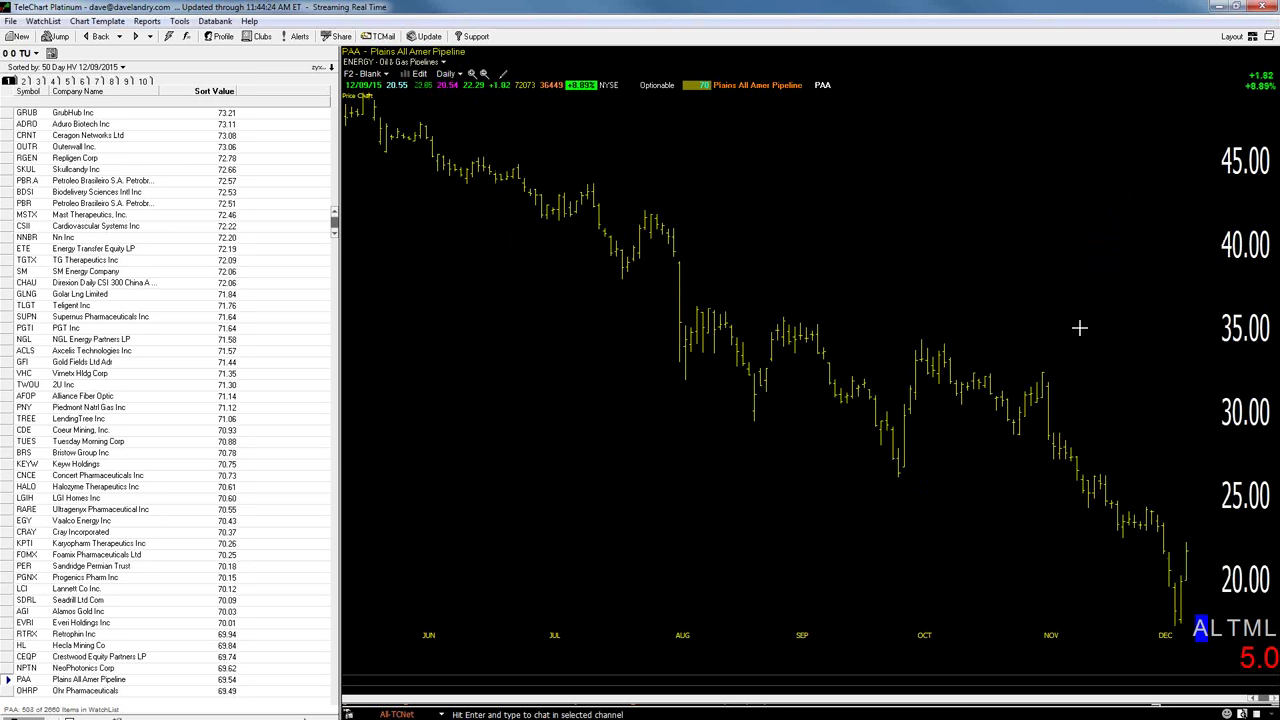
mouse_move(746, 221)
mouse_down()
mouse_move(1089, 369)
mouse_move(1192, 515)
mouse_move(1195, 545)
mouse_up()
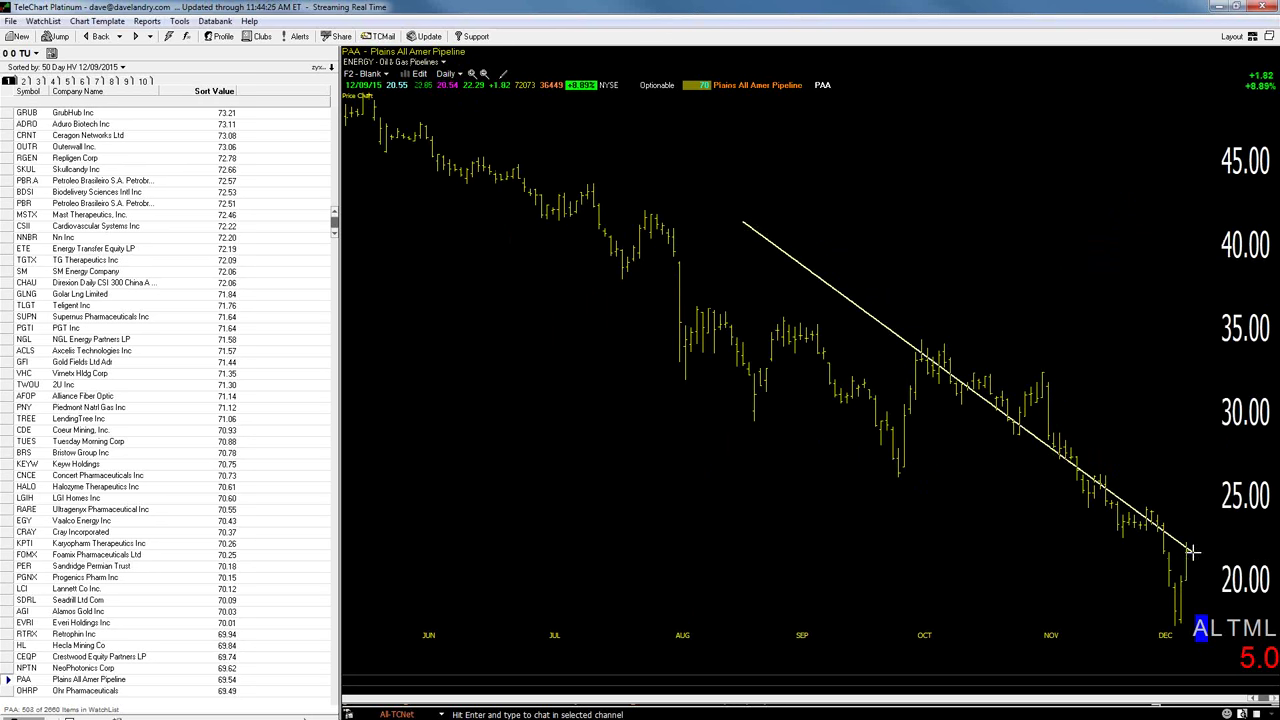
Examine the charts following Plains All Amer Pipeline, from Ohr Pharmaceuticals through Diplomat Pharmacy
key(space)
key(space)
key(space)
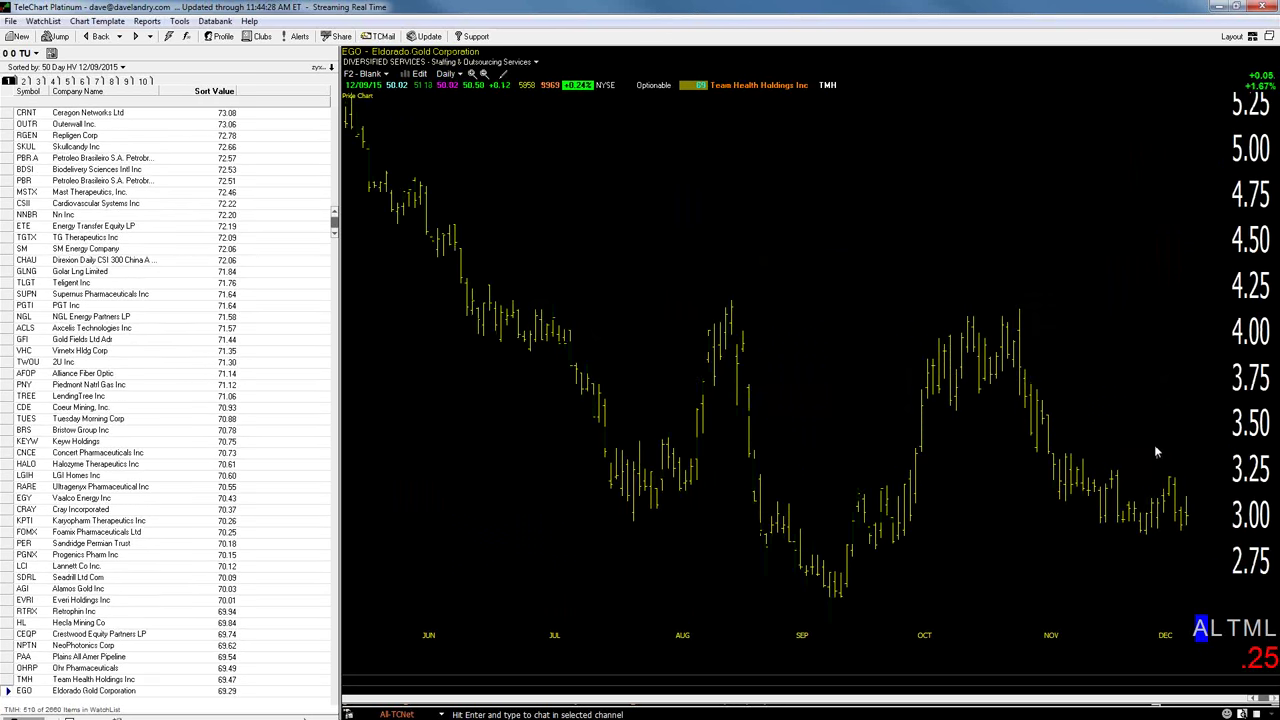
key(space)
key(space)
key(space)
key(space)
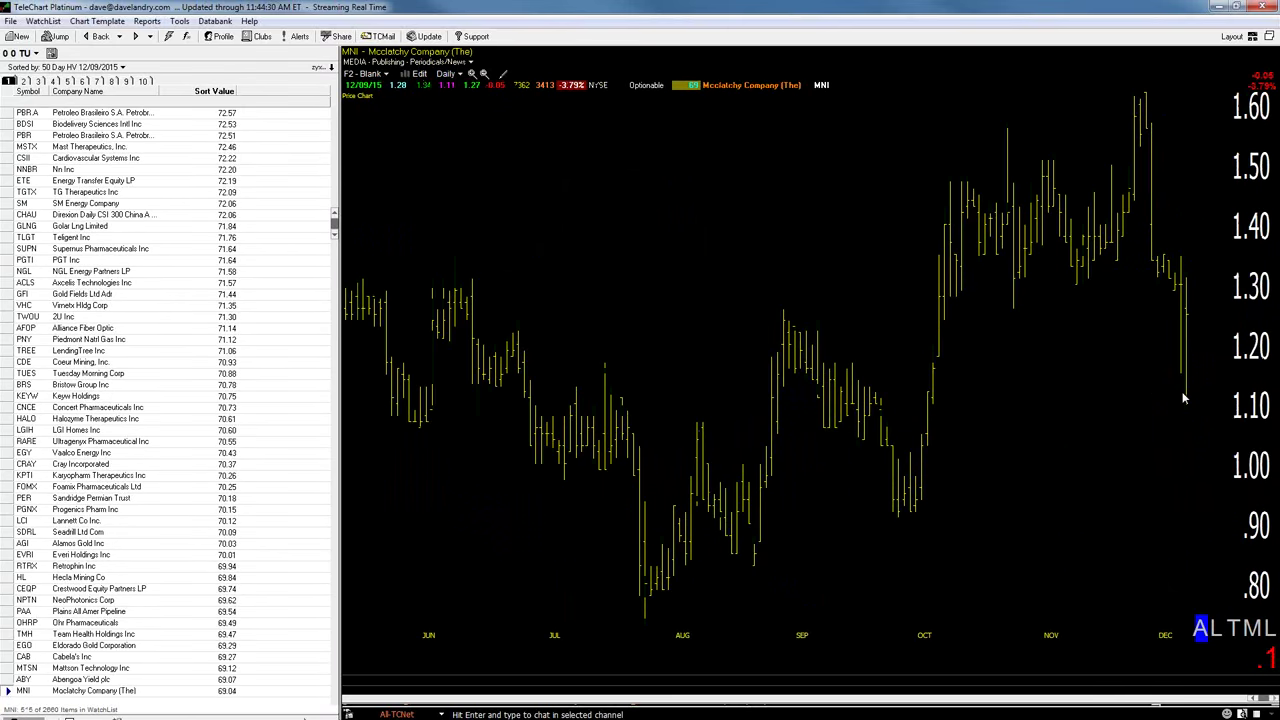
key(space)
key(space)
key(space)
key(space)
key(space)
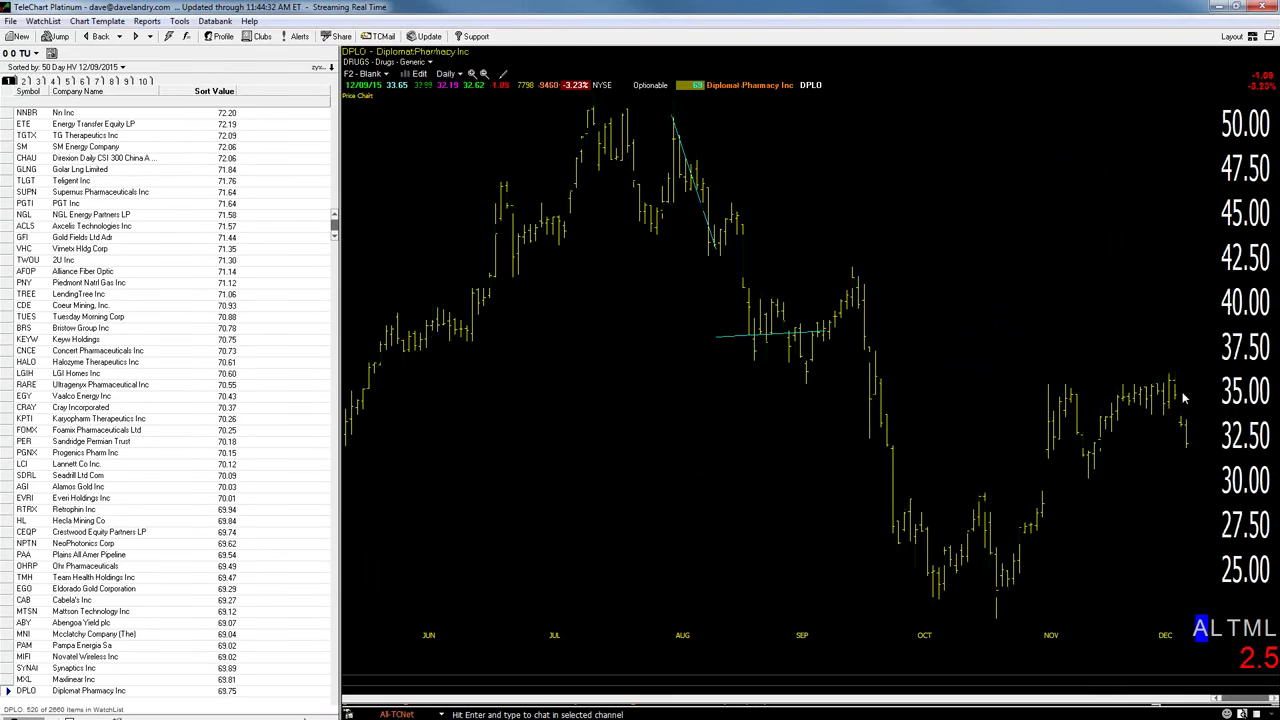
Examine the next charts in the volatility-sorted list, from Biocept through RetailMeNot
key(space)
key(space)
key(space)
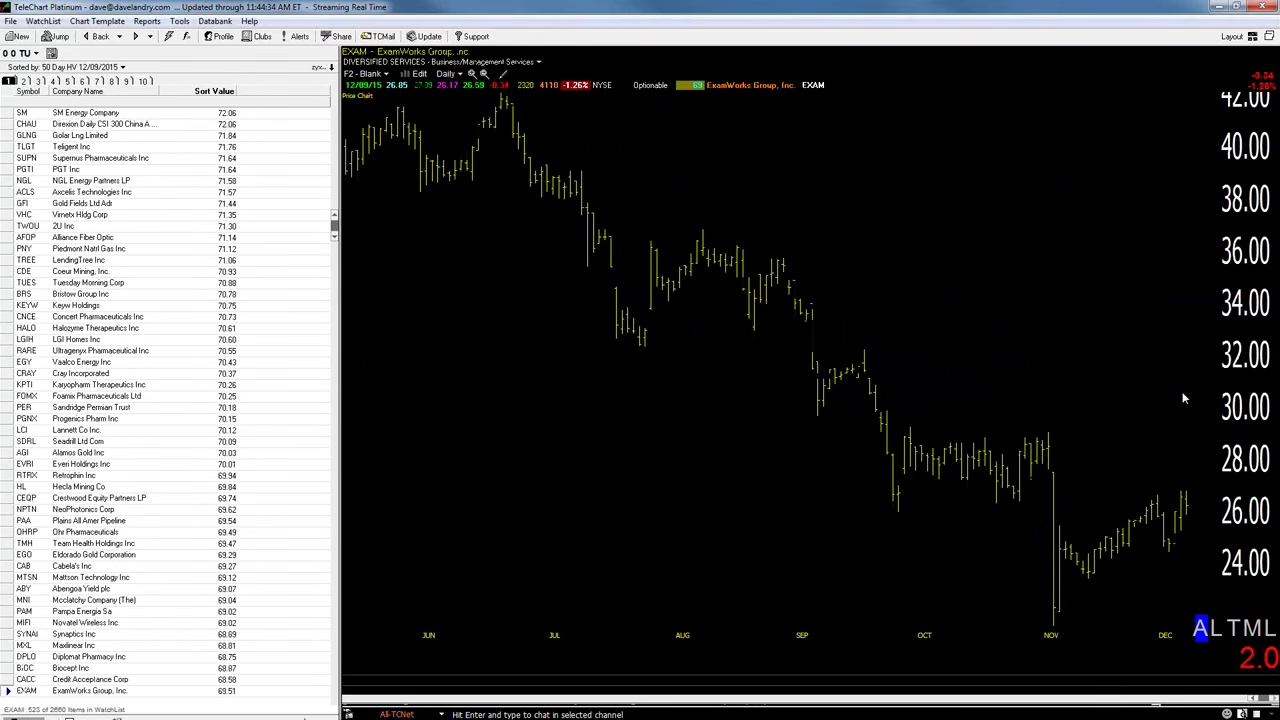
key(space)
key(space)
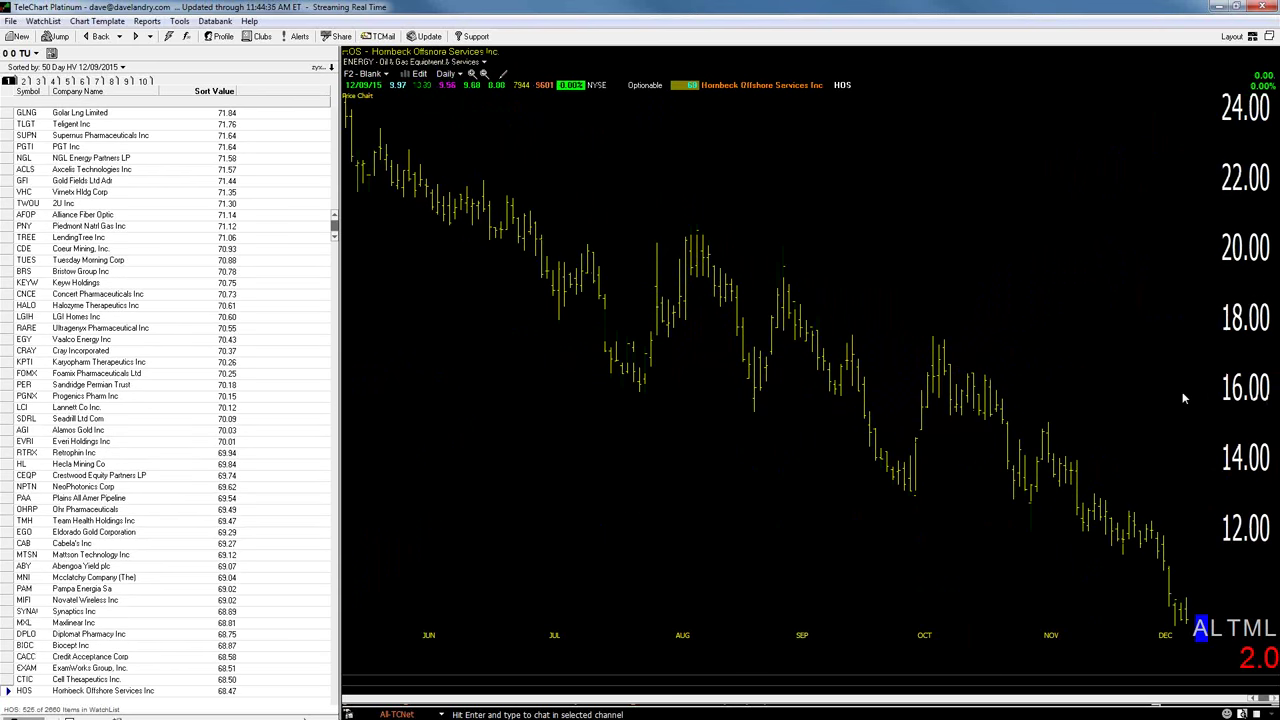
key(space)
key(space)
key(space)
key(space)
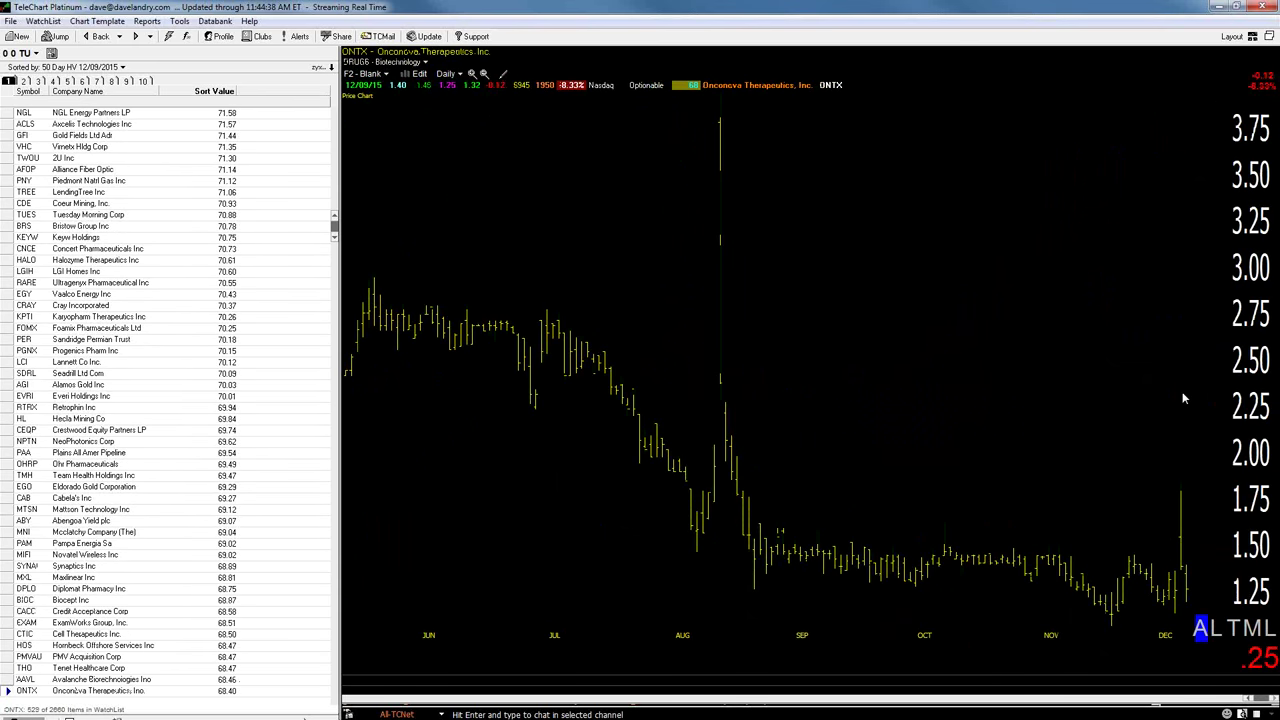
key(space)
key(space)
key(space)
key(space)
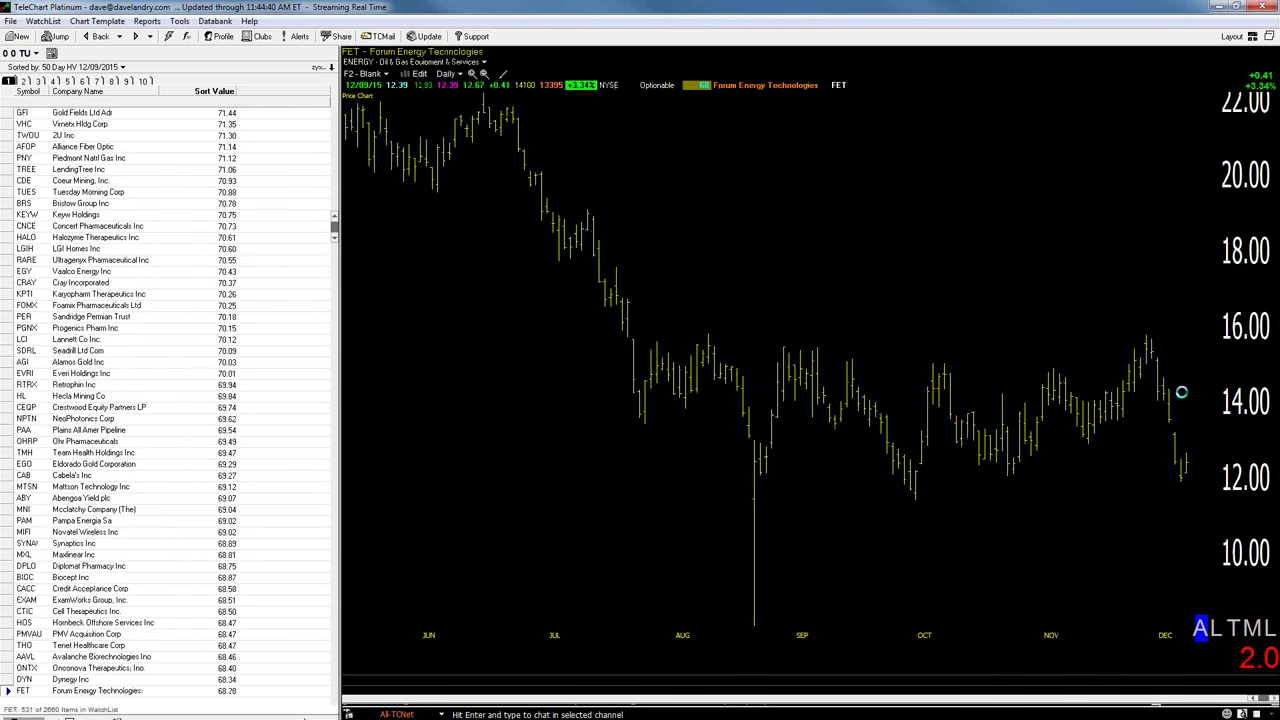
key(space)
key(space)
key(space)
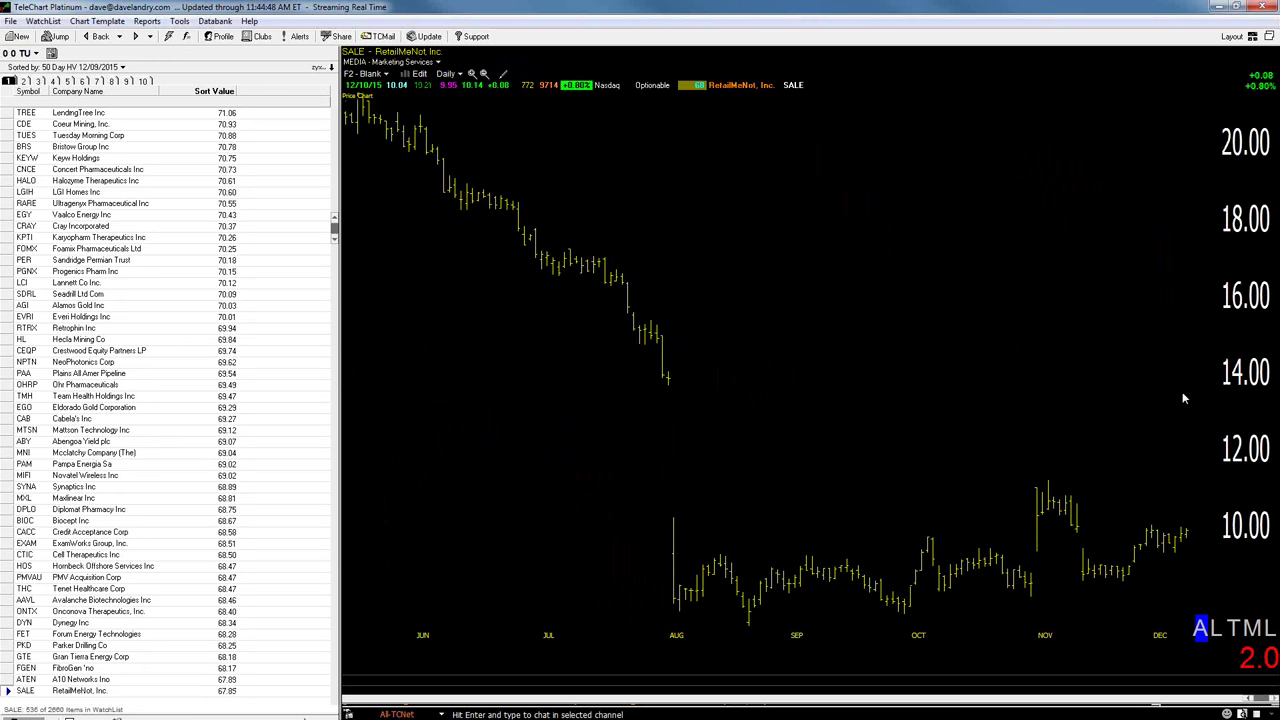
Examine the charts of the roughly 67% volatility stocks from PRA Group through Intercept Pharmaceuticals
key(space)
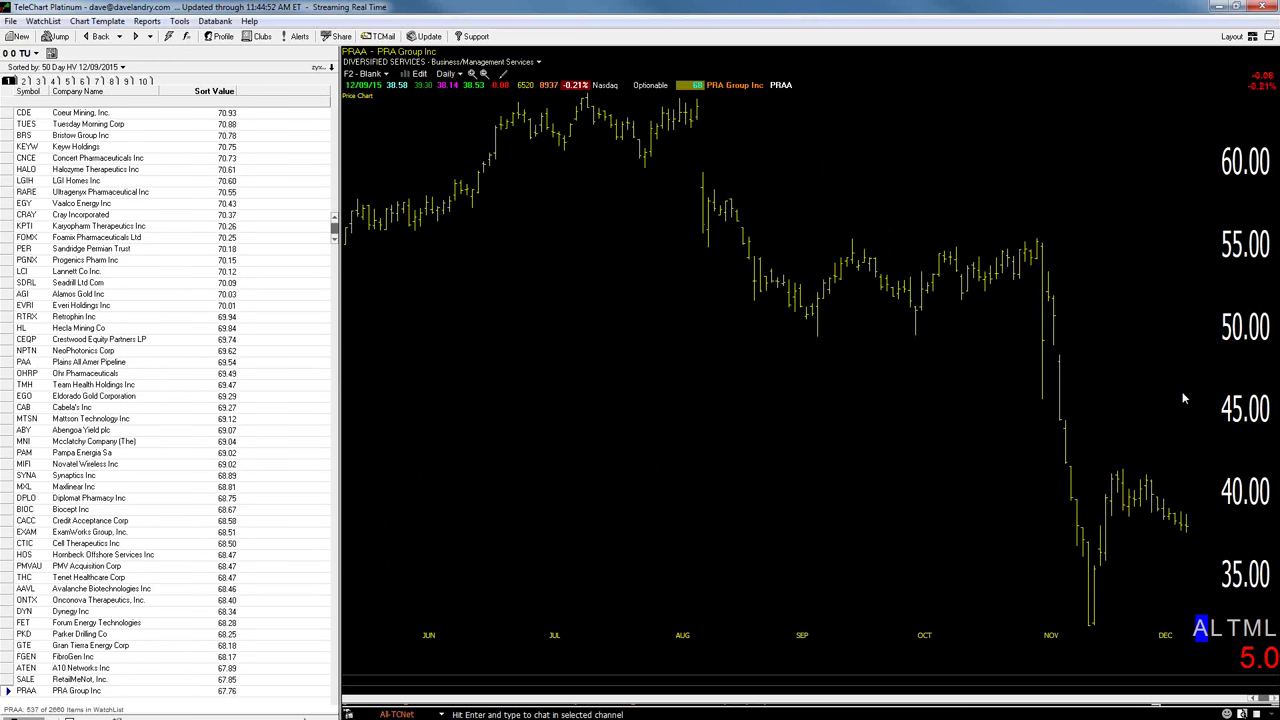
key(space)
key(space)
key(space)
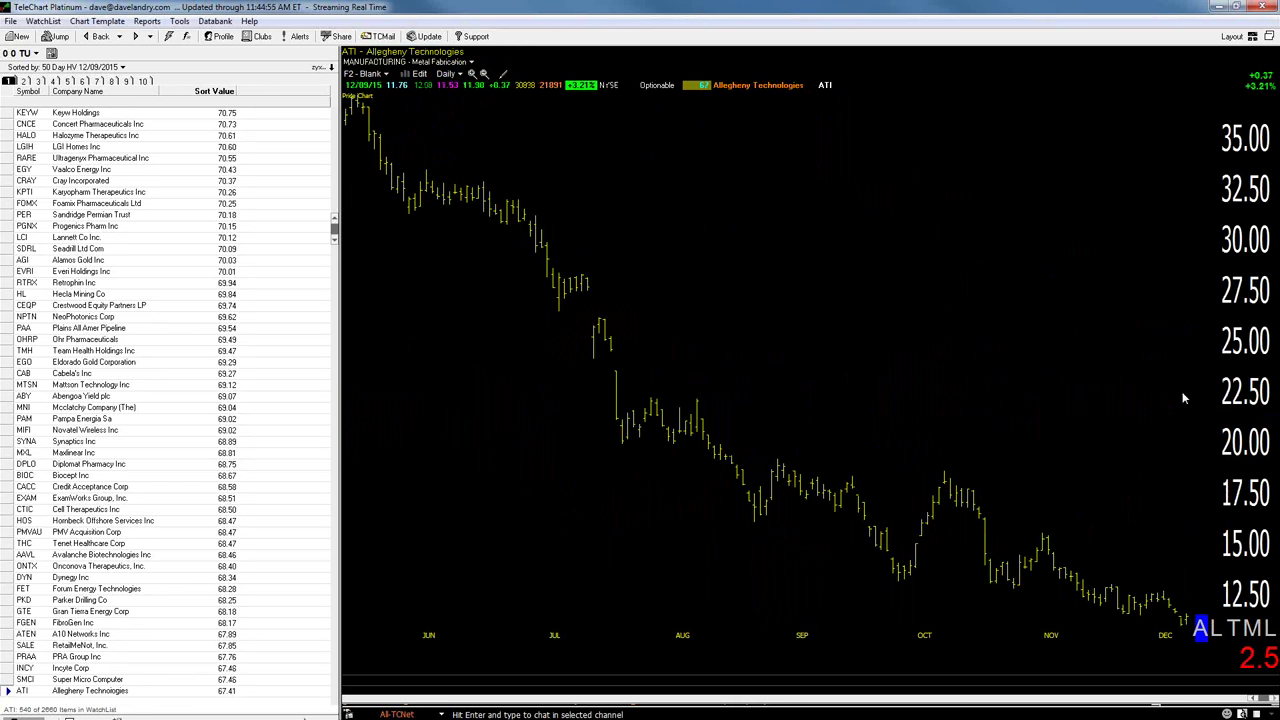
key(space)
key(space)
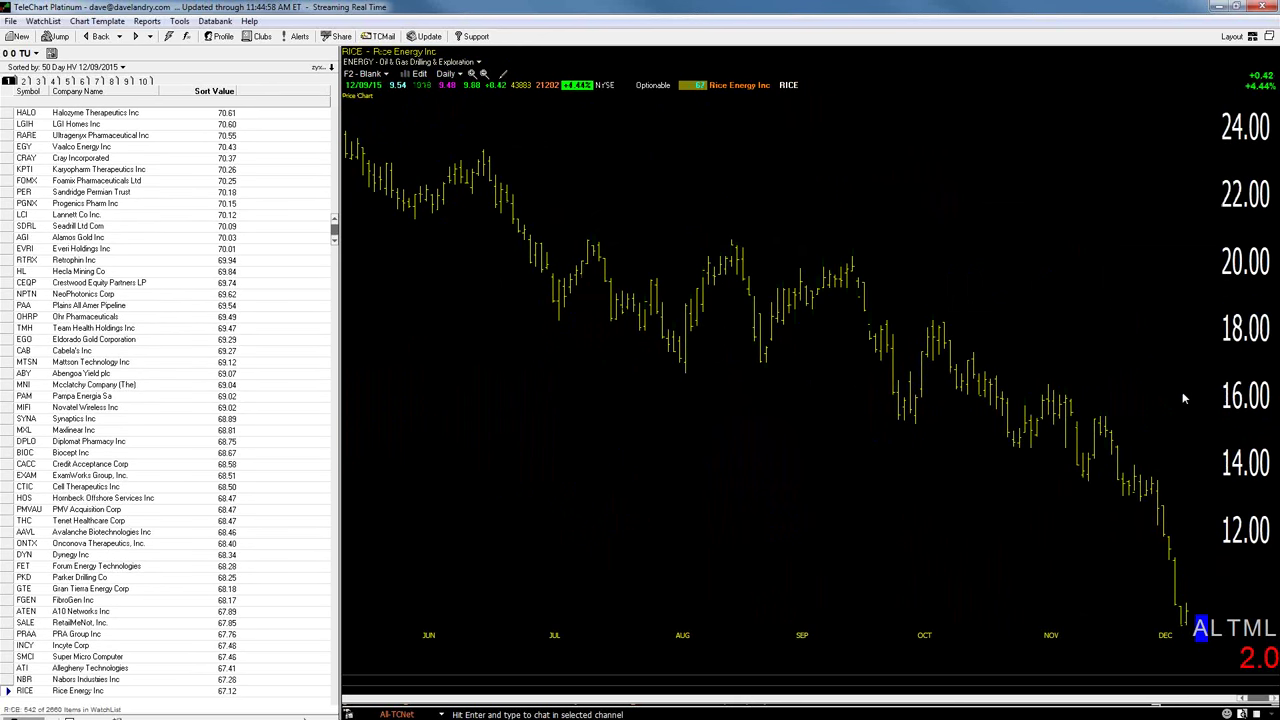
key(space)
key(space)
key(space)
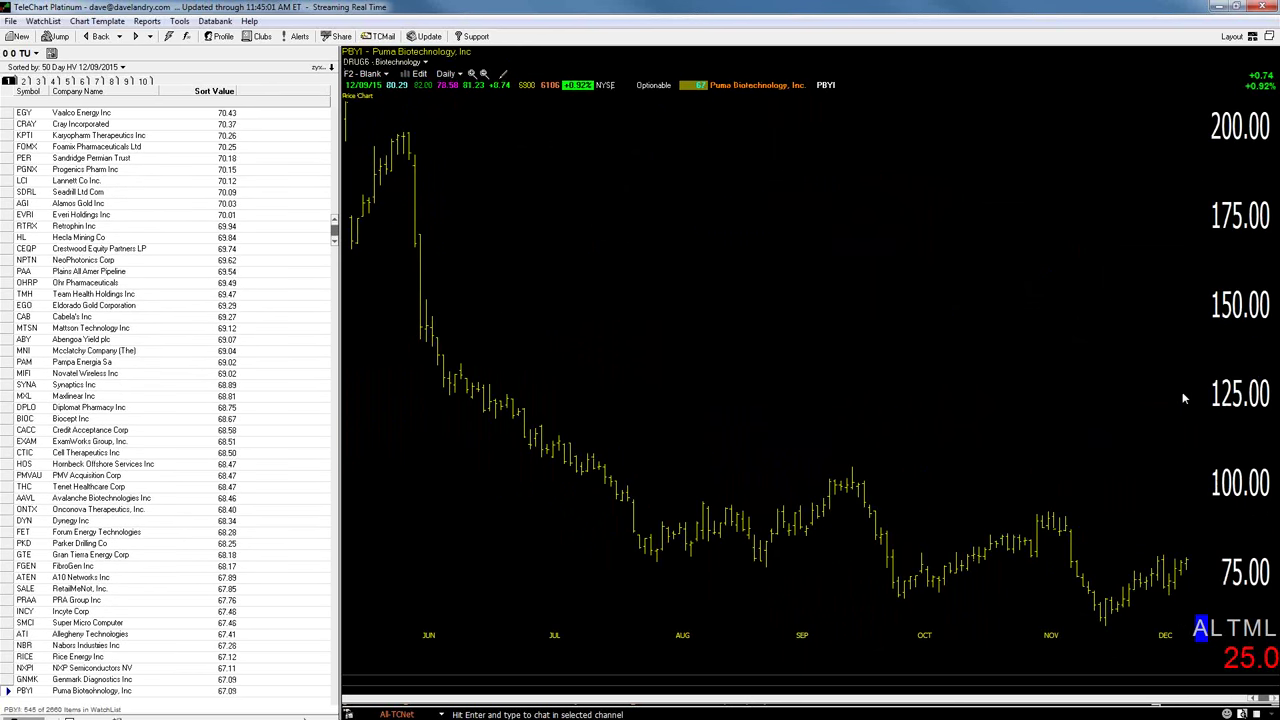
key(space)
key(space)
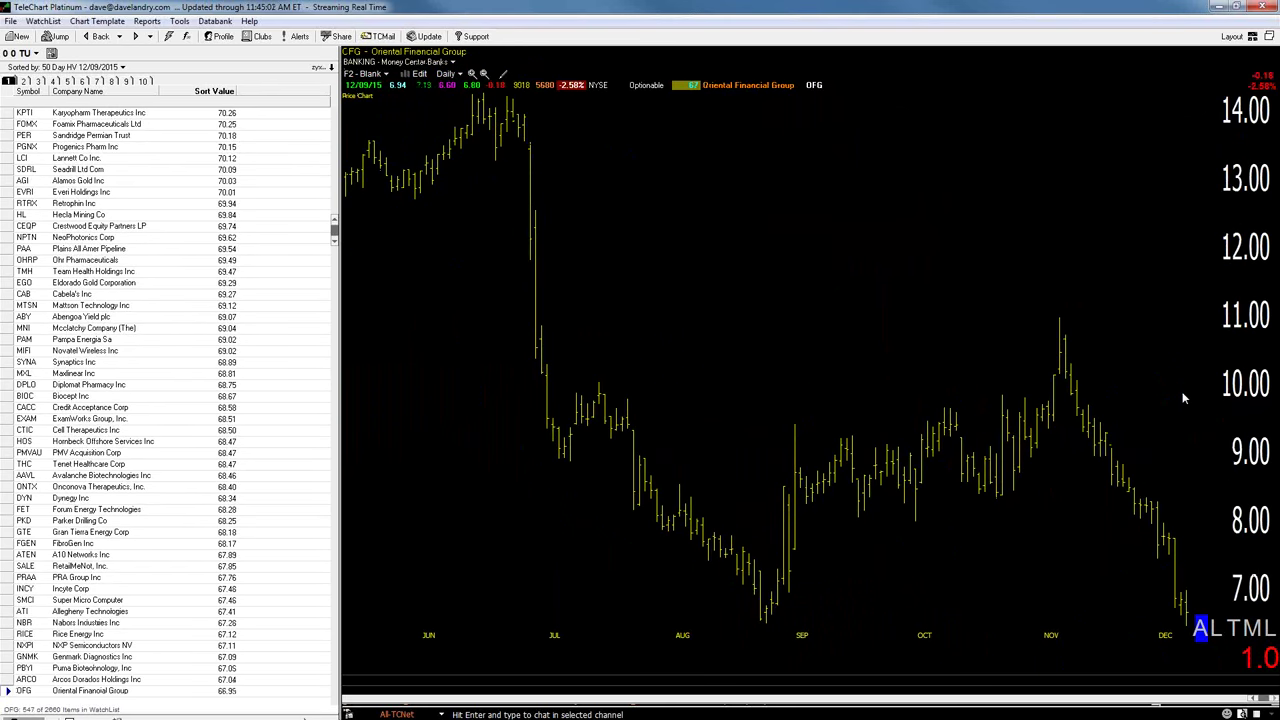
key(space)
key(space)
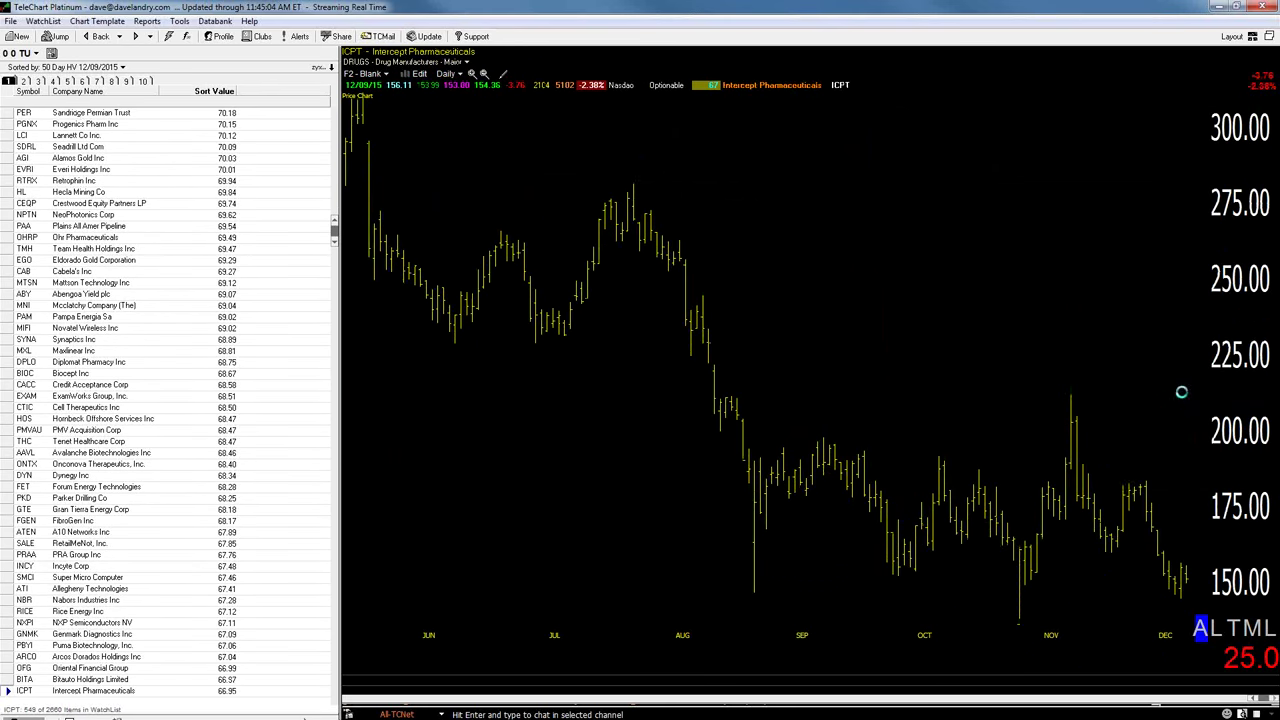
Display the Ctrip.com International chart and widen its time span to show price history back to 2013
key(space)
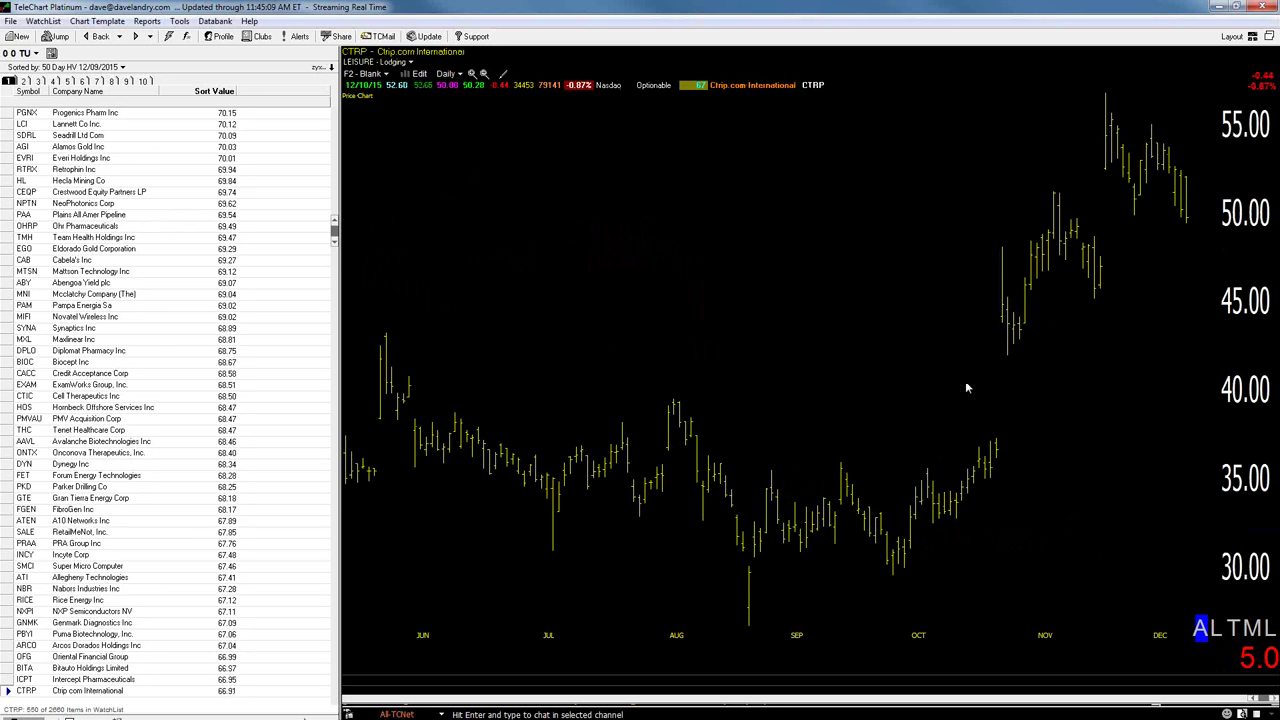
click(483, 74)
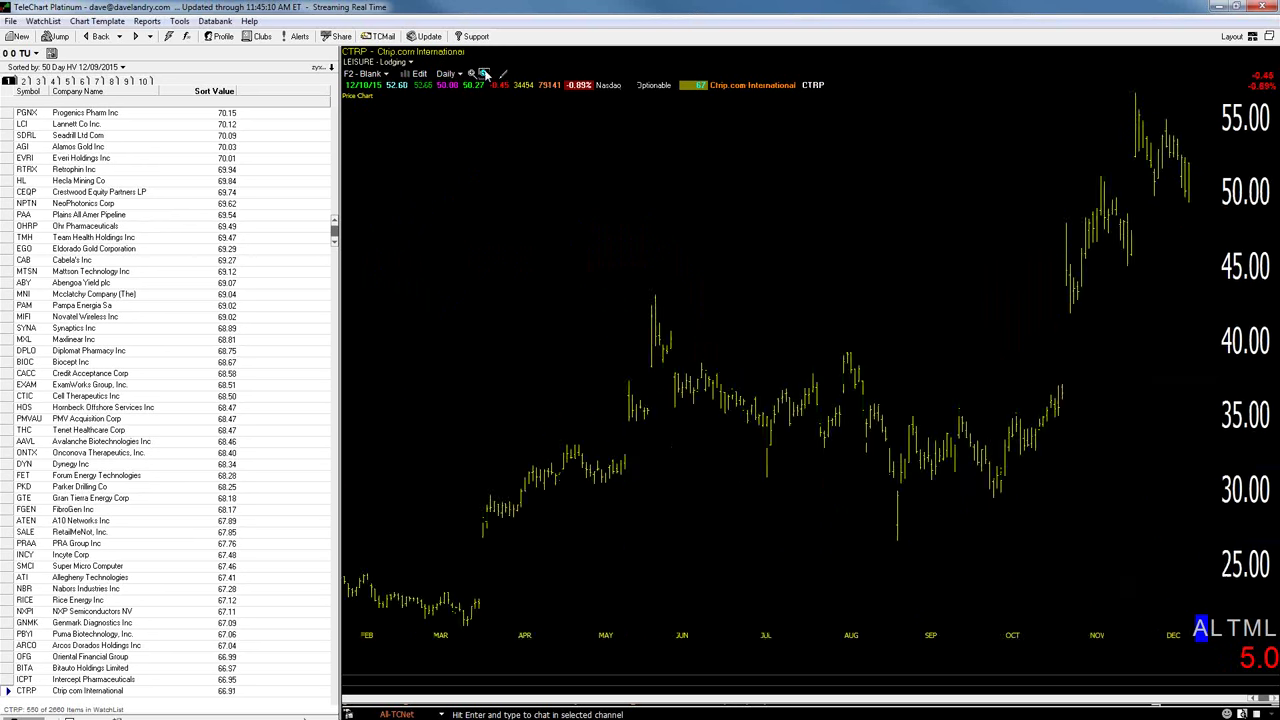
click(483, 74)
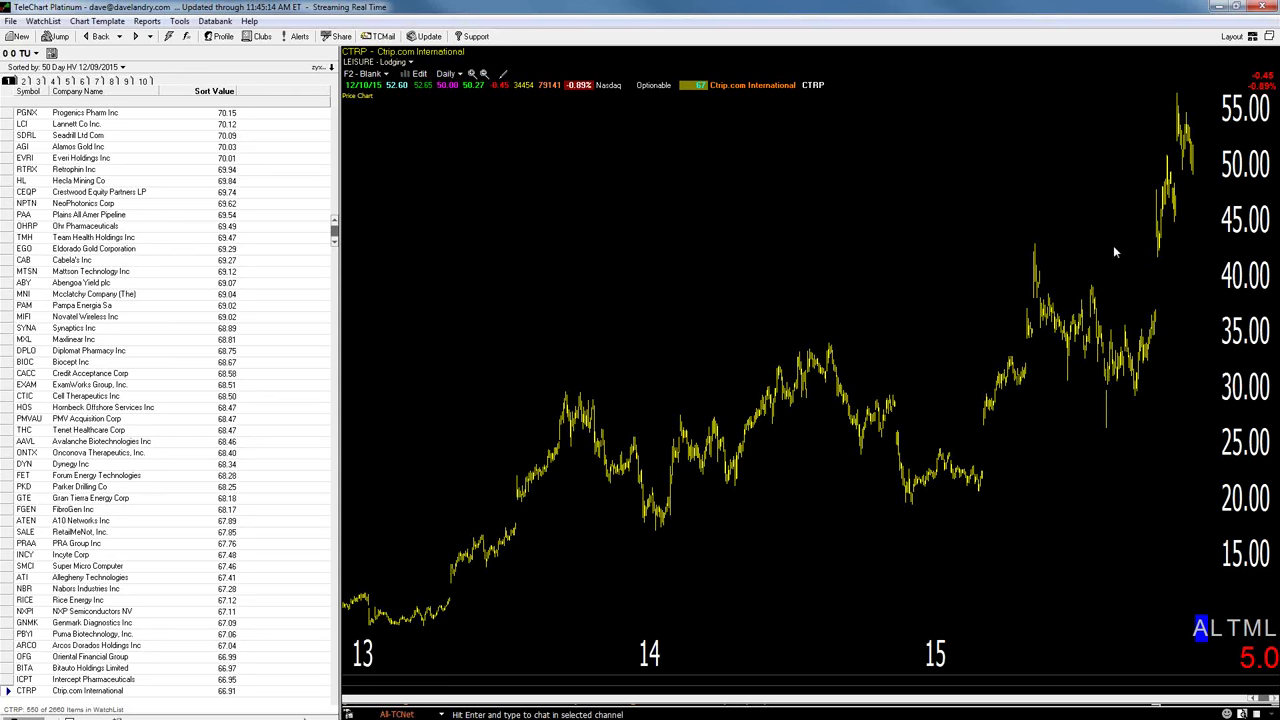
Examine the charts after Ctrip.com International, from Superior Energy Svcs through 3d Systems
key(space)
key(space)
key(space)
key(space)
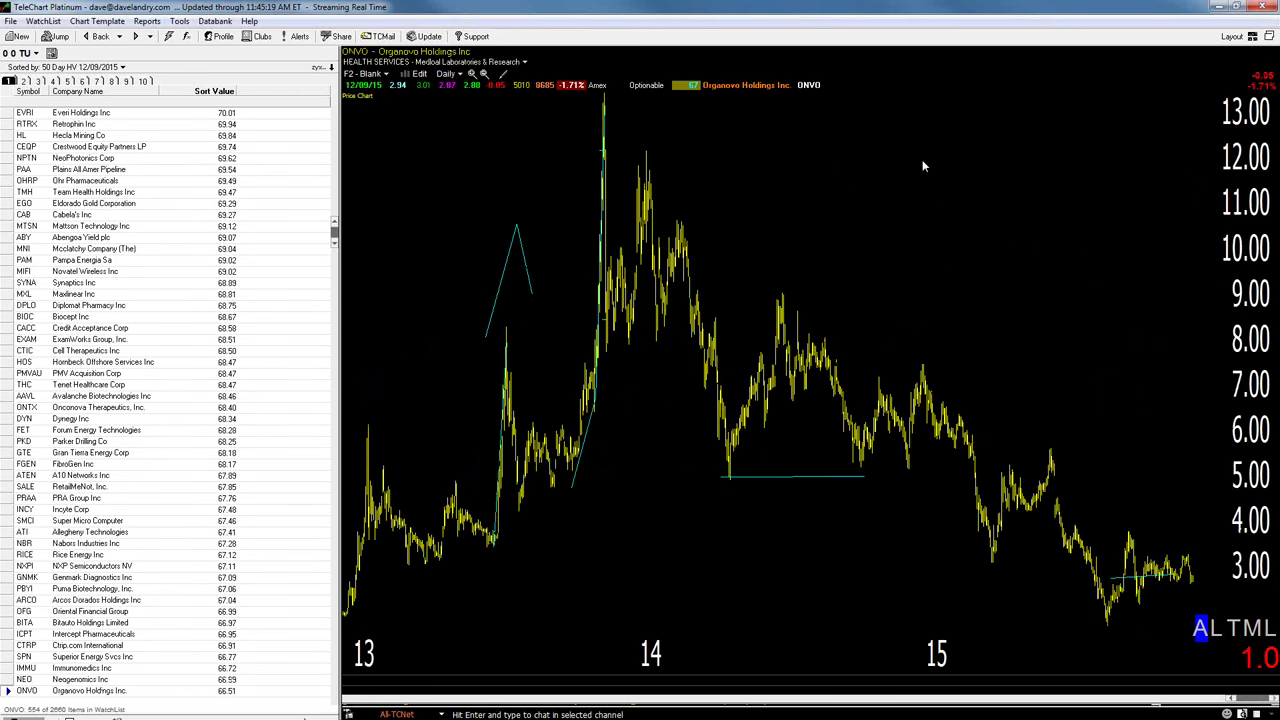
key(space)
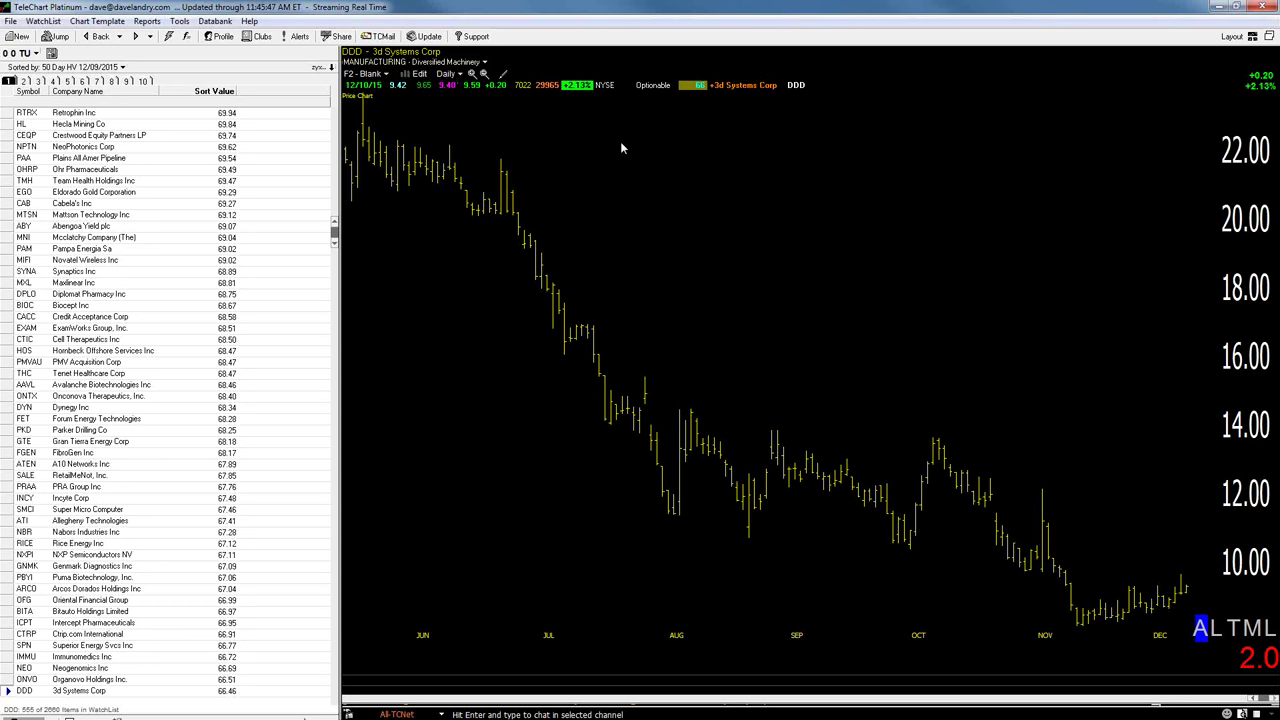
Look up the GLD chart and widen its time span to show several years of price history
text(GLD)
key(Return)
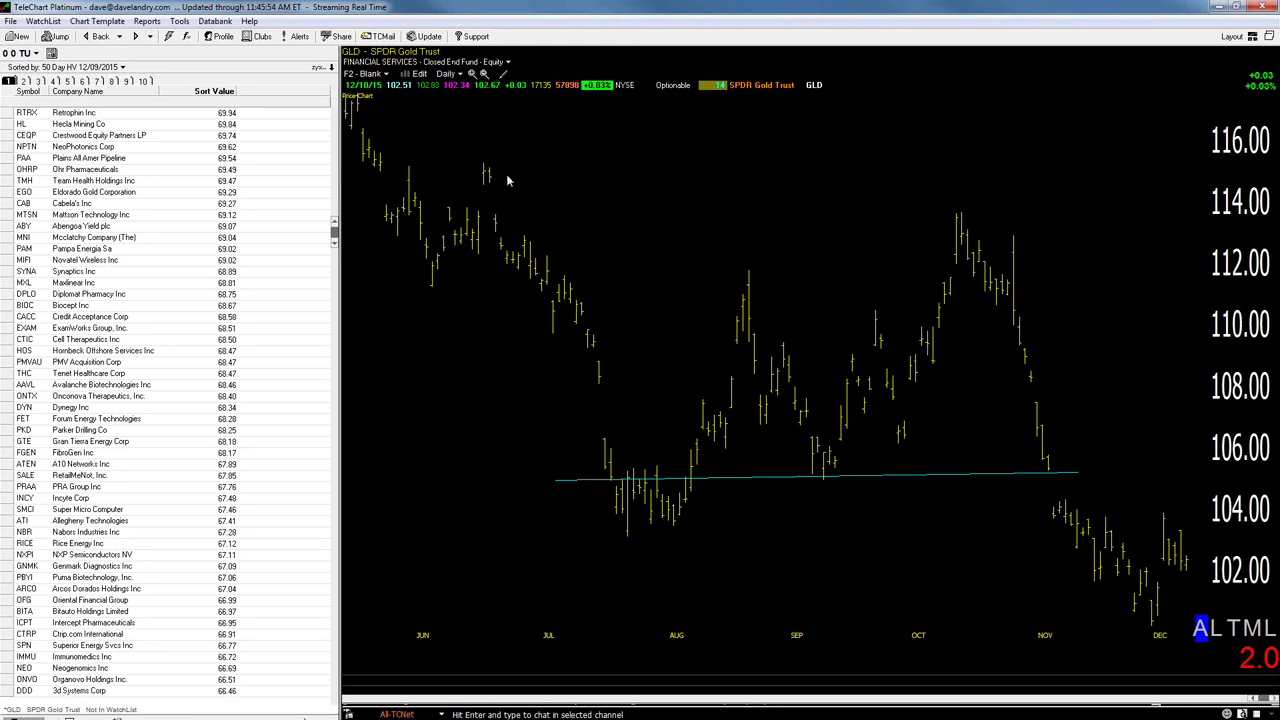
click(484, 74)
click(484, 74)
click(484, 74)
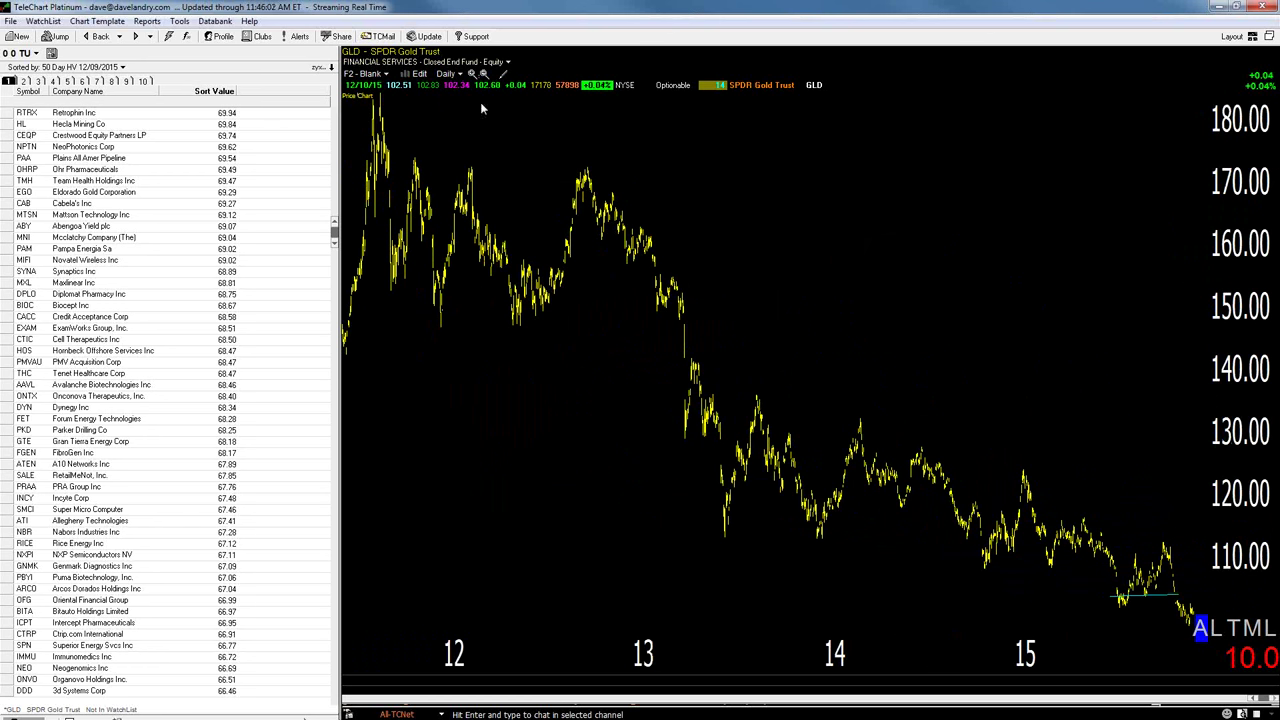
Narrow the GLD chart to roughly the last 15 months and extend the near-horizontal line around 105 further into November
click(472, 74)
click(472, 74)
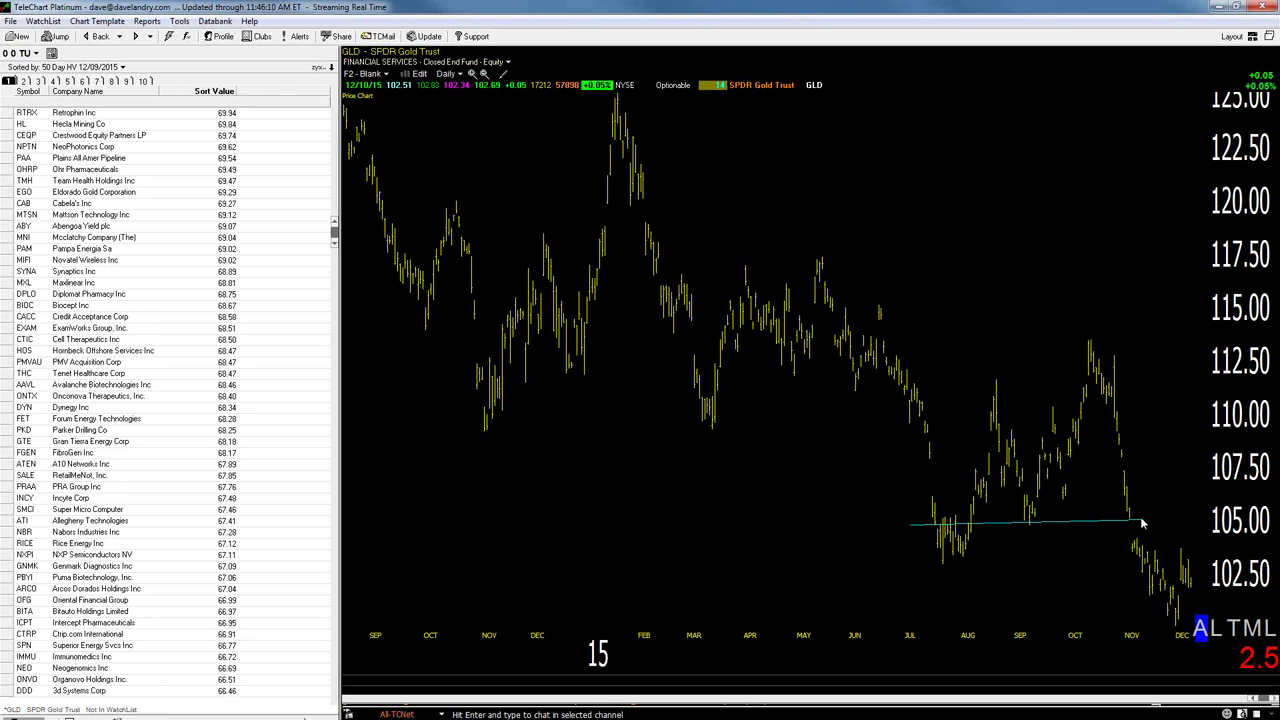
drag(1141, 521, 1155, 521)
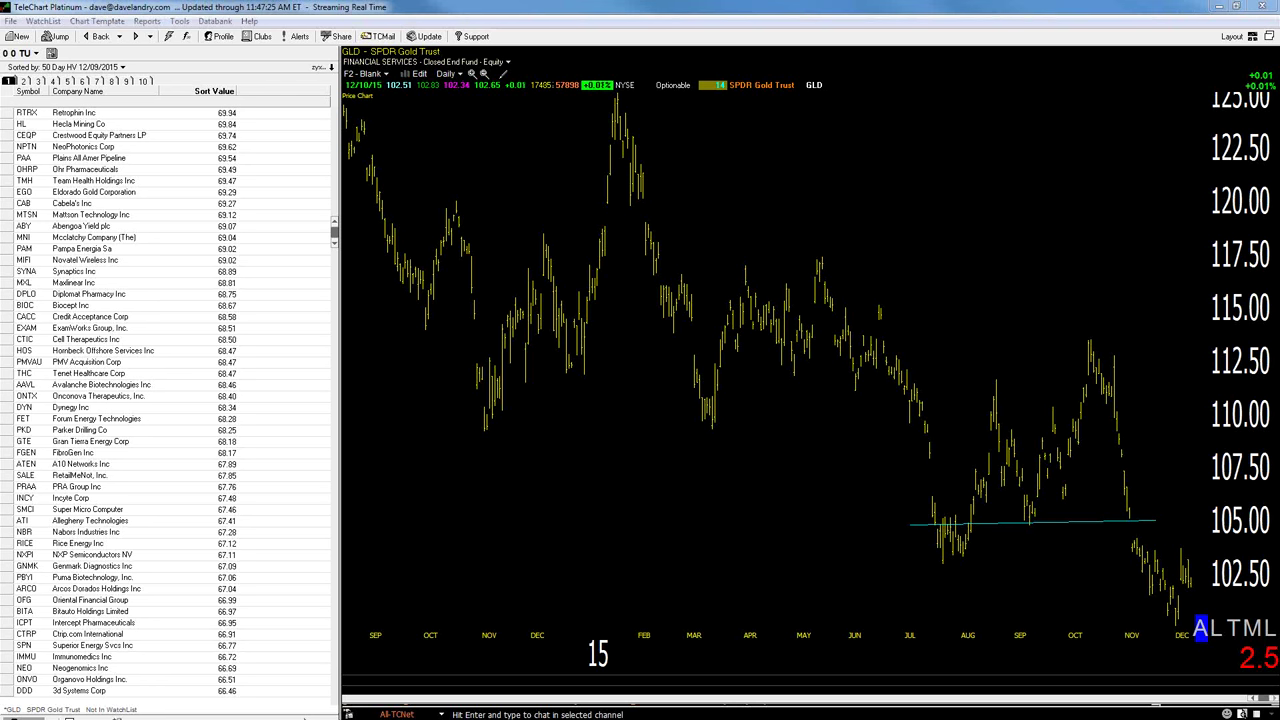
Look up the SP-500 chart and move the short horizontal line above the November peak up to about 2160
key(Return)
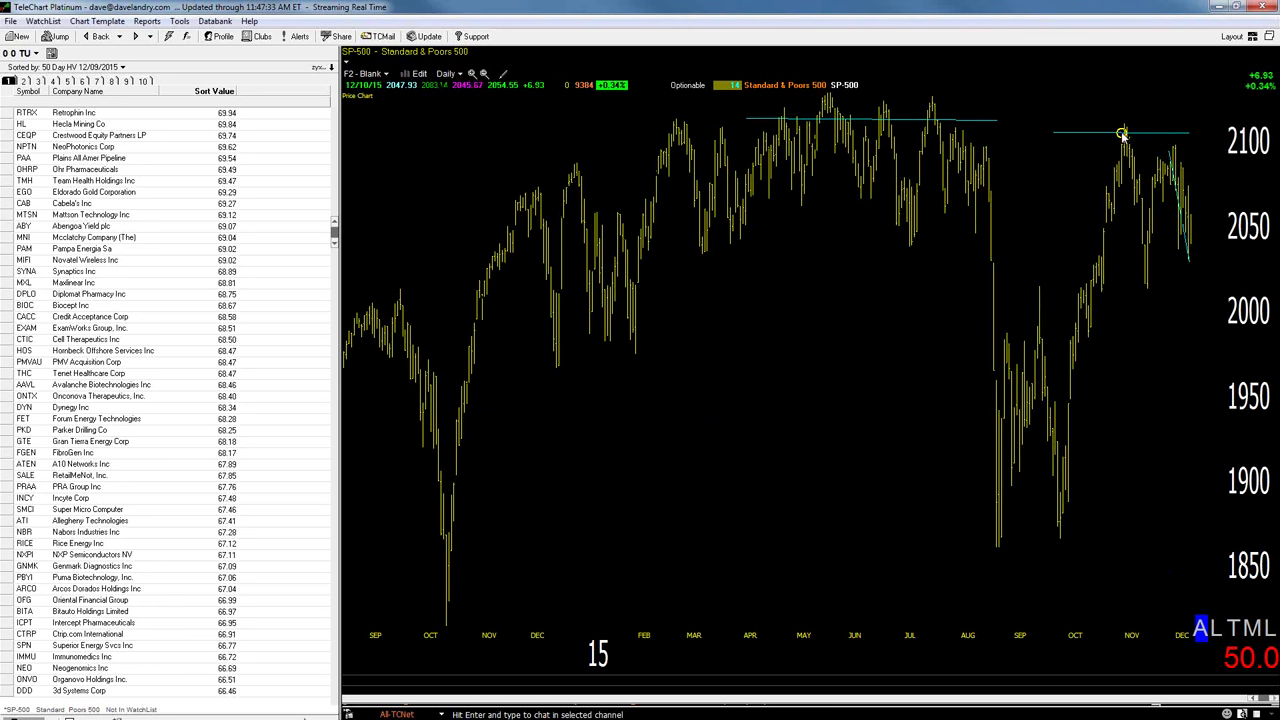
drag(1122, 133, 1123, 100)
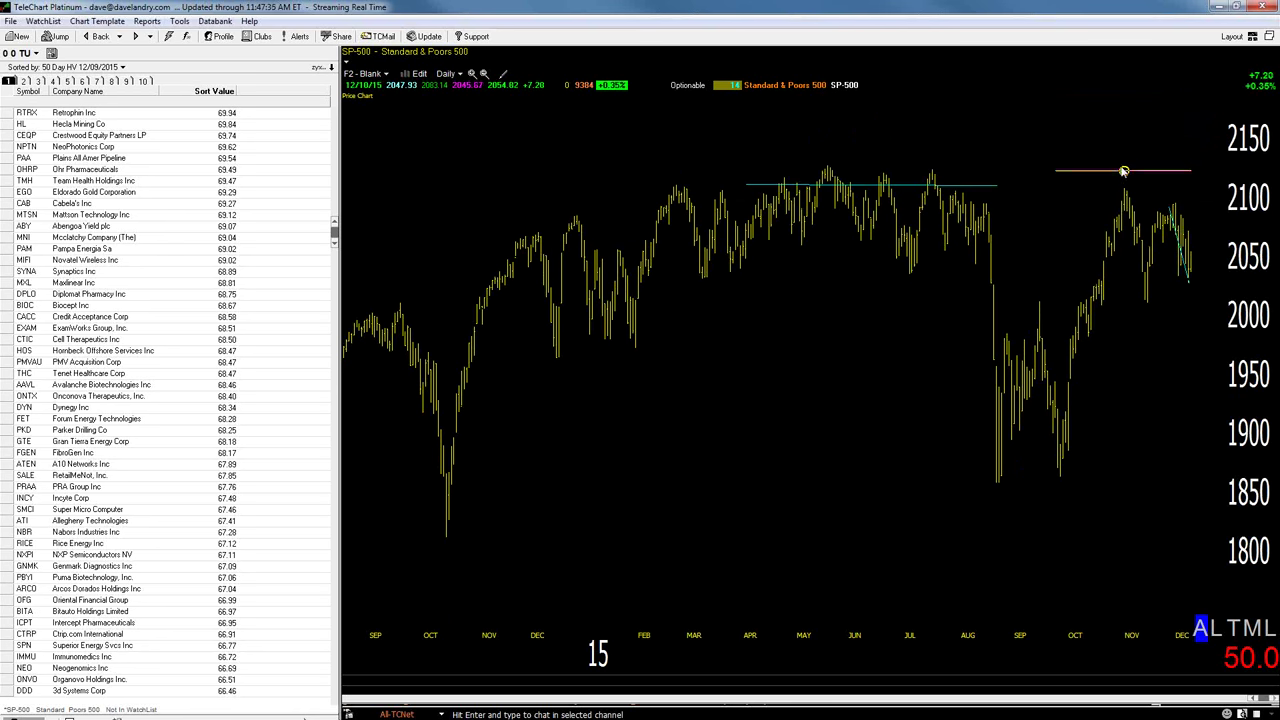
drag(1126, 171, 1122, 122)
Draw a rising SP-500 trendline from about 2000 in late October 2014 to about 2035 in December 2015, with two shorter lines converging at its end
mouse_move(470, 312)
mouse_down()
mouse_move(886, 303)
mouse_move(1190, 274)
mouse_up()
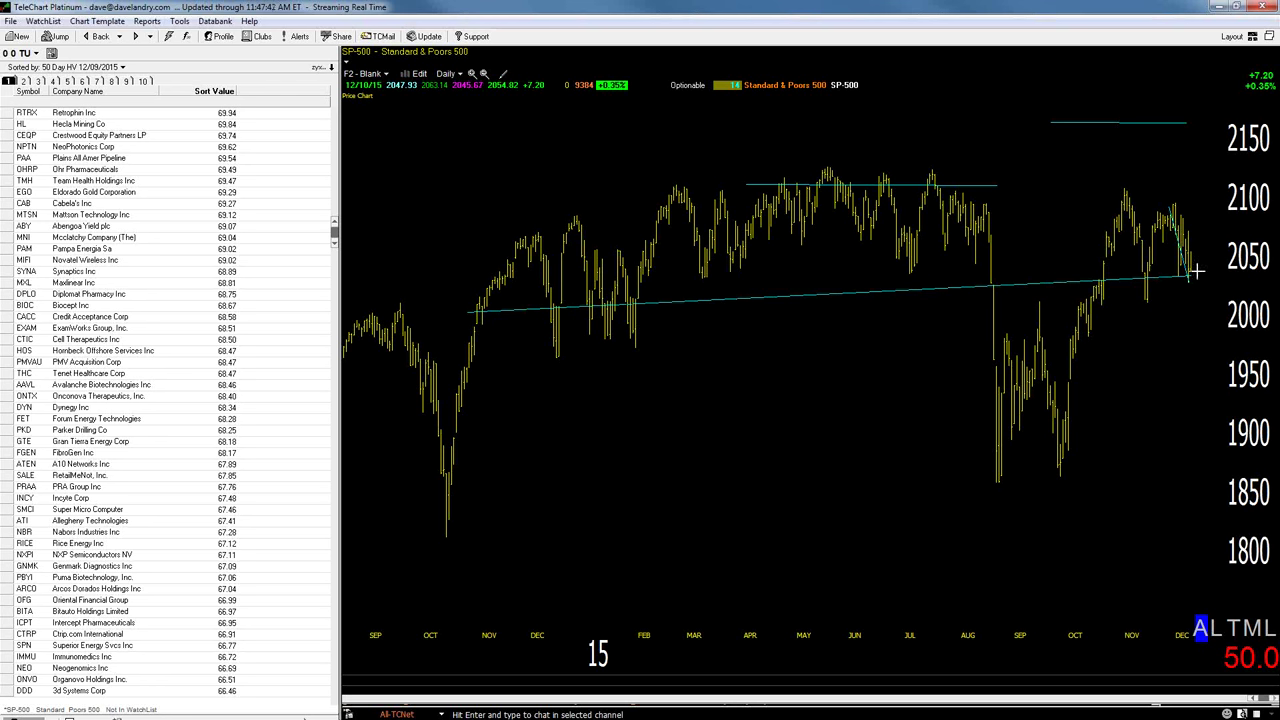
drag(1197, 271, 1080, 240)
drag(1130, 293, 1030, 330)
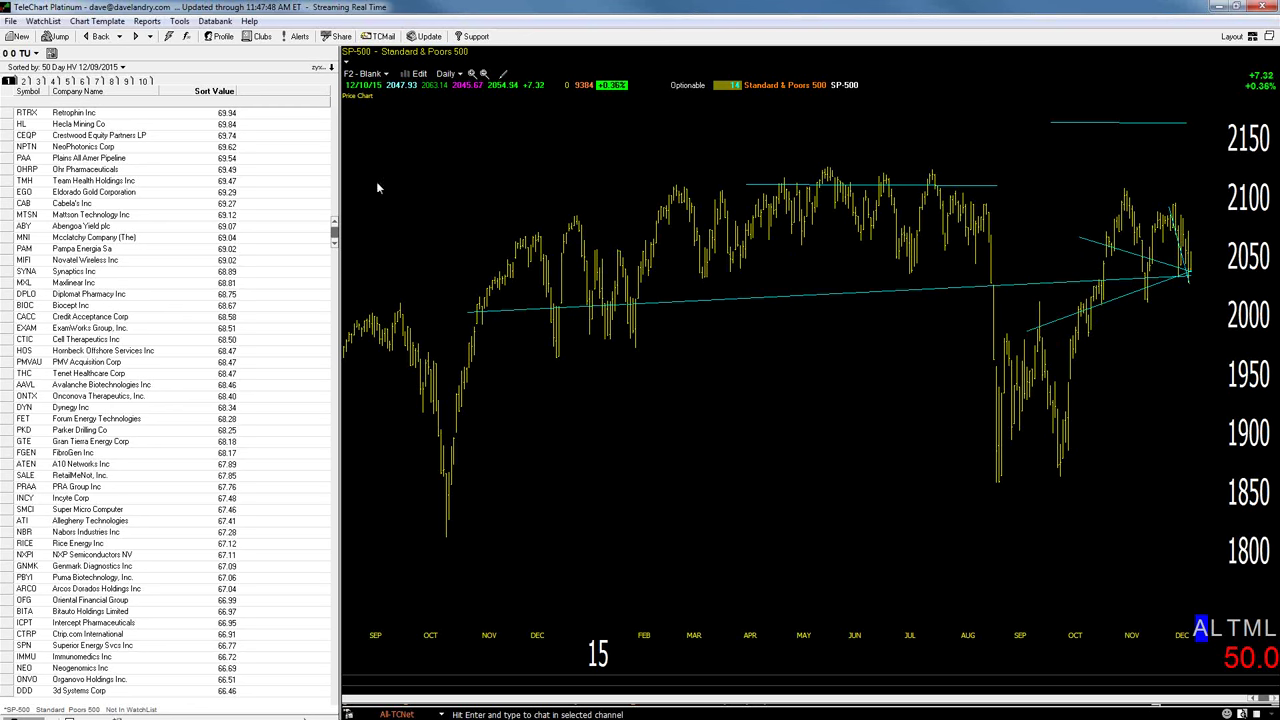
Display the Anavex Life Sciences chart from the top of the volatility-sorted watchlist and expand the chart to fill the window
scroll(336, 228, up, 10)
scroll(336, 228, up, 10)
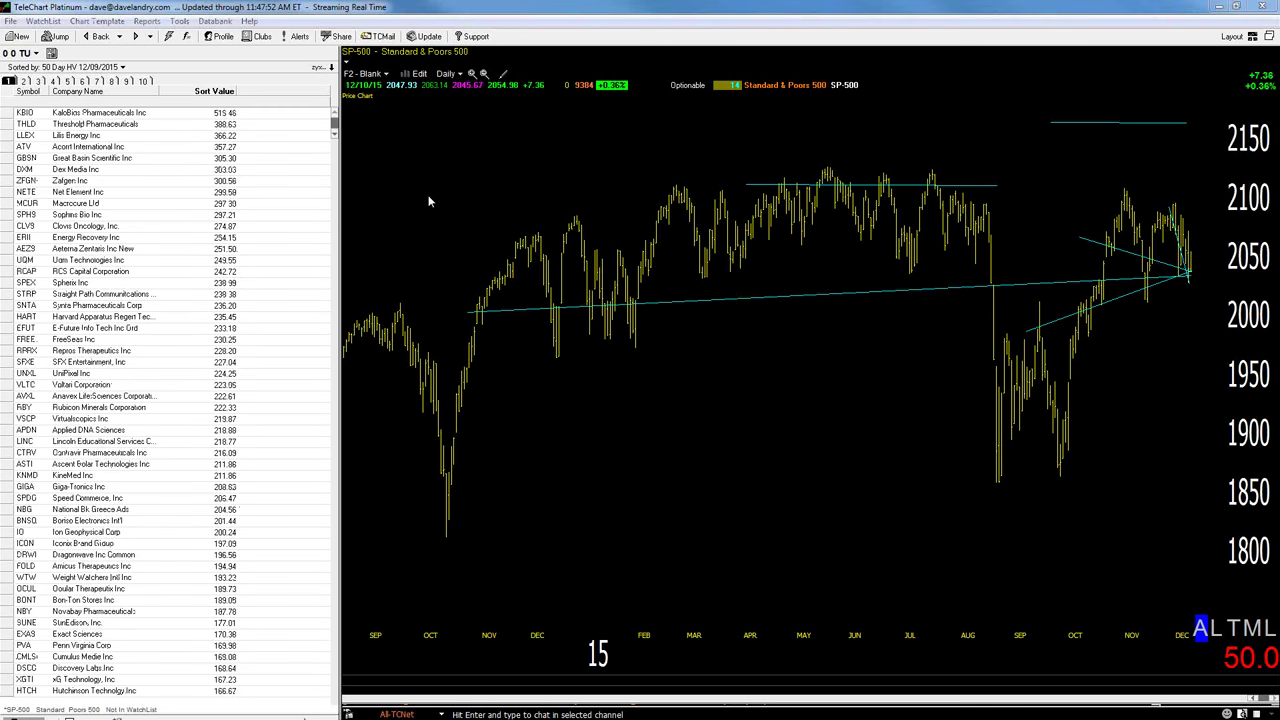
click(60, 396)
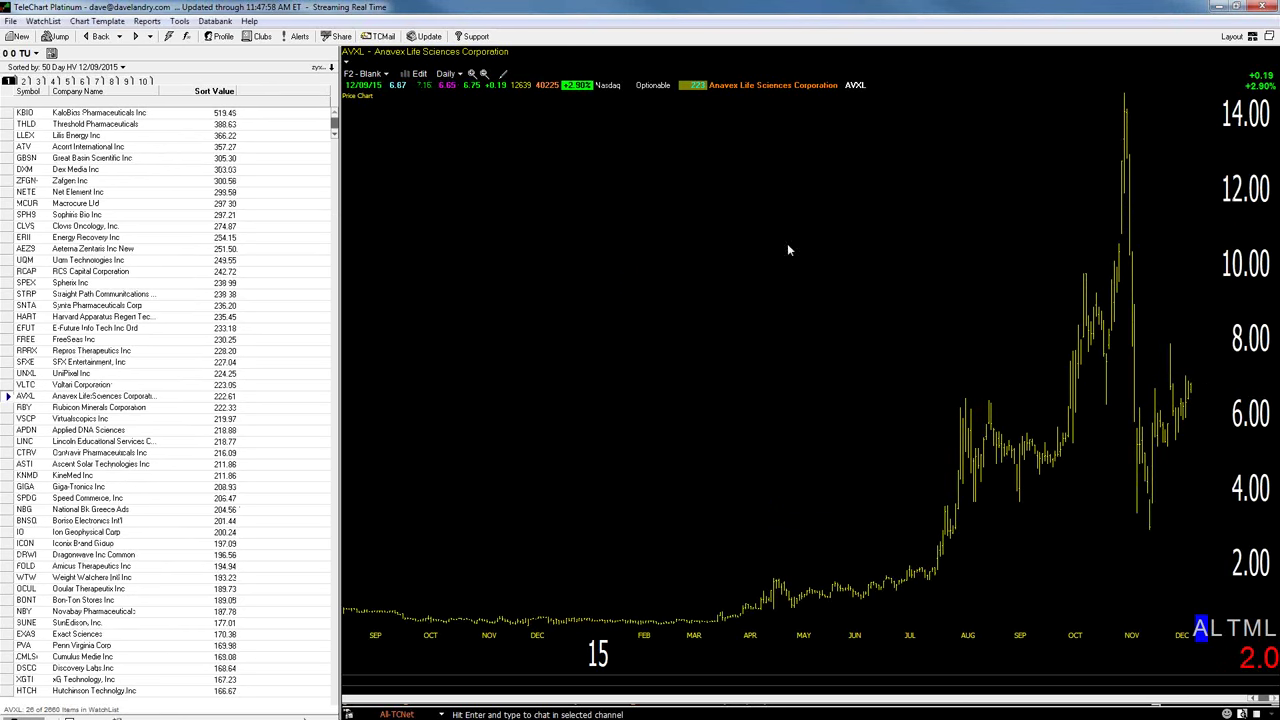
click(1270, 36)
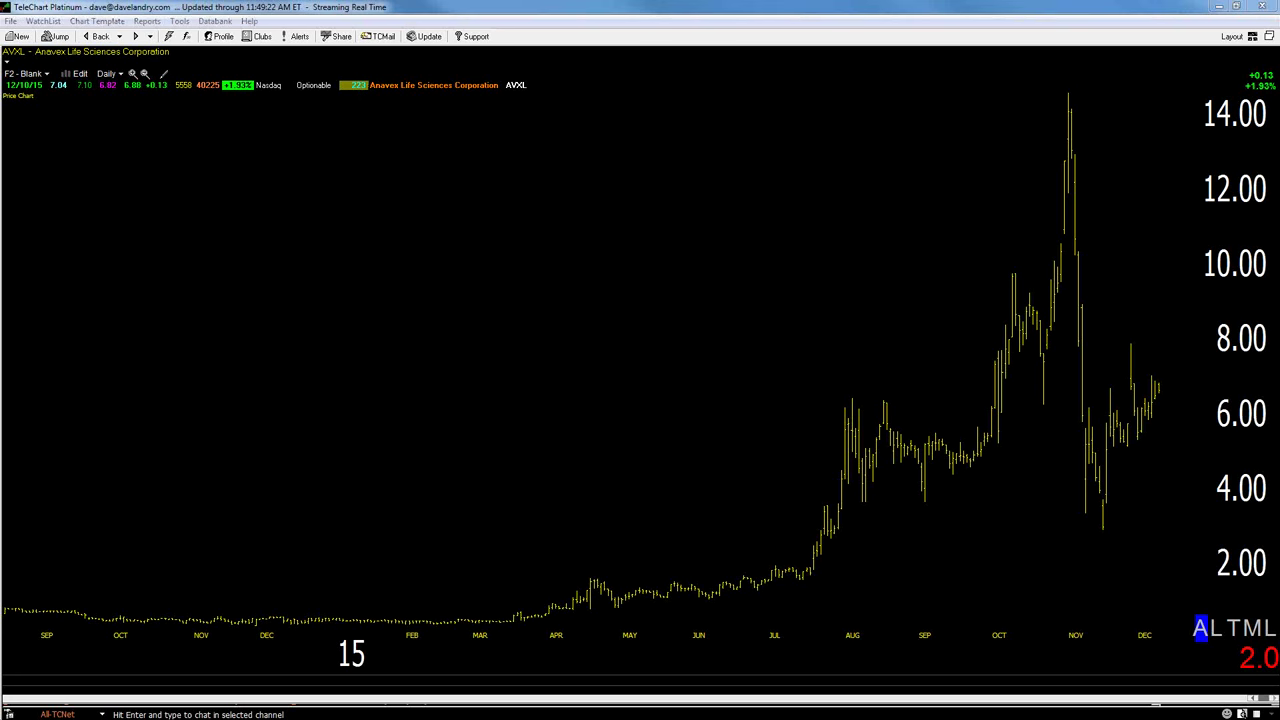
Examine the electrocardiogram-300x149 picture enlarged in a maximized Windows Photo Viewer window, and minimize the viewer when done
key(super+e)
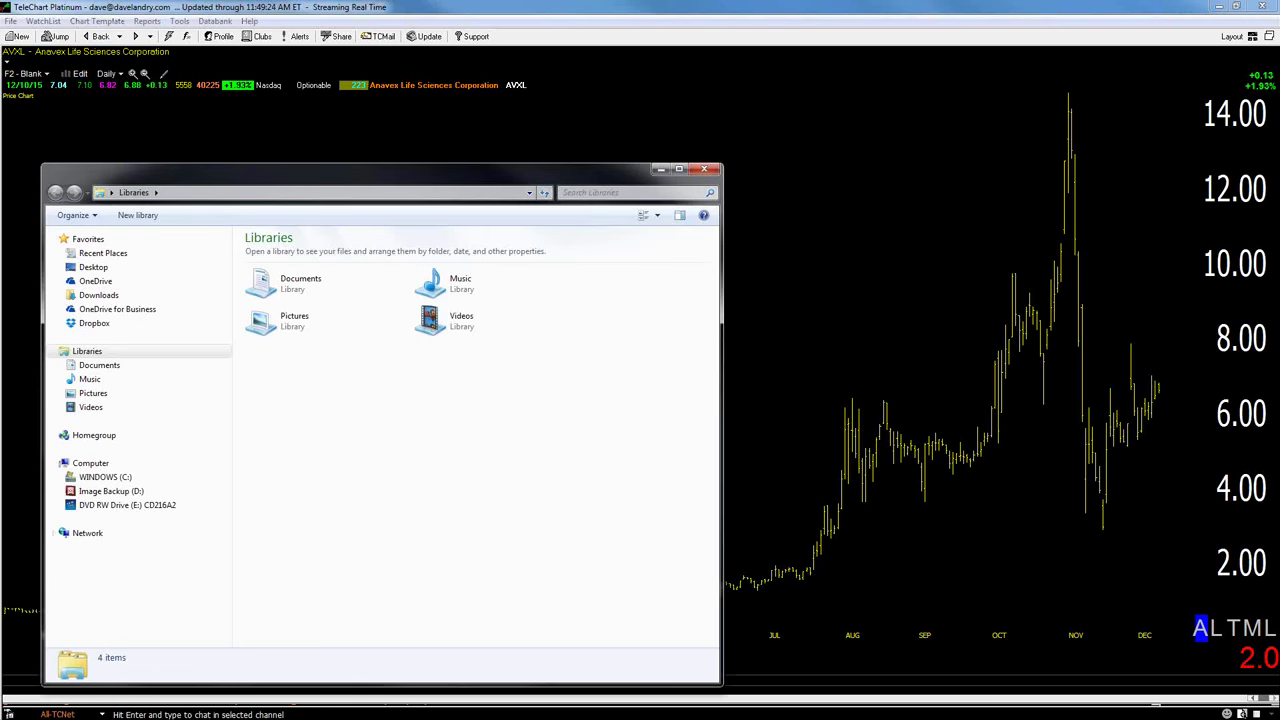
key(super+Down)
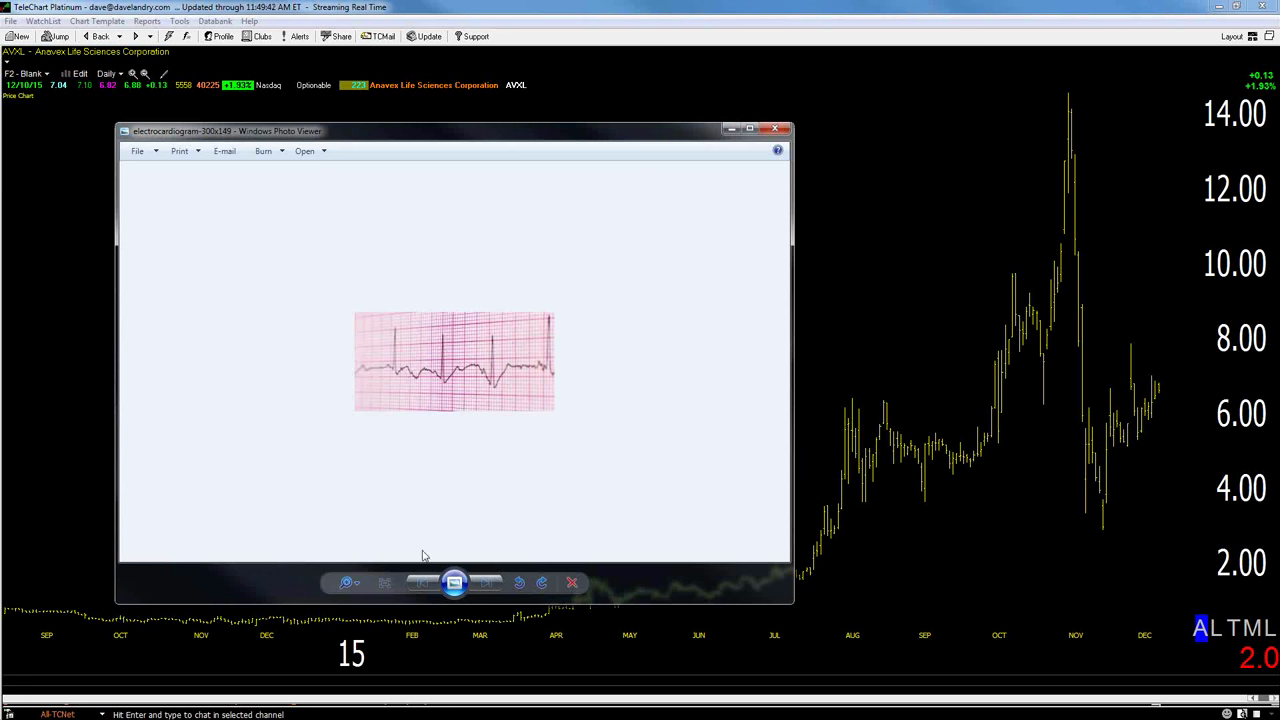
click(352, 583)
drag(355, 585, 352, 556)
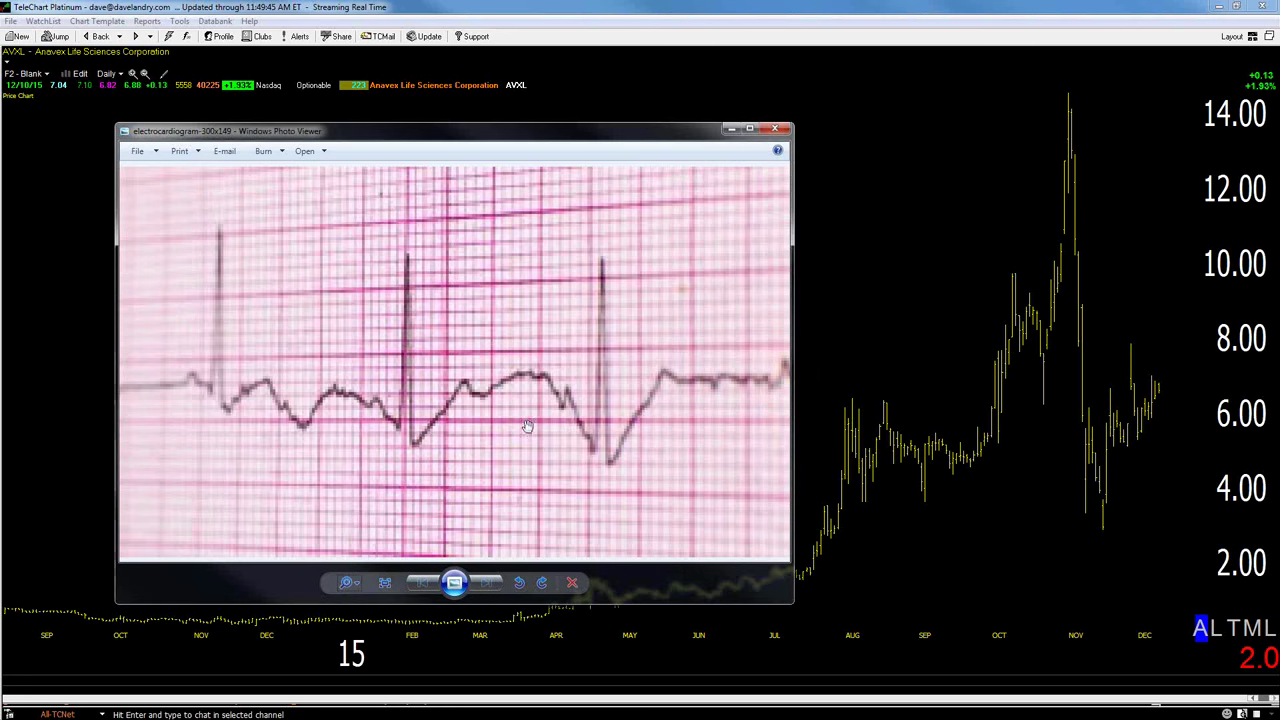
click(749, 129)
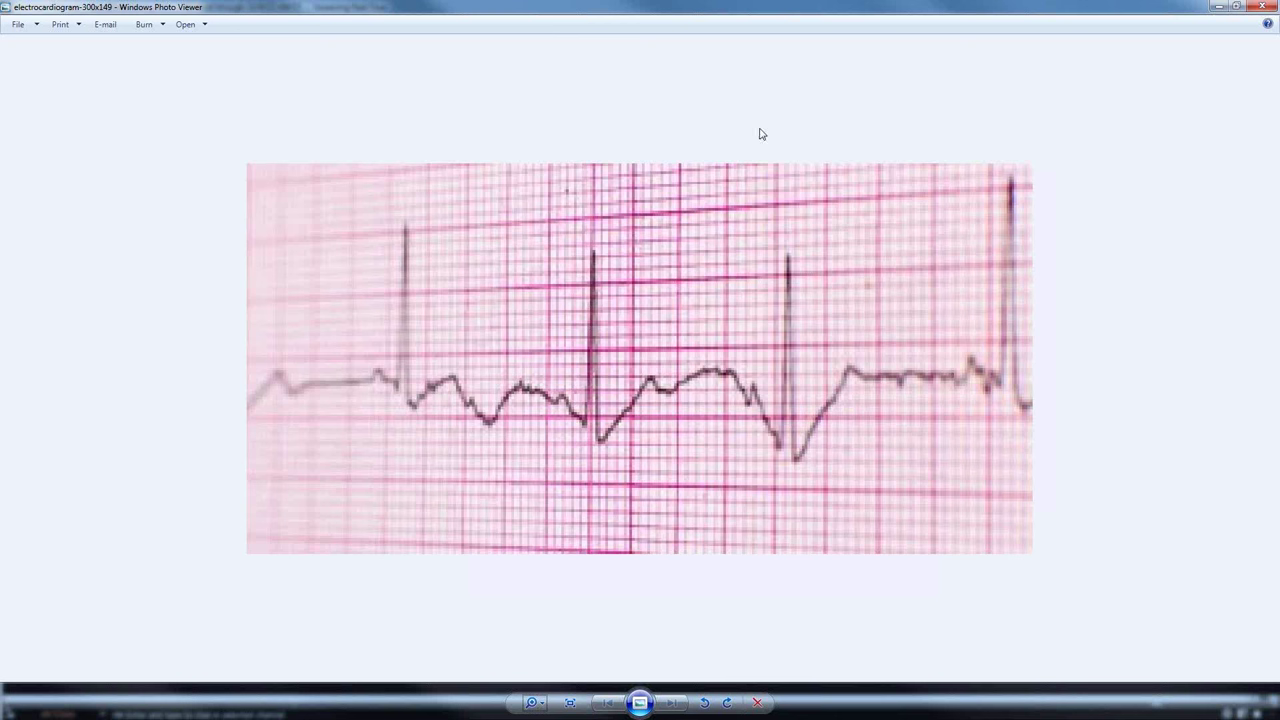
click(1220, 8)
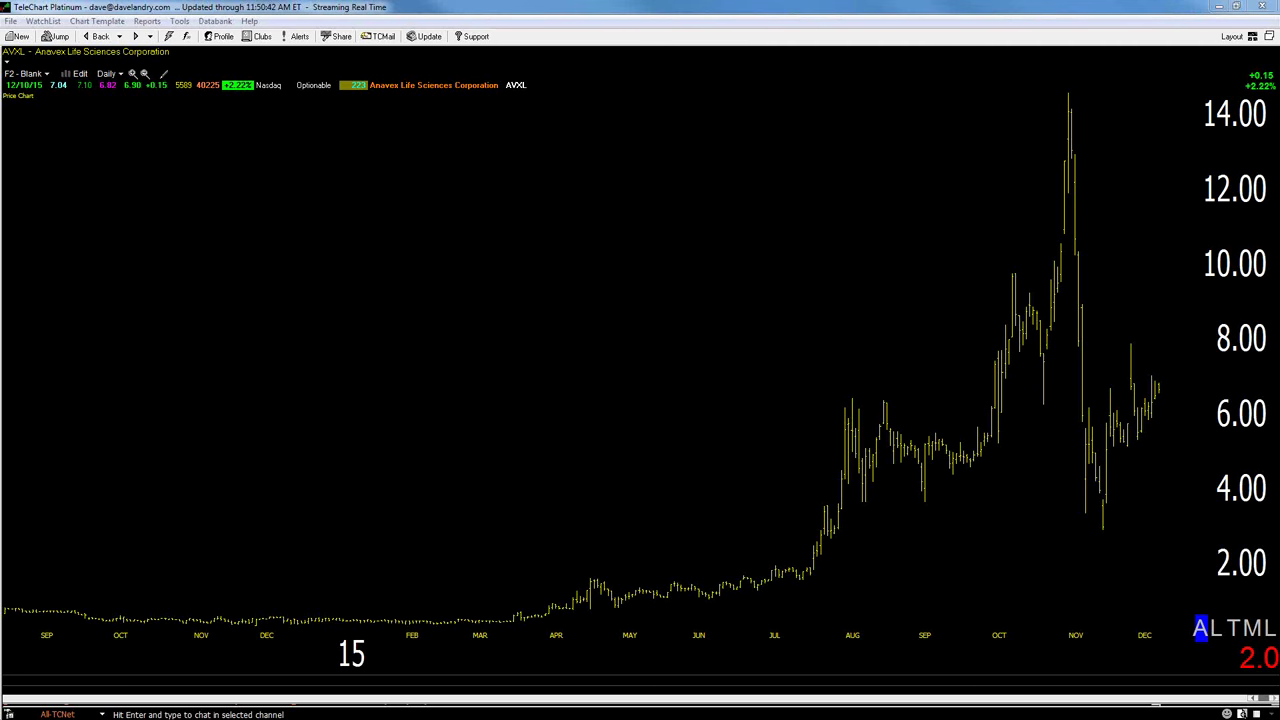
Display the ProShares Ultra Oil & Gas ETF (DIG) chart and extend the horizontal line near 30 into December
key(space)
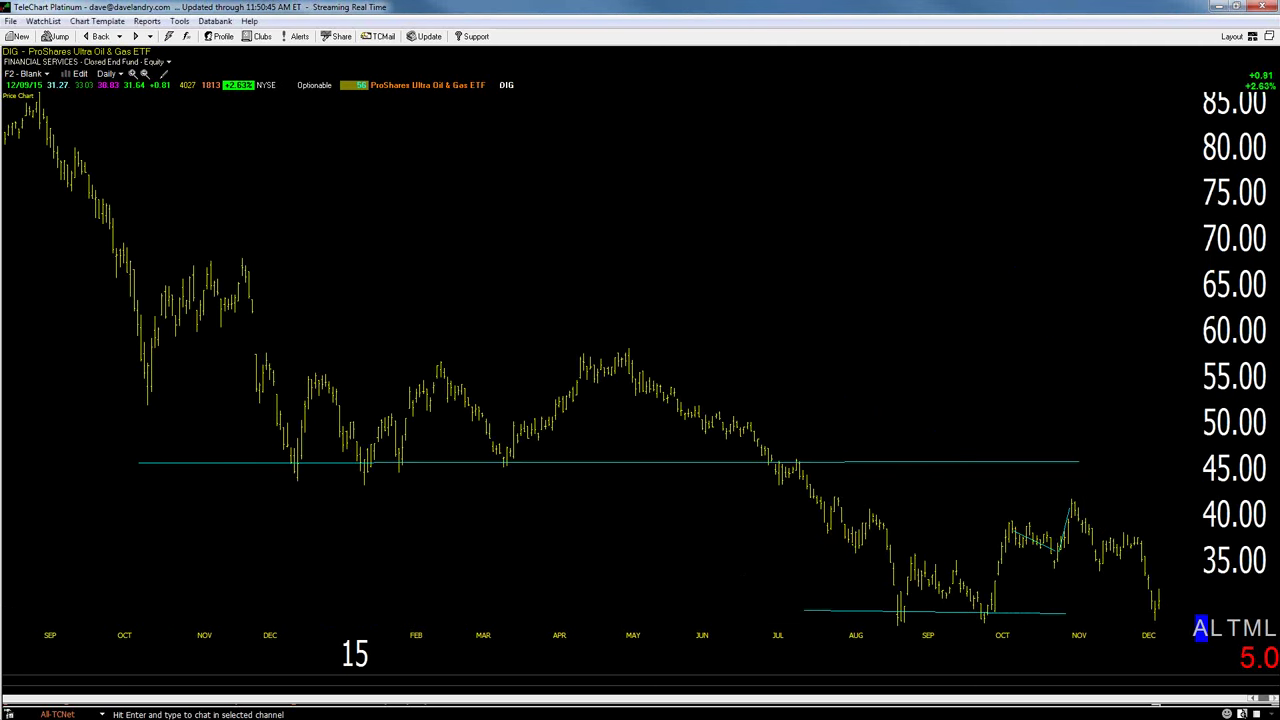
key(Right)
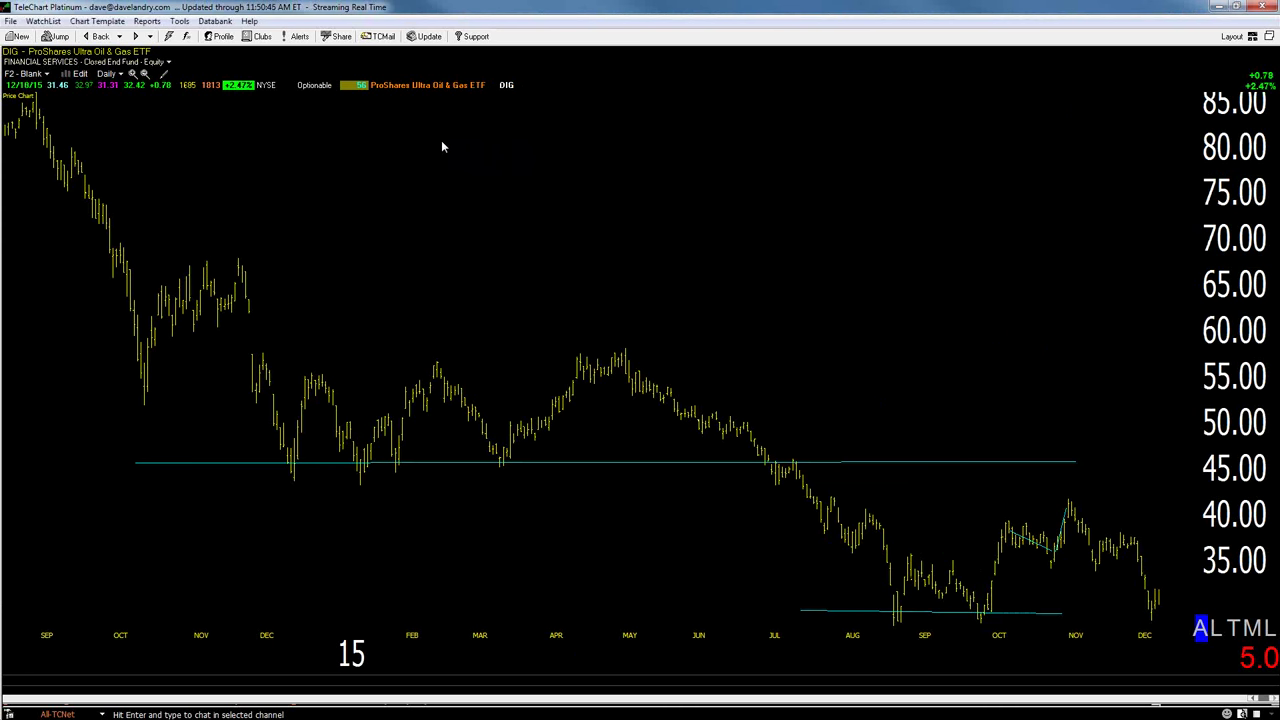
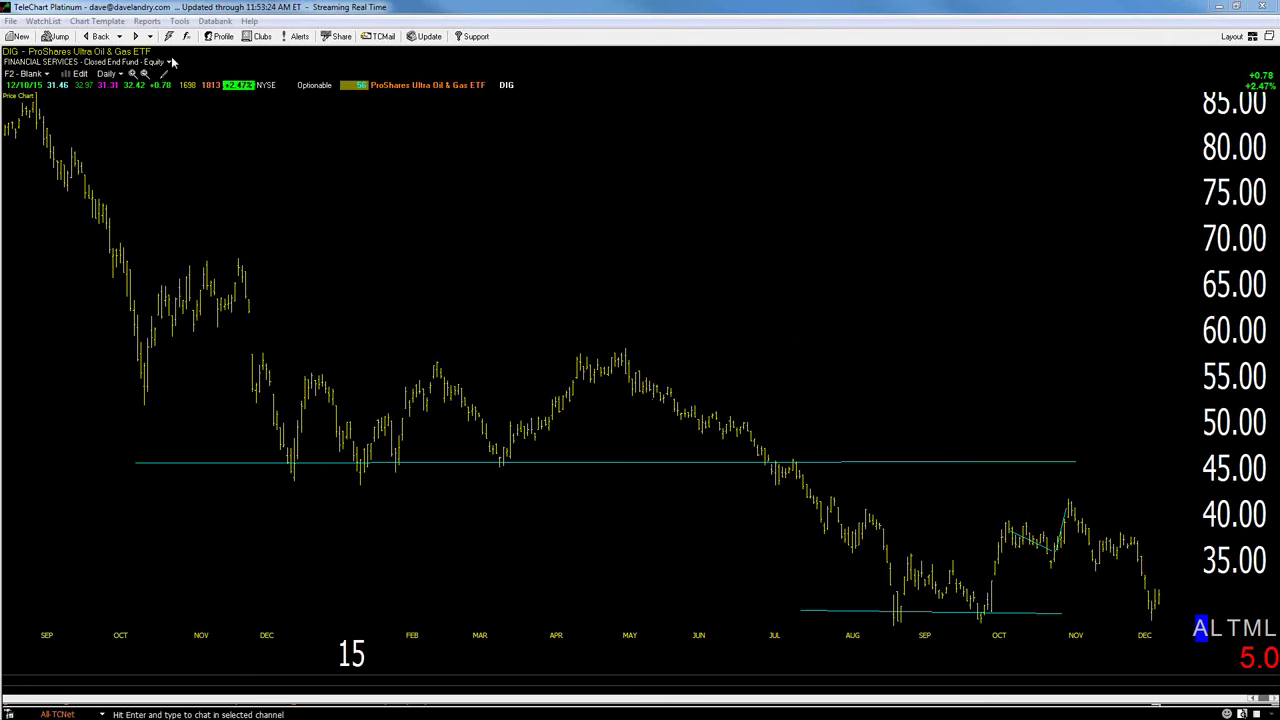
click(133, 74)
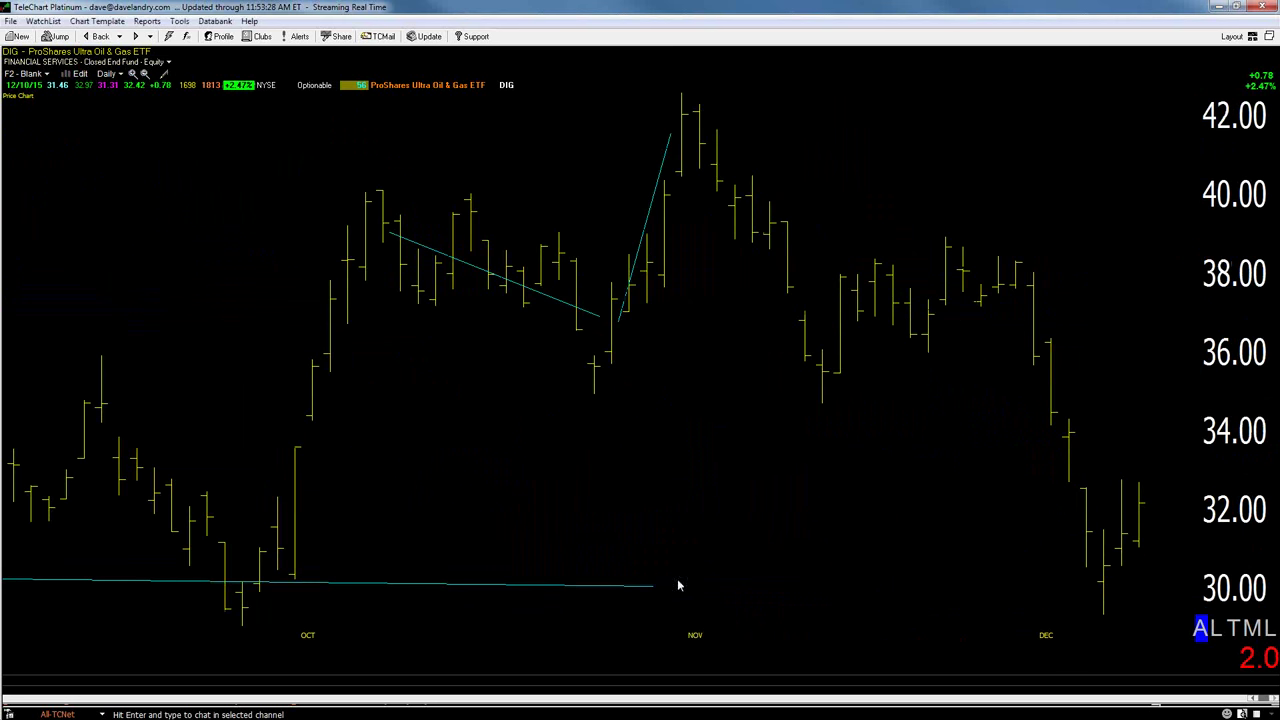
drag(653, 588, 1127, 592)
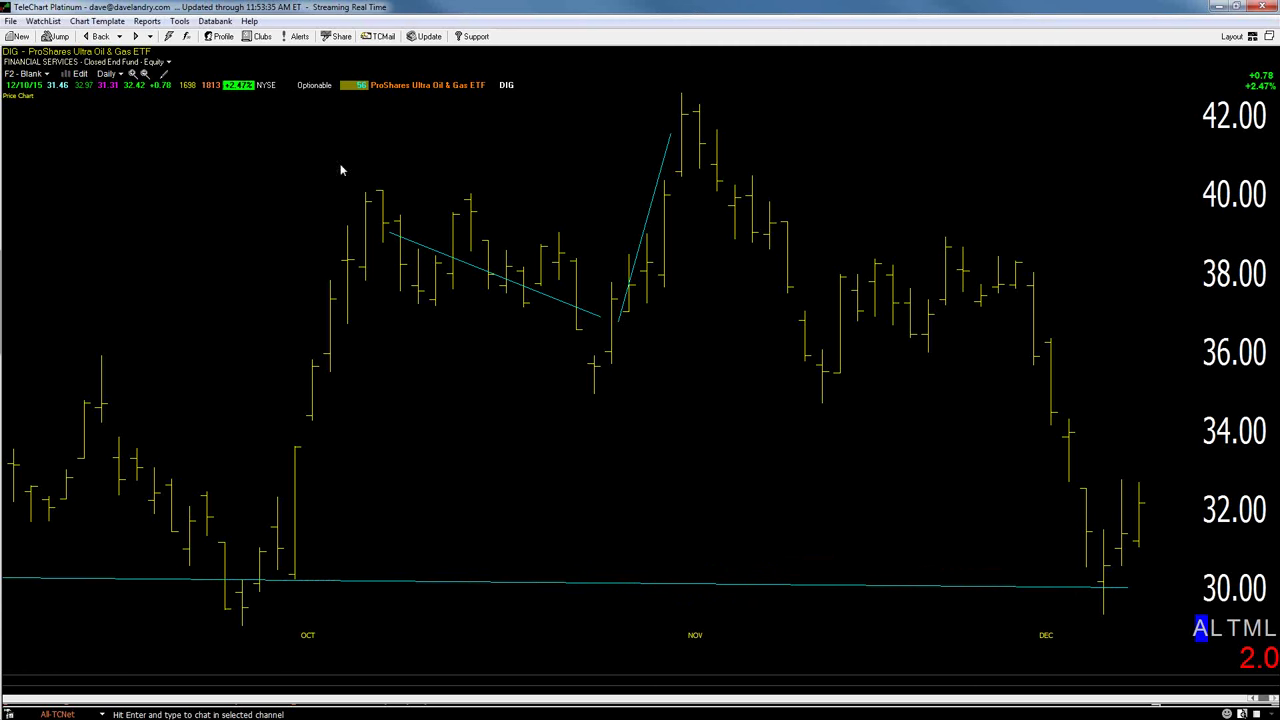
click(145, 75)
click(145, 75)
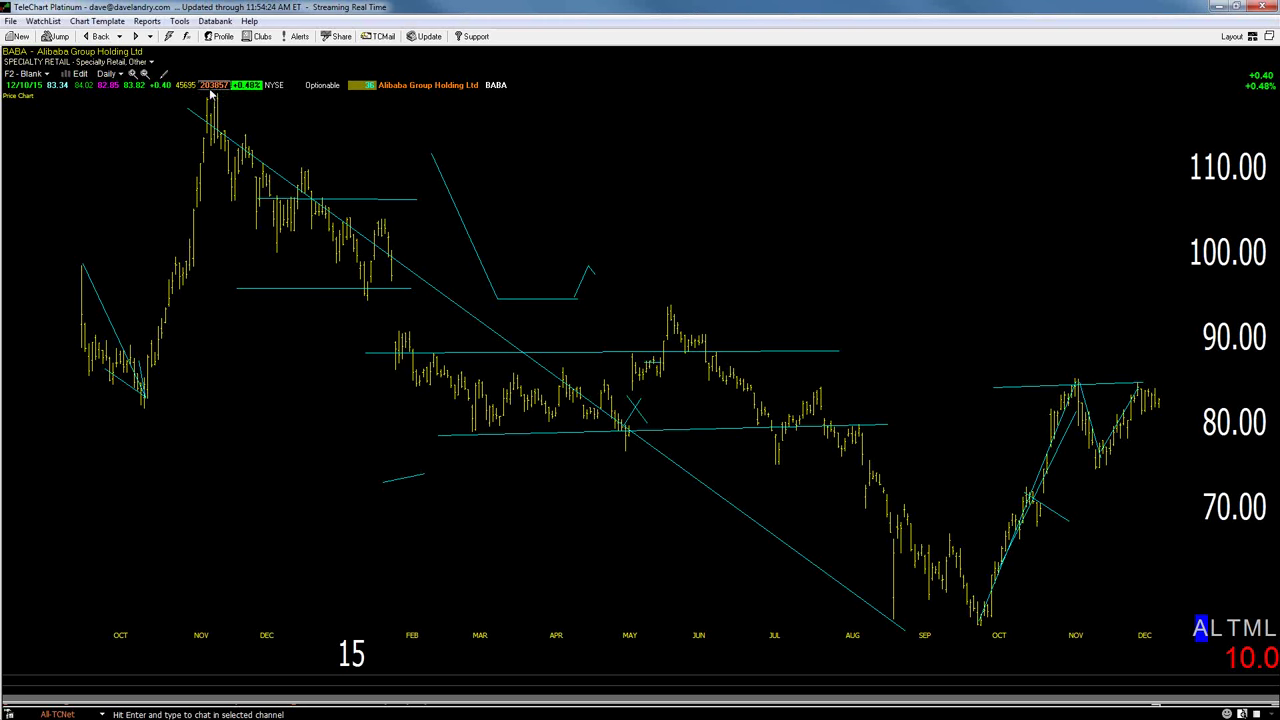
Erase all drawn lines from the Alibaba (BABA) chart
click(177, 21)
mouse_move(200, 51)
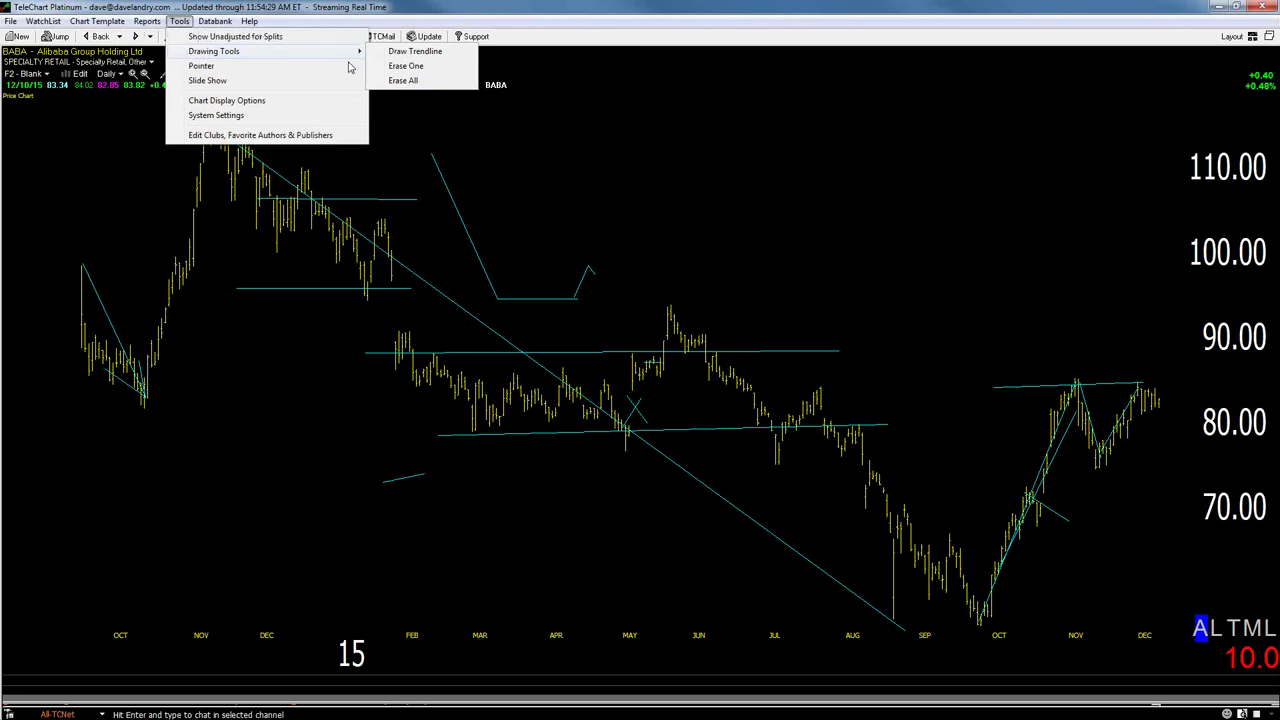
click(395, 80)
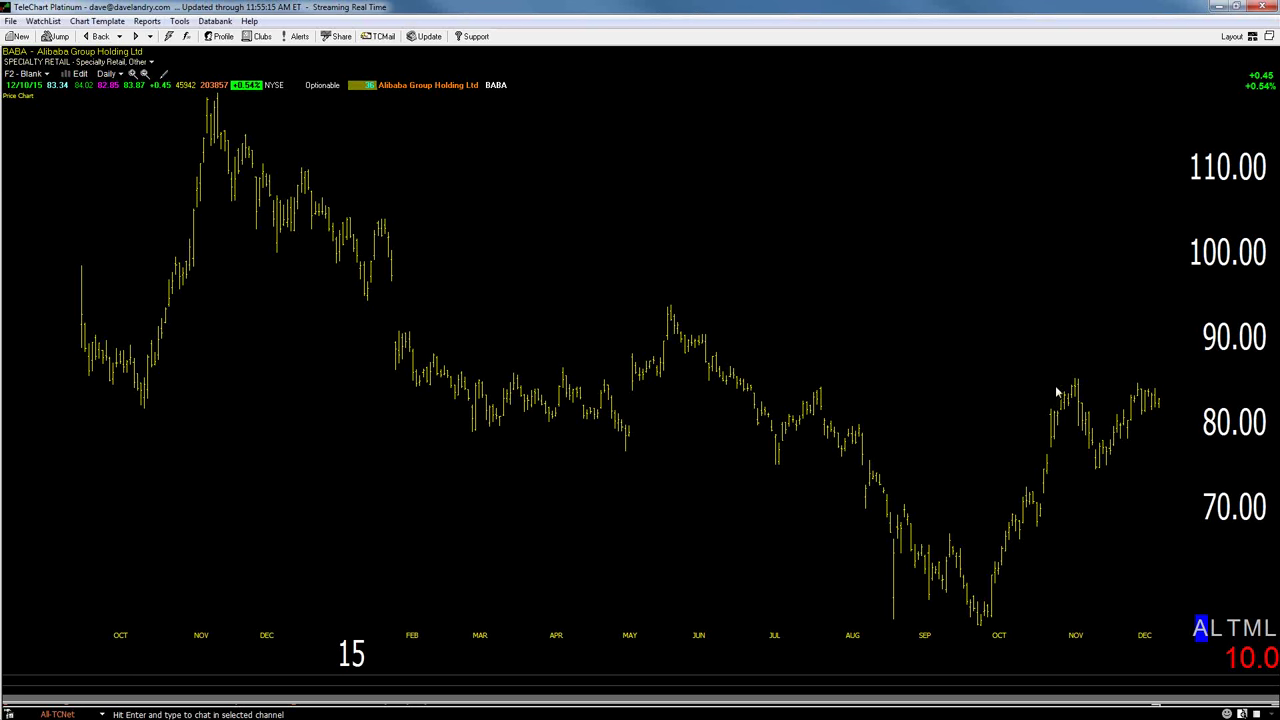
Trace Alibaba's swings since late September with trendlines, and add a horizontal line at about 85 and a long line from mid-February to December
mouse_move(963, 636)
mouse_down()
mouse_move(1071, 391)
mouse_move(1117, 465)
mouse_up()
drag(1024, 376, 1160, 377)
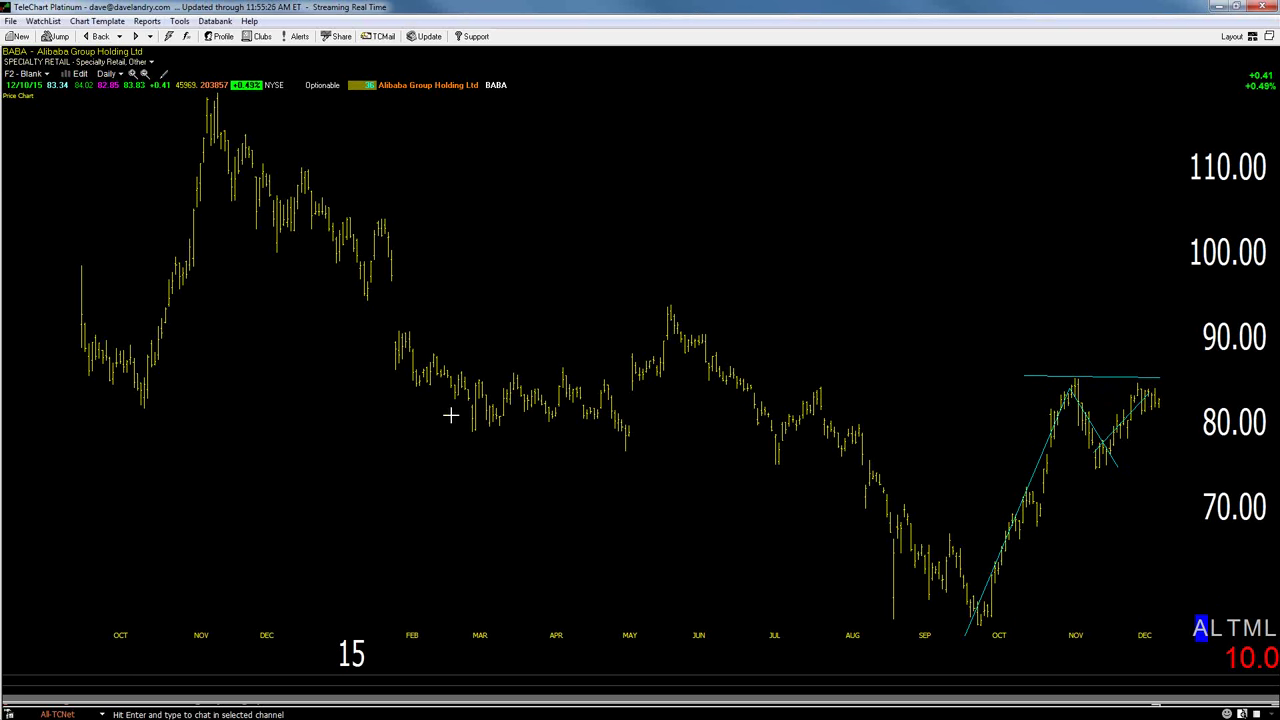
drag(446, 410, 1164, 380)
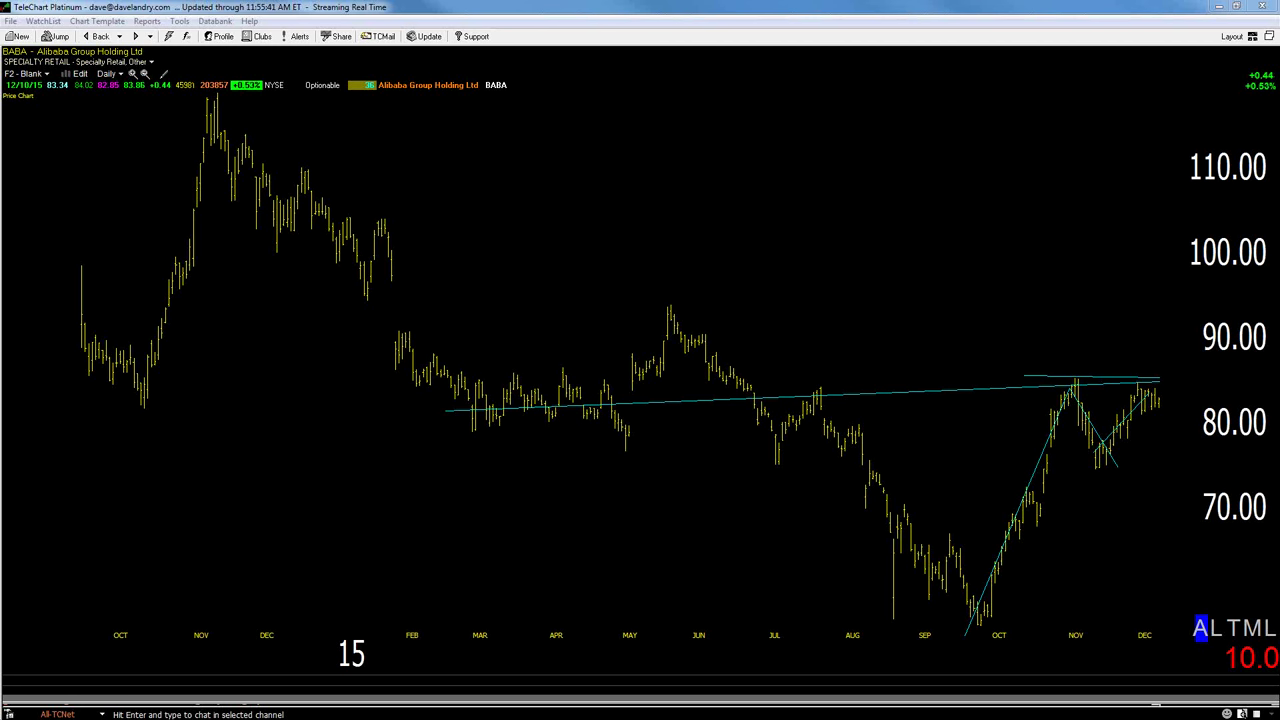
Display the Boyd Gaming (BYD) chart and draw a horizontal line across the November high at about 20.80
click(488, 218)
key(space)
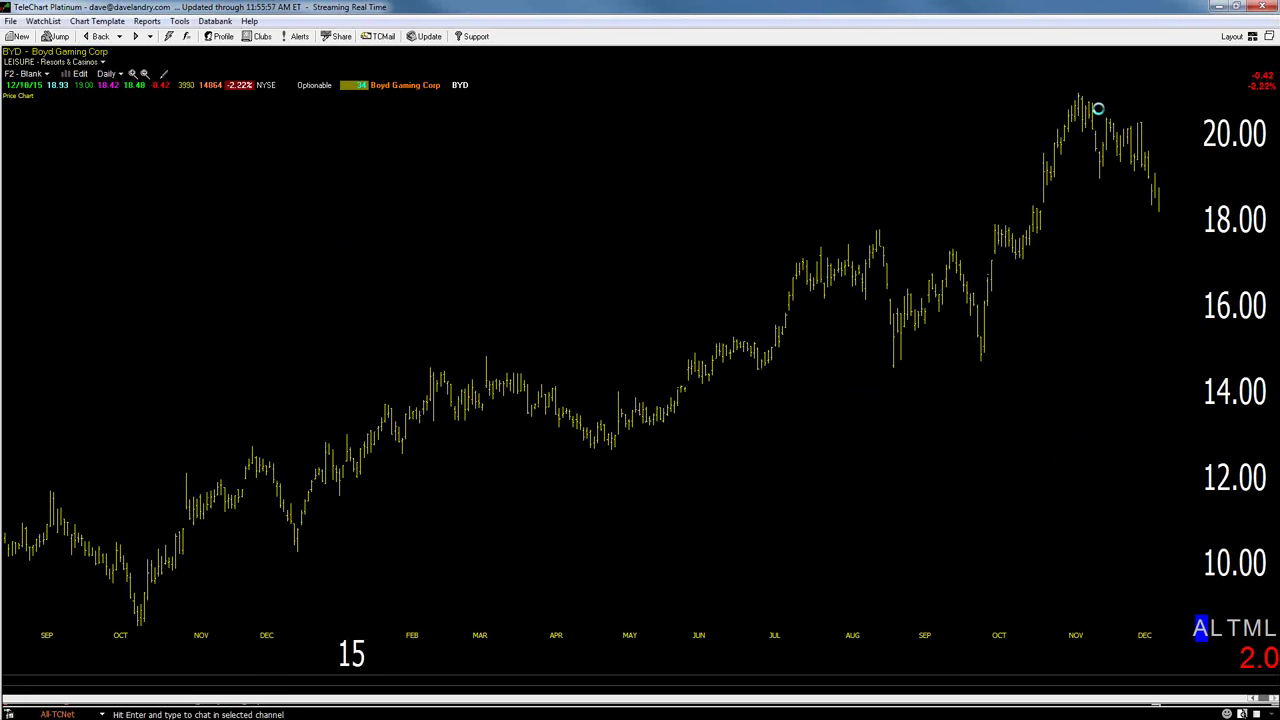
drag(1112, 98, 975, 99)
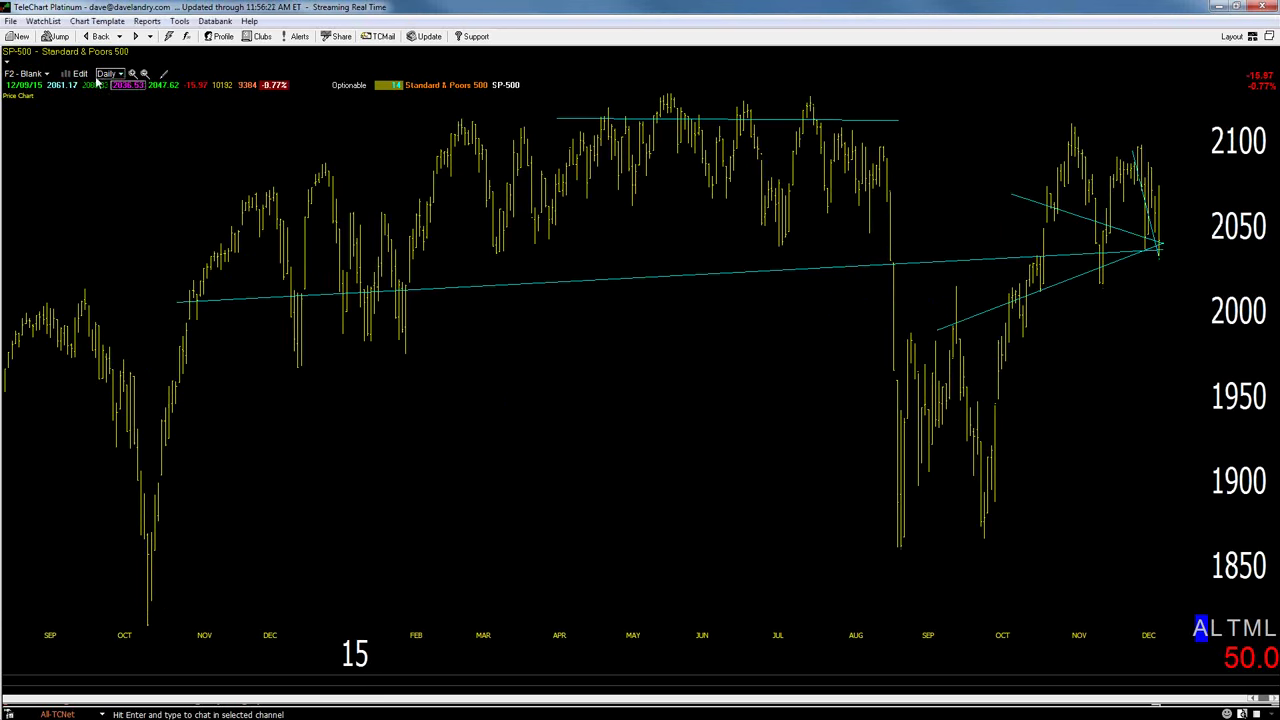
Switch the SP-500 chart to the monthly time frame and narrow its time span to examine the long-term trend
click(117, 74)
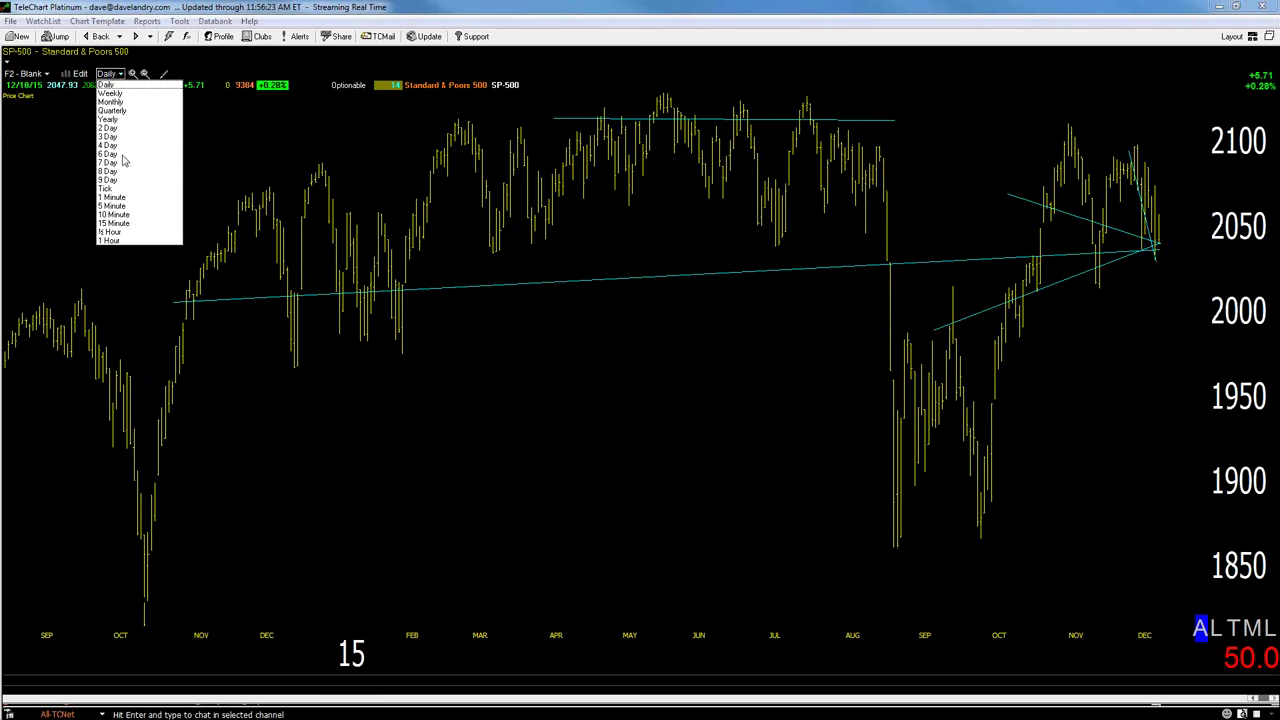
click(115, 102)
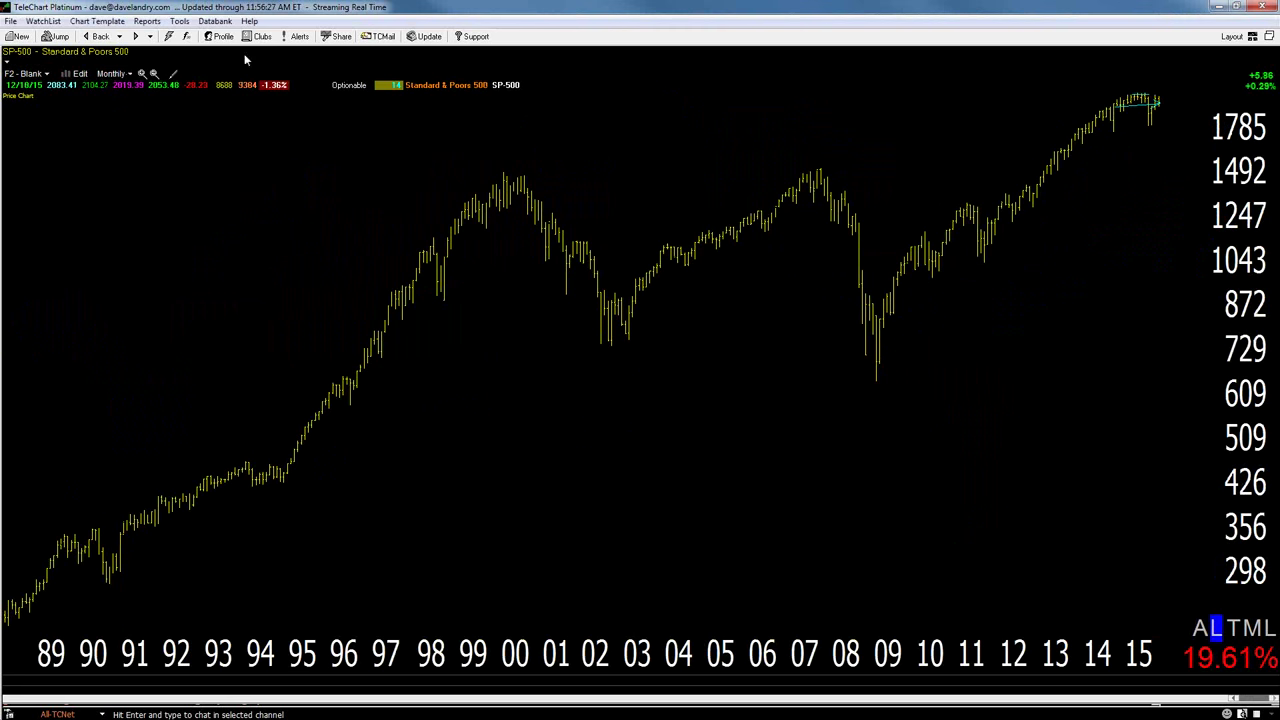
click(141, 74)
click(141, 74)
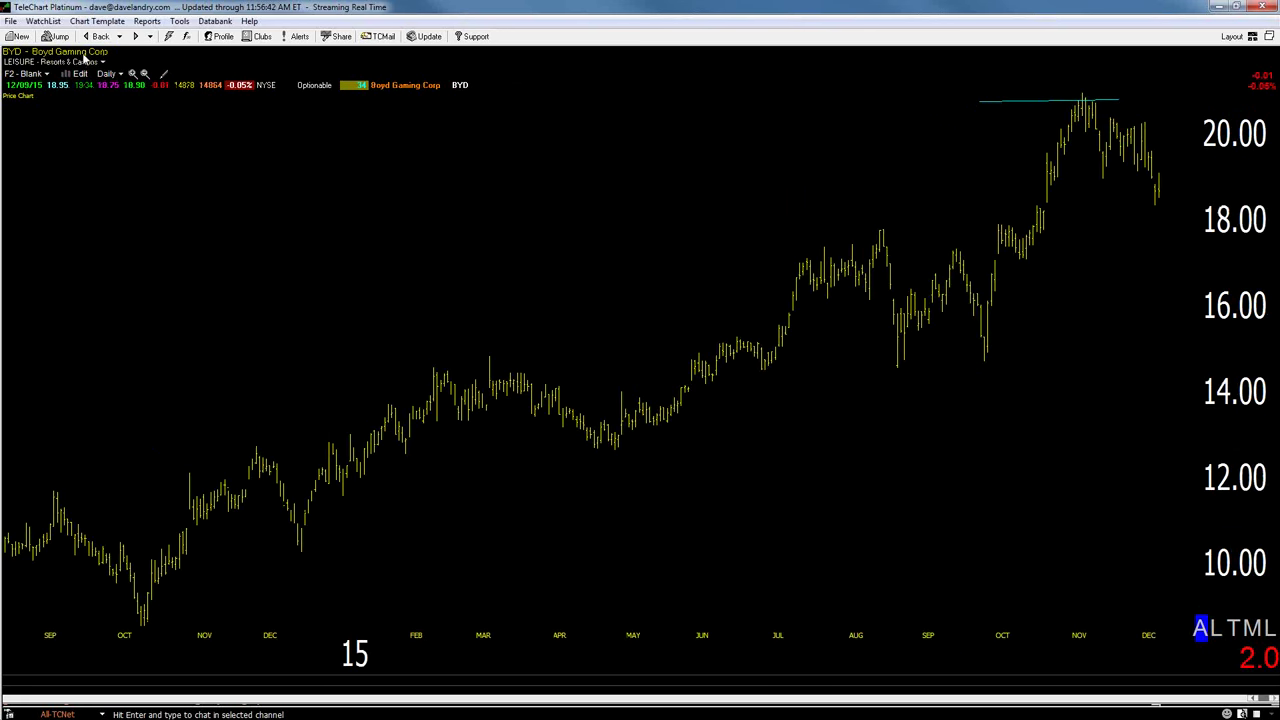
Apply Chart Template #10 to the Boyd Gaming chart and draw near-horizontal lines at about 17.40 and 15.50 around the summer trading range
click(134, 74)
click(134, 74)
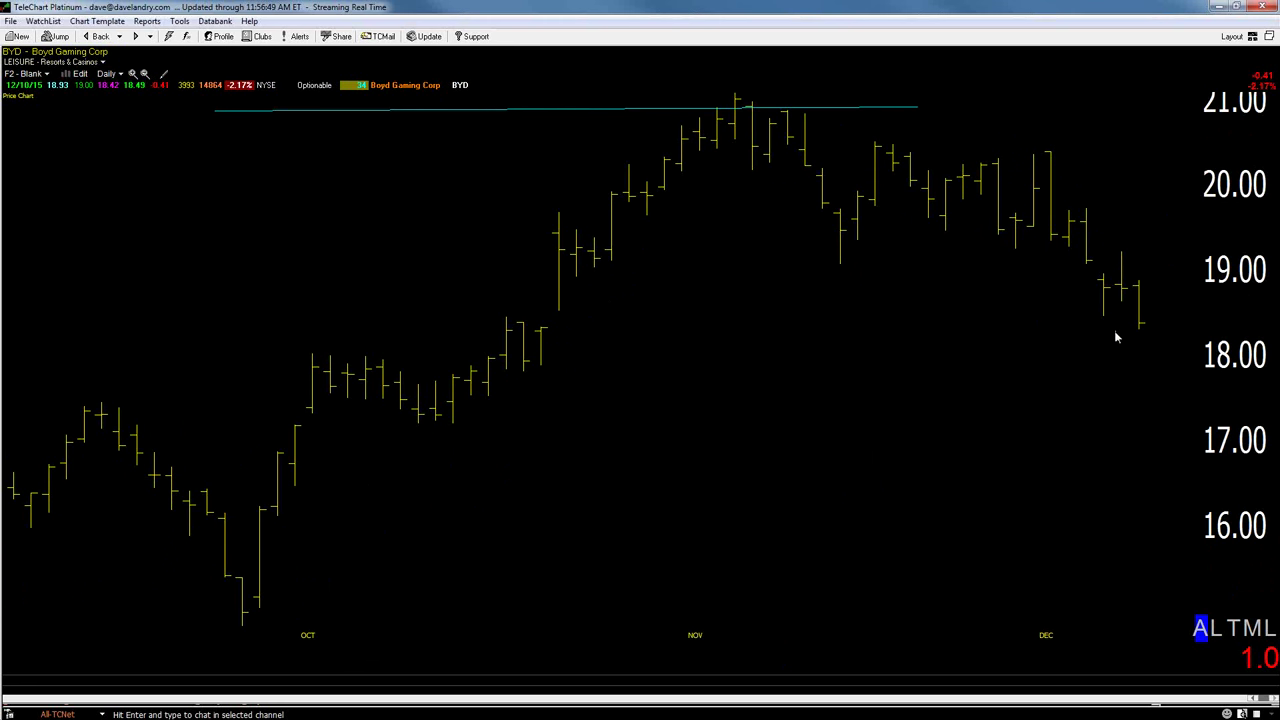
key(F11)
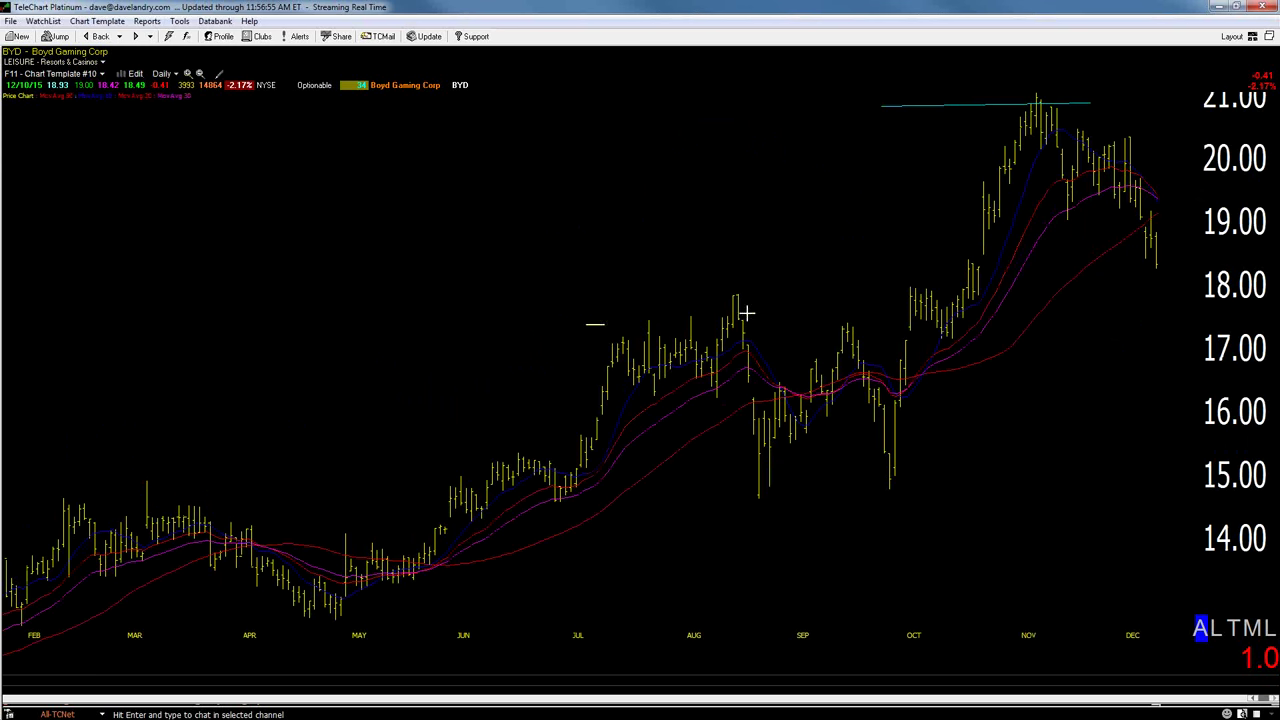
drag(746, 313, 1162, 320)
mouse_move(550, 452)
mouse_down()
mouse_move(860, 425)
mouse_move(980, 438)
mouse_up()
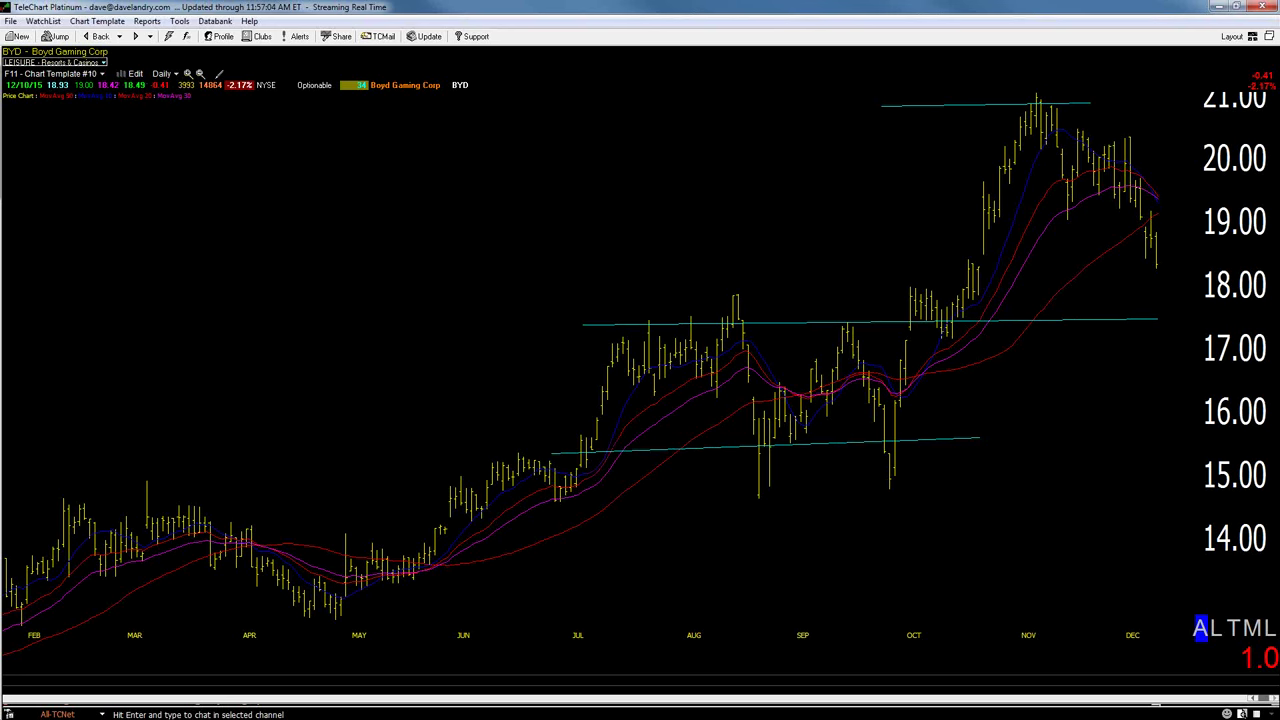
Open the Resorts & Casinos industry list from the Boyd Gaming chart and show the list beside the chart
key(space)
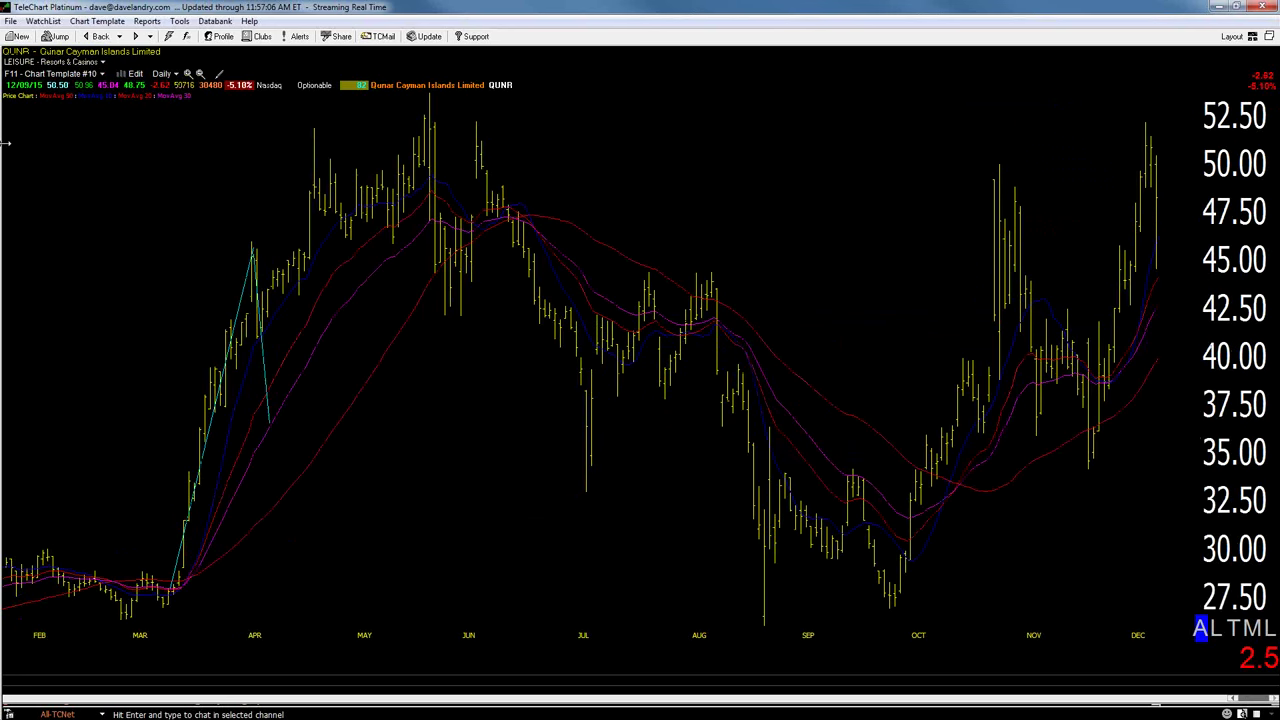
drag(5, 143, 180, 143)
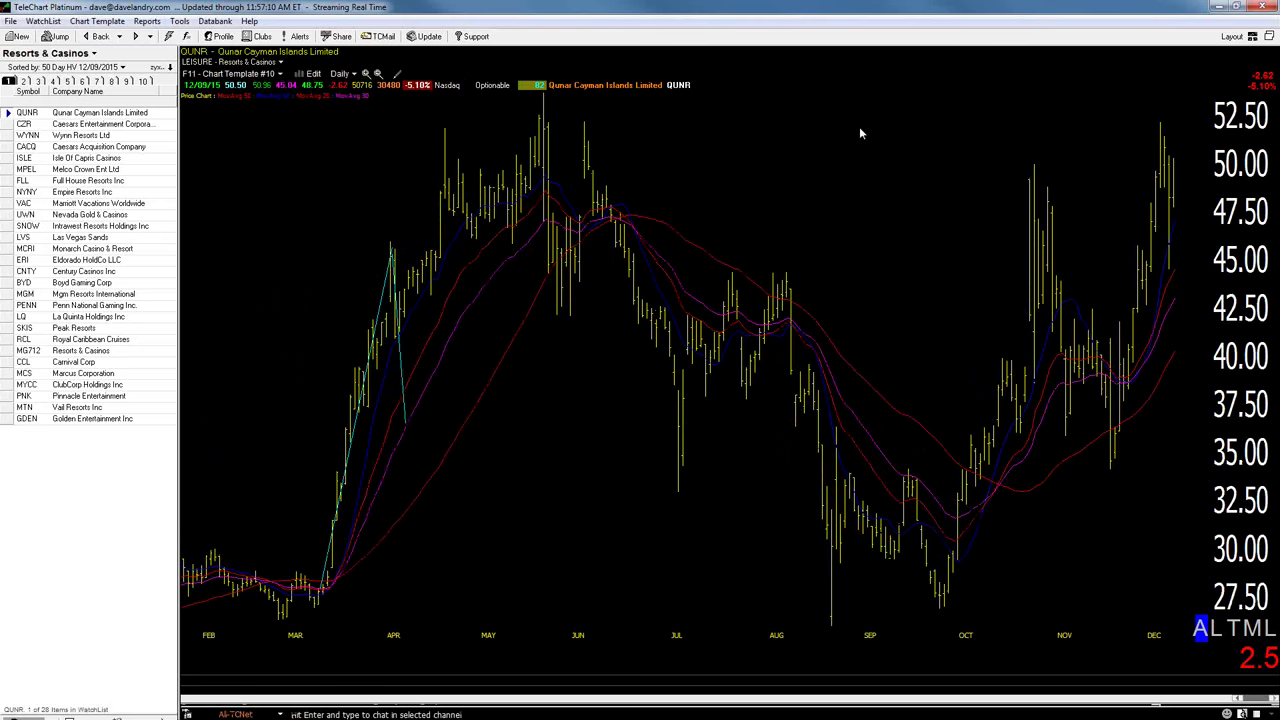
Examine the Resorts & Casinos charts through Isle Of Capris Casinos, widening its time span to show price history back to 2011
key(space)
key(space)
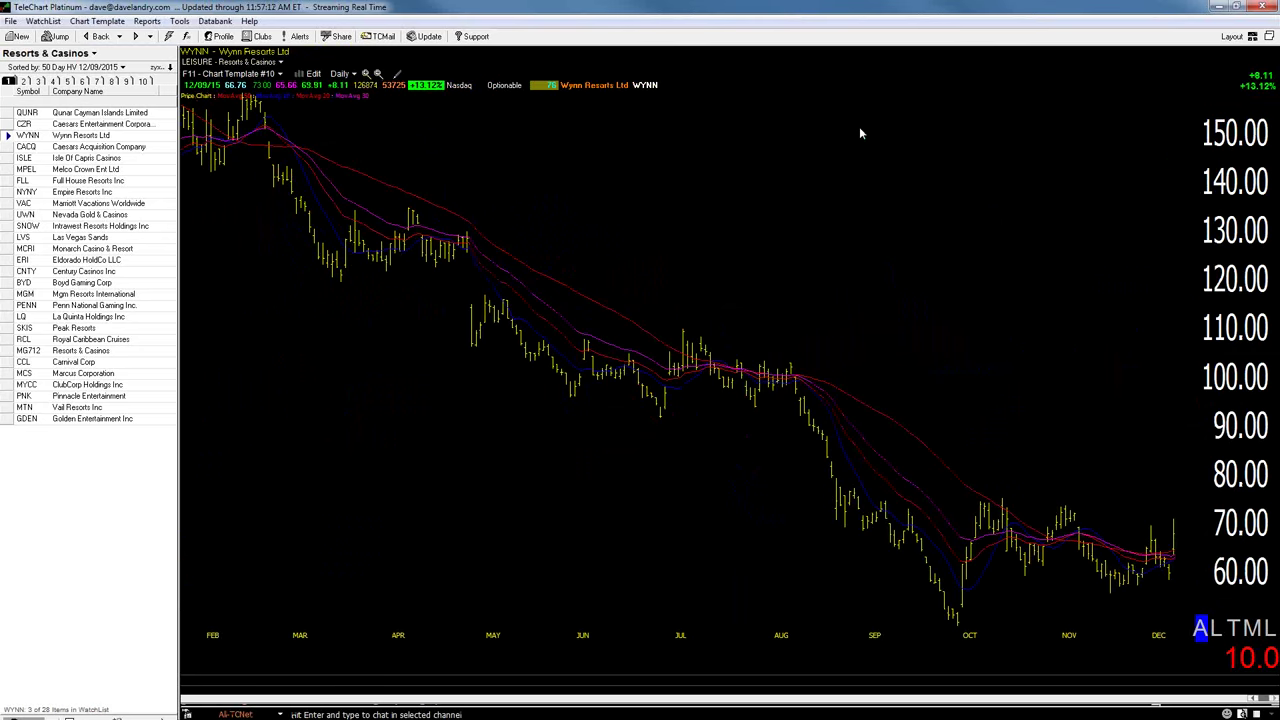
key(space)
key(space)
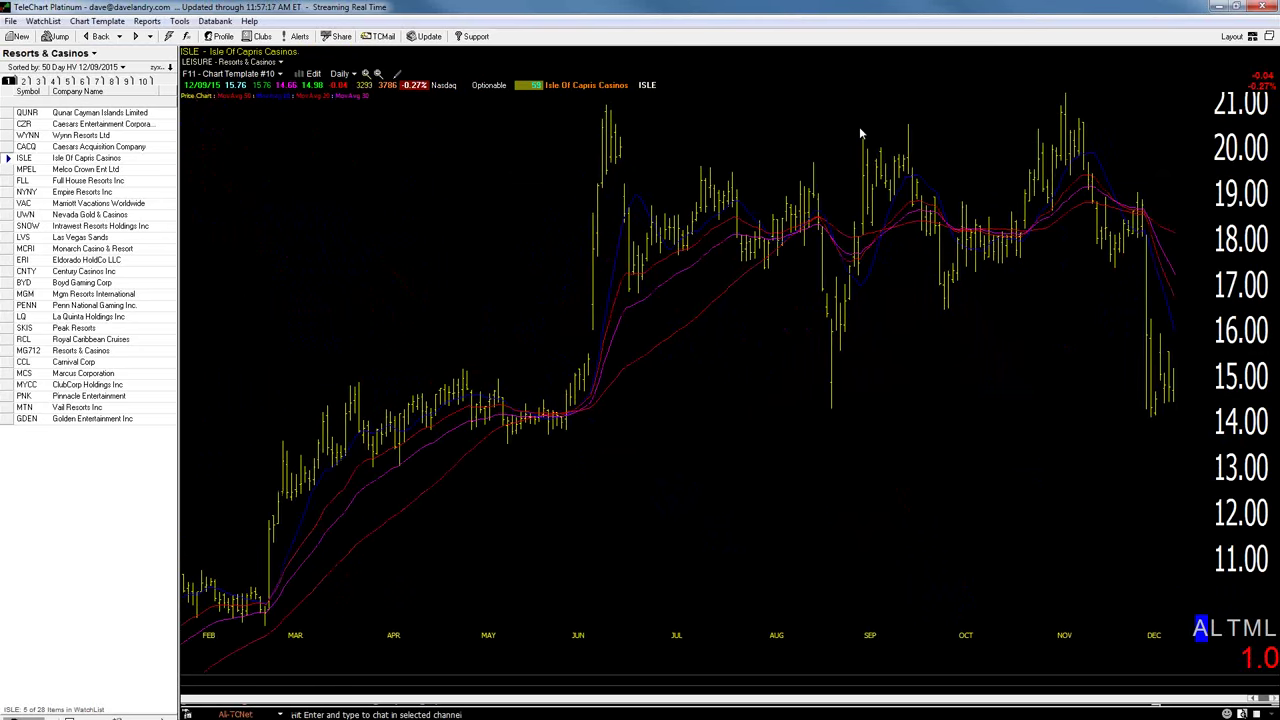
click(378, 75)
click(378, 75)
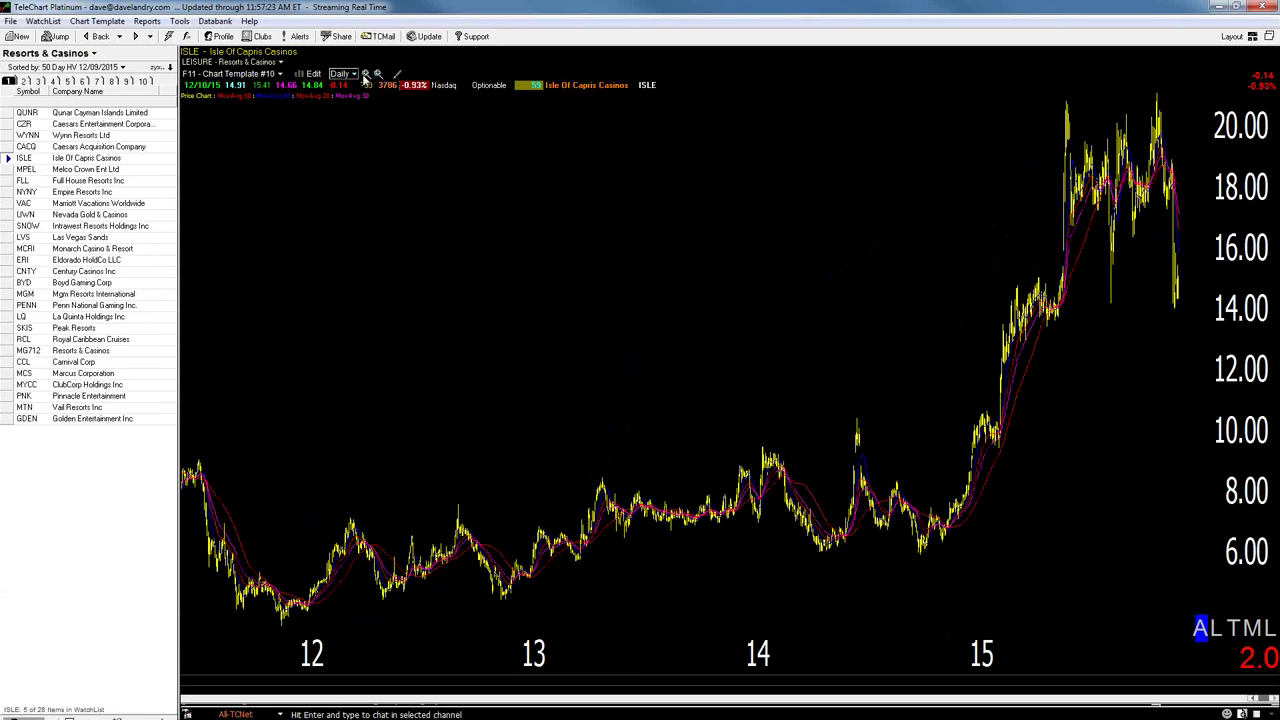
Narrow the Isle Of Capris Casinos chart to roughly February through December, and examine the following Resorts & Casinos charts through Mgm Resorts International
click(365, 75)
click(365, 75)
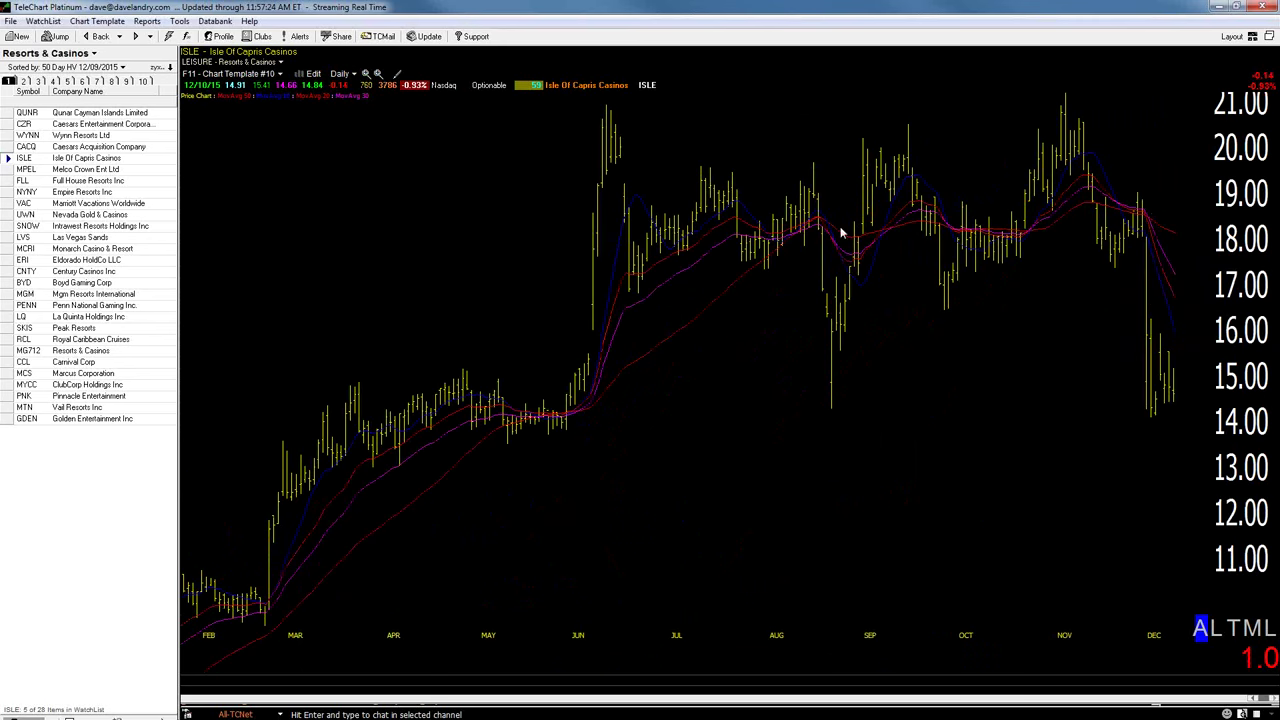
key(space)
key(space)
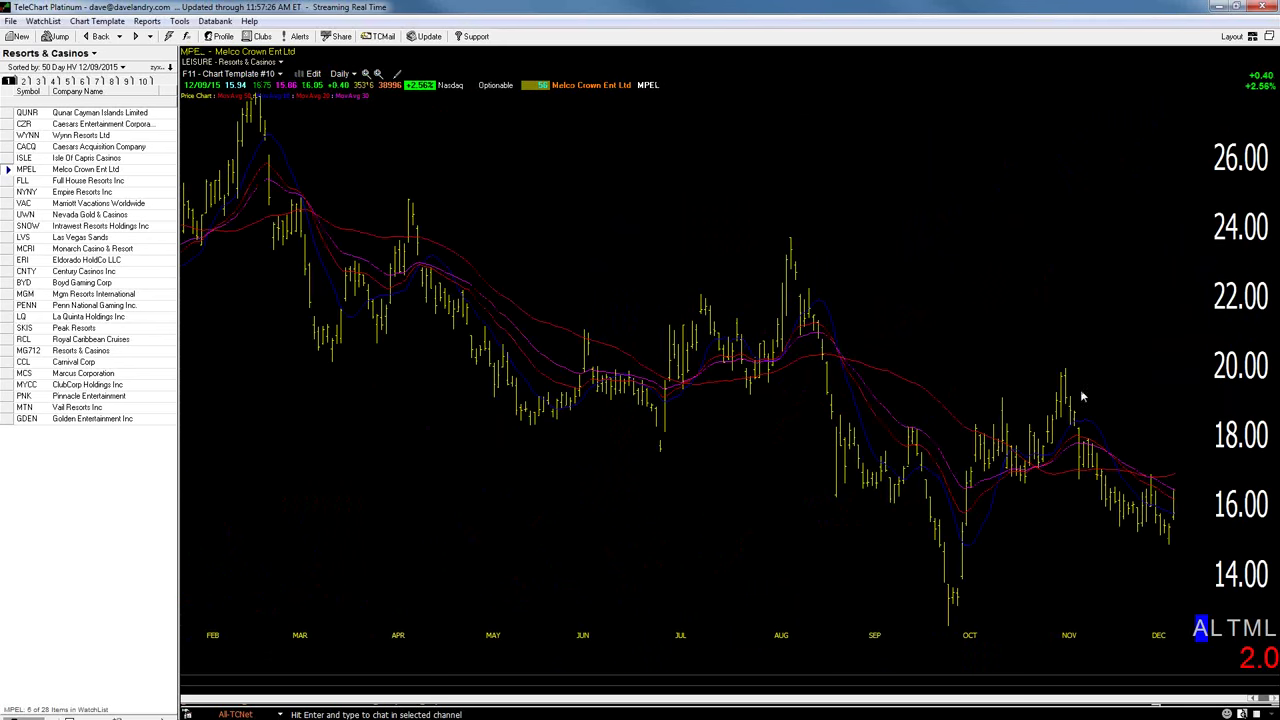
key(space)
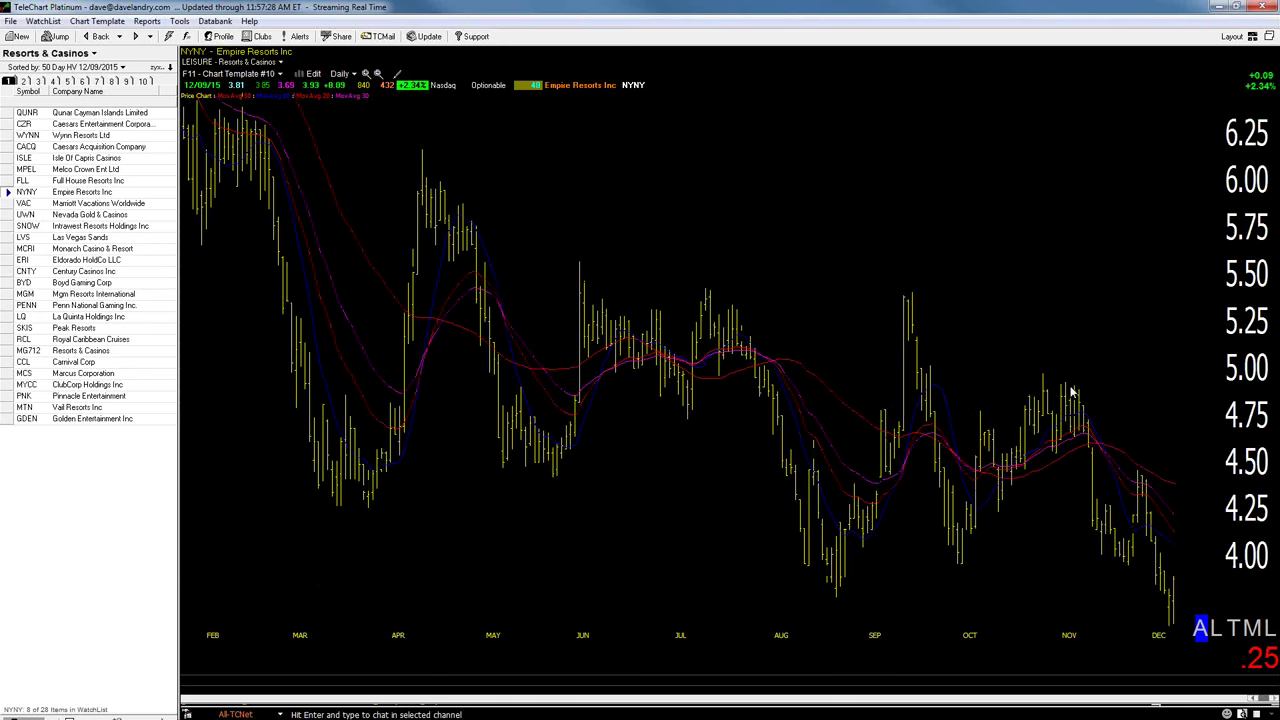
key(space)
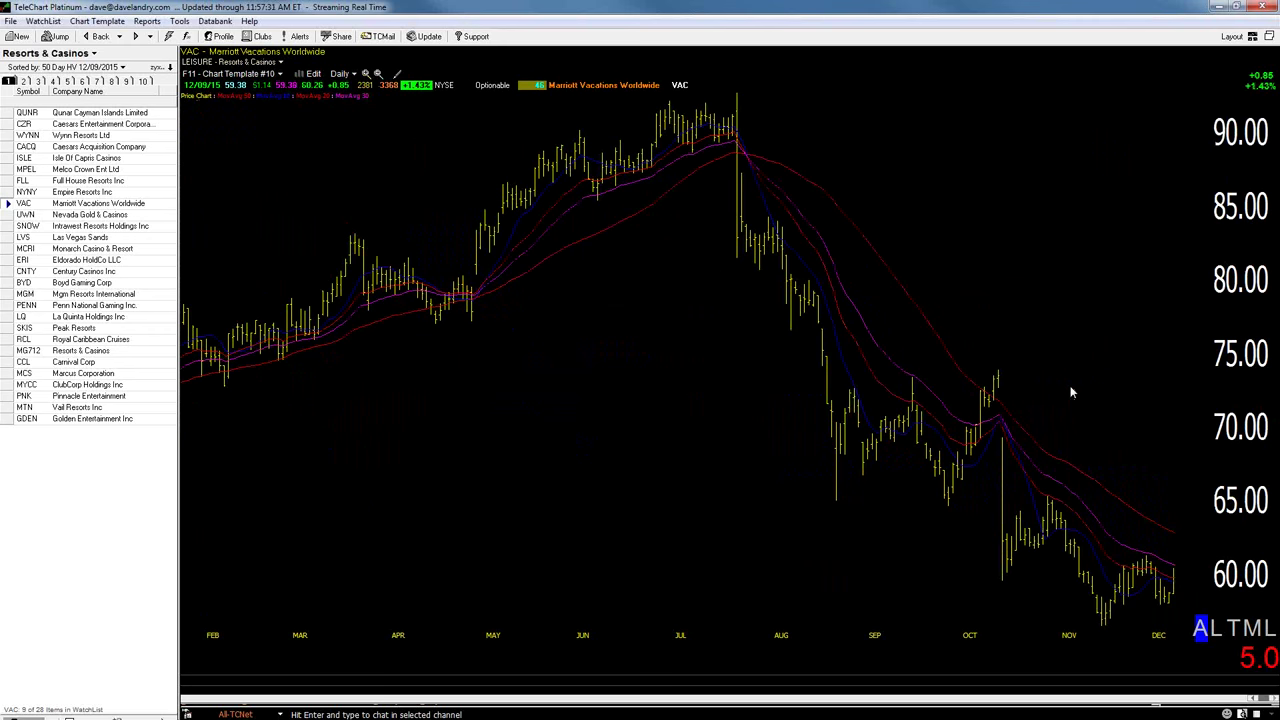
key(space)
key(space)
key(space)
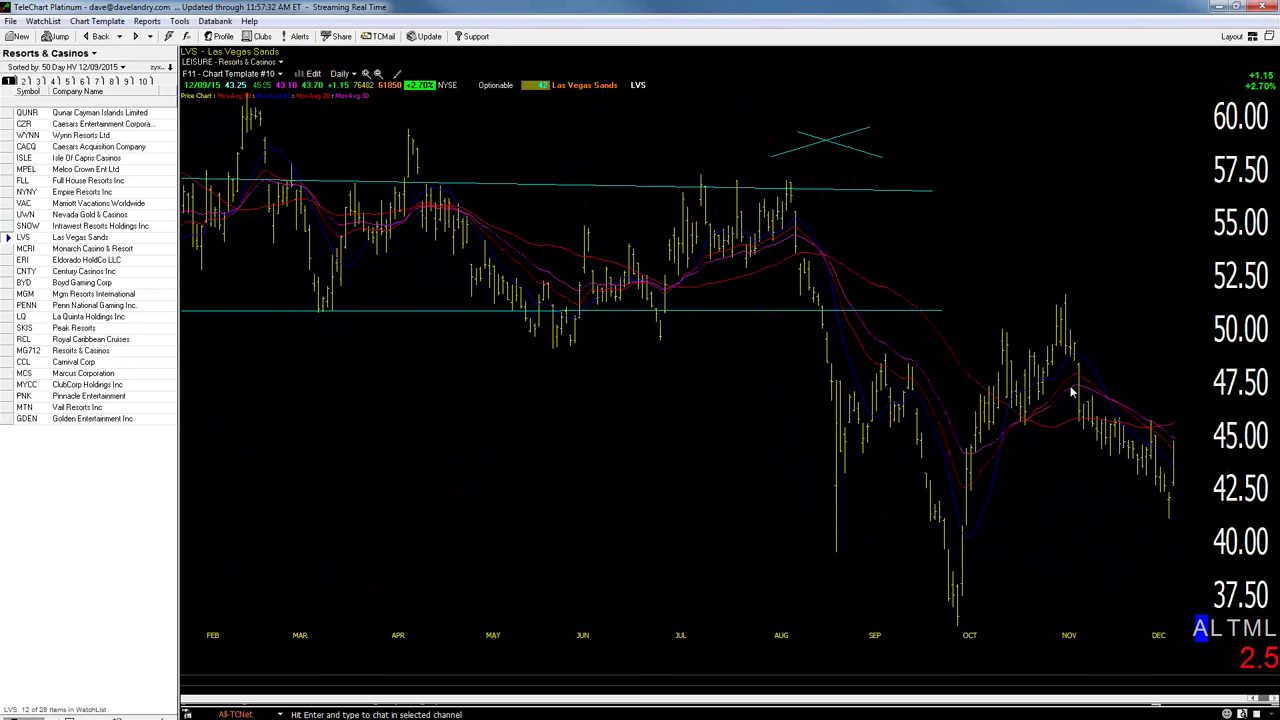
key(space)
key(space)
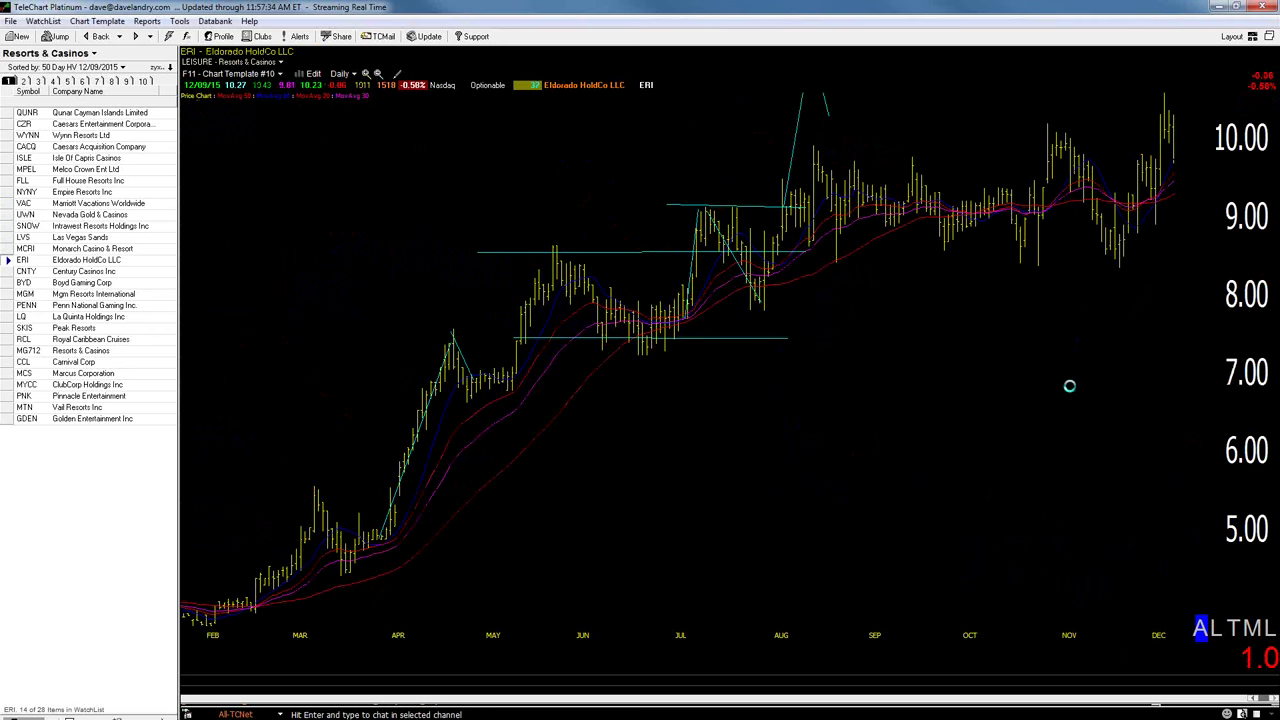
key(space)
key(space)
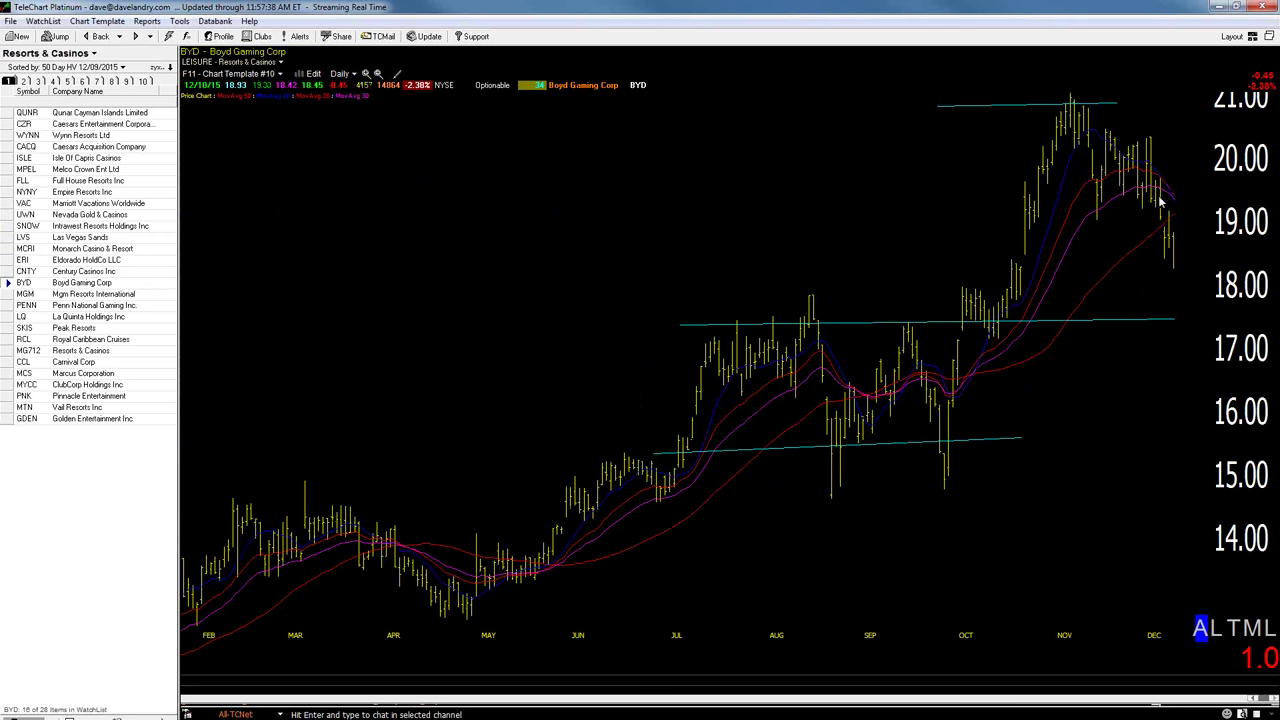
key(space)
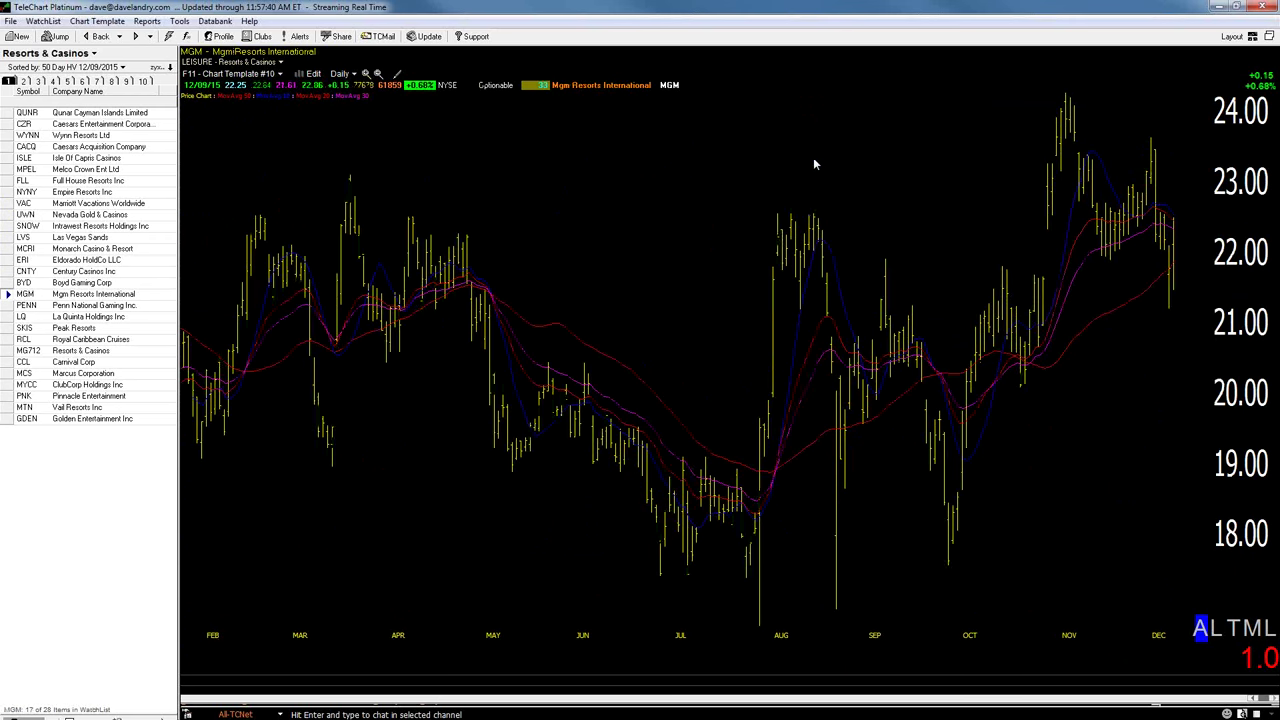
Page through the charts of the Resorts & Casinos watchlist from MGM Resorts to Golden Entertainment
key(space)
key(space)
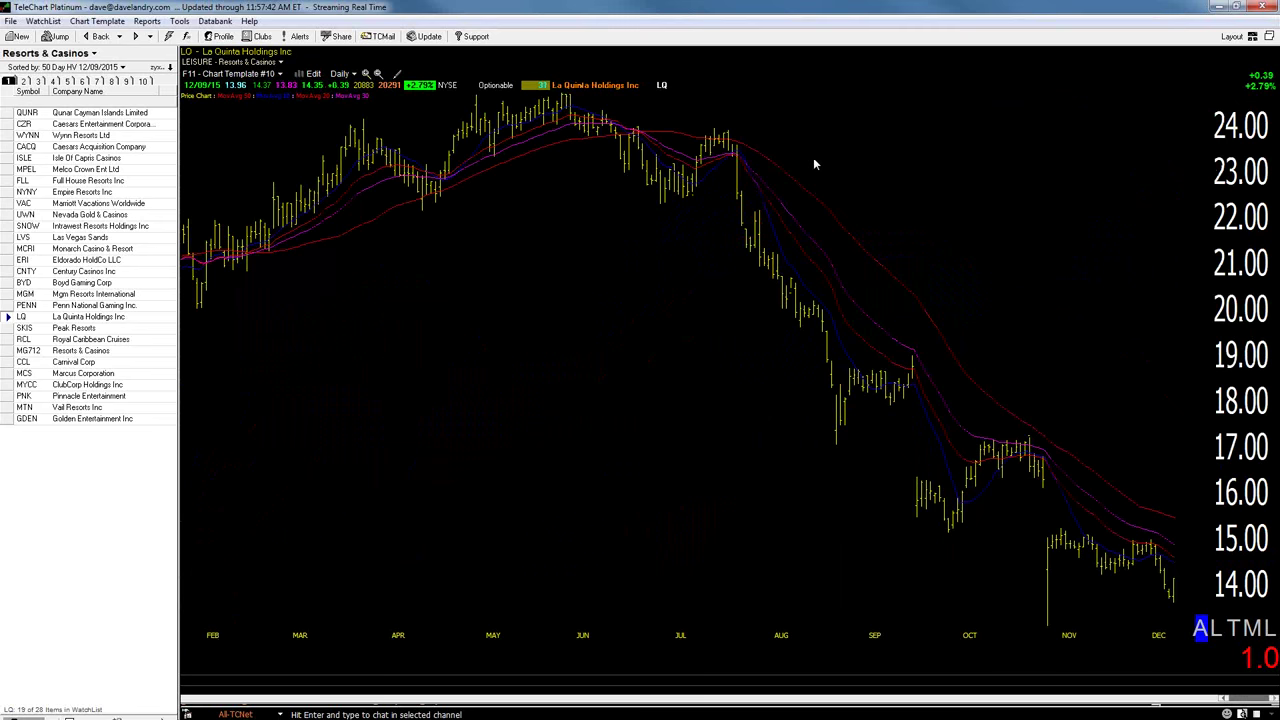
key(space)
key(space)
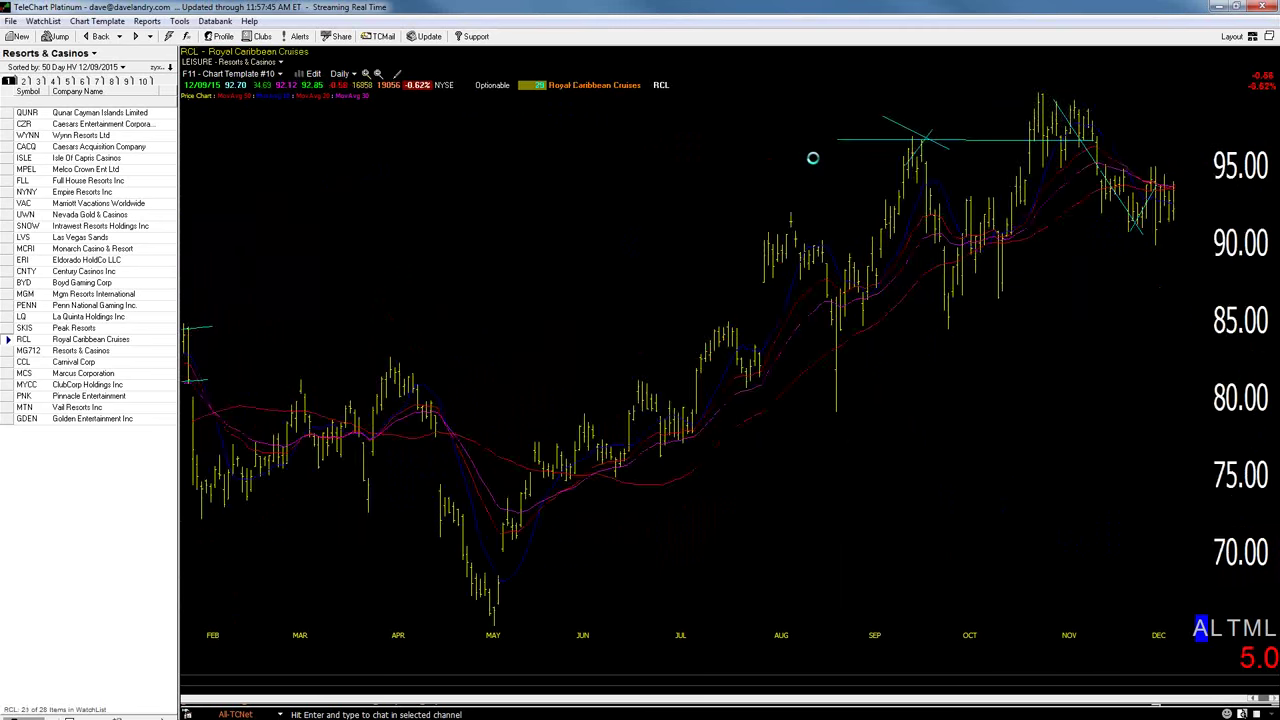
key(space)
key(space)
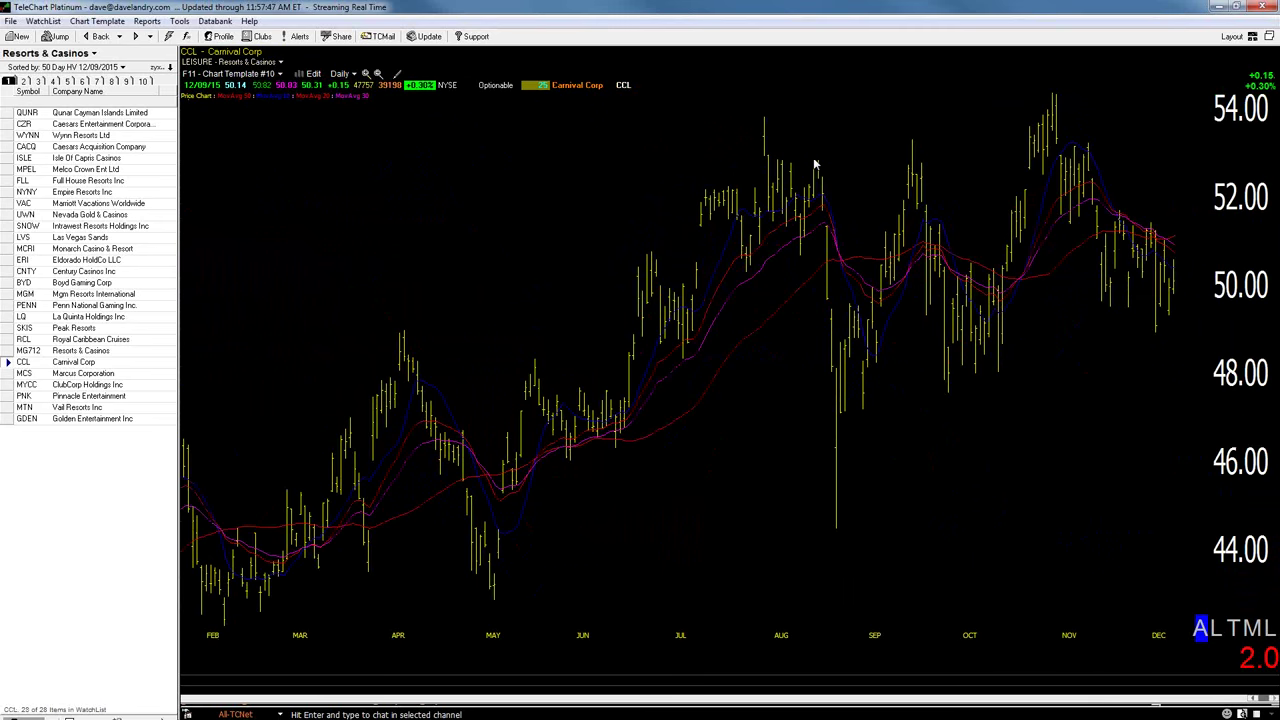
key(space)
key(space)
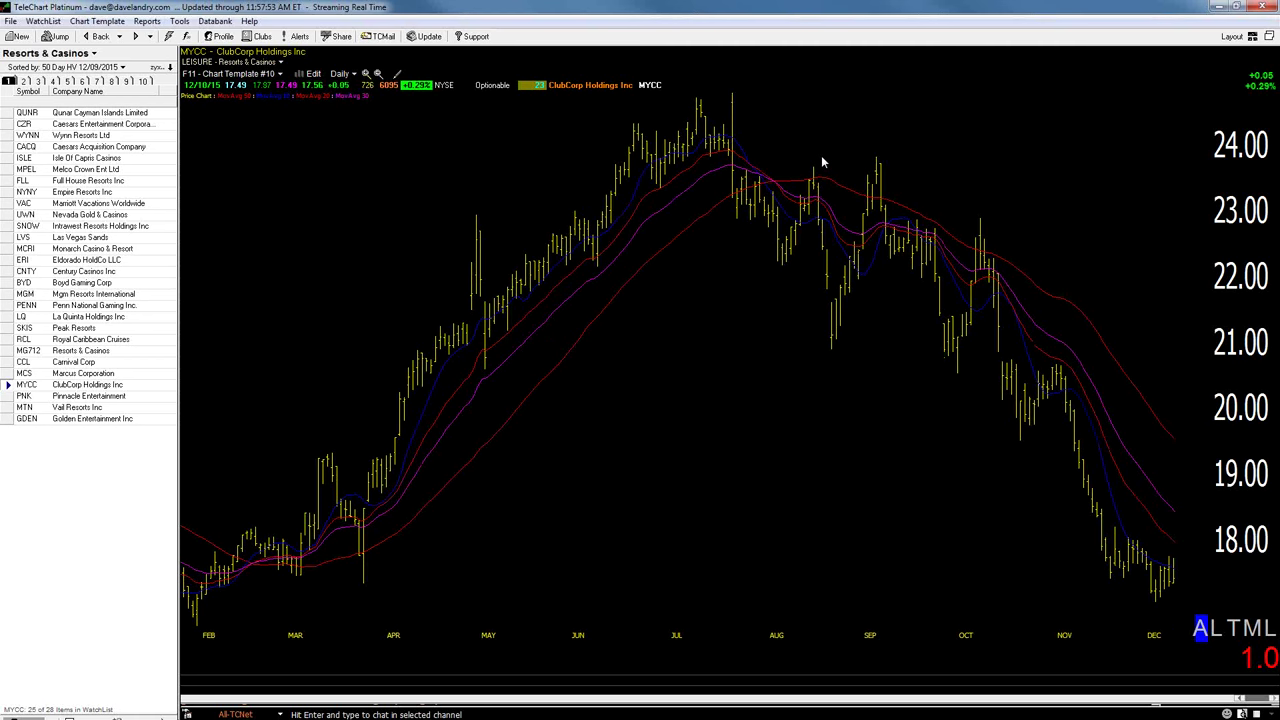
key(space)
key(space)
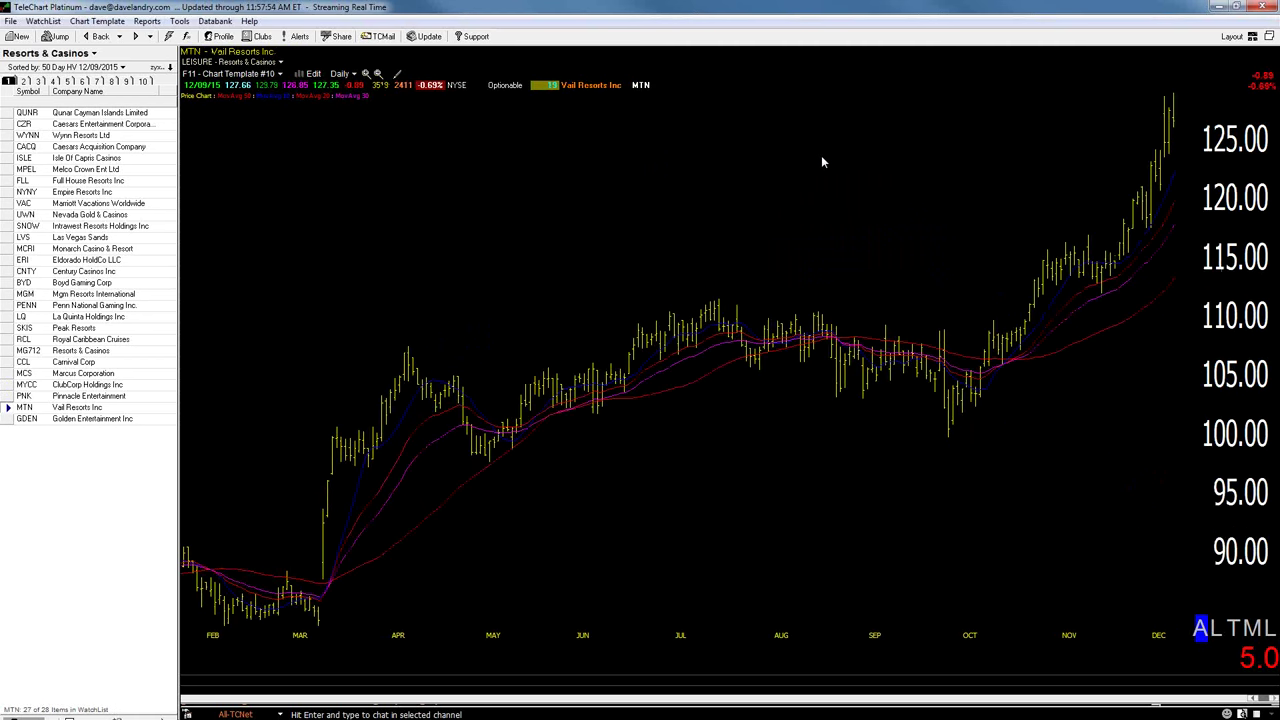
key(space)
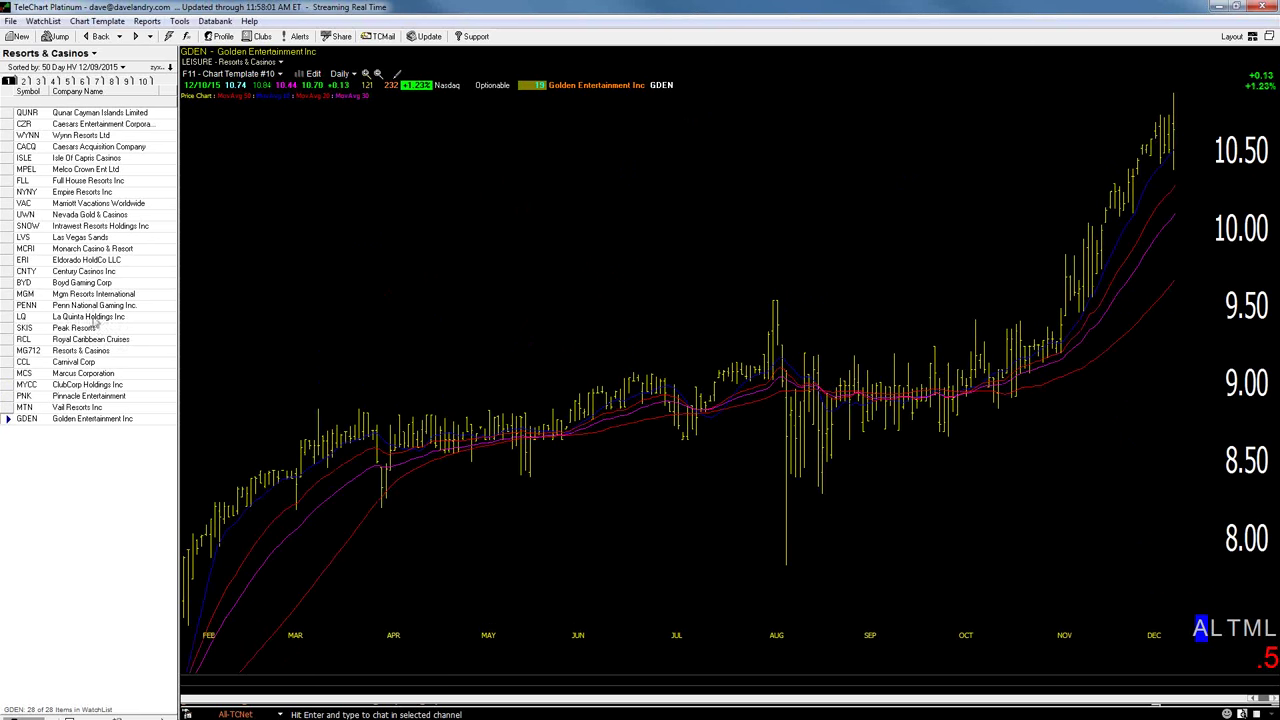
Display the chart of the Resorts & Casinos industry index, MG712
click(46, 353)
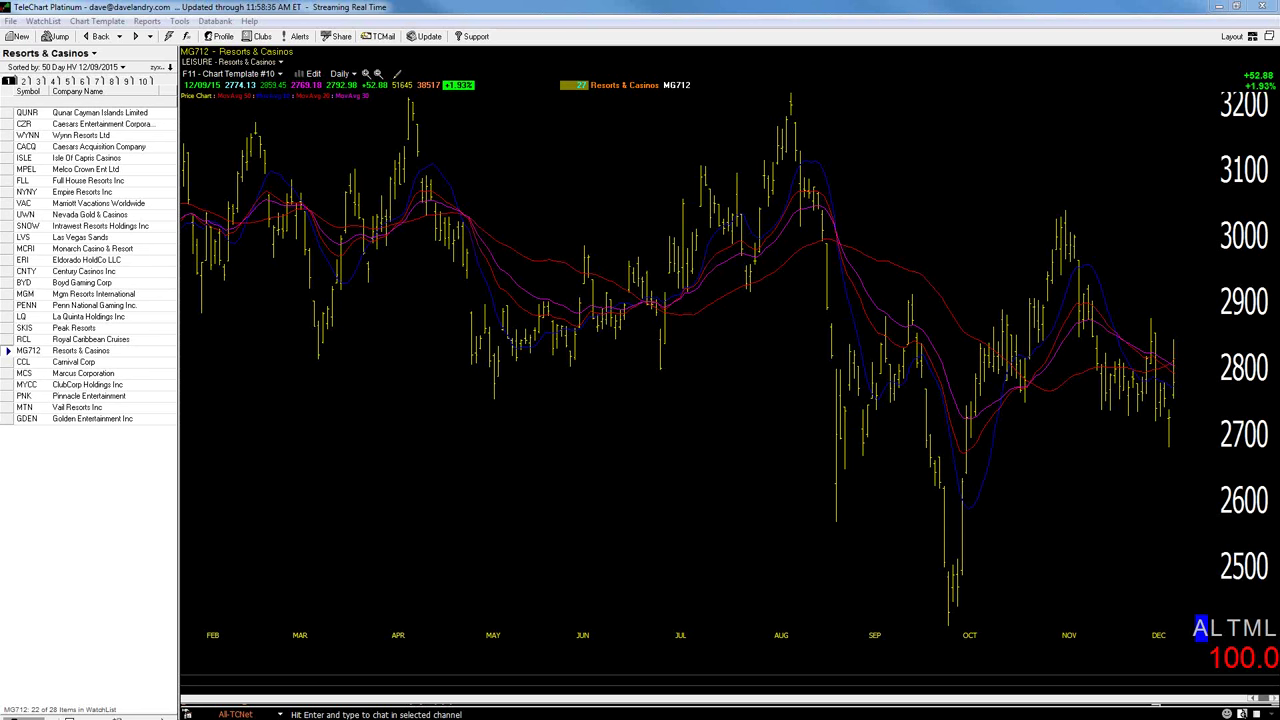
click(73, 55)
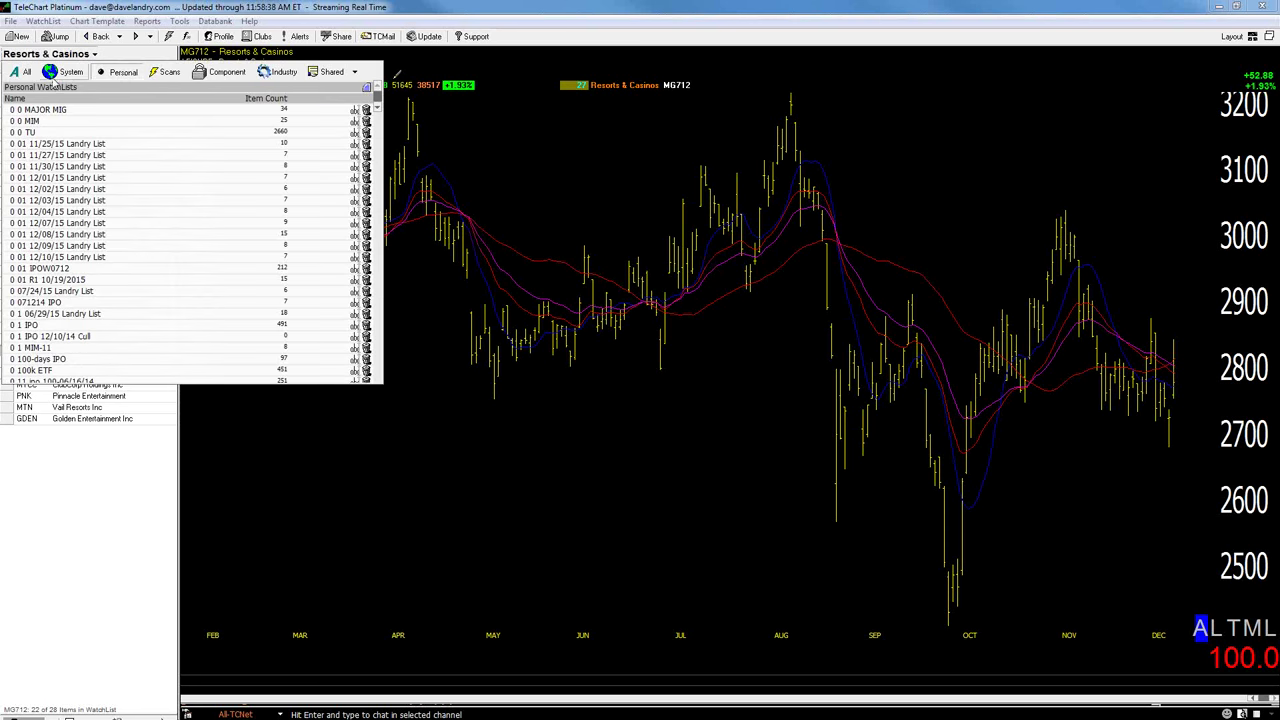
click(591, 150)
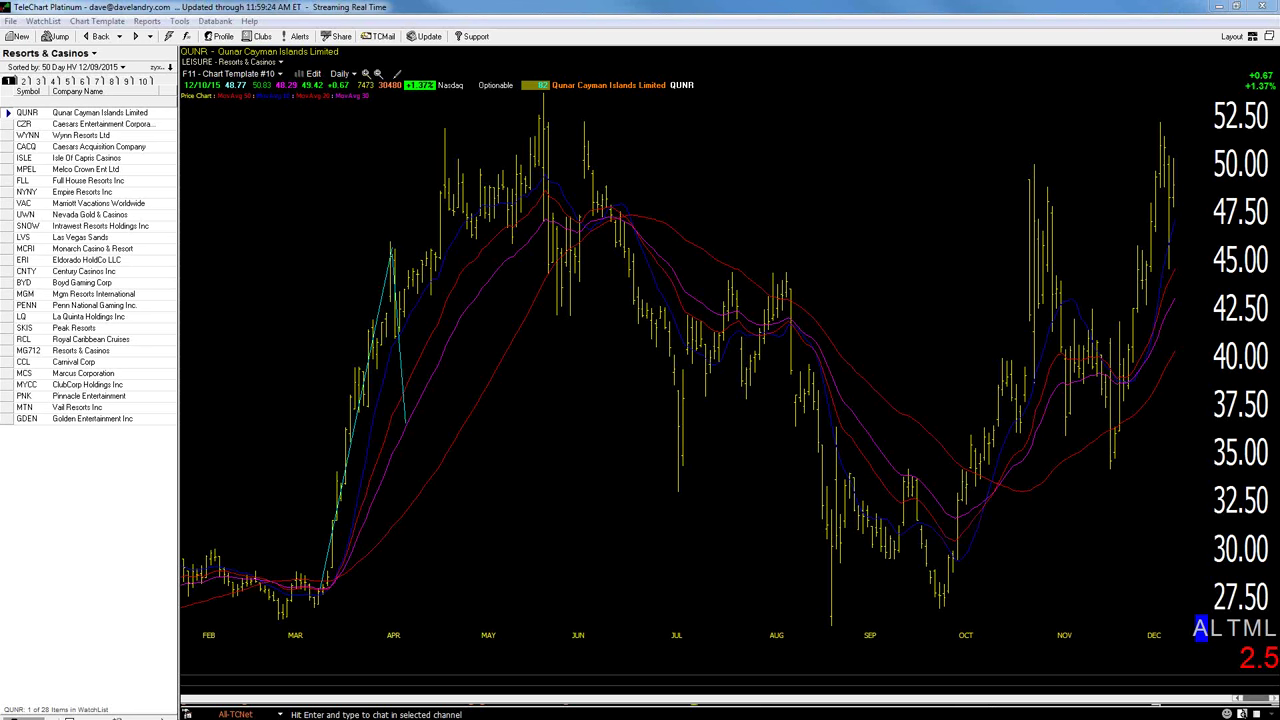
Load the chart for symbol KBIO and magnify its recent months, from about August through December
text(KBIO)
key(Return)
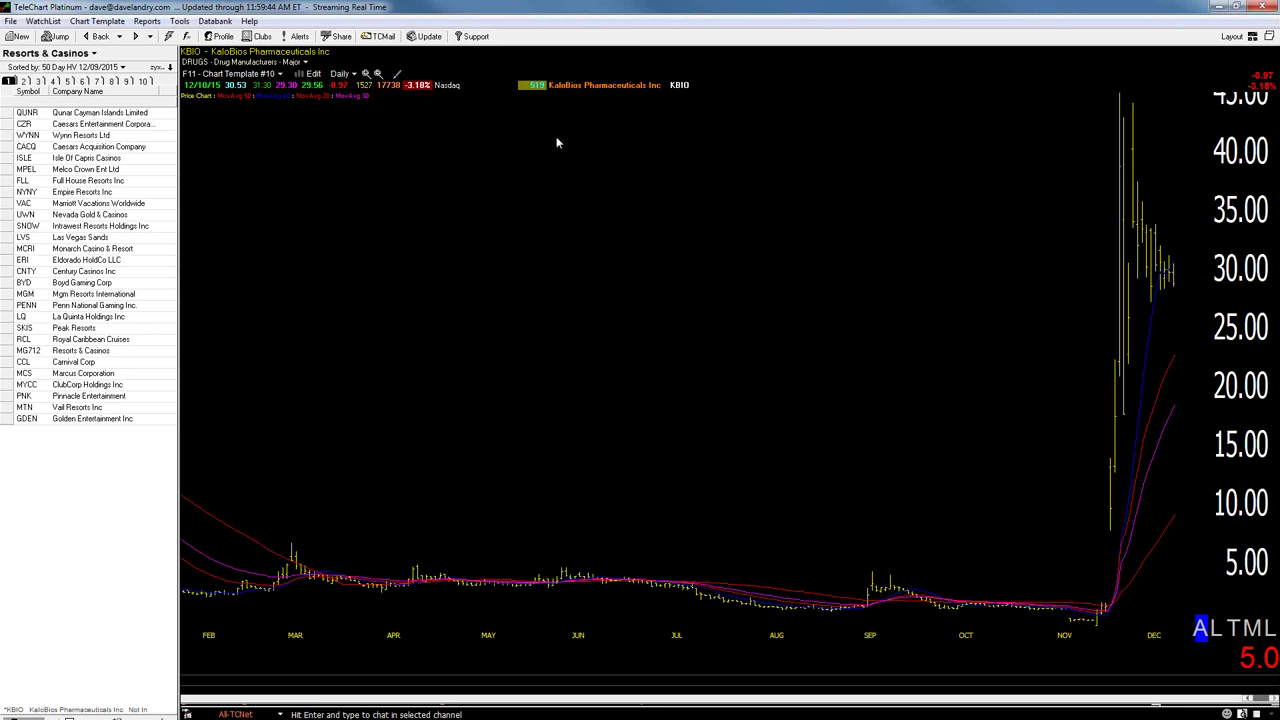
click(366, 74)
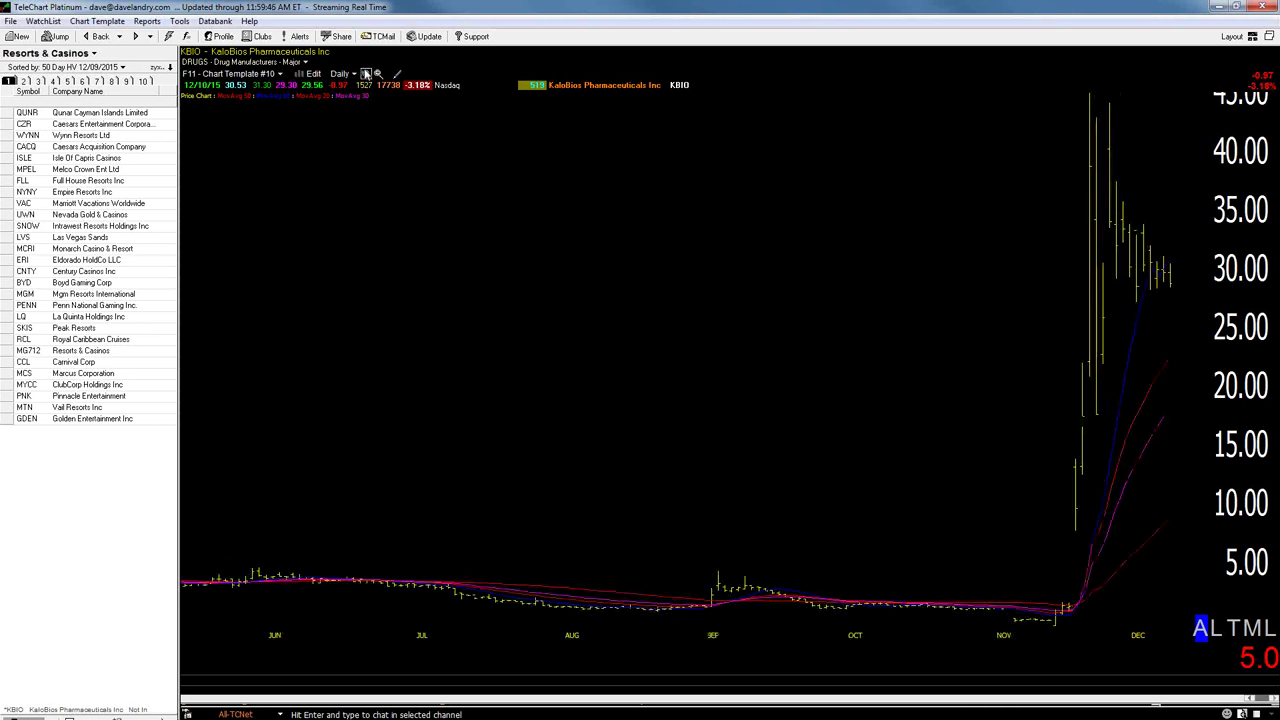
click(366, 74)
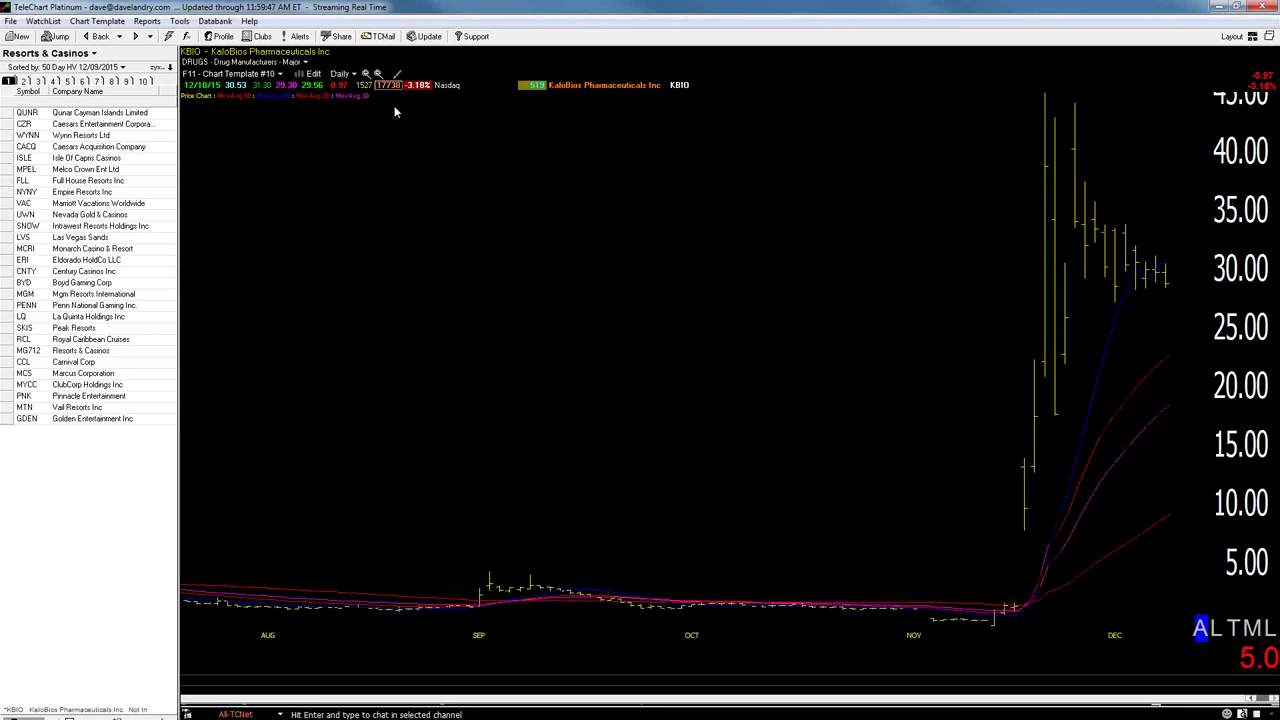
Inspect the daily price data around 11/18/15 and 11/17/15, and draw trendlines along the November spike and its pullback
click(677, 218)
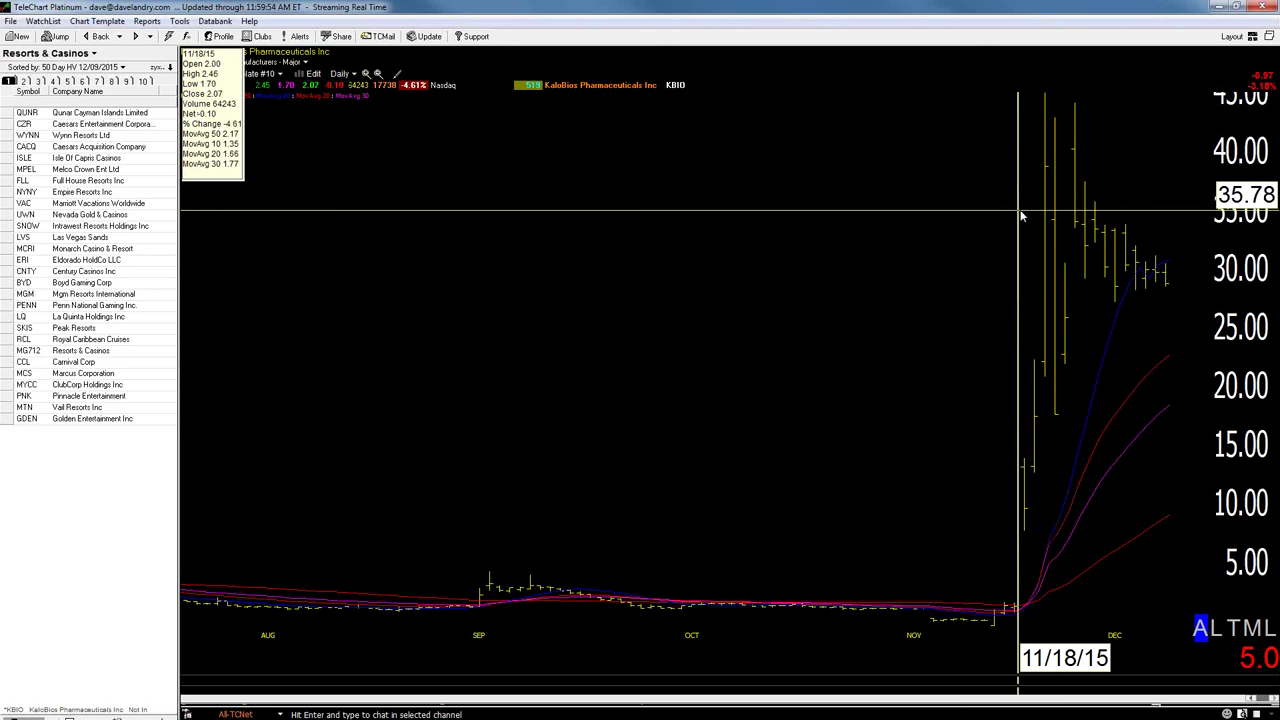
key(Right)
key(Left)
key(Left)
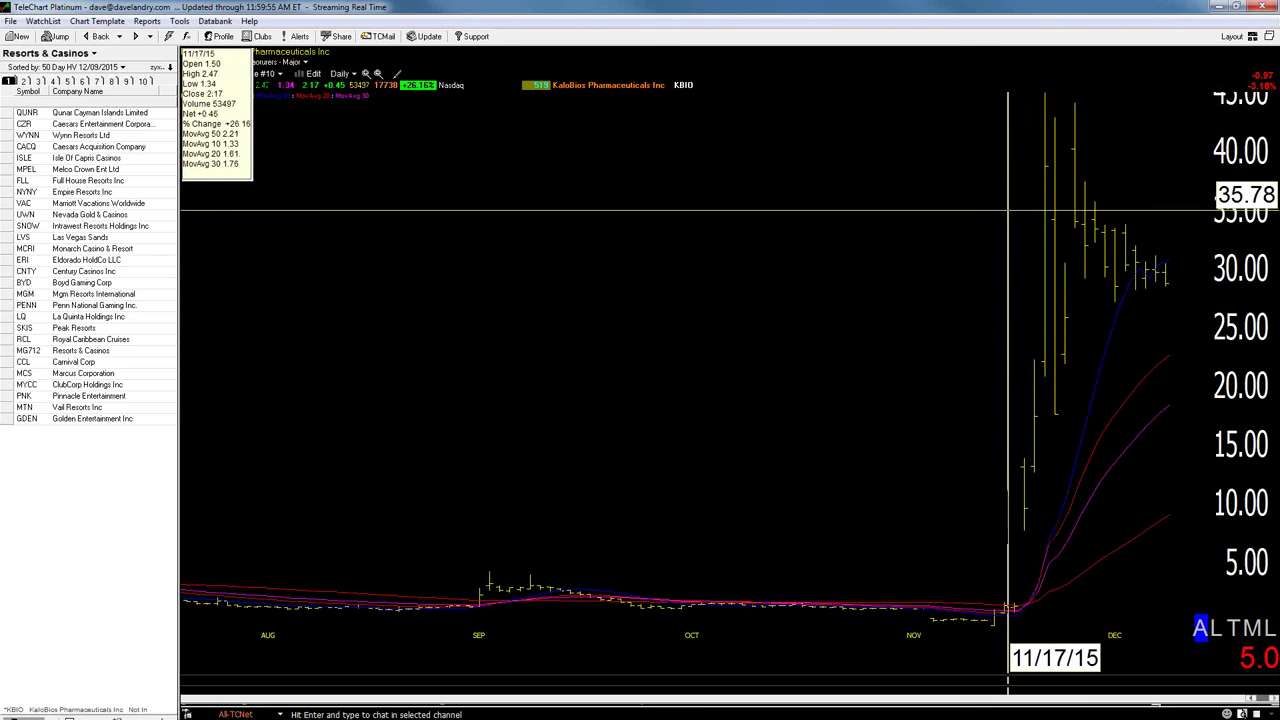
key(Escape)
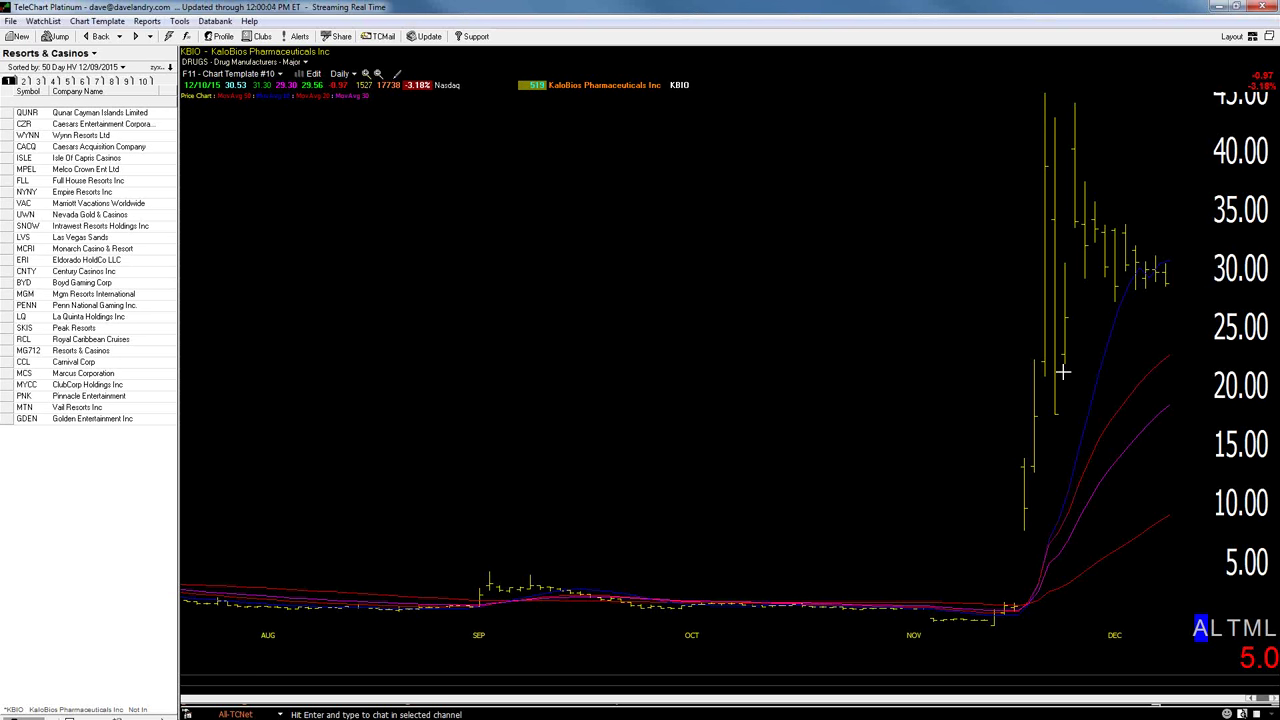
mouse_move(988, 501)
mouse_down()
mouse_move(1029, 337)
mouse_move(1059, 107)
mouse_move(1178, 262)
mouse_move(1170, 297)
mouse_up()
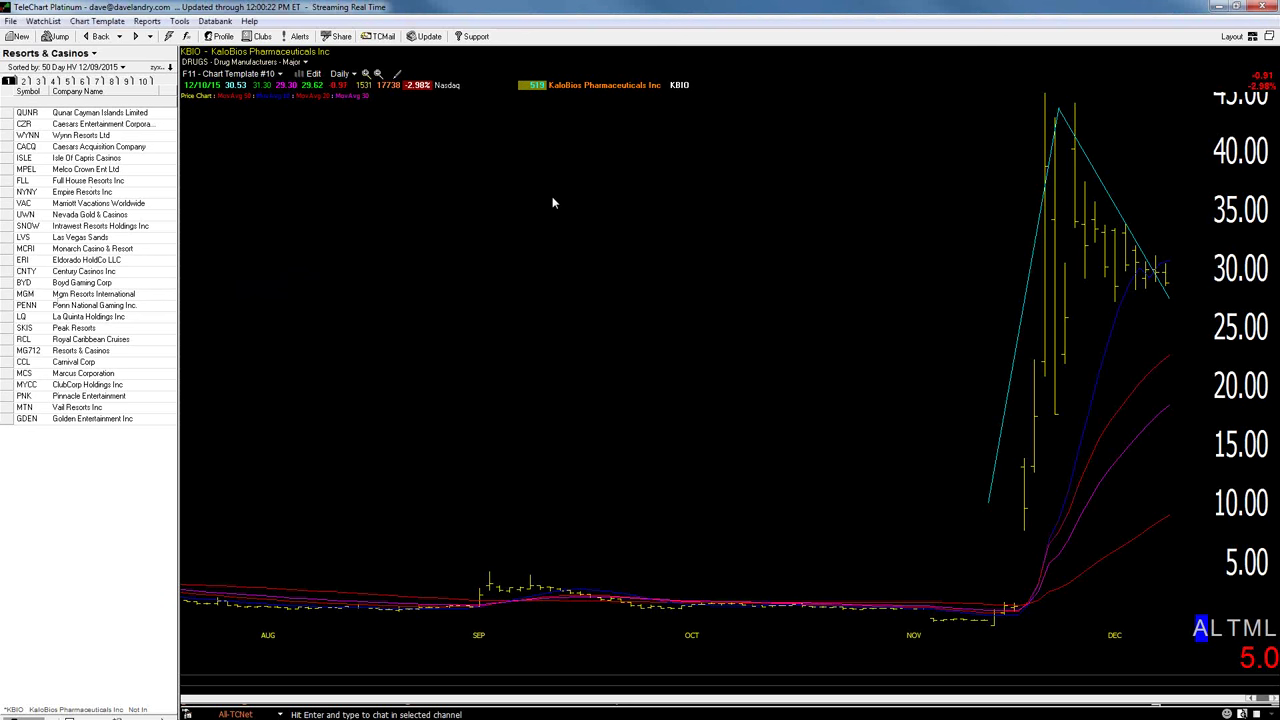
Load the chart for symbol PACB and widen its time range to show prices back to 2013
key(space)
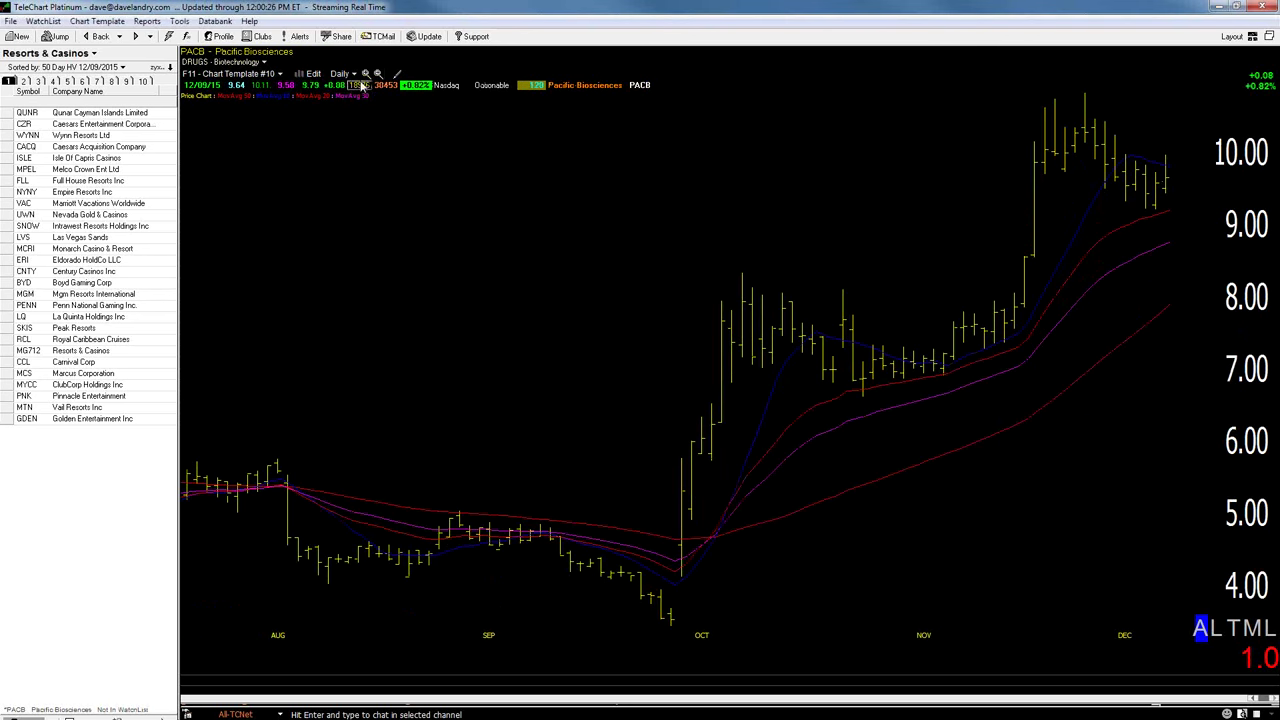
click(377, 74)
click(377, 74)
click(377, 74)
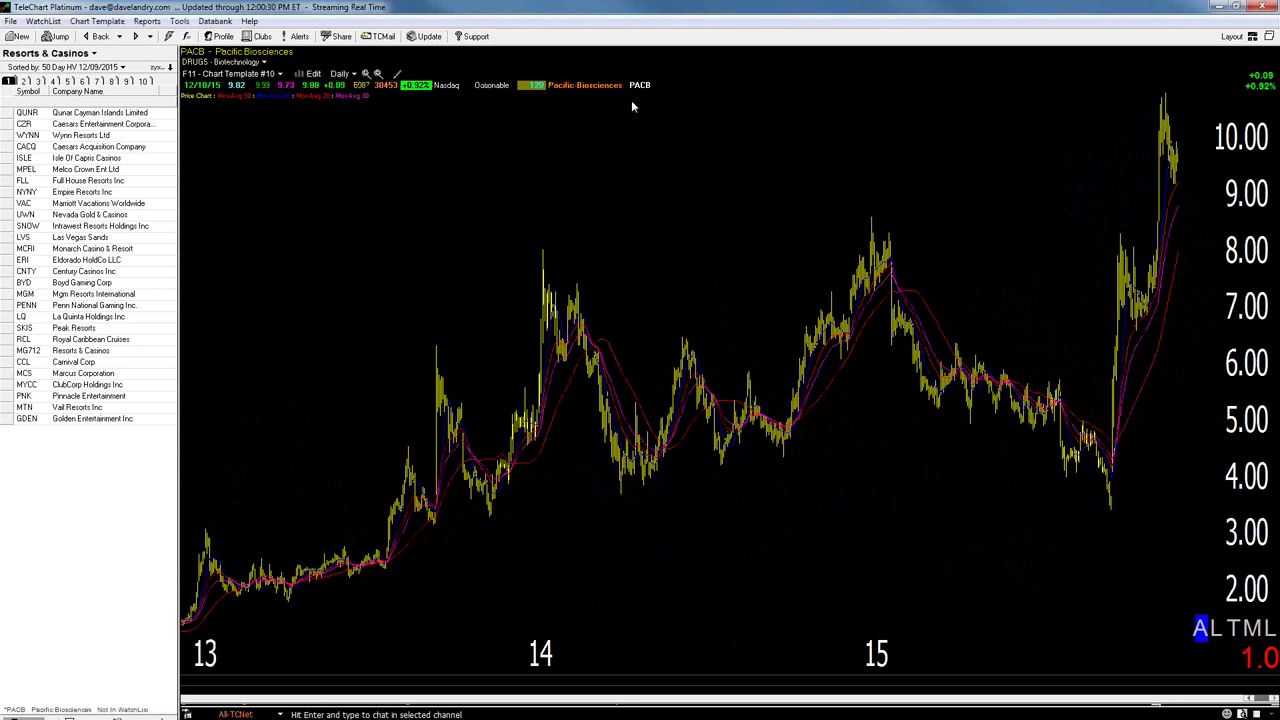
Draw a nearly horizontal line across PACB's October highs near 8.00 and a small cross on the November surge near 9.30
click(366, 74)
click(366, 74)
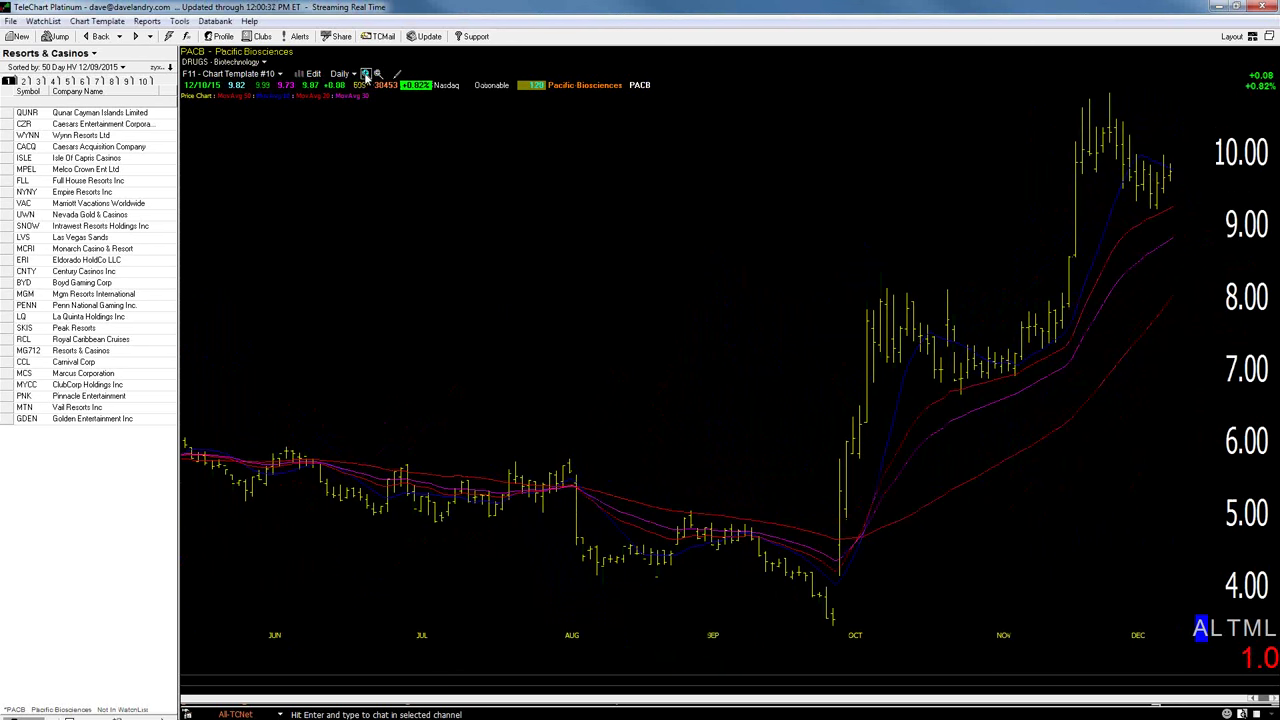
mouse_move(820, 290)
mouse_down()
mouse_move(1015, 274)
mouse_move(1094, 286)
mouse_up()
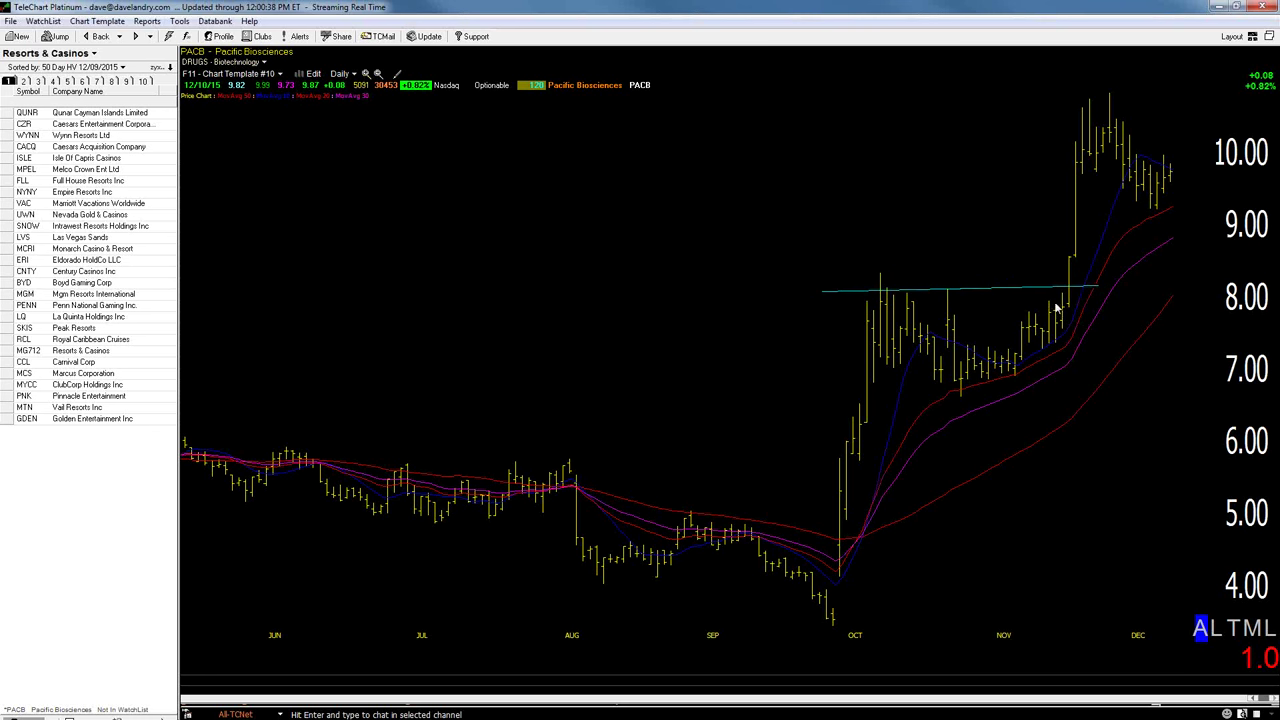
mouse_move(1064, 206)
mouse_down()
mouse_move(1108, 213)
mouse_move(1063, 206)
mouse_up()
Compare PACB's multi-year history, and draw a cross on the early-October surge and a support line under the October–November consolidation
click(378, 74)
click(378, 74)
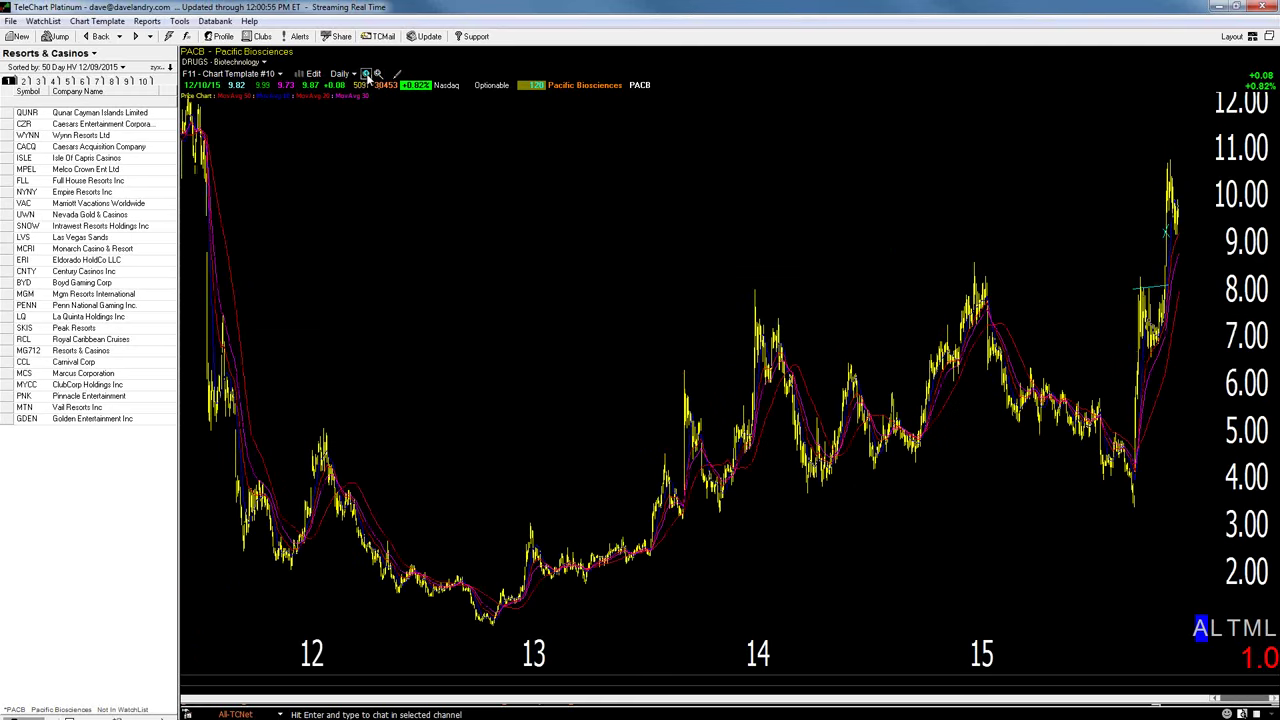
click(366, 75)
click(366, 75)
click(366, 75)
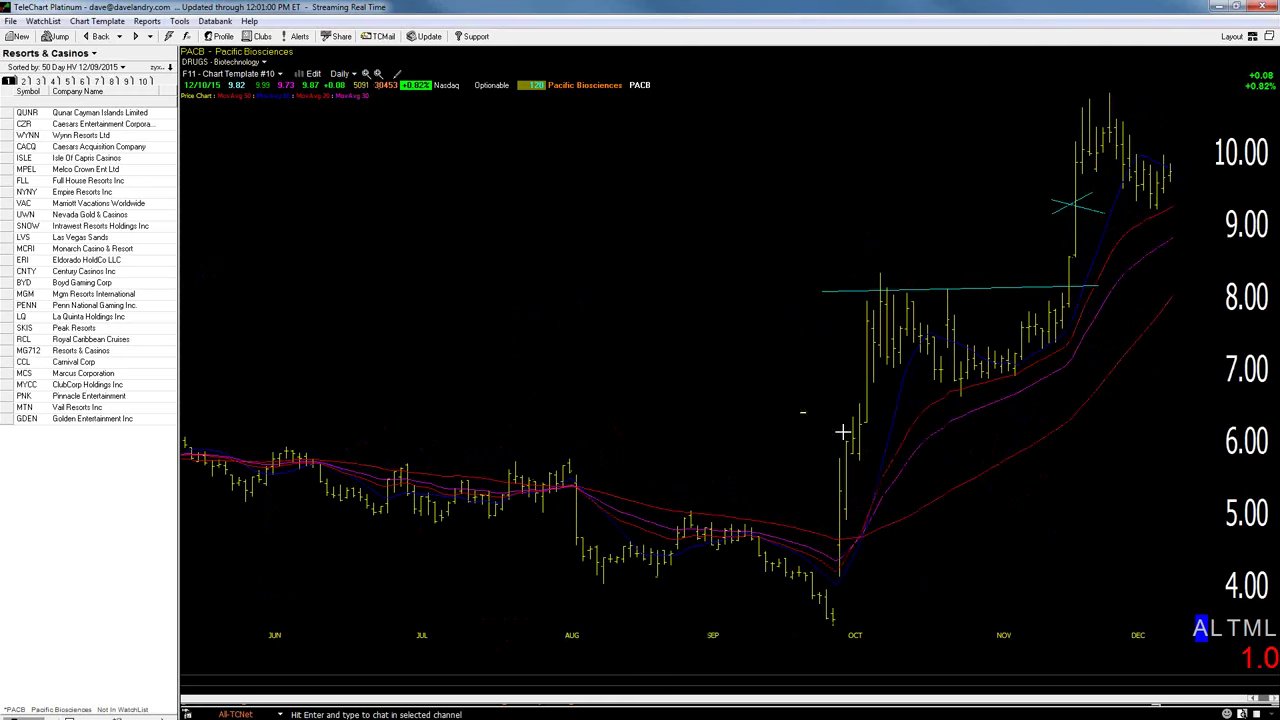
mouse_move(843, 432)
mouse_down()
mouse_move(876, 467)
mouse_move(771, 476)
mouse_up()
drag(831, 392, 1090, 375)
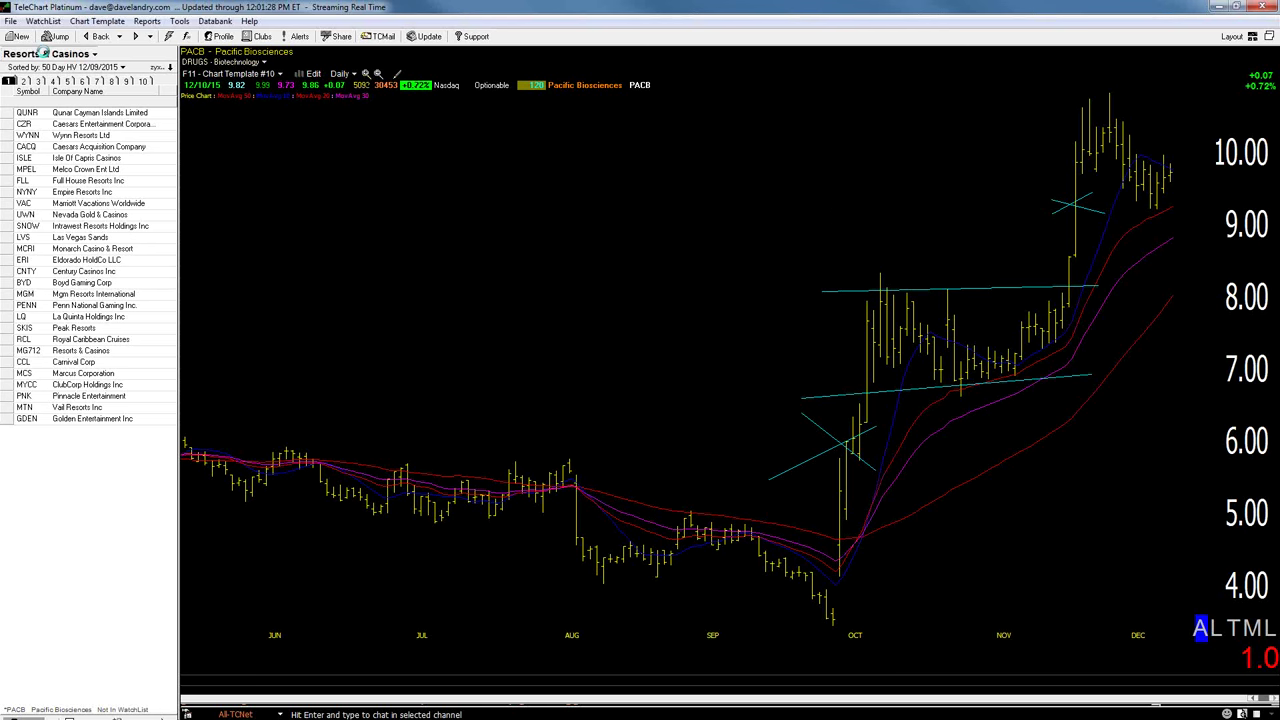
Load the chart of the iShares Nasdaq Biotechnology ETF, symbol IBB
click(45, 55)
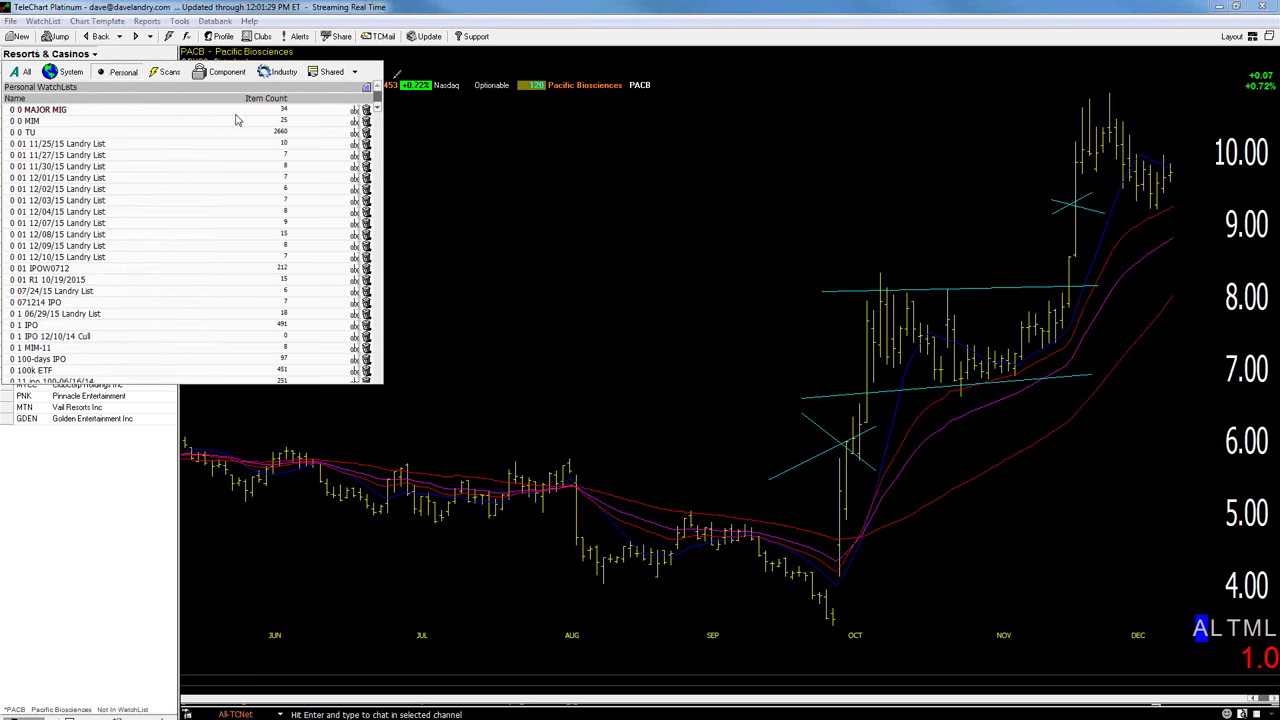
click(545, 181)
text(IBB)
key(Return)
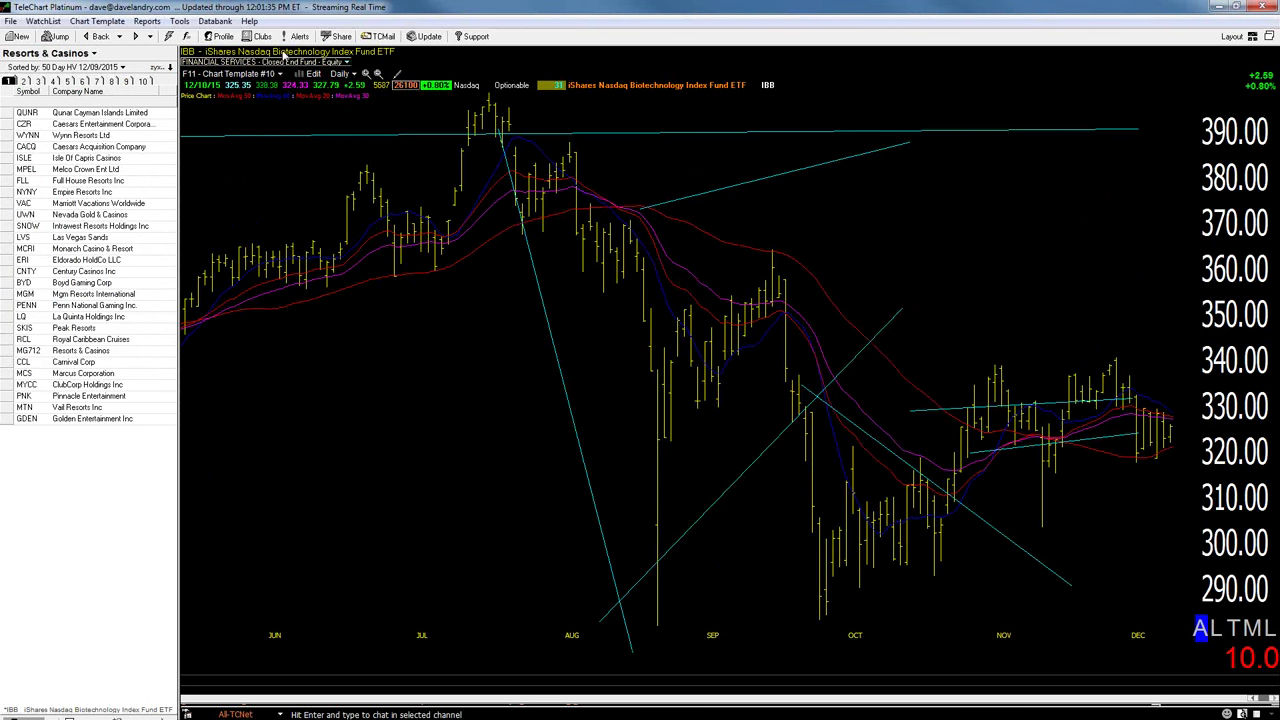
Erase all drawn trendlines from the IBB chart
click(179, 21)
mouse_move(250, 52)
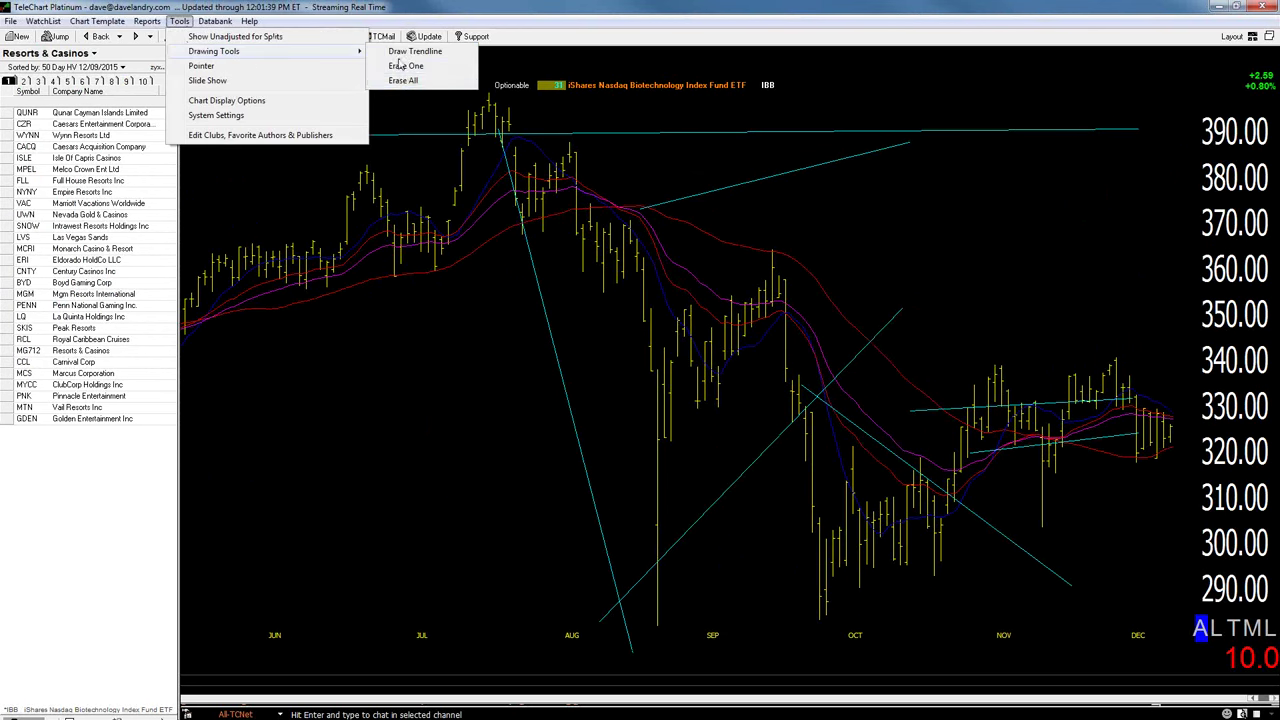
click(402, 82)
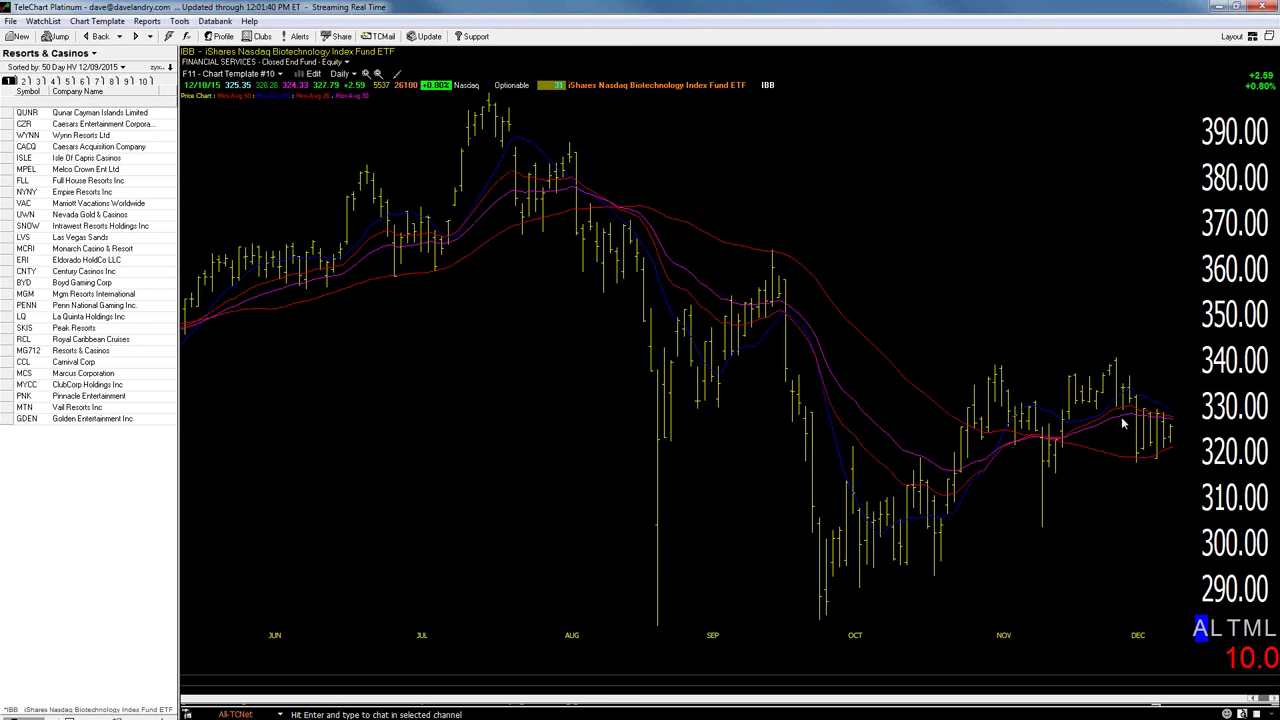
Draw a nearly horizontal line at about 325 from IBB's latest bar back to mid-October
drag(1183, 427, 904, 436)
click(903, 435)
click(903, 436)
click(903, 436)
click(903, 436)
click(850, 407)
Switch IBB to weekly bars, mark the recent highs near 337, and extend a line from the current price back to late 2014
key(w)
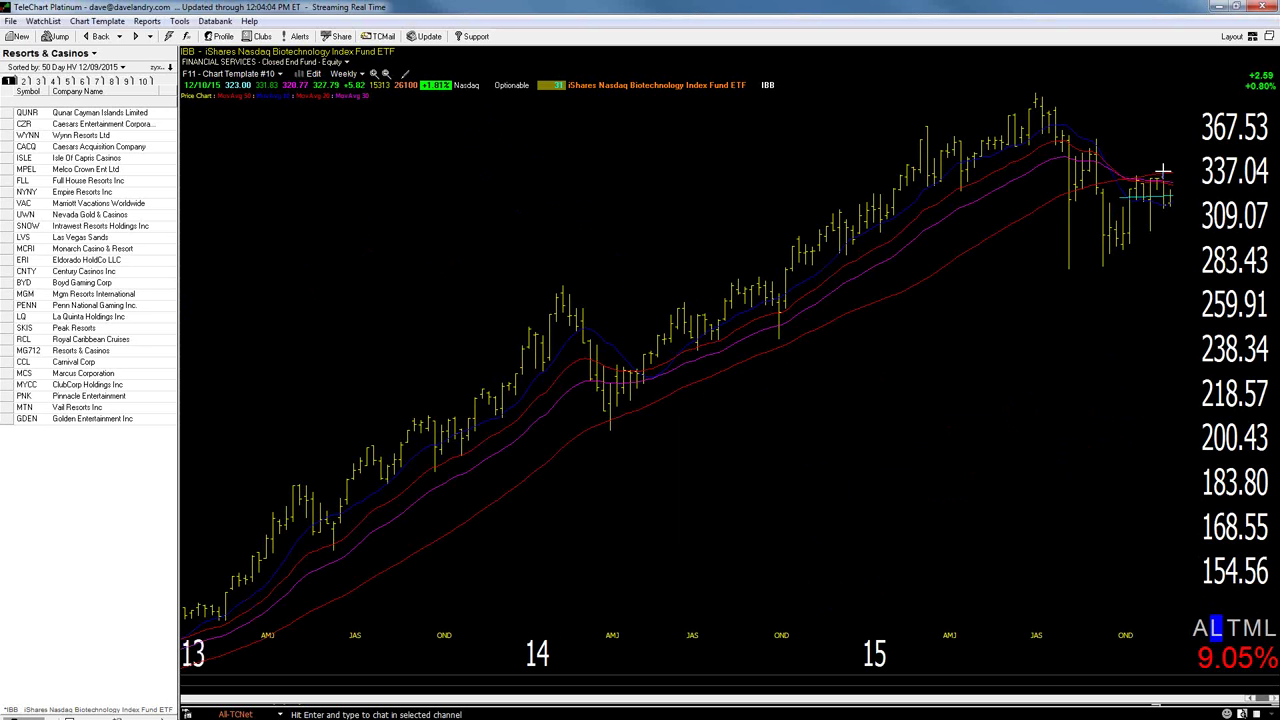
drag(1140, 156, 1168, 172)
drag(1119, 199, 836, 214)
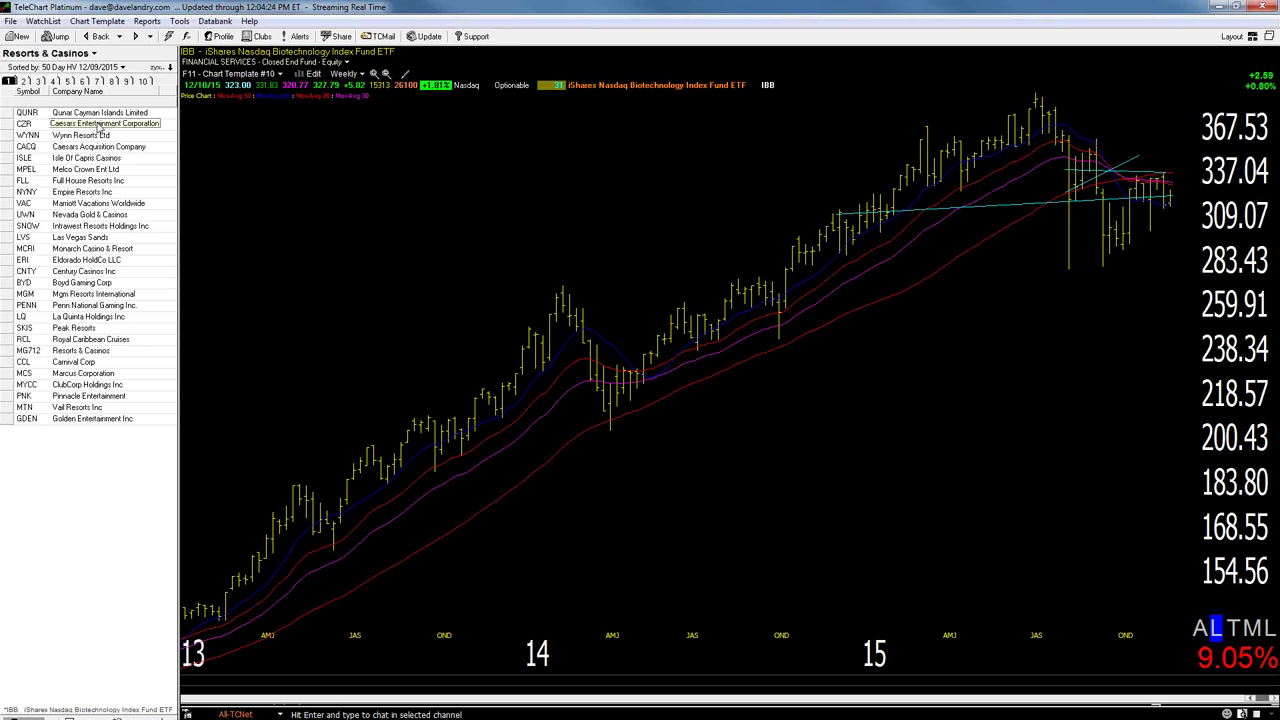
Open the Morningstar Industry Groups system watchlist
click(45, 54)
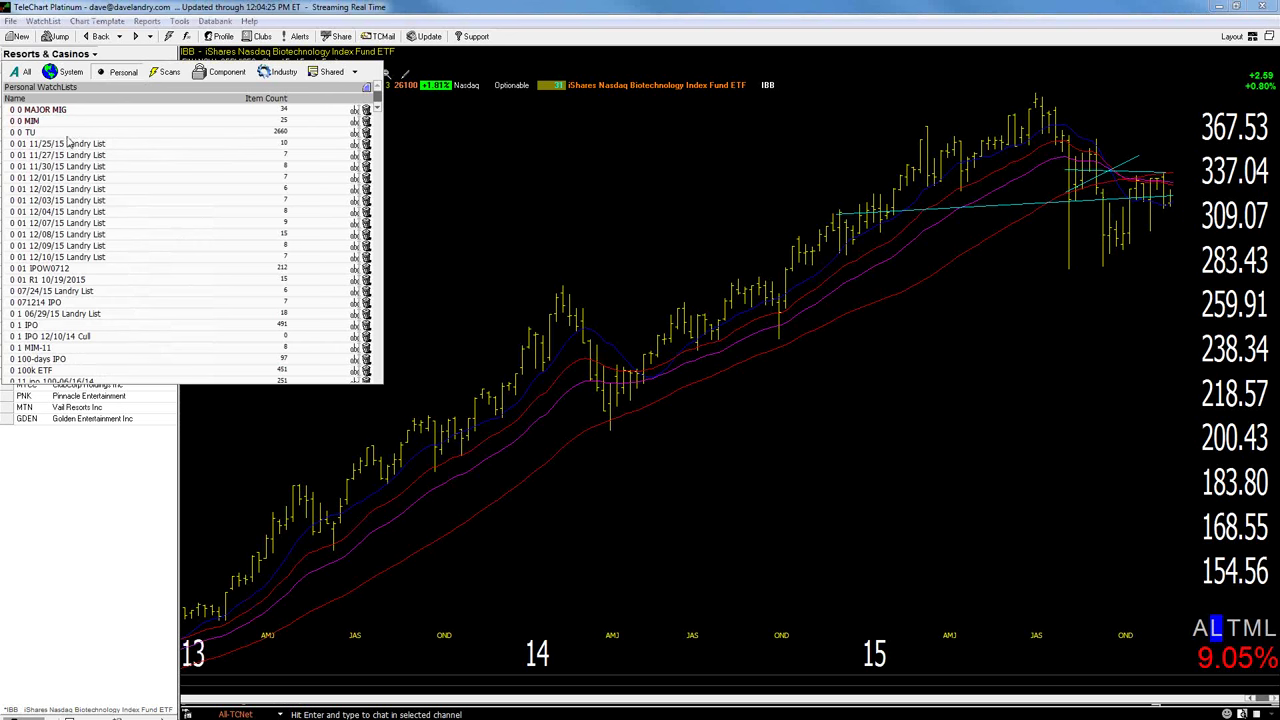
click(66, 74)
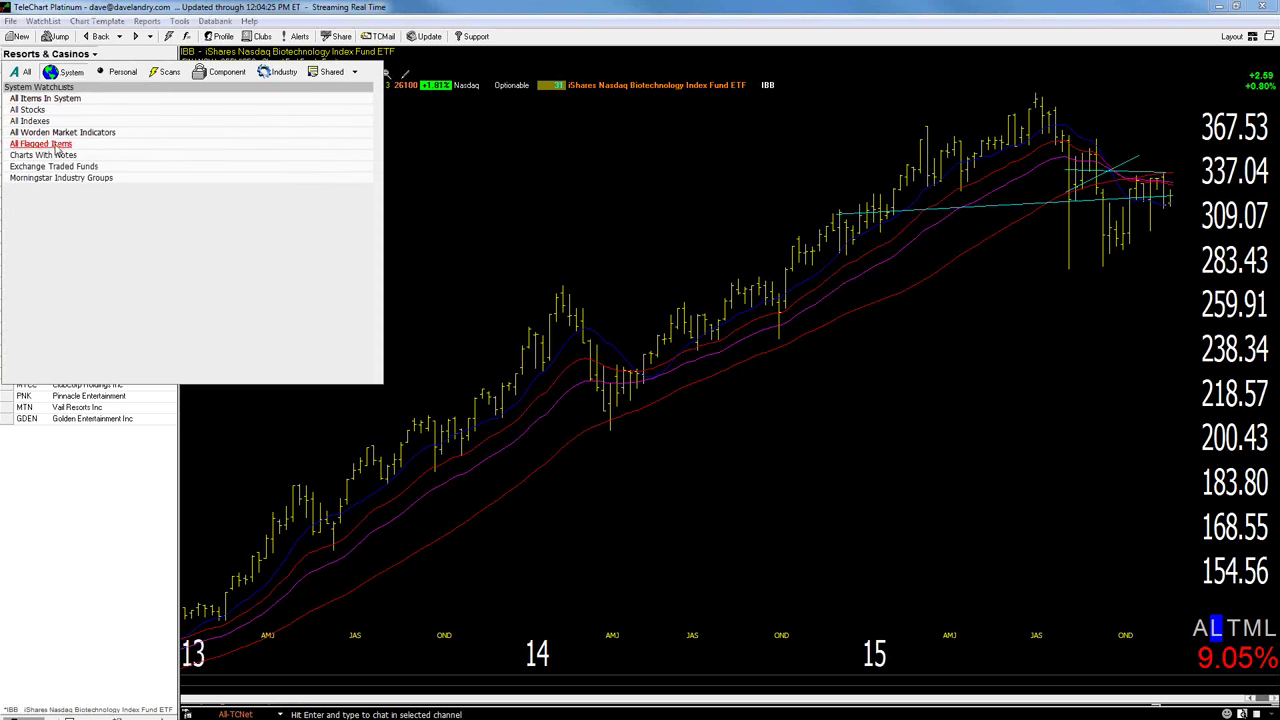
click(60, 178)
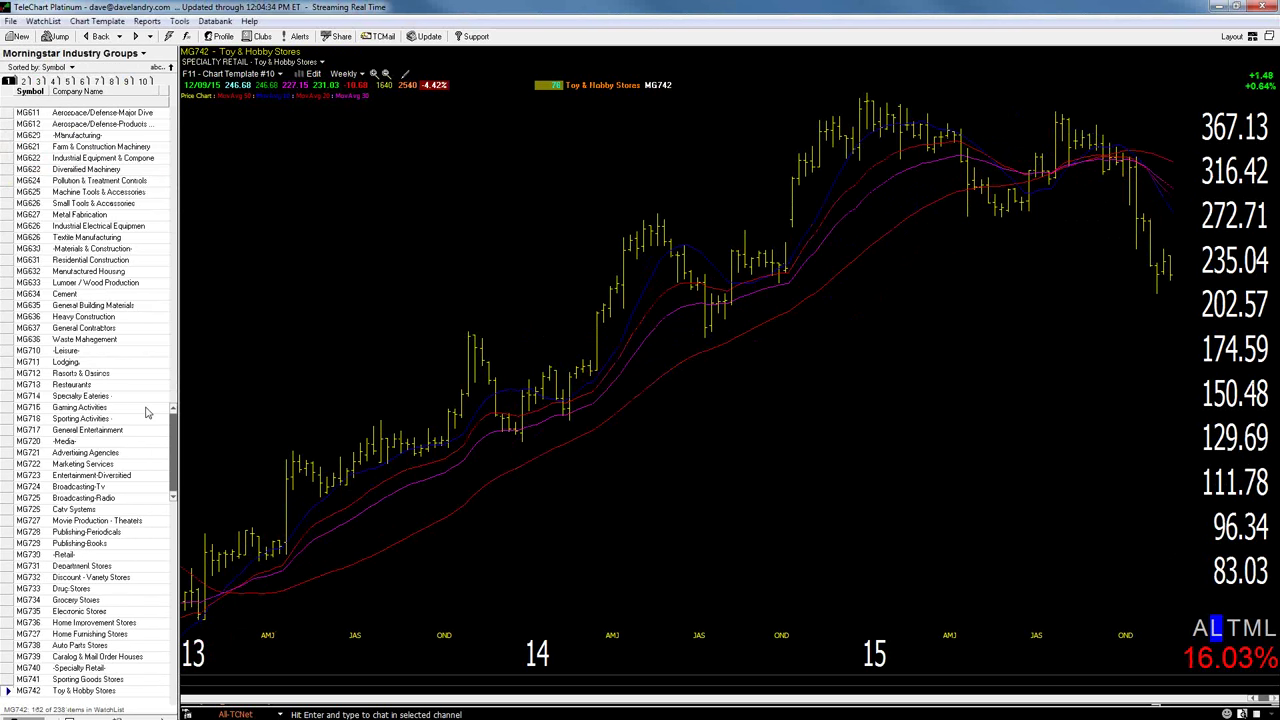
Display the Biotechnology group chart, MG516, and draw a line from its latest weekly bar back to late 2014
drag(176, 442, 158, 312)
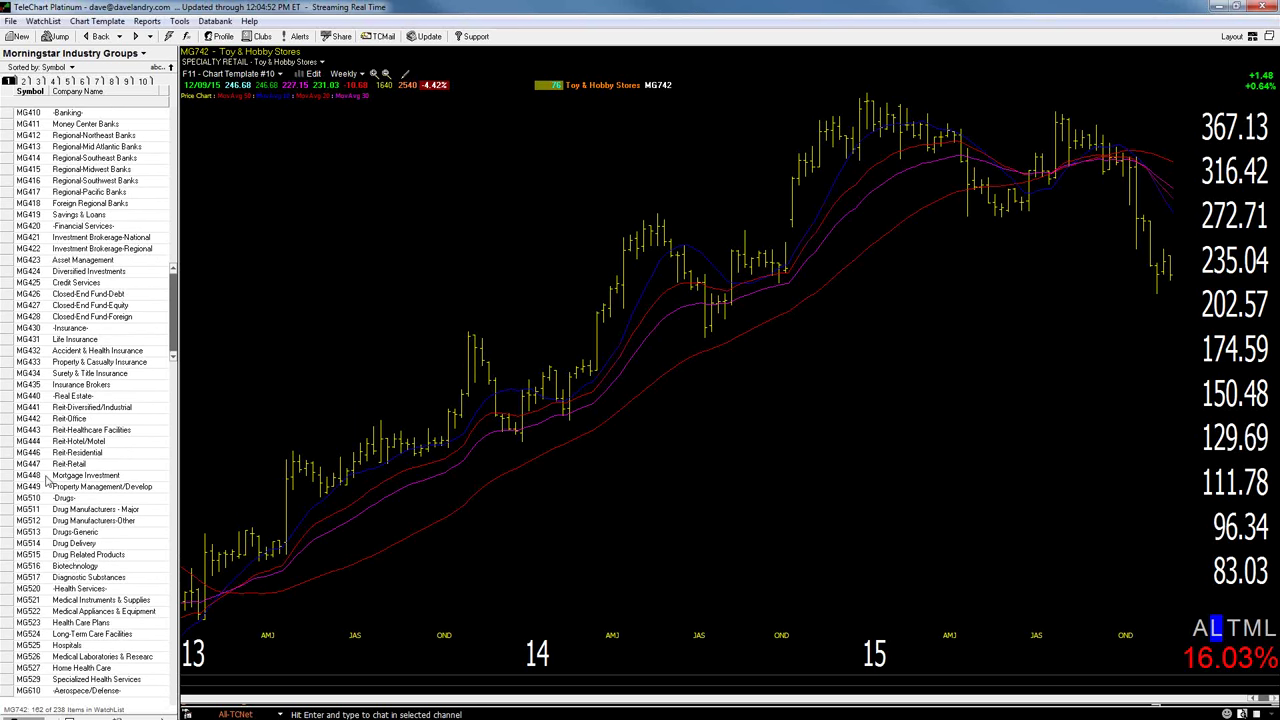
click(72, 566)
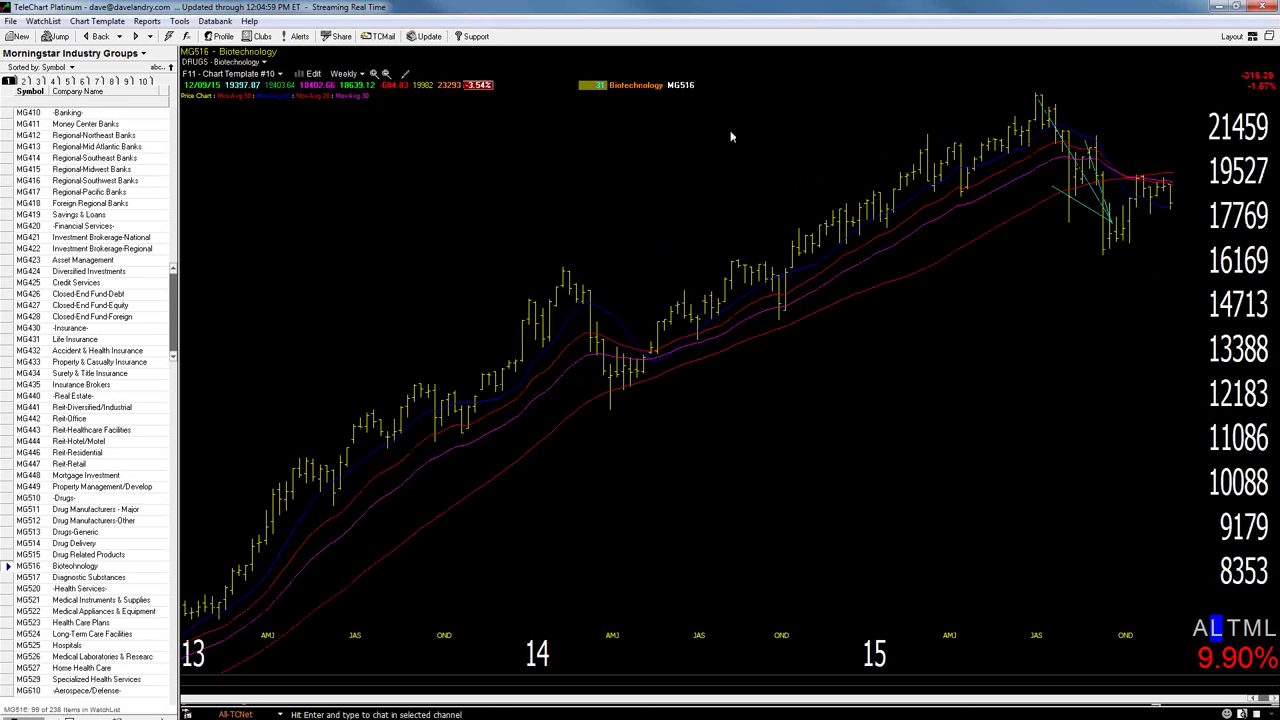
drag(1178, 206, 786, 227)
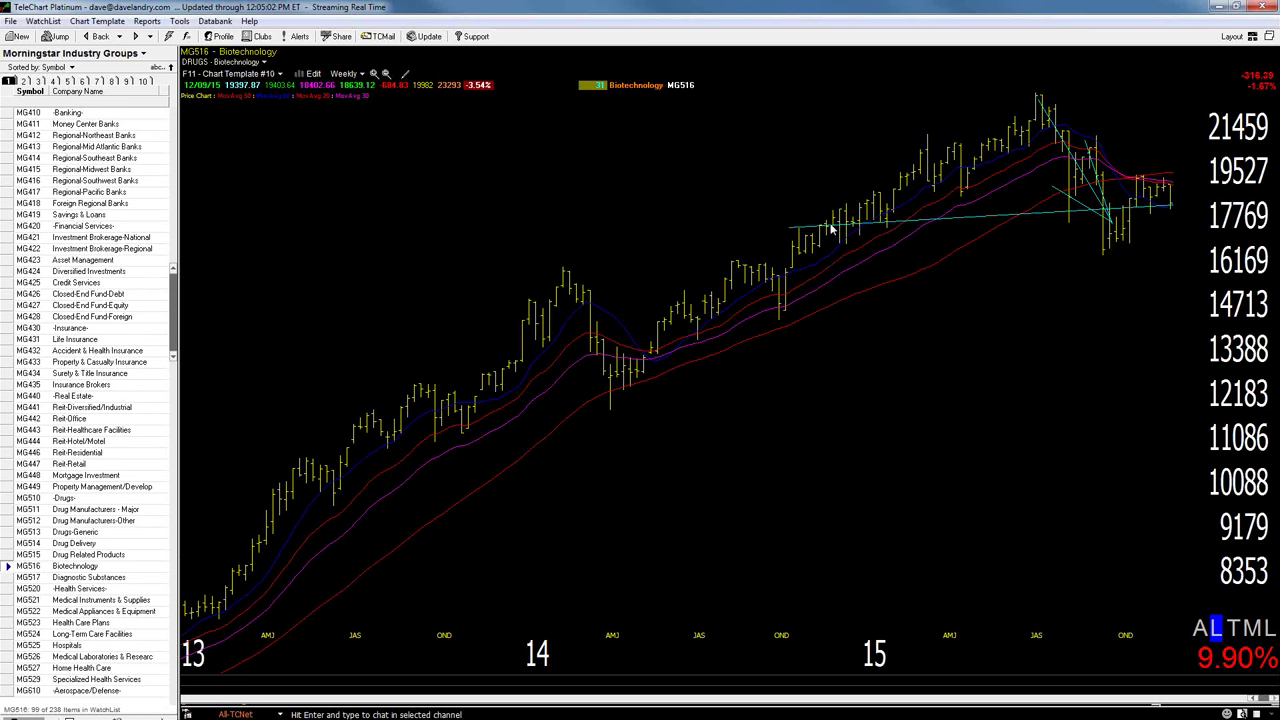
Switch the Biotechnology group chart to daily bars reaching back before June, and display the NantKwest (NK) chart
click(374, 74)
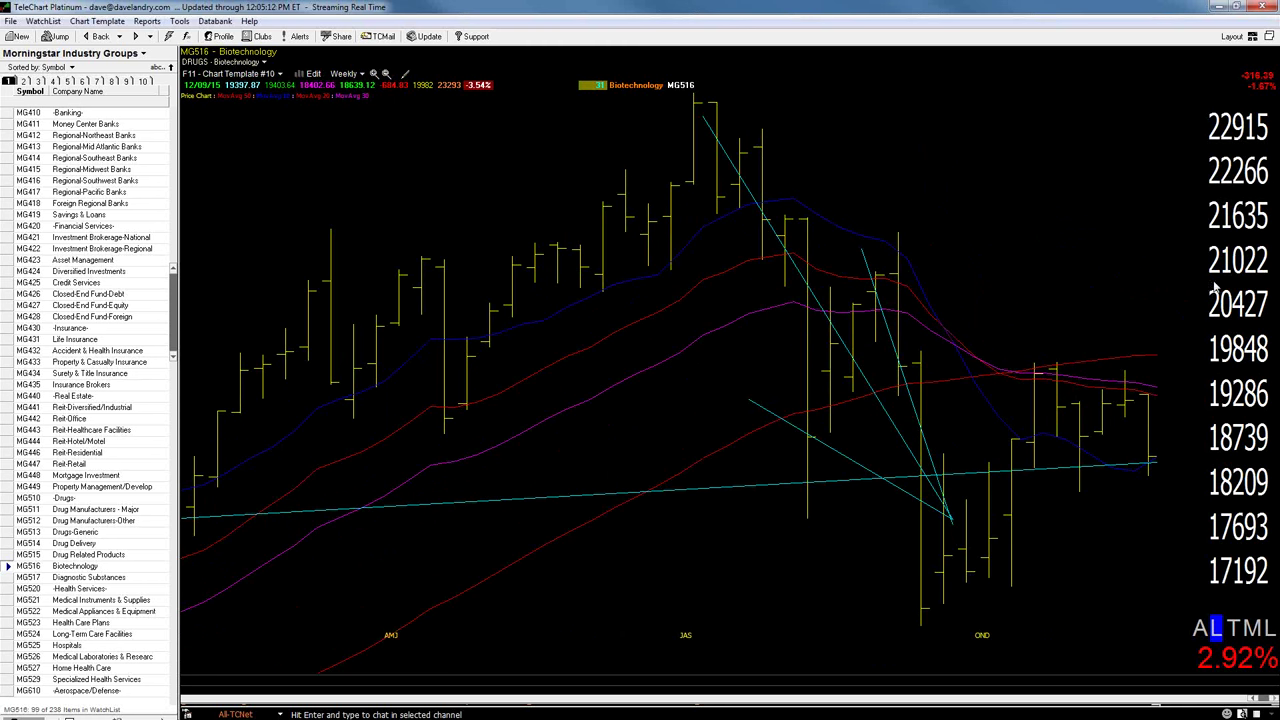
key(d)
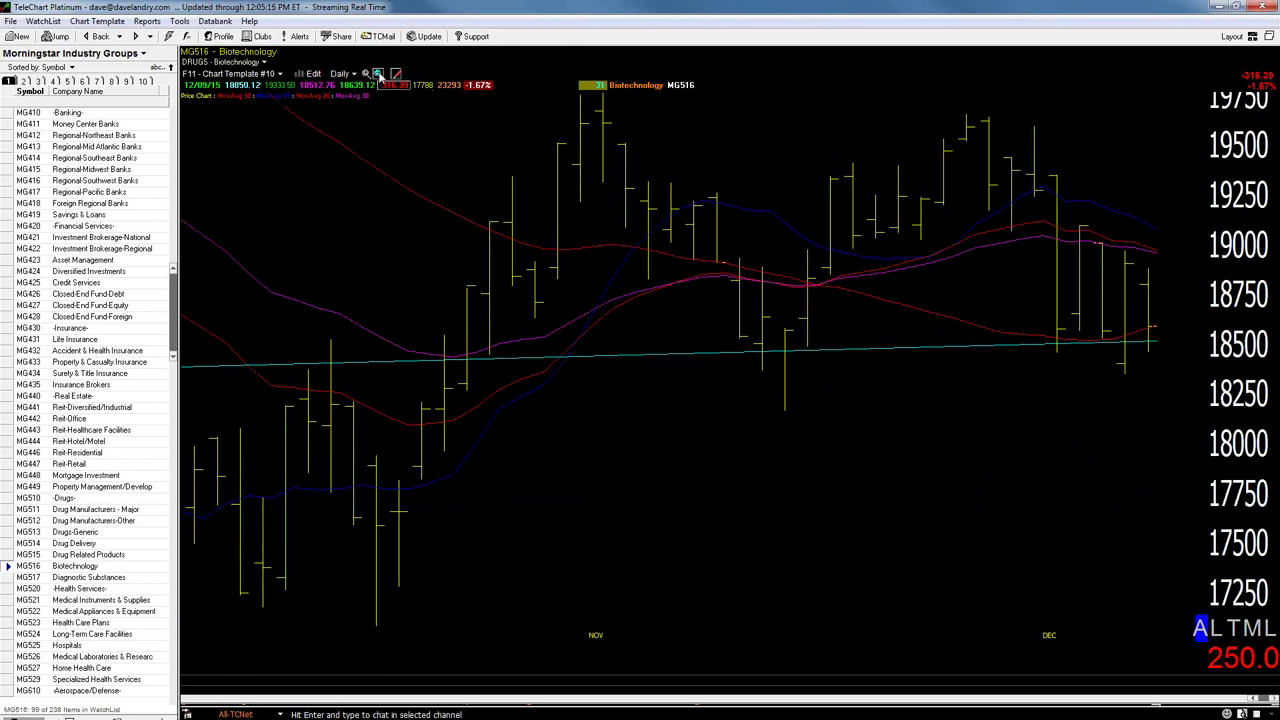
key(Down)
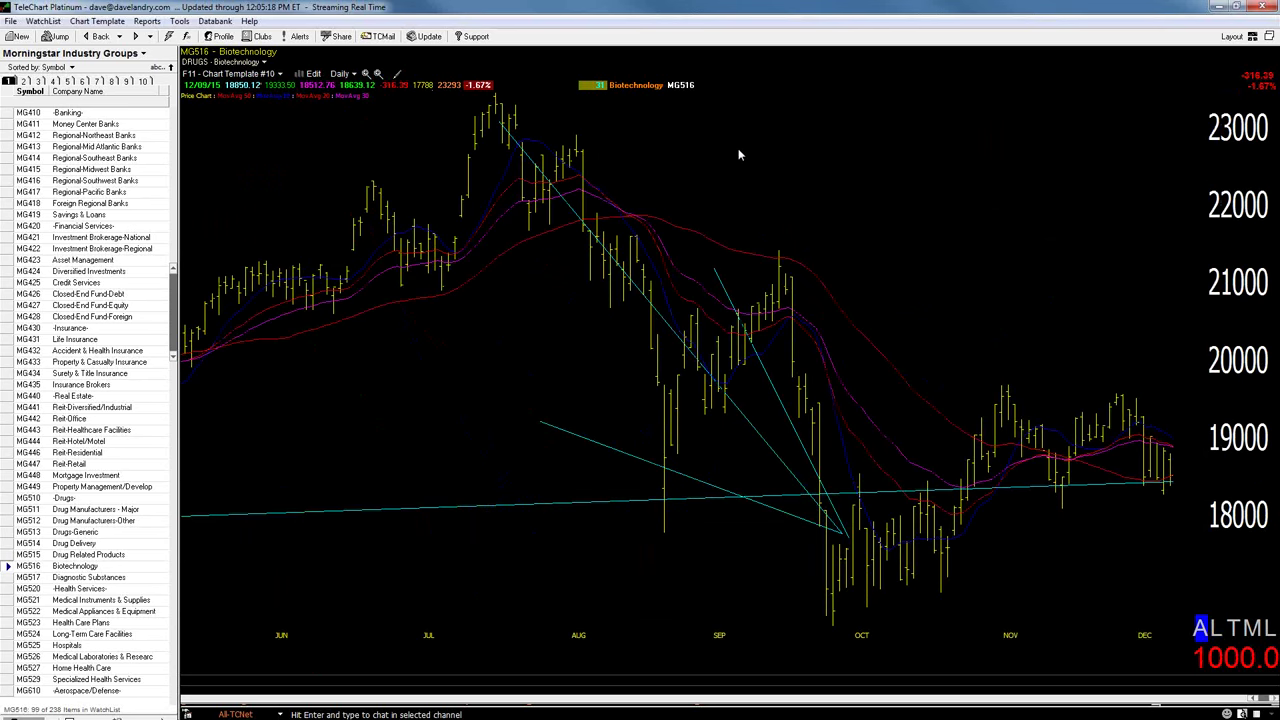
text(NK)
key(Return)
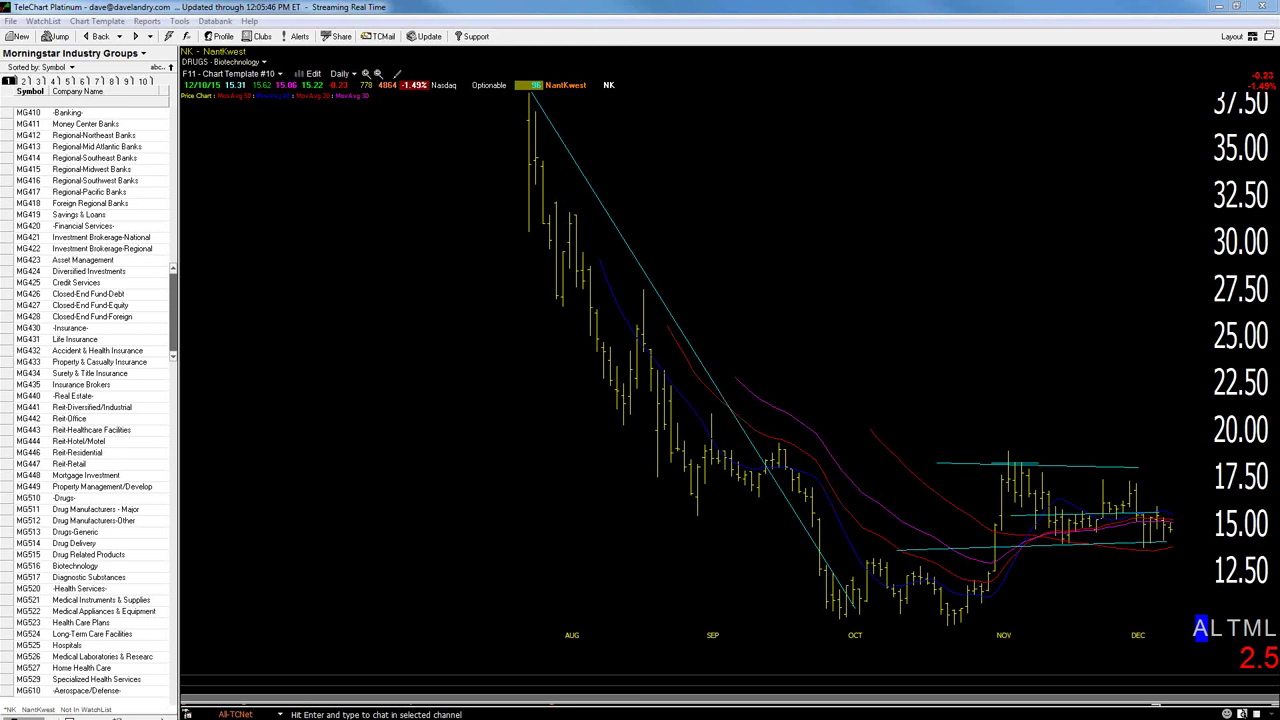
Display the Kitov (KTOV) daily chart and draw a horizontal line at about 3.37 from its first bar to its latest bar
click(368, 237)
key(Return)
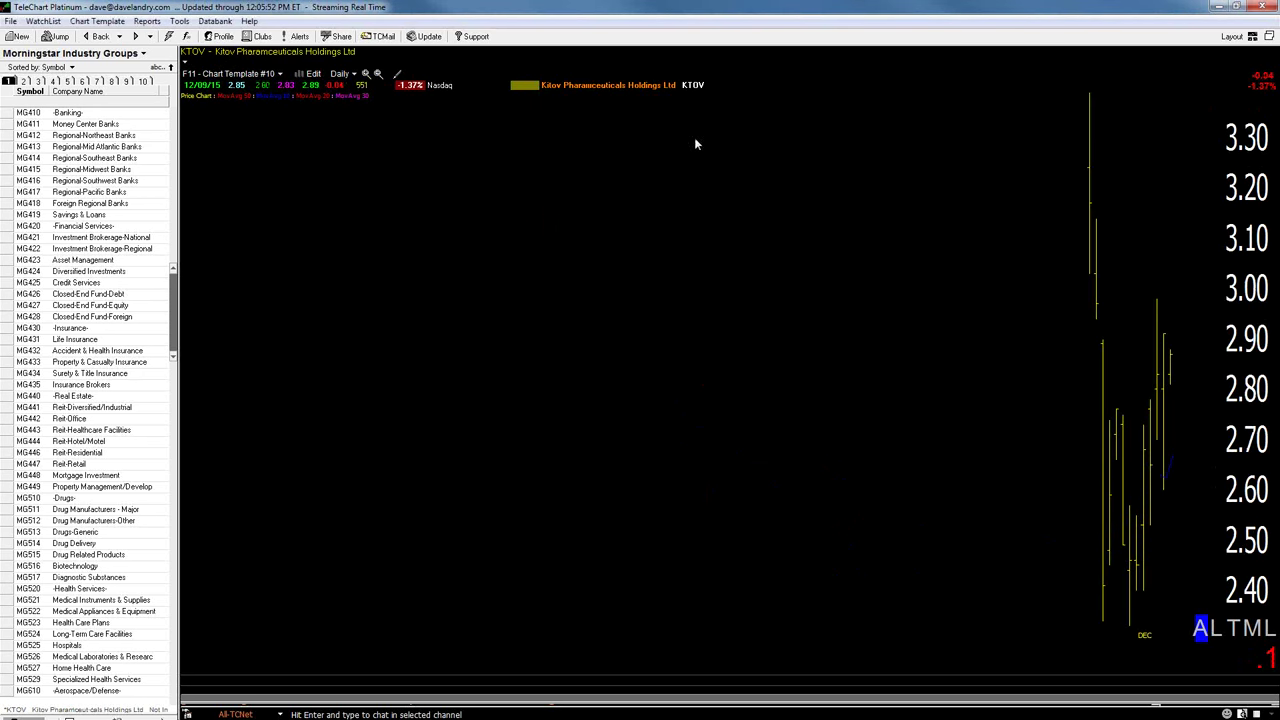
click(371, 75)
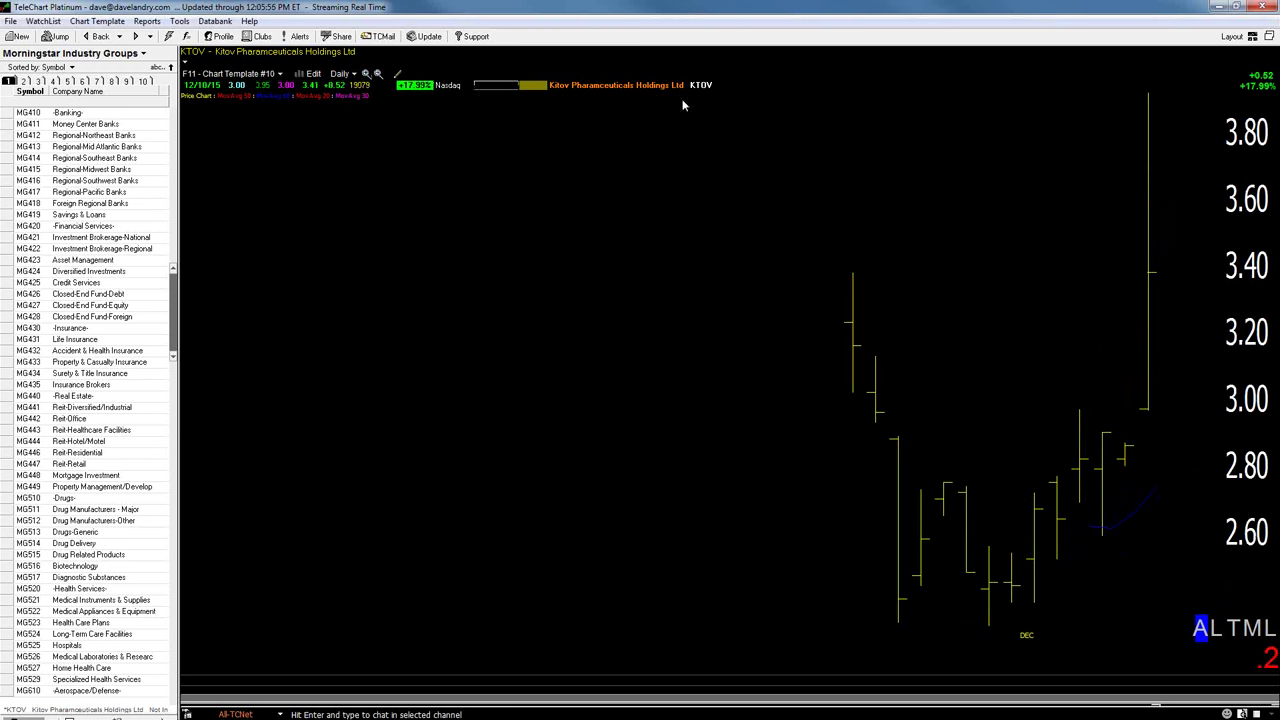
drag(800, 276, 1180, 271)
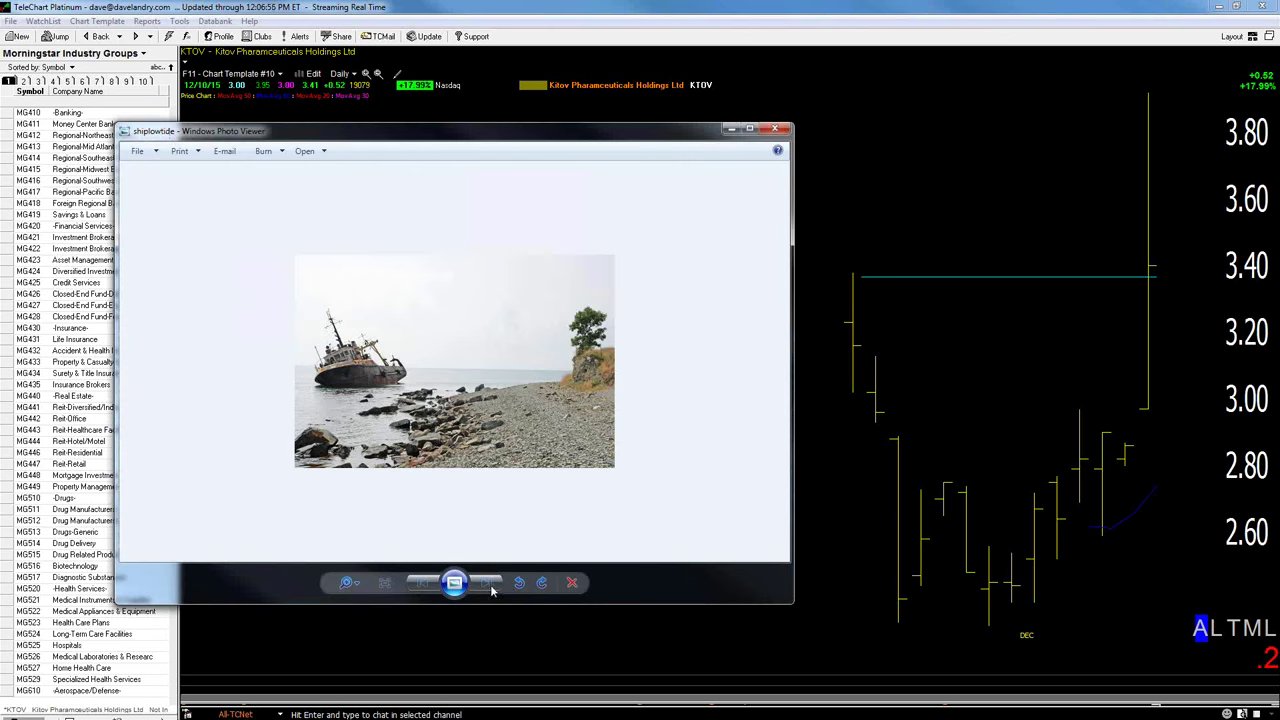
Switch to Windows Photo Viewer, enlarge the shiplowtide picture until it fills the viewer, and return to the KTOV chart
click(355, 584)
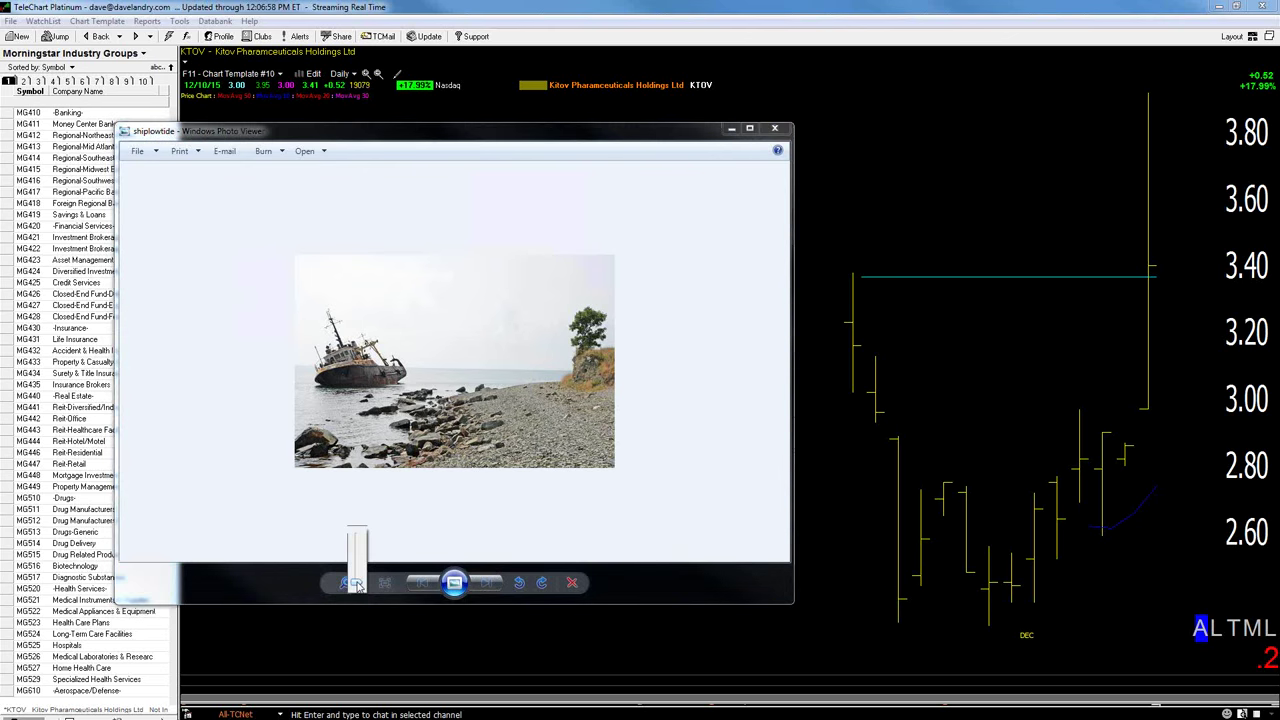
drag(358, 585, 351, 560)
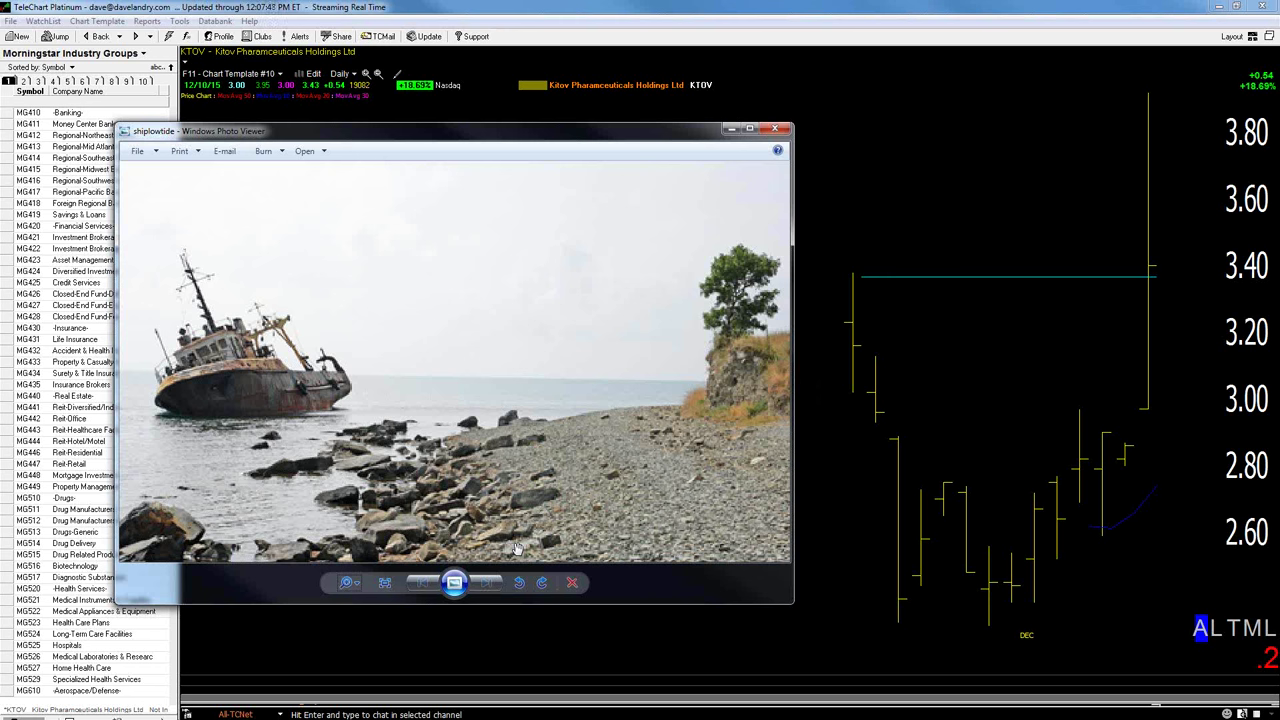
click(1100, 180)
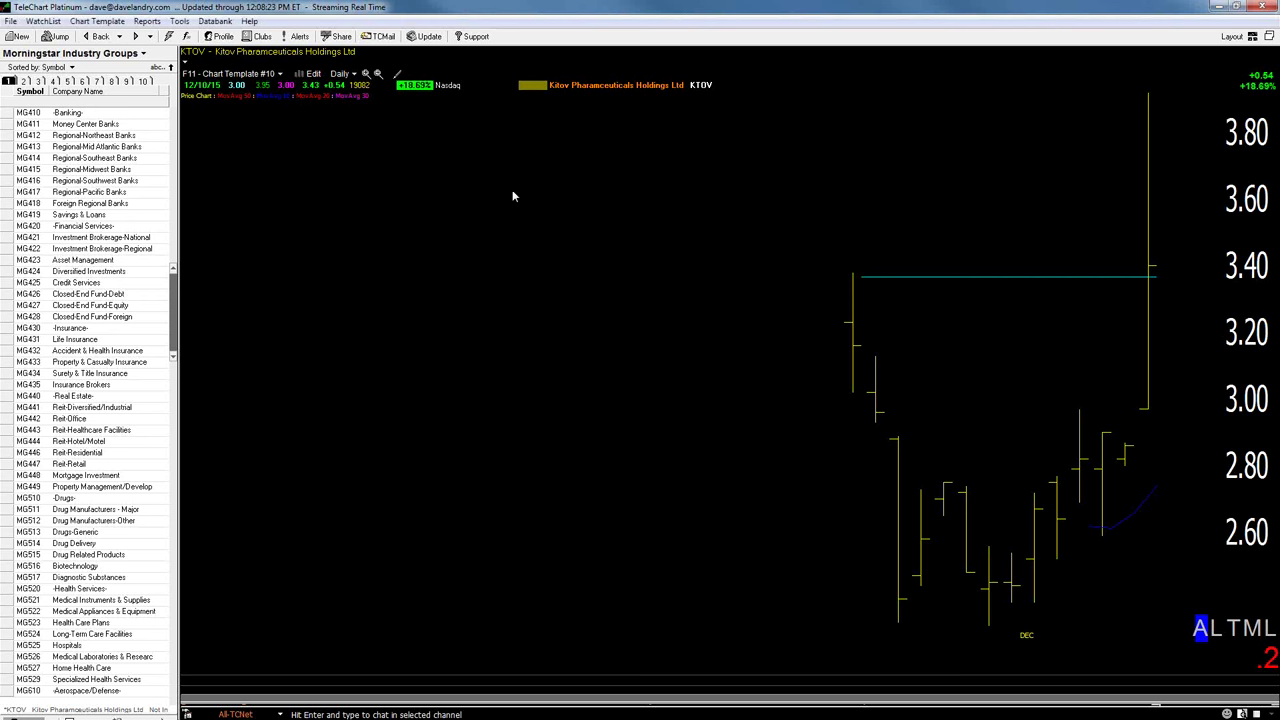
Display the Leidos Holdings (LDOS) daily chart with a longer history and apply the Blank chart template
key(space)
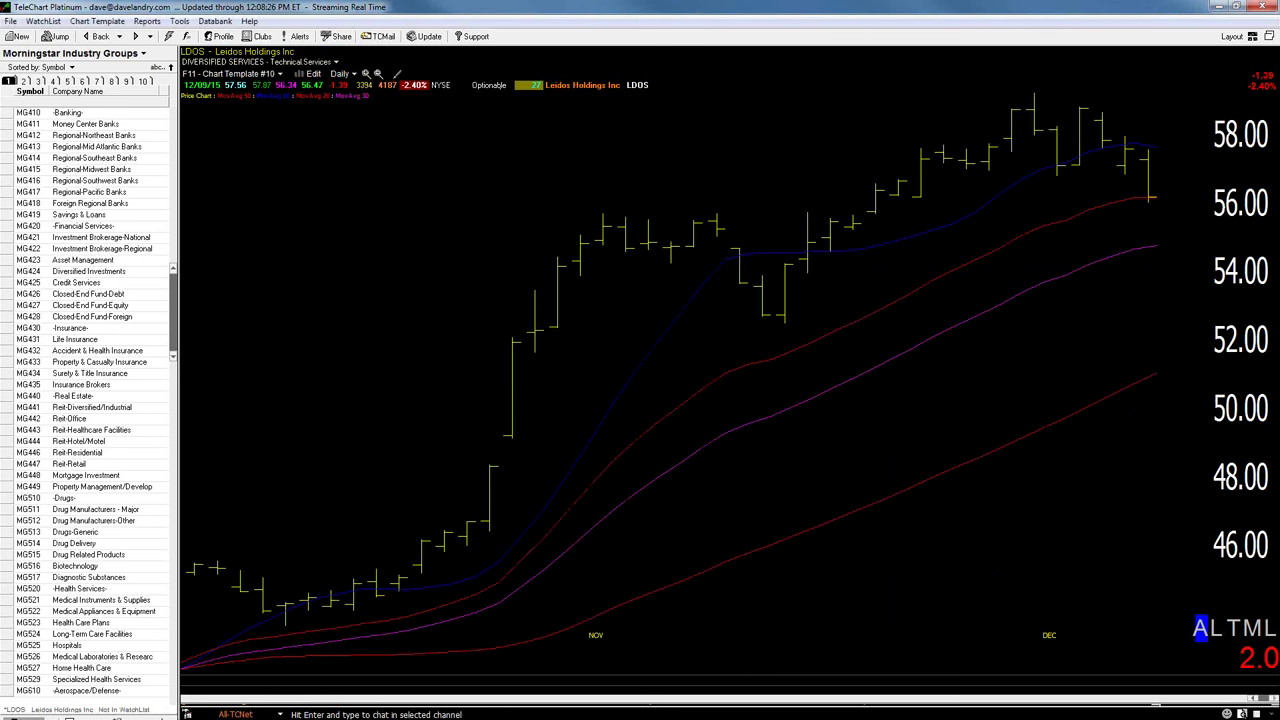
key(Right)
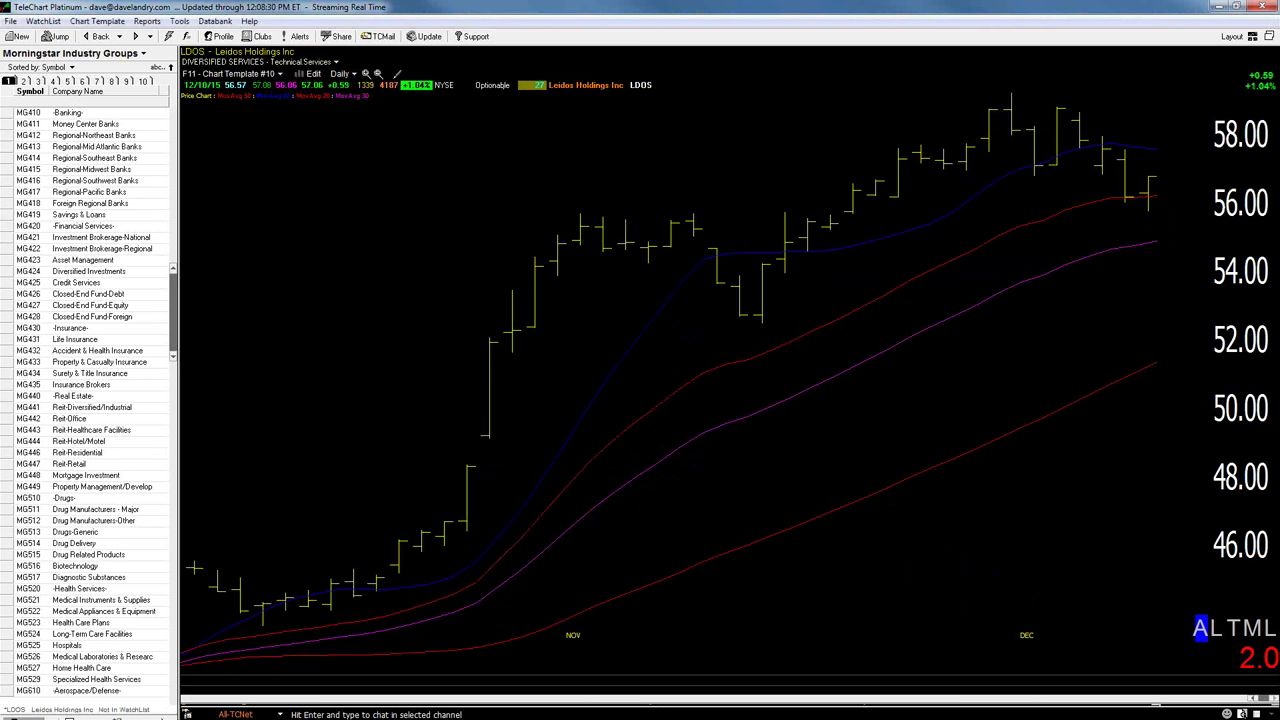
key(Down)
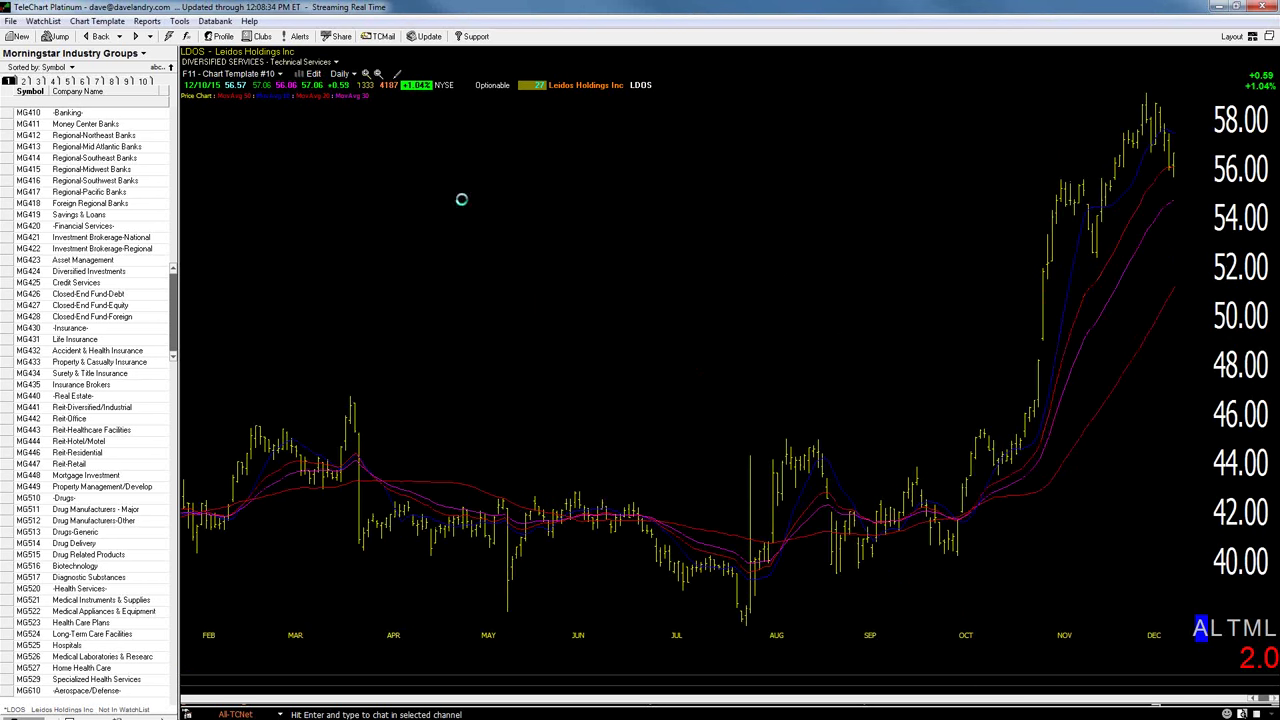
key(F2)
Draw a nearly level line at about 55.7 across LDOS's early-November highs, a rising trendline from late September to the peak, and a pullback line
drag(972, 177, 1172, 175)
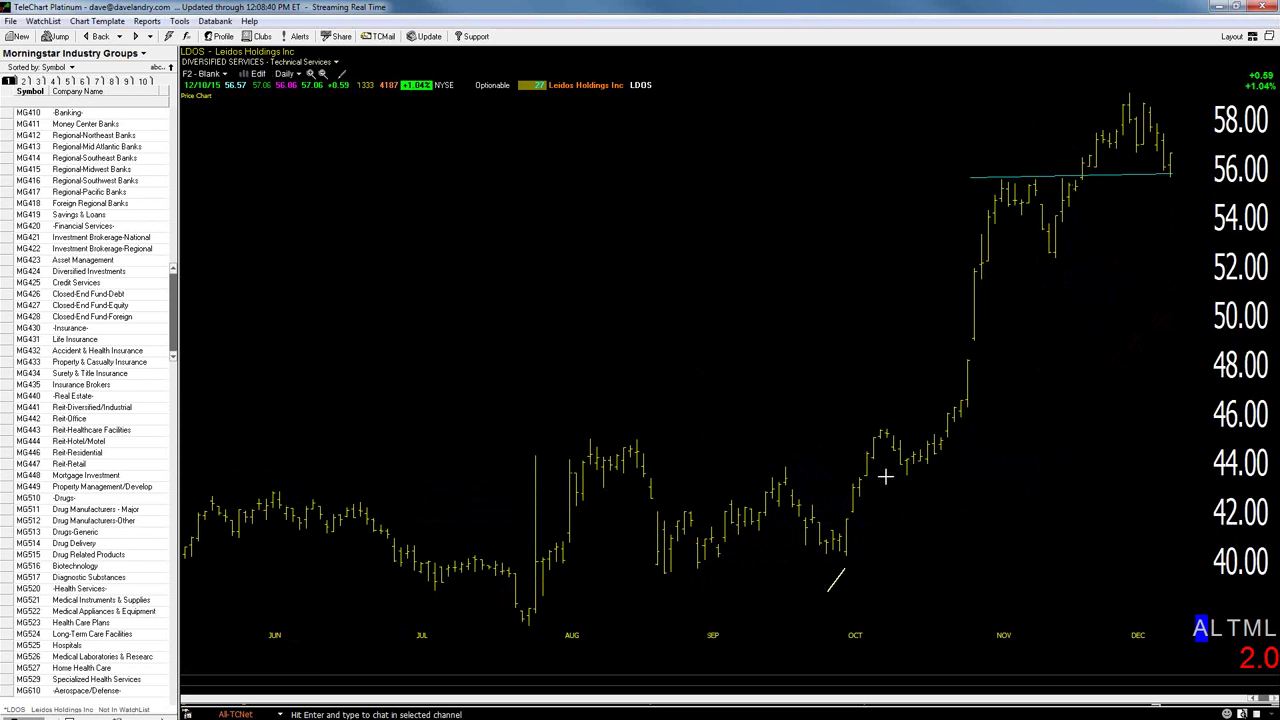
mouse_move(885, 478)
mouse_down()
mouse_move(1134, 186)
mouse_move(1132, 97)
mouse_move(1172, 185)
mouse_up()
key(F1)
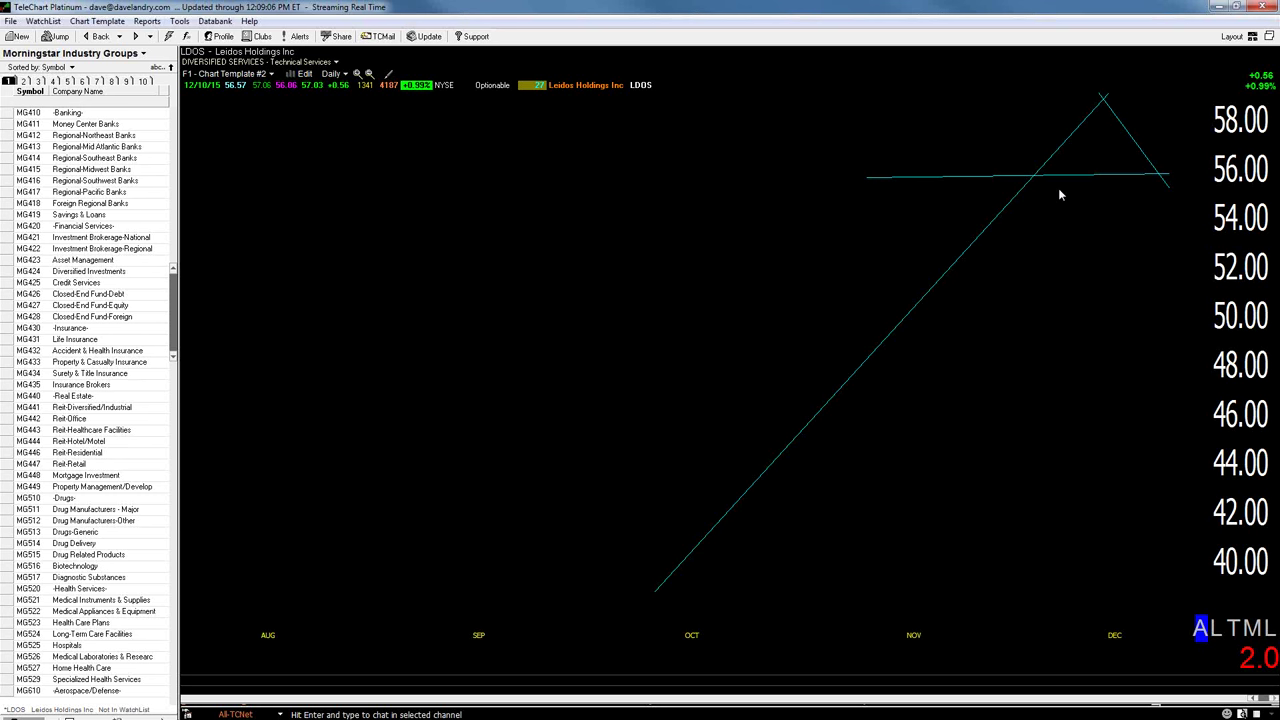
key(F2)
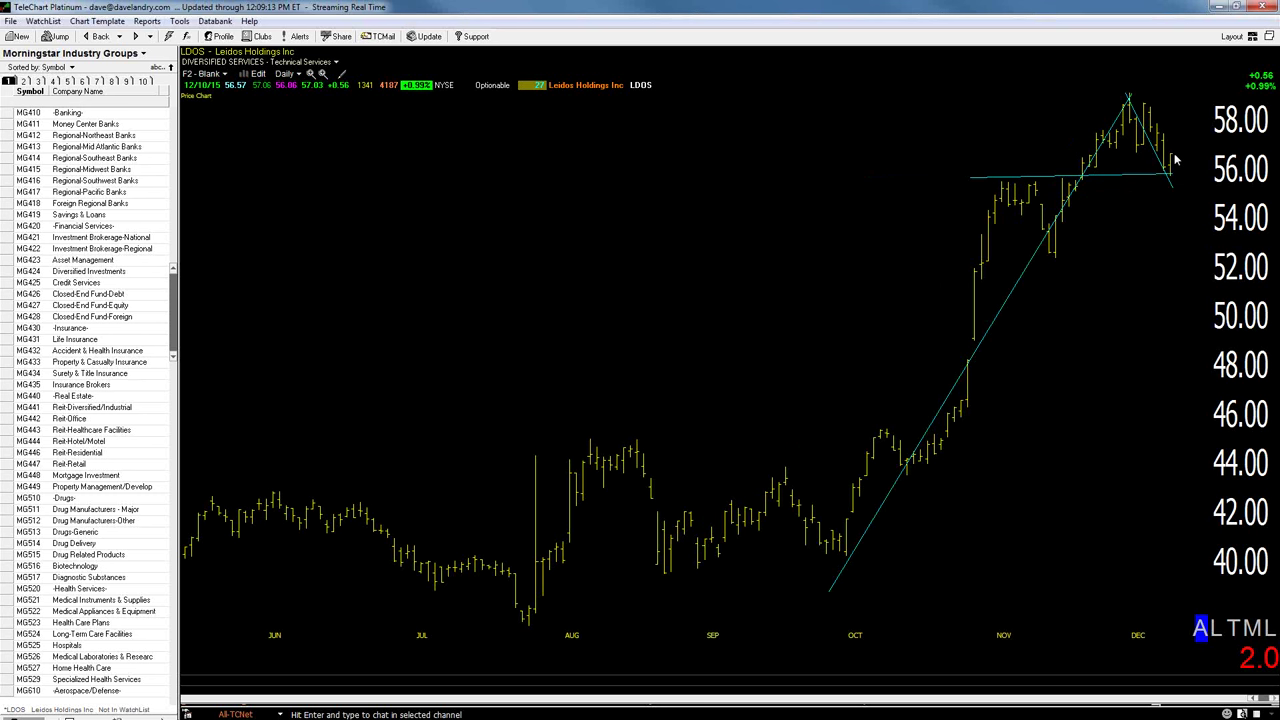
Measure LDOS's percent change from 11/04/15 to 12/10/15 without applying the custom date sort
click(997, 167)
drag(997, 167, 1172, 160)
click(640, 322)
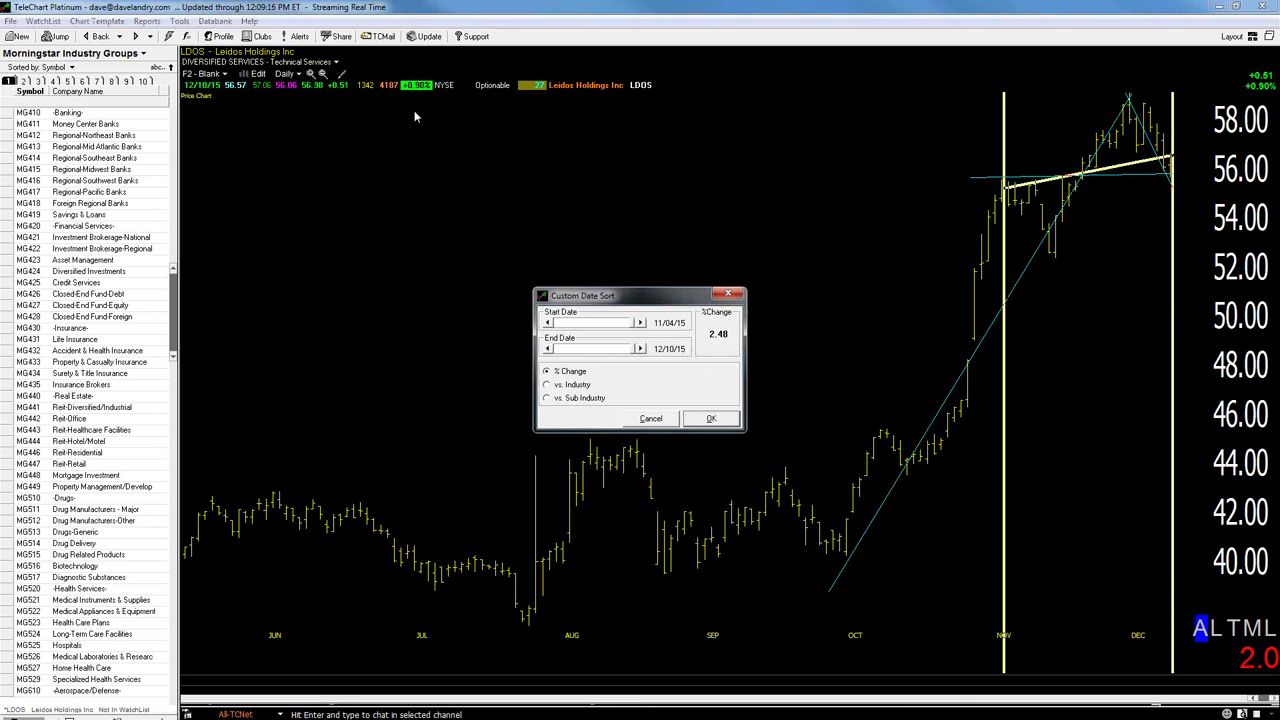
click(651, 418)
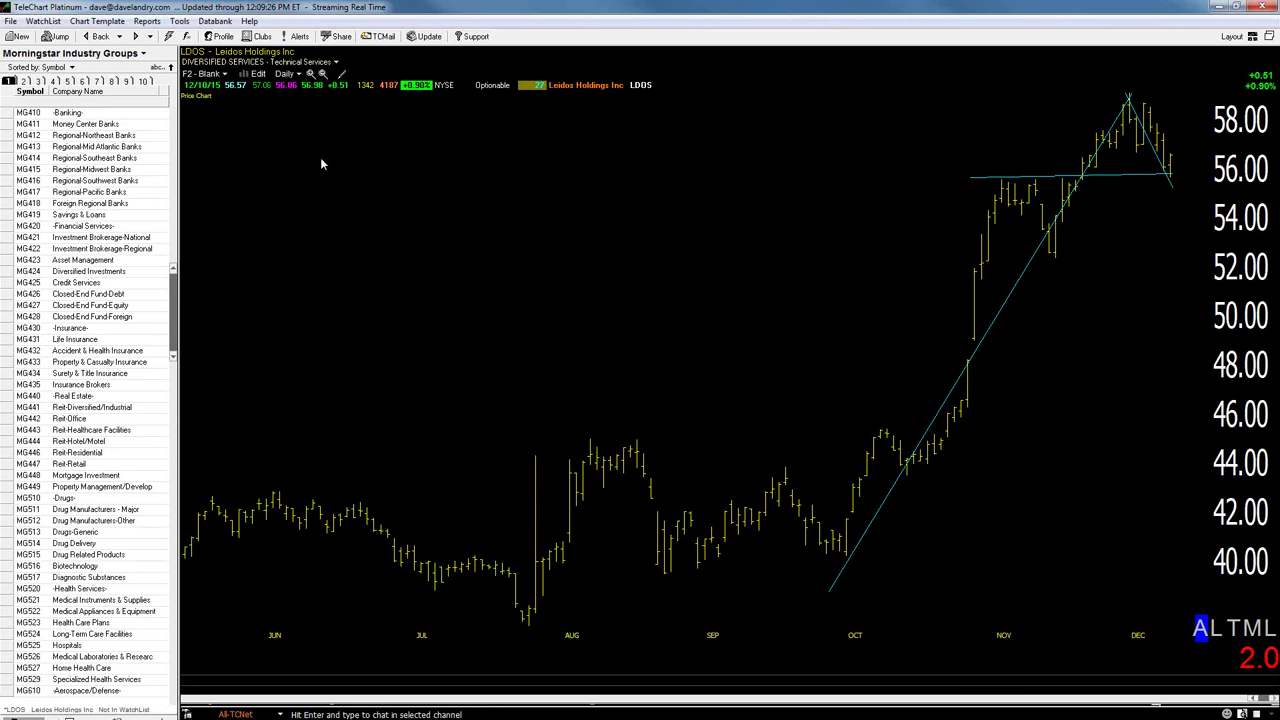
Examine LDOS's daily price history back to before 2012, and return to the view starting around June 2015
click(322, 75)
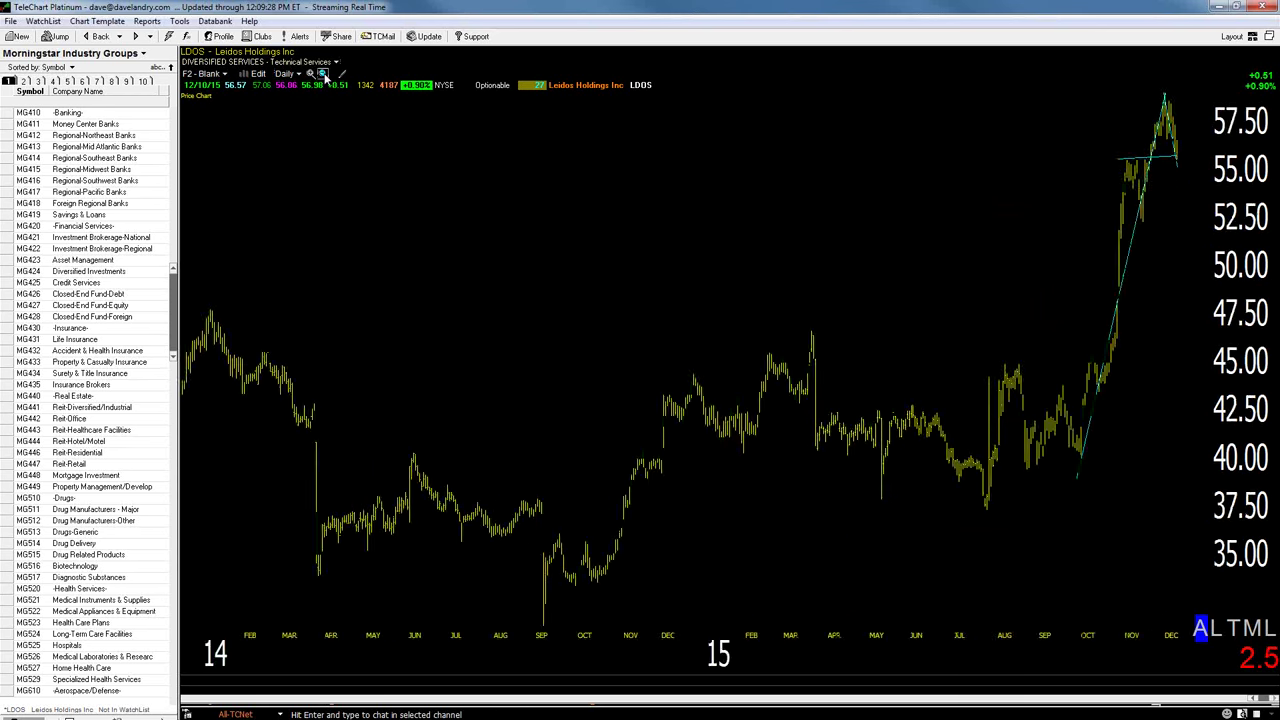
click(322, 75)
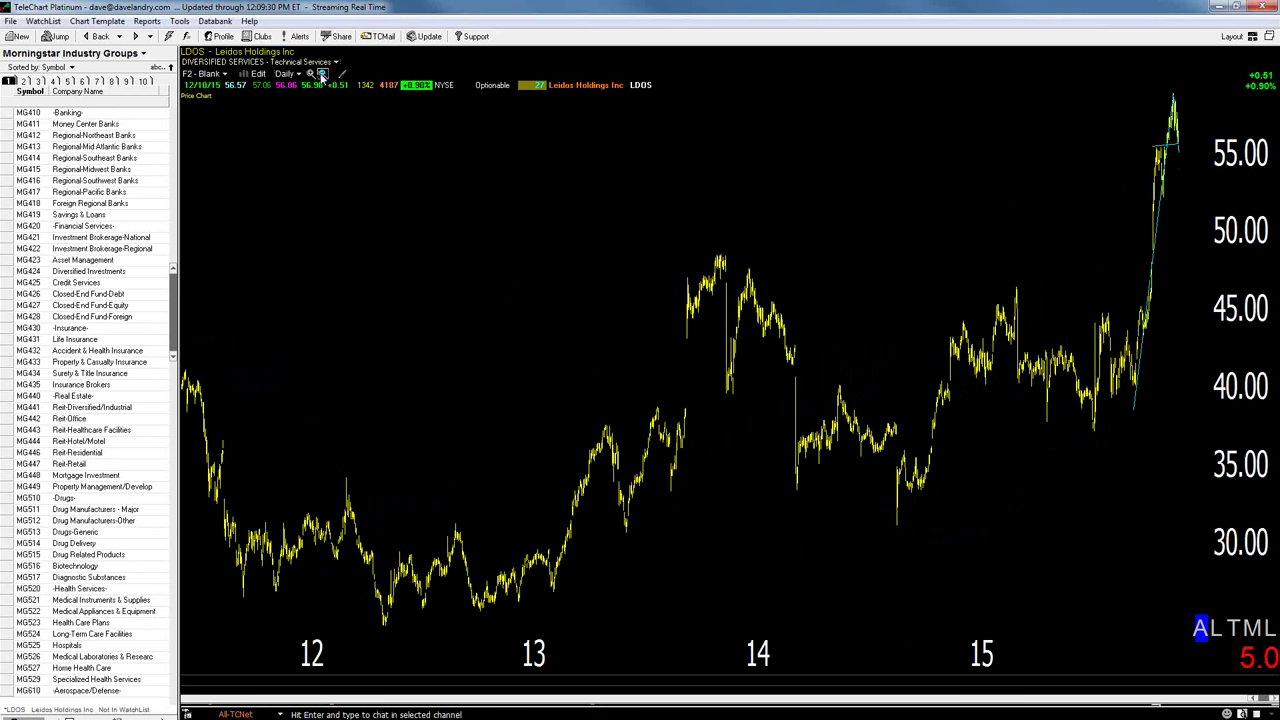
click(311, 75)
click(311, 75)
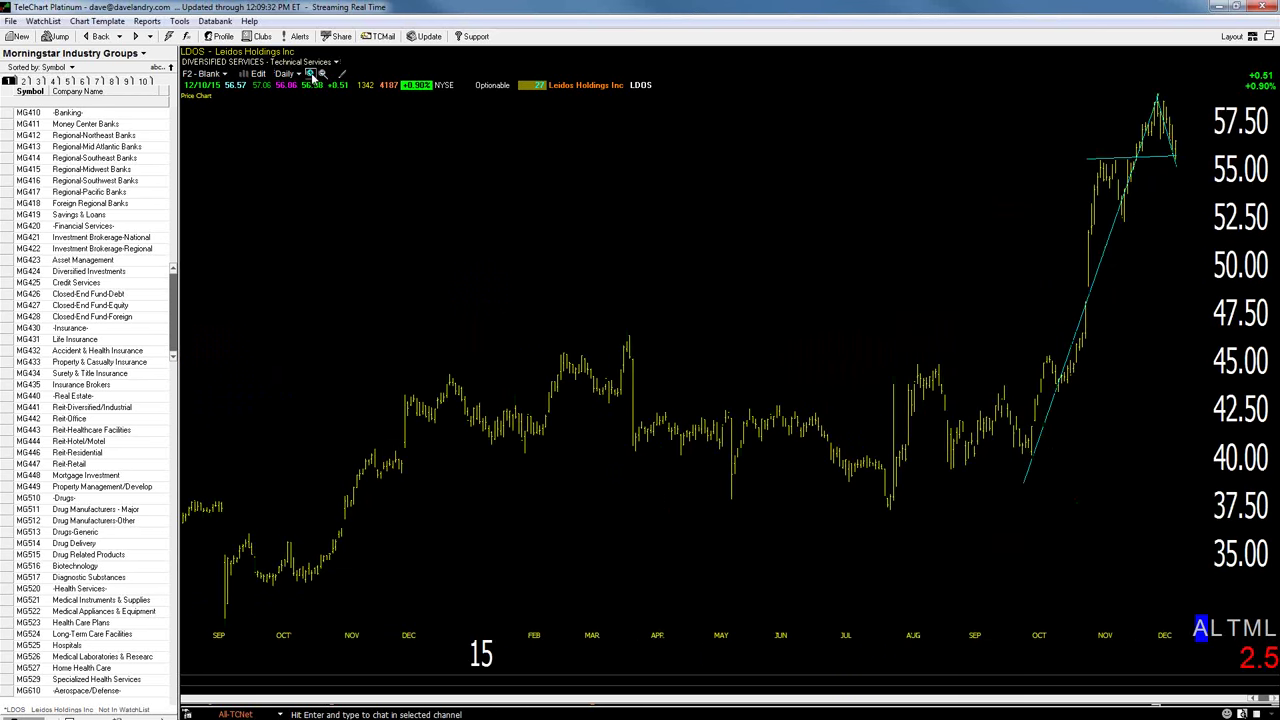
click(311, 75)
click(311, 75)
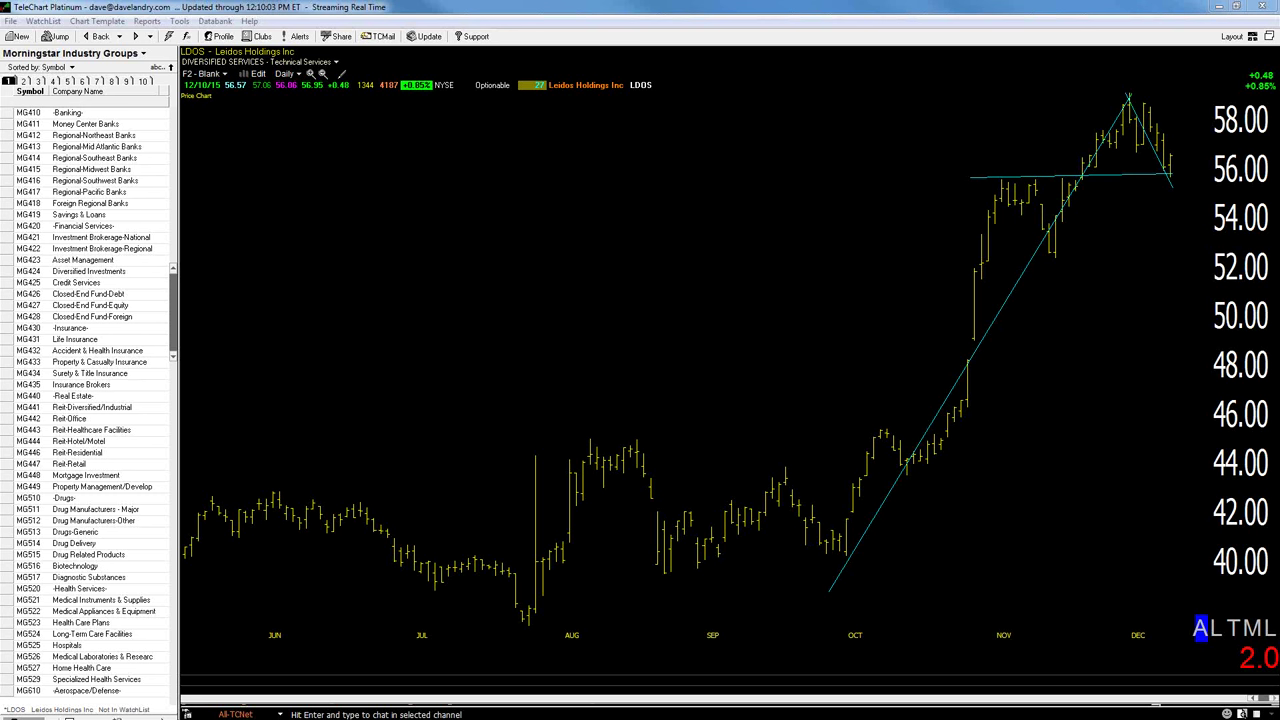
Review the Pacific Biosciences (PACB), Intel (INTC) and Nasdaq Composite (COMPQX) daily charts, ending on Intel
key(space)
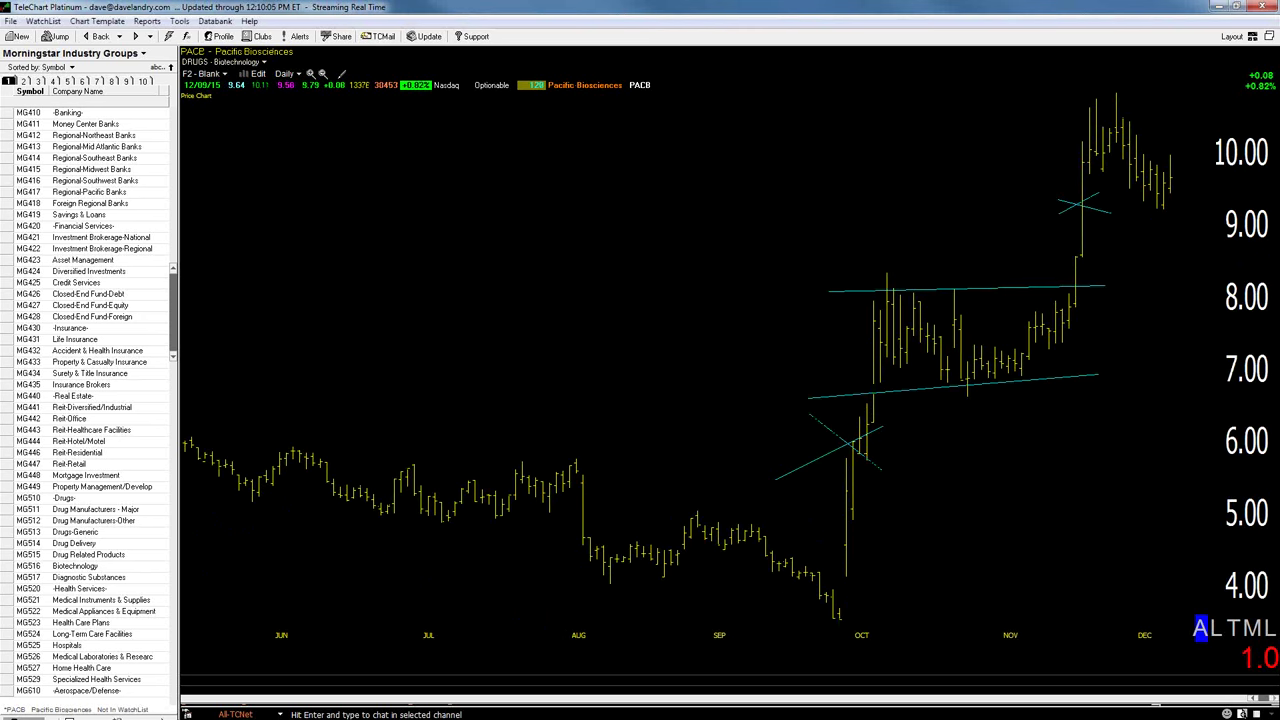
key(space)
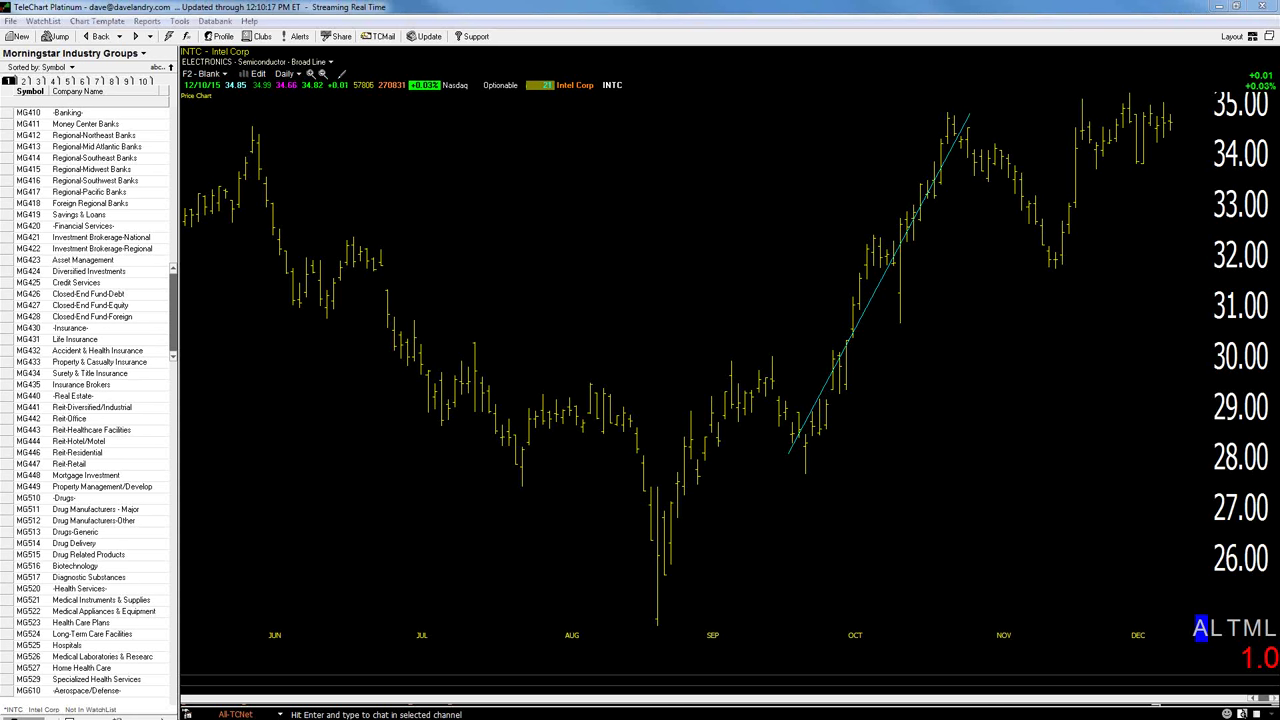
key(BackSpace)
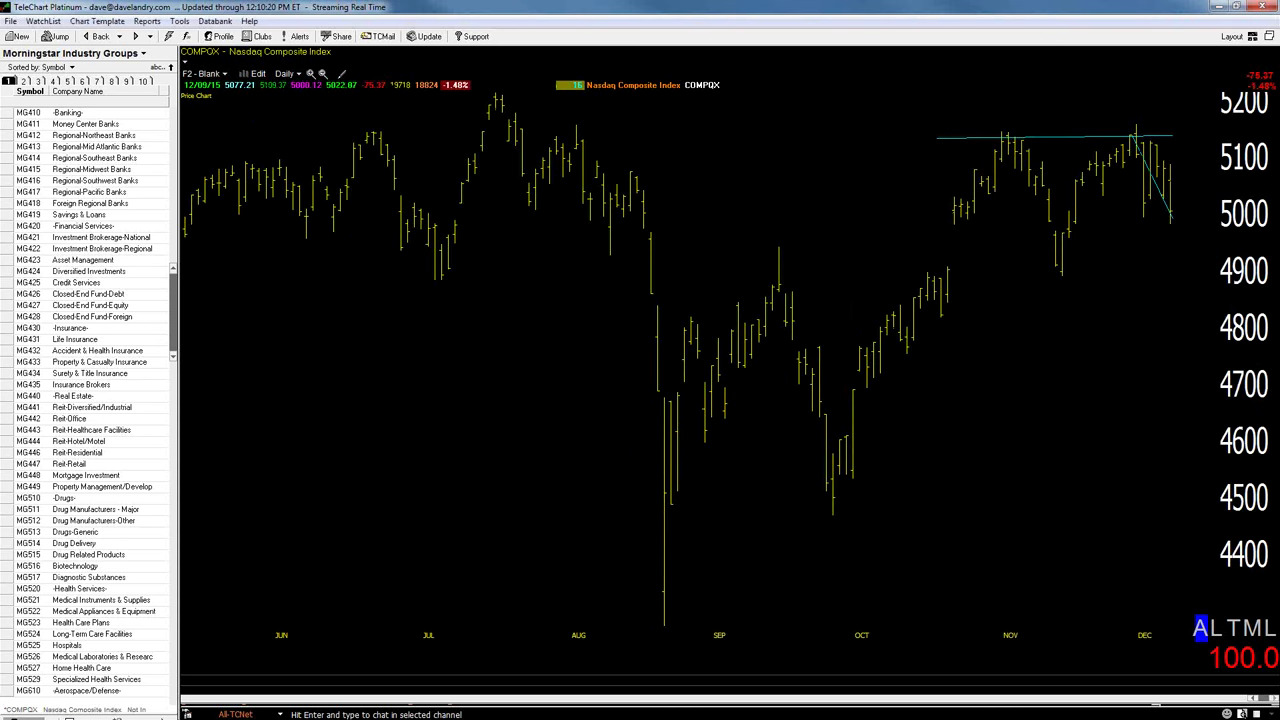
key(Right)
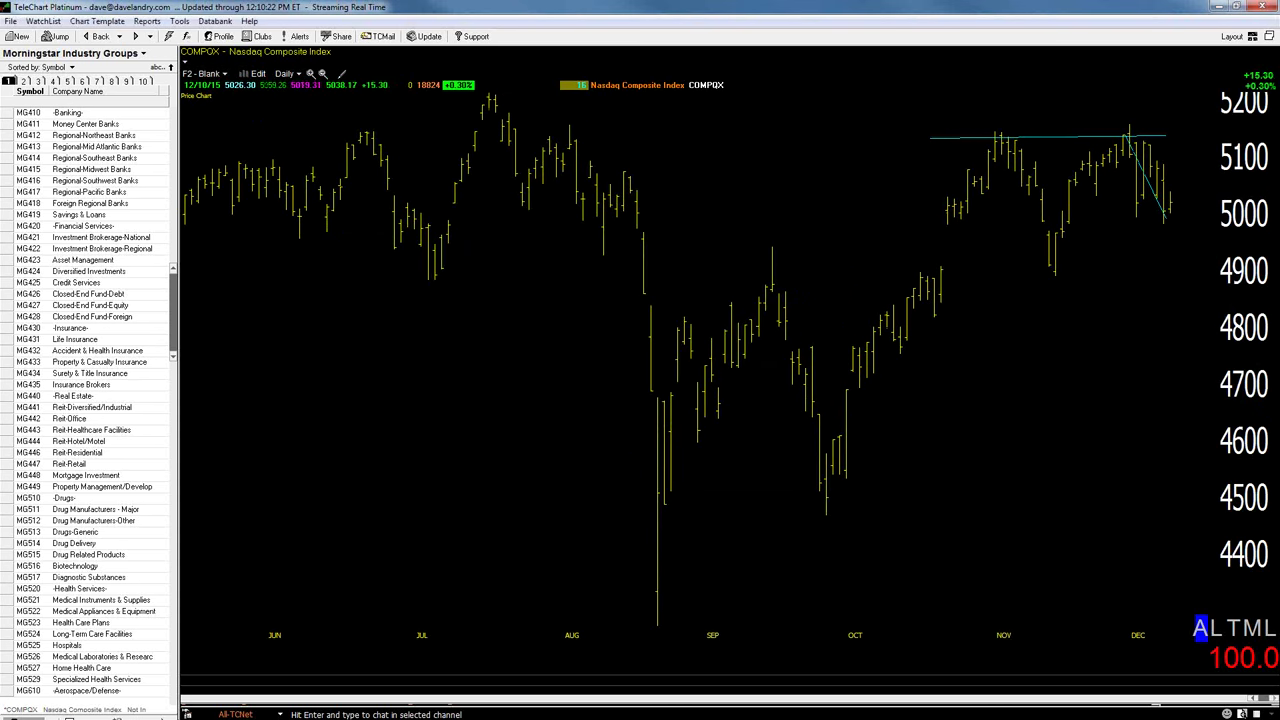
key(BackSpace)
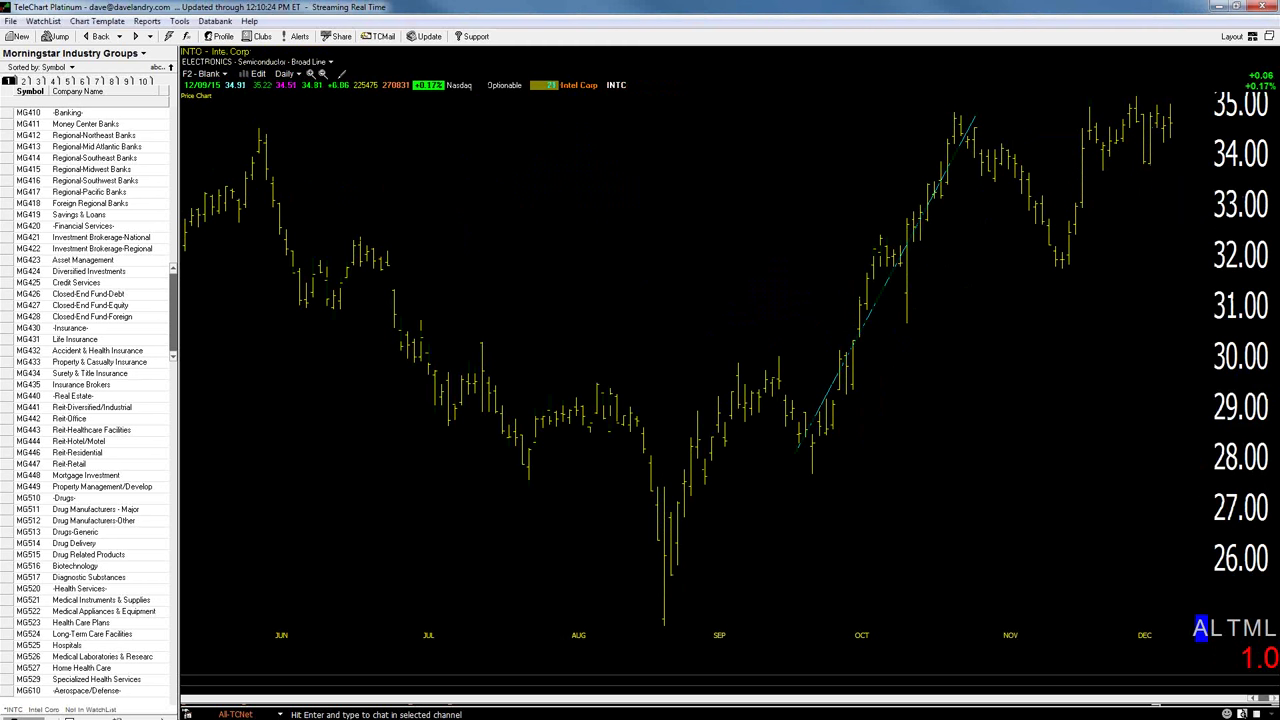
key(Right)
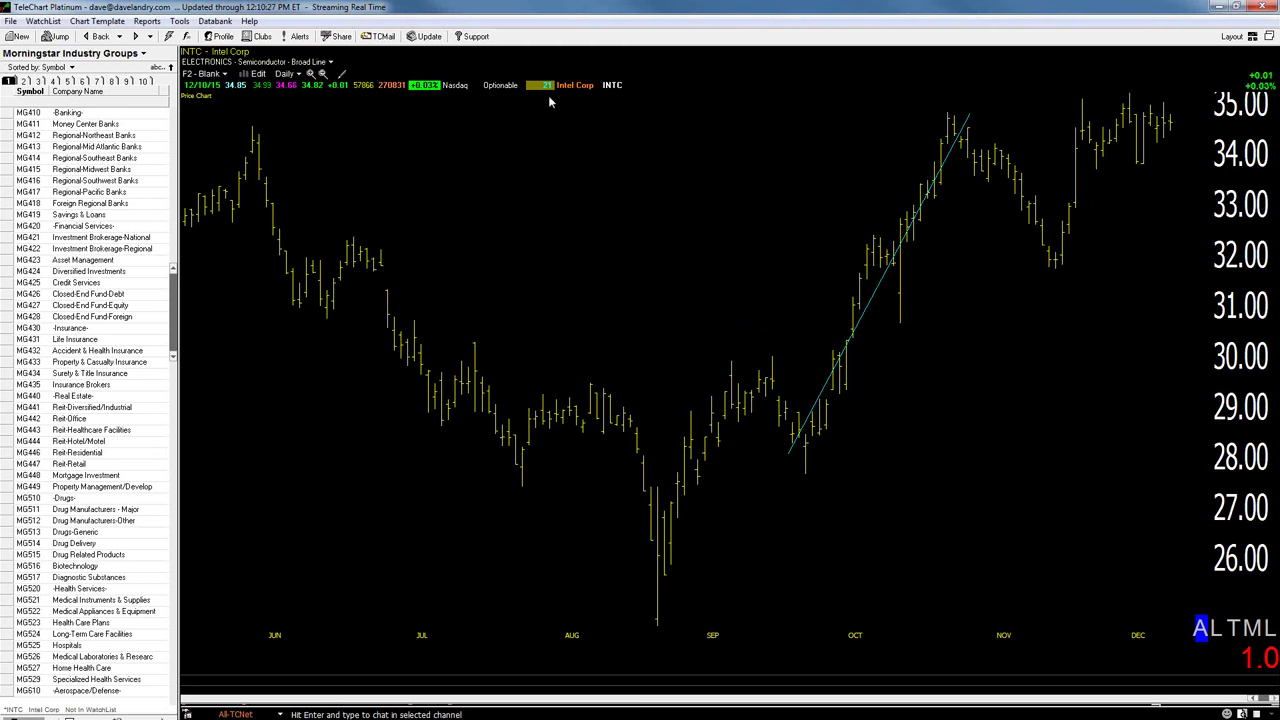
Draw a nearly level line at about 34.4 from Intel's latest daily bar back to early October, and view it against the history since 2012
click(322, 75)
click(322, 75)
click(322, 75)
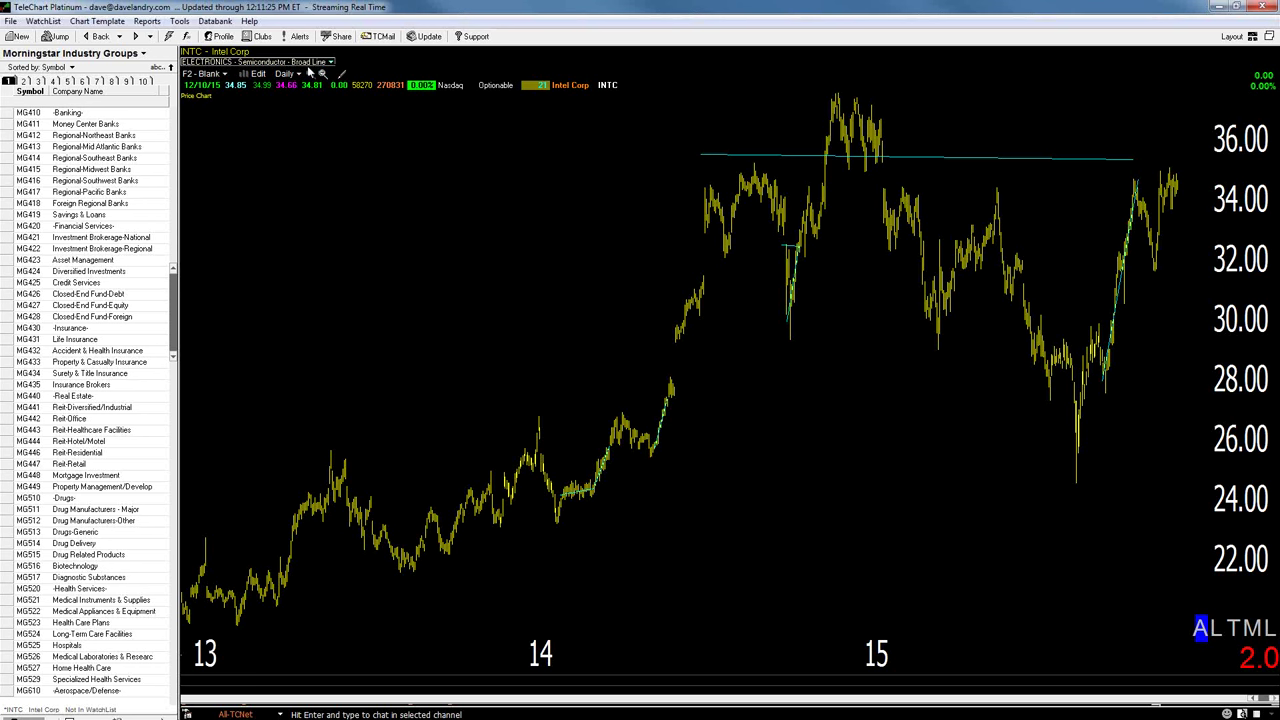
click(310, 75)
click(310, 75)
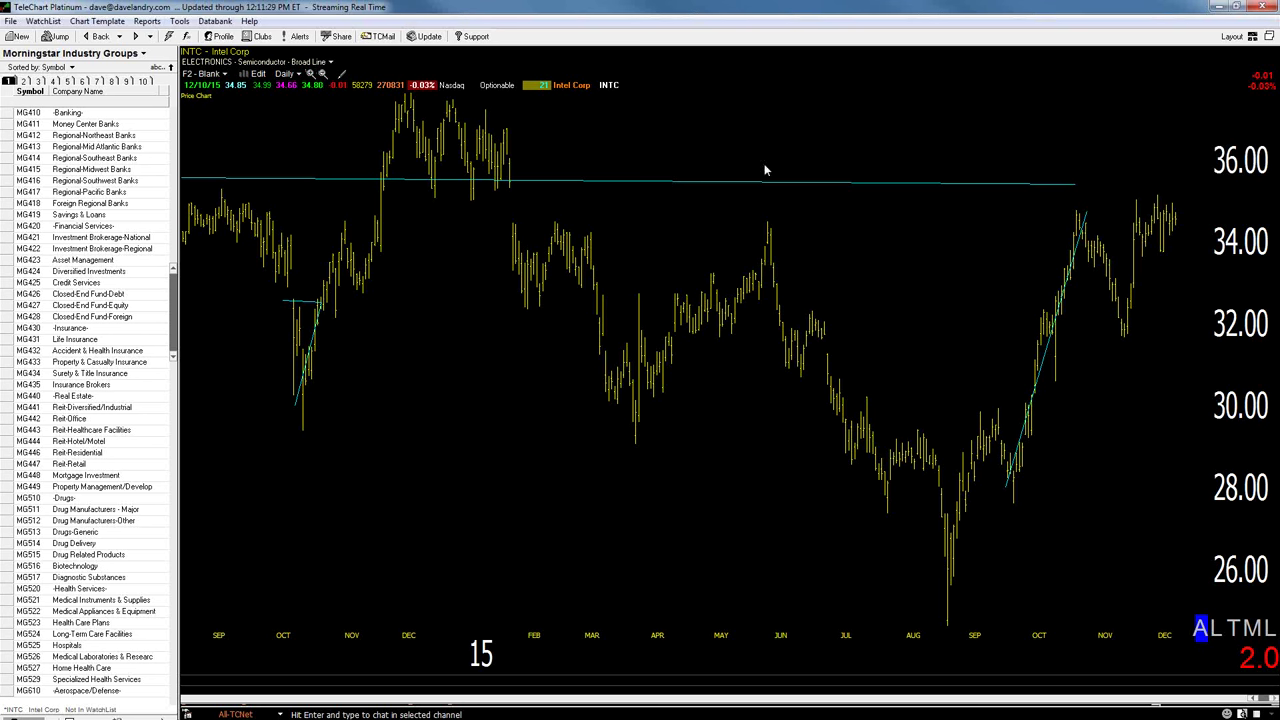
drag(1178, 220, 1046, 230)
click(322, 75)
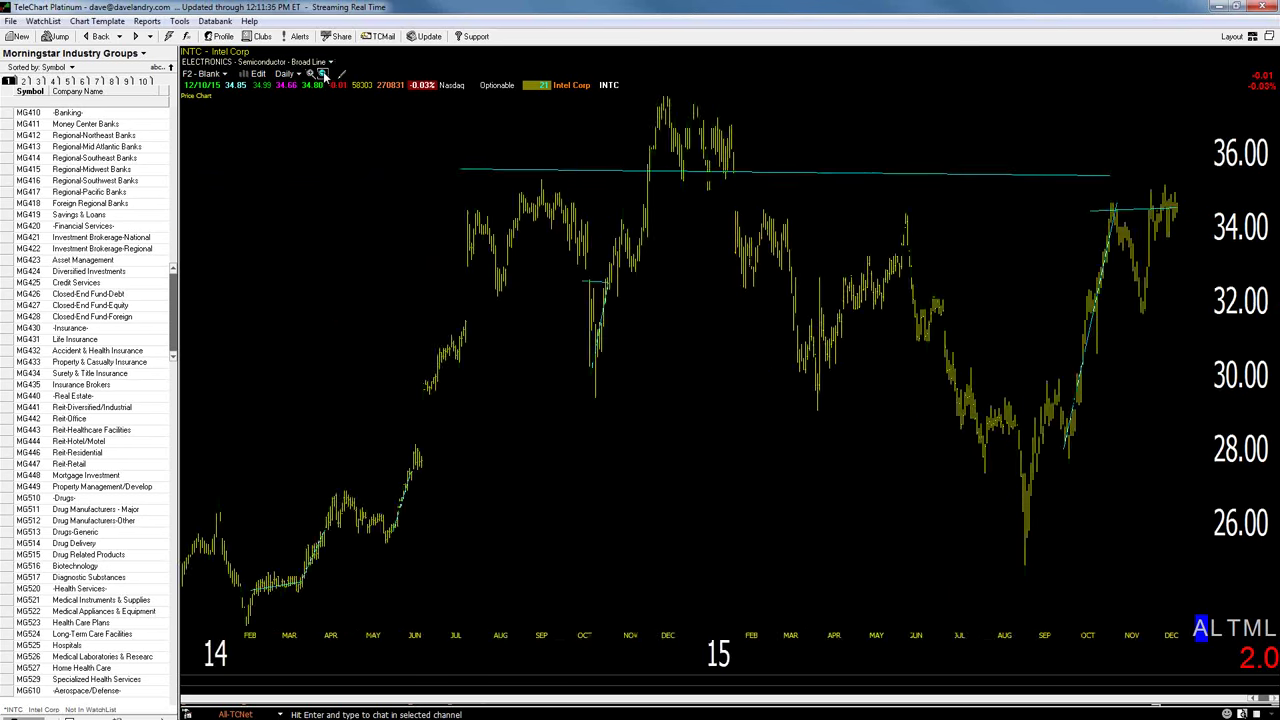
click(322, 75)
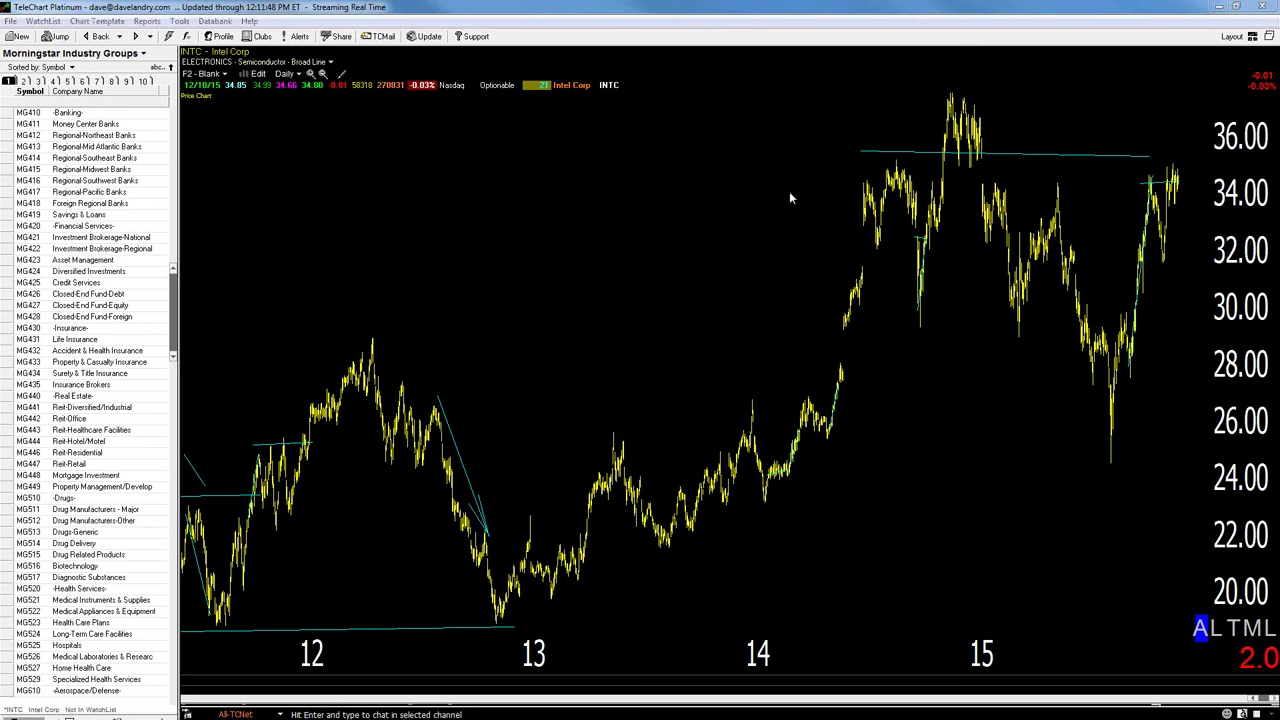
Display the Electronic Arts (EA) daily chart covering about September 2014 to December 2015
text(EA)
key(Return)
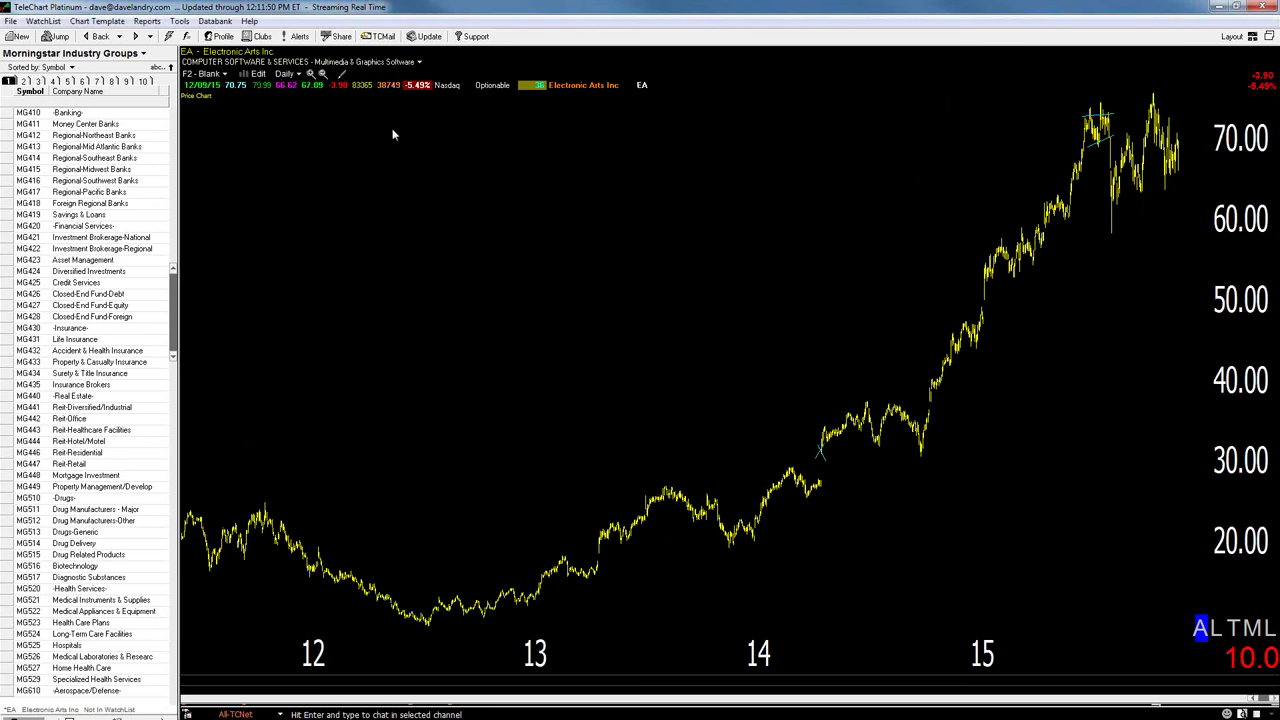
click(311, 74)
click(311, 74)
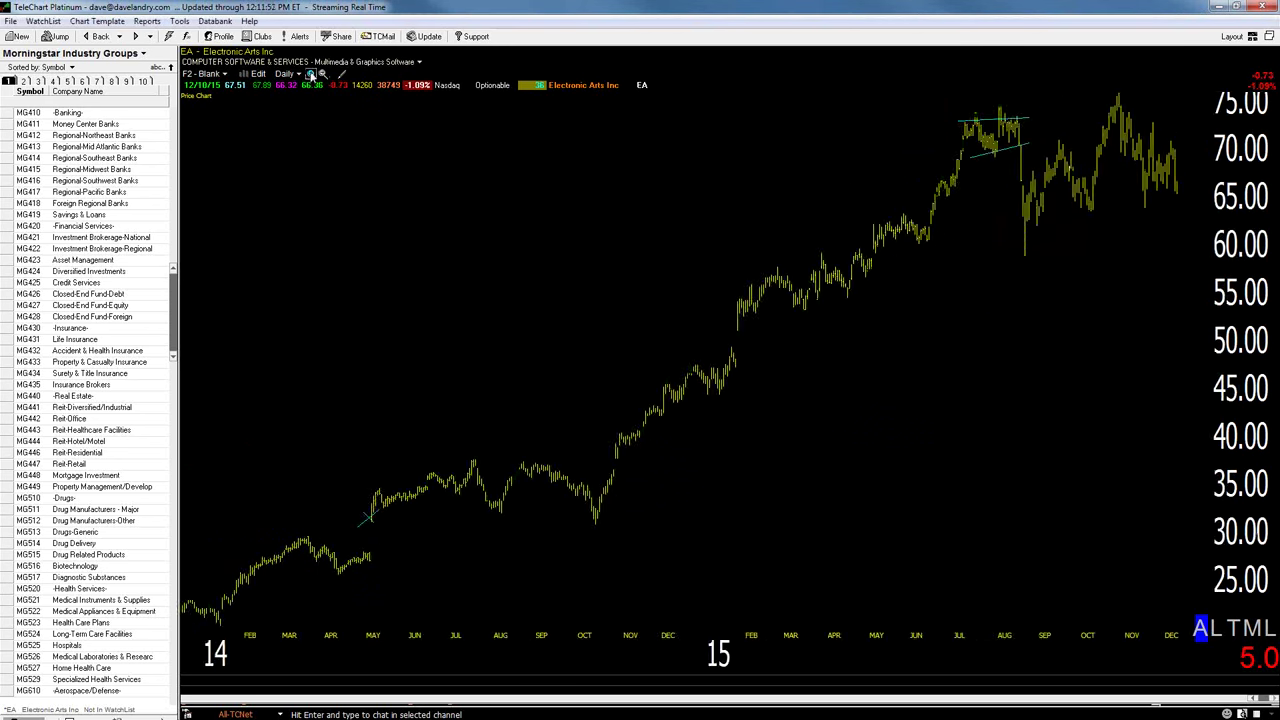
click(311, 74)
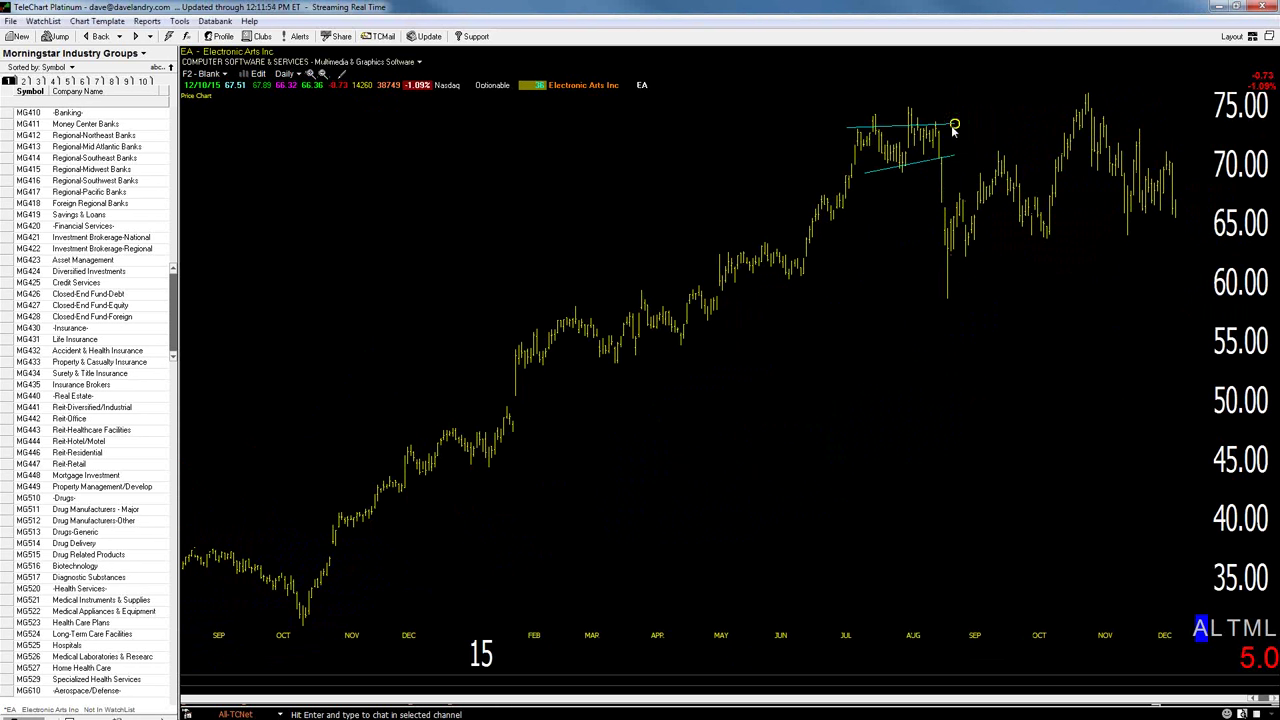
Extend EA's upper trendline to about 74 in December, and draw a lower one from about 61.5 in early June to 64 in December
mouse_move(955, 125)
mouse_down()
mouse_move(1215, 113)
mouse_move(1176, 114)
mouse_up()
mouse_move(780, 263)
mouse_down()
mouse_move(1172, 216)
mouse_move(1176, 232)
mouse_up()
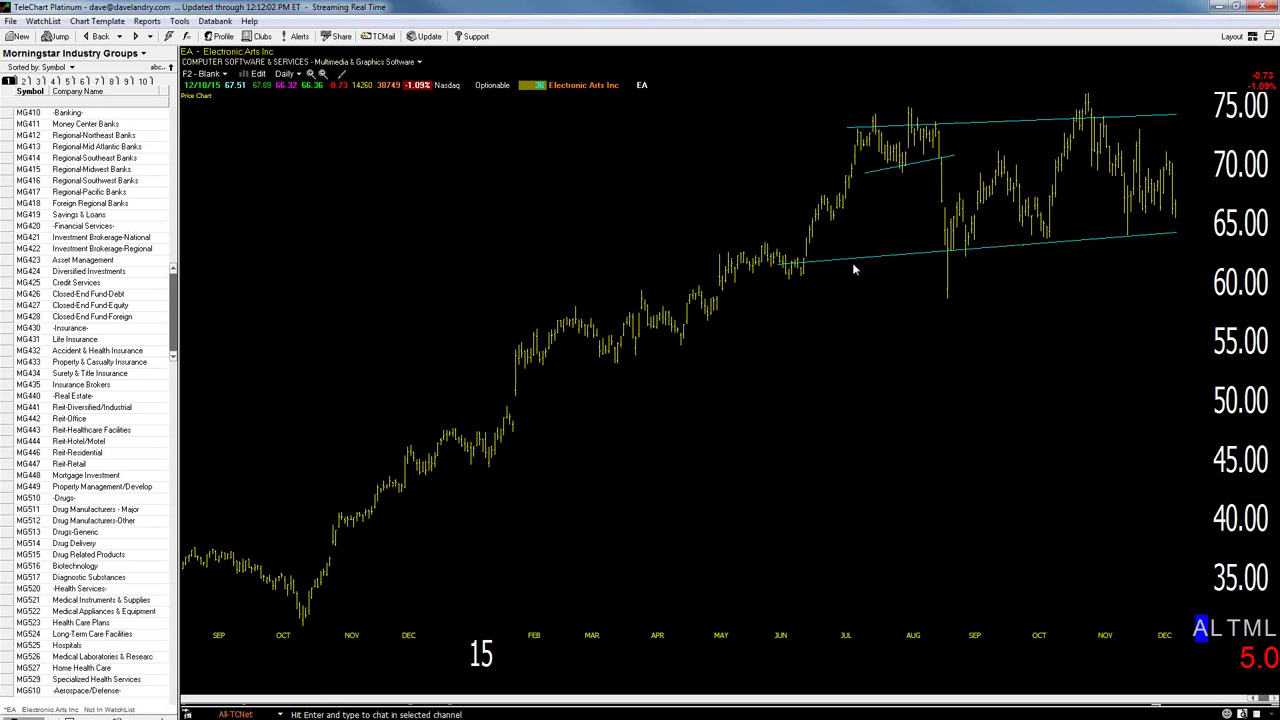
Apply Chart Template #10 with moving averages to EA, mark the late August and mid-November areas with crossed lines, and view history since 2013
key(F11)
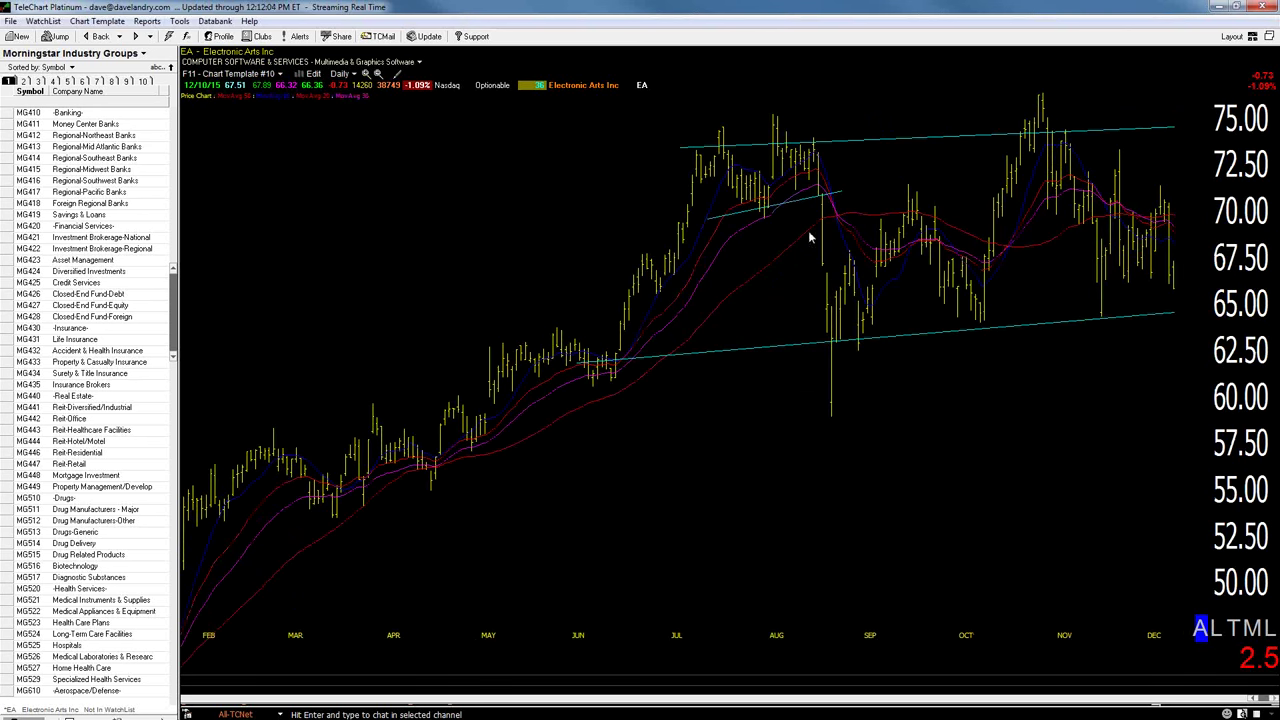
drag(877, 192, 771, 262)
drag(792, 208, 890, 225)
drag(1130, 167, 1077, 242)
drag(1066, 194, 1175, 204)
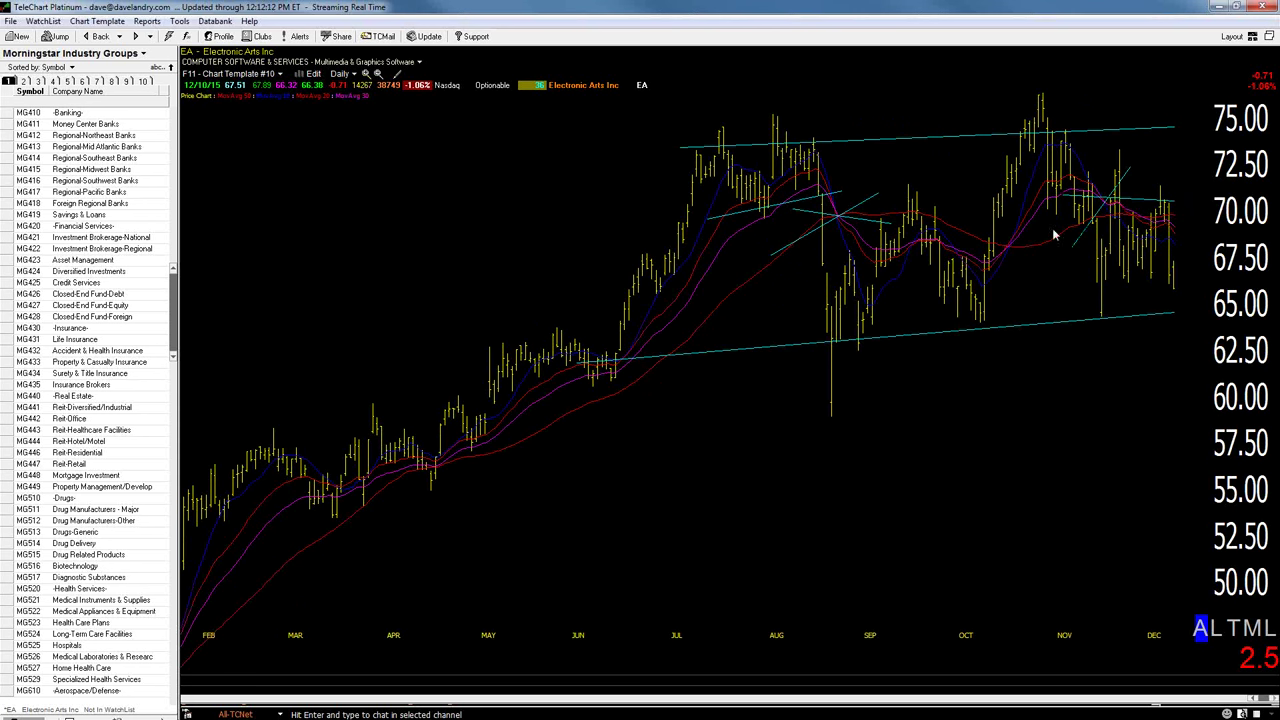
click(378, 75)
click(378, 75)
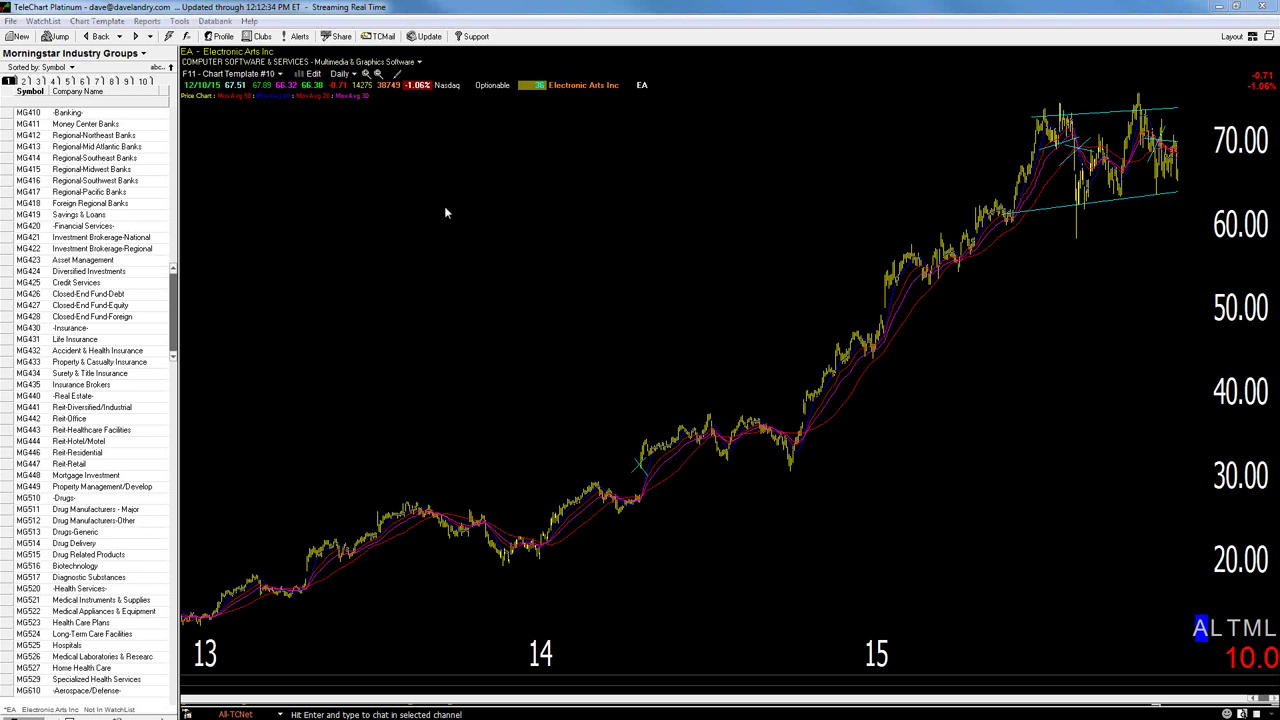
Display the Axovant Sciences (AXON) daily chart since June 2015, and draw nearly level lines at about 18.8 and 12.5 ending in December
key(space)
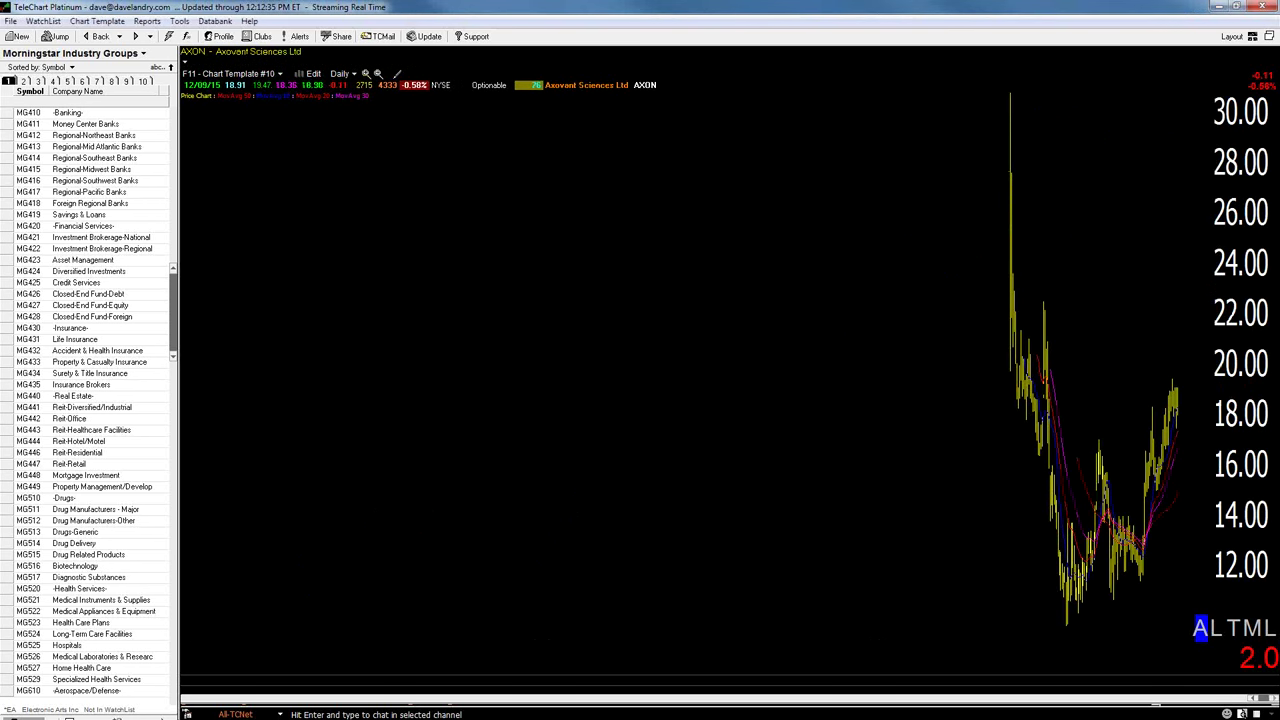
click(367, 74)
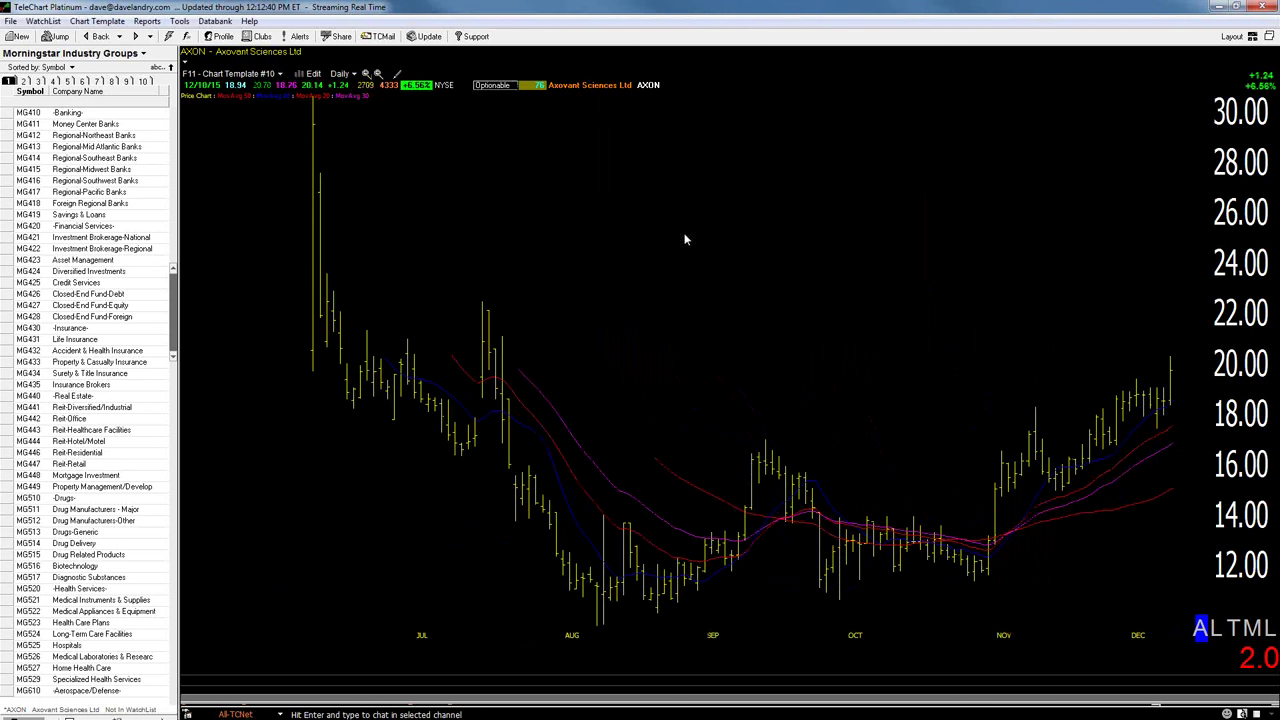
drag(1203, 393, 1010, 393)
mouse_move(493, 550)
mouse_down()
mouse_move(1023, 518)
mouse_move(1178, 553)
mouse_up()
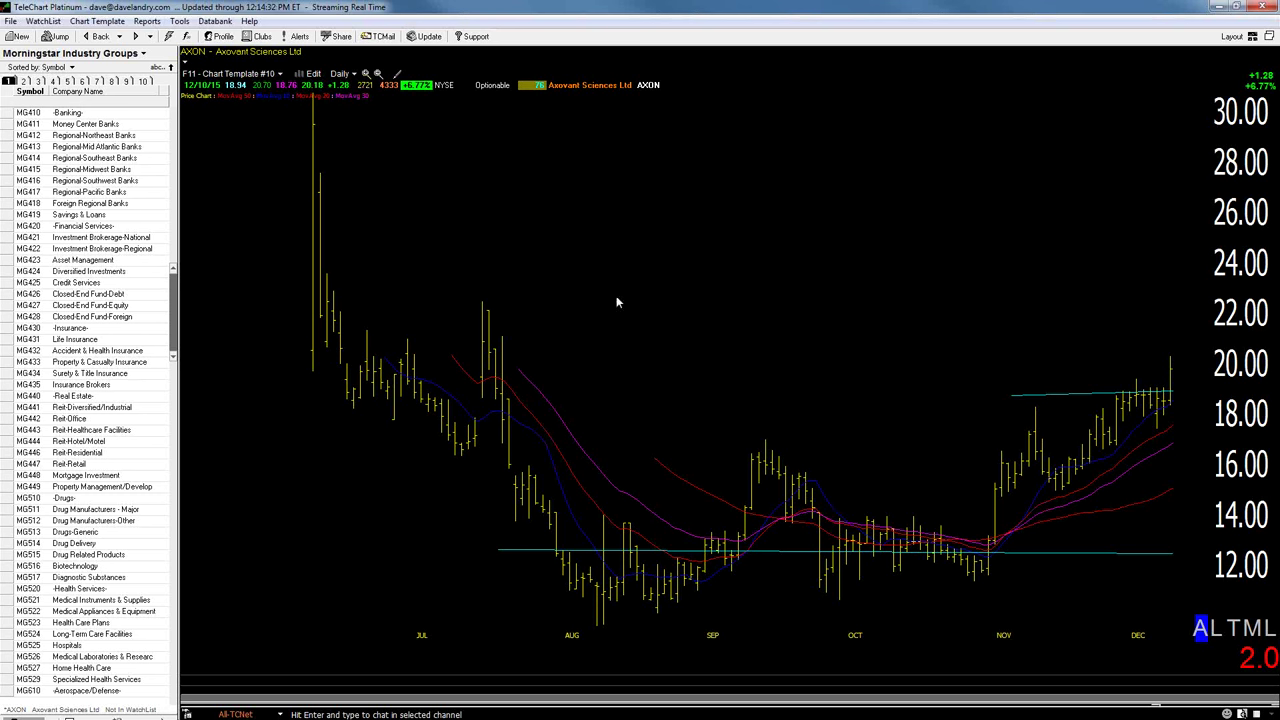
click(708, 131)
key(Return)
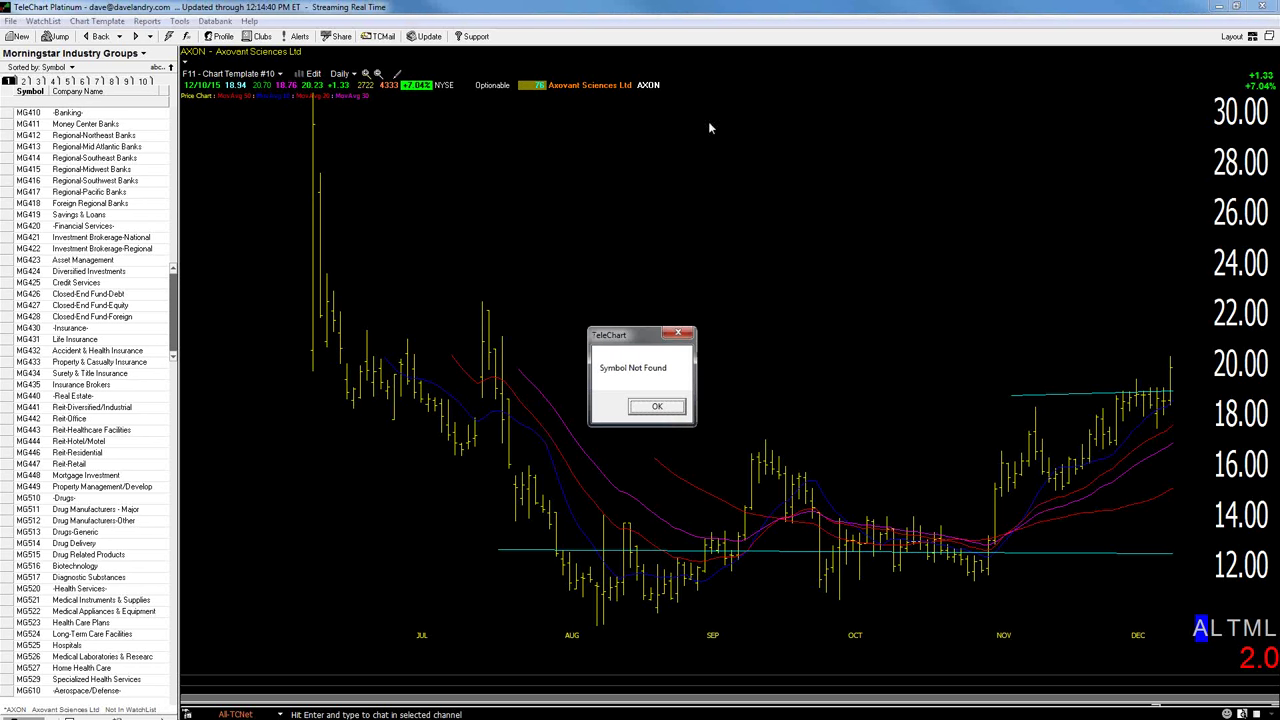
click(660, 408)
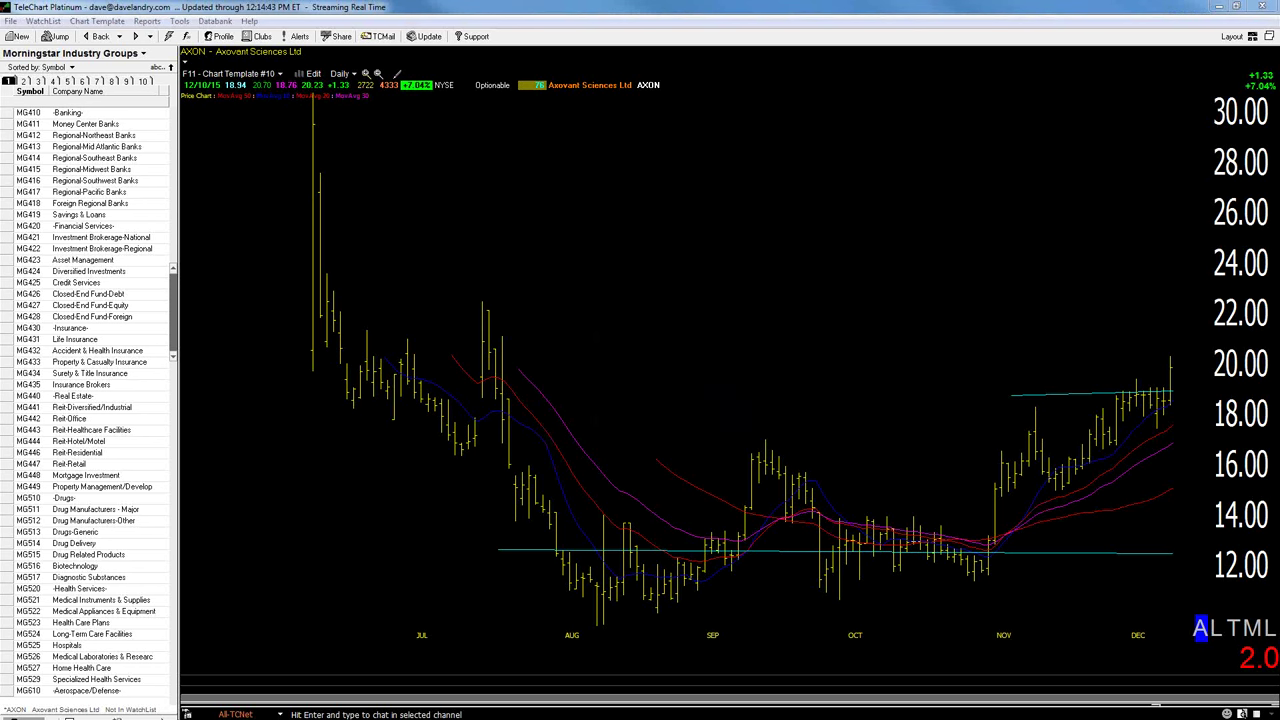
key(Return)
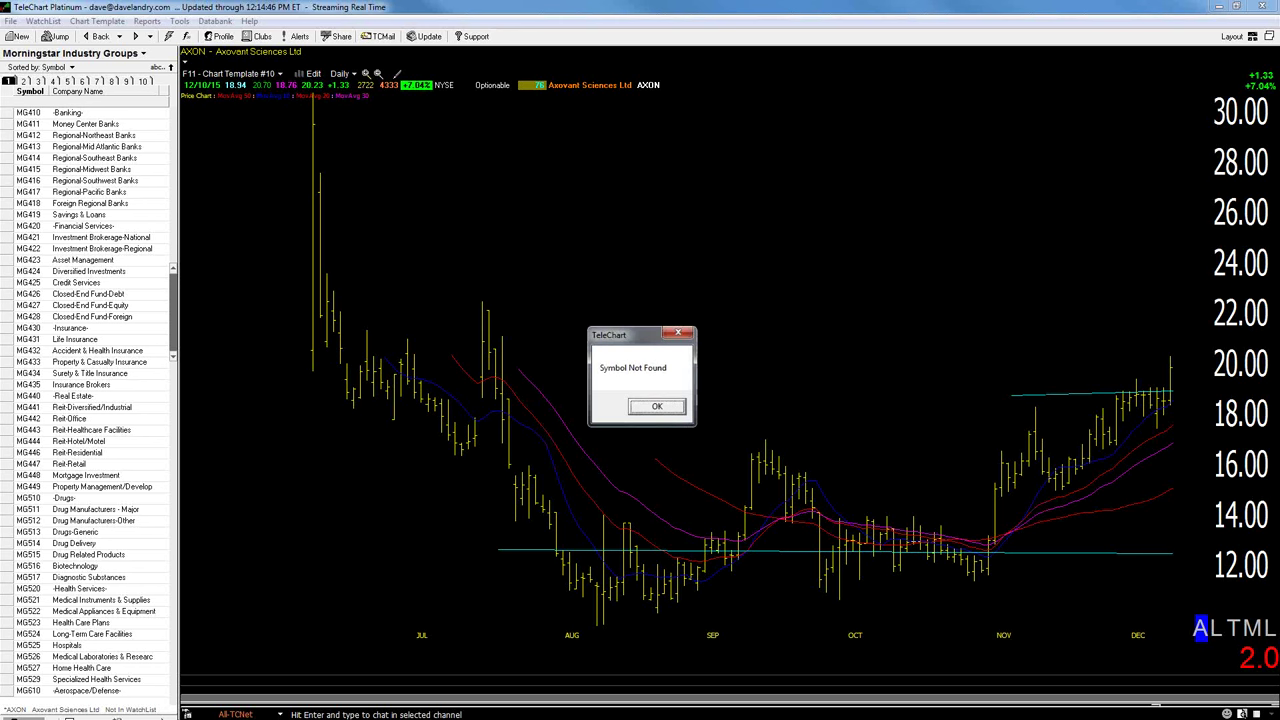
key(Return)
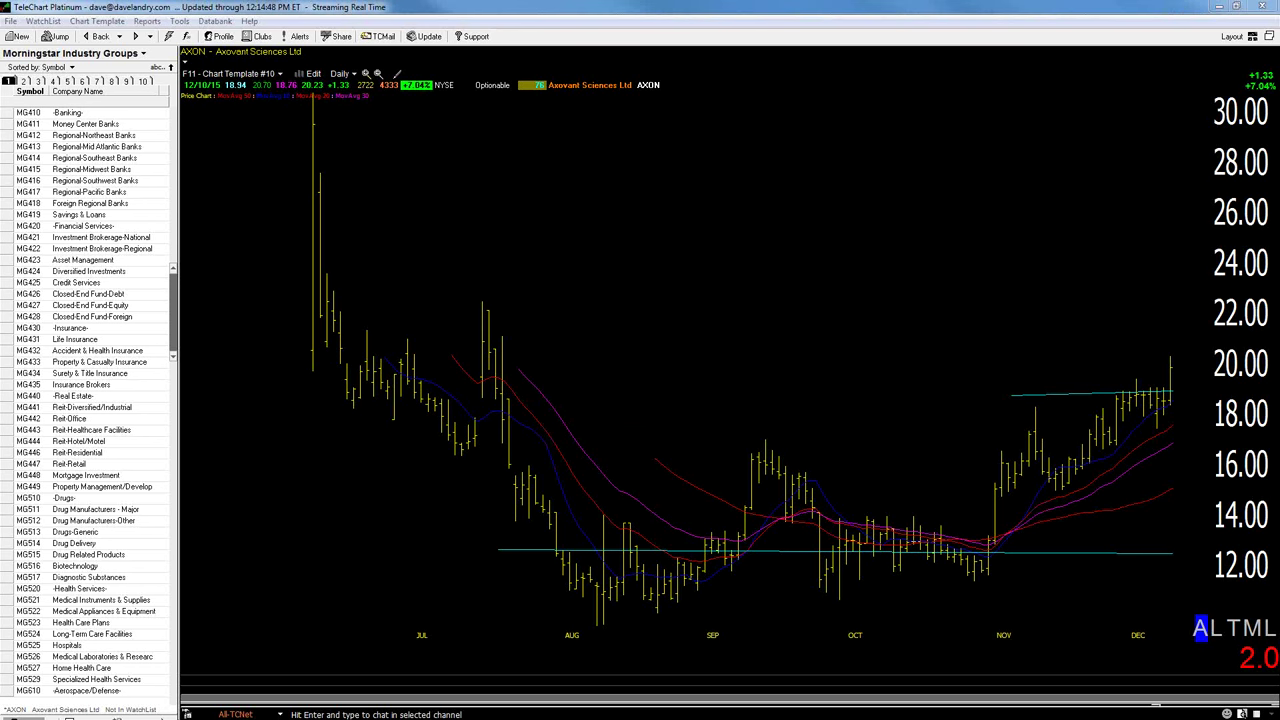
key(Return)
key(Return)
Look through the company name search results for VIX, and display the iPath S&P 500 VIX Short-Term Futures (VXX) daily chart
key(ctrl+j)
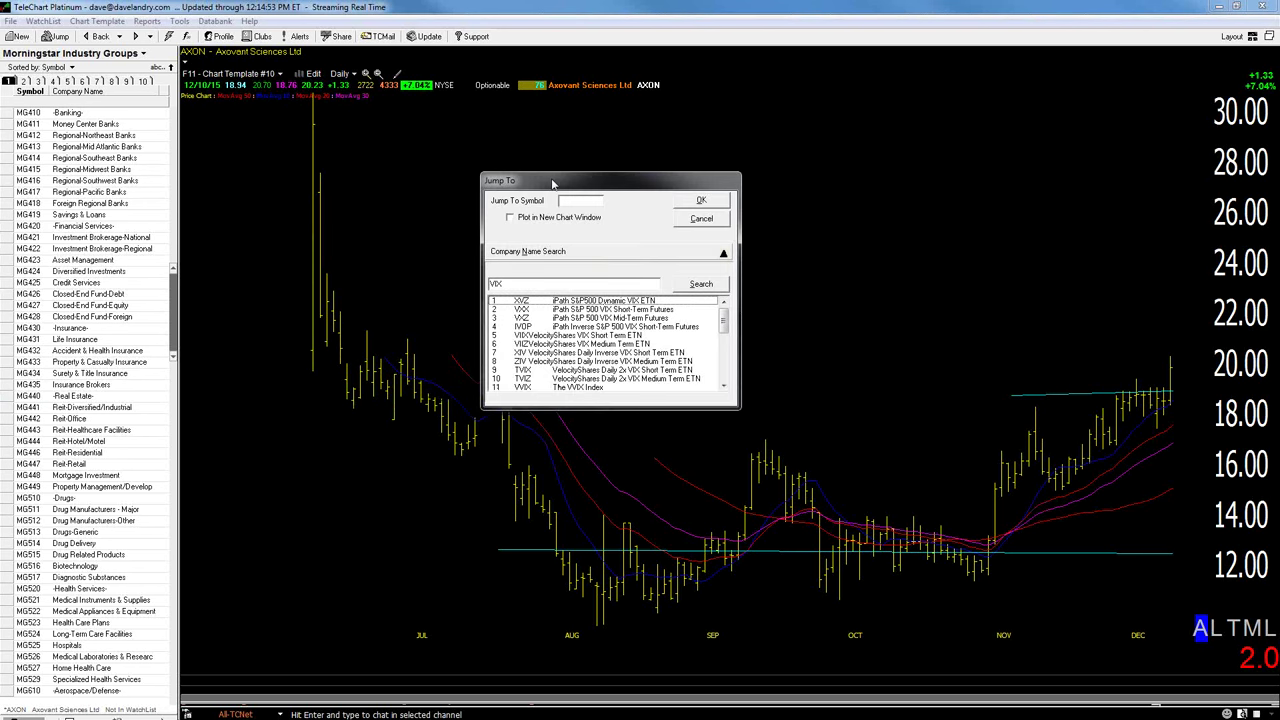
click(725, 343)
mouse_move(725, 350)
mouse_down()
mouse_move(725, 328)
mouse_move(721, 378)
mouse_move(729, 327)
mouse_up()
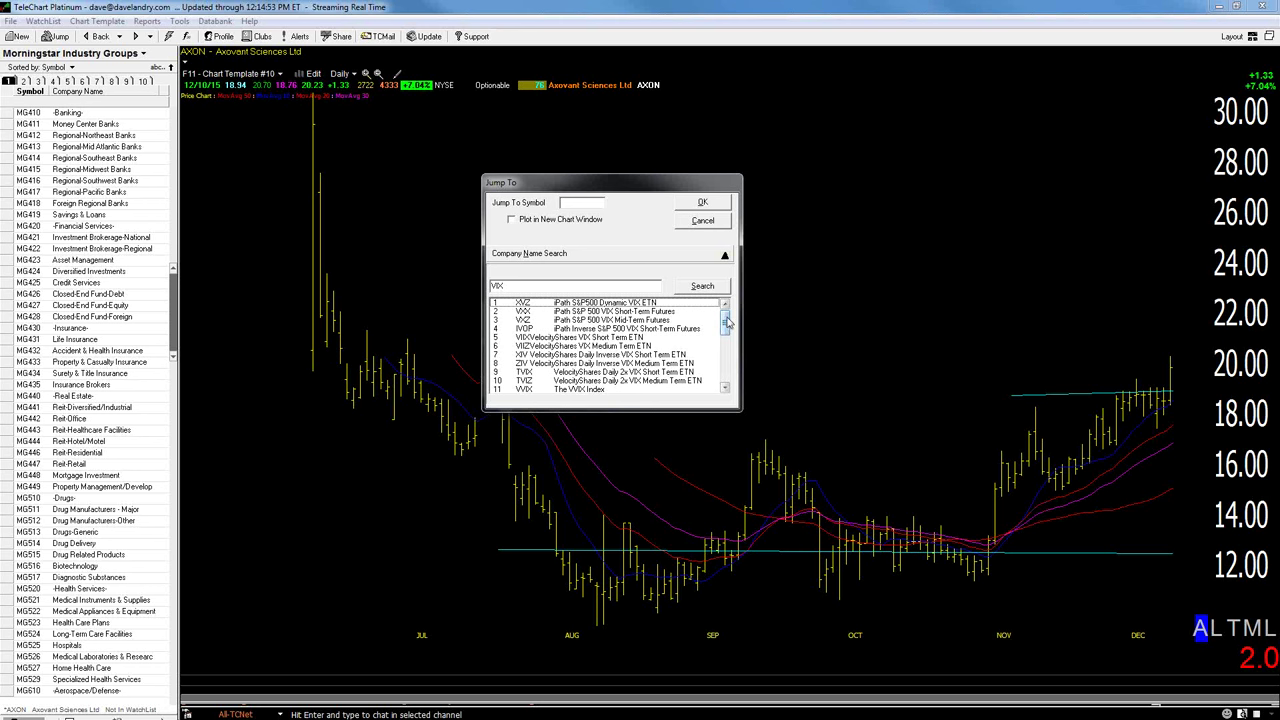
mouse_move(727, 322)
mouse_down()
mouse_move(718, 368)
mouse_move(721, 312)
mouse_up()
mouse_move(724, 321)
mouse_down()
mouse_move(716, 369)
mouse_move(731, 322)
mouse_up()
click(703, 220)
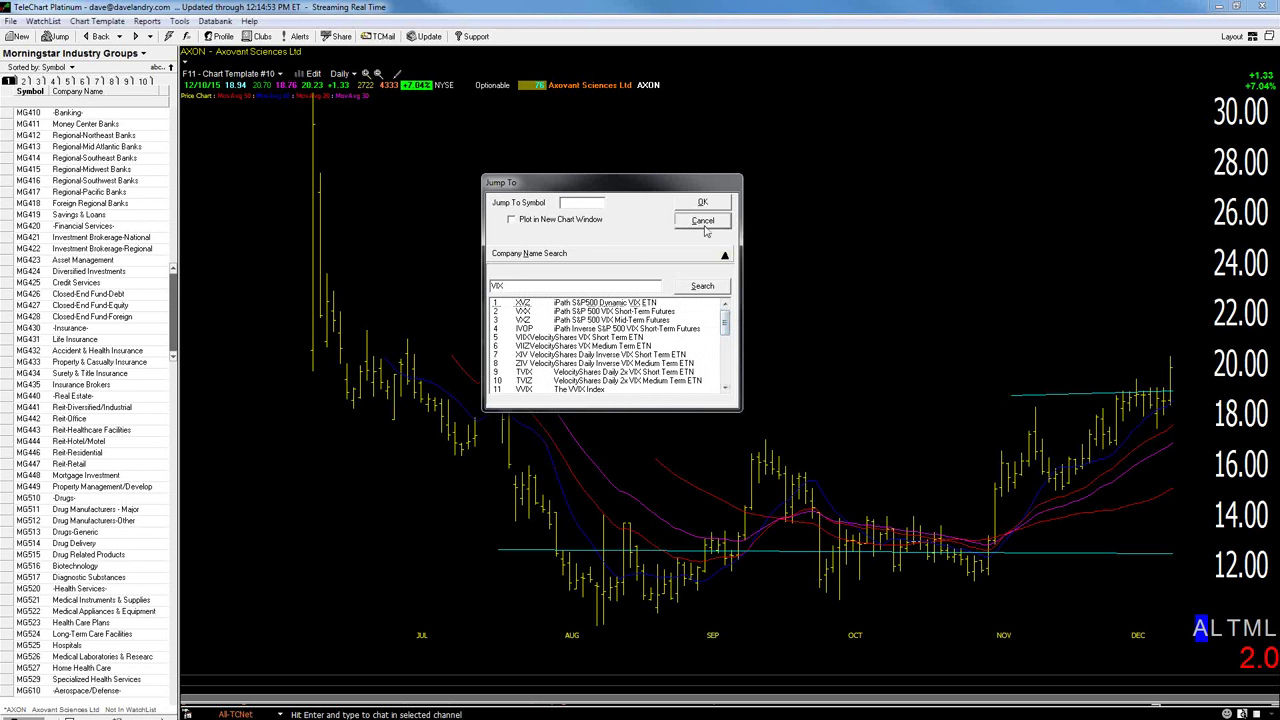
text(VXX)
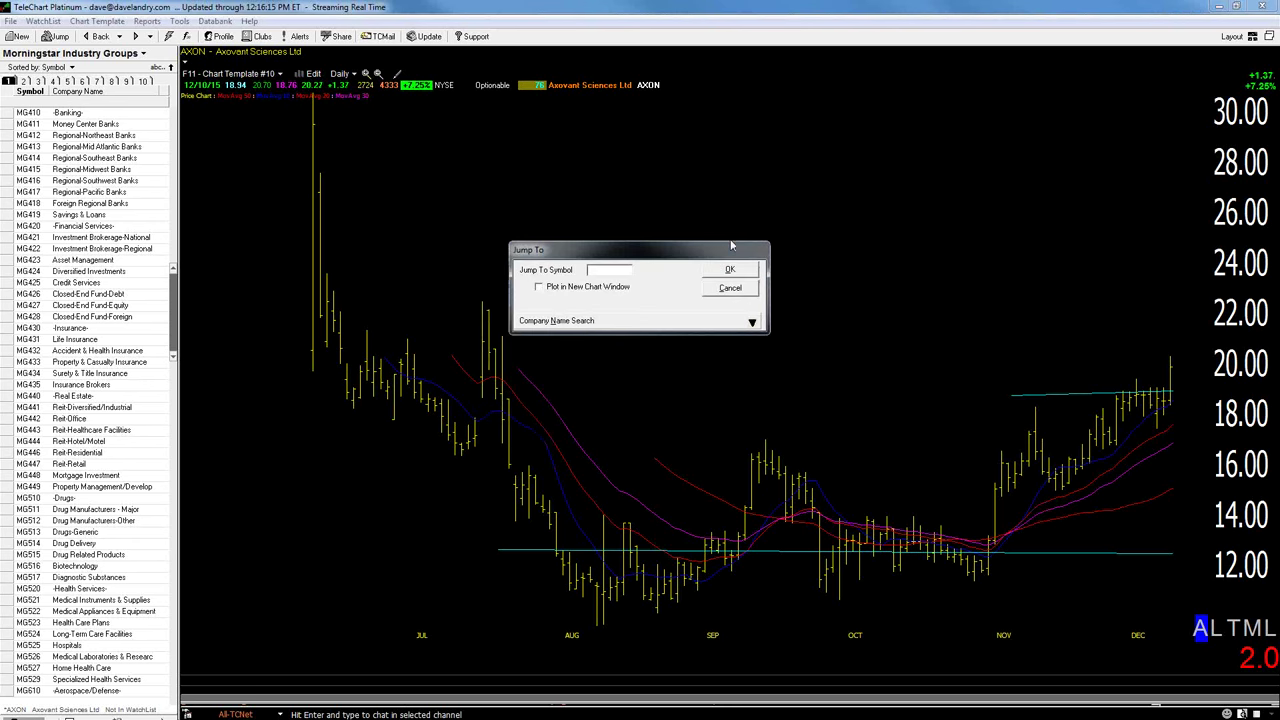
key(Return)
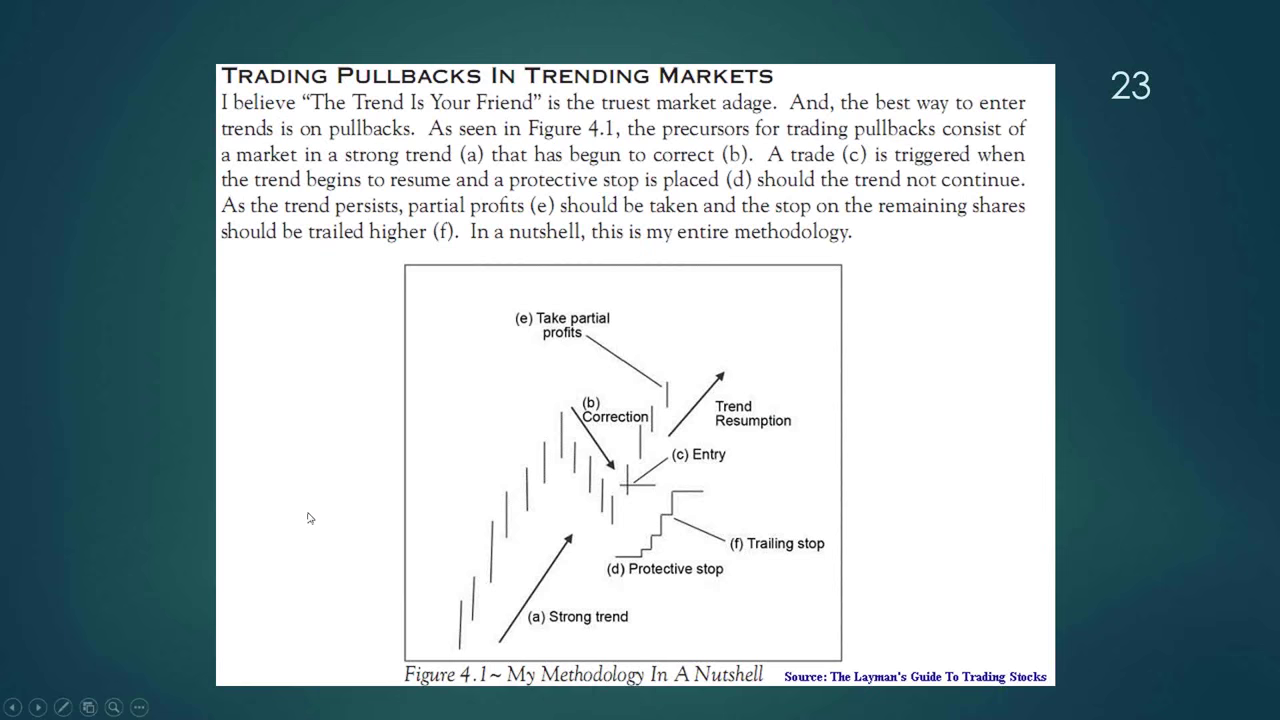
On a white slide-show screen, sketch in red pen a wave breaking upward, a dip-and-rise arrow beside it, and a shallow curve through the wave
right_click(309, 517)
mouse_move(358, 641)
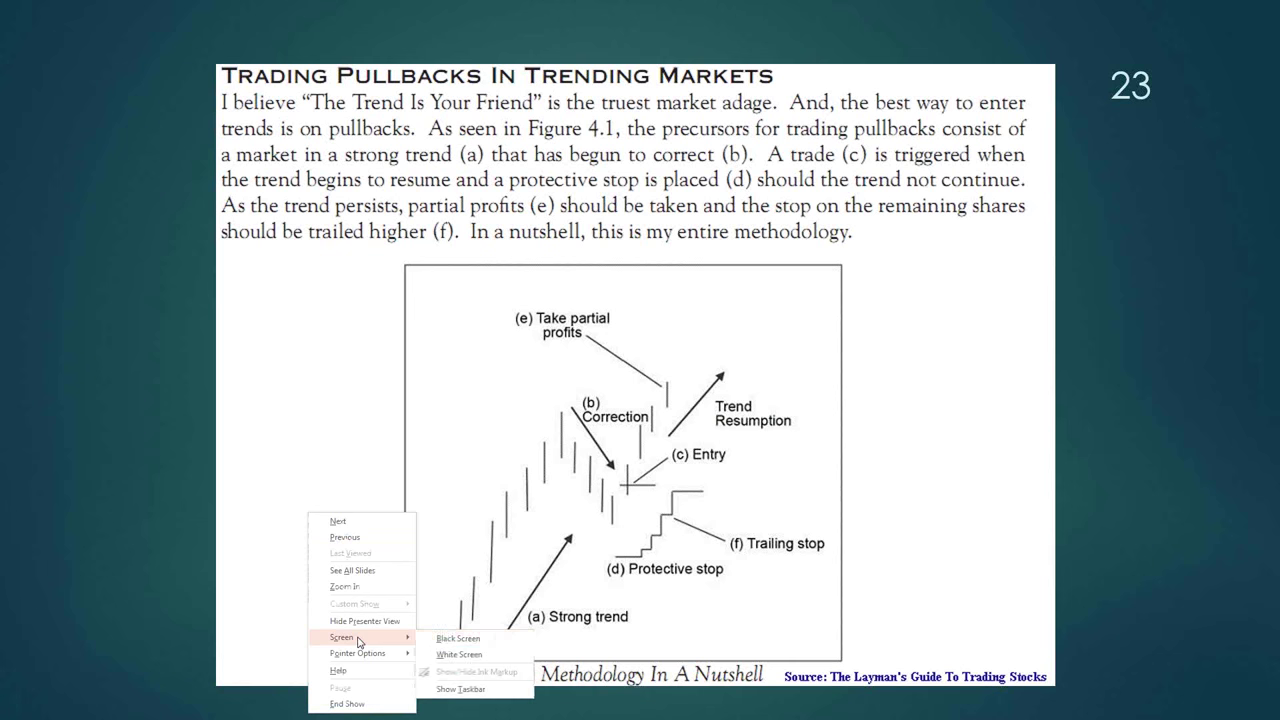
click(492, 571)
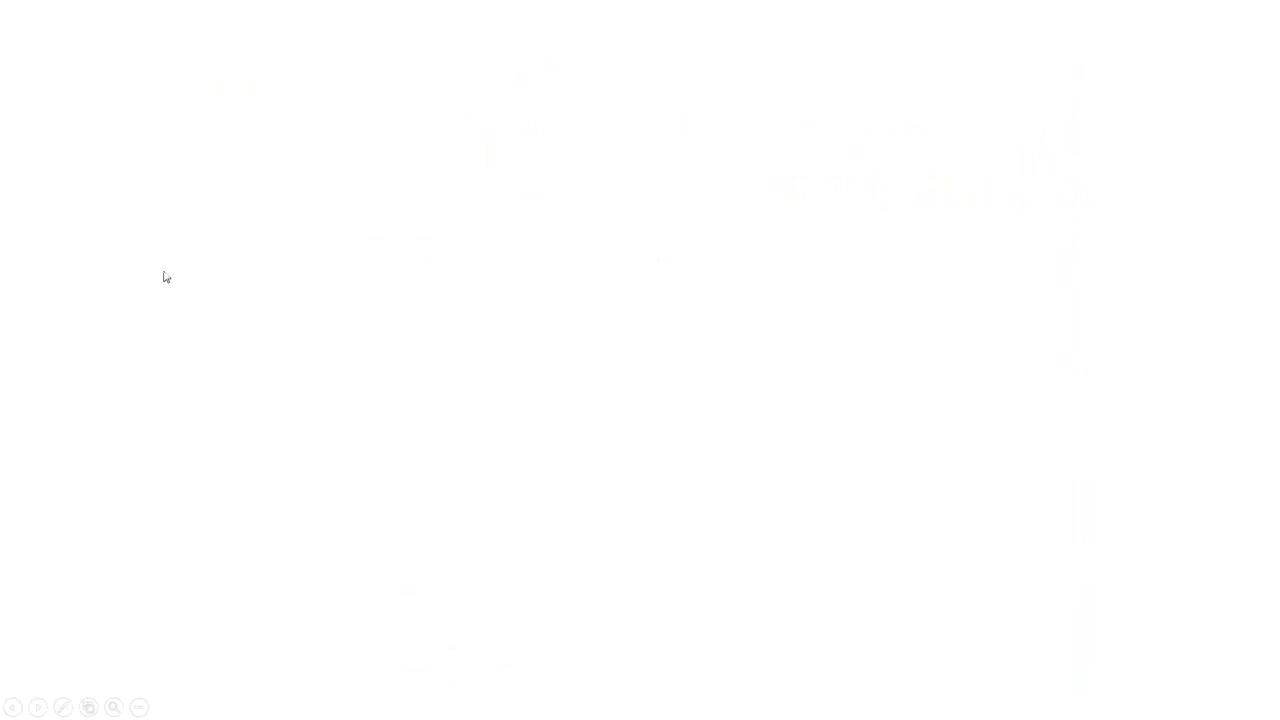
click(66, 707)
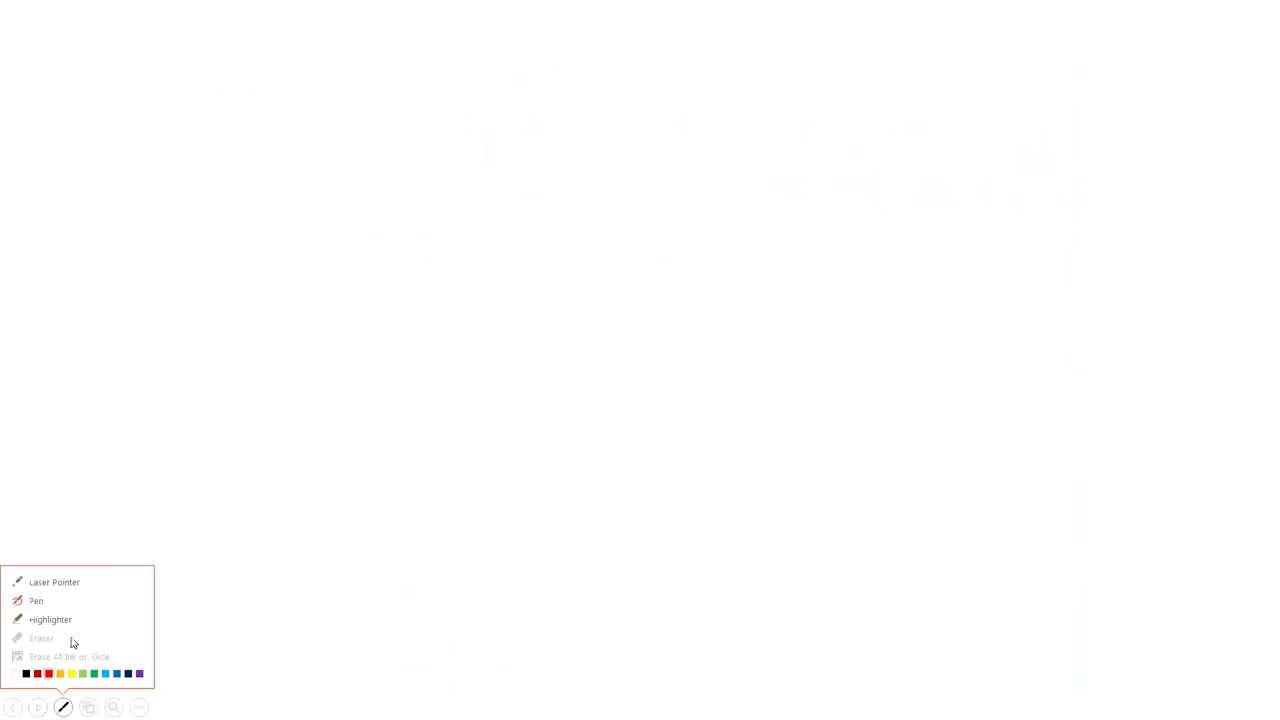
click(59, 603)
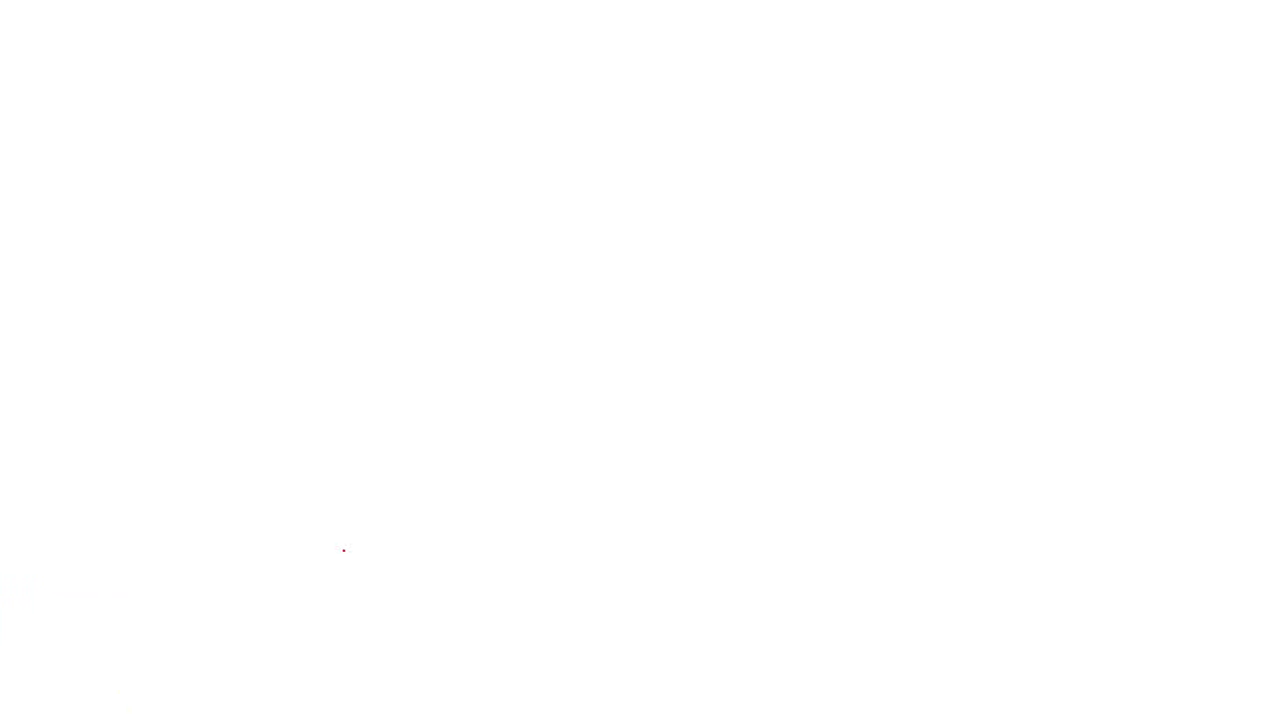
mouse_move(340, 544)
mouse_down()
mouse_move(438, 508)
mouse_move(473, 558)
mouse_move(519, 551)
mouse_move(598, 502)
mouse_move(629, 545)
mouse_move(678, 561)
mouse_move(744, 470)
mouse_move(779, 475)
mouse_move(824, 537)
mouse_move(869, 542)
mouse_move(931, 444)
mouse_up()
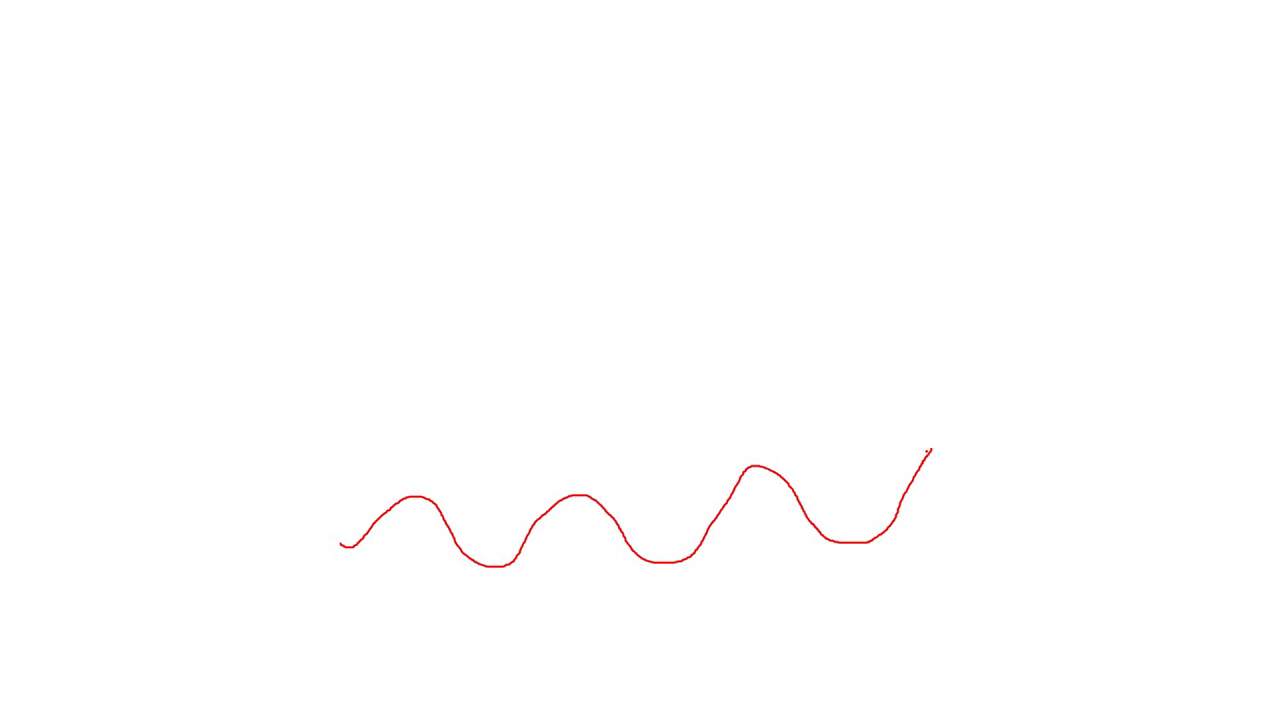
mouse_move(931, 449)
mouse_down()
mouse_move(979, 366)
mouse_move(993, 412)
mouse_up()
mouse_move(993, 537)
mouse_down()
mouse_move(1116, 631)
mouse_move(1245, 487)
mouse_move(1230, 517)
mouse_up()
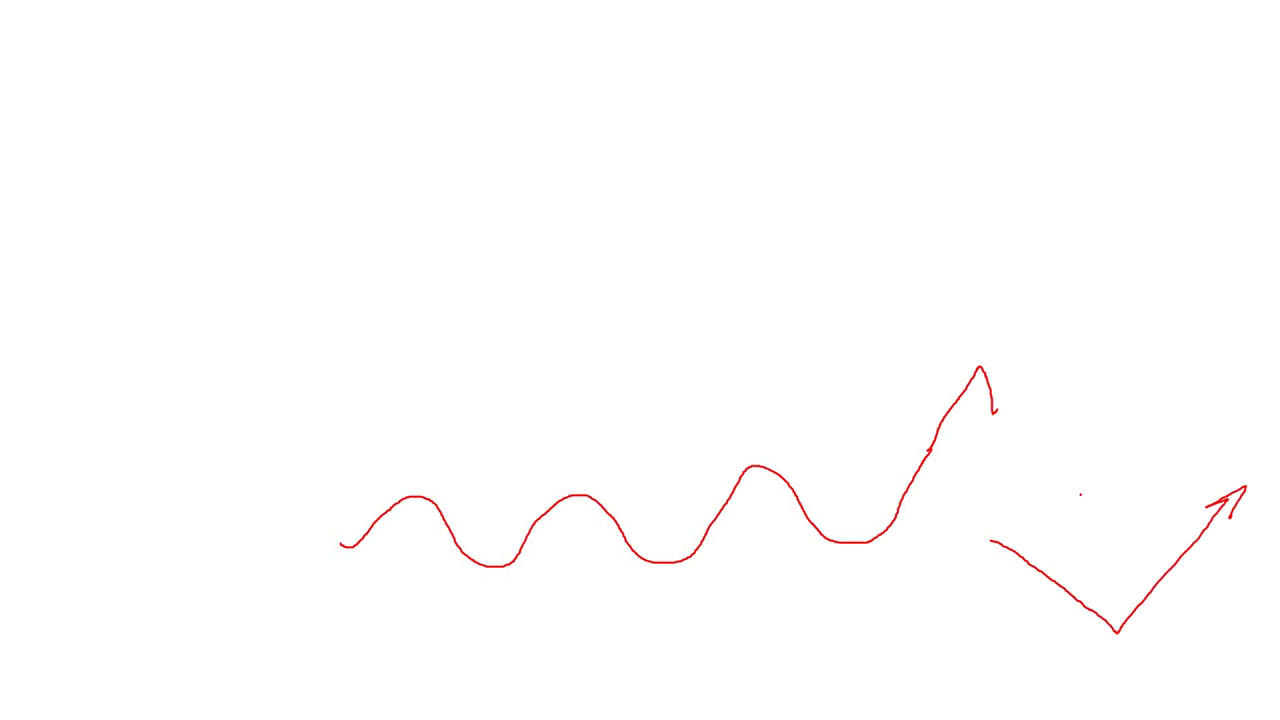
mouse_move(356, 497)
mouse_down()
mouse_move(467, 524)
mouse_move(647, 536)
mouse_move(1063, 501)
mouse_up()
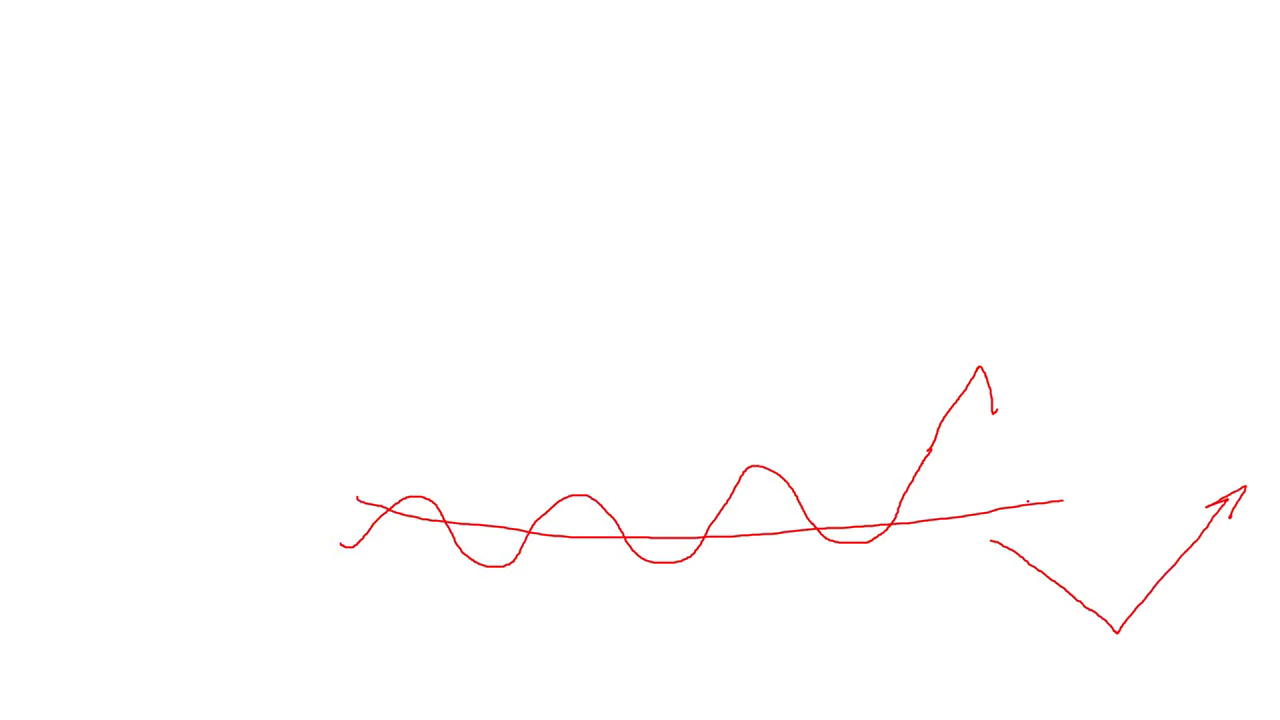
Leave the white sketch screen and switch back to TeleChart
key(w)
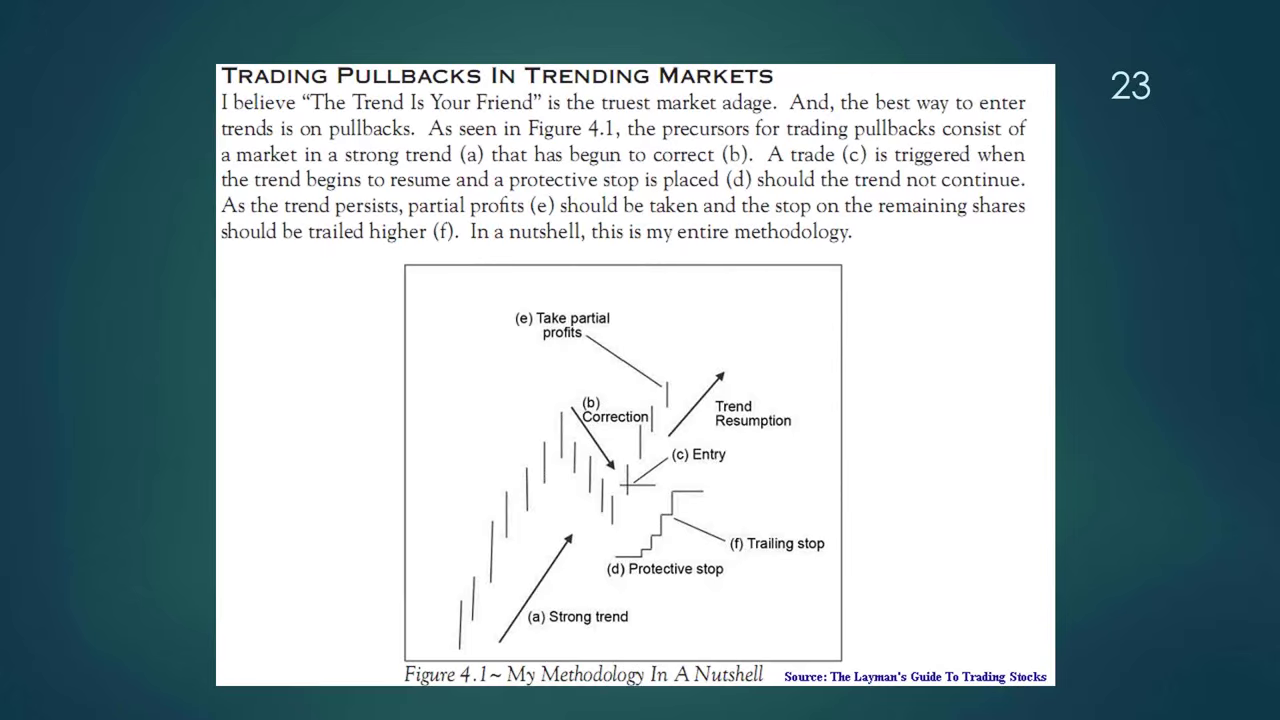
key(alt+Tab)
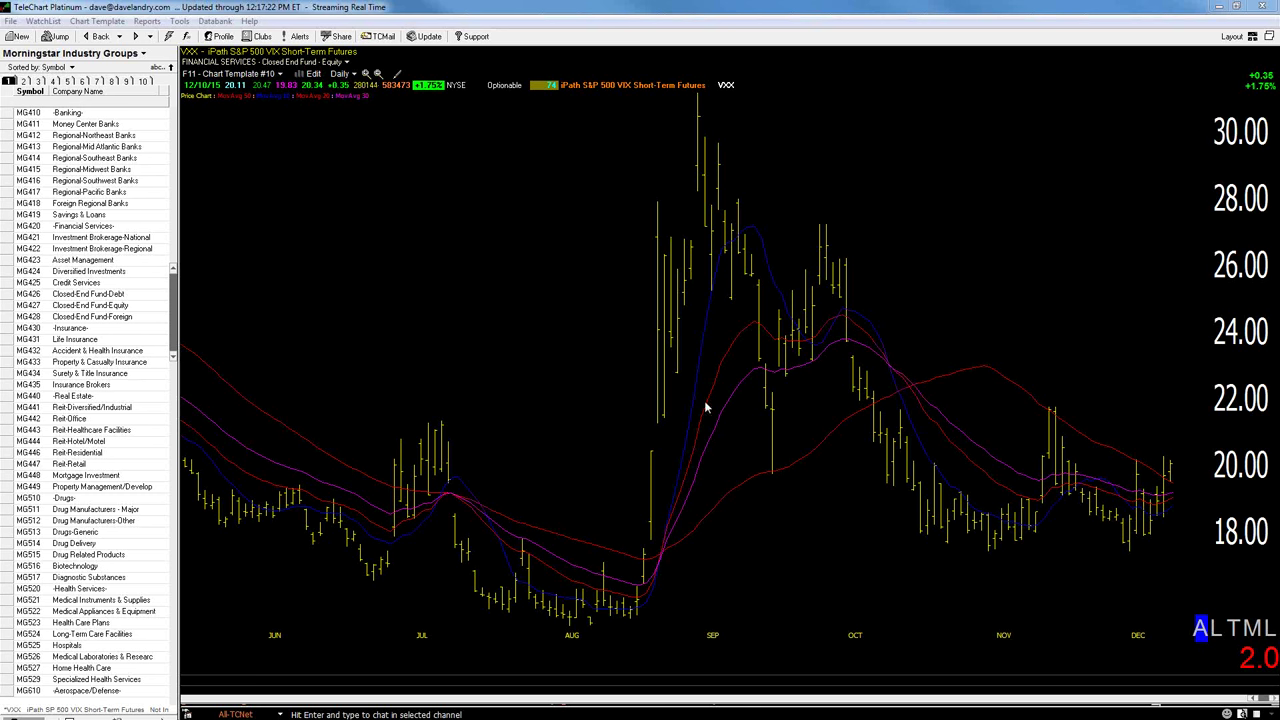
text(v)
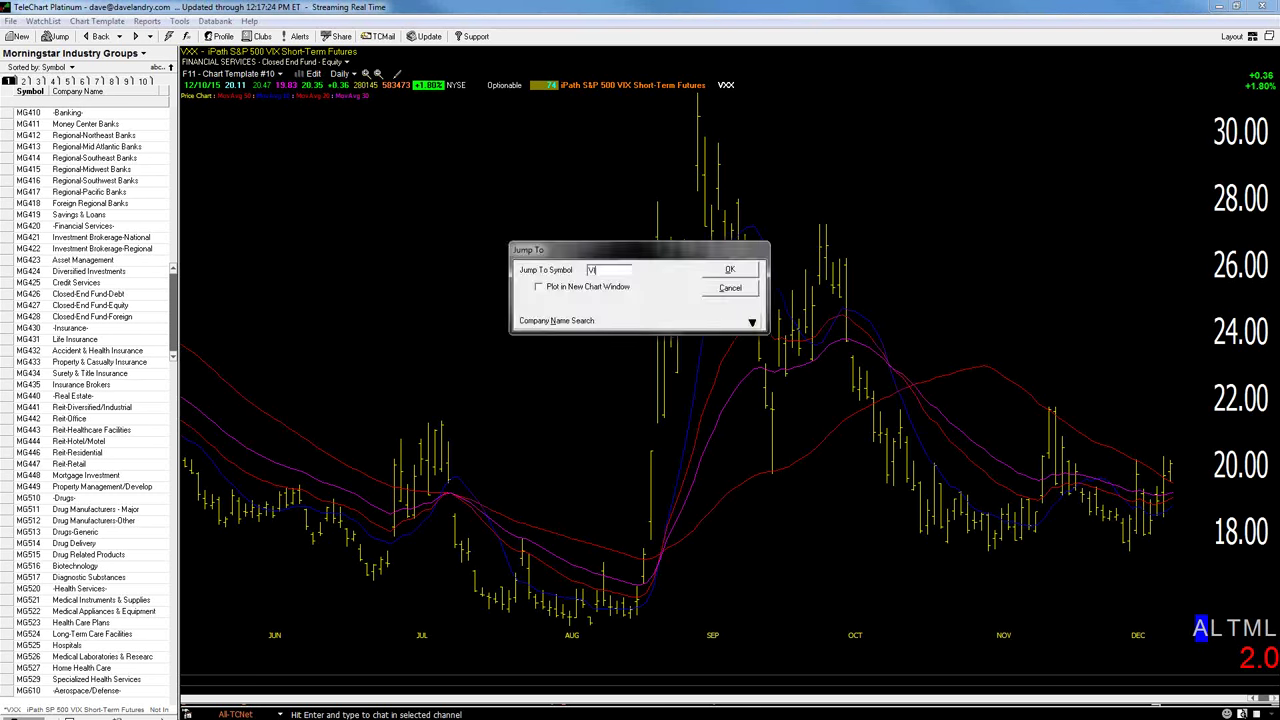
key(Return)
key(Return)
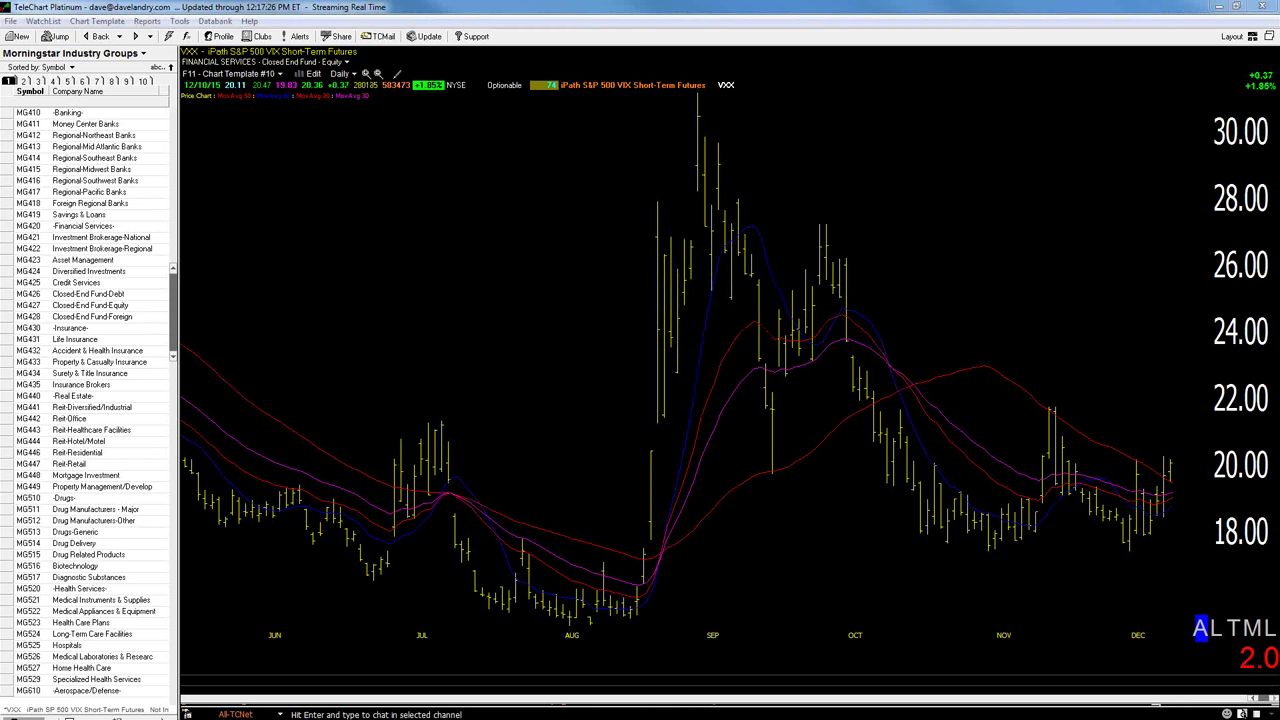
text(vix)
key(Return)
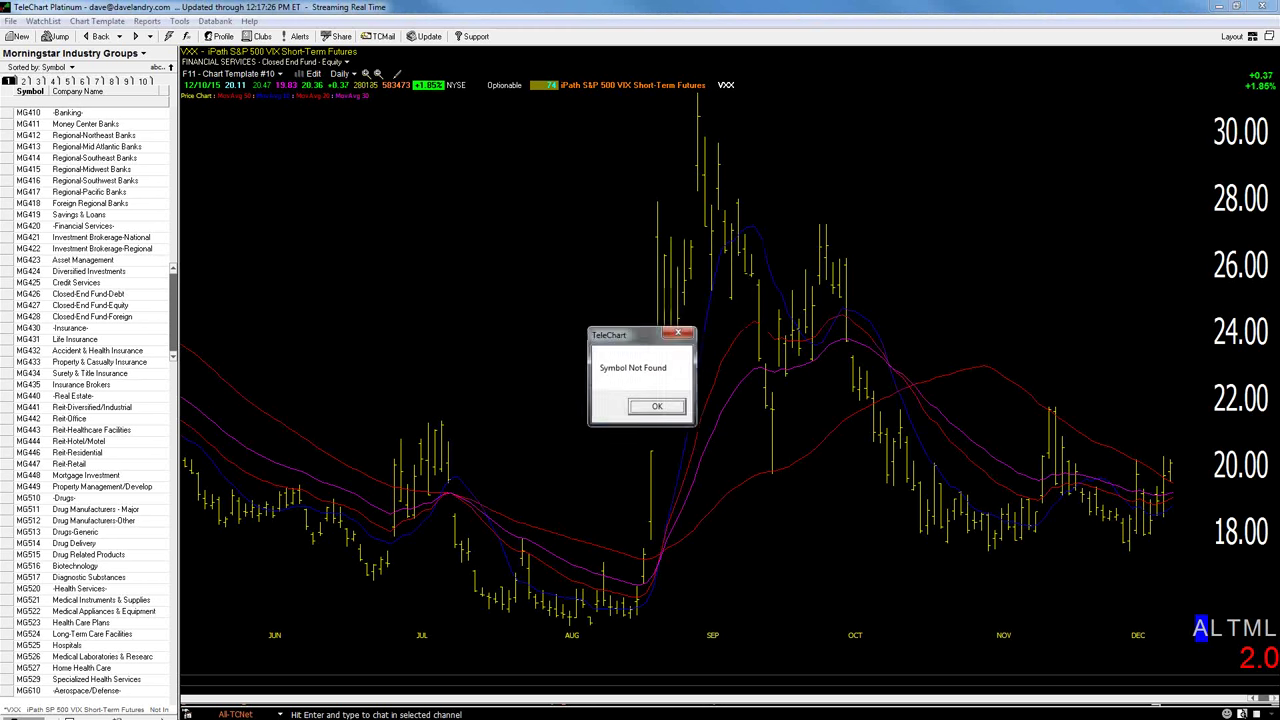
key(Return)
Display the CBOE Market Volatility Index (VIX--X) daily chart, and cross out its late August spike with two lines at about 48
text(vix-x)
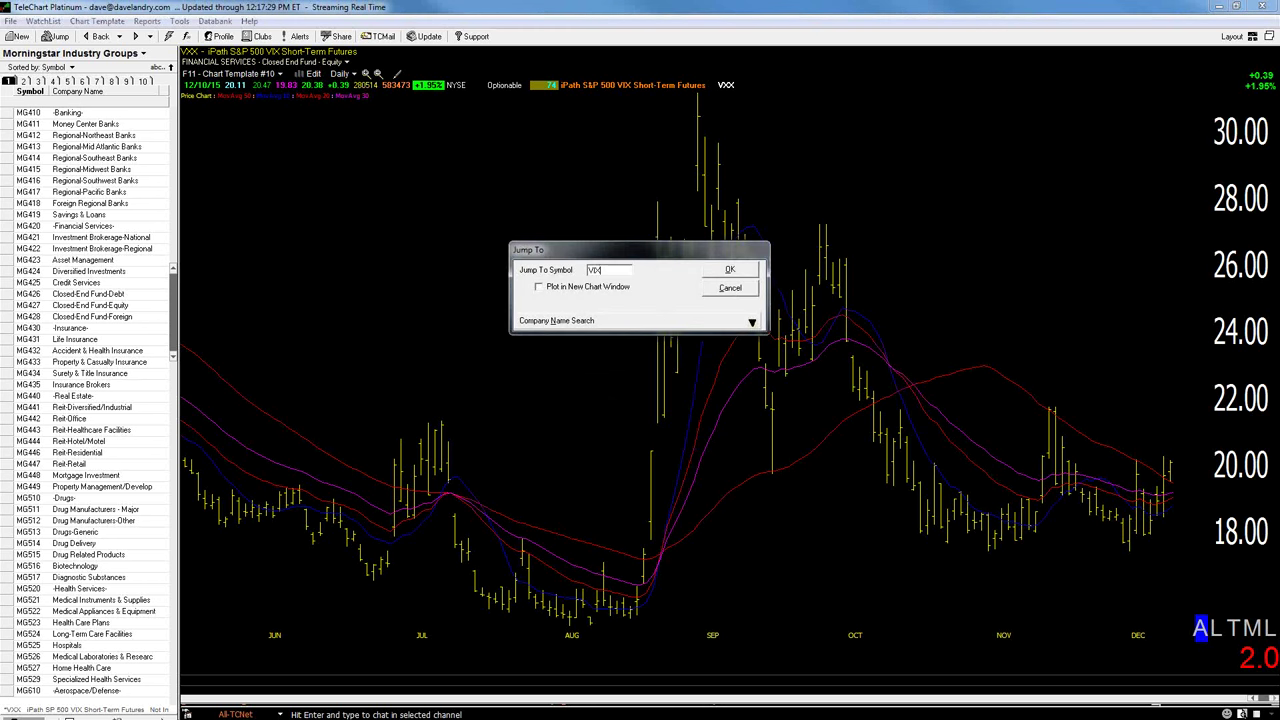
key(Return)
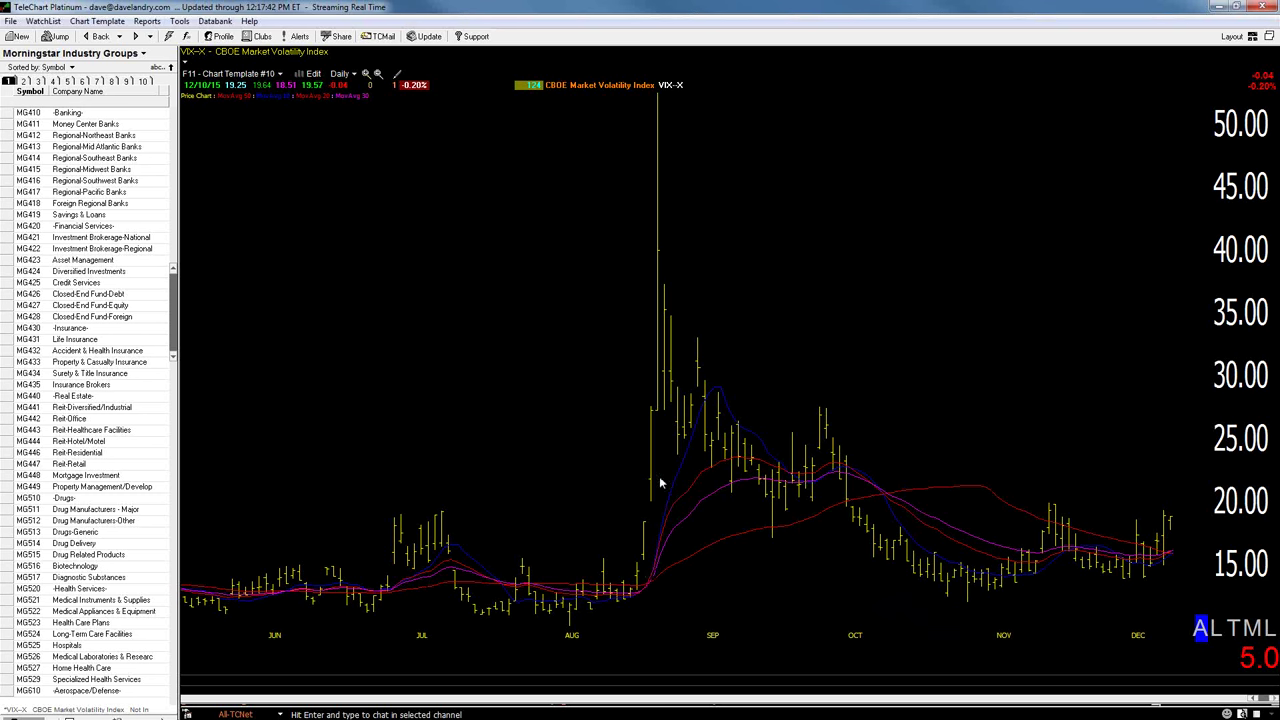
drag(602, 134, 710, 151)
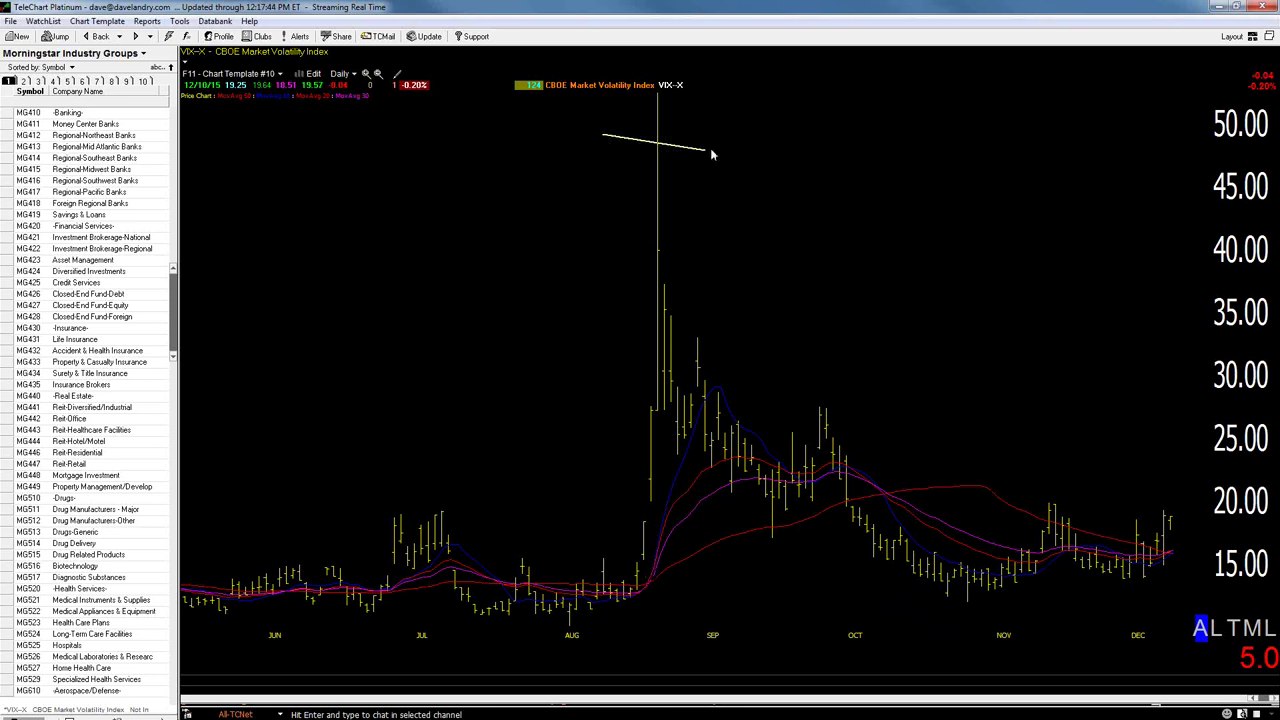
click(660, 141)
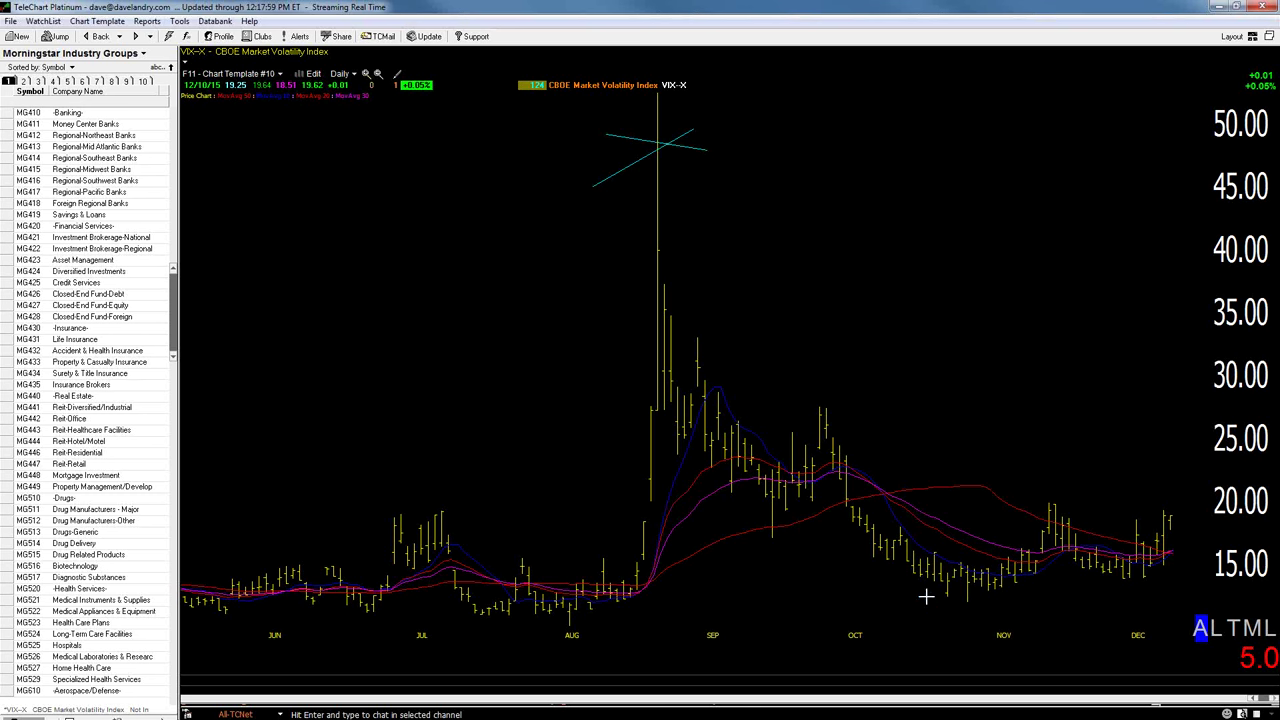
Draw a slightly rising line under the VIX lows from about 12.6 in early October to 13.4 in December, and compare with history since 2013
drag(926, 597, 1180, 587)
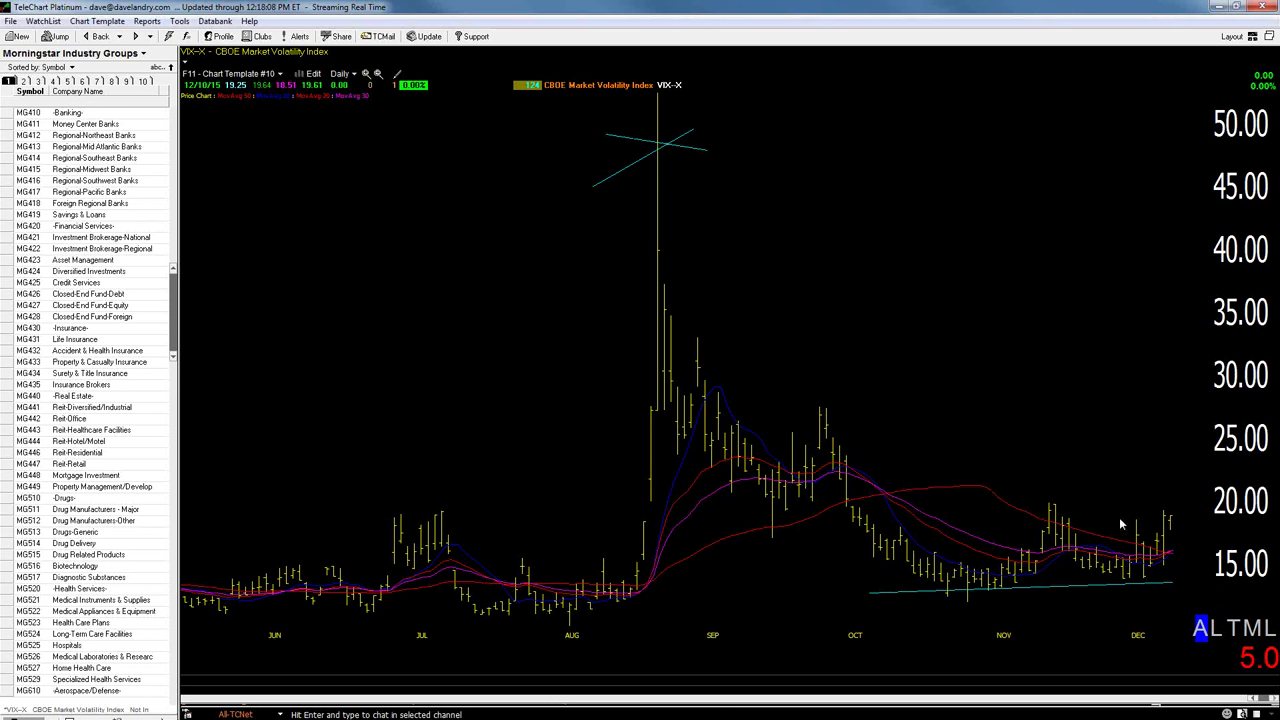
click(378, 75)
click(379, 77)
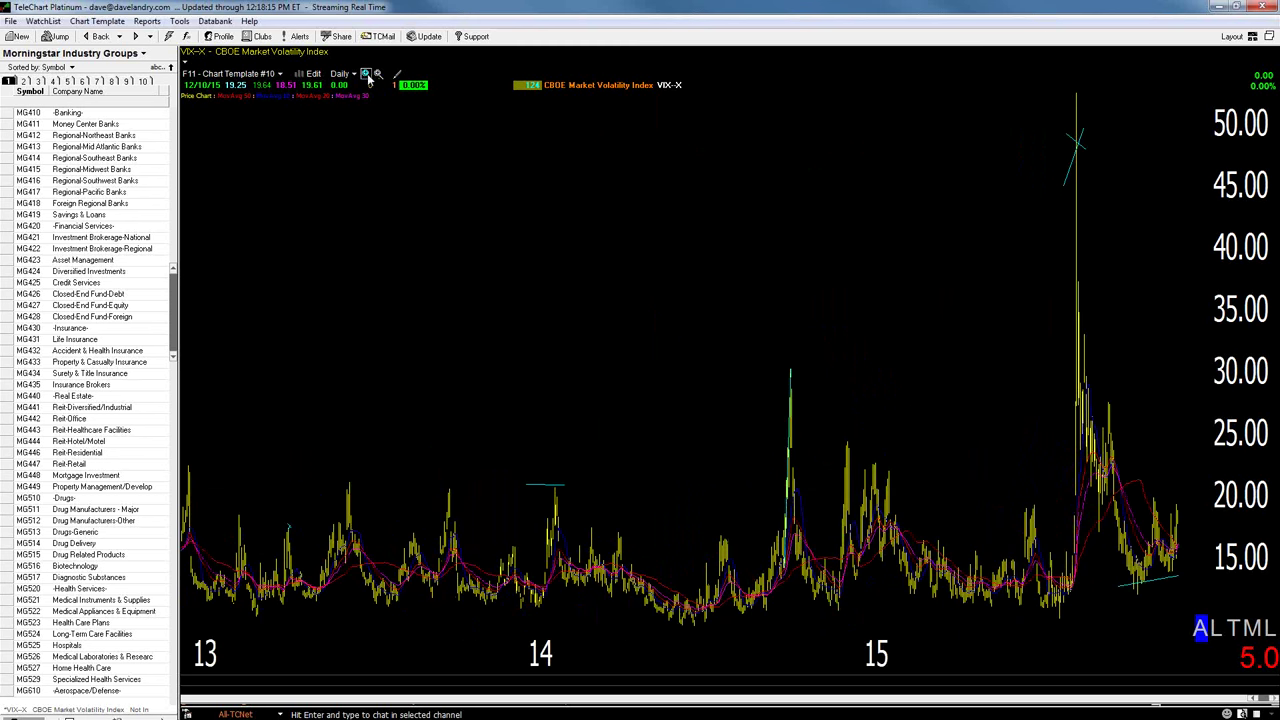
click(366, 75)
click(366, 75)
click(366, 75)
click(366, 75)
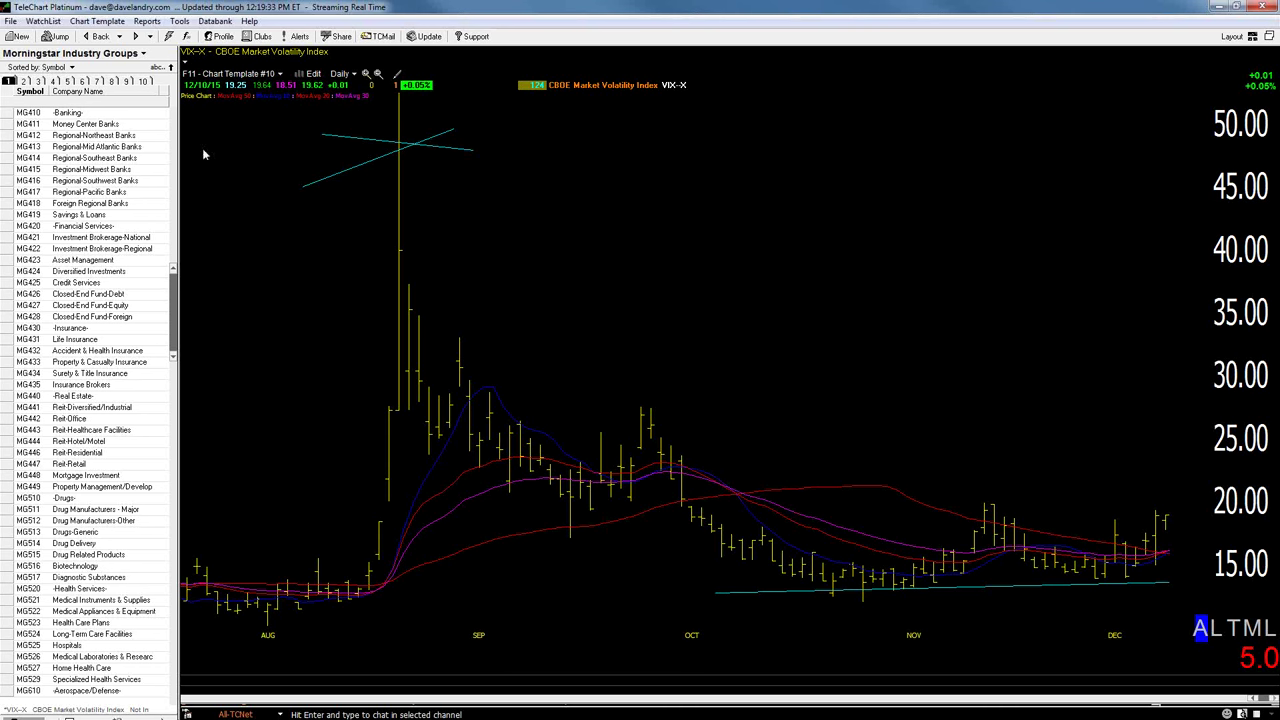
Return to the beginning of the Morningstar Industry Groups watchlist and search the company names for HENG SENG
click(60, 54)
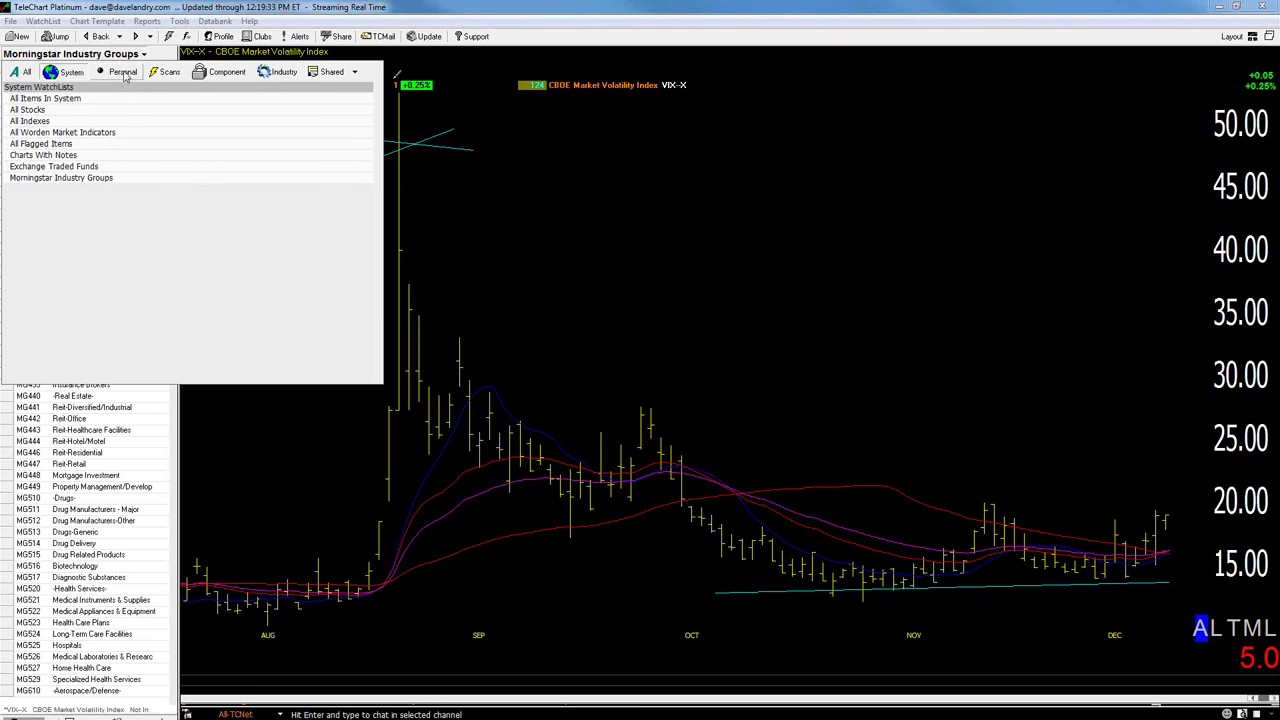
click(531, 195)
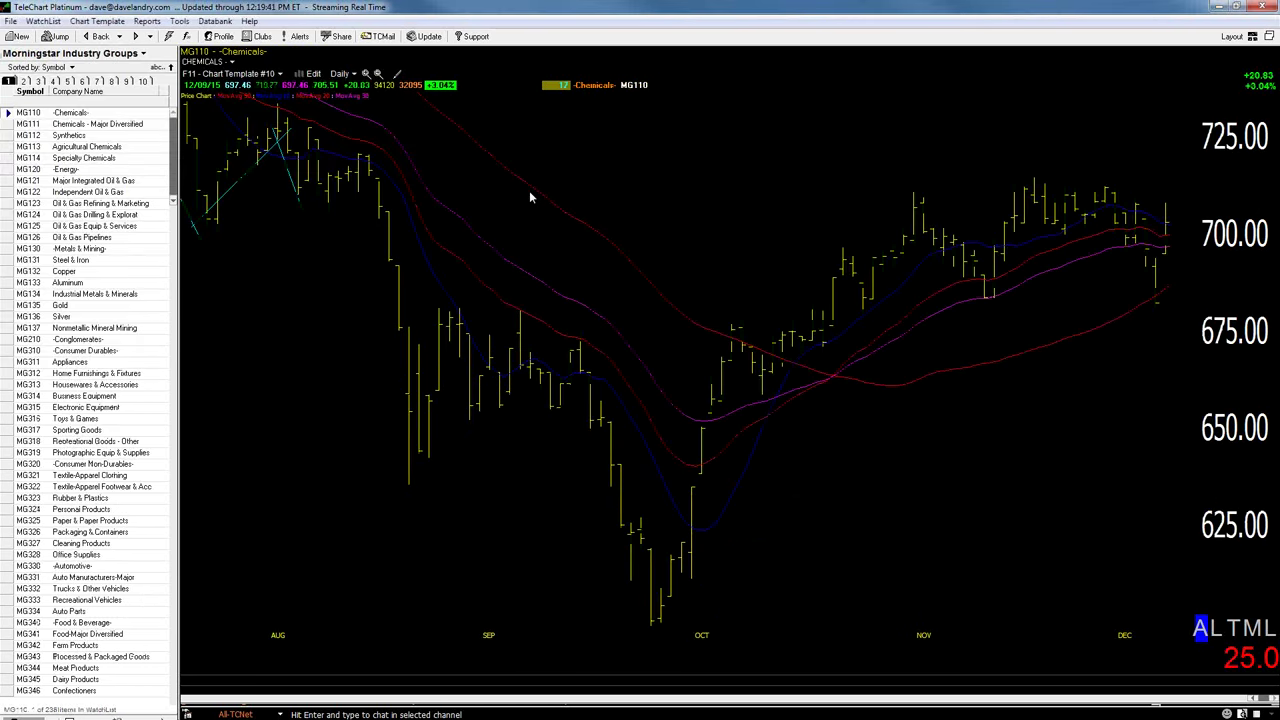
text(HE)
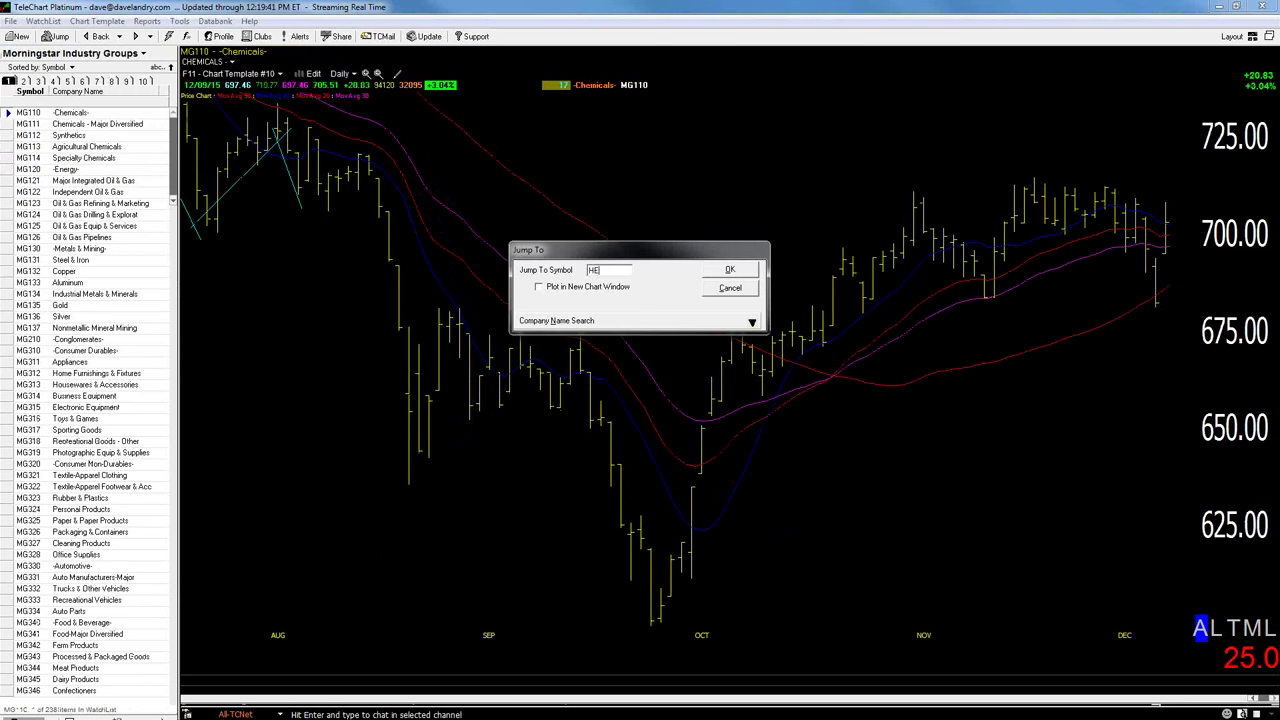
key(BackSpace)
click(568, 322)
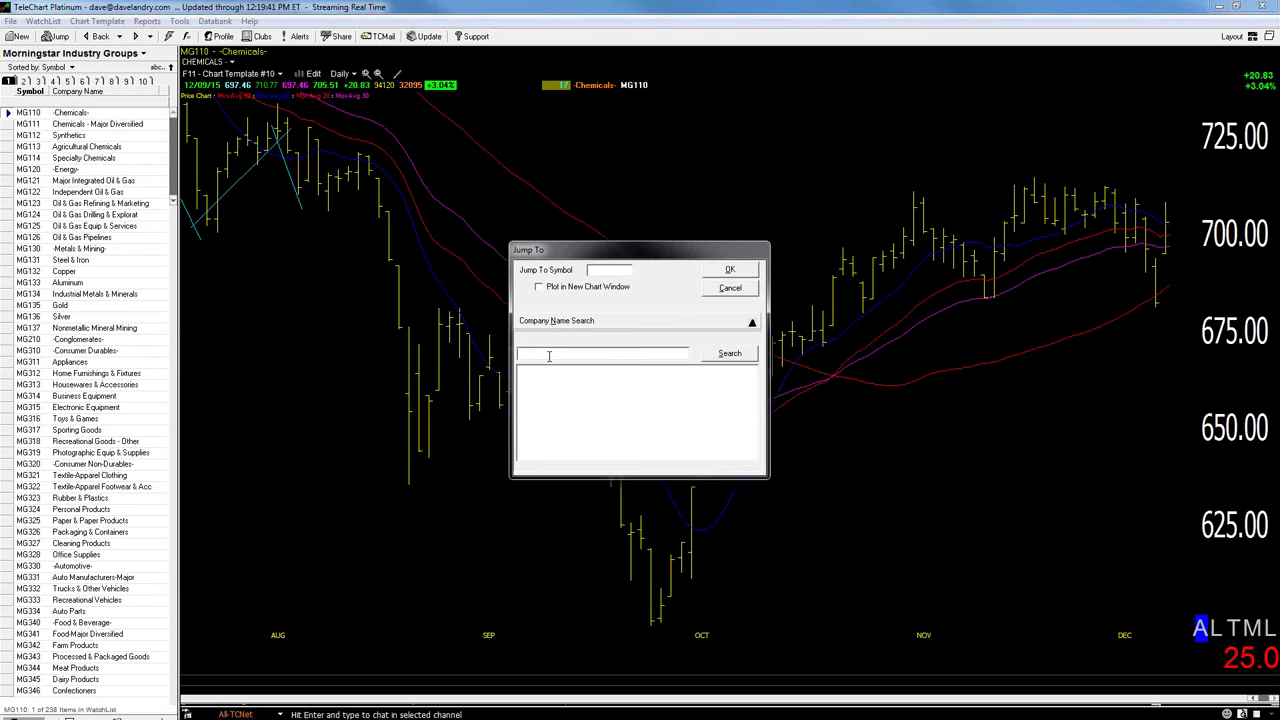
text(HENG SENG)
key(Return)
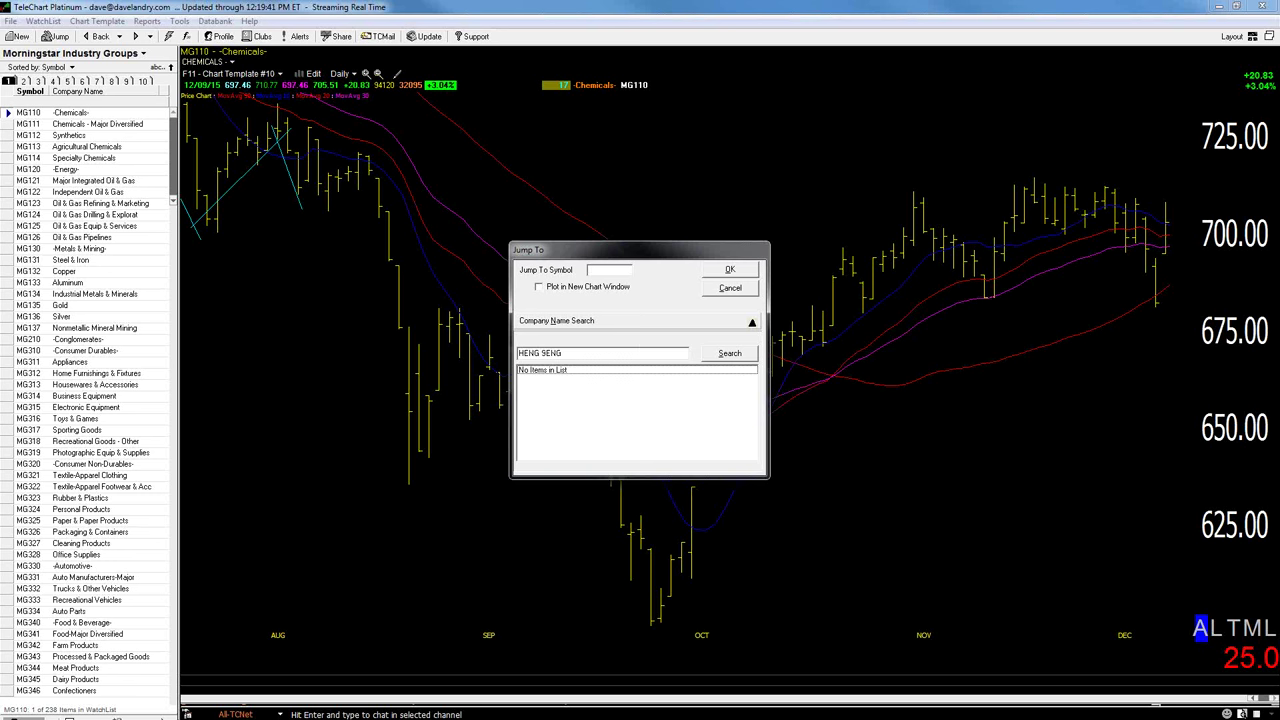
Correct the company name search to HANG SENG and display the Hong Kong Hang Seng Index (HKHS-X) chart
click(535, 354)
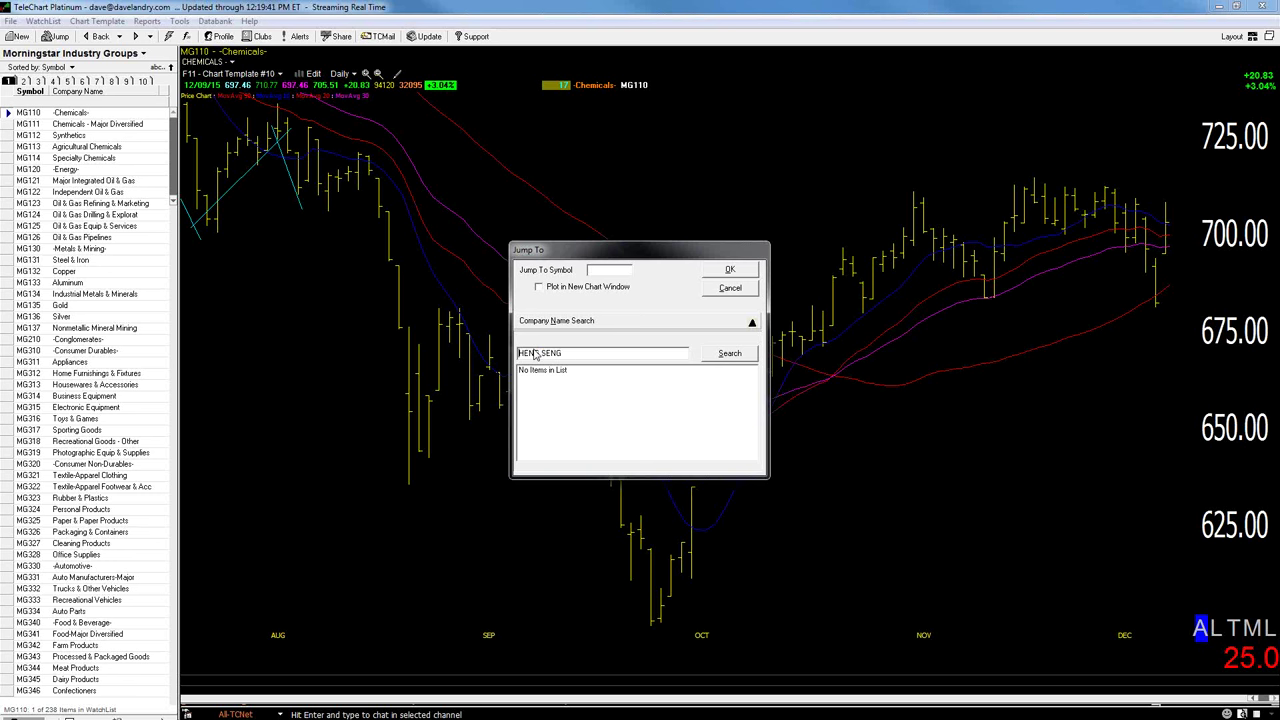
key(BackSpace)
key(BackSpace)
text(HA)
key(Return)
click(591, 371)
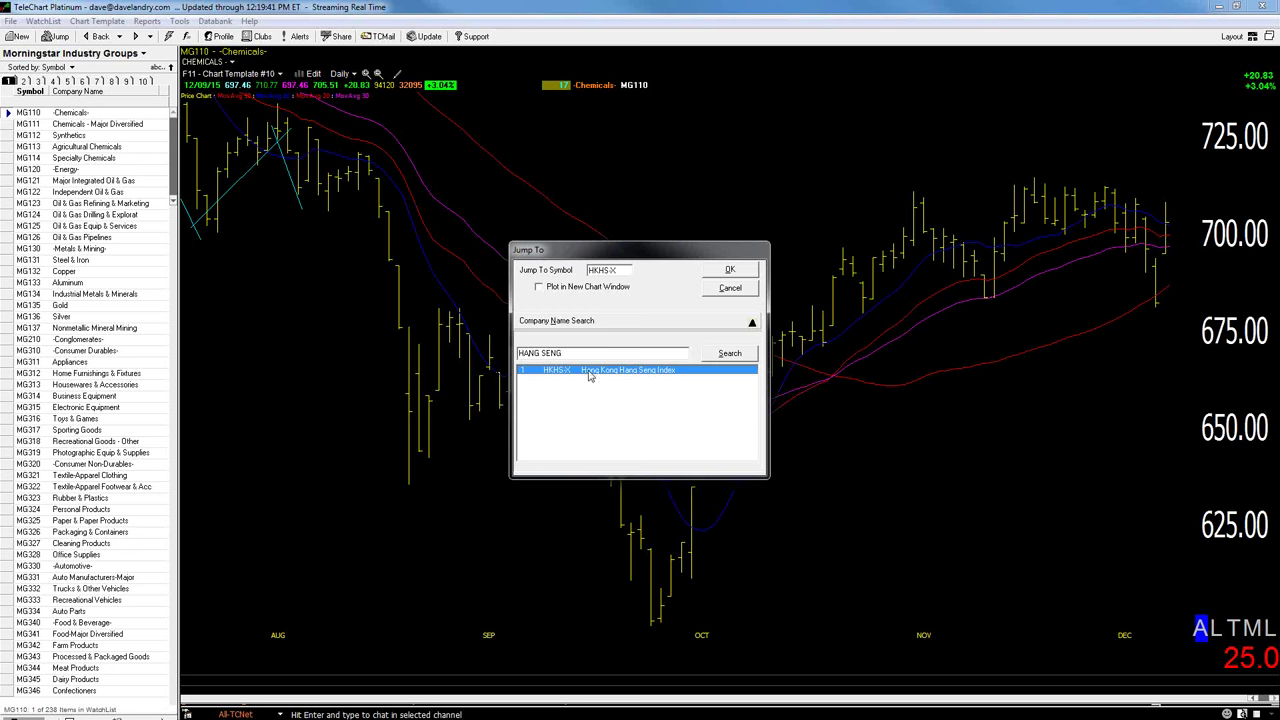
click(737, 272)
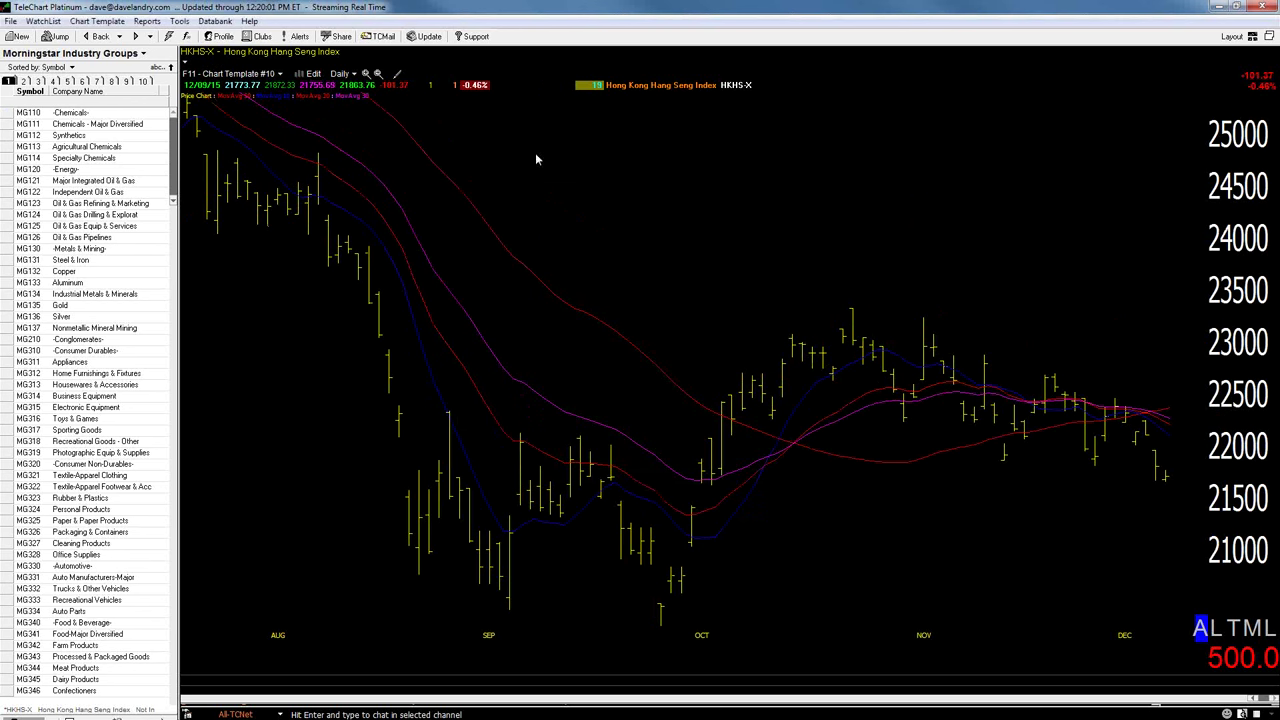
Review the Hang Seng's daily history back to before 2012, and display its weekly chart from 2011 through 2015
click(377, 75)
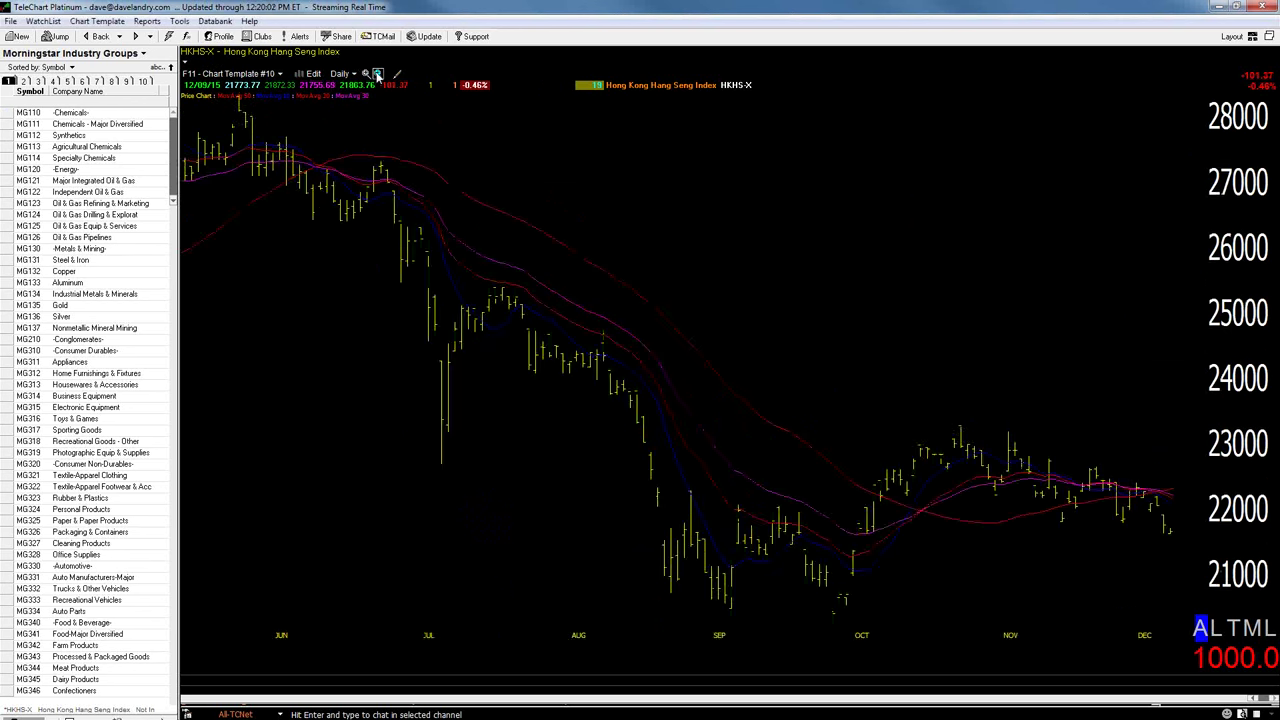
click(377, 75)
click(377, 75)
click(377, 75)
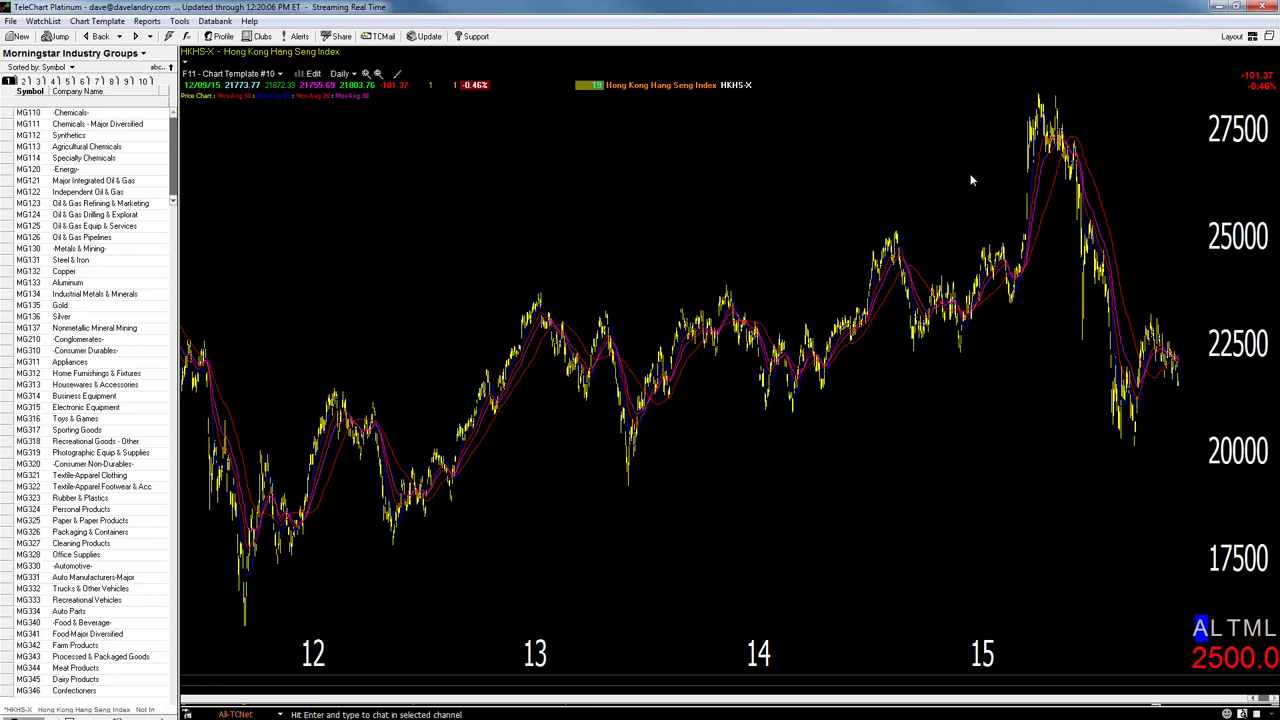
key(w)
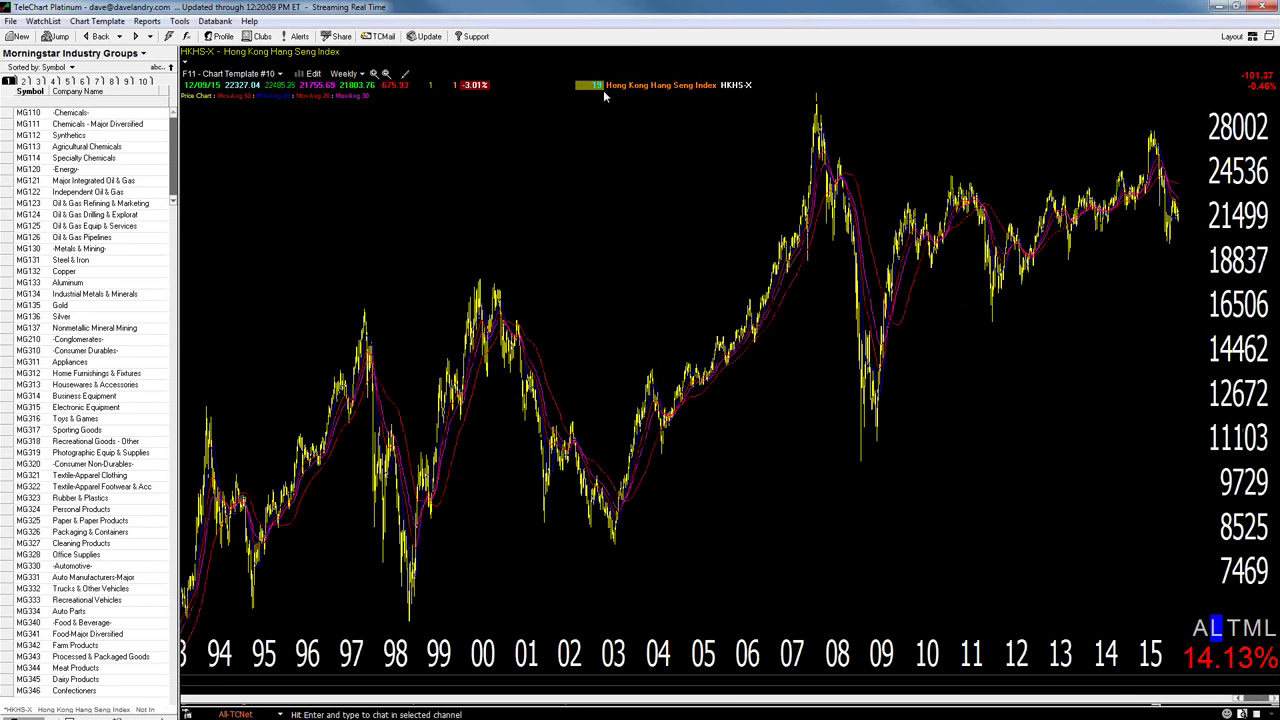
click(374, 74)
click(374, 74)
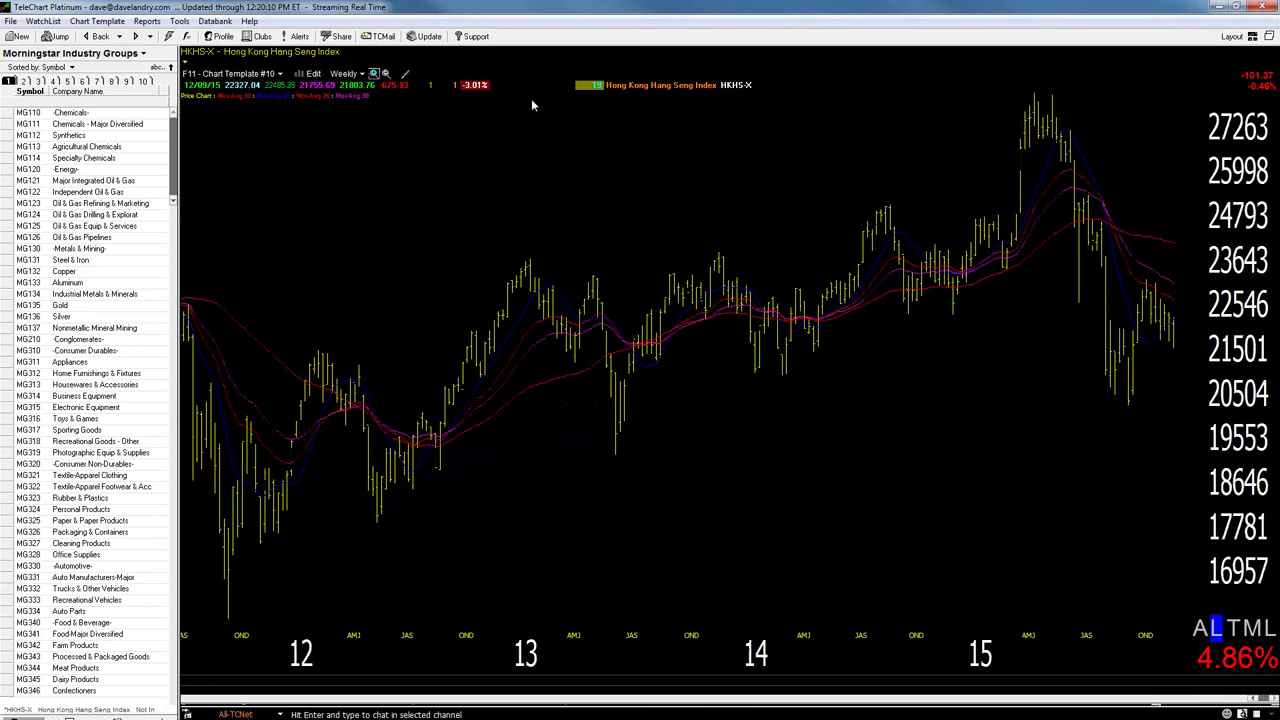
Draw a nearly level line near the Hang Seng's 2015 peak at about 27,800 and a falling line from 22,700 to 21,500, then restore daily bars
drag(1095, 113, 225, 110)
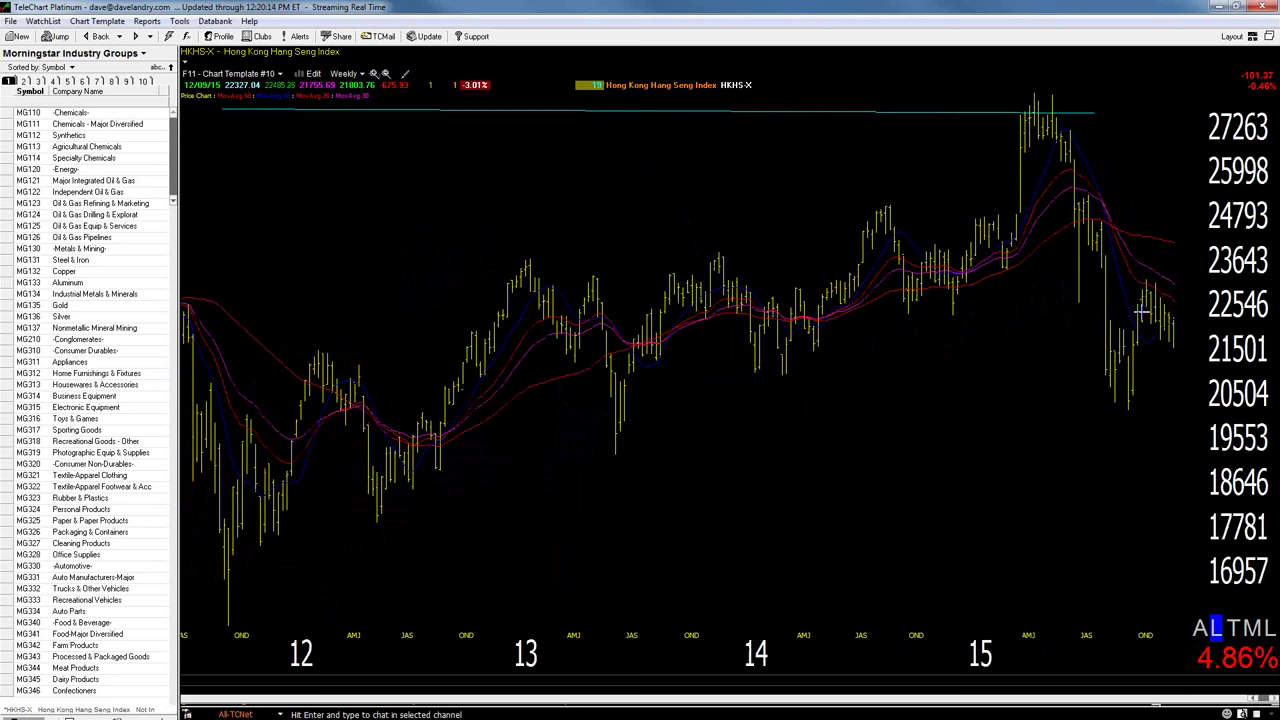
drag(1140, 300, 1175, 350)
key(d)
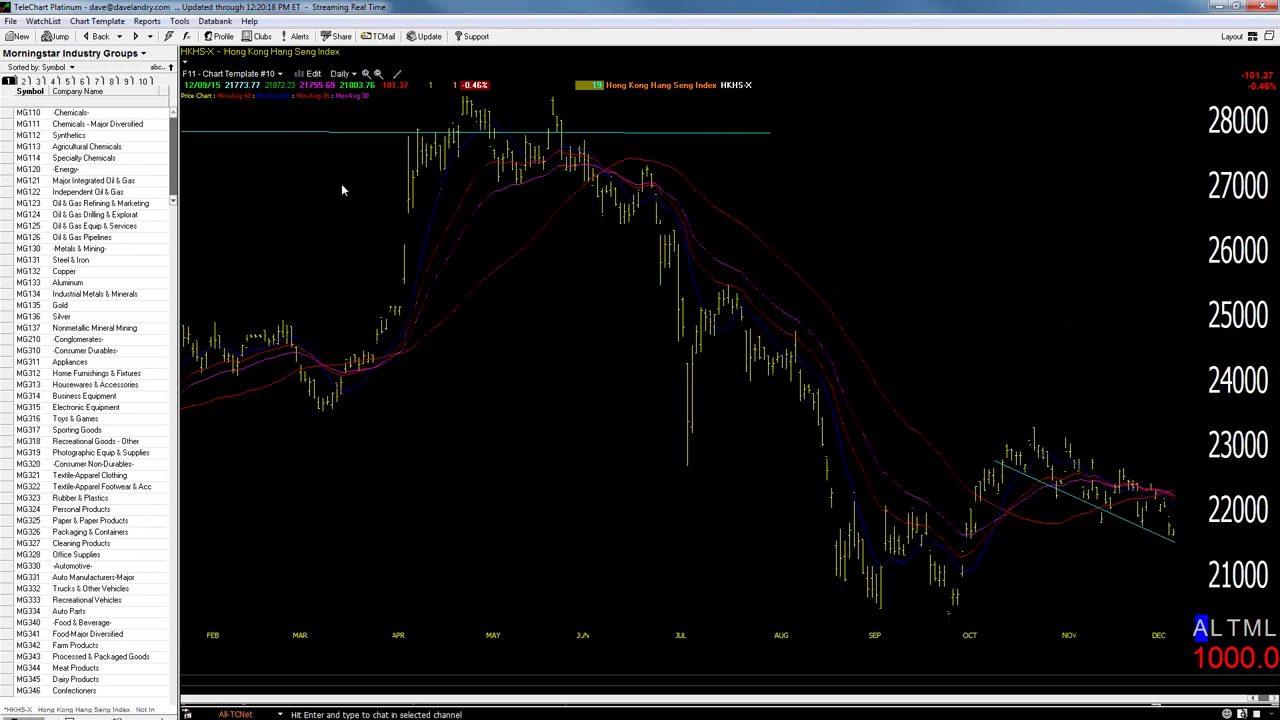
Search the company names for CHINA, look through the matching symbols, and leave the search without opening a chart
key(ctrl+j)
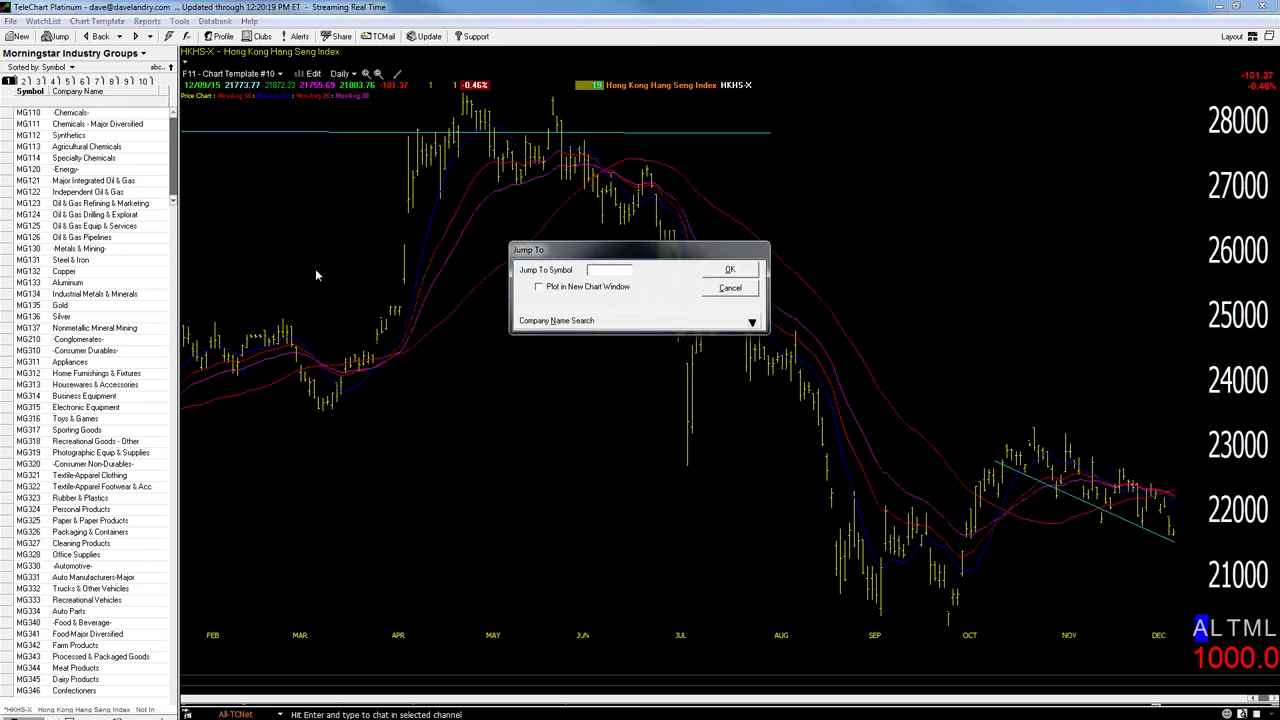
click(586, 322)
text(CHI)
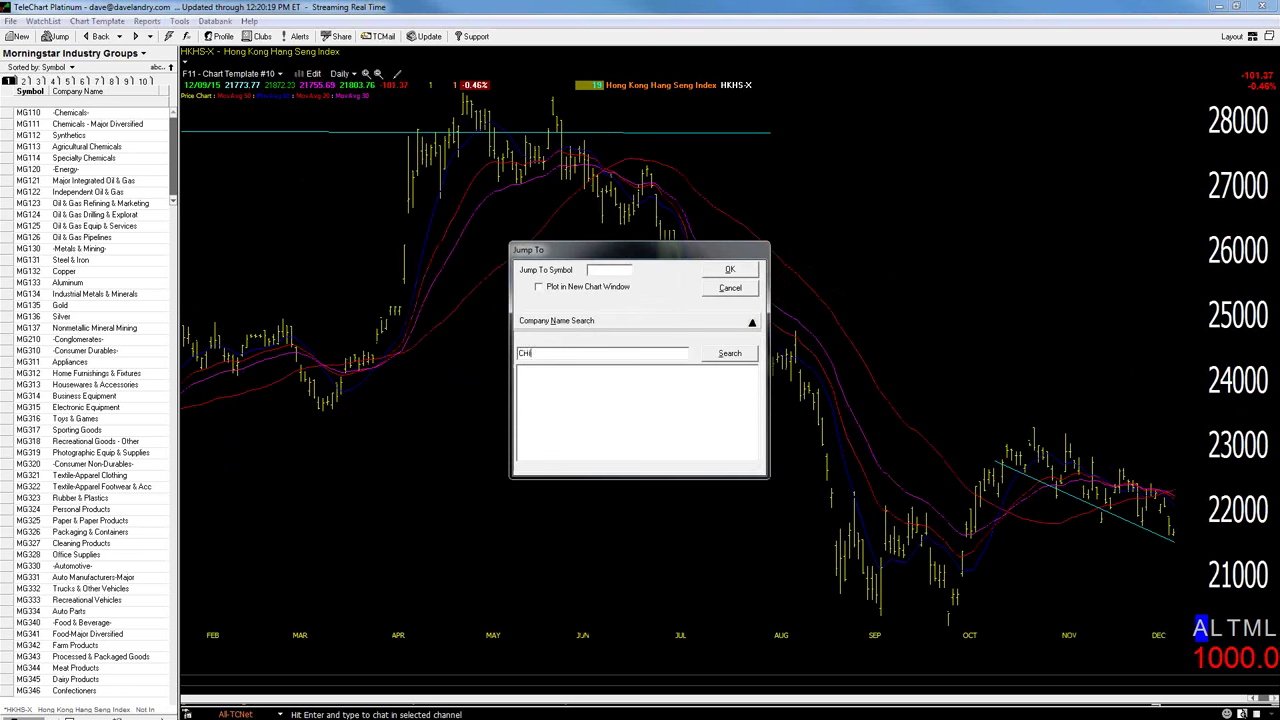
text(NA)
key(Return)
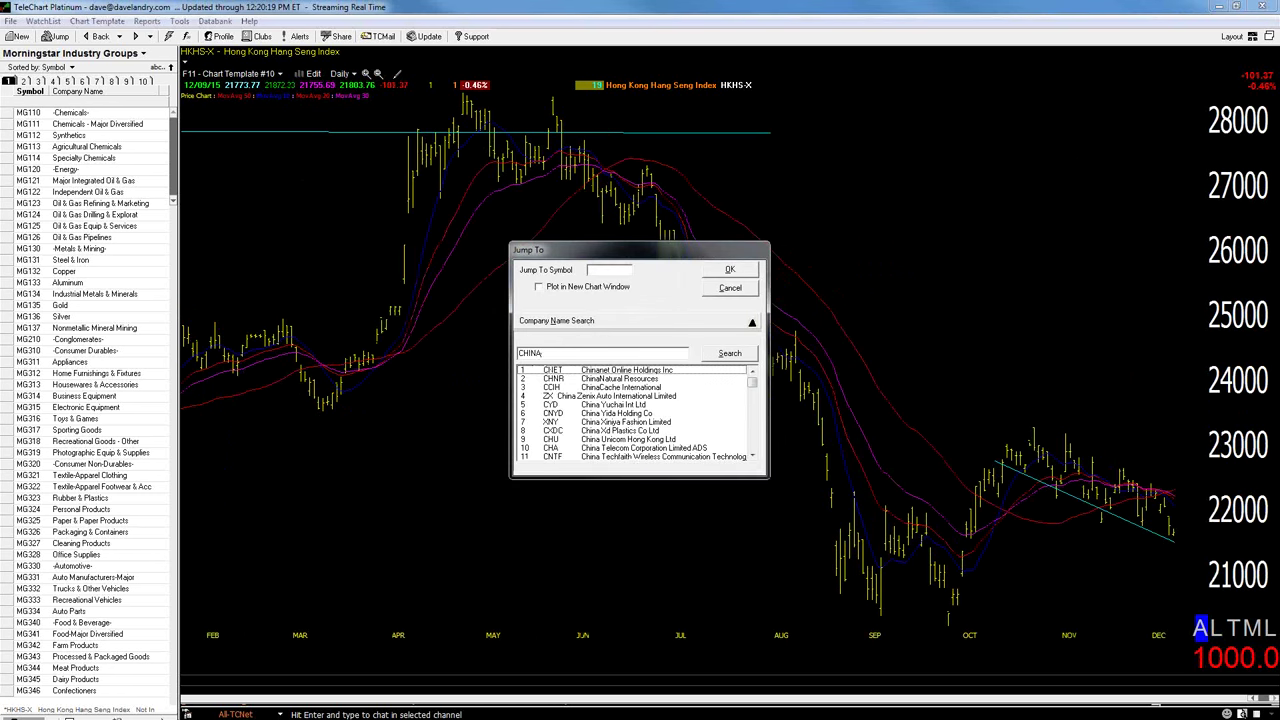
click(598, 371)
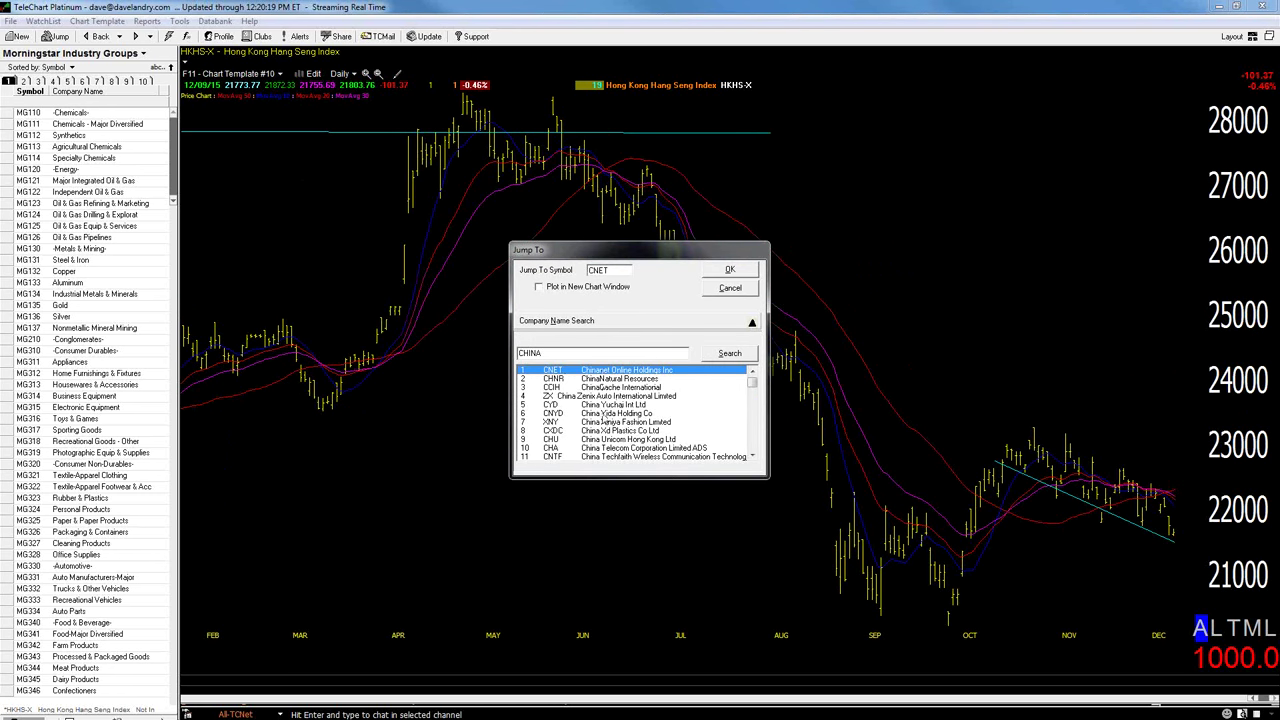
click(558, 405)
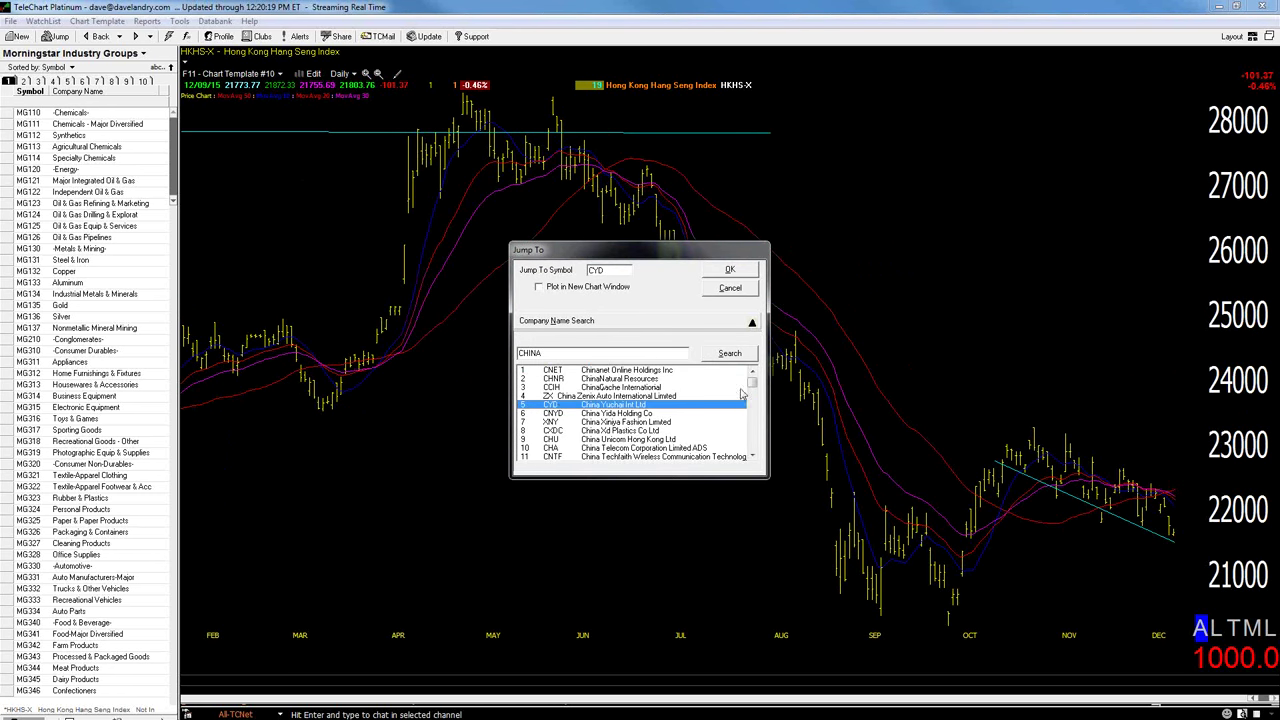
drag(752, 379, 756, 390)
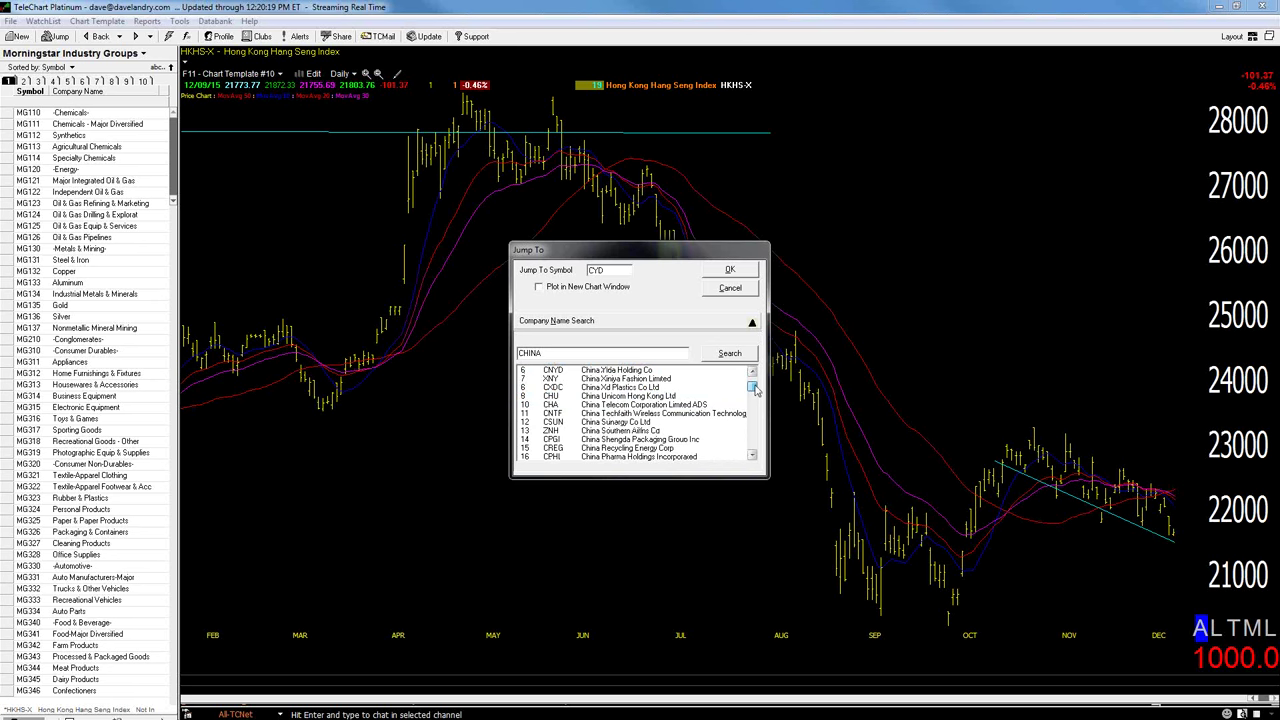
click(744, 288)
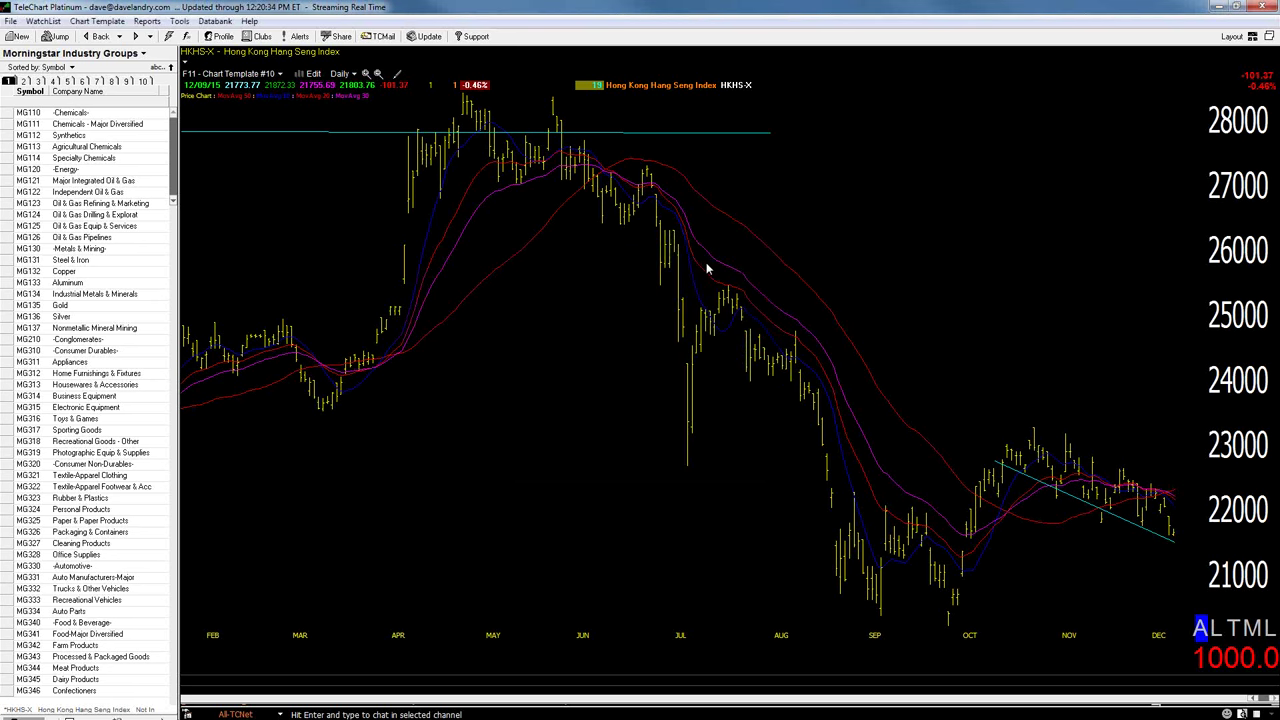
Display the SPDR S&P China ETF (GXC), and review its long-term daily history and its weekly chart since 2013
text(GXC)
key(Return)
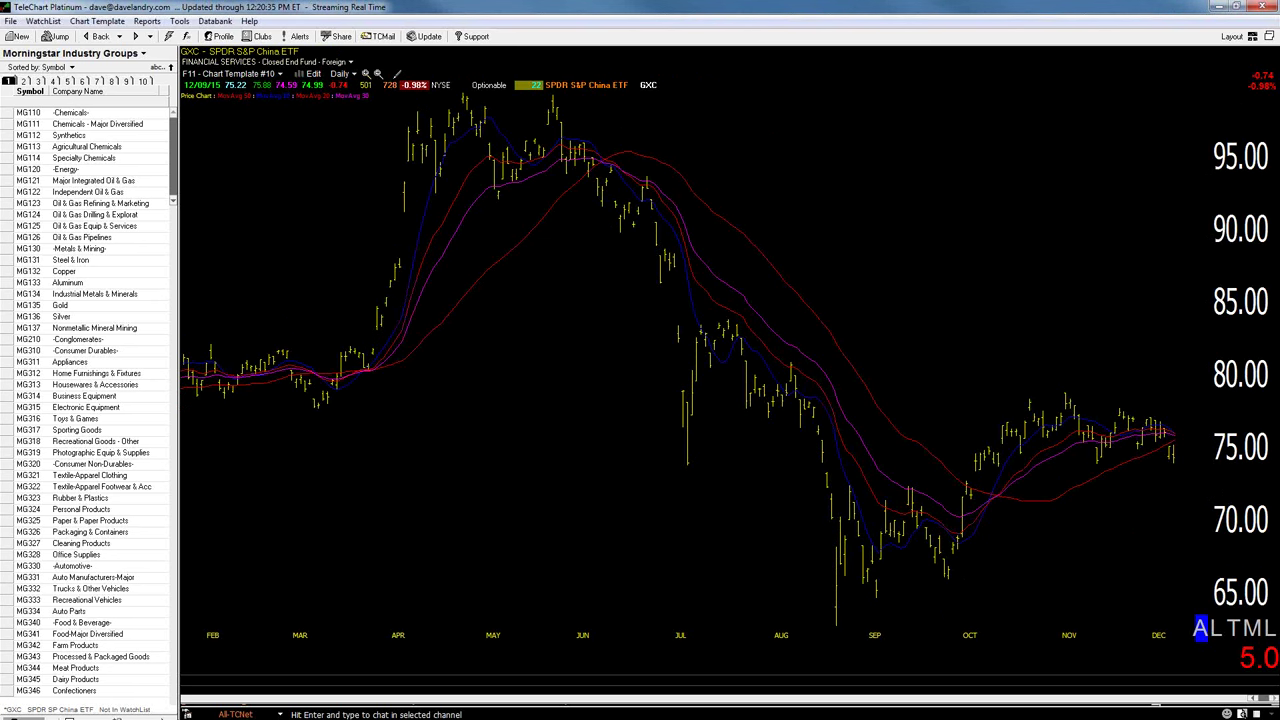
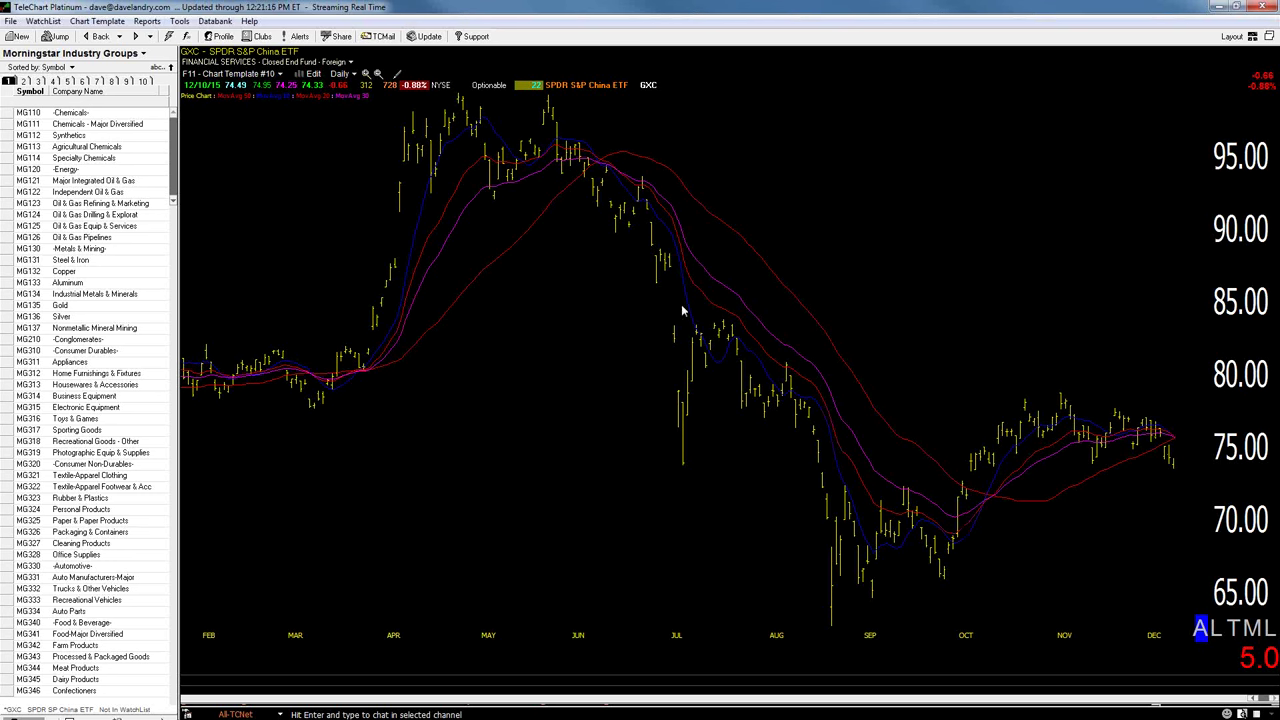
click(378, 74)
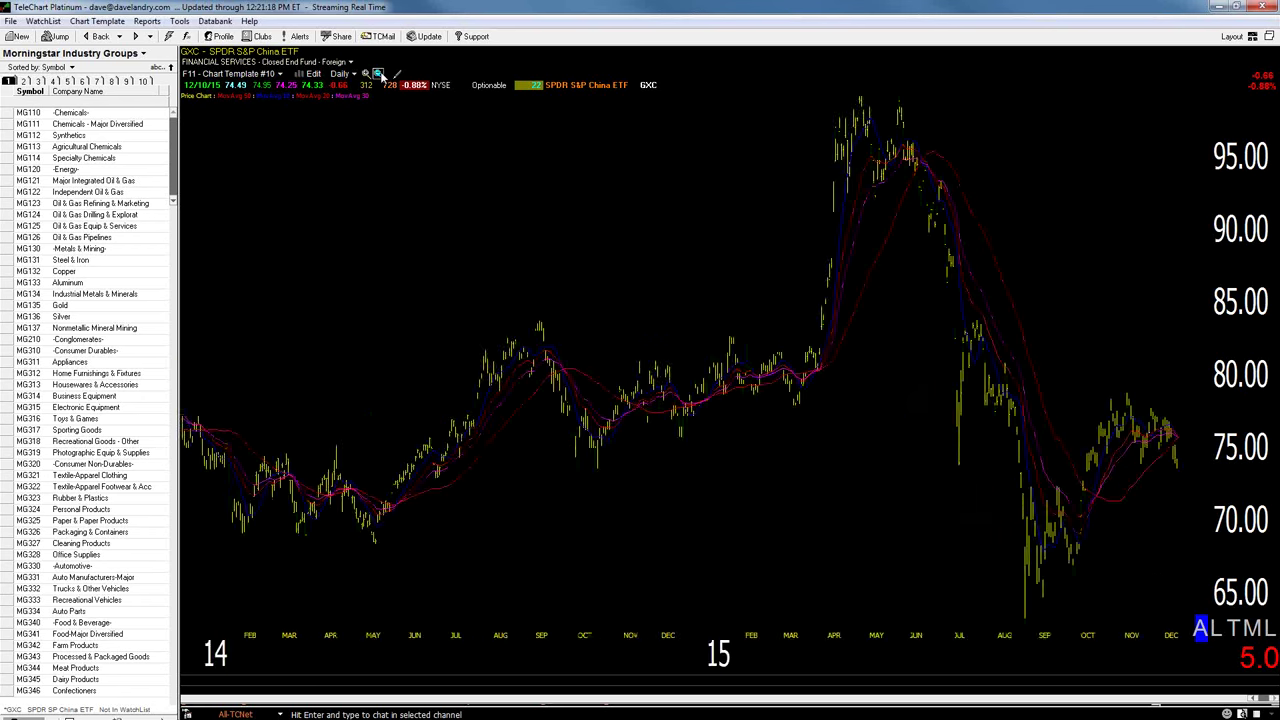
click(378, 74)
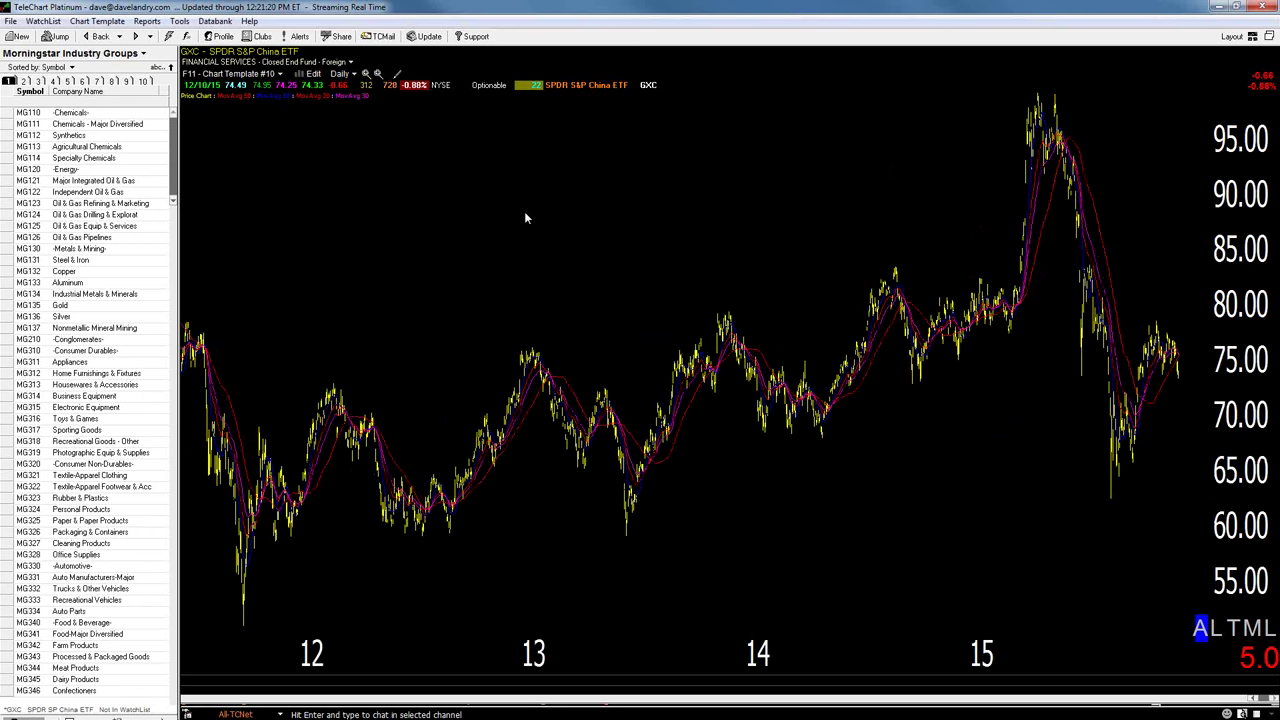
key(w)
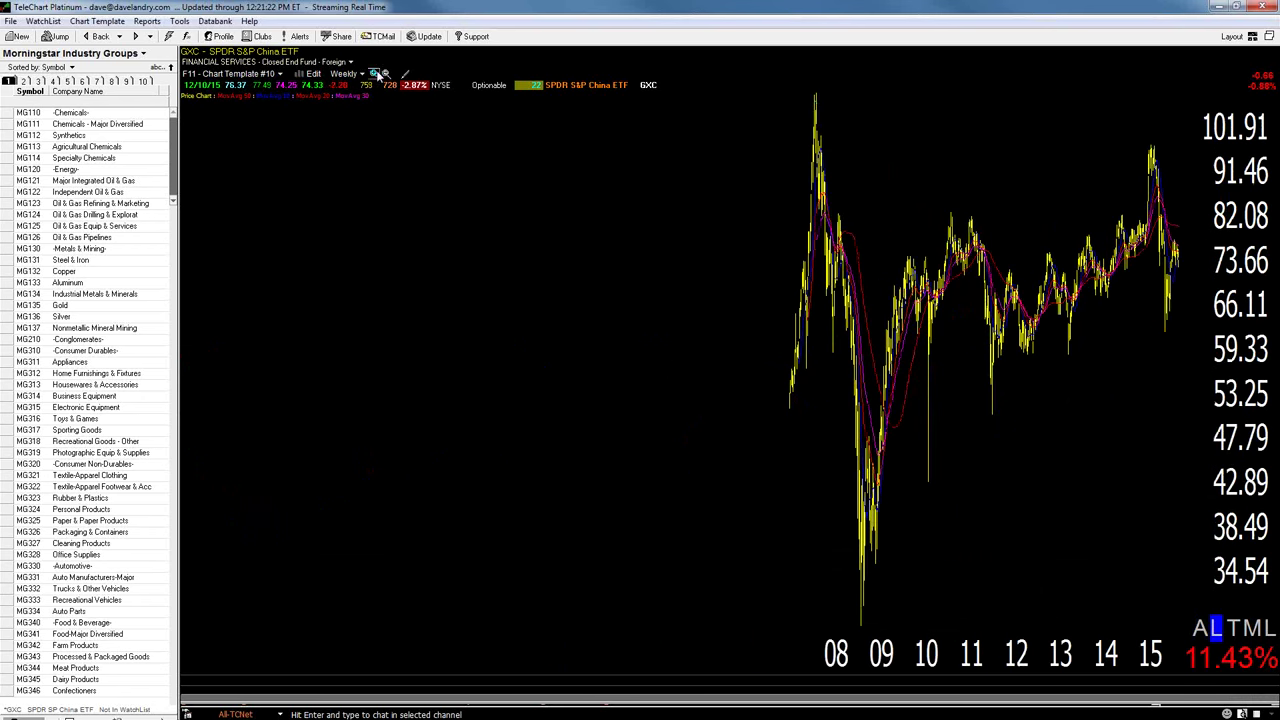
click(375, 75)
click(375, 75)
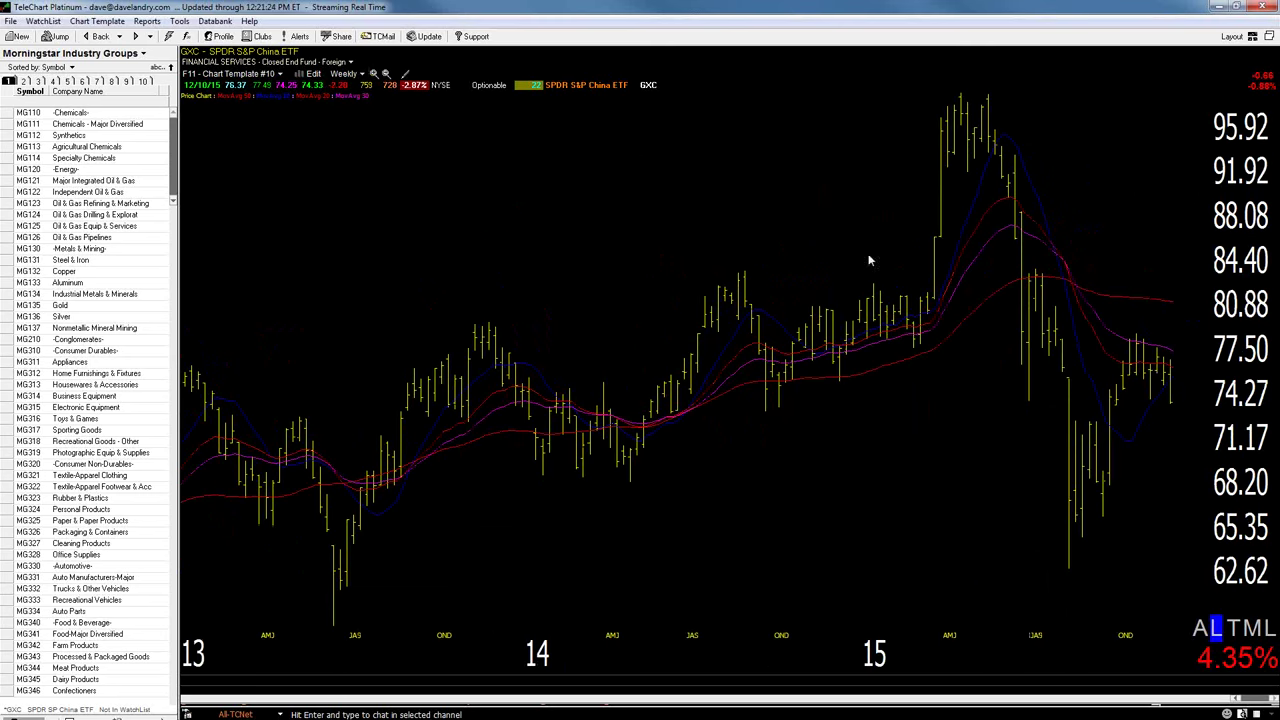
Trace GXC's 2015 slide from about 95 to 64, its rally to about 78 and the following pullback with trendlines, and restore daily bars
mouse_move(1066, 516)
mouse_down()
mouse_move(1138, 342)
mouse_move(1172, 406)
mouse_up()
mouse_move(980, 138)
mouse_down()
mouse_move(1027, 372)
mouse_move(1047, 295)
mouse_move(1098, 552)
mouse_up()
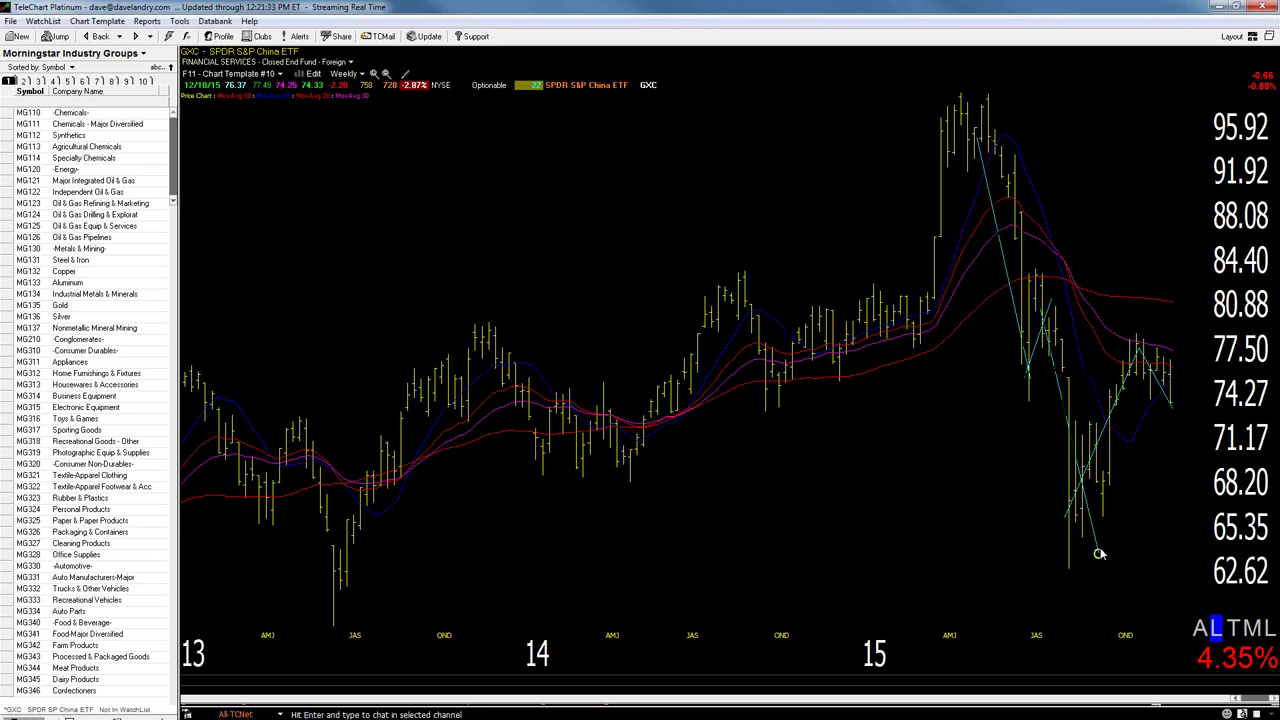
key(d)
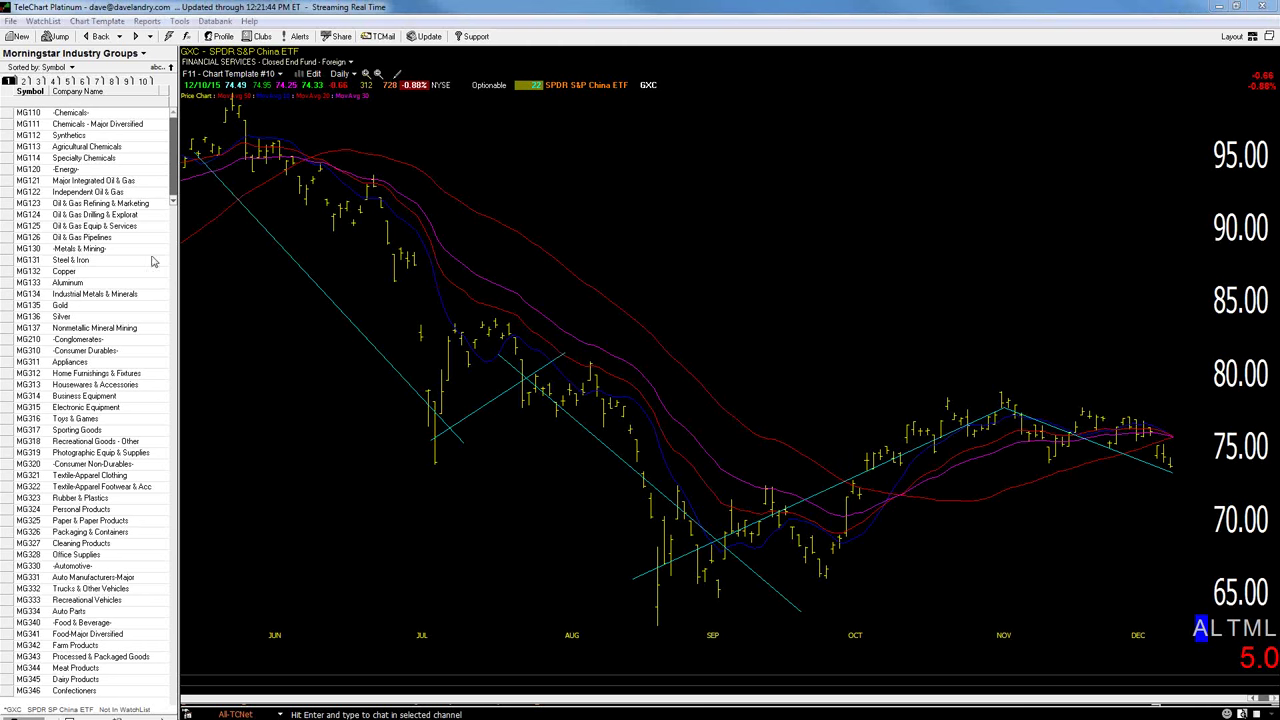
Display the China 25 Index Fund (FXI), draw a rising line under its August-to-December lows from about 33.1 to 34.3, and check the weekly chart
text(FXI)
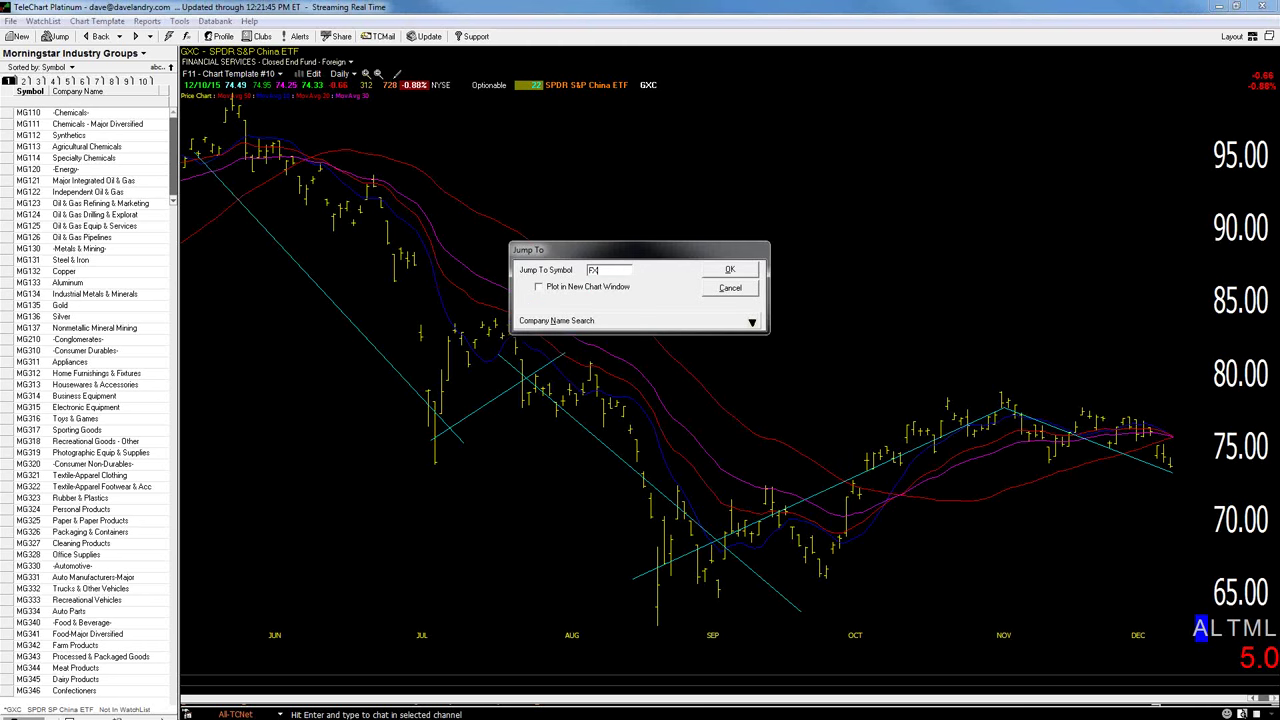
key(Return)
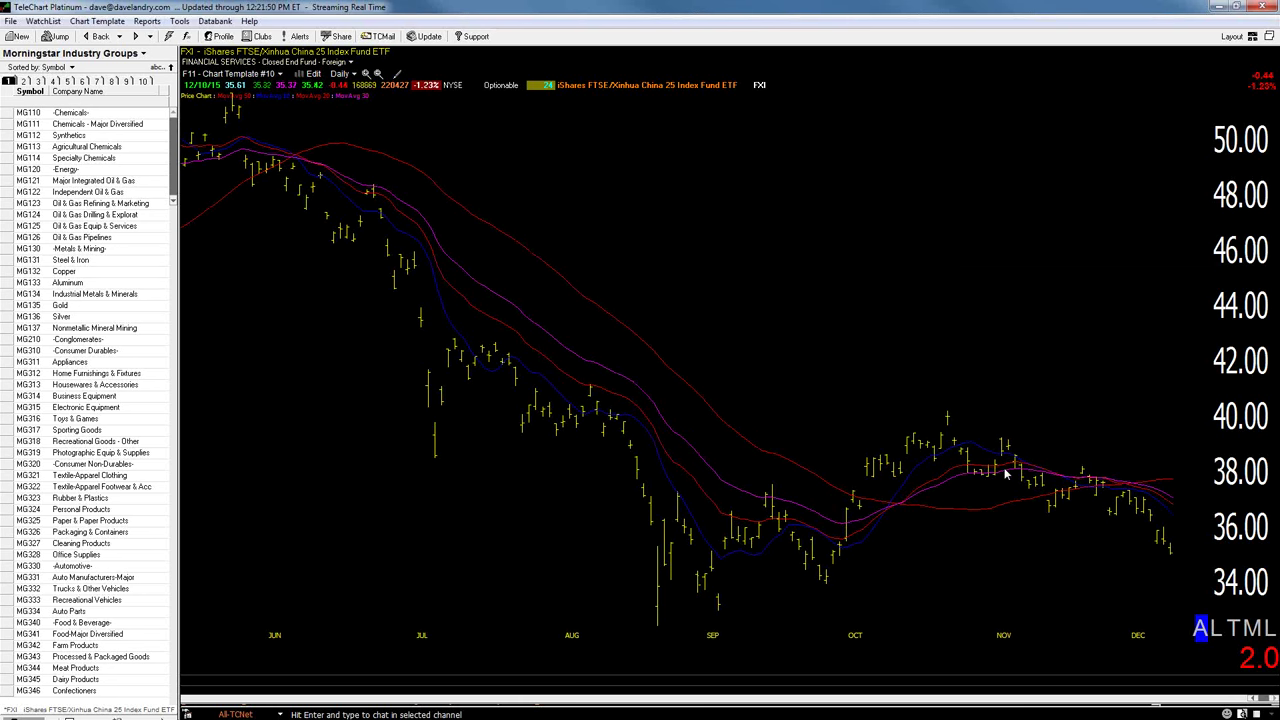
mouse_move(614, 606)
mouse_down()
mouse_move(1027, 567)
mouse_move(1178, 574)
mouse_up()
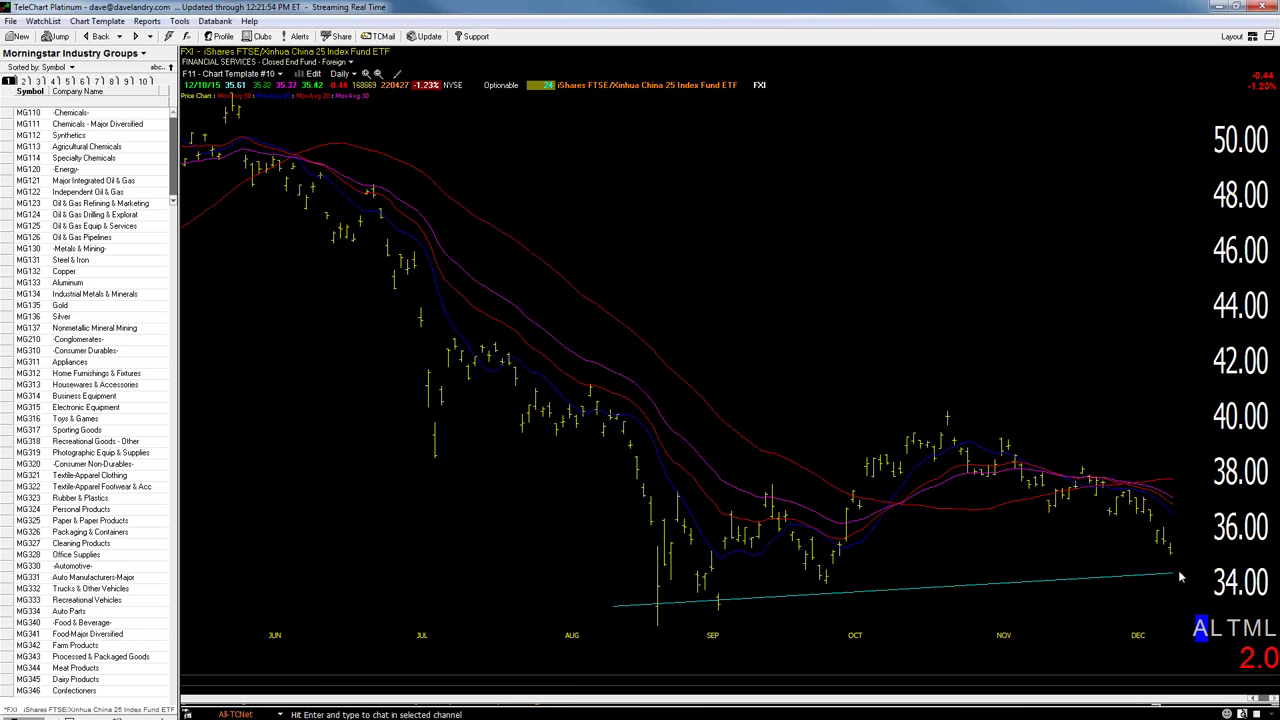
key(w)
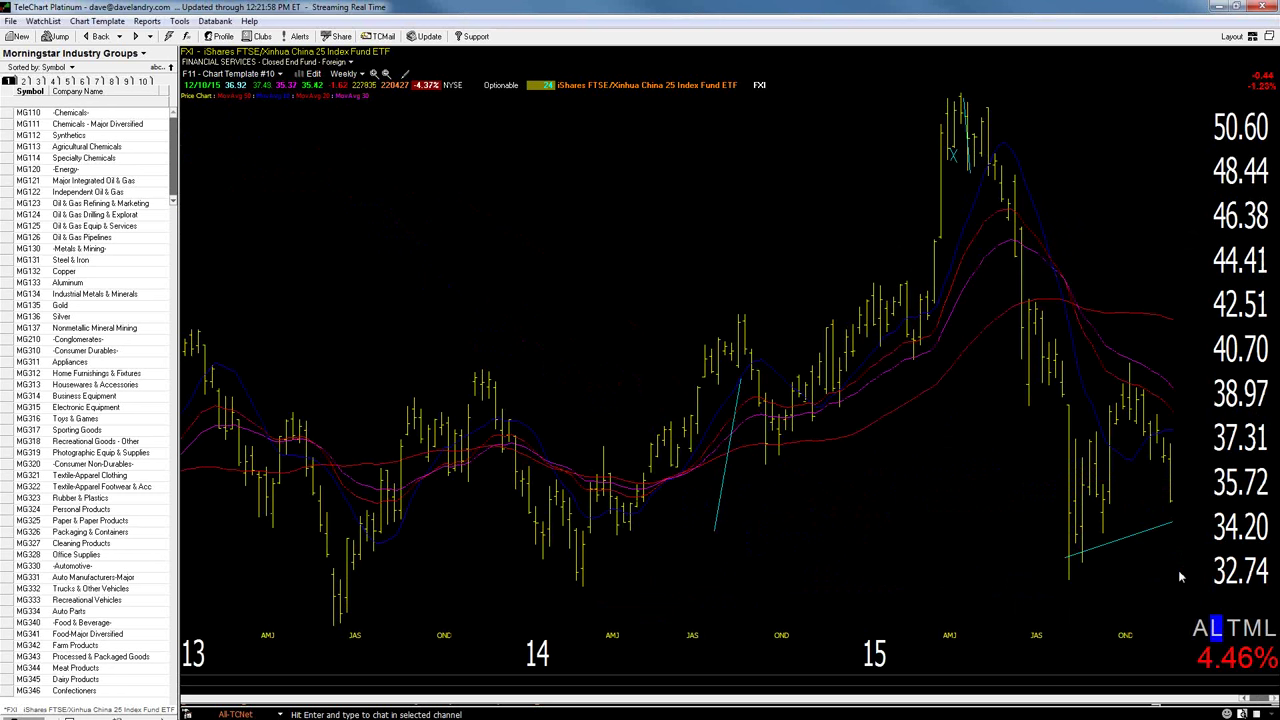
key(d)
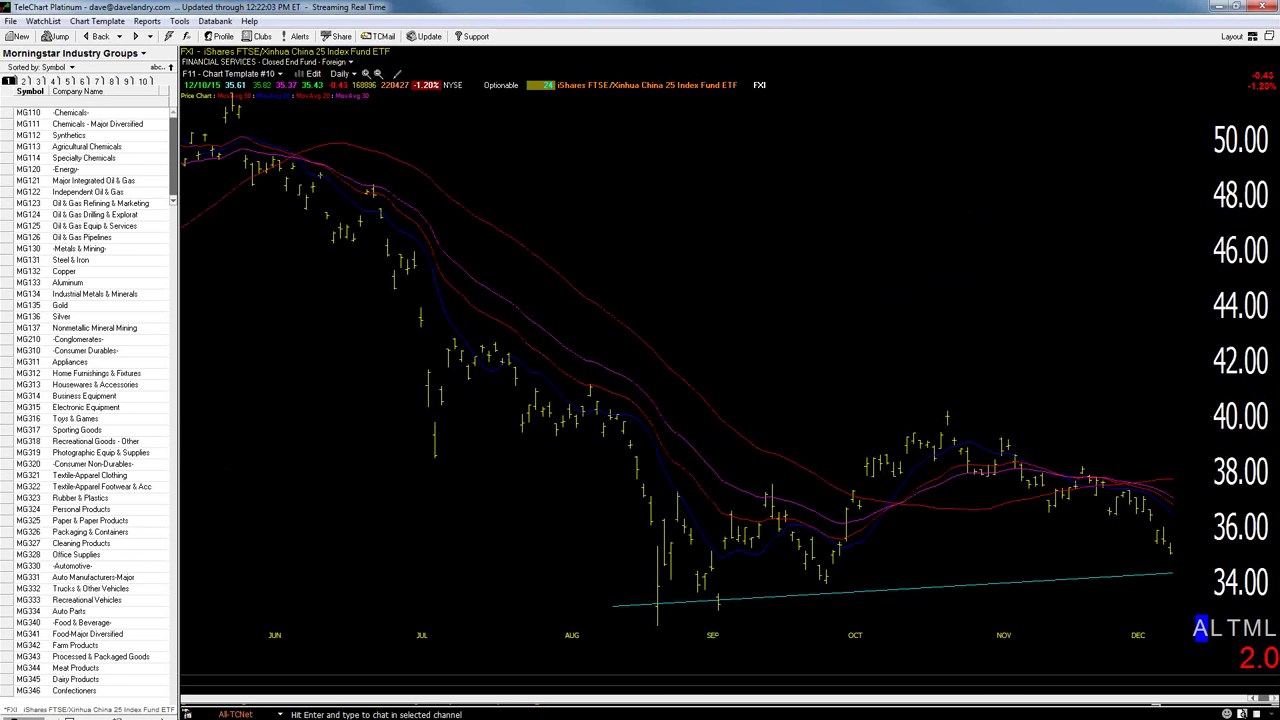
Display the Shanghai Composite Index (SSEC-X) and switch its chart to weekly bars
click(535, 223)
text(SS)
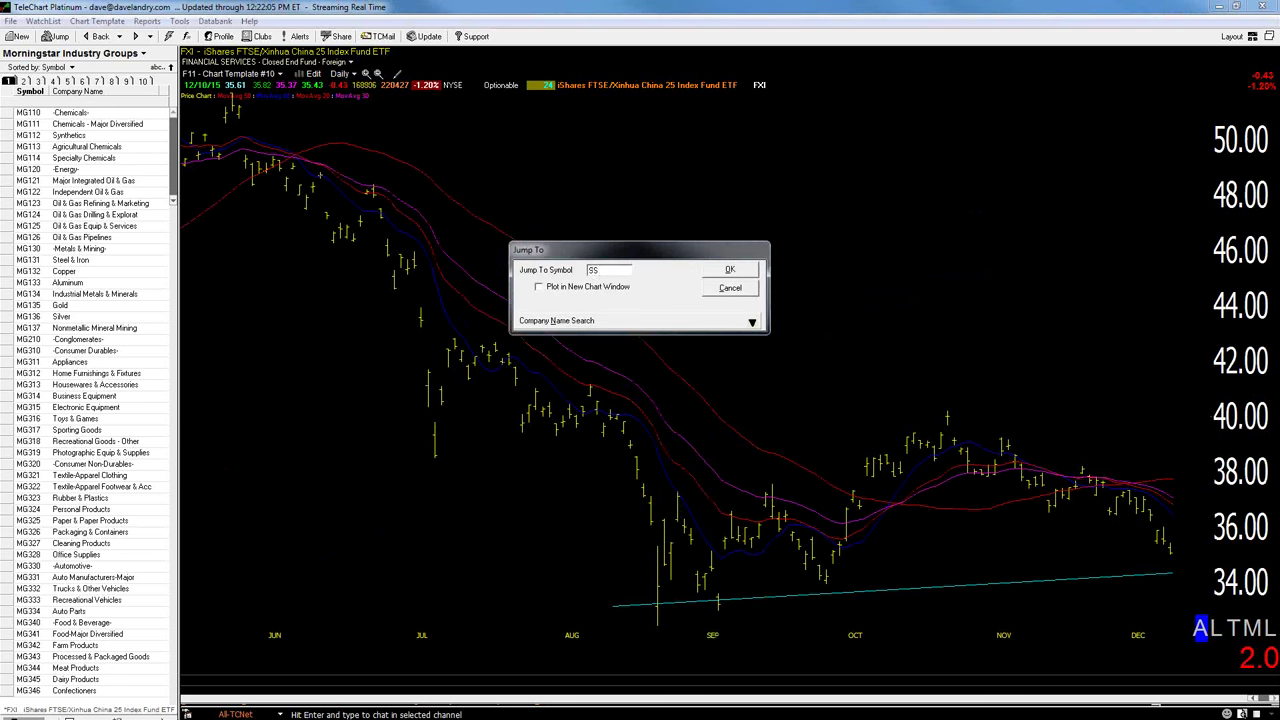
text(EC-X)
key(Return)
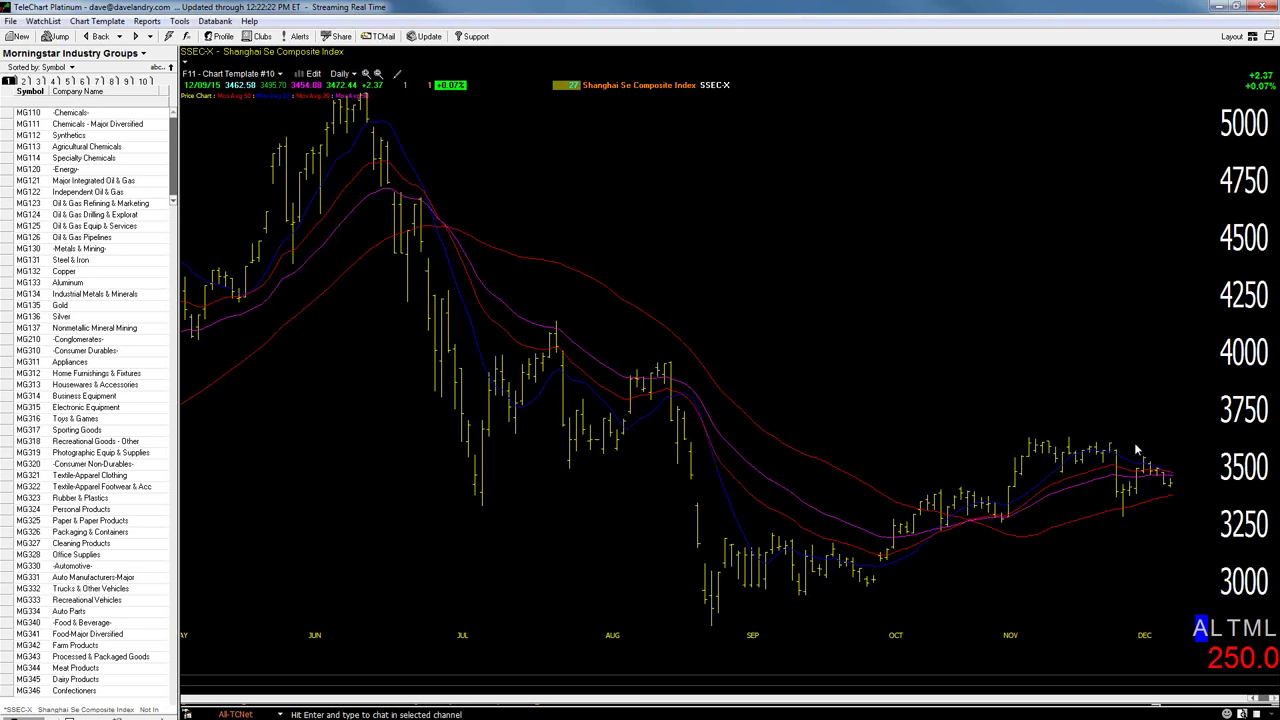
key(w)
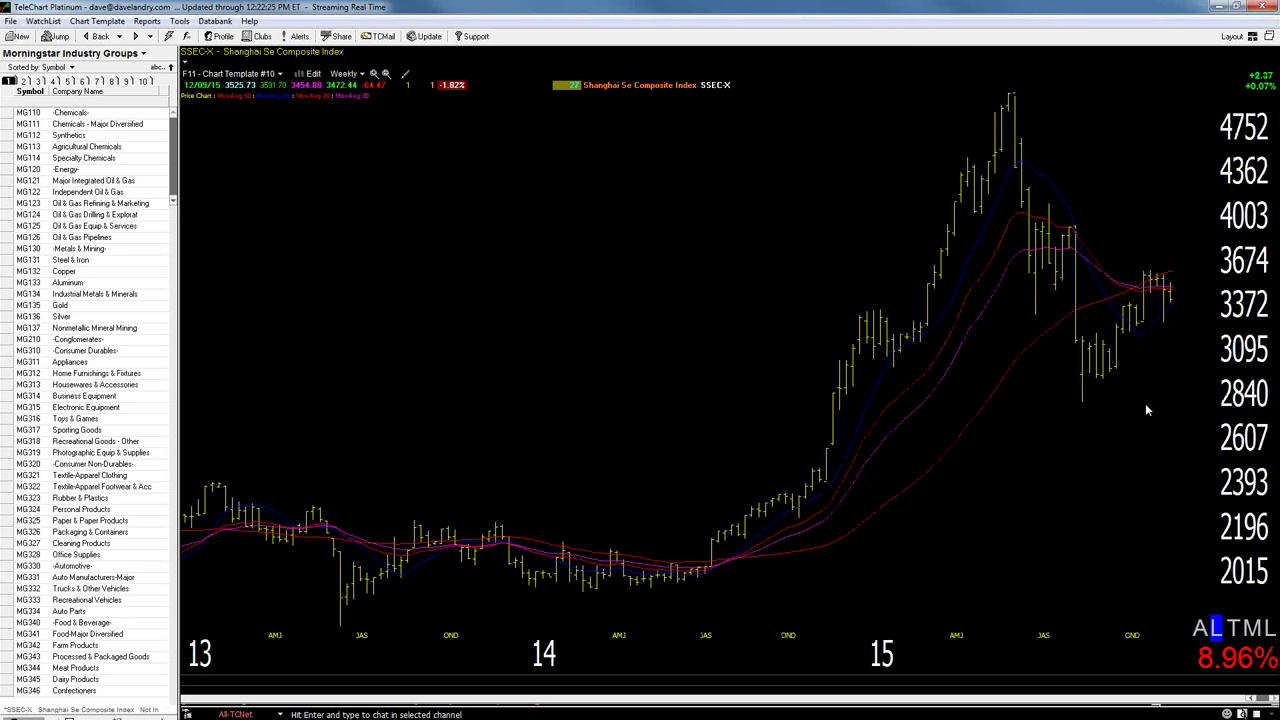
Trace the Shanghai index's 2015 decline from about 4850 to 2840, its rebound and the latest pullback with trendlines, and restore daily bars
mouse_move(1003, 108)
mouse_down()
mouse_move(1037, 290)
mouse_move(1070, 232)
mouse_up()
mouse_move(1070, 232)
mouse_down()
mouse_move(1088, 392)
mouse_move(1153, 276)
mouse_move(1177, 334)
mouse_up()
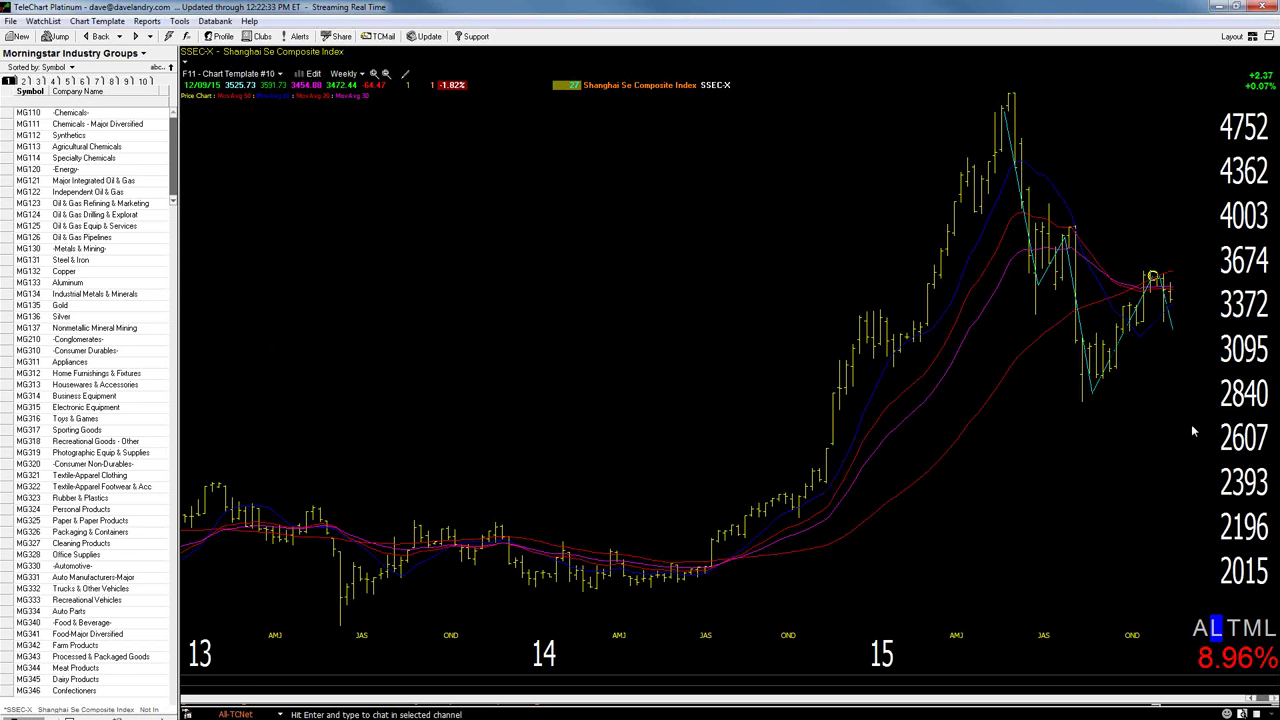
key(d)
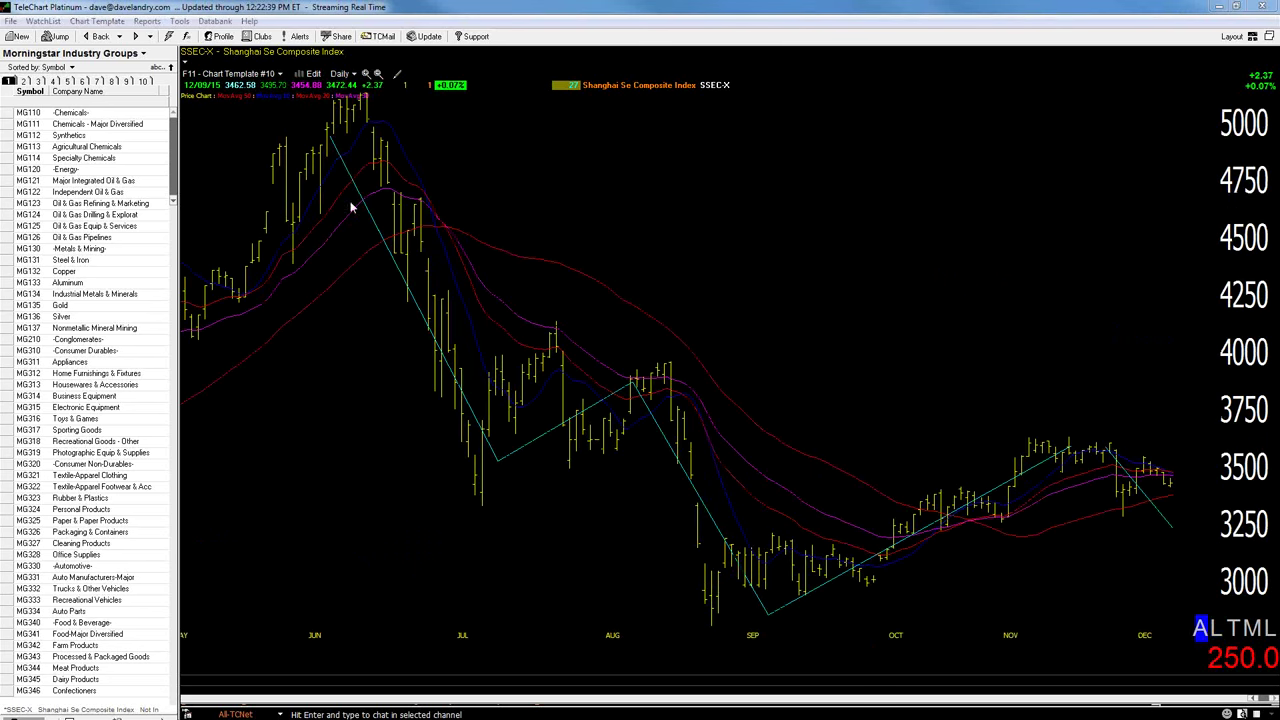
Display Goldman Sachs (GS) and review its long-term daily history back to 2011
click(578, 173)
key(ctrl+j)
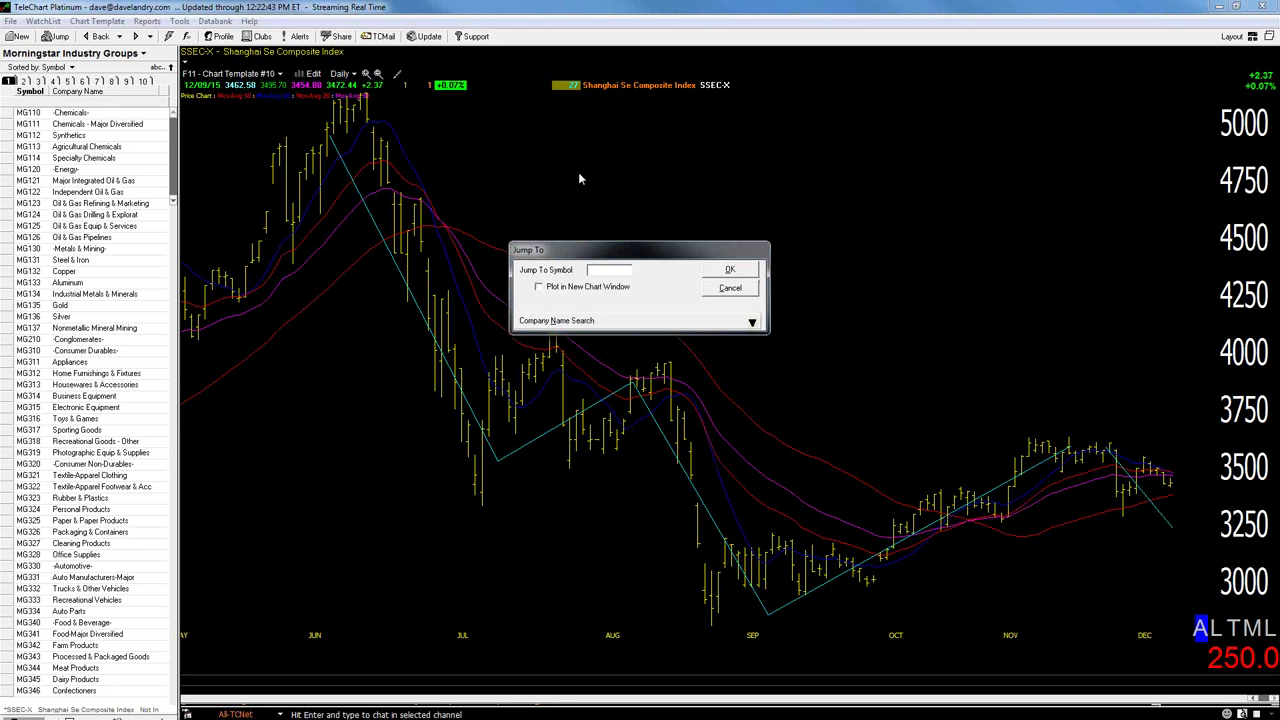
text(GS)
key(Return)
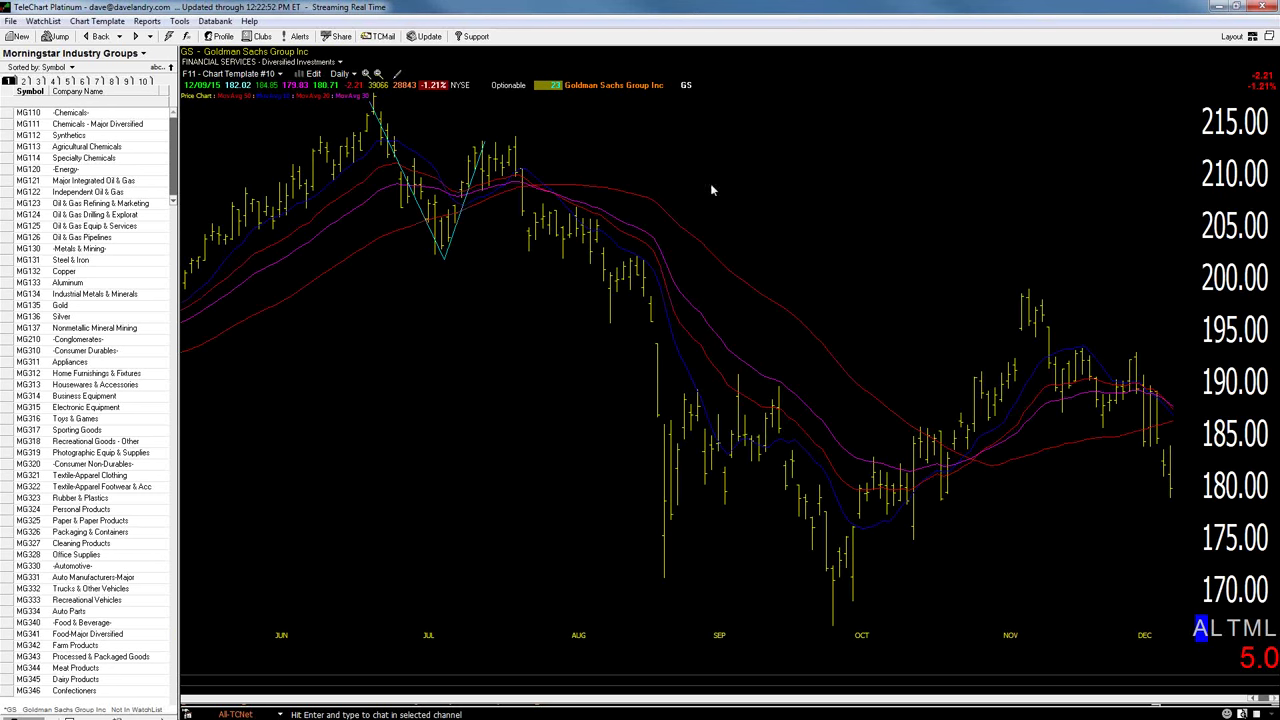
click(377, 75)
click(377, 75)
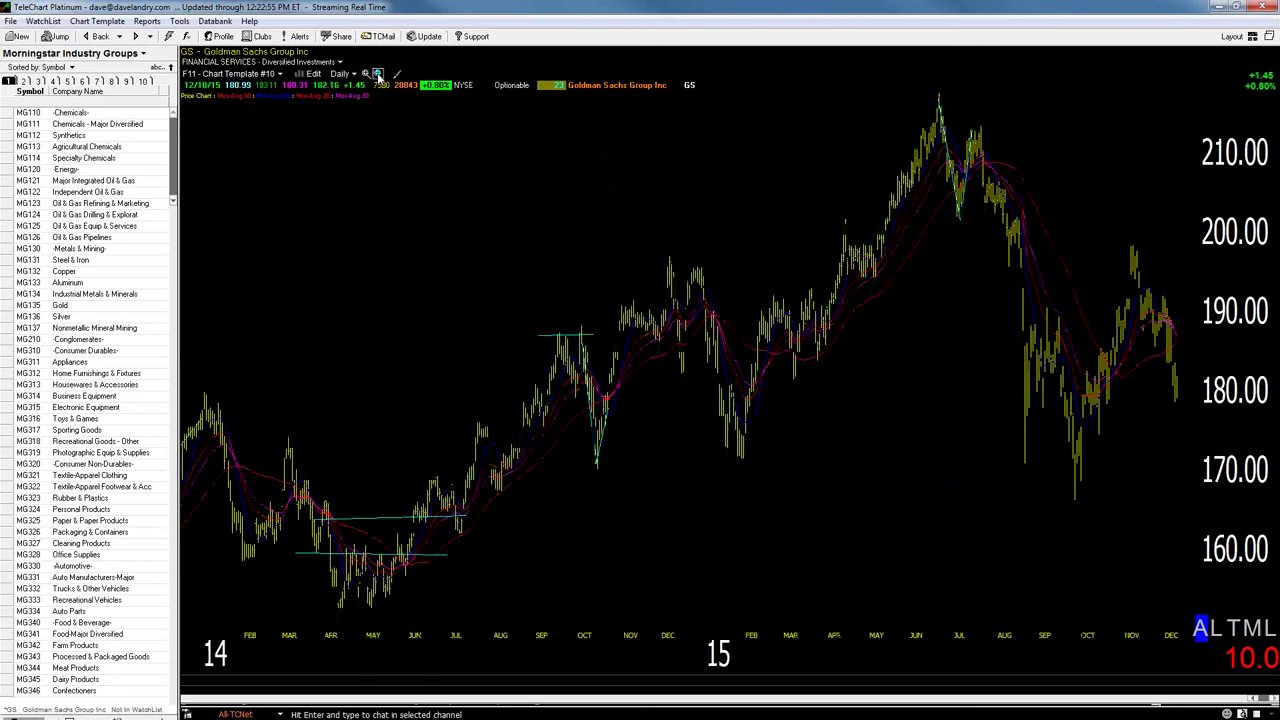
click(377, 75)
click(377, 75)
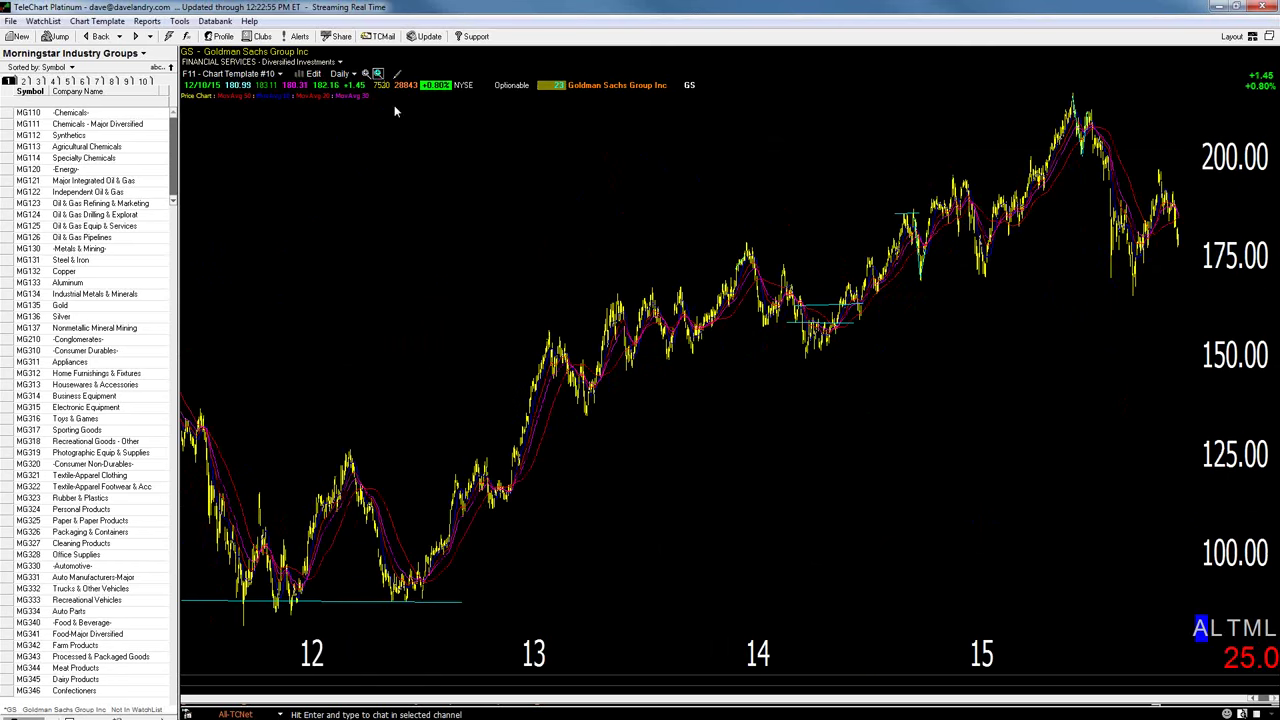
Bound Goldman Sachs's 2013–2014 trading range with horizontal lines at about 173 and 158, and return to the 2015 daily bars
drag(628, 263, 870, 263)
drag(610, 325, 868, 325)
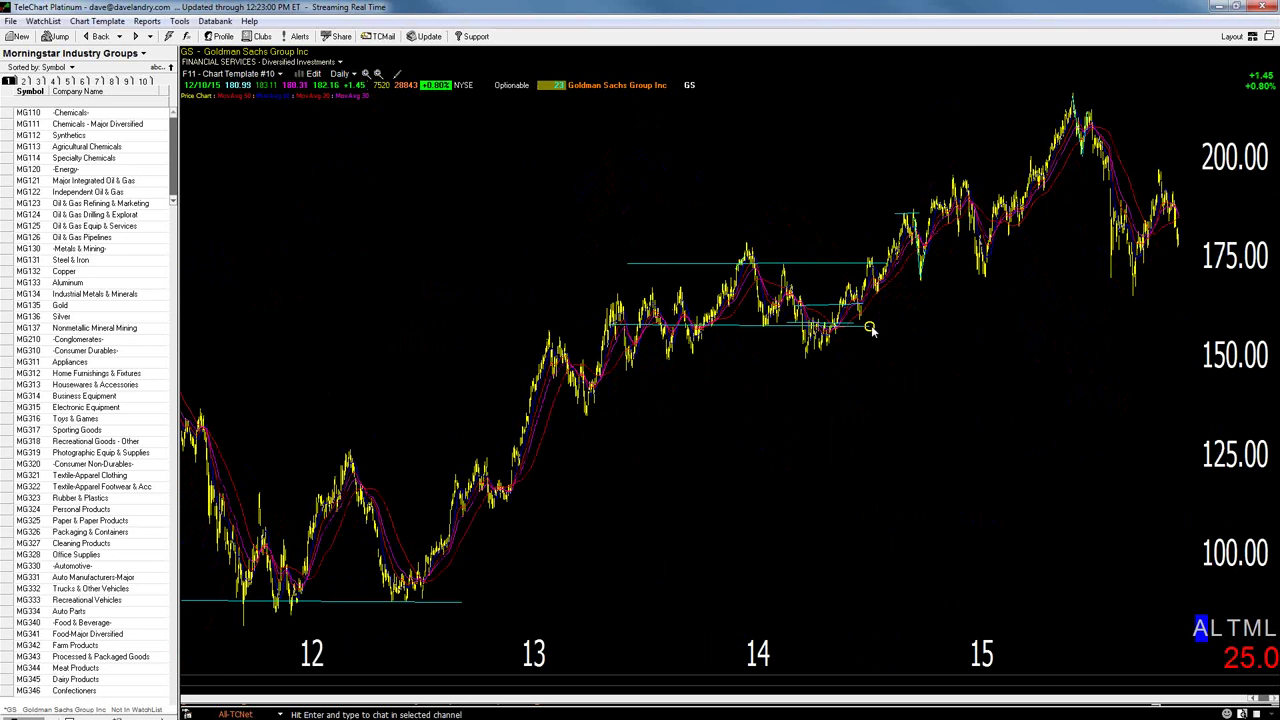
click(378, 74)
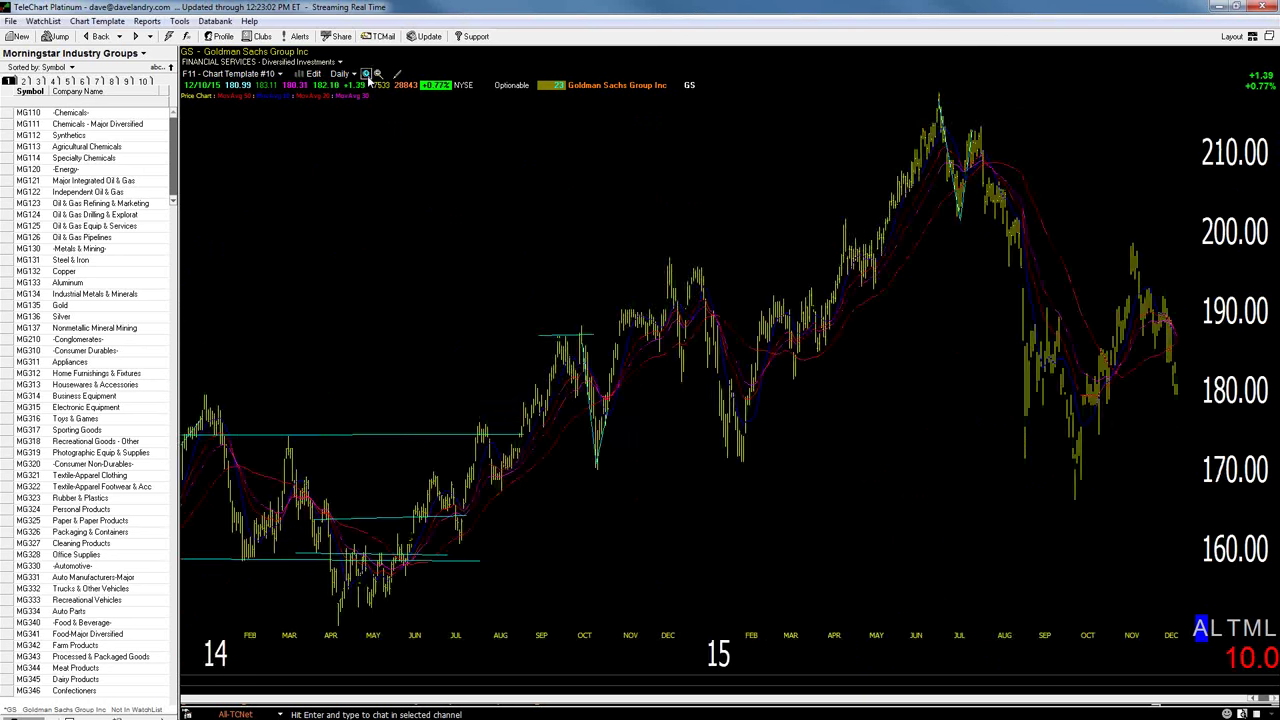
click(378, 74)
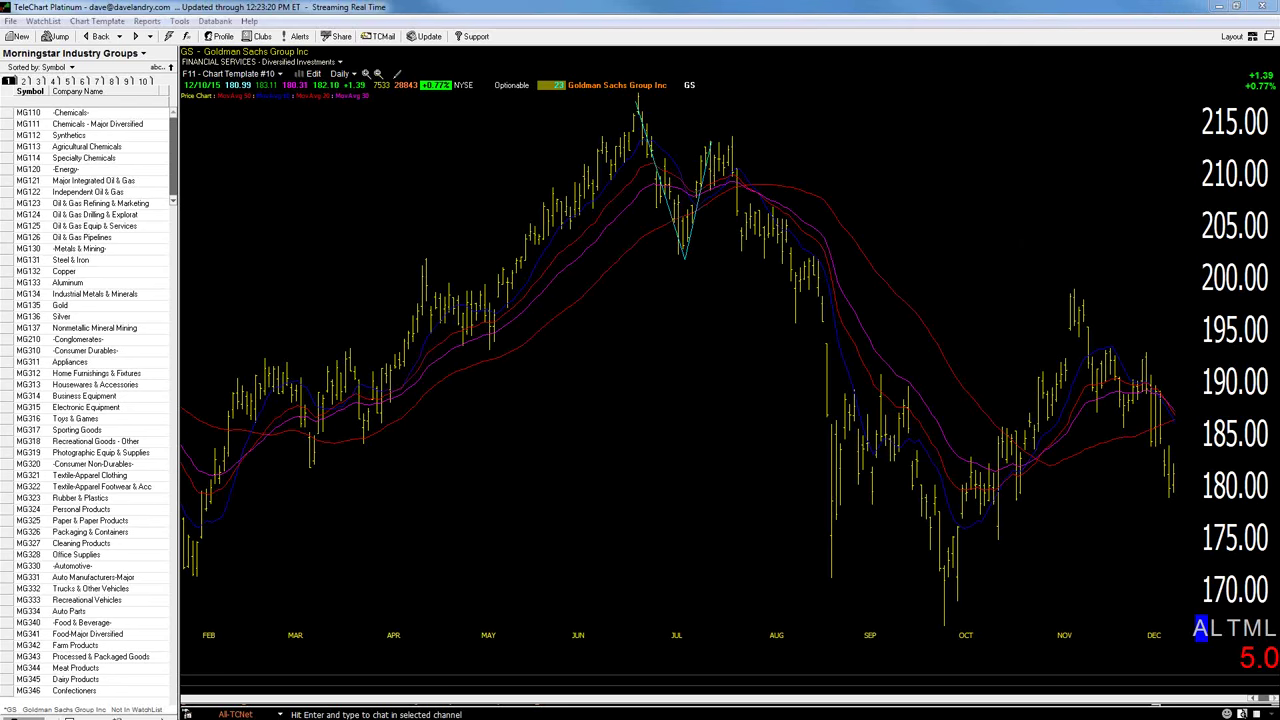
Display the SPDR S&P China ETF (GXC) again to review its 2015 trendlines
key(ctrl+j)
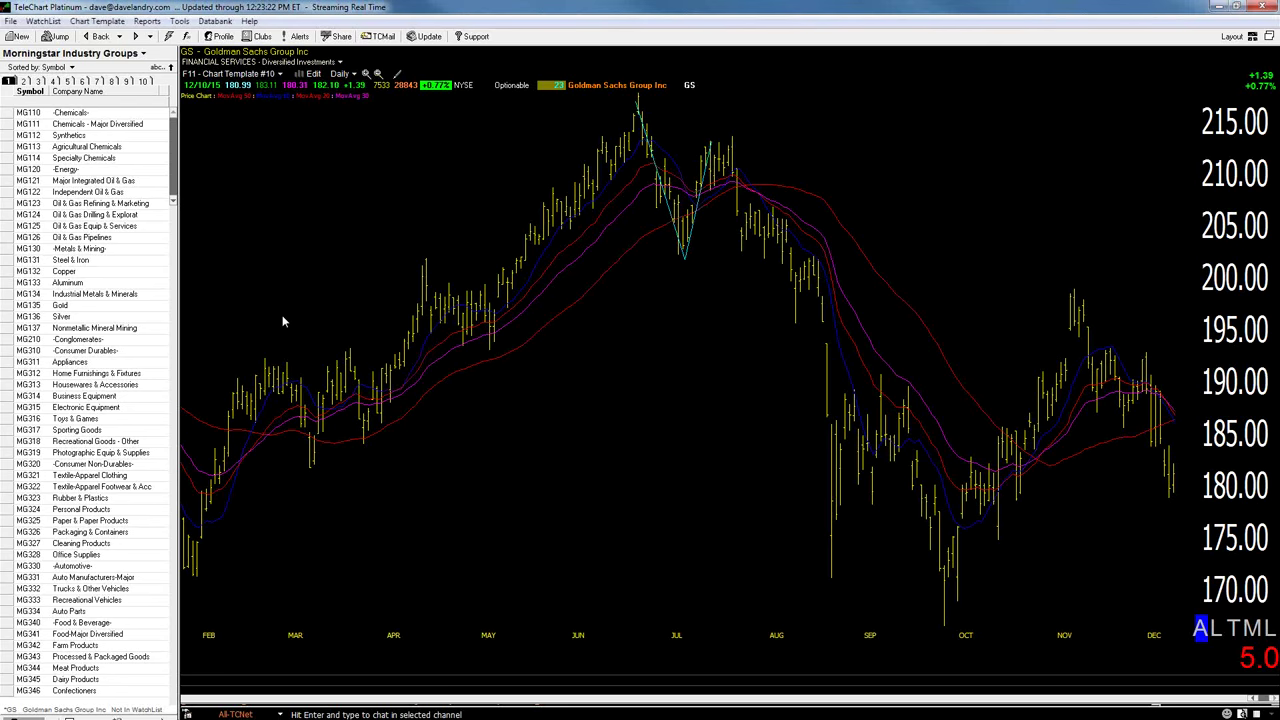
text(GXC)
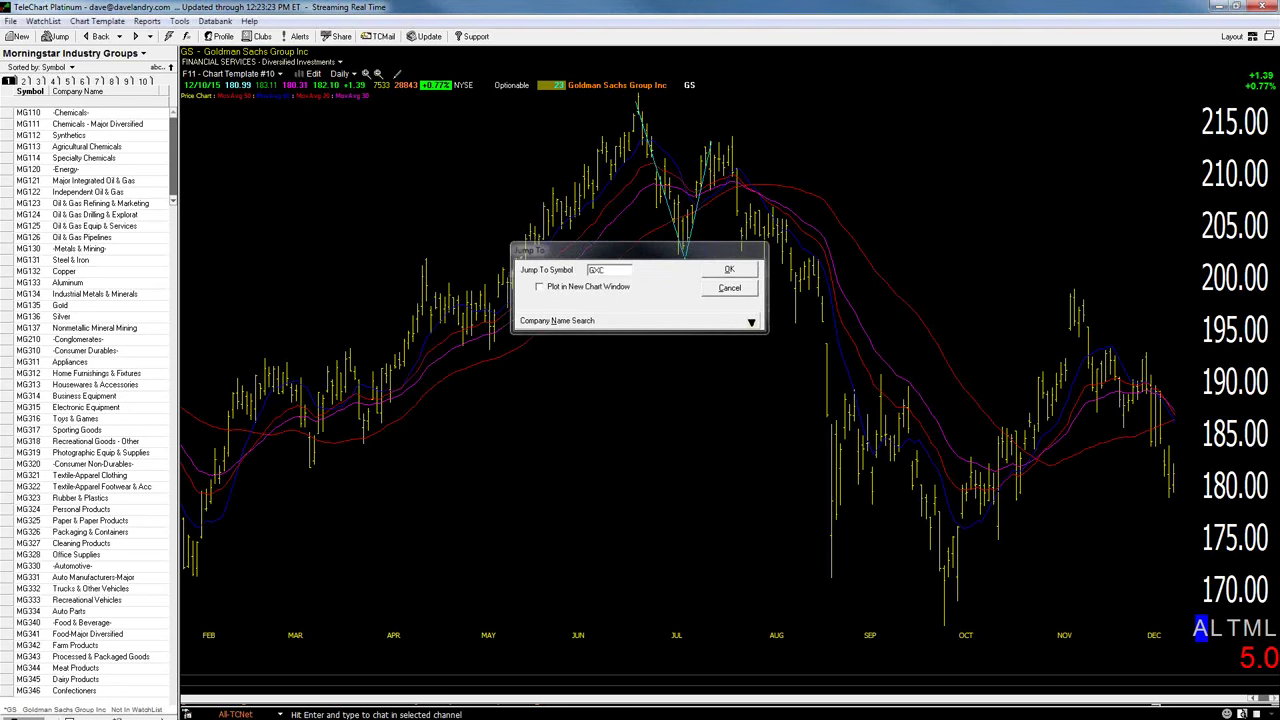
key(Return)
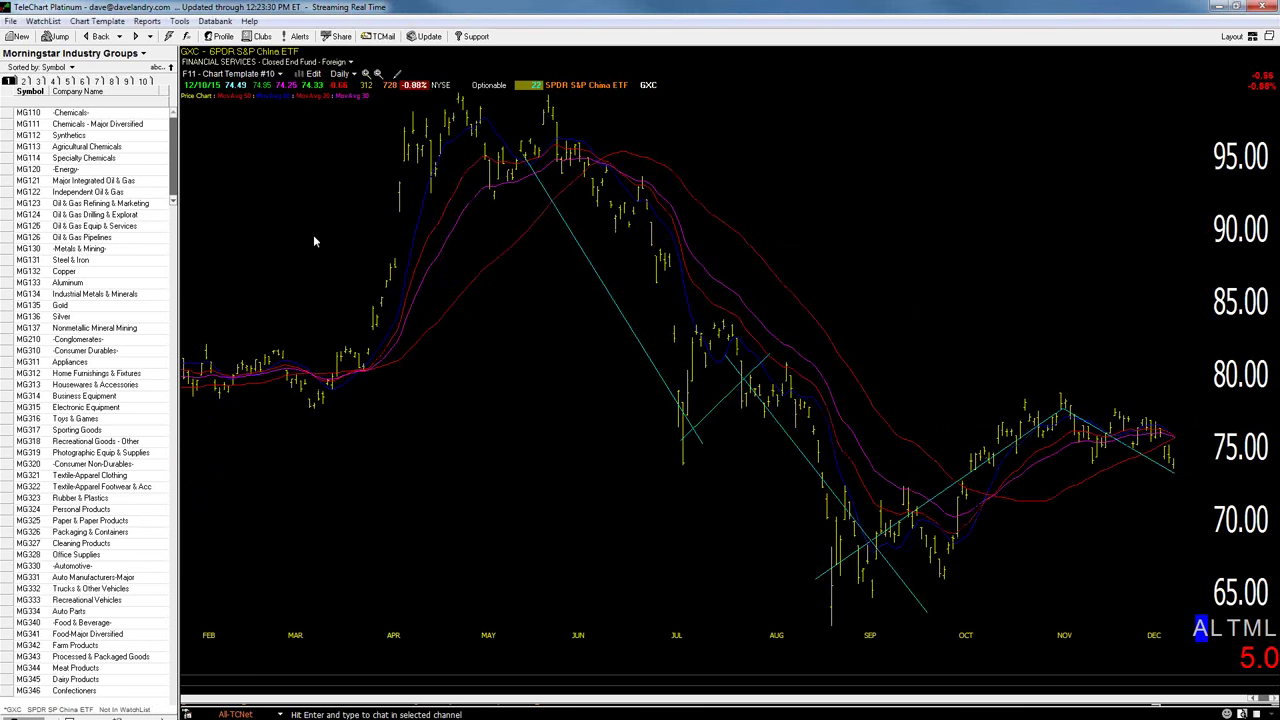
Display Wynn Resorts (WYNN), and draw horizontal lines at about 64 from September to December and at about 95 and 105 across the summer range
text(WYNN)
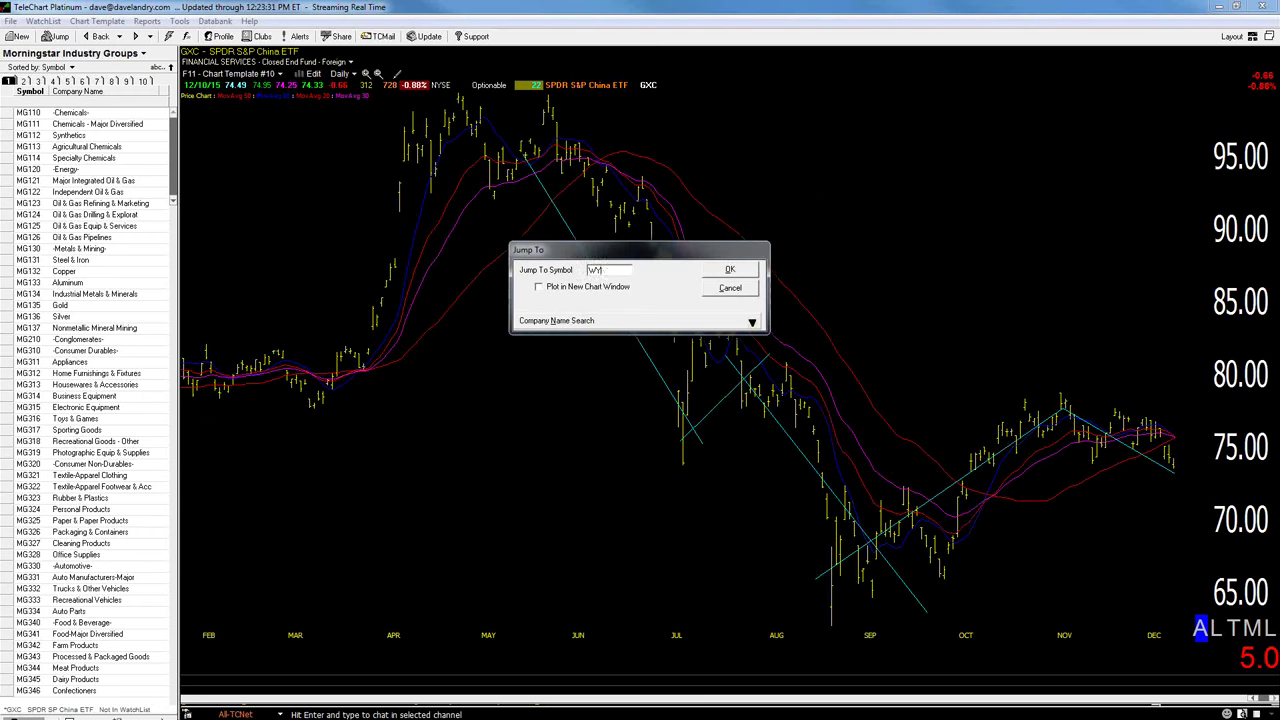
key(Return)
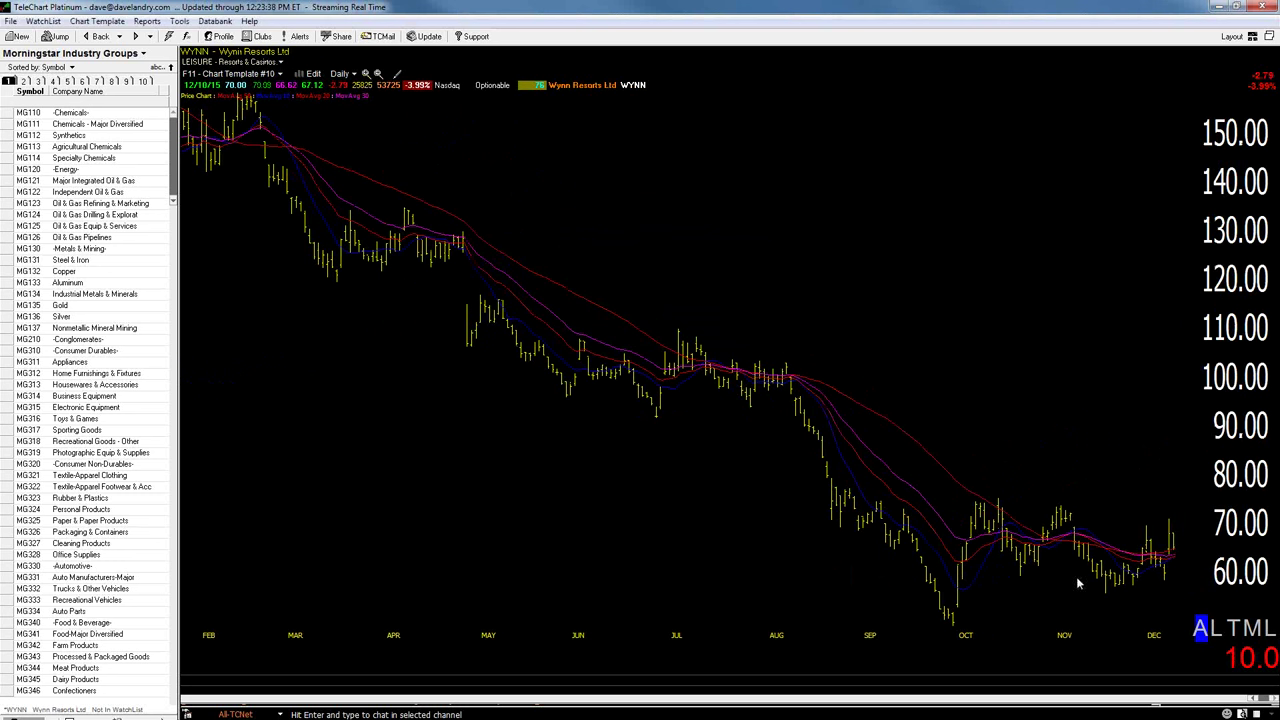
drag(1186, 550, 884, 550)
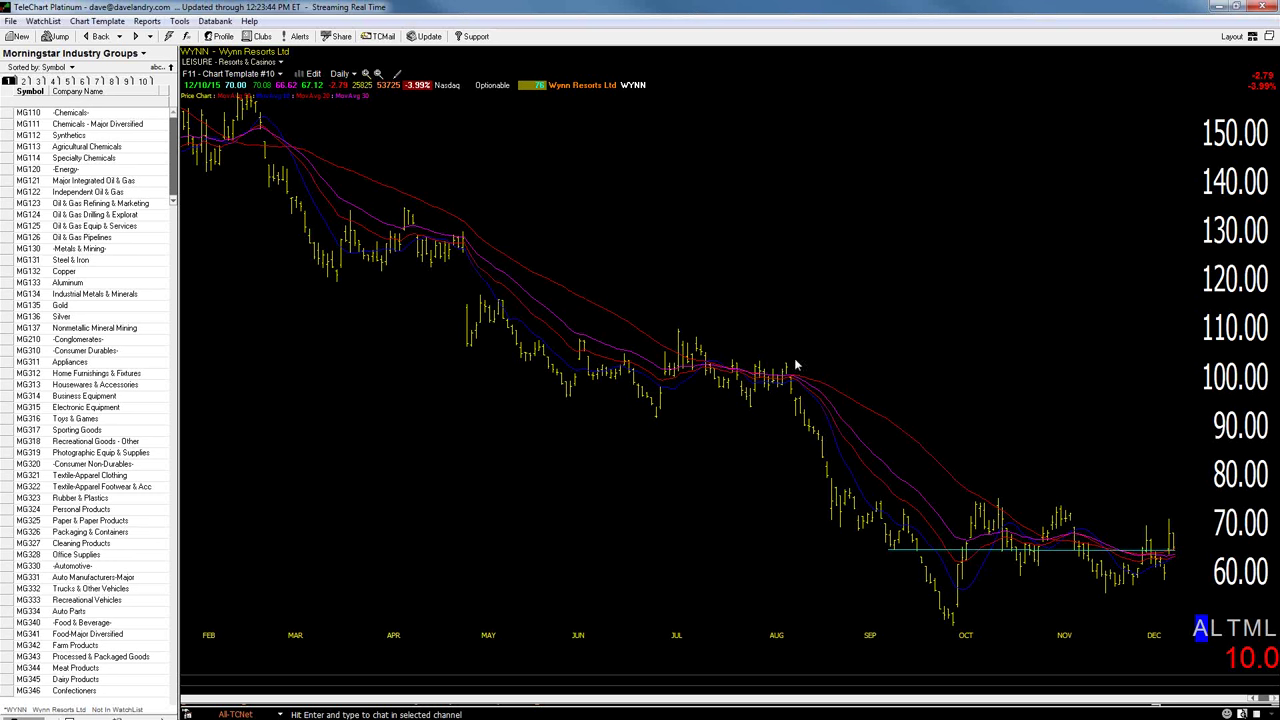
drag(607, 401, 834, 404)
drag(563, 352, 779, 352)
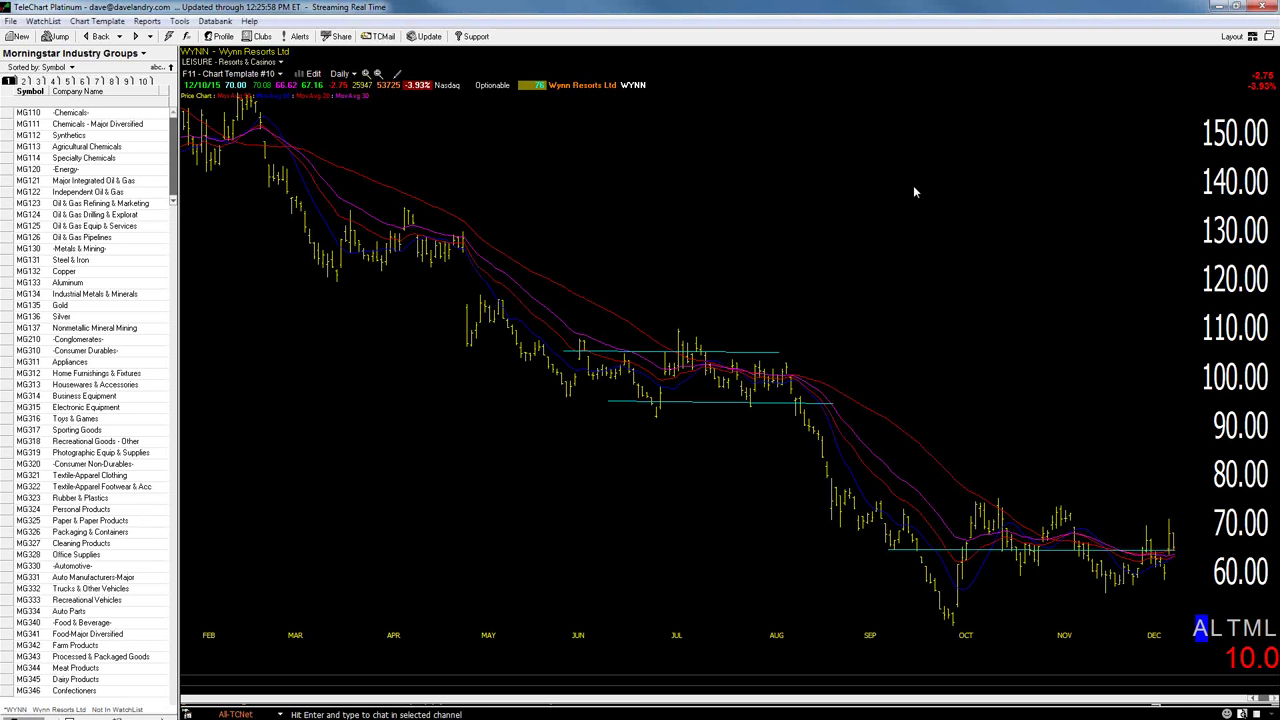
Display the LeMaitre Vascular (LMAT) daily chart with the latest bar included
text(LBA)
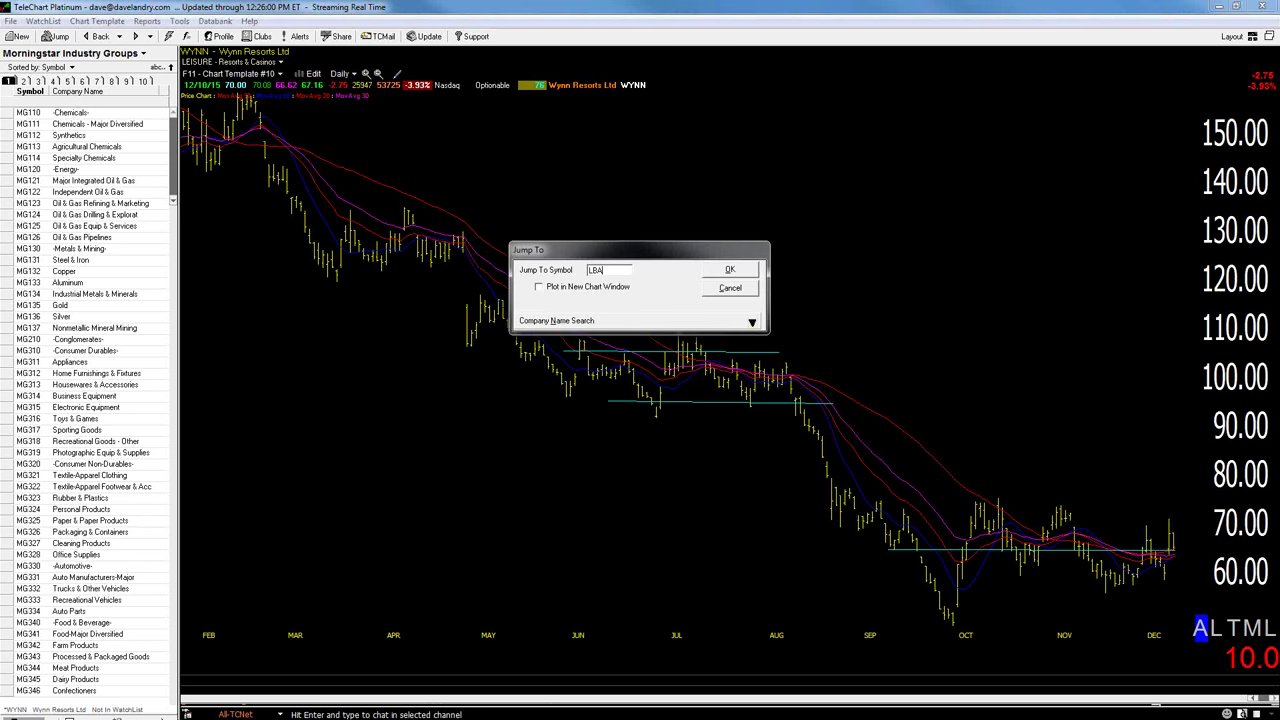
key(BackSpace)
text(M)
key(BackSpace)
key(BackSpace)
text(MAT)
key(Return)
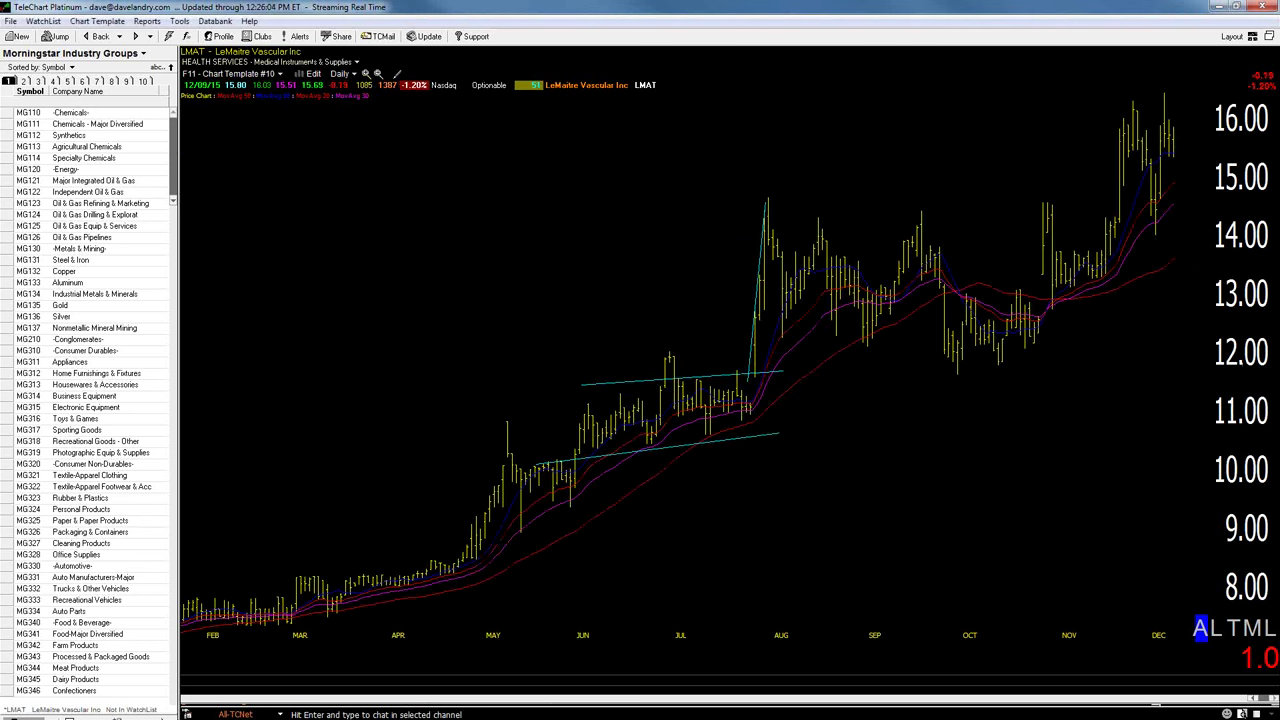
key(Right)
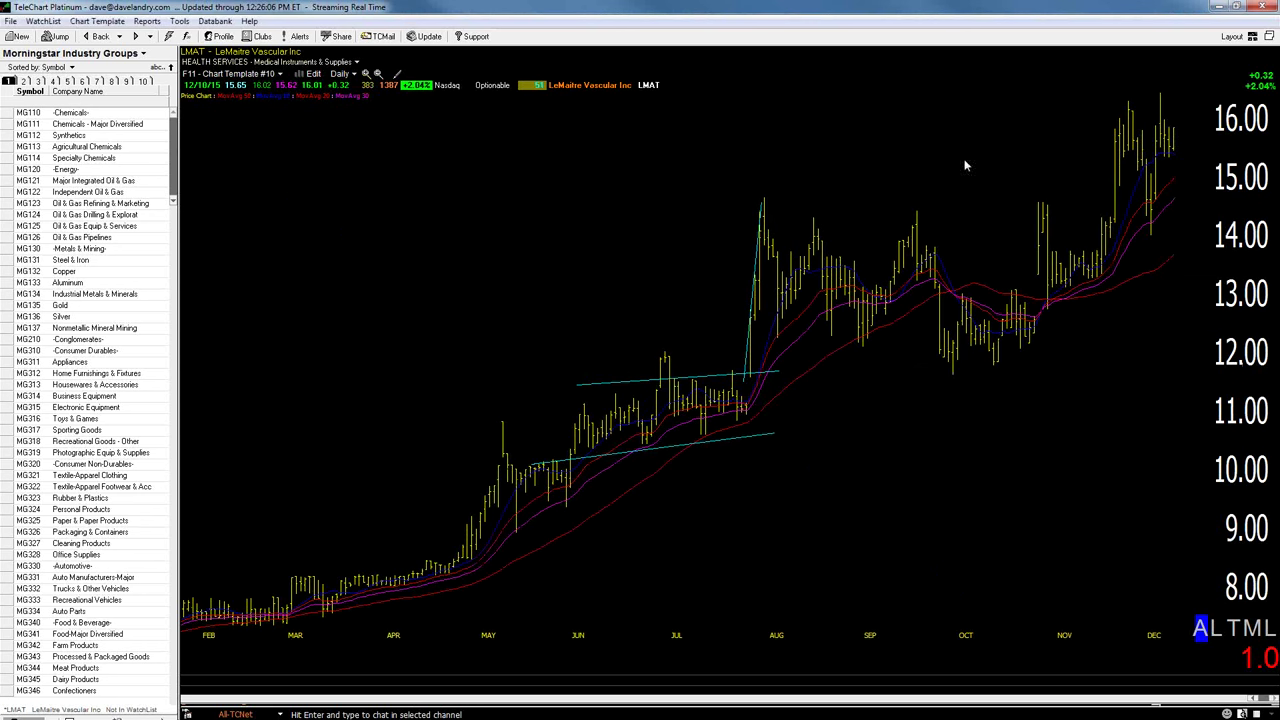
Draw a line along LMAT's July-to-October highs from about 14.2 to 14.6, and mark its recent highs near 16 and the pullback
drag(731, 220, 1180, 200)
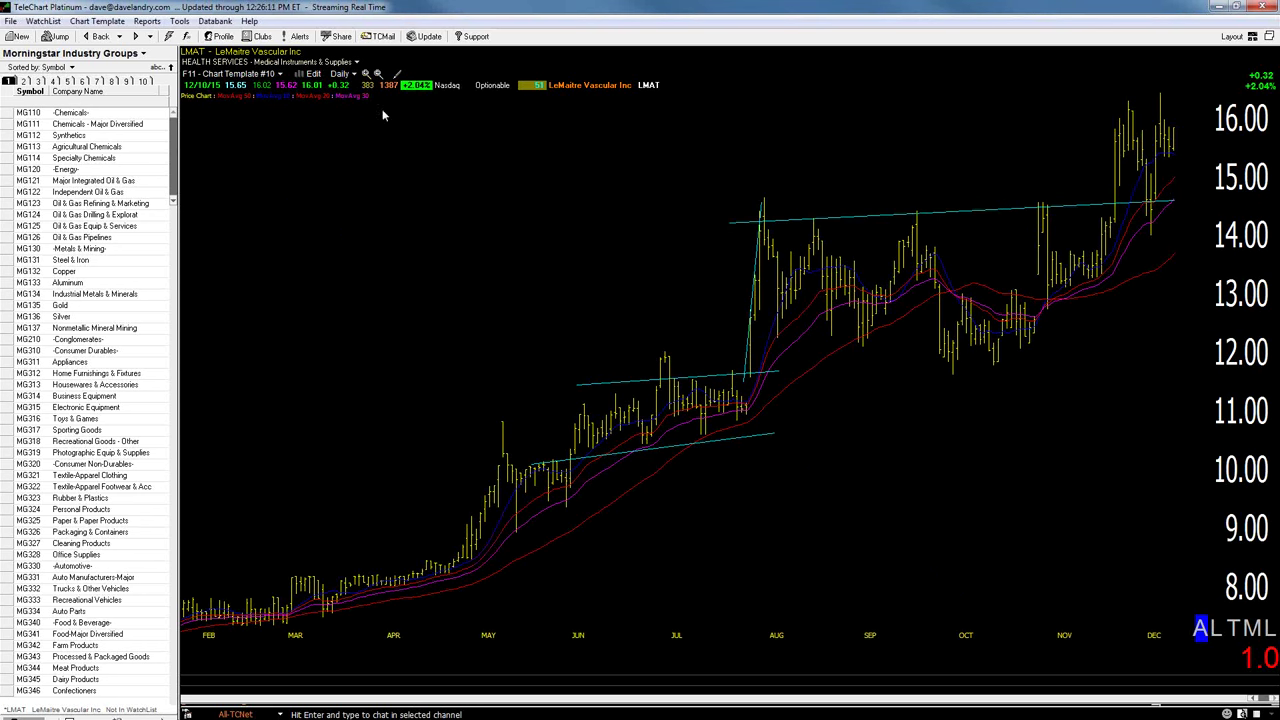
click(378, 75)
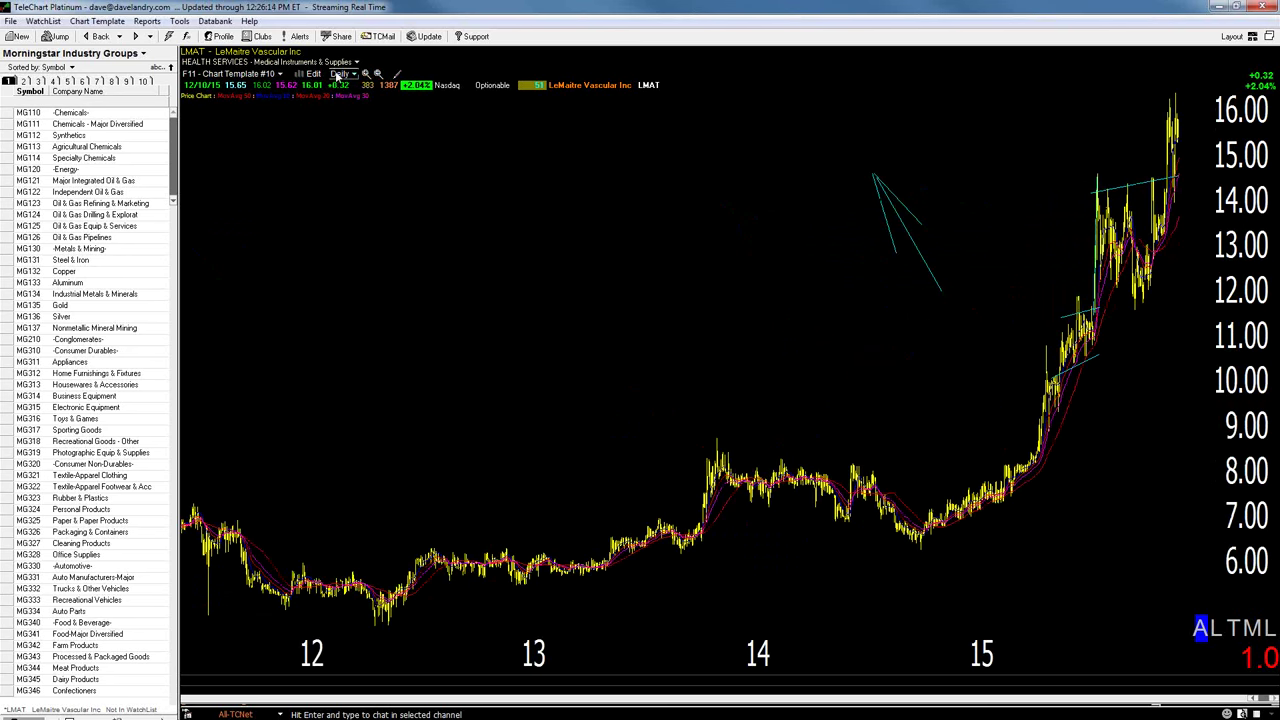
click(366, 75)
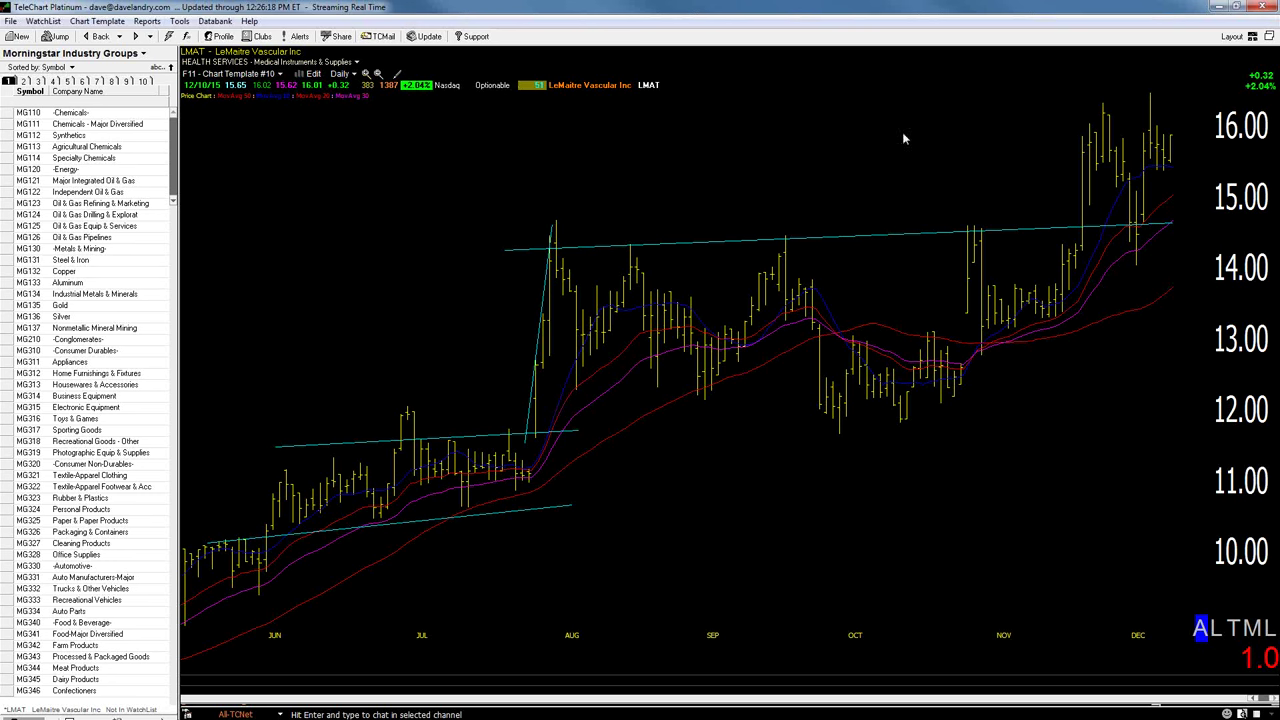
drag(1145, 110, 1052, 125)
drag(1106, 121, 1143, 277)
Display the NovoCure (NVCR) daily chart and review its price action through the latest bar
text(NVCR)
key(Return)
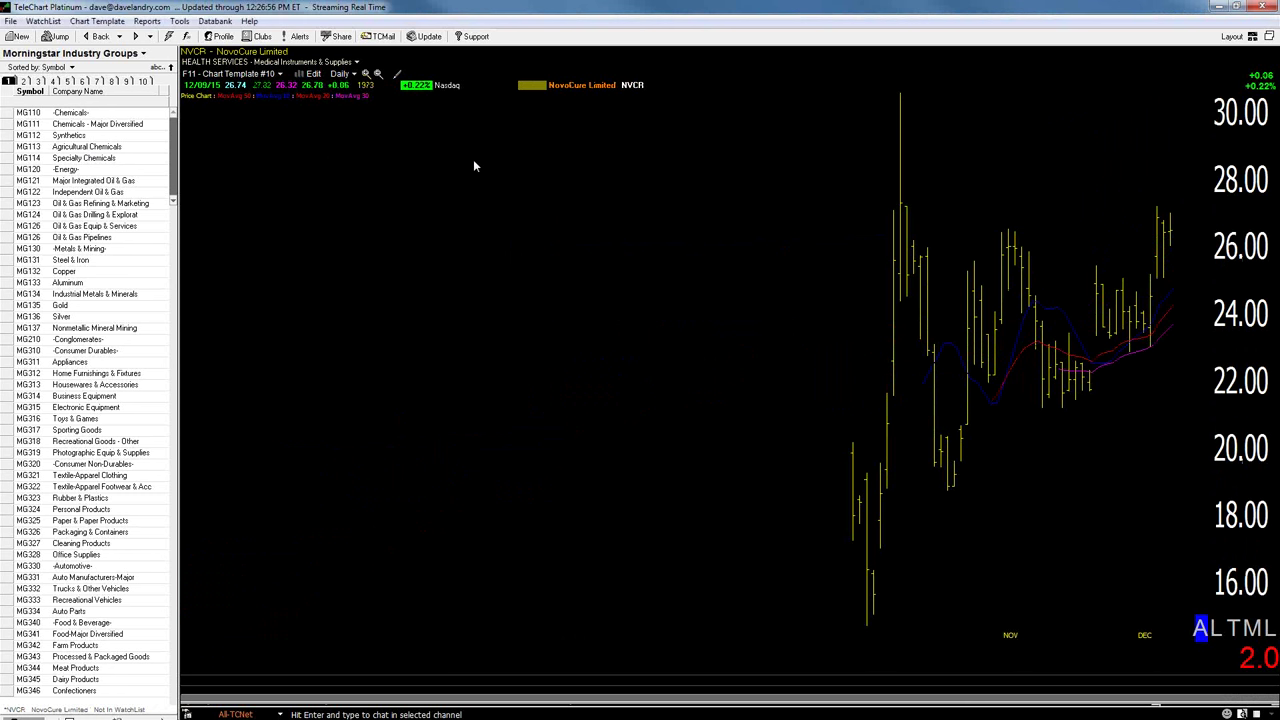
key(Right)
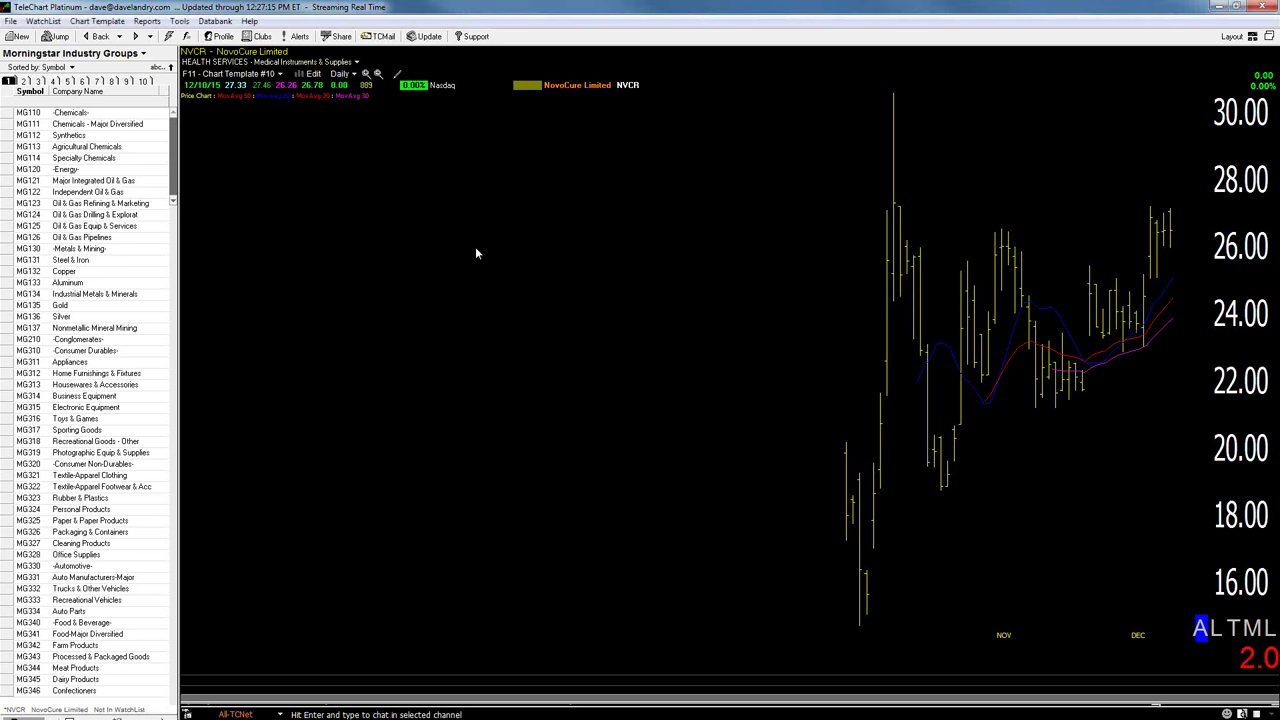
Display the McClellan Oscillator (T2106) and review its swings back to 2013
text(T)
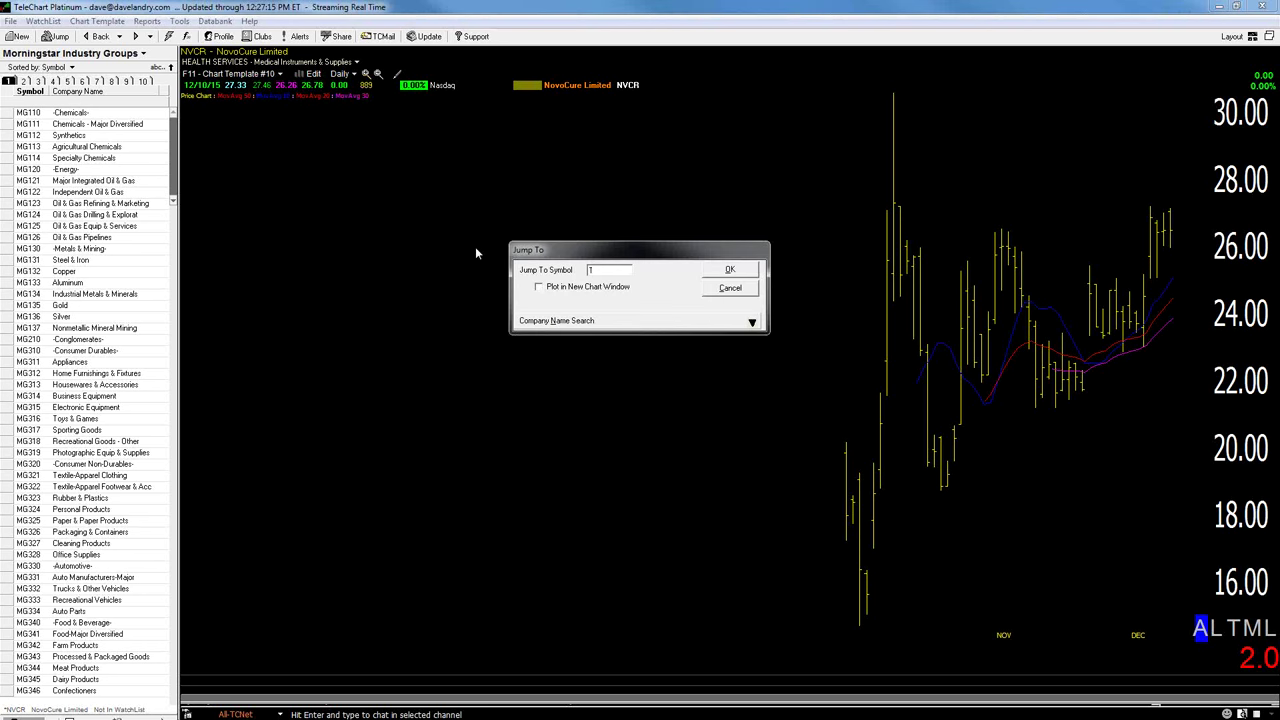
text(2106)
key(Return)
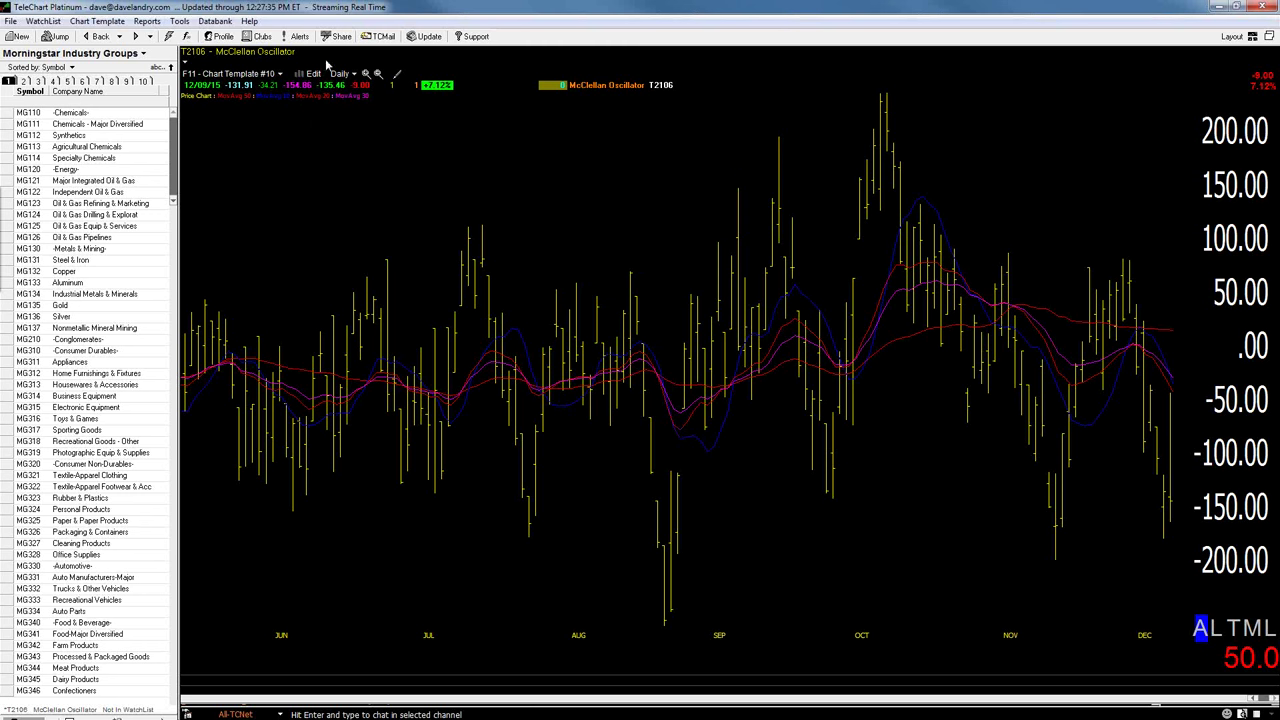
click(380, 75)
click(380, 75)
click(380, 75)
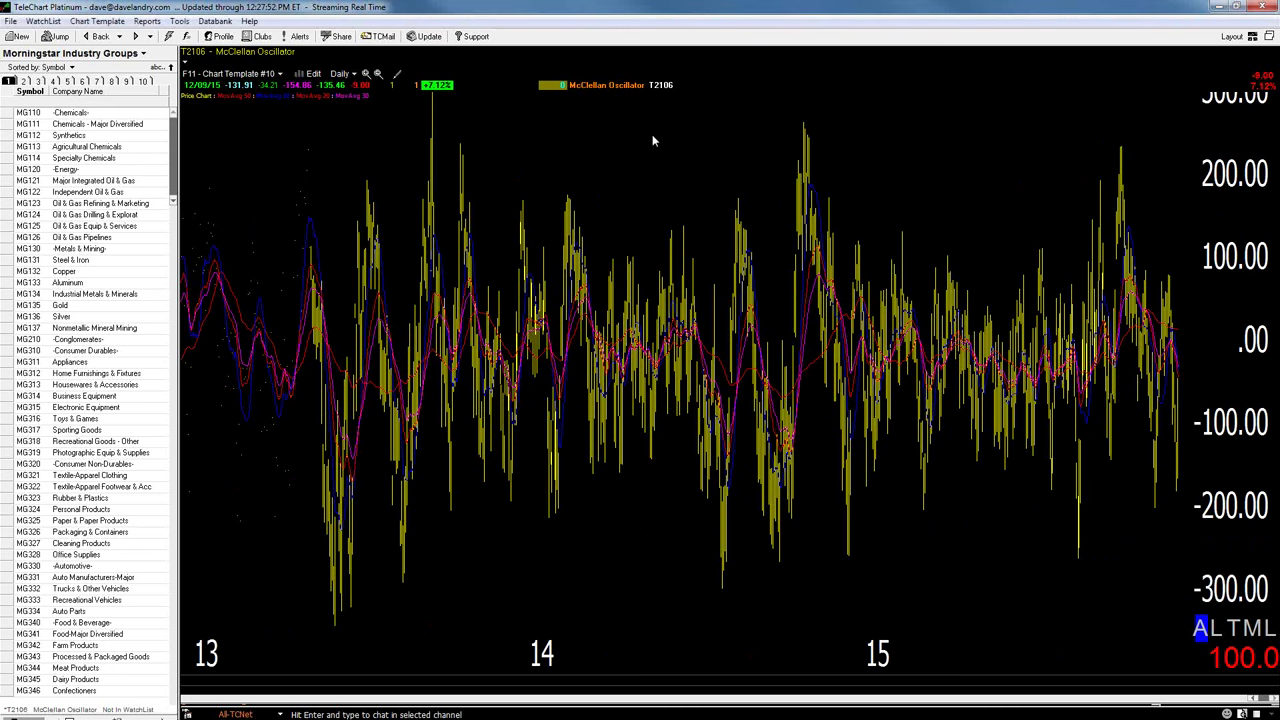
Display Smith & Wesson (SWHC), and trace its November-to-December breakout from about 18 to 22 with a rising trendline
text(SW)
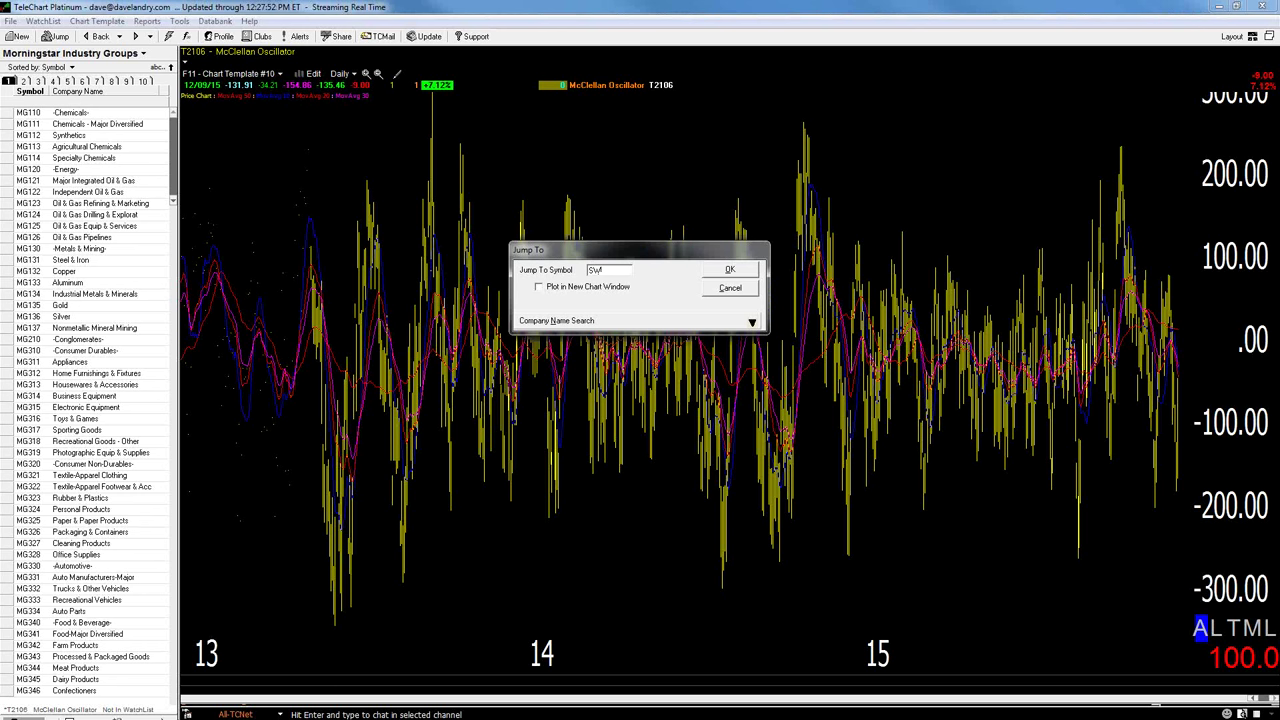
text(HC)
key(Return)
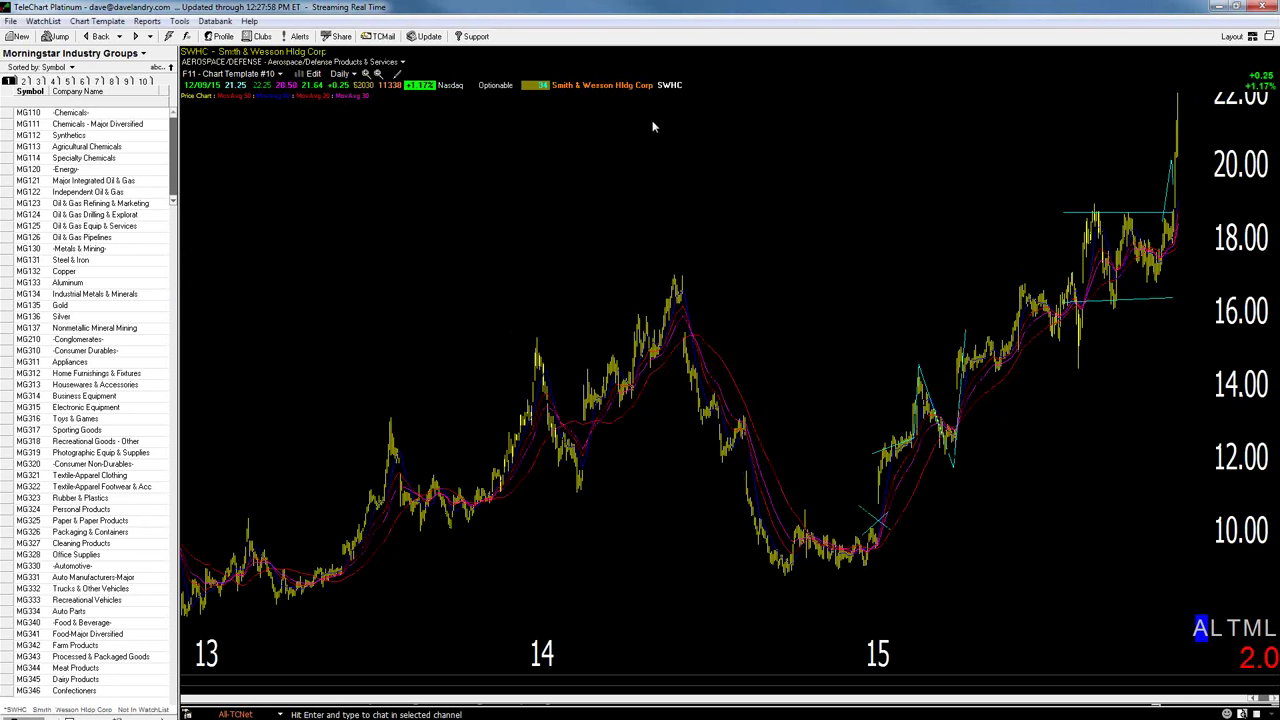
click(366, 75)
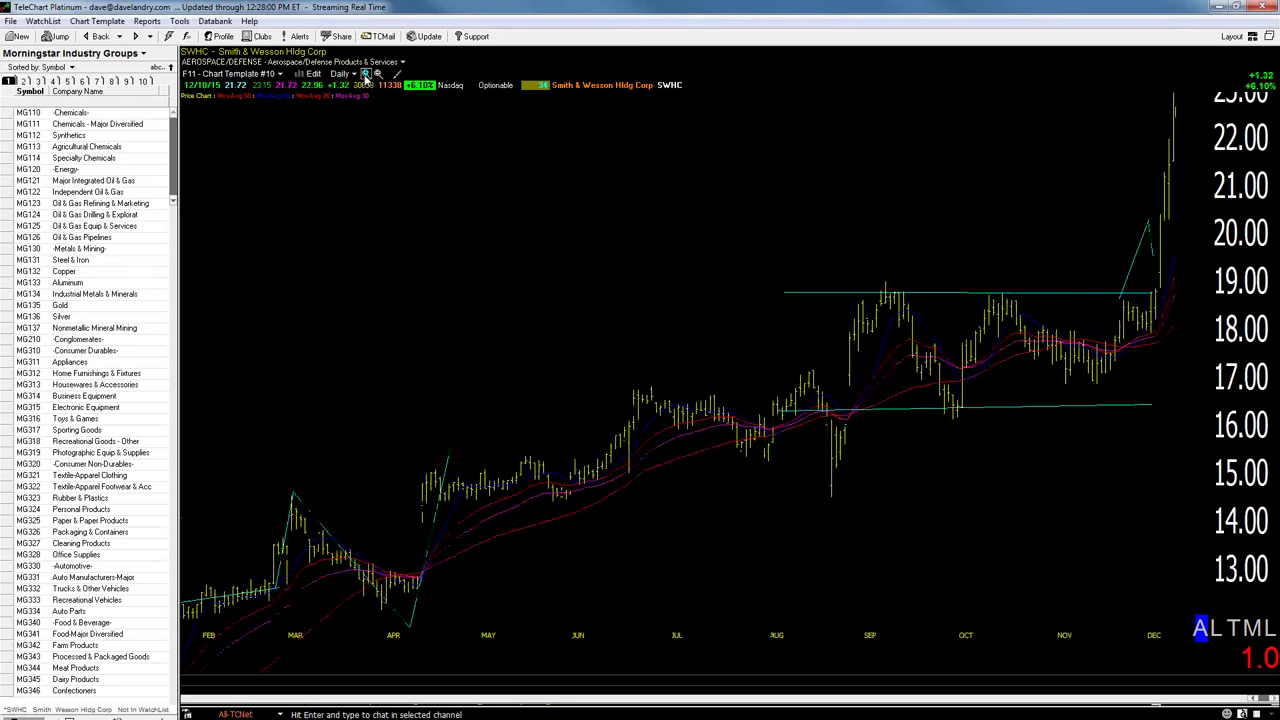
click(366, 75)
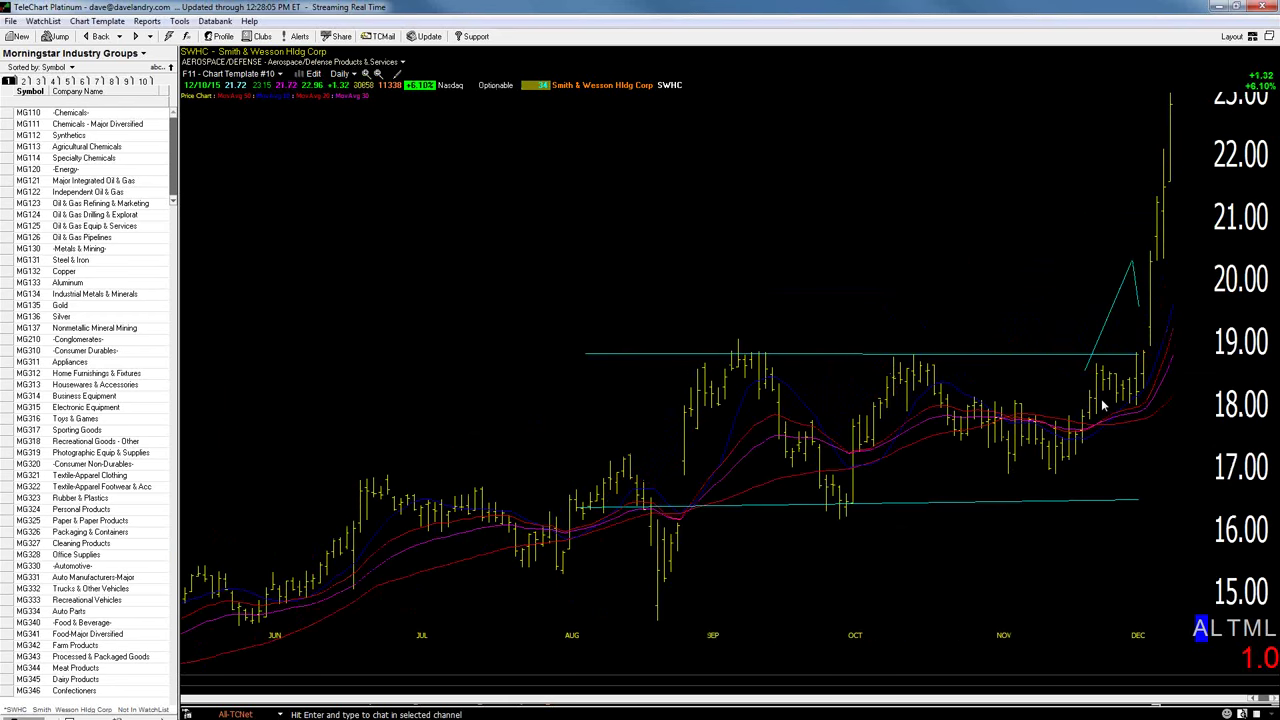
drag(1104, 404, 1166, 150)
click(378, 75)
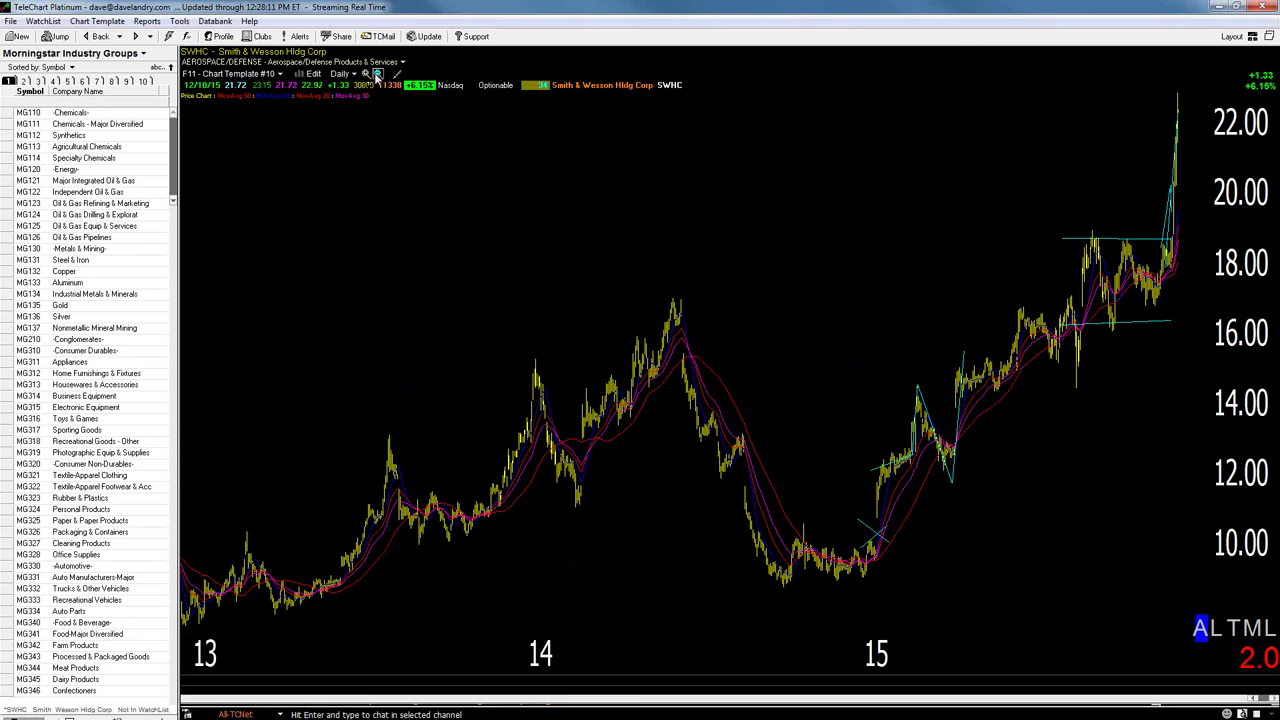
Extend the upper and lower lines of SWHC's August-to-December trading range out to the latest bar
click(367, 76)
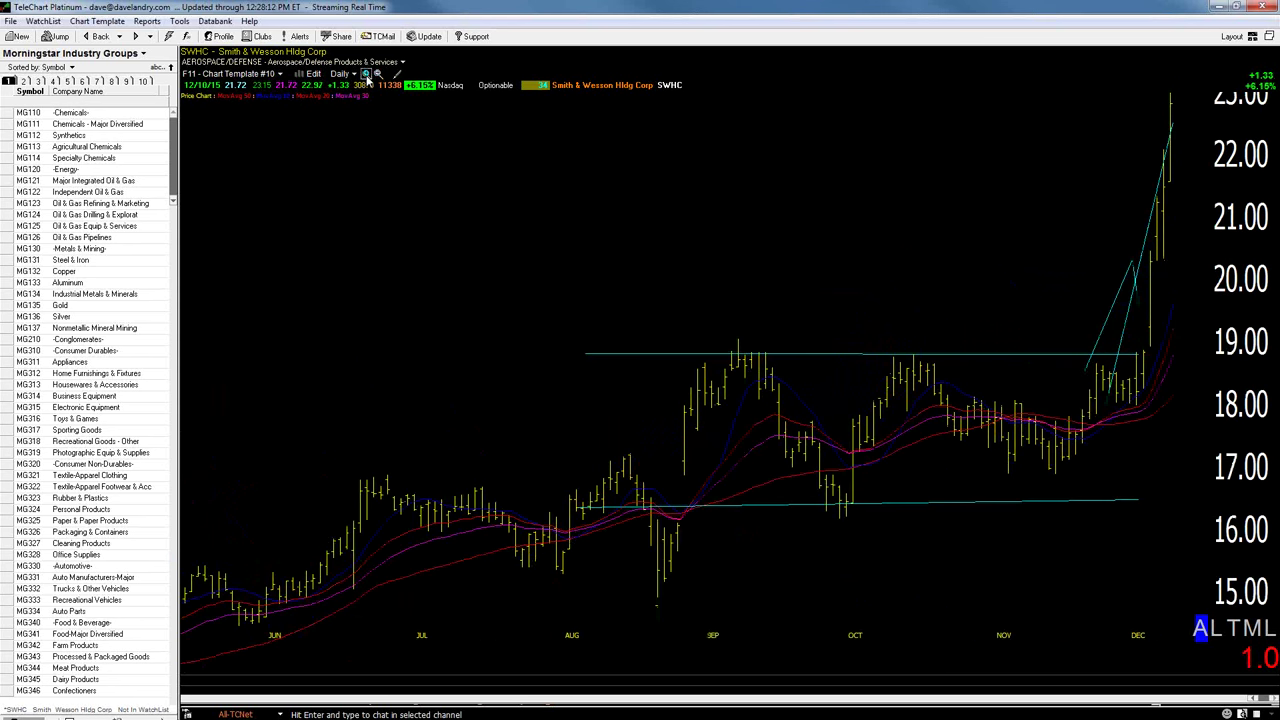
click(367, 76)
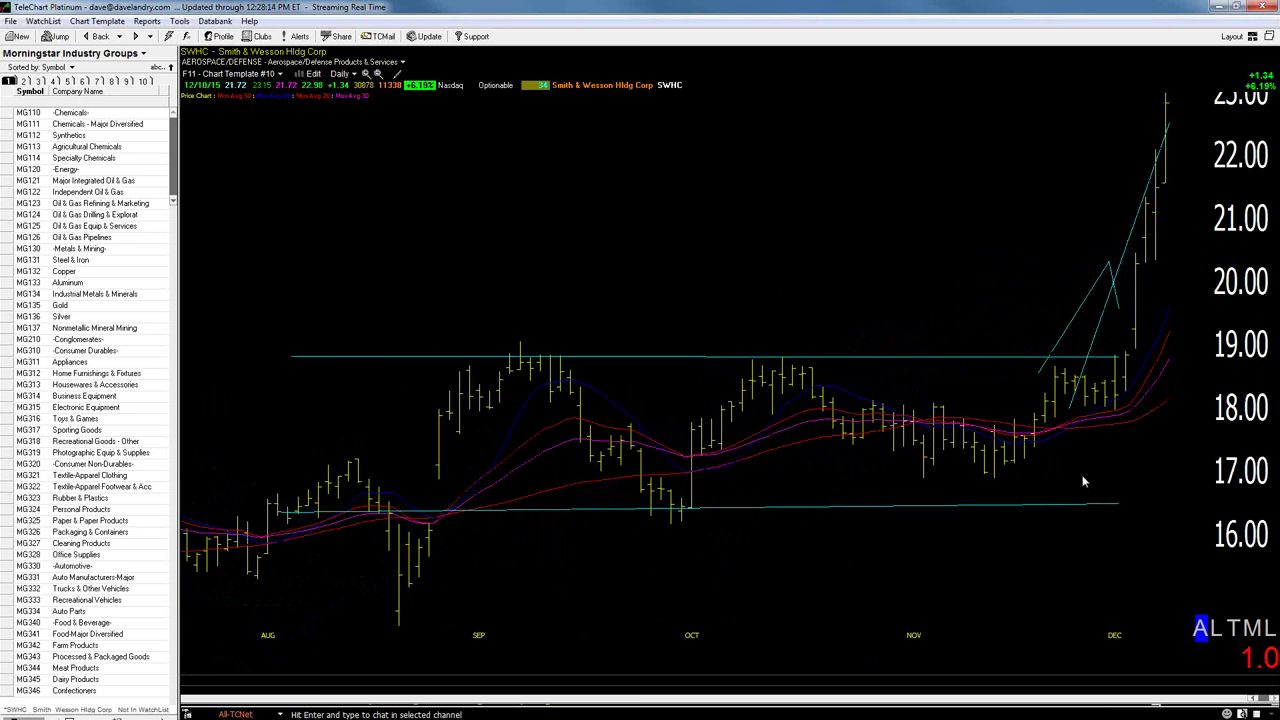
click(1118, 503)
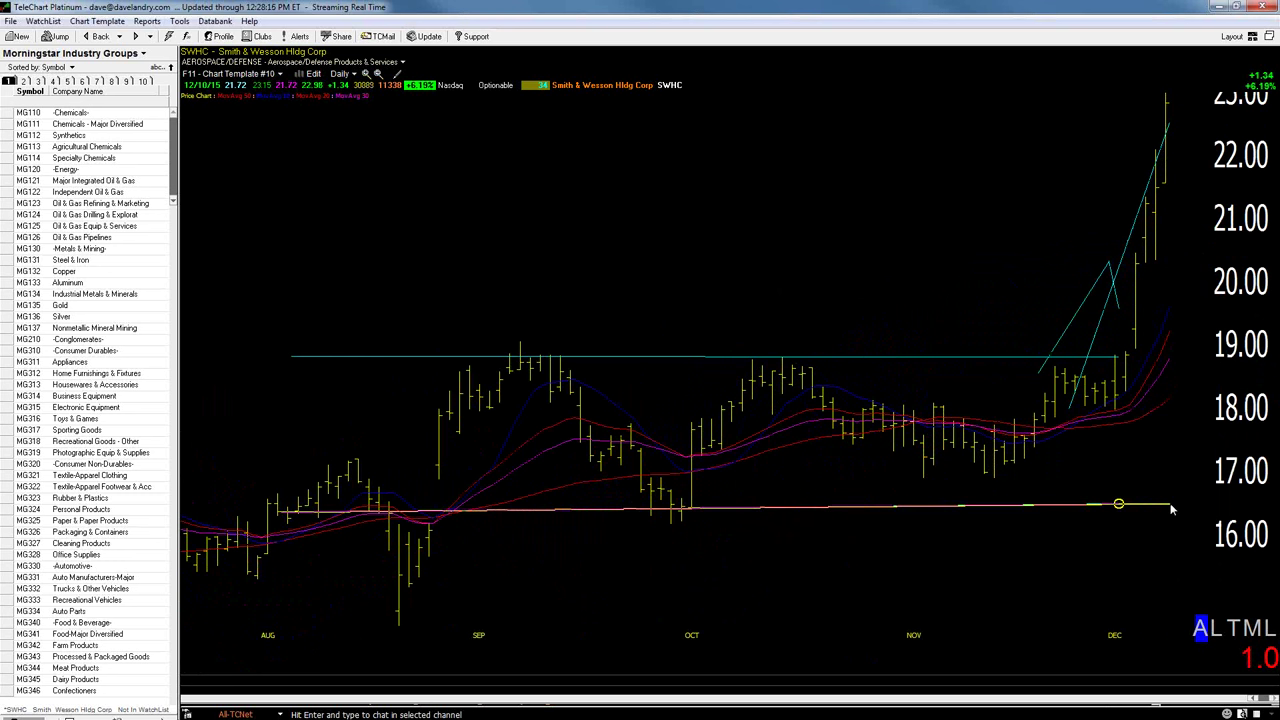
click(1172, 510)
drag(1124, 352, 1184, 362)
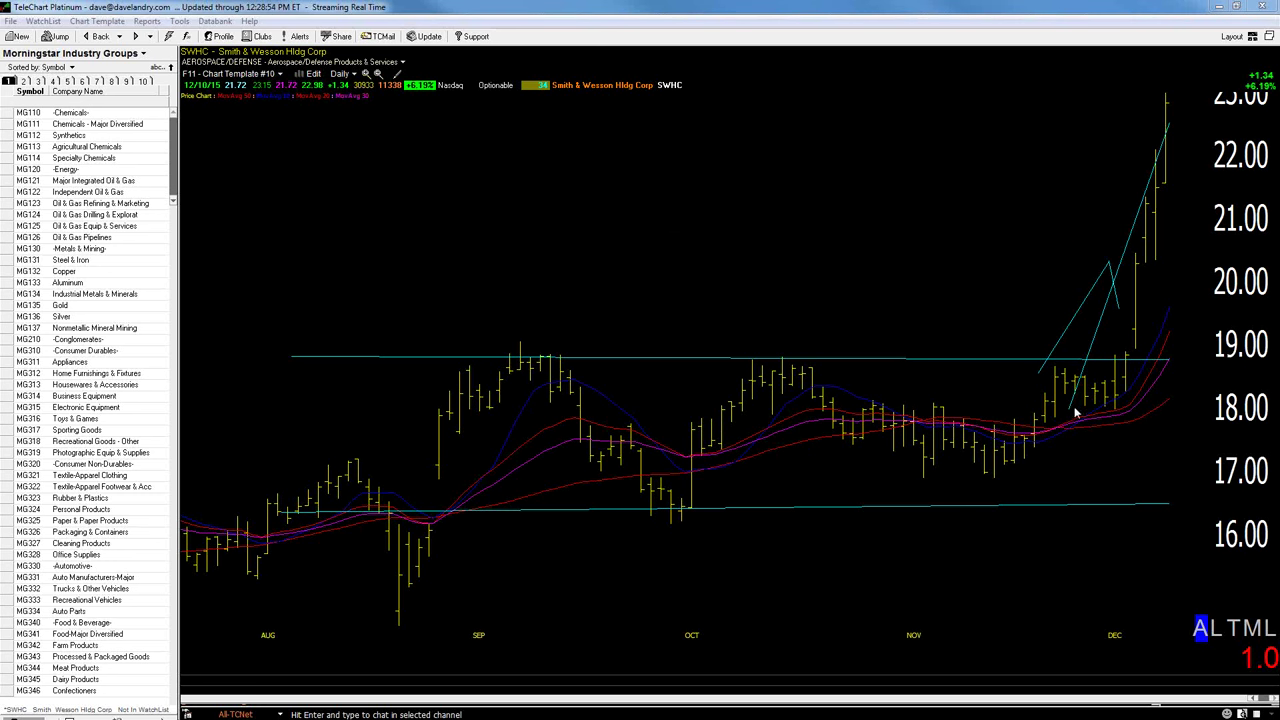
Move SWHC's steep rising trendline to start at the early-December low near 18 and end at about 22.7 on the latest bar
drag(1068, 408, 1120, 405)
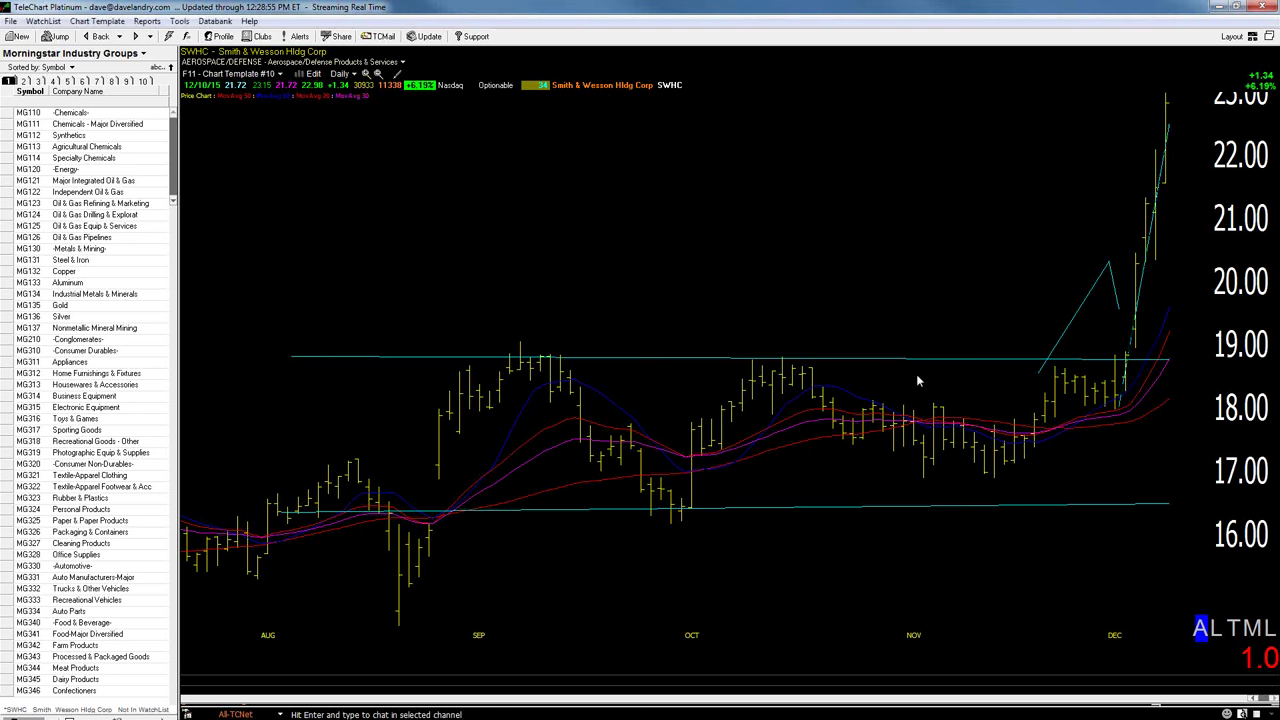
click(379, 75)
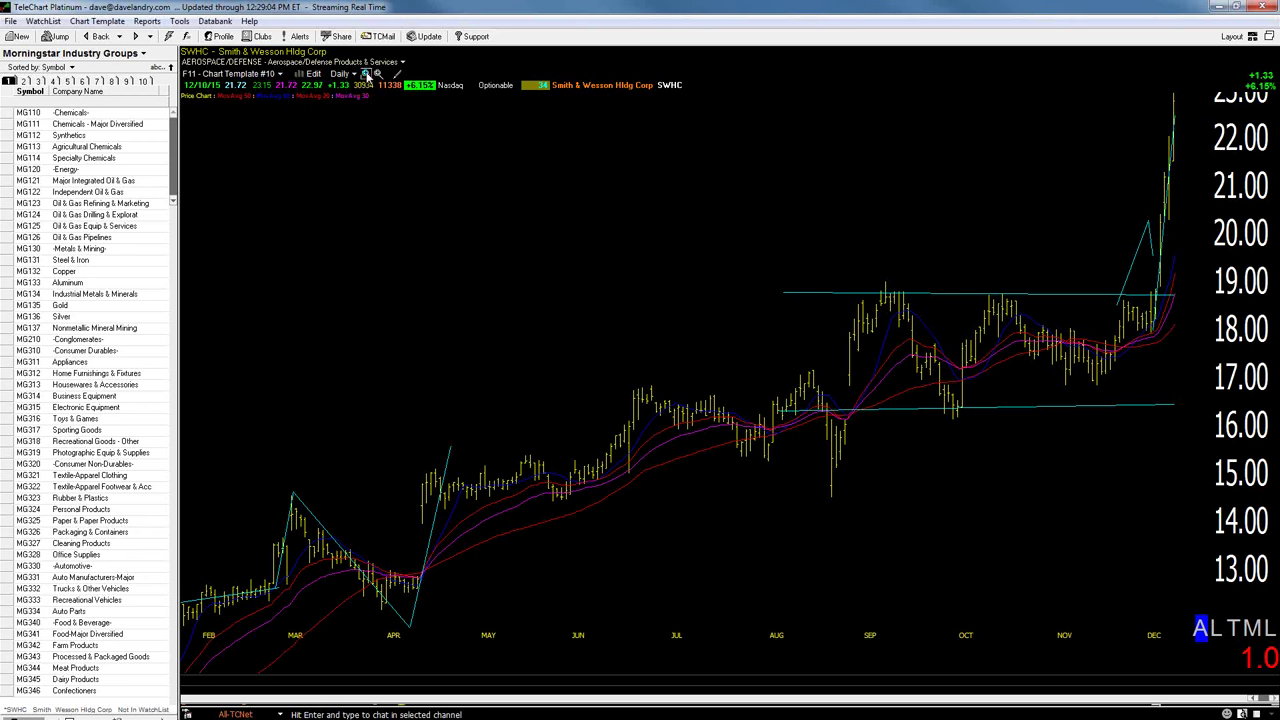
click(366, 75)
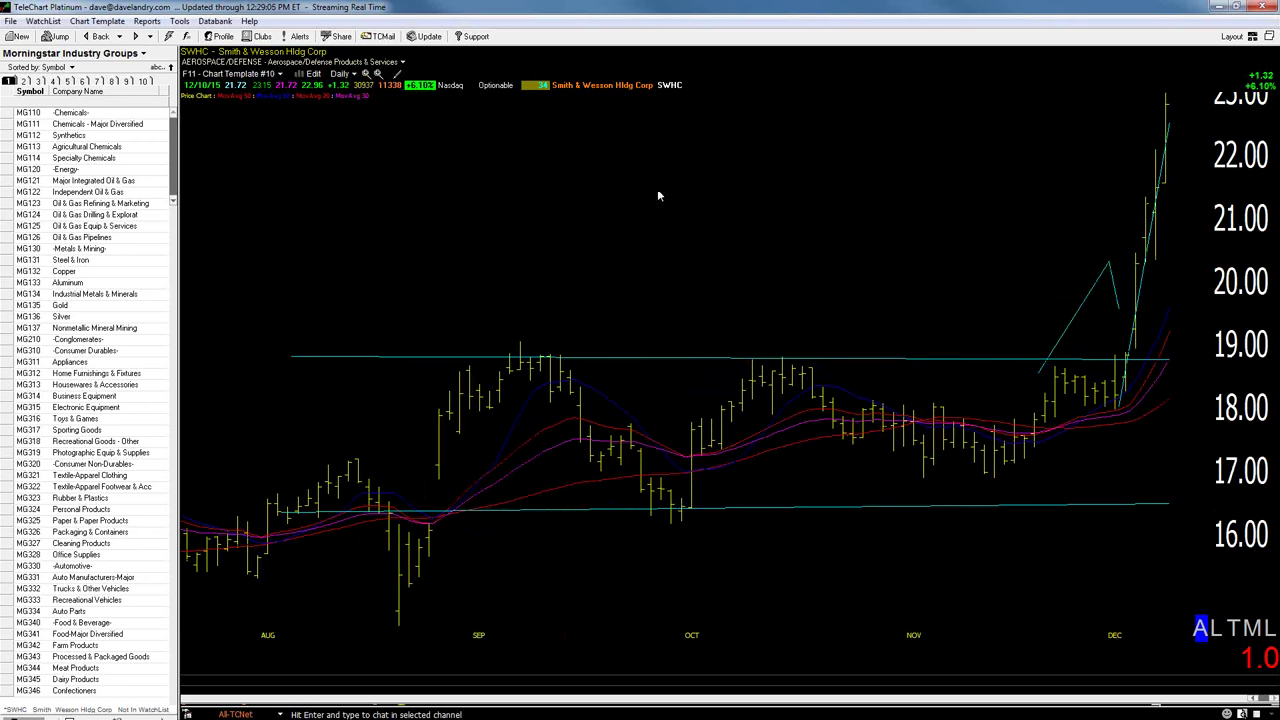
click(1171, 120)
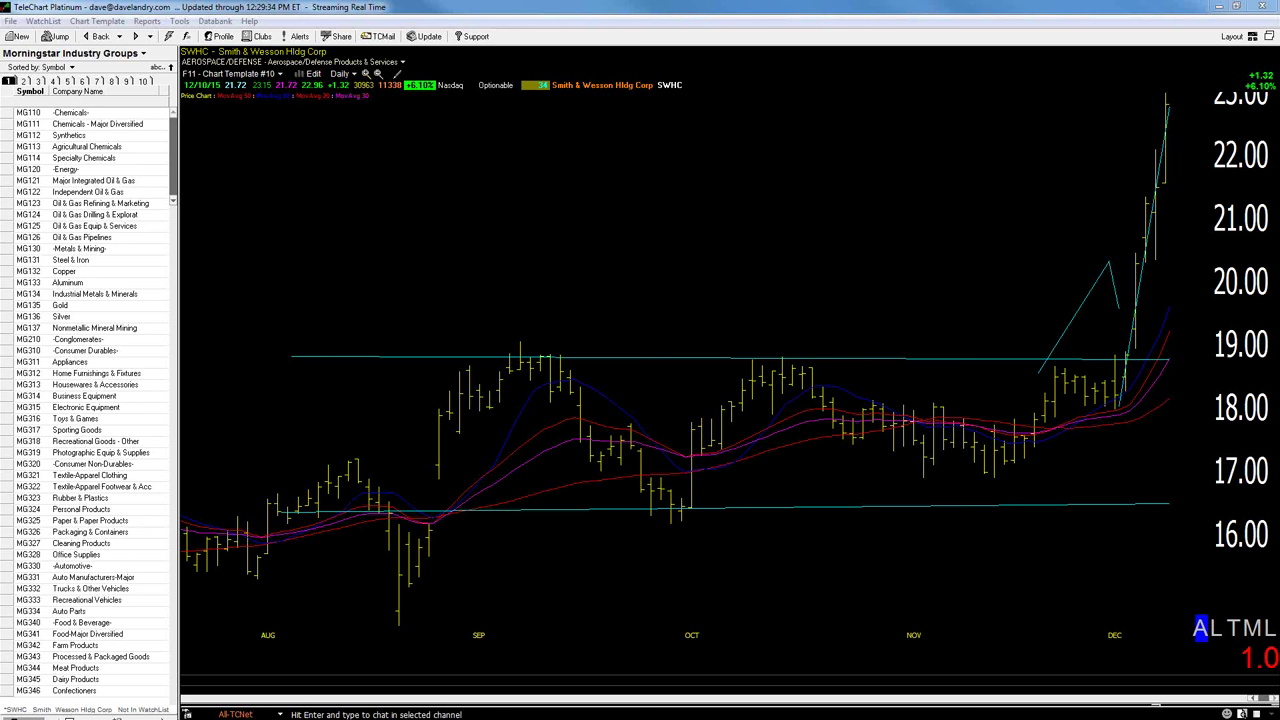
Display the TherapeuticsMD (TXMD) daily chart and review its recent gap up against its price history back to 2013
text(TXMD)
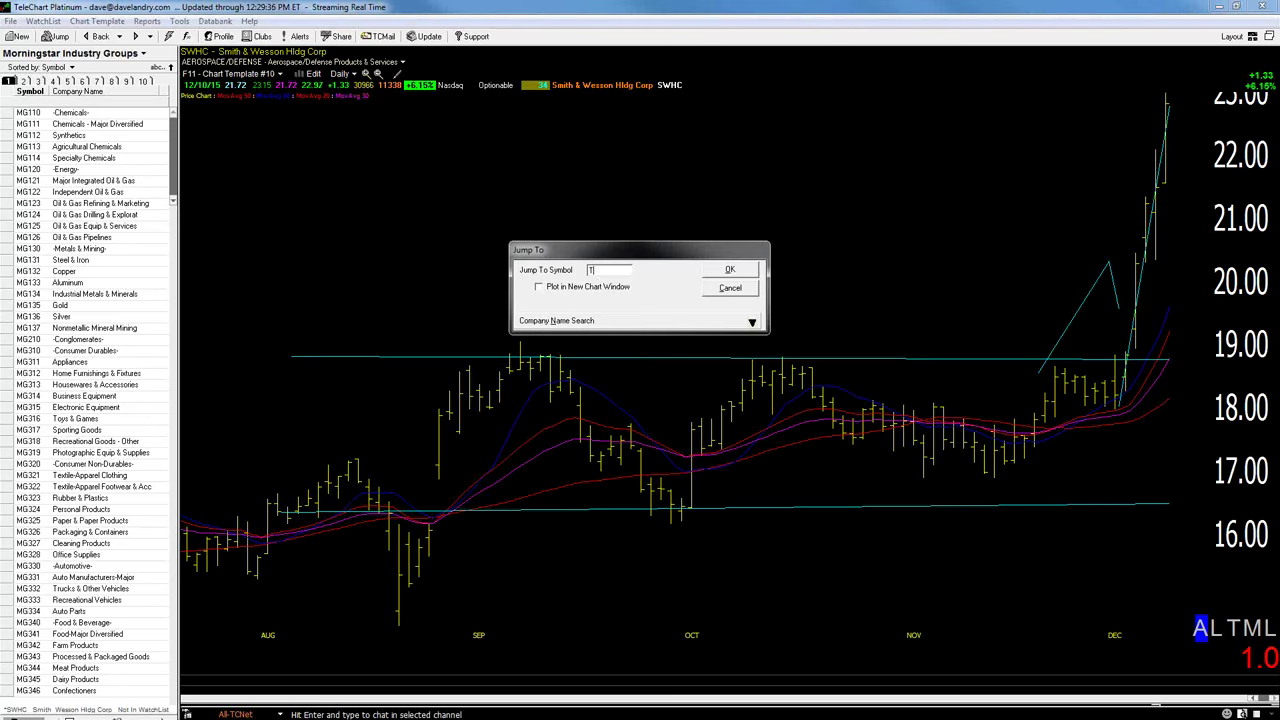
key(Return)
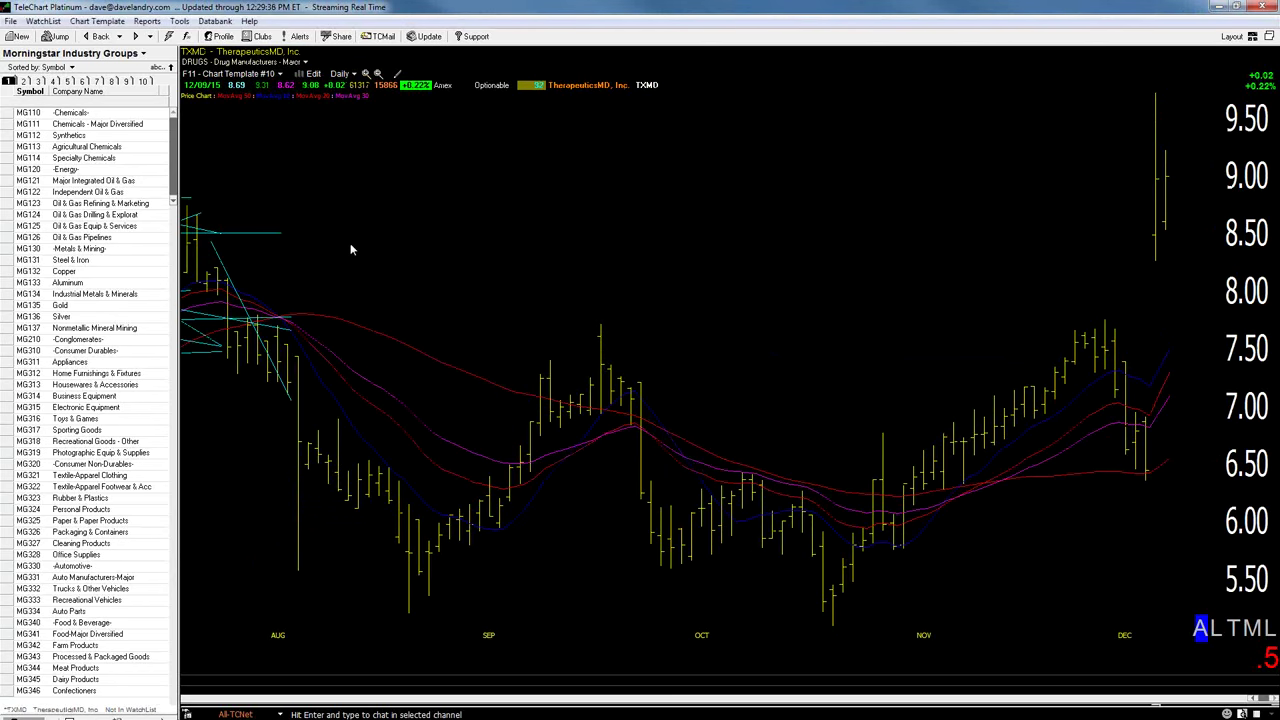
click(372, 74)
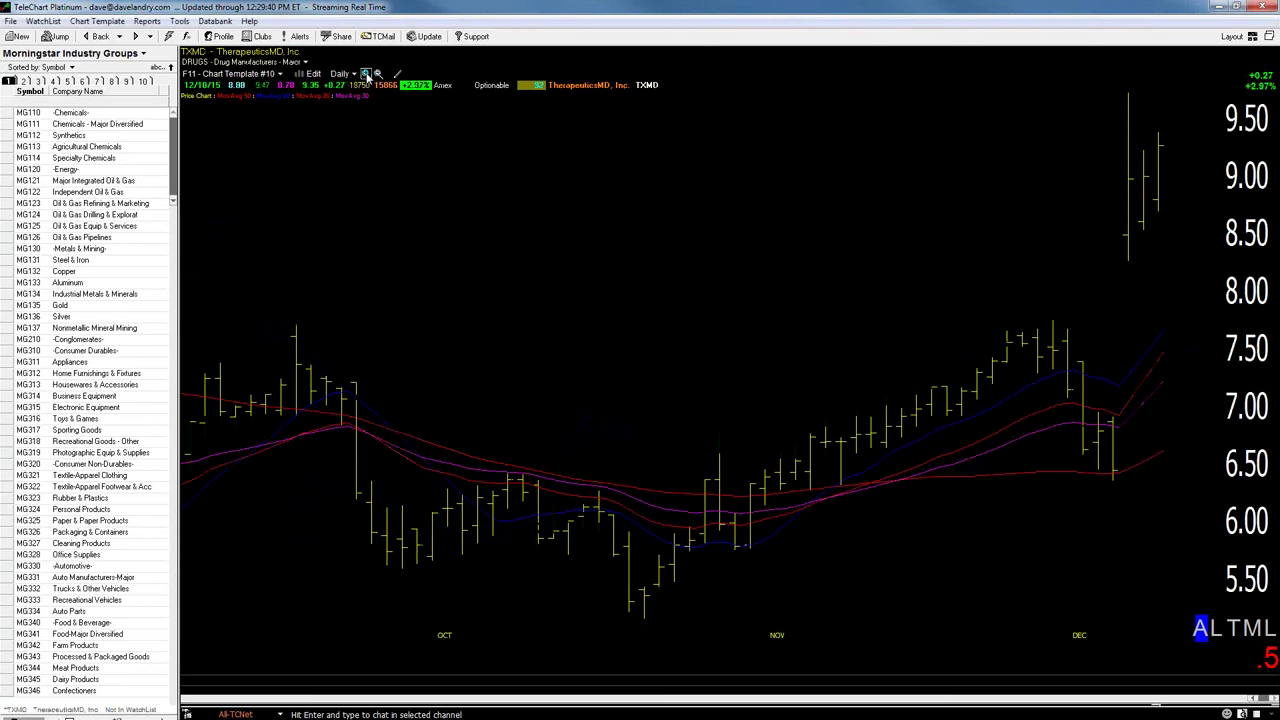
click(378, 76)
click(378, 76)
click(378, 76)
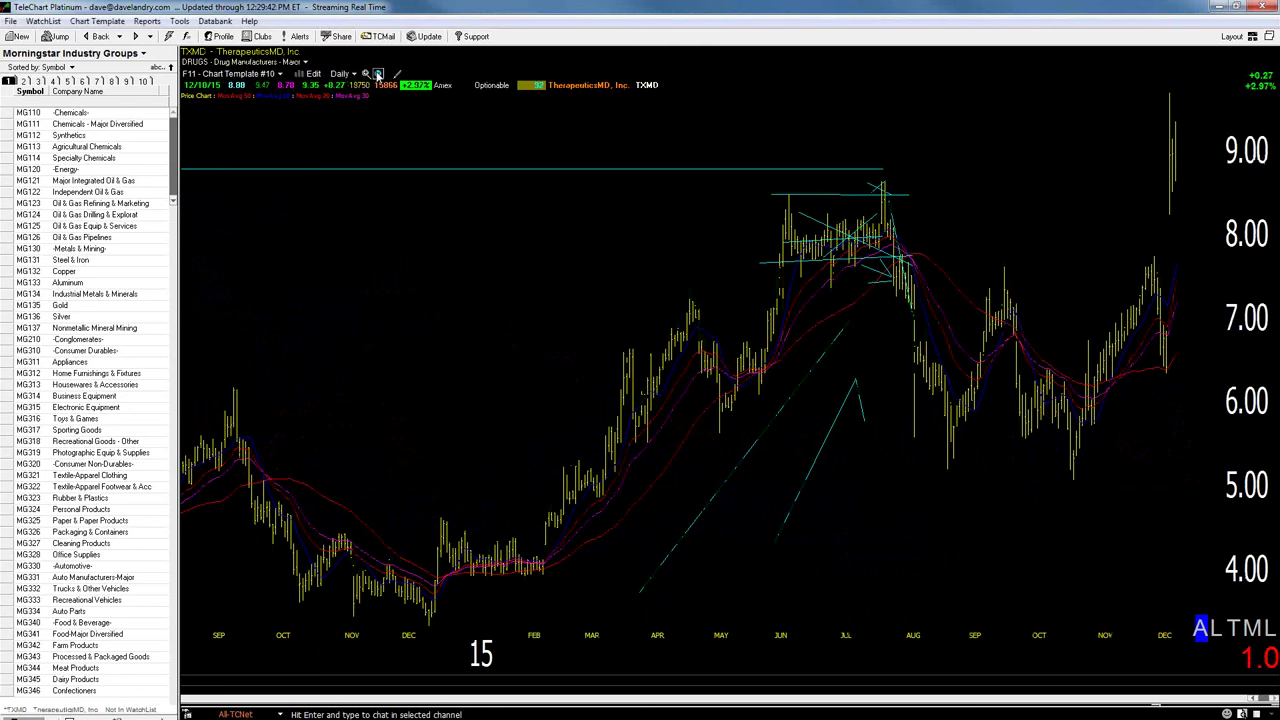
click(378, 76)
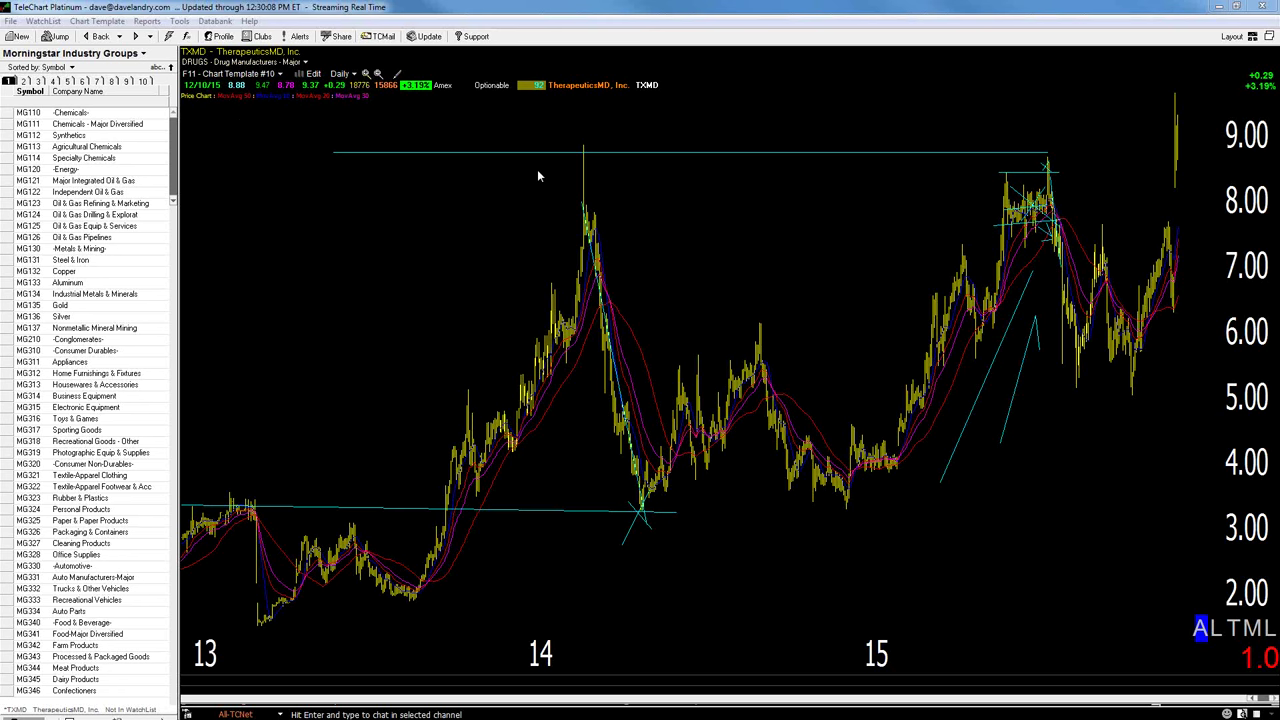
Display the Sturm Ruger (RGR) daily chart and review both its 2015 price action and its longer trend back to 2012
text(RGR)
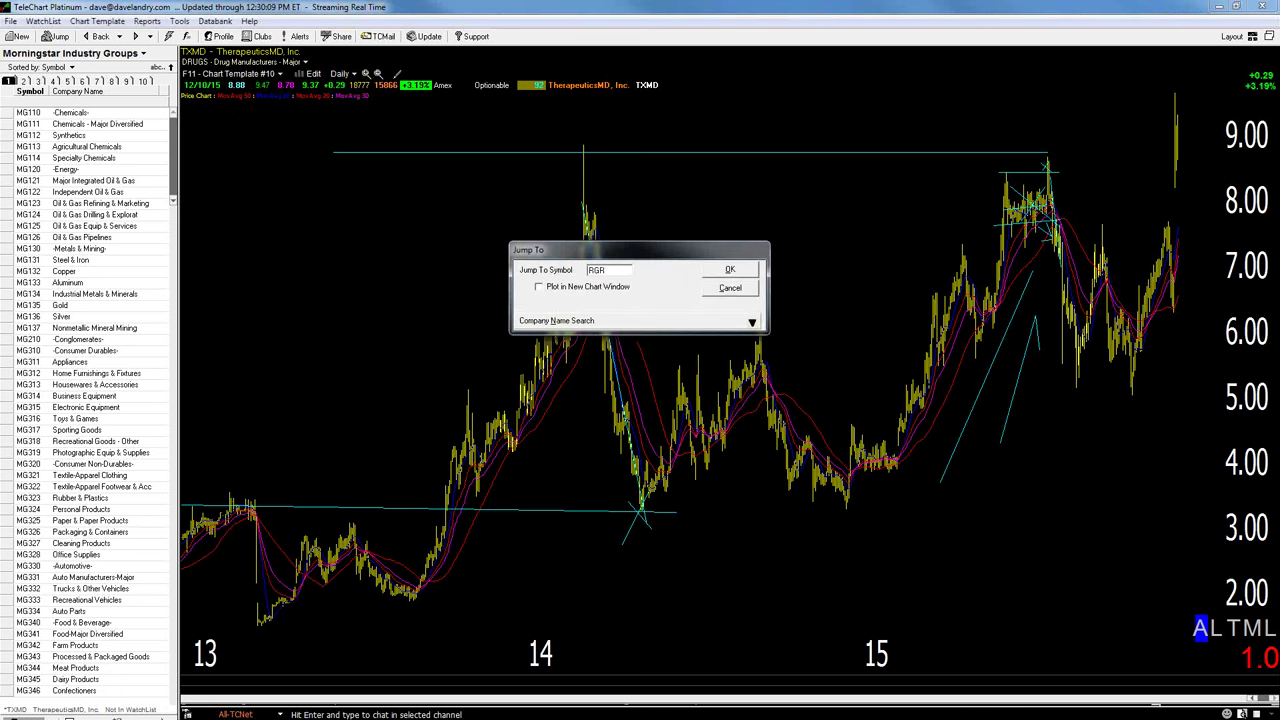
key(Return)
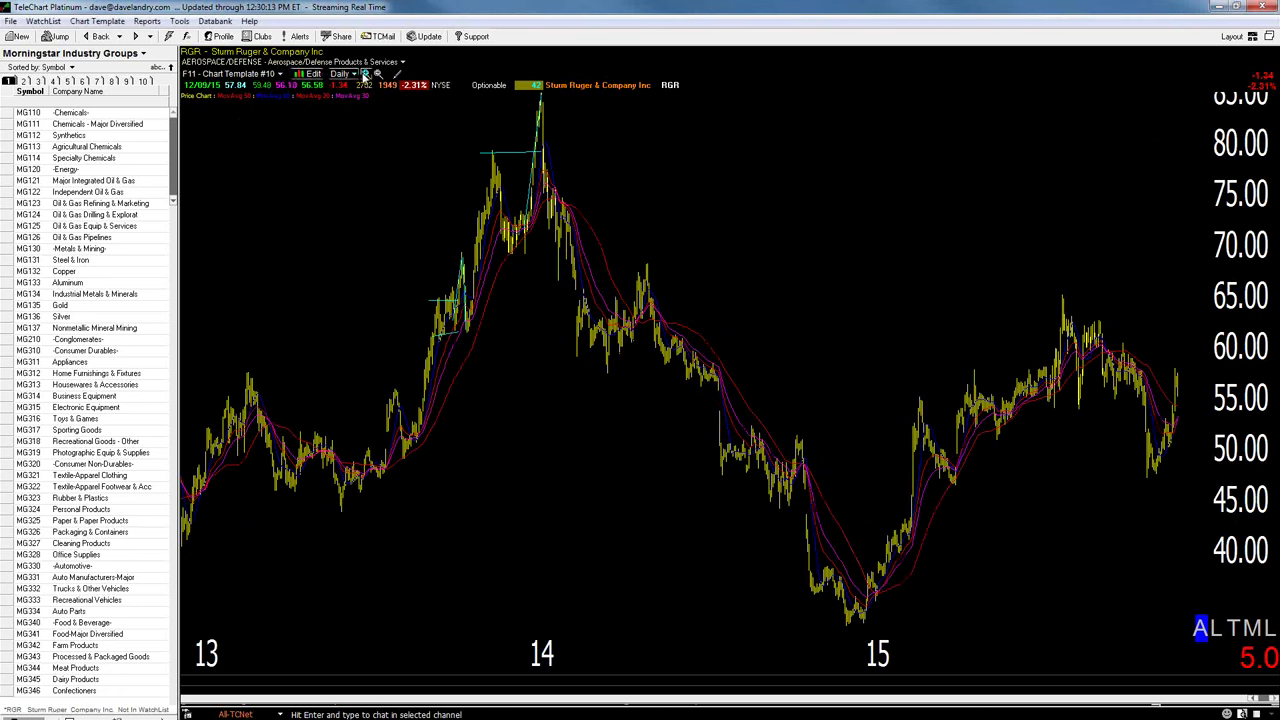
click(366, 76)
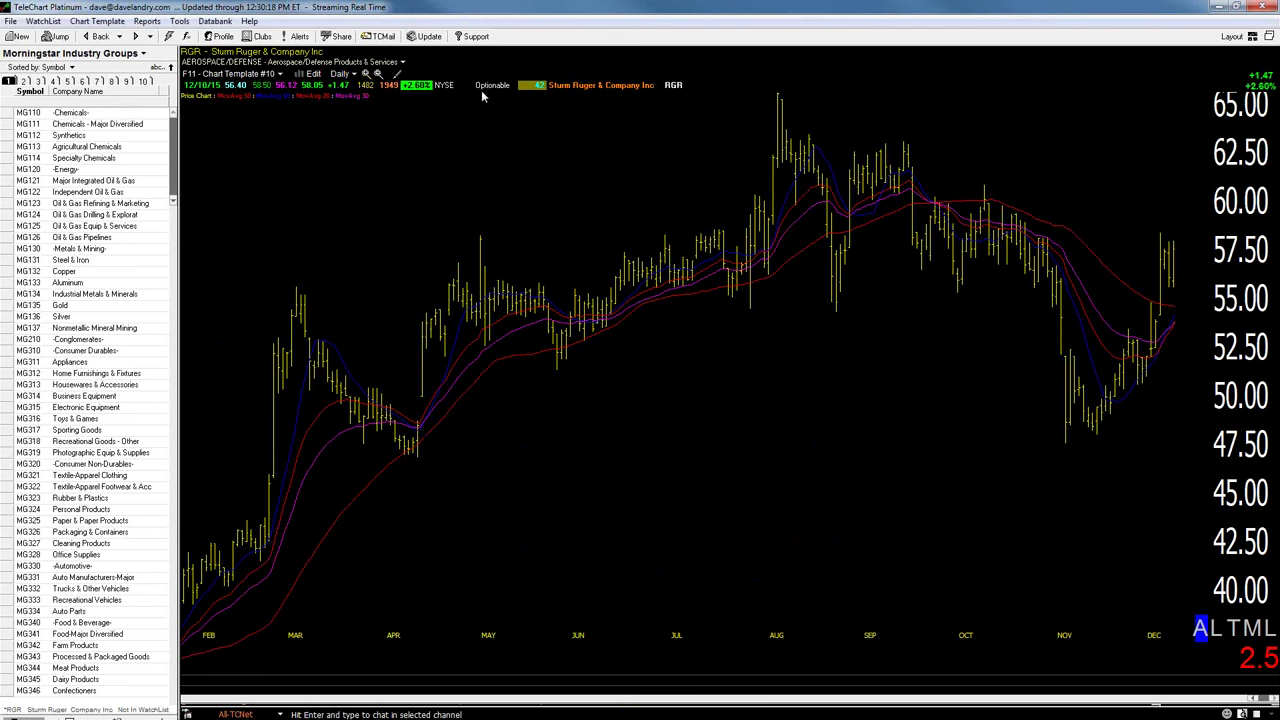
click(378, 76)
click(378, 76)
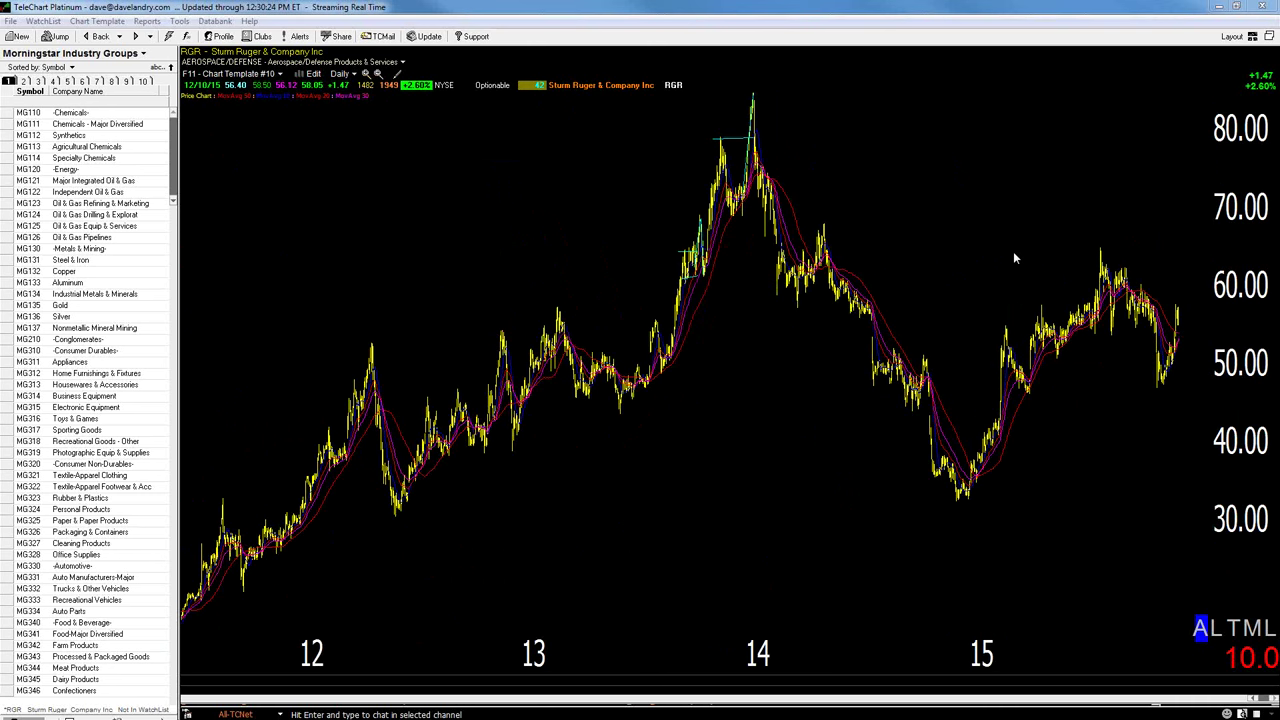
Display Smith & Wesson (SWHC) again and compare its long-term trend with its February-to-December price action
text(SWHC)
key(Return)
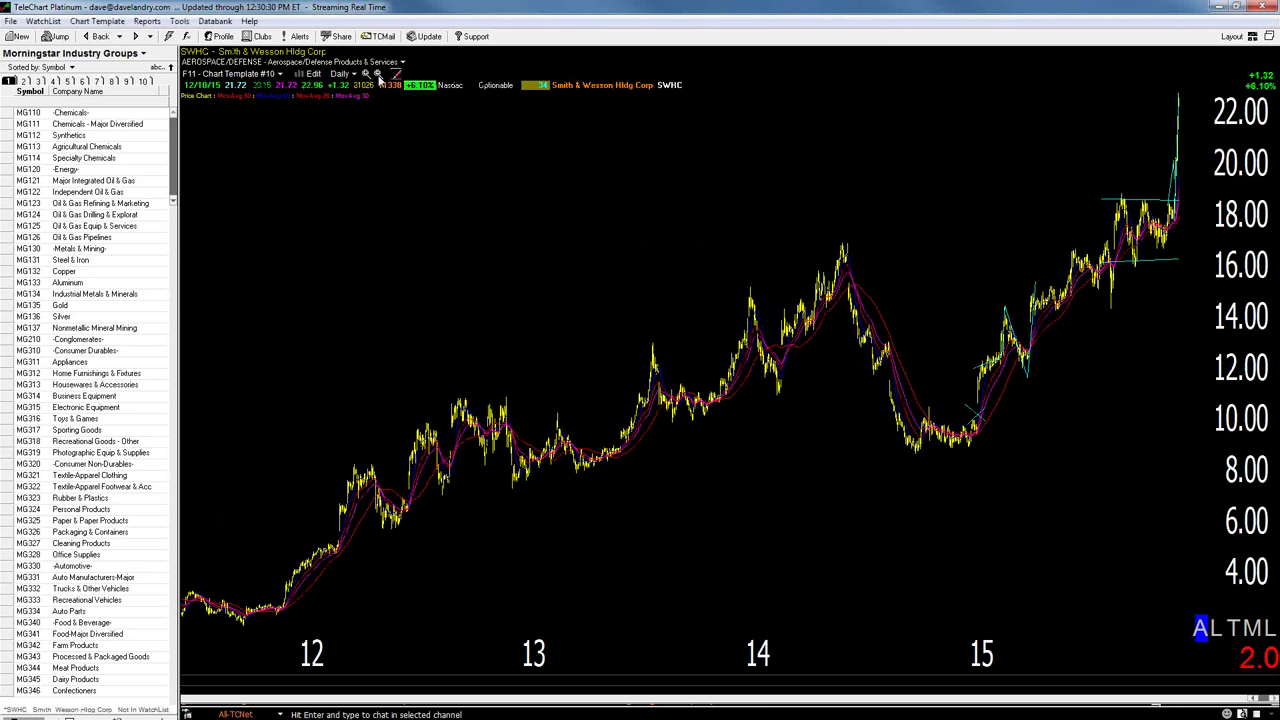
click(366, 75)
click(367, 77)
click(366, 75)
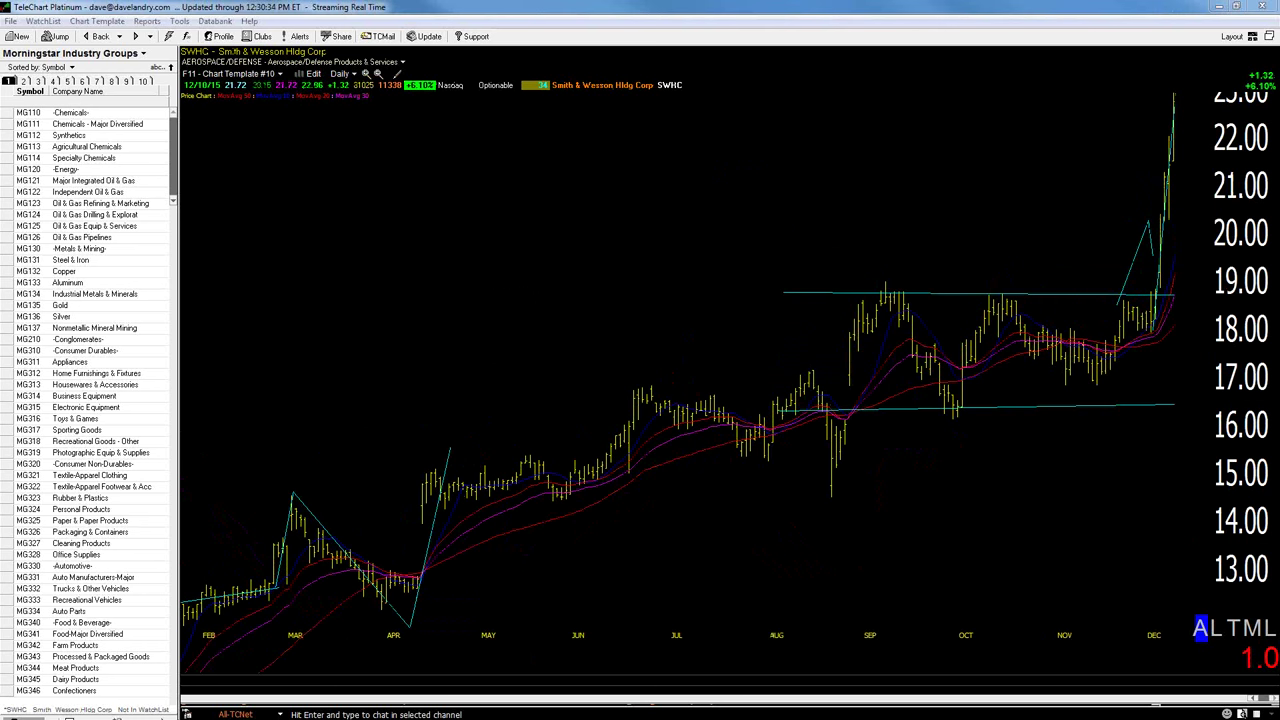
Display the Caterpillar (CAT) daily chart and review its price swings back to 2012
key(ctrl+j)
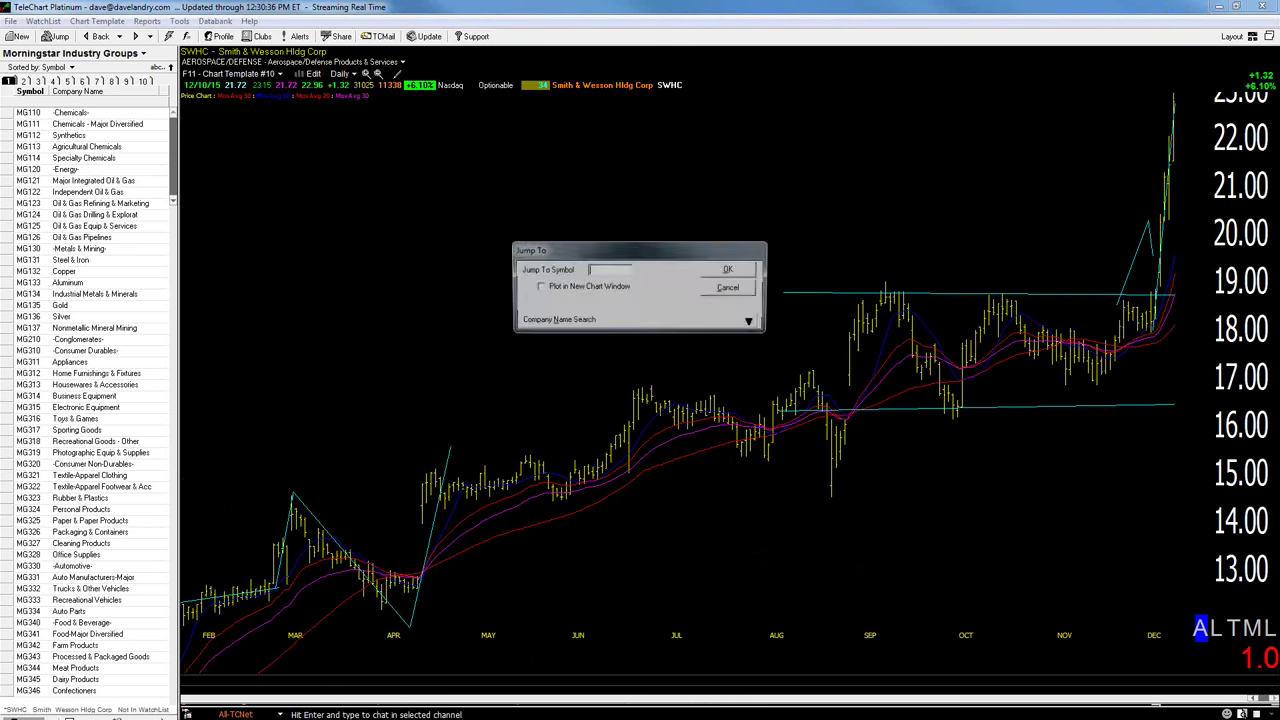
text(CAT)
key(Return)
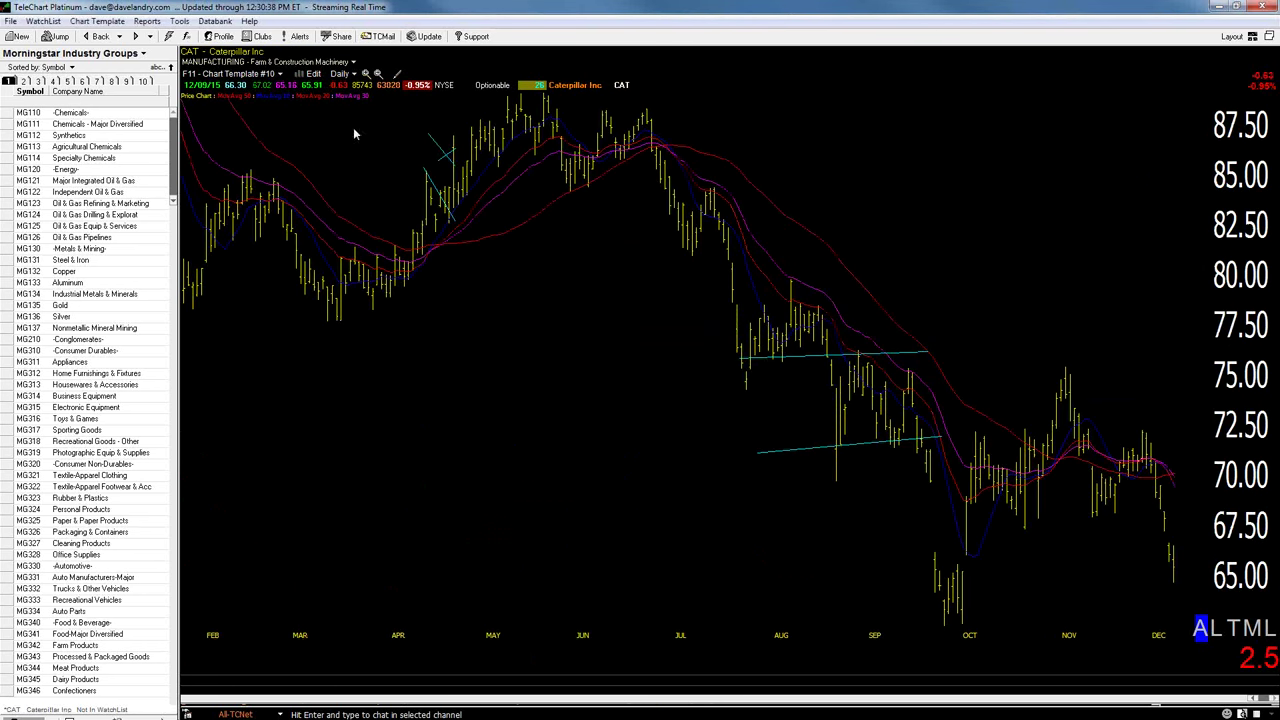
click(380, 75)
click(380, 75)
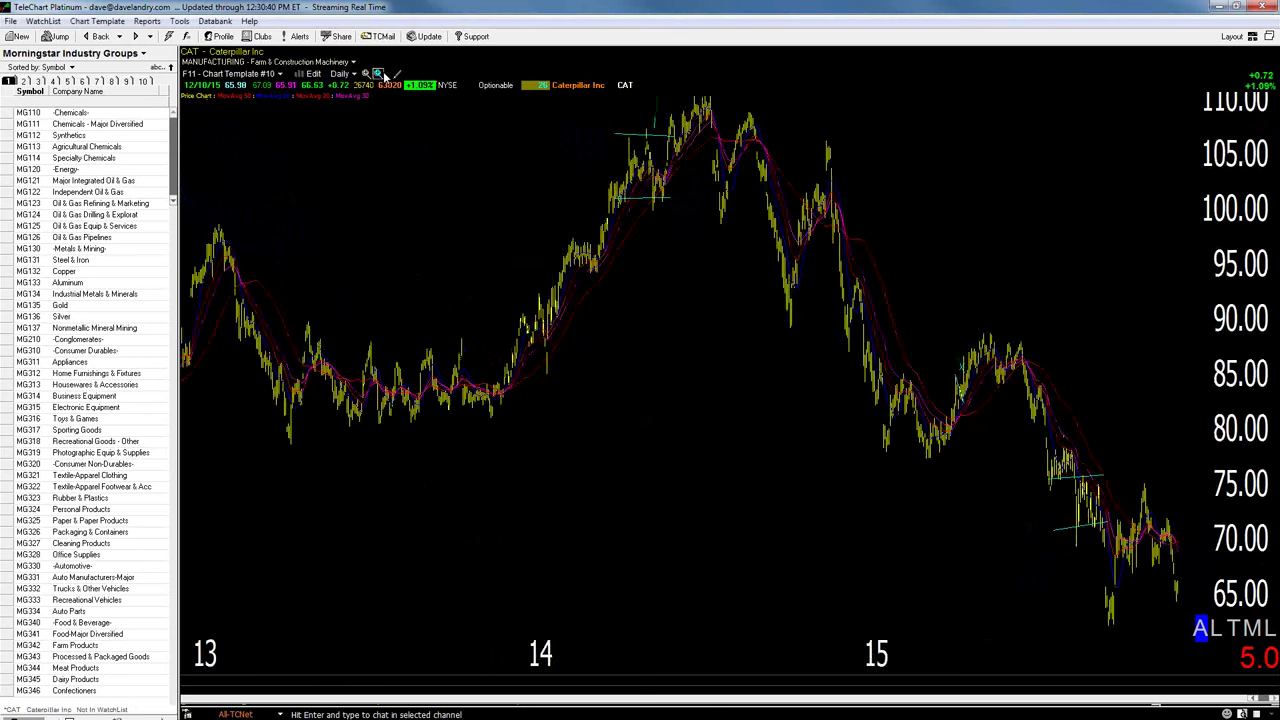
click(380, 75)
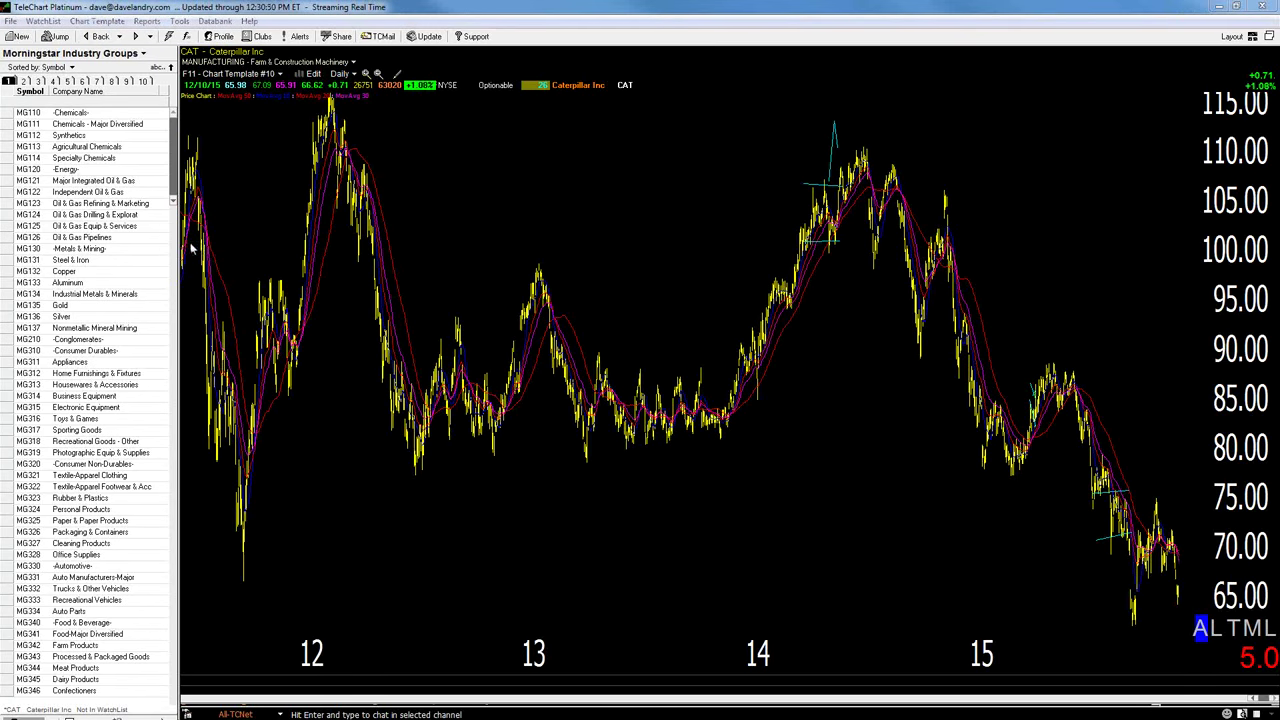
Display the ProShares Short Dow30 (DOG) chart and draw a falling arrow above its multi-year downtrend, from about 44 to 27
click(575, 220)
text(DOG)
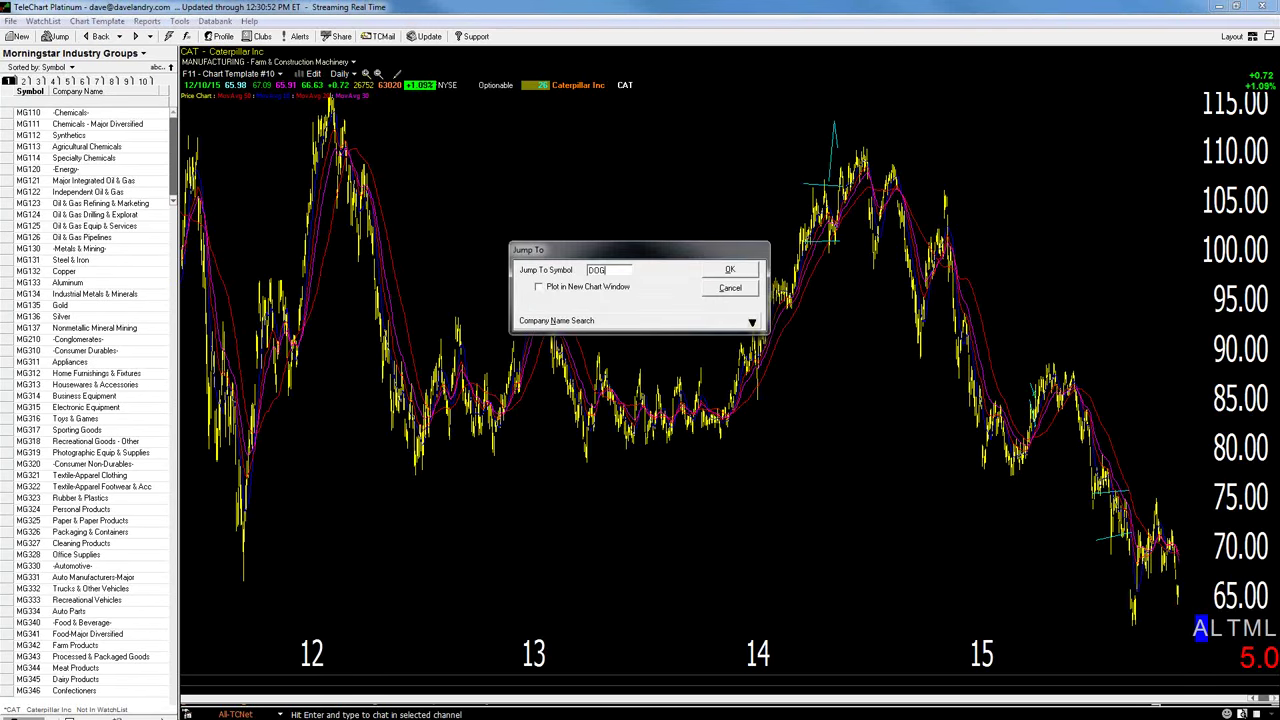
key(Return)
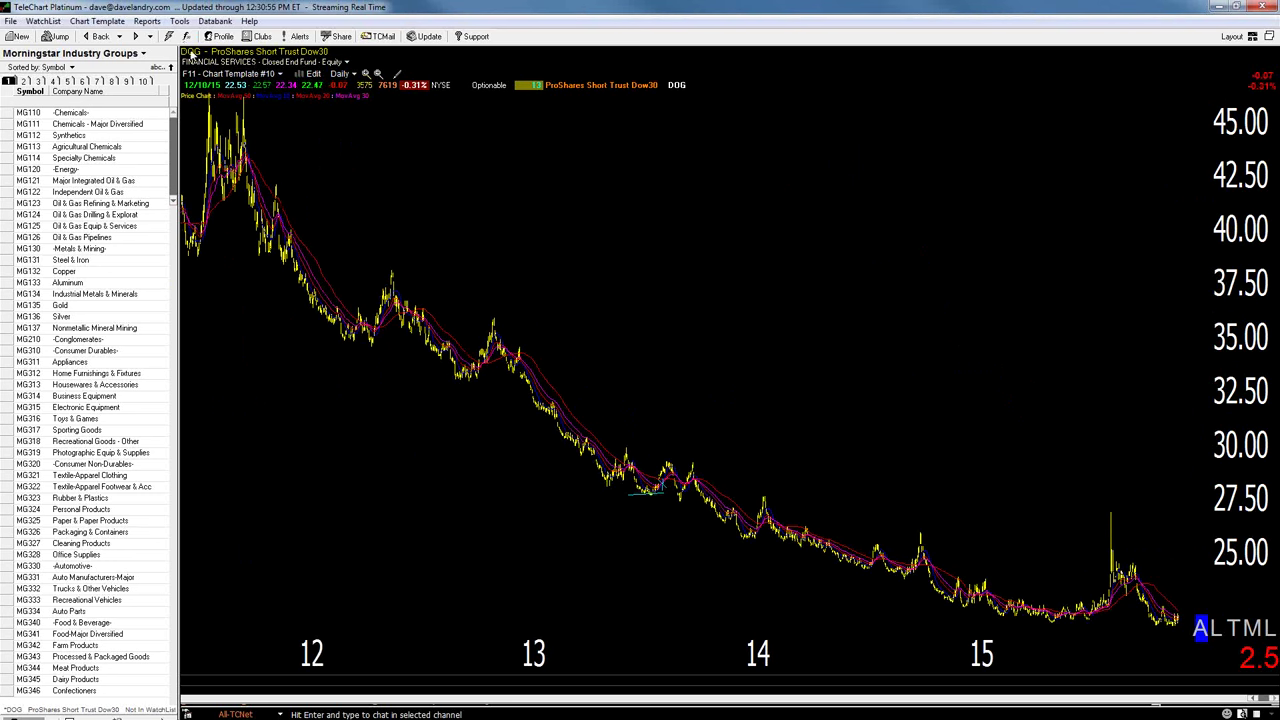
mouse_move(300, 145)
mouse_down()
mouse_move(820, 314)
mouse_move(1157, 506)
mouse_move(1089, 451)
mouse_up()
drag(1160, 516, 1041, 487)
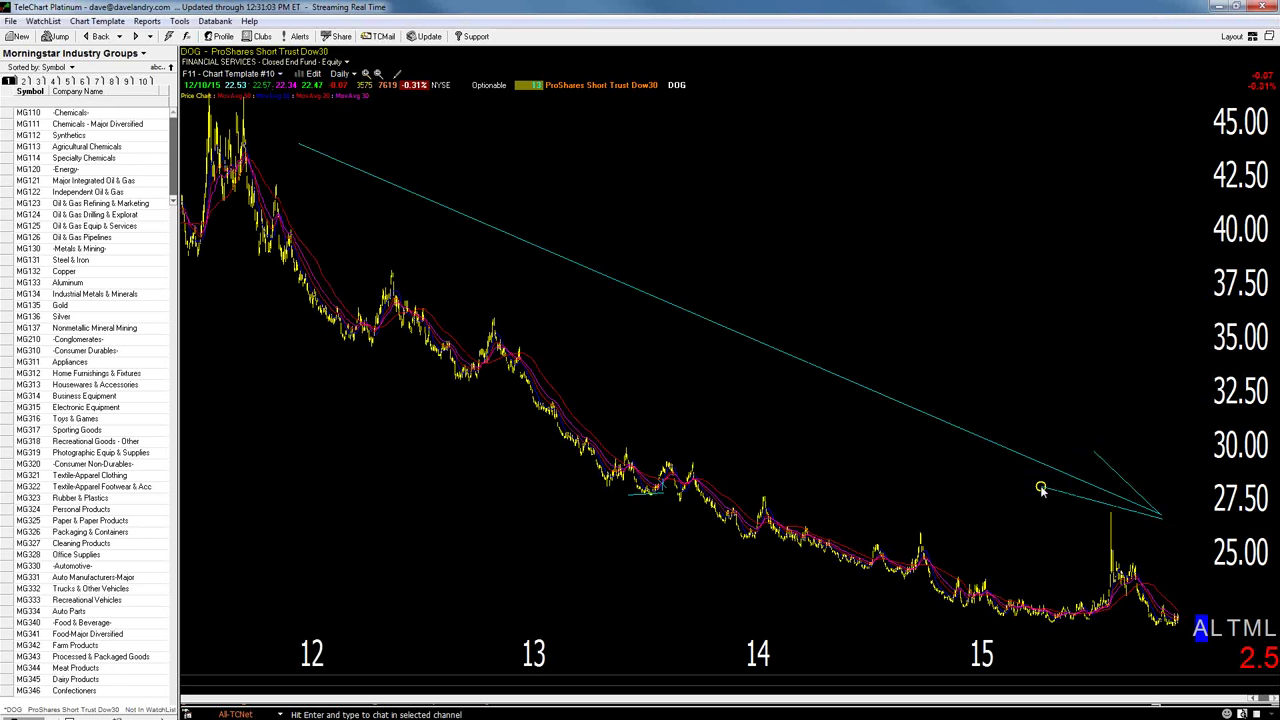
click(1100, 503)
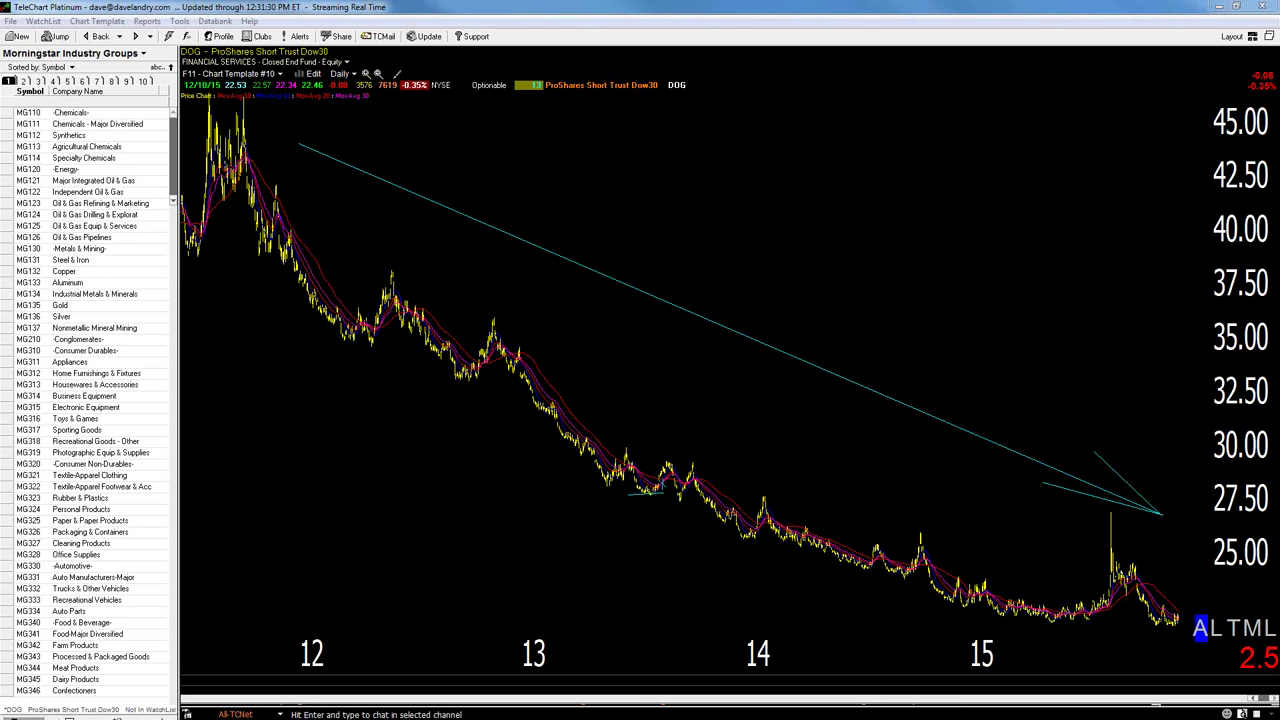
click(788, 218)
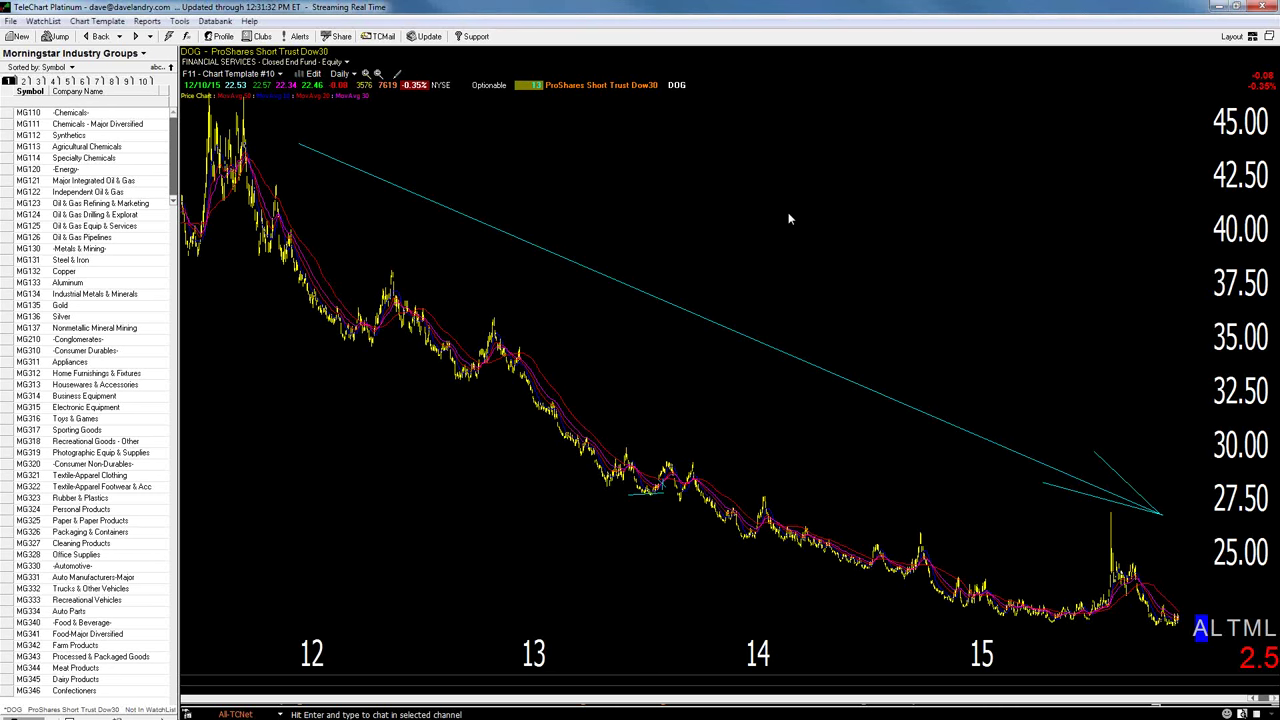
text(ALTML)
key(Return)
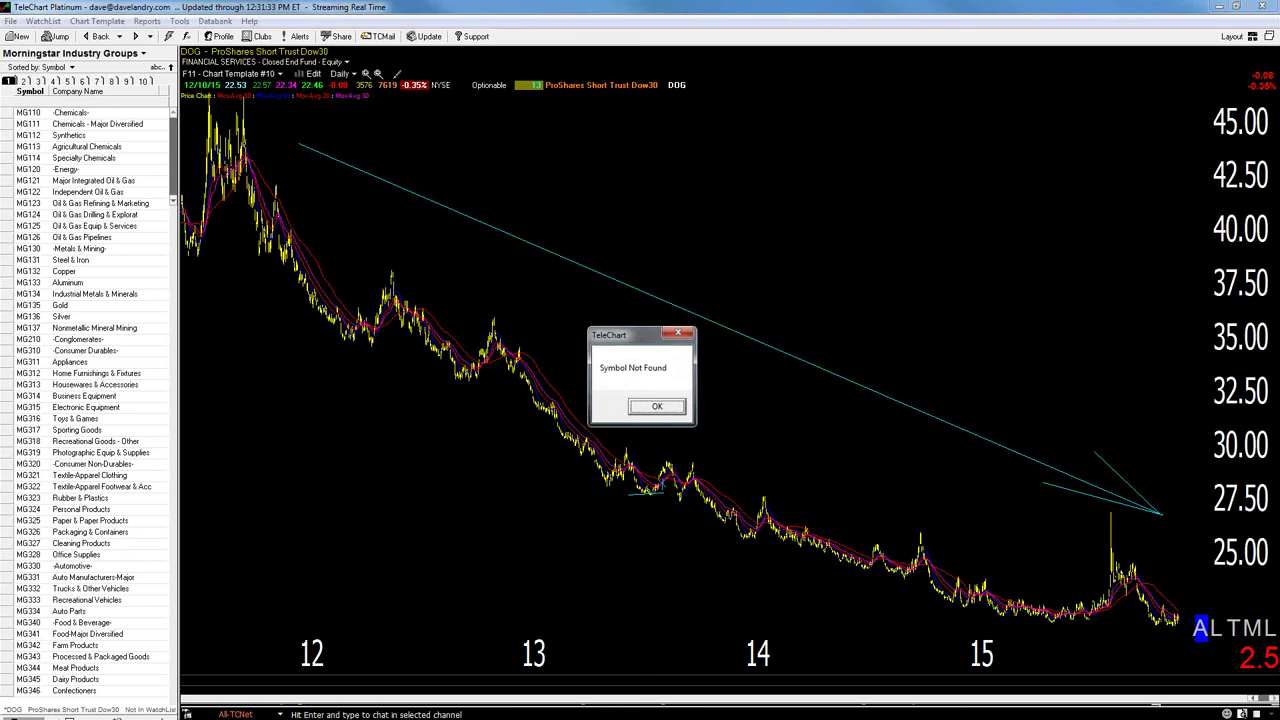
key(Return)
Display the Kitov (KTOV) daily chart and draw a horizontal line from the first bar's high across to the latest bar, at about 3.37
text(KT)
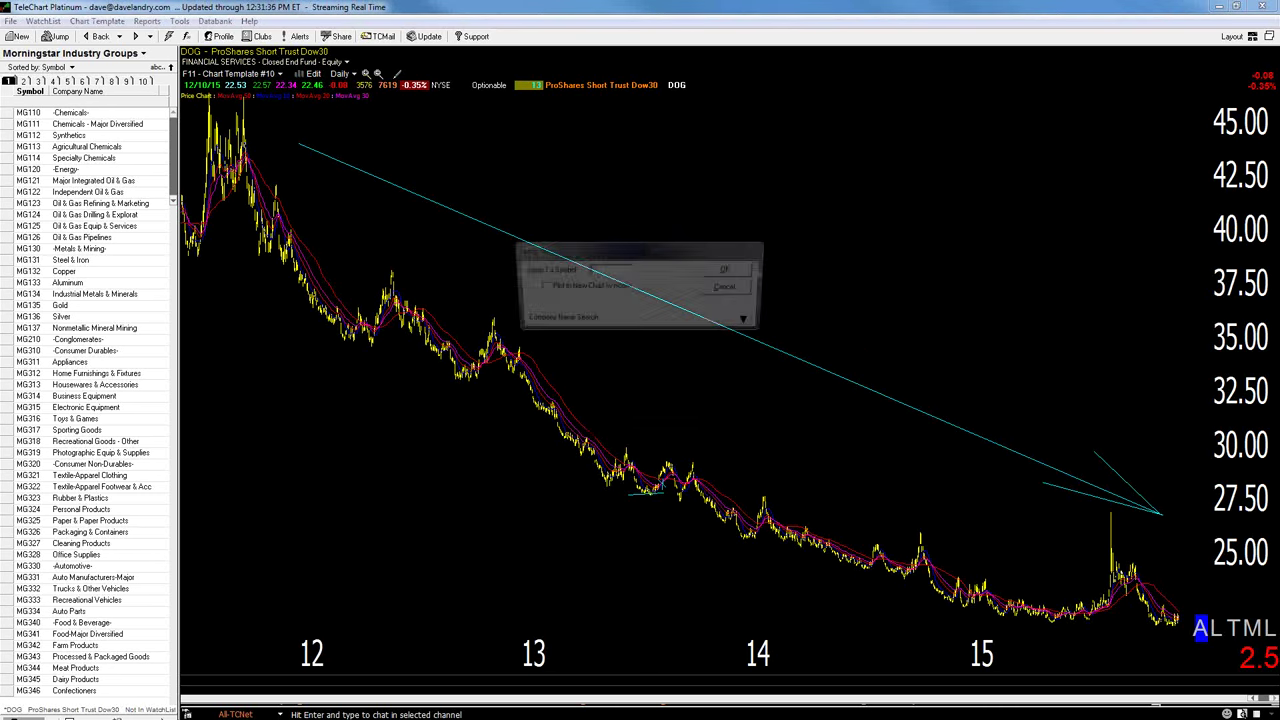
text(OV)
key(Return)
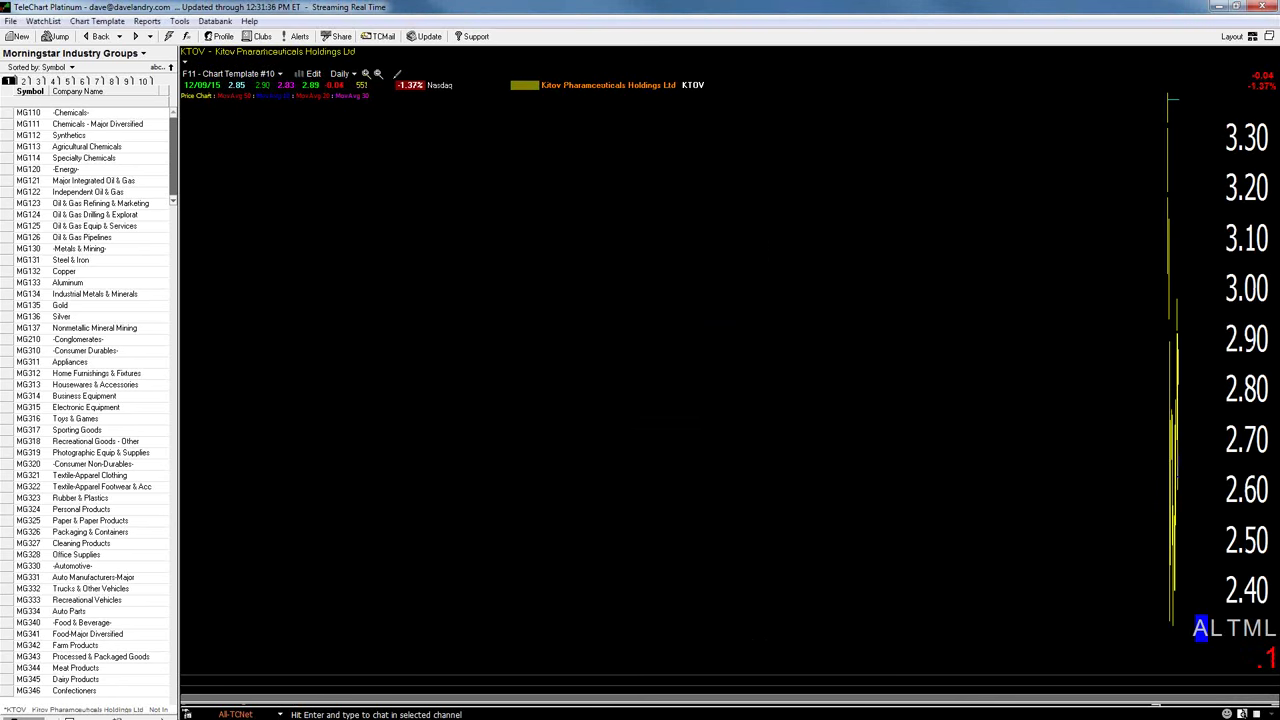
click(366, 75)
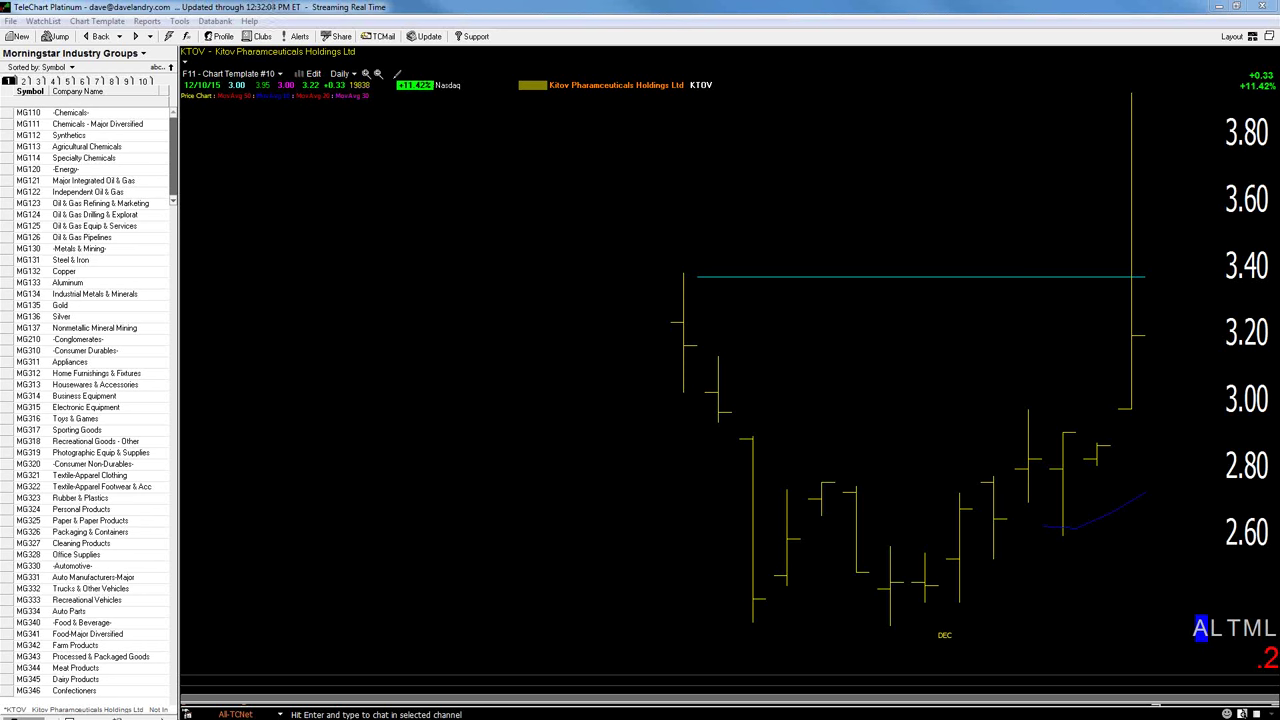
Display the daily charts of TherapeuticsMD (TXMD) and Ambarella (AMBA) in turn
text(TXMD)
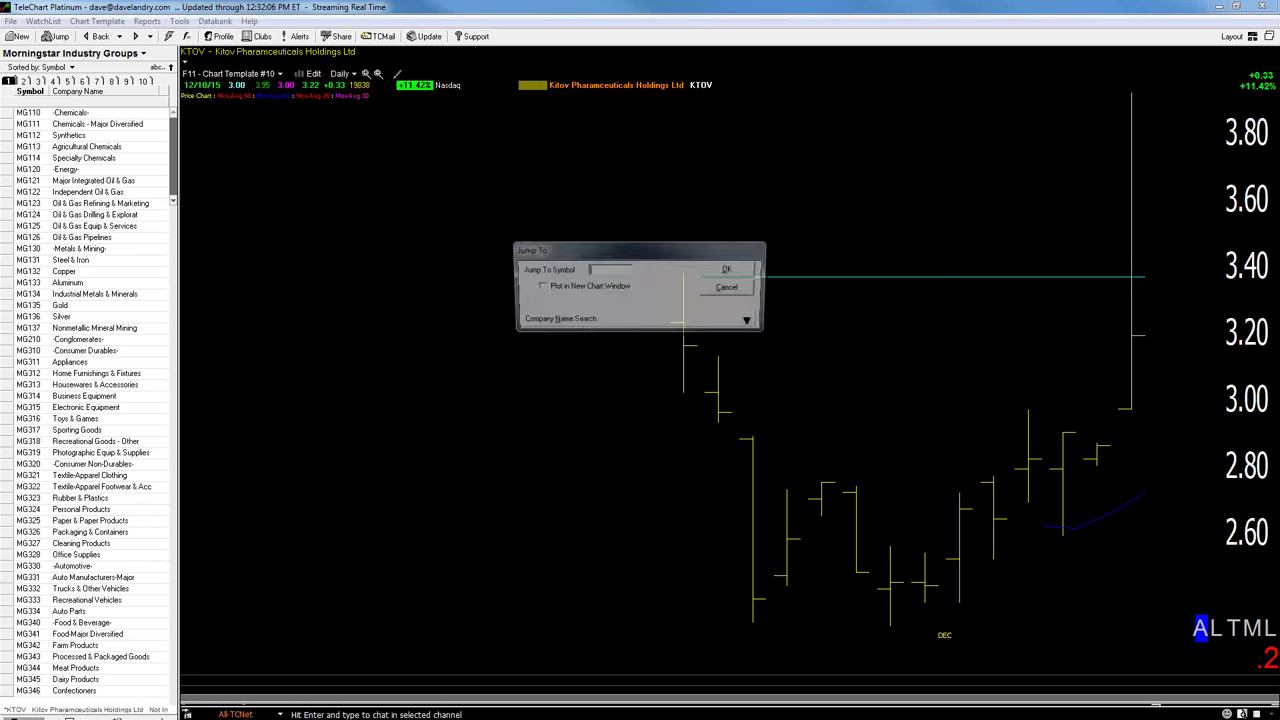
key(Return)
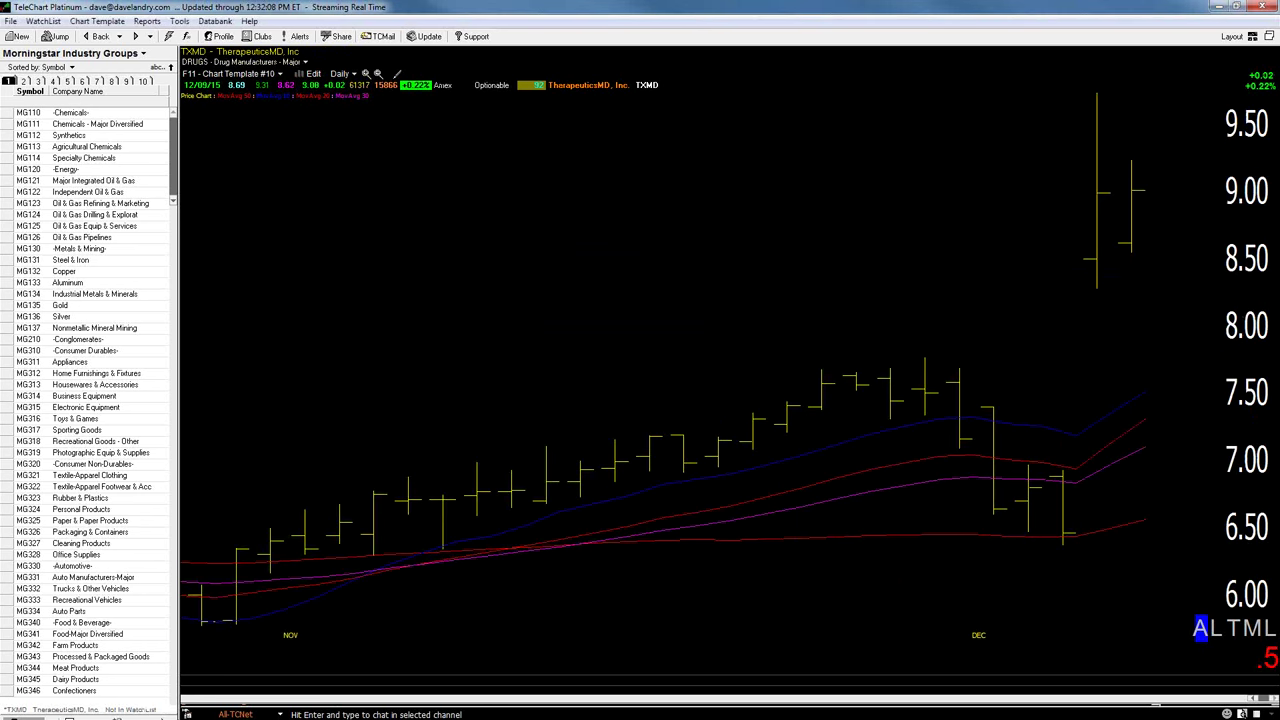
text(AMBA)
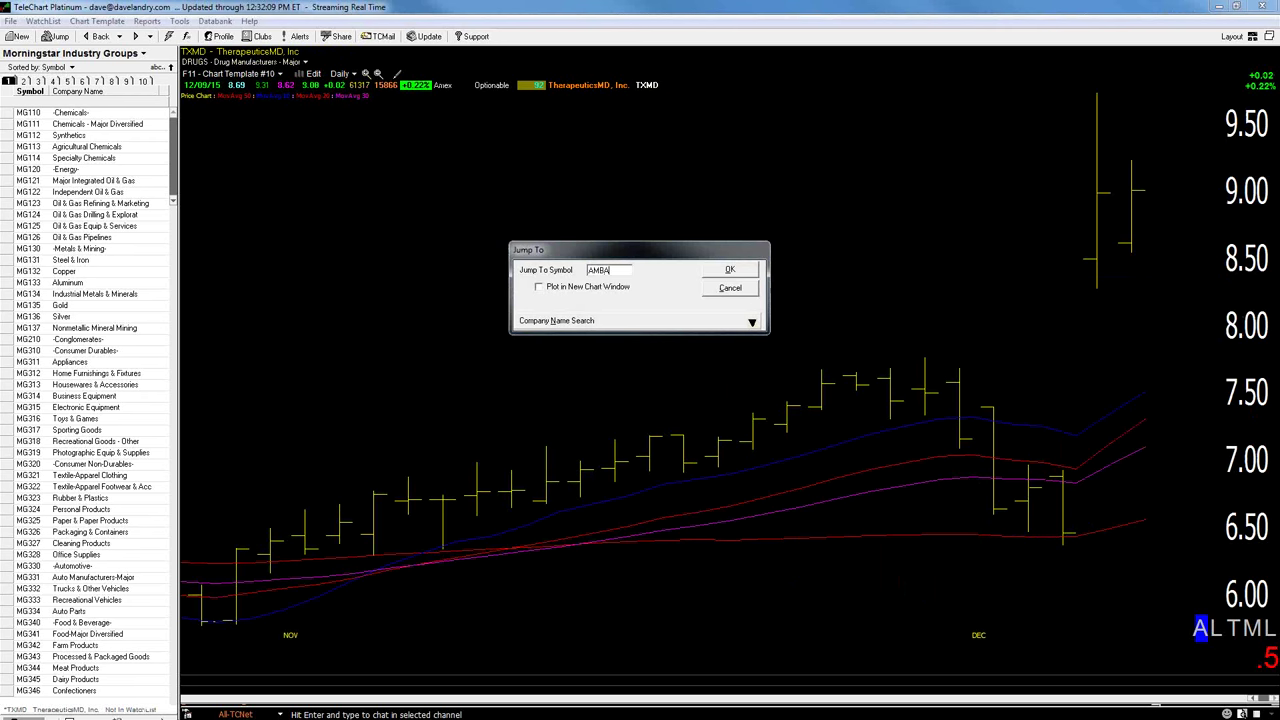
key(Return)
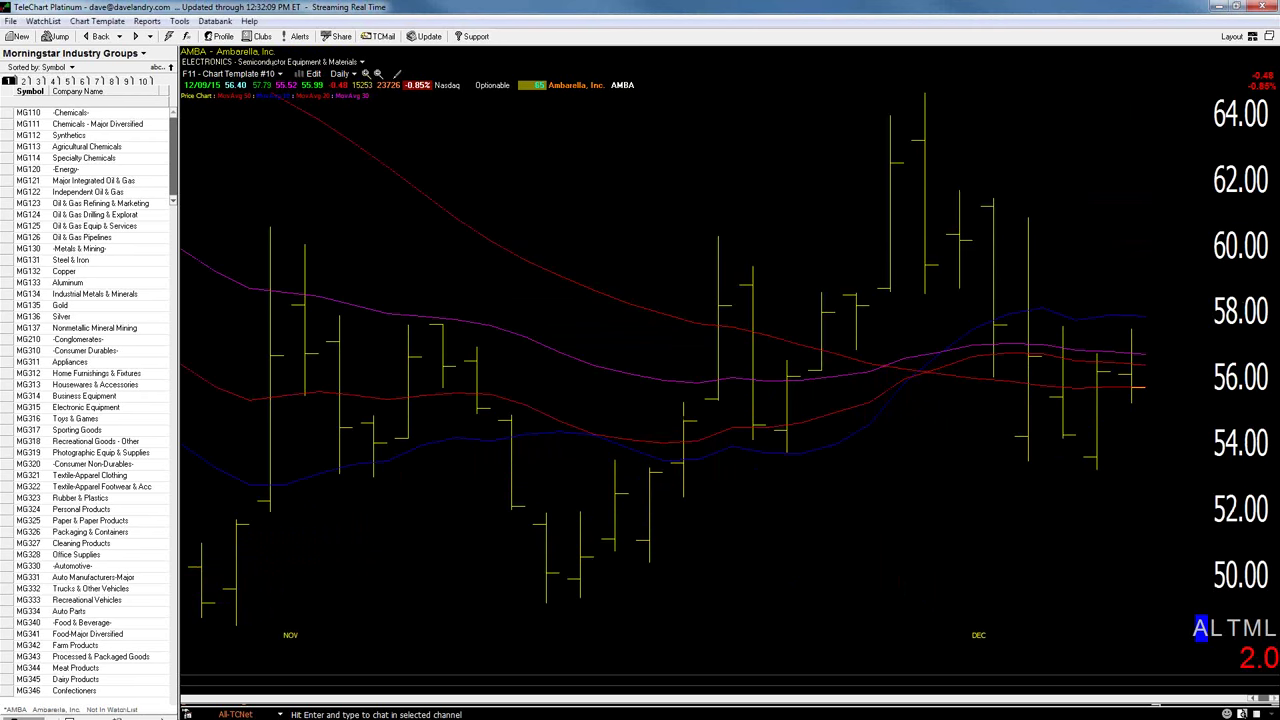
Show Ambarella's price action since February and draw a horizontal line at about 56 from mid-September across to the latest bar
click(378, 74)
click(378, 74)
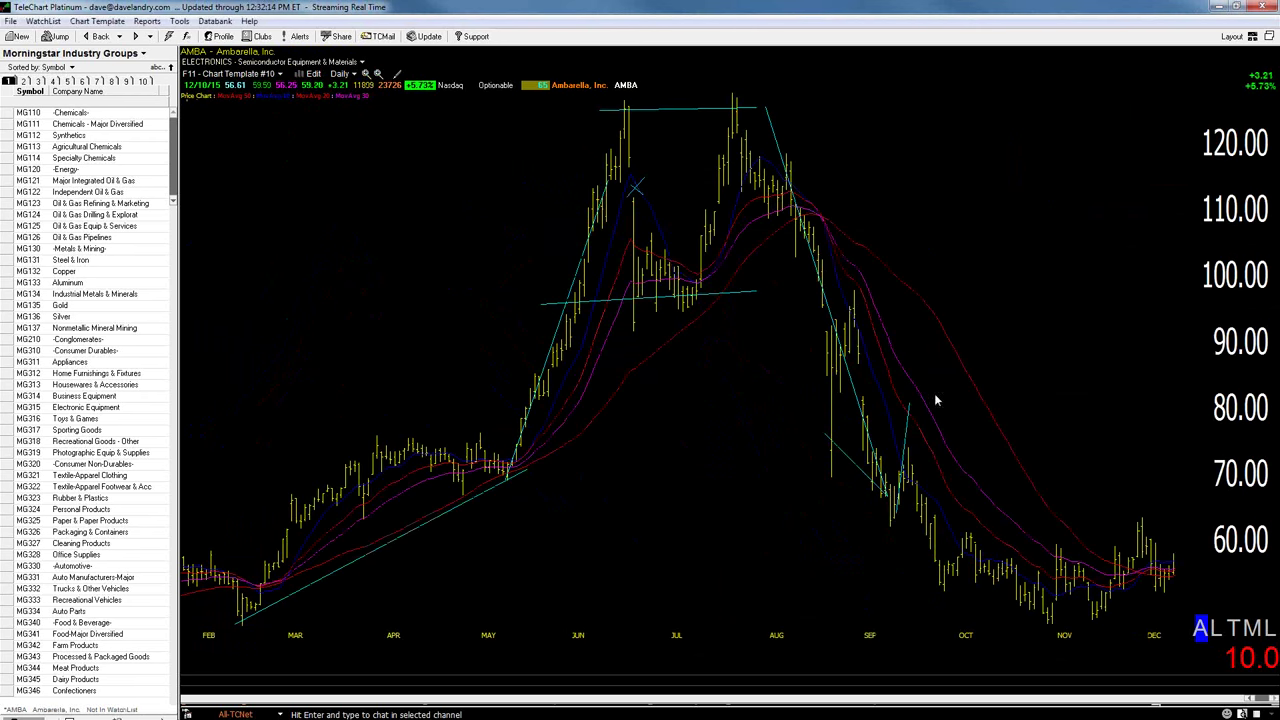
drag(924, 567, 1178, 568)
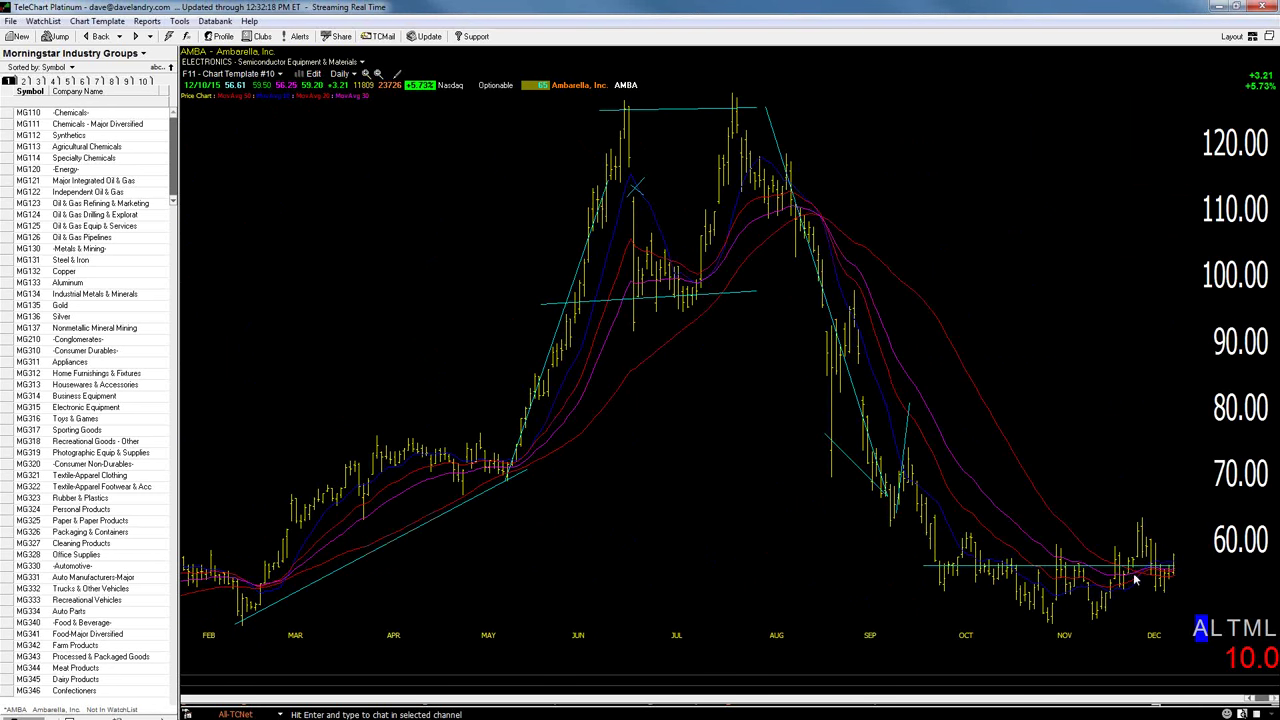
On Ambarella's multi-year chart, draw a support line at about 48 from the early-2015 low to the latest bars, and crossed strokes below it
click(378, 74)
click(378, 74)
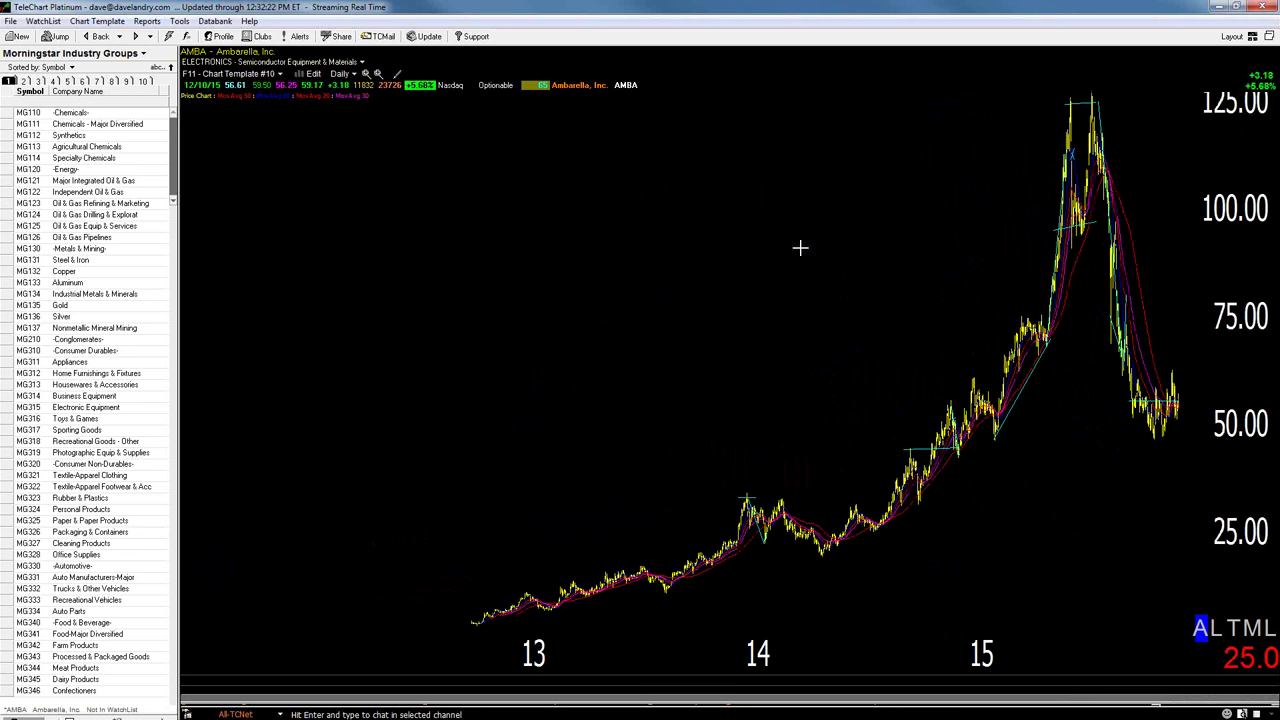
drag(1176, 430, 995, 432)
mouse_move(1137, 560)
mouse_down()
mouse_move(1176, 614)
mouse_move(1053, 611)
mouse_up()
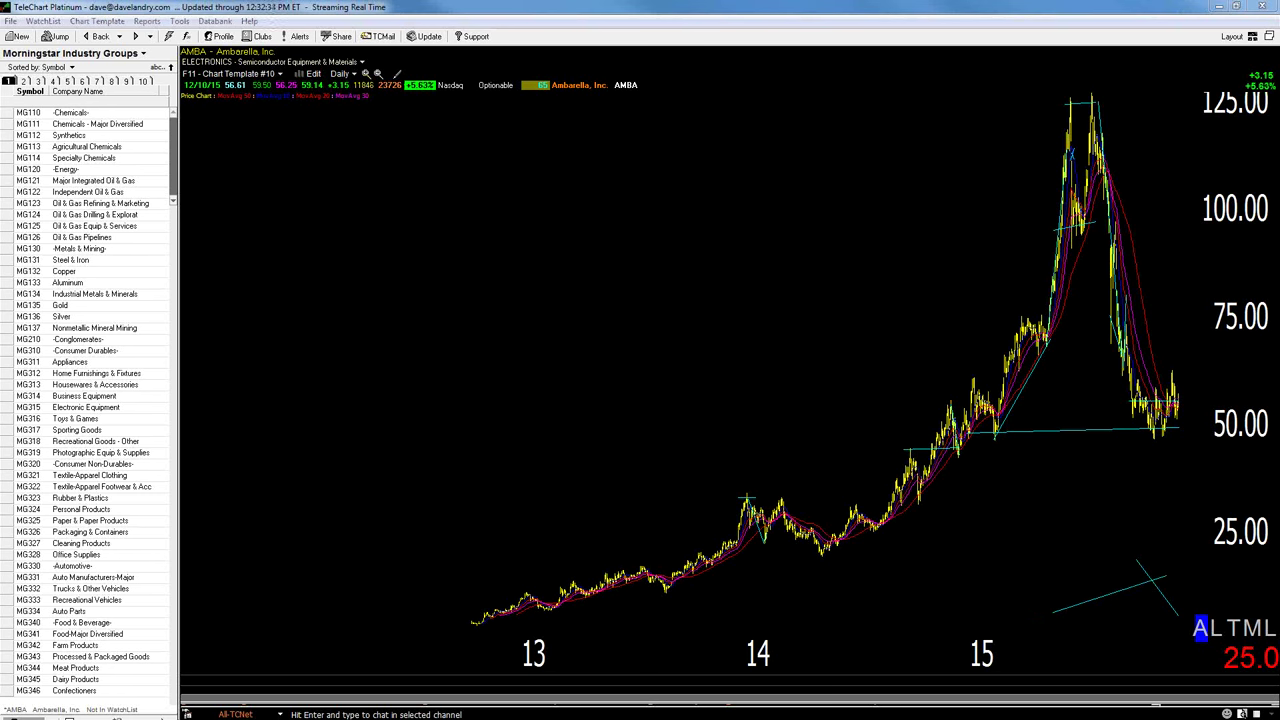
Display the GoPro (GPRO) chart since February and draw a falling arrow above its downtrend, from about 62 to 26
click(636, 190)
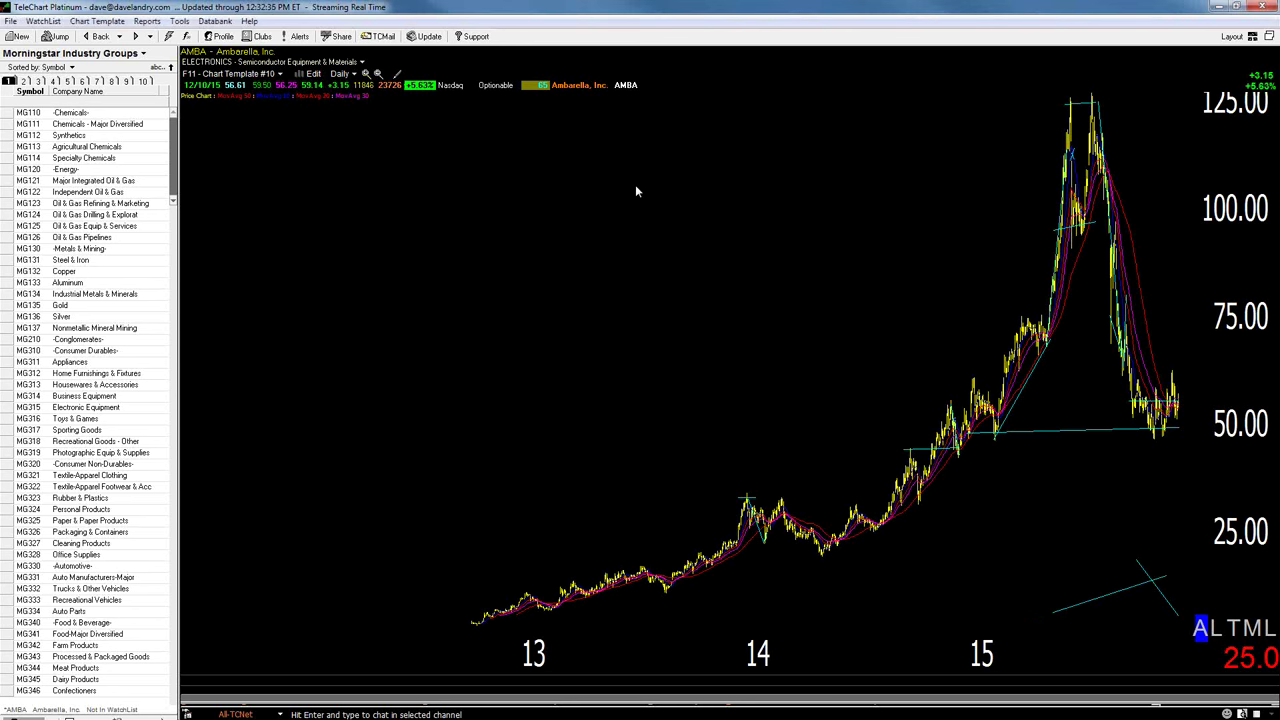
text(GPRO)
key(Return)
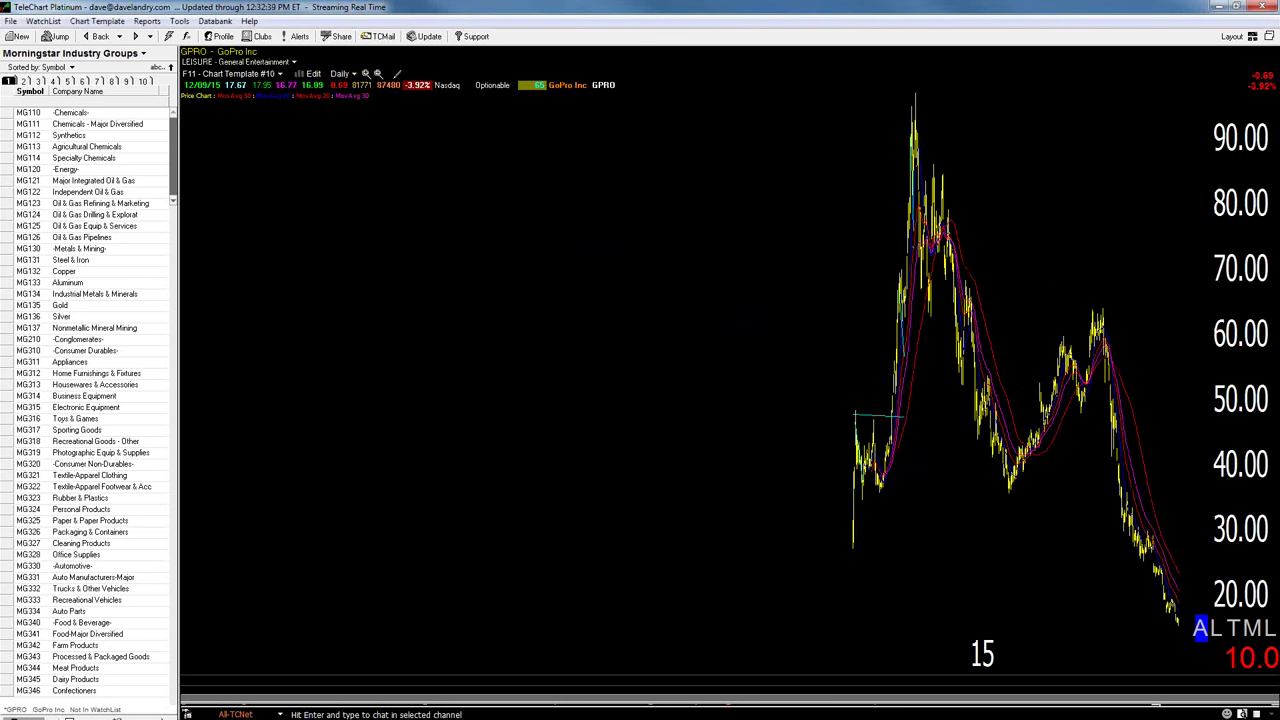
click(366, 74)
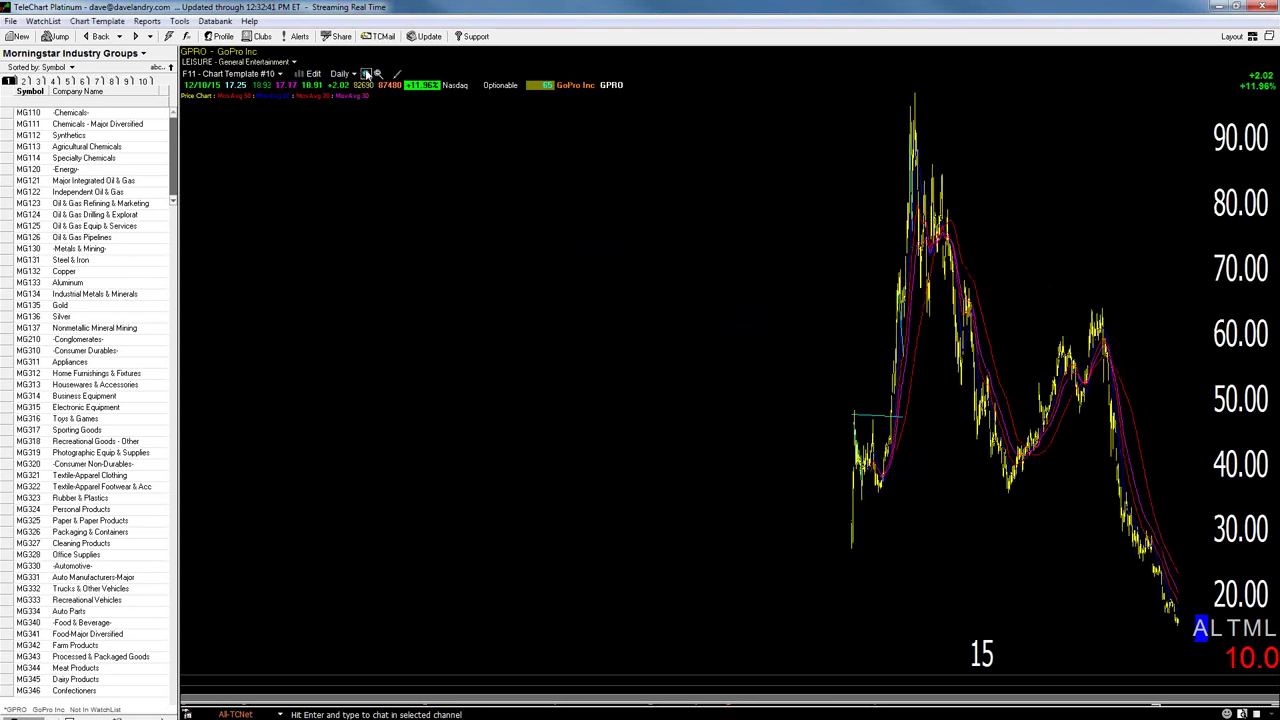
click(366, 74)
drag(904, 116, 1048, 467)
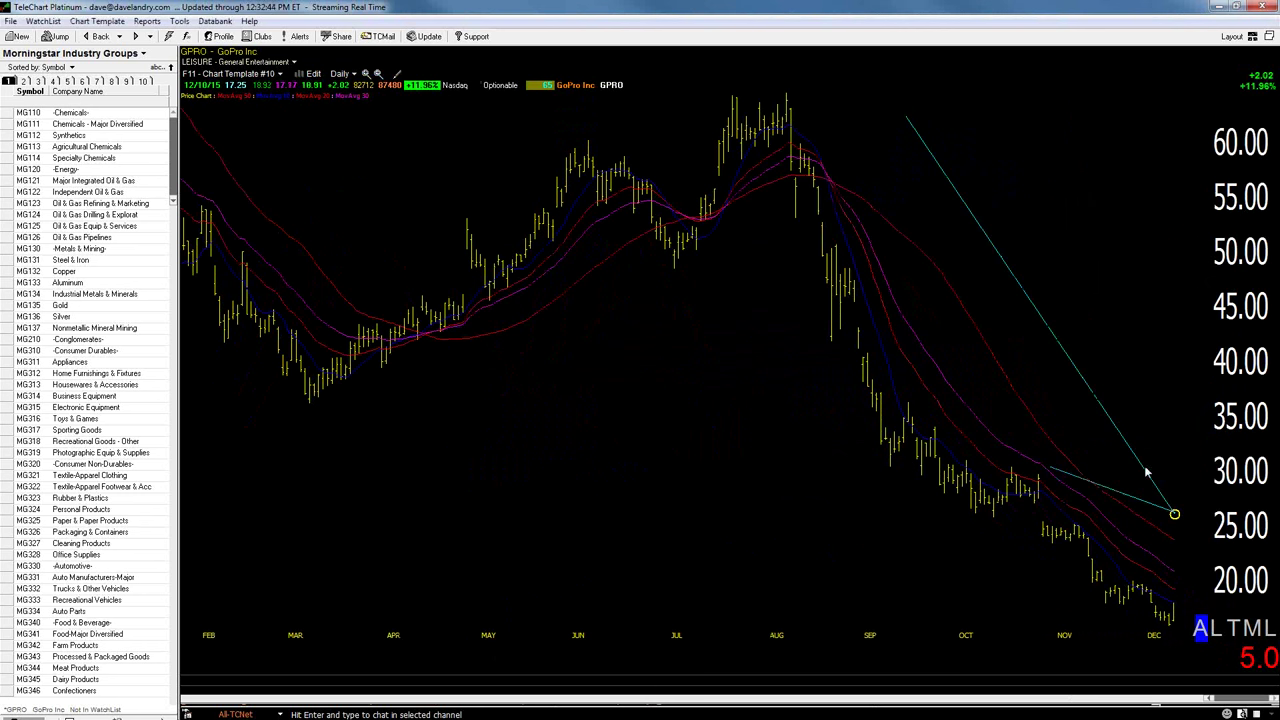
drag(1178, 470, 1174, 513)
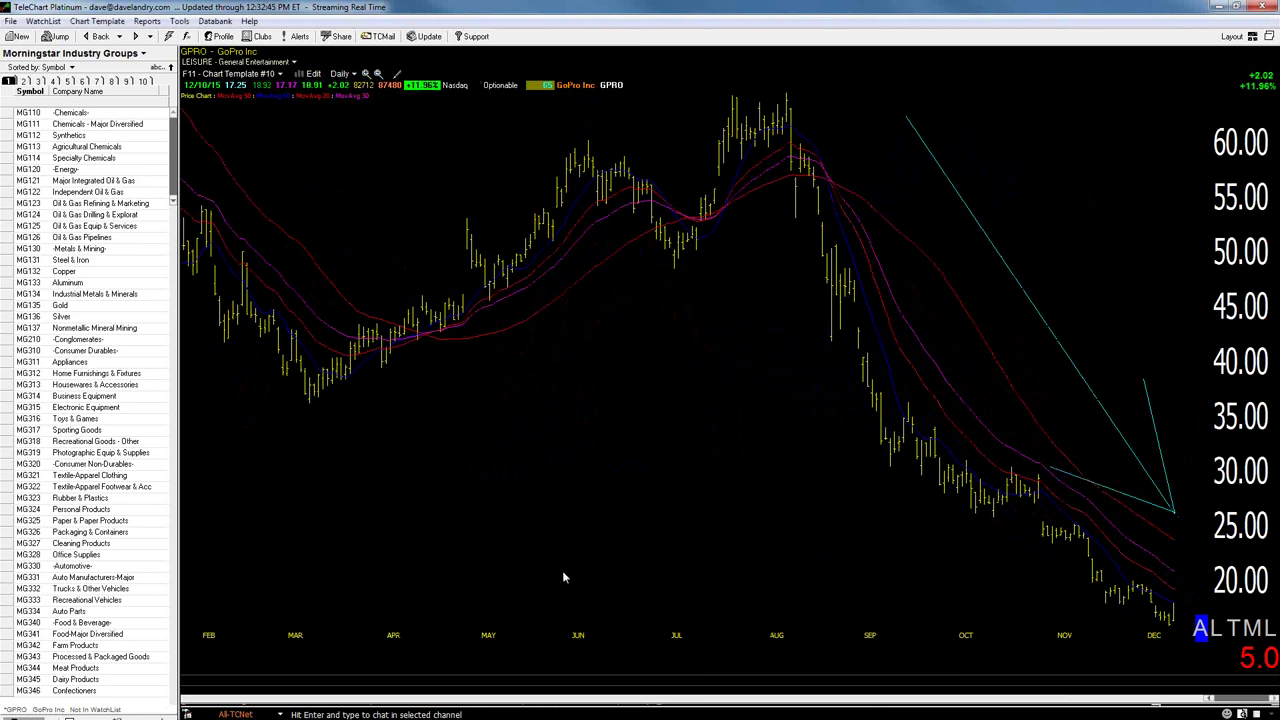